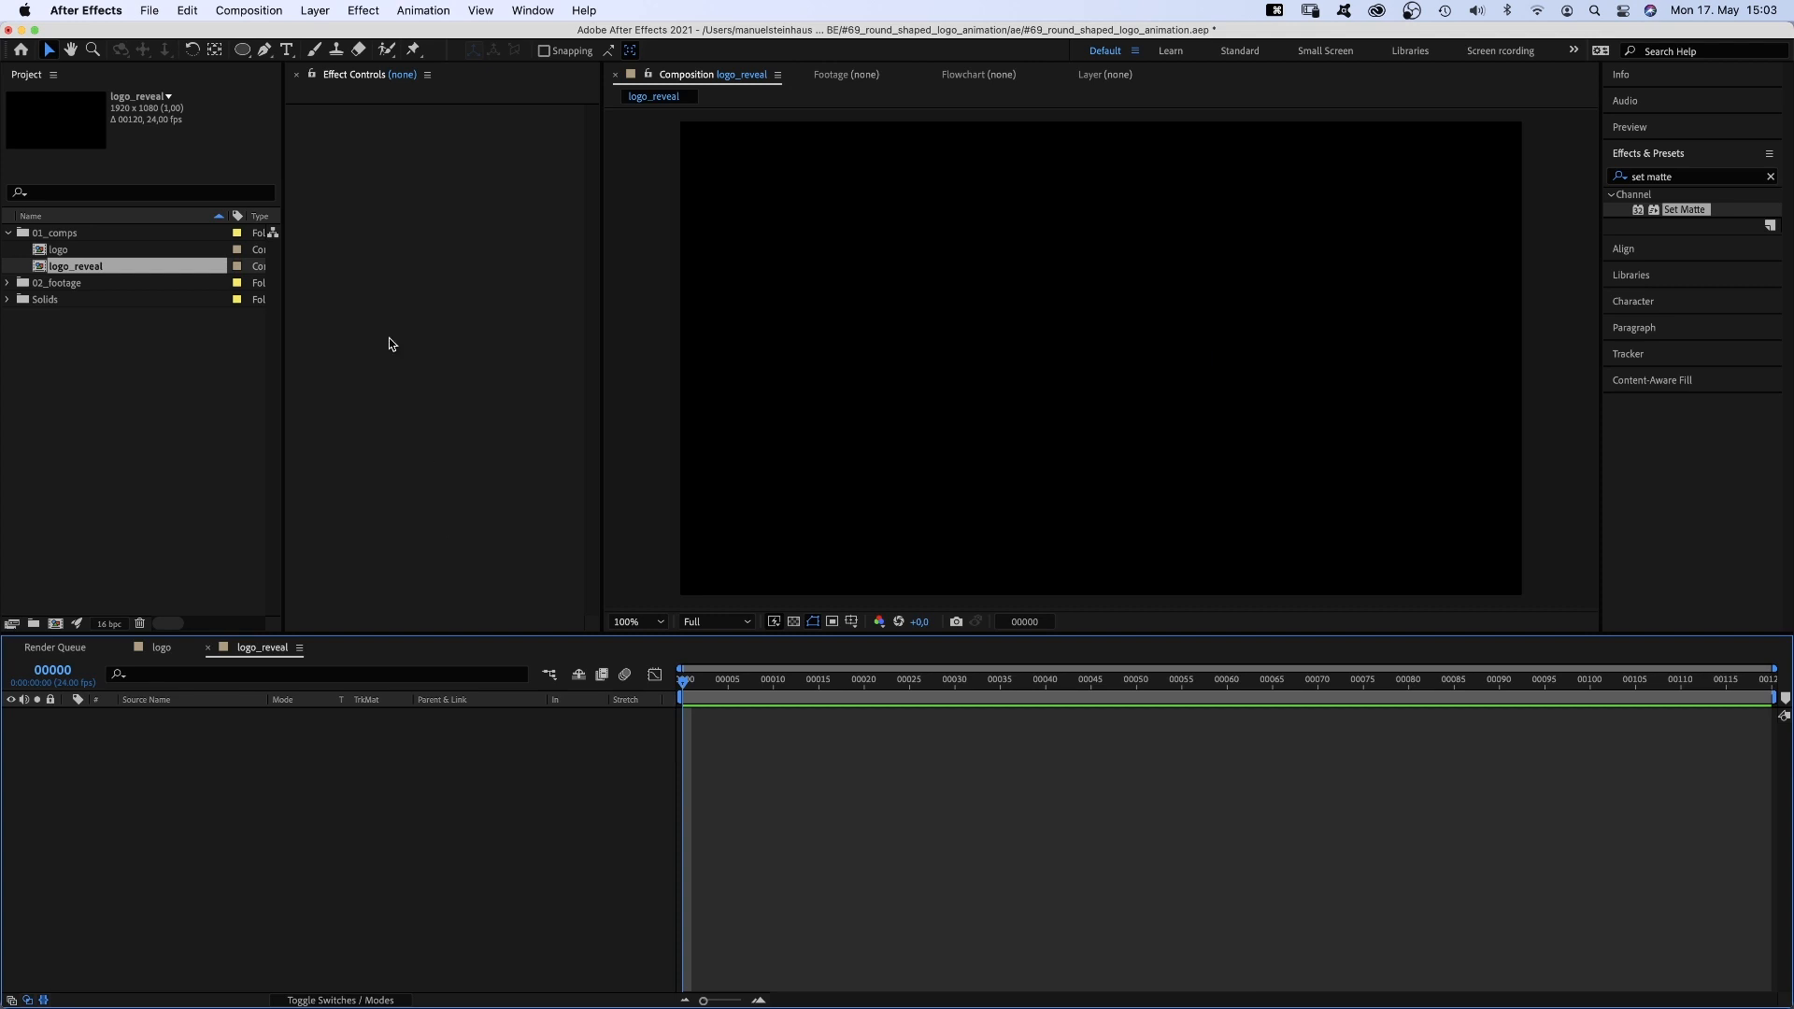
Add a composition-sized ellipse shape layer with a white fill
{"action": "left_click", "coordinate": [242, 51]}
{"action": "double_click", "coordinate": [242, 52]}
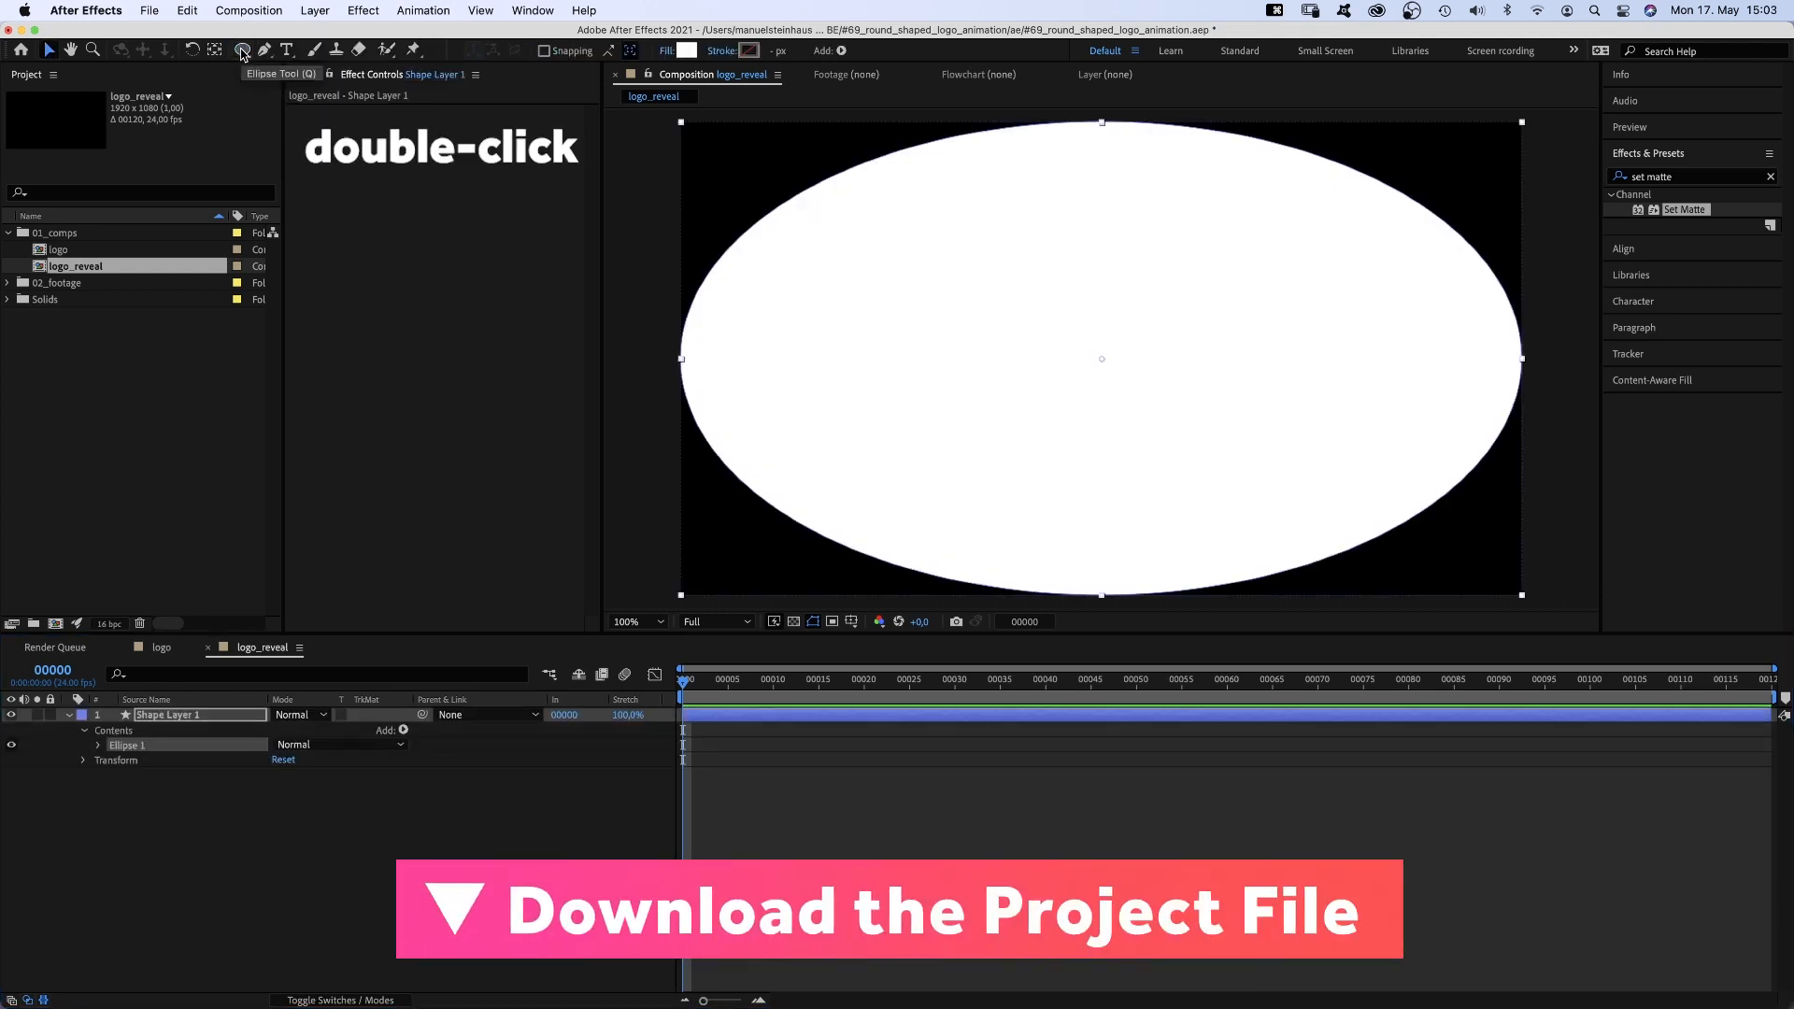
{"action": "left_click", "coordinate": [687, 52]}
{"action": "left_click", "coordinate": [733, 526]}
Rename the new ellipse layer as fade_in
{"action": "left_click", "coordinate": [176, 717]}
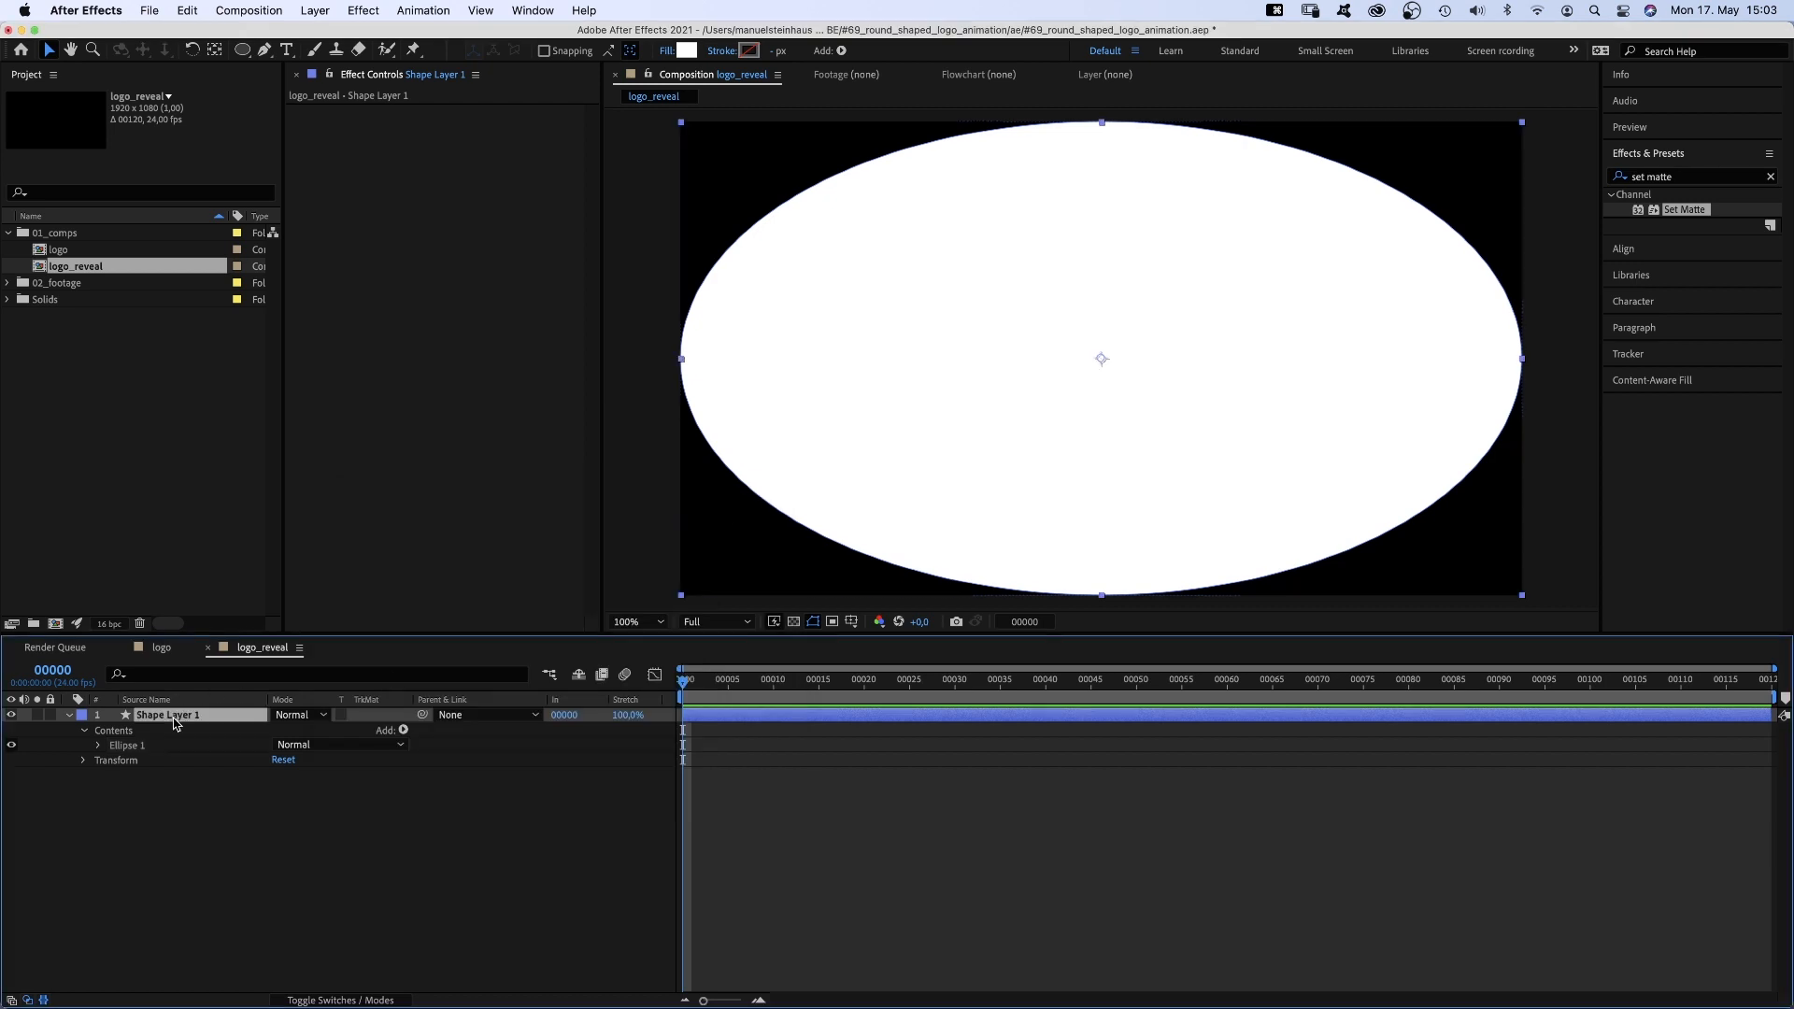
{"action": "key", "text": "Return"}
{"action": "type", "text": "fade_in"}
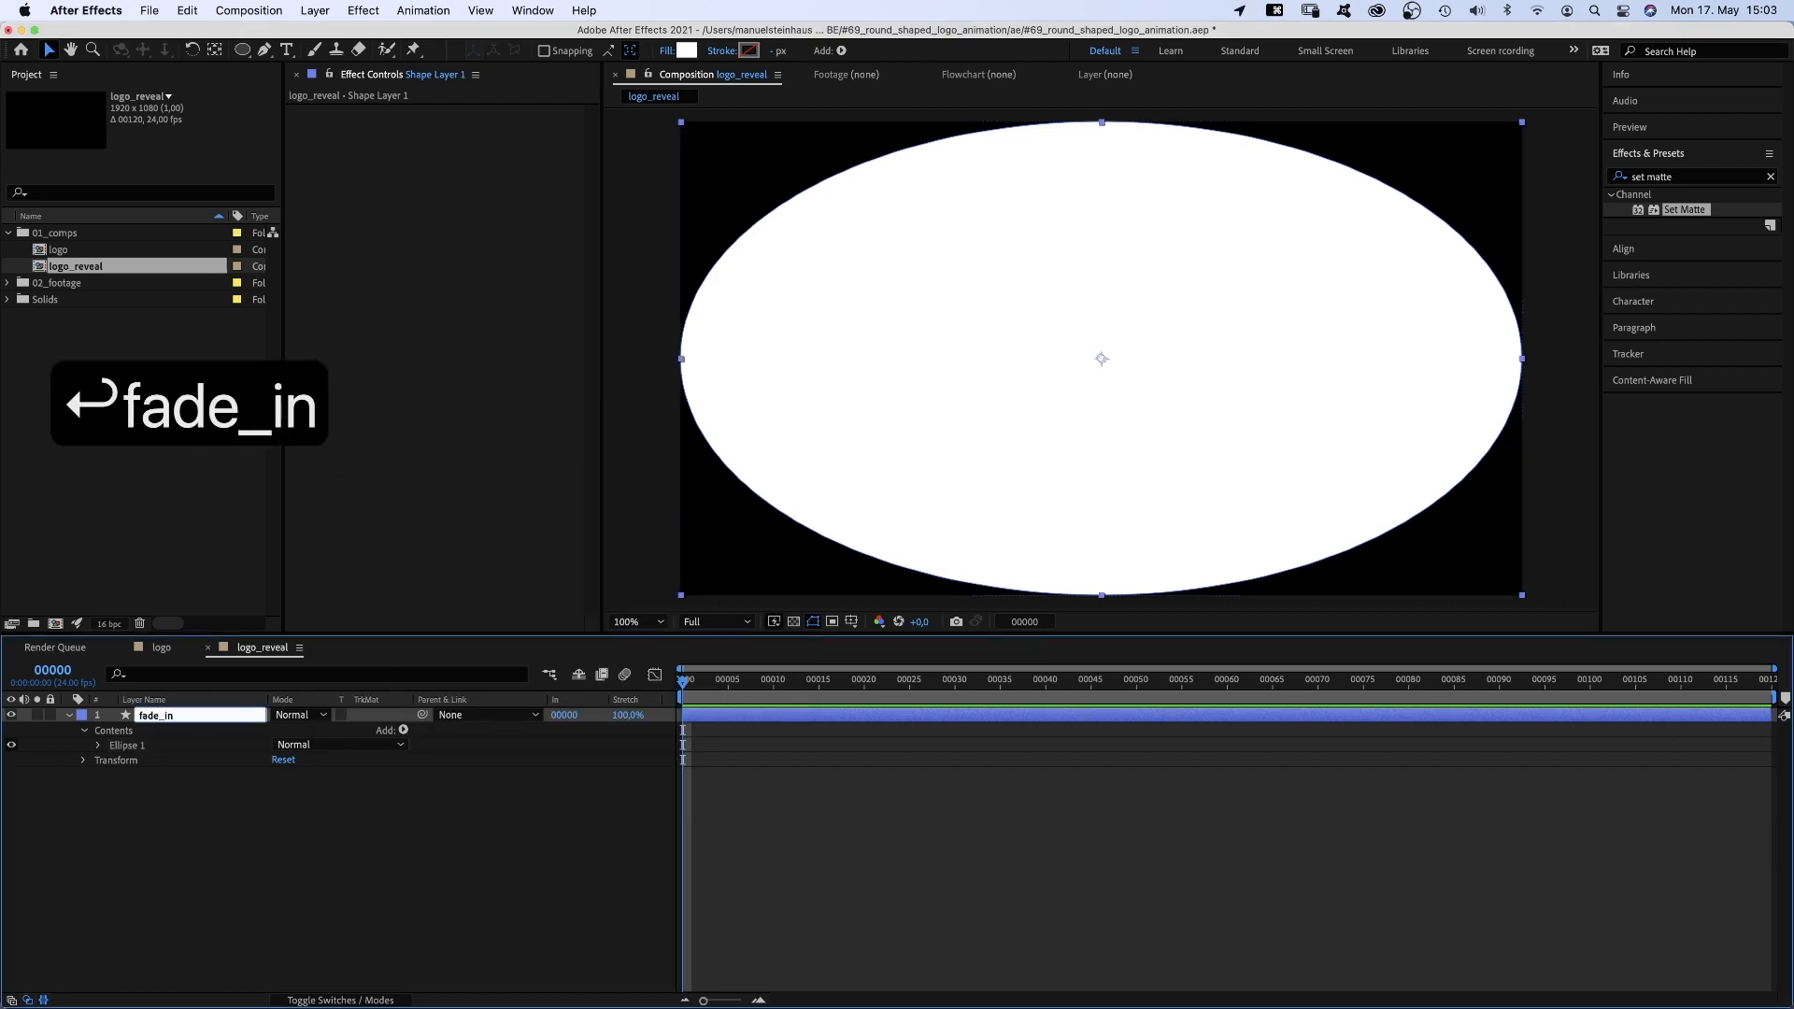
{"action": "key", "text": "Return"}
Animate the fade_in ellipse path's size from 0, 0 at frame 0 to 2508, 2508 at frame 15
{"action": "left_click", "coordinate": [99, 745]}
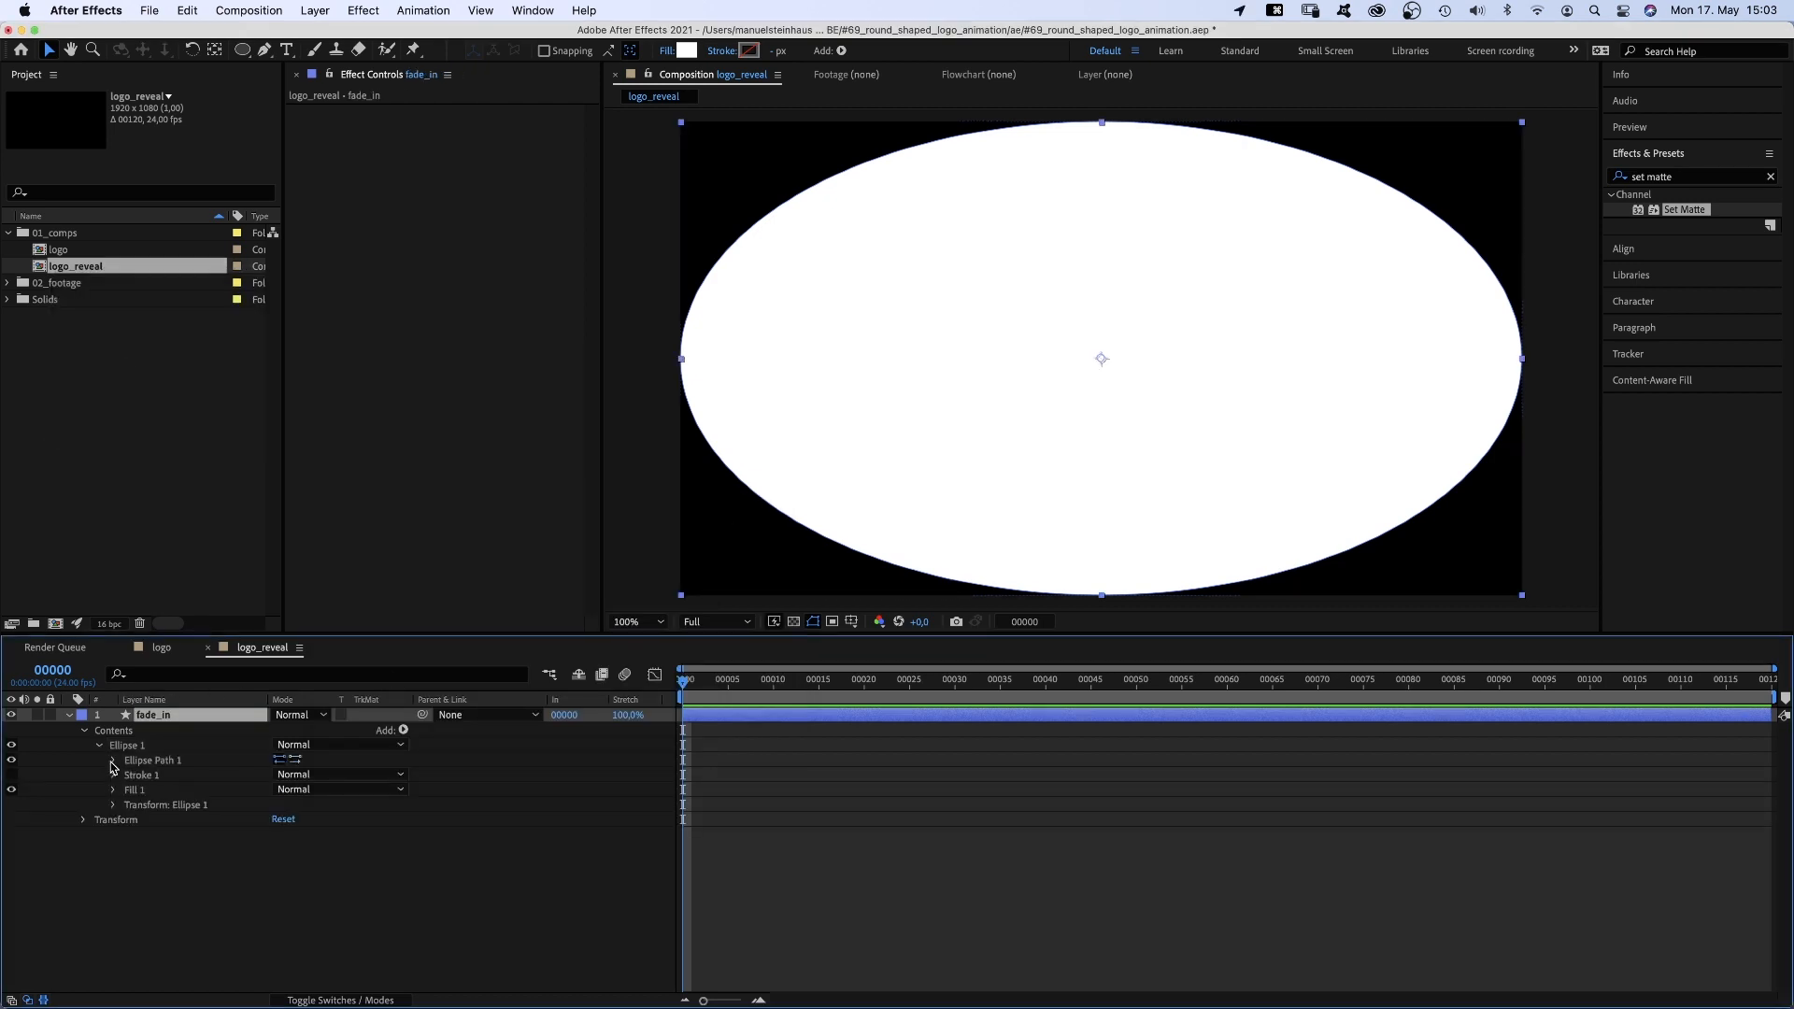
{"action": "left_click", "coordinate": [113, 759]}
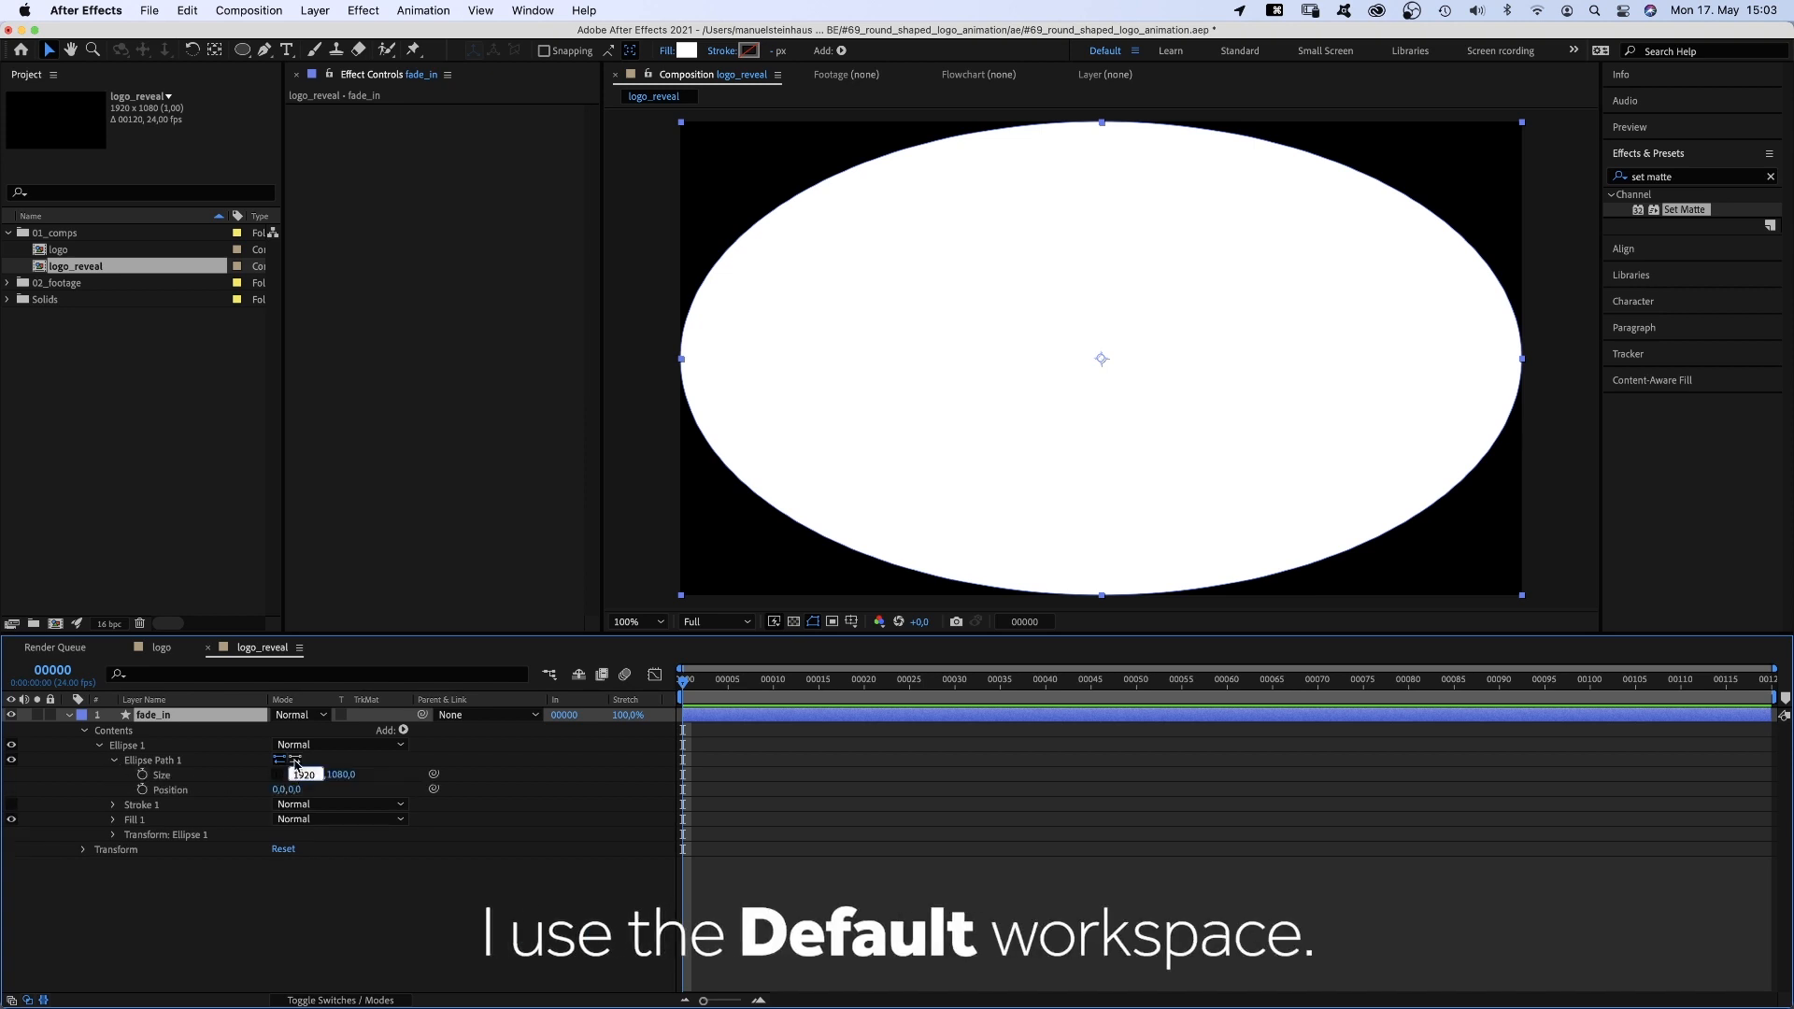
{"action": "type", "text": "0"}
{"action": "key", "text": "Tab"}
{"action": "type", "text": "0"}
{"action": "key", "text": "Return"}
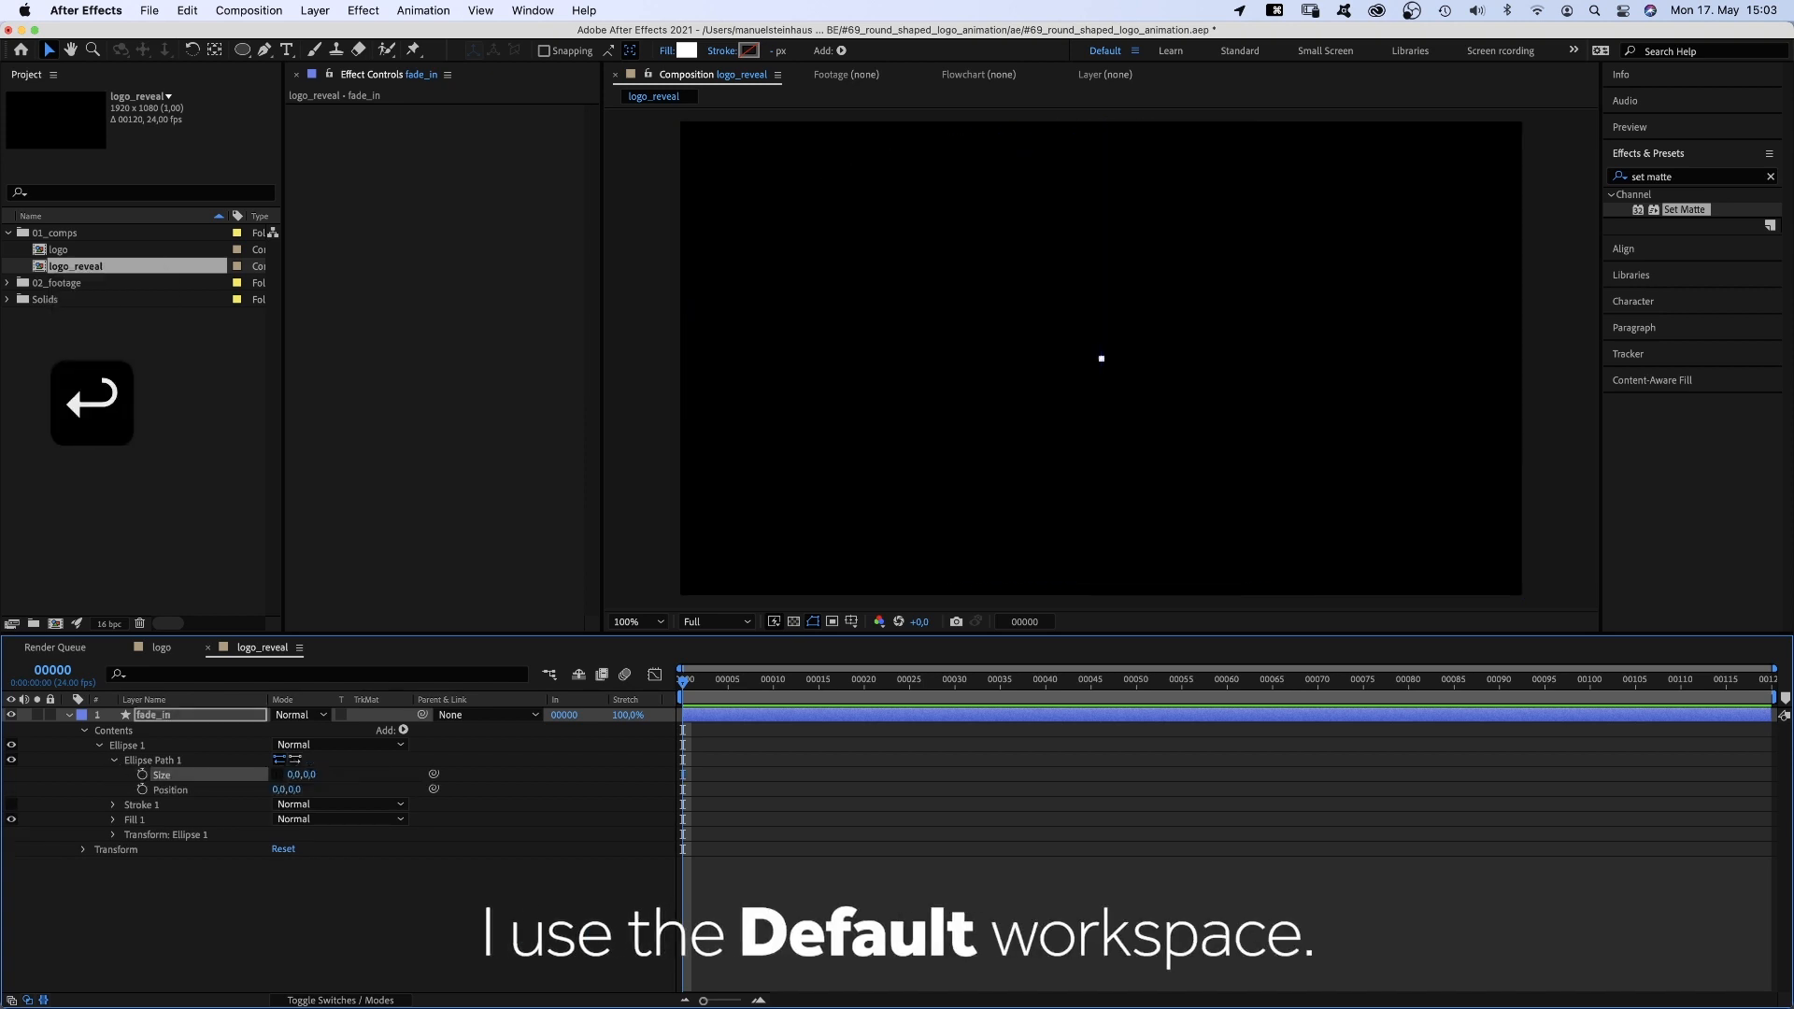
{"action": "left_click", "coordinate": [142, 775]}
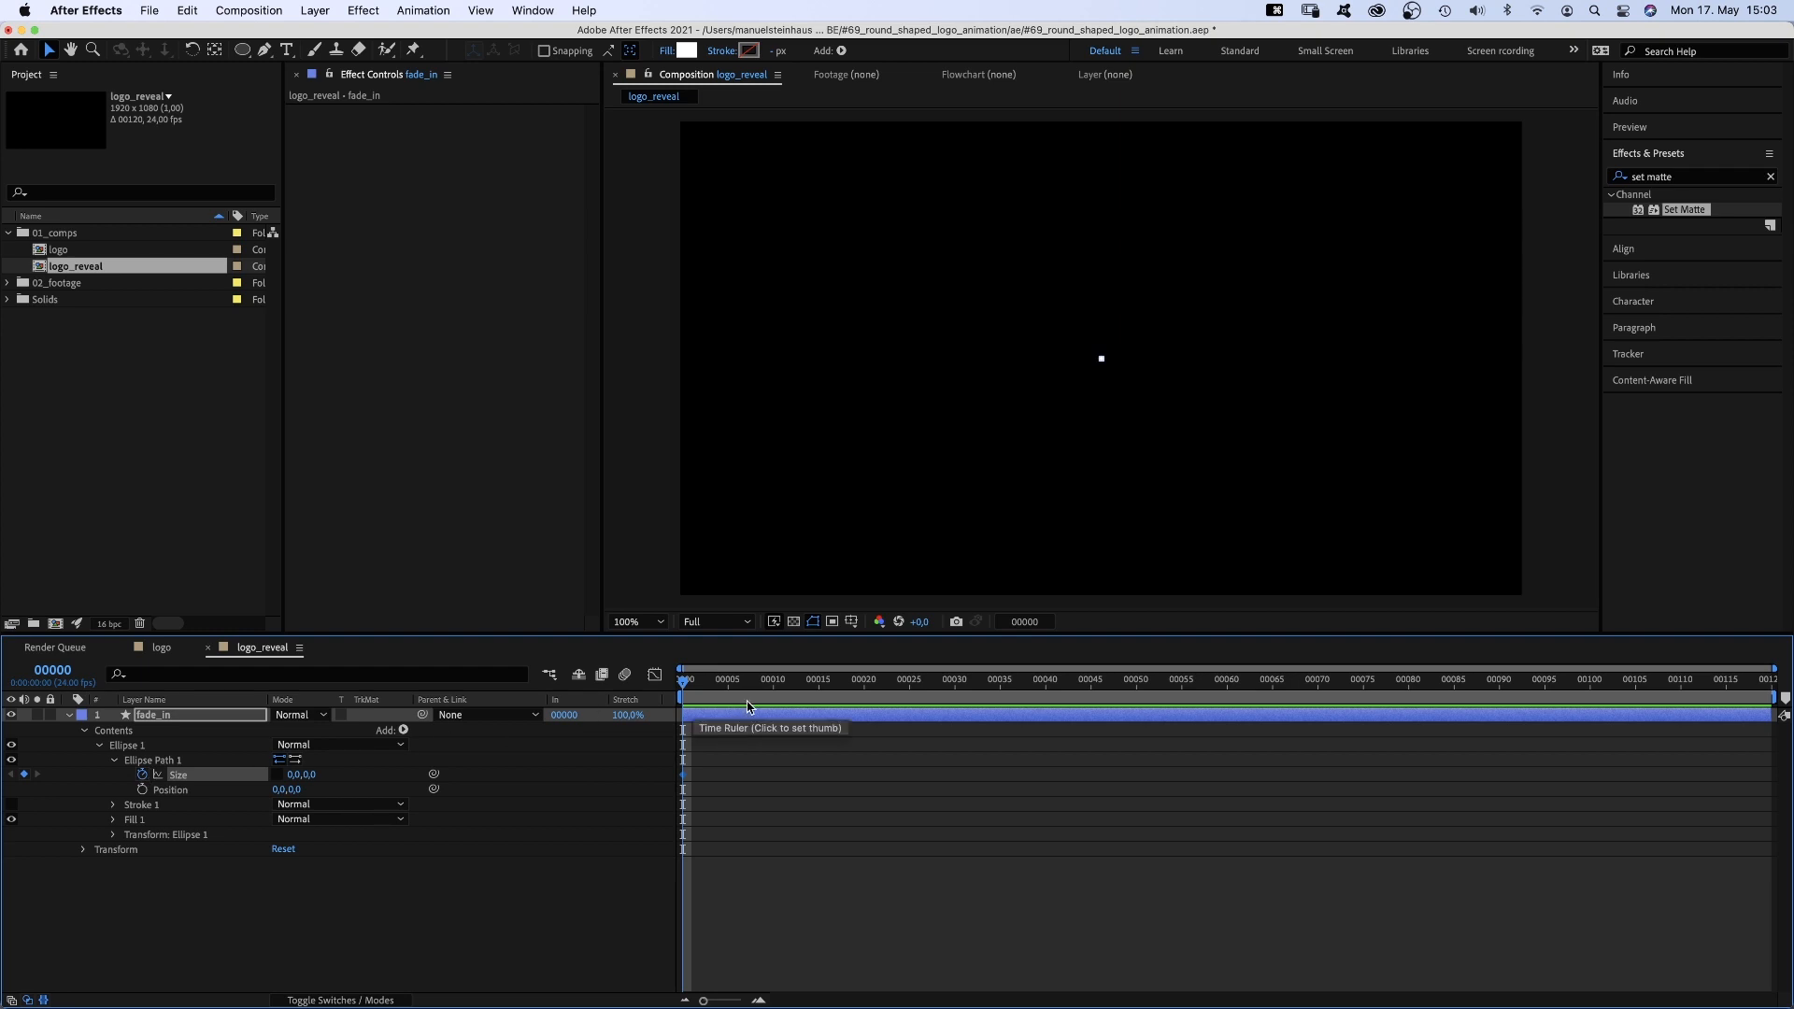
{"action": "left_click", "coordinate": [808, 693]}
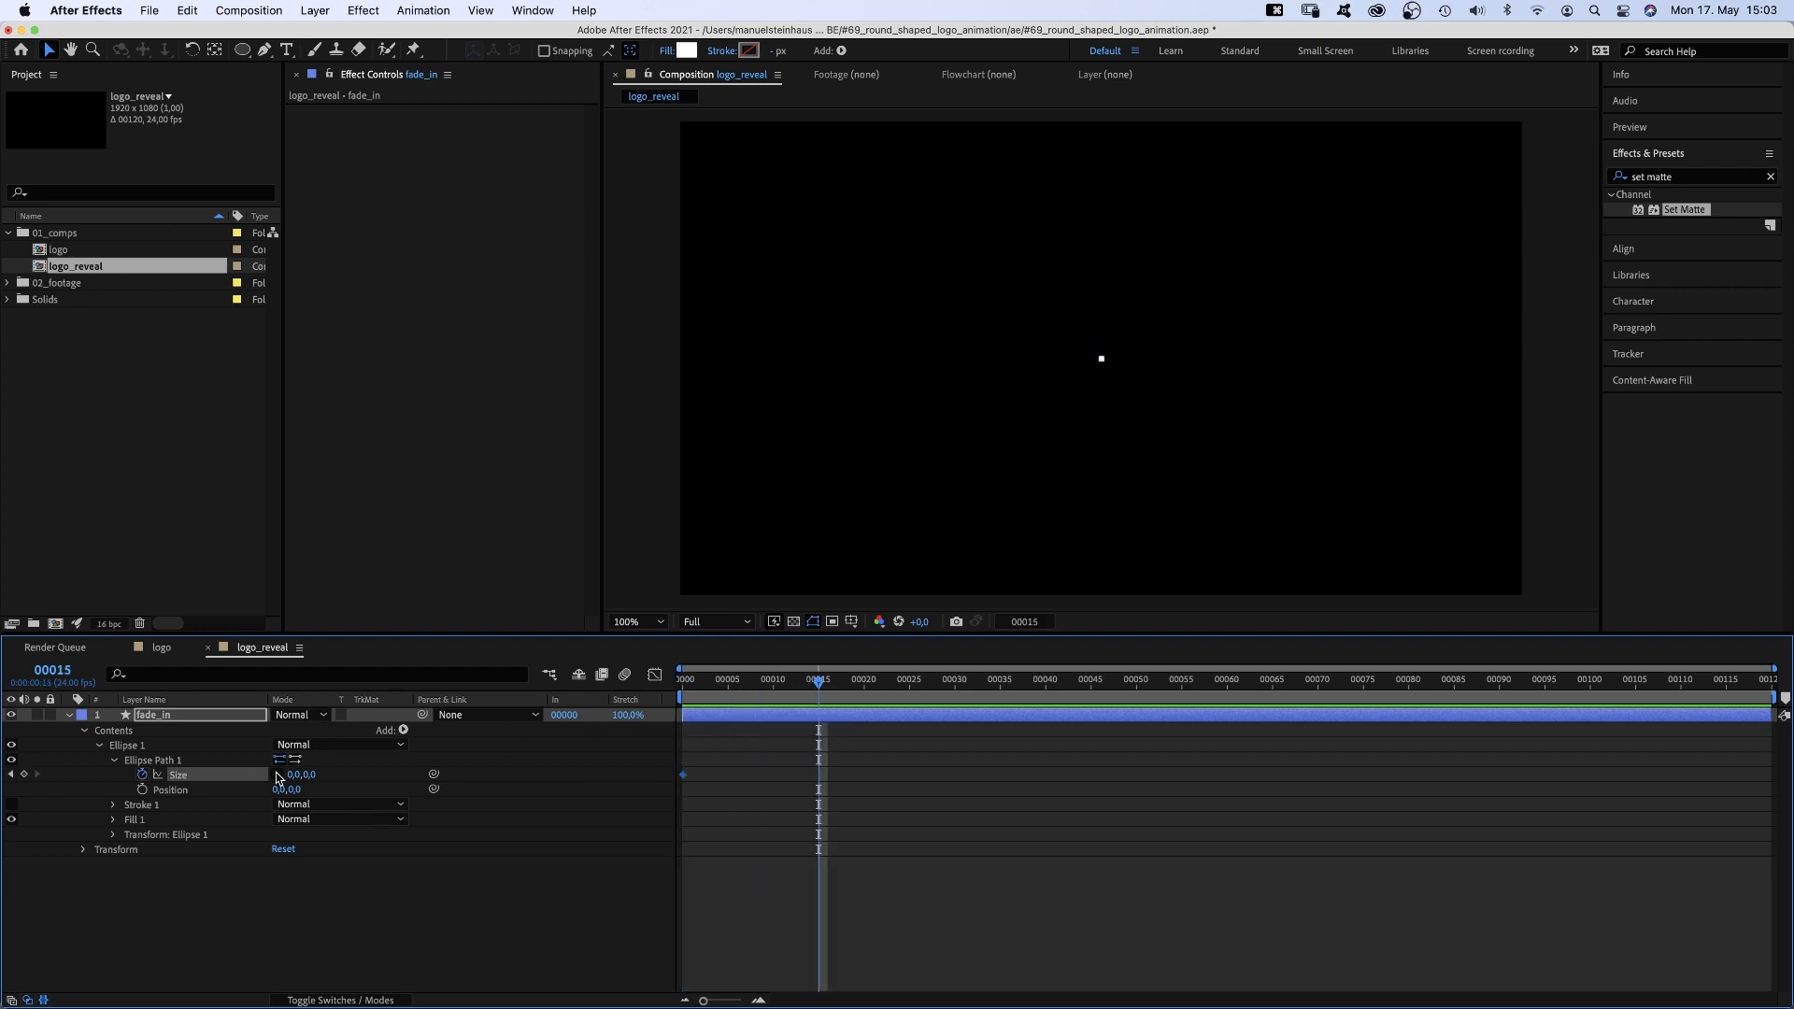
{"action": "left_click_drag", "start_coordinate": [293, 775], "coordinate": [768, 689]}
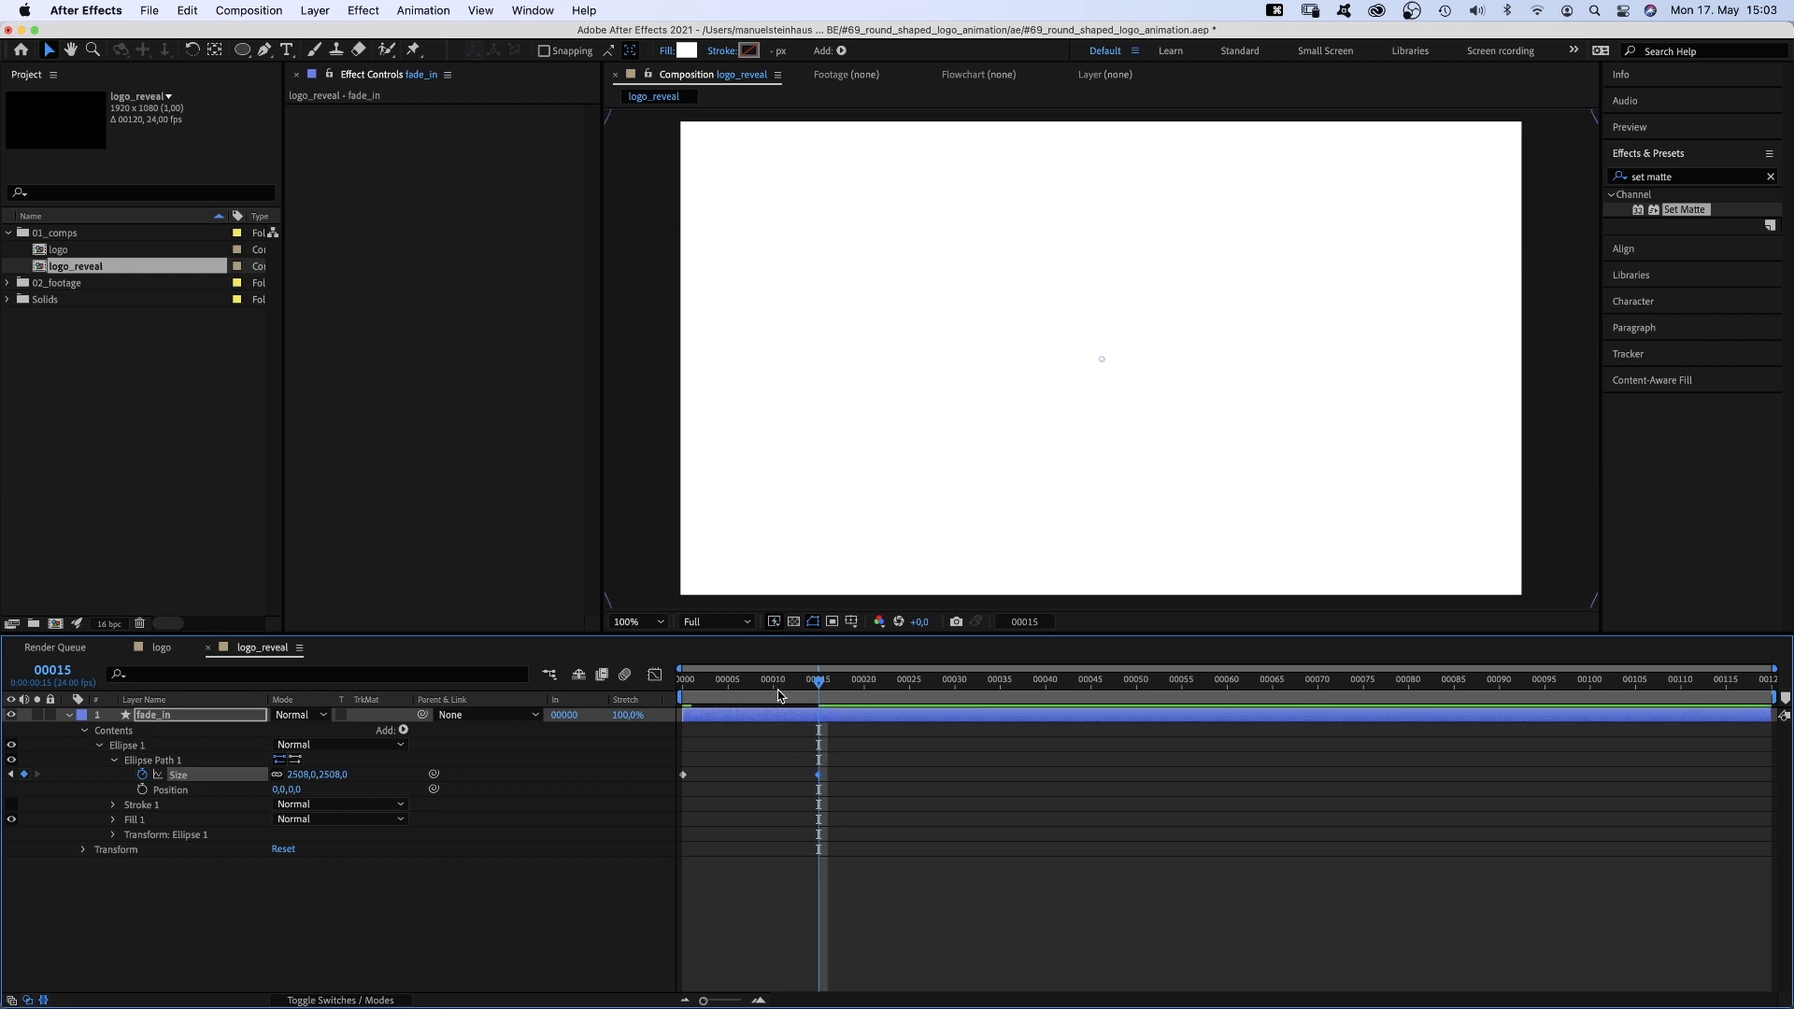
Ease both size keyframes of fade_in in the speed graph, giving the curve a steep early peak and a long slow-down
{"action": "left_click_drag", "start_coordinate": [861, 768], "coordinate": [662, 793]}
{"action": "left_click", "coordinate": [654, 674]}
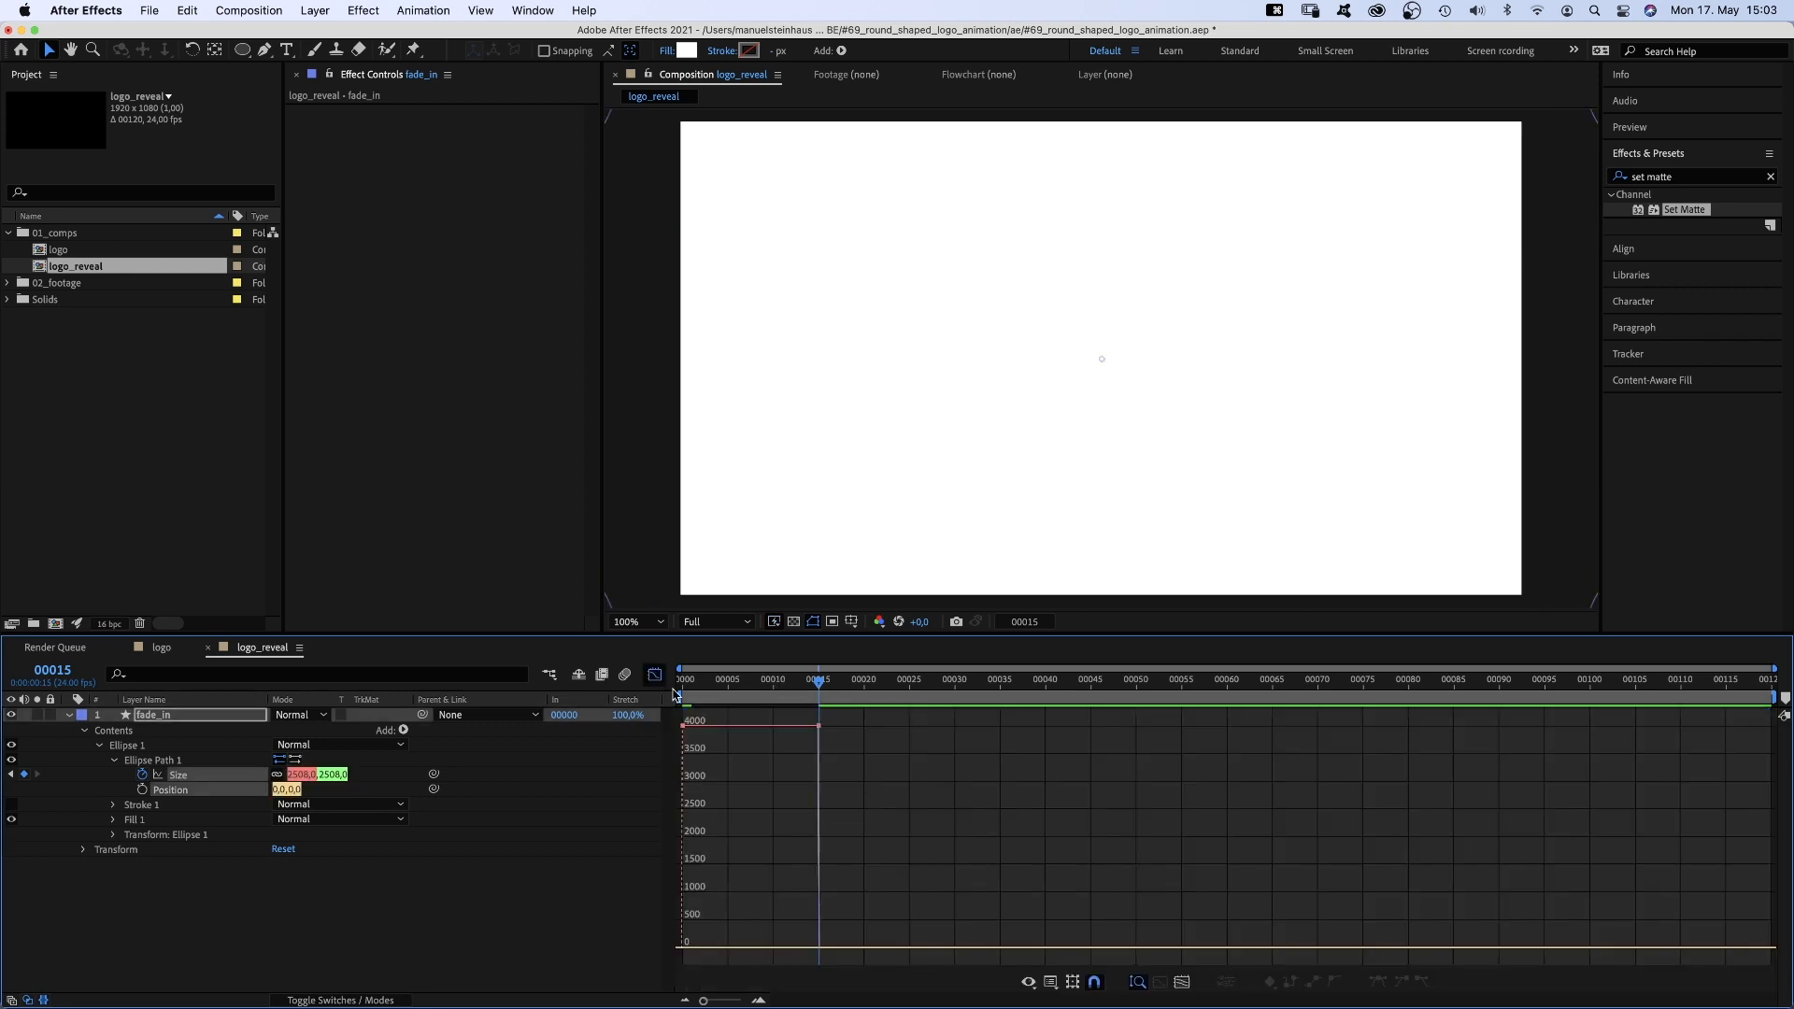
{"action": "left_click", "coordinate": [1092, 982]}
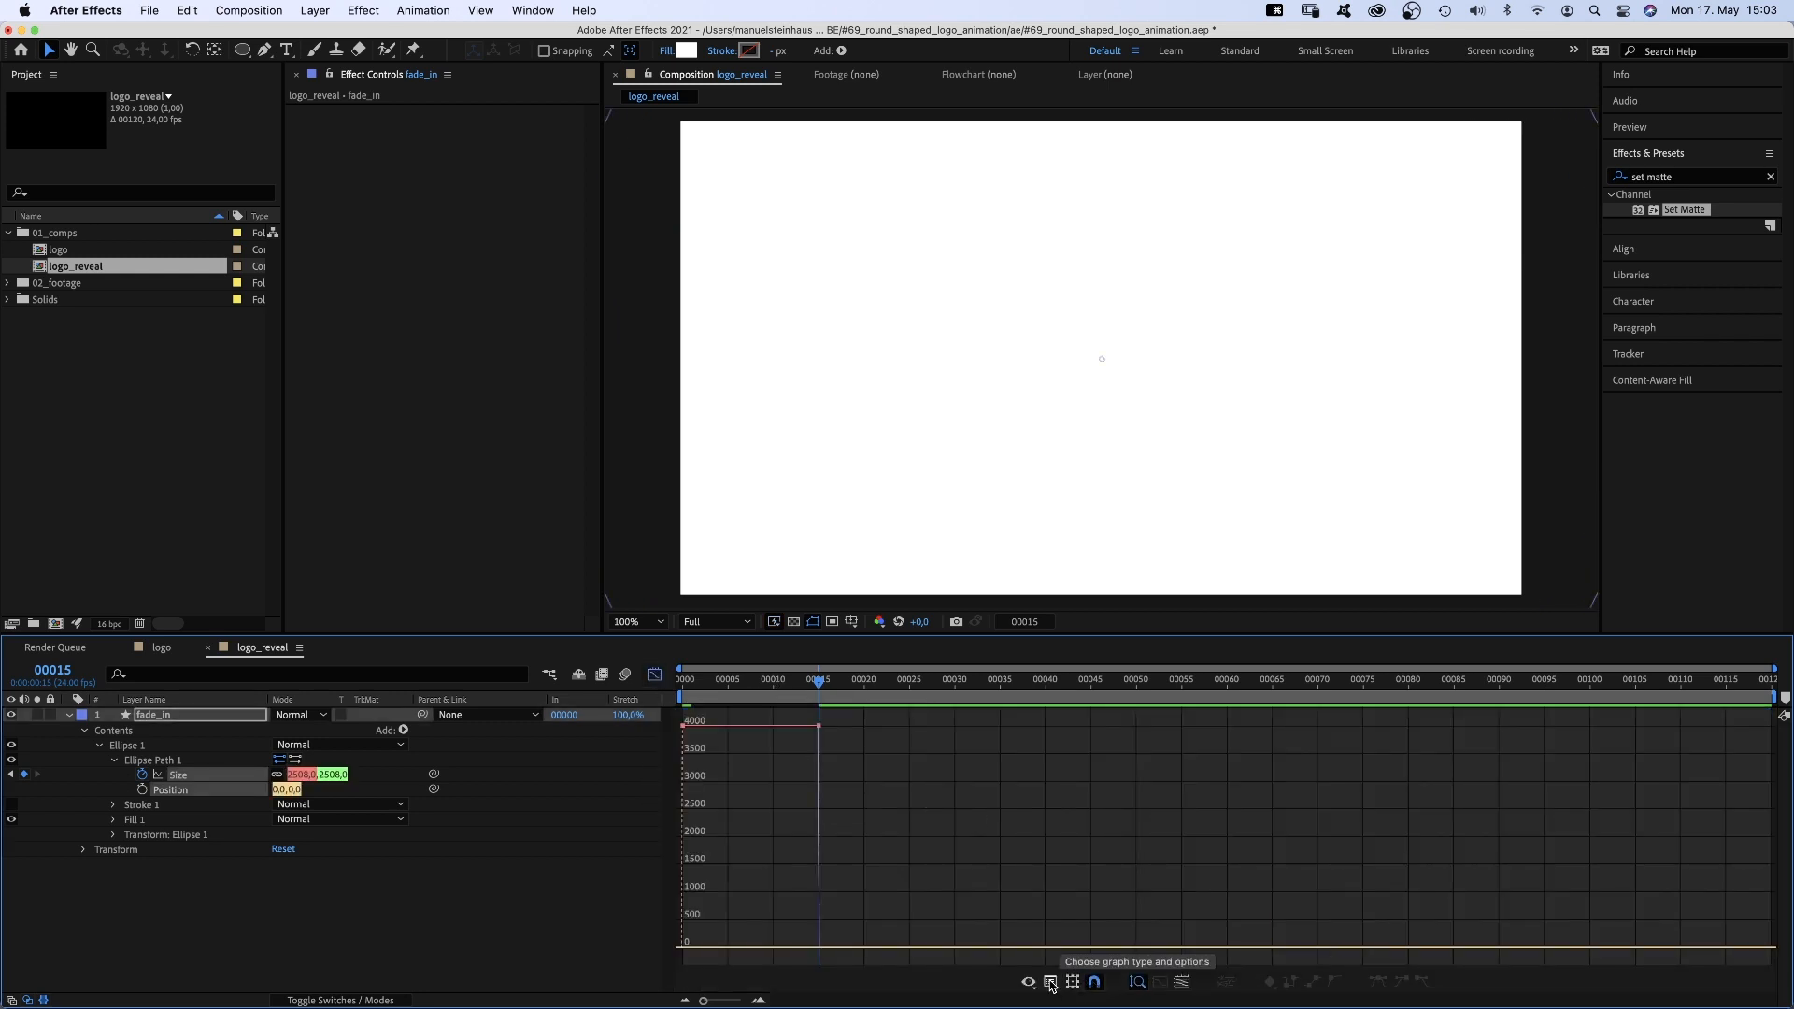
{"action": "left_click", "coordinate": [1028, 982]}
{"action": "left_click", "coordinate": [1084, 837]}
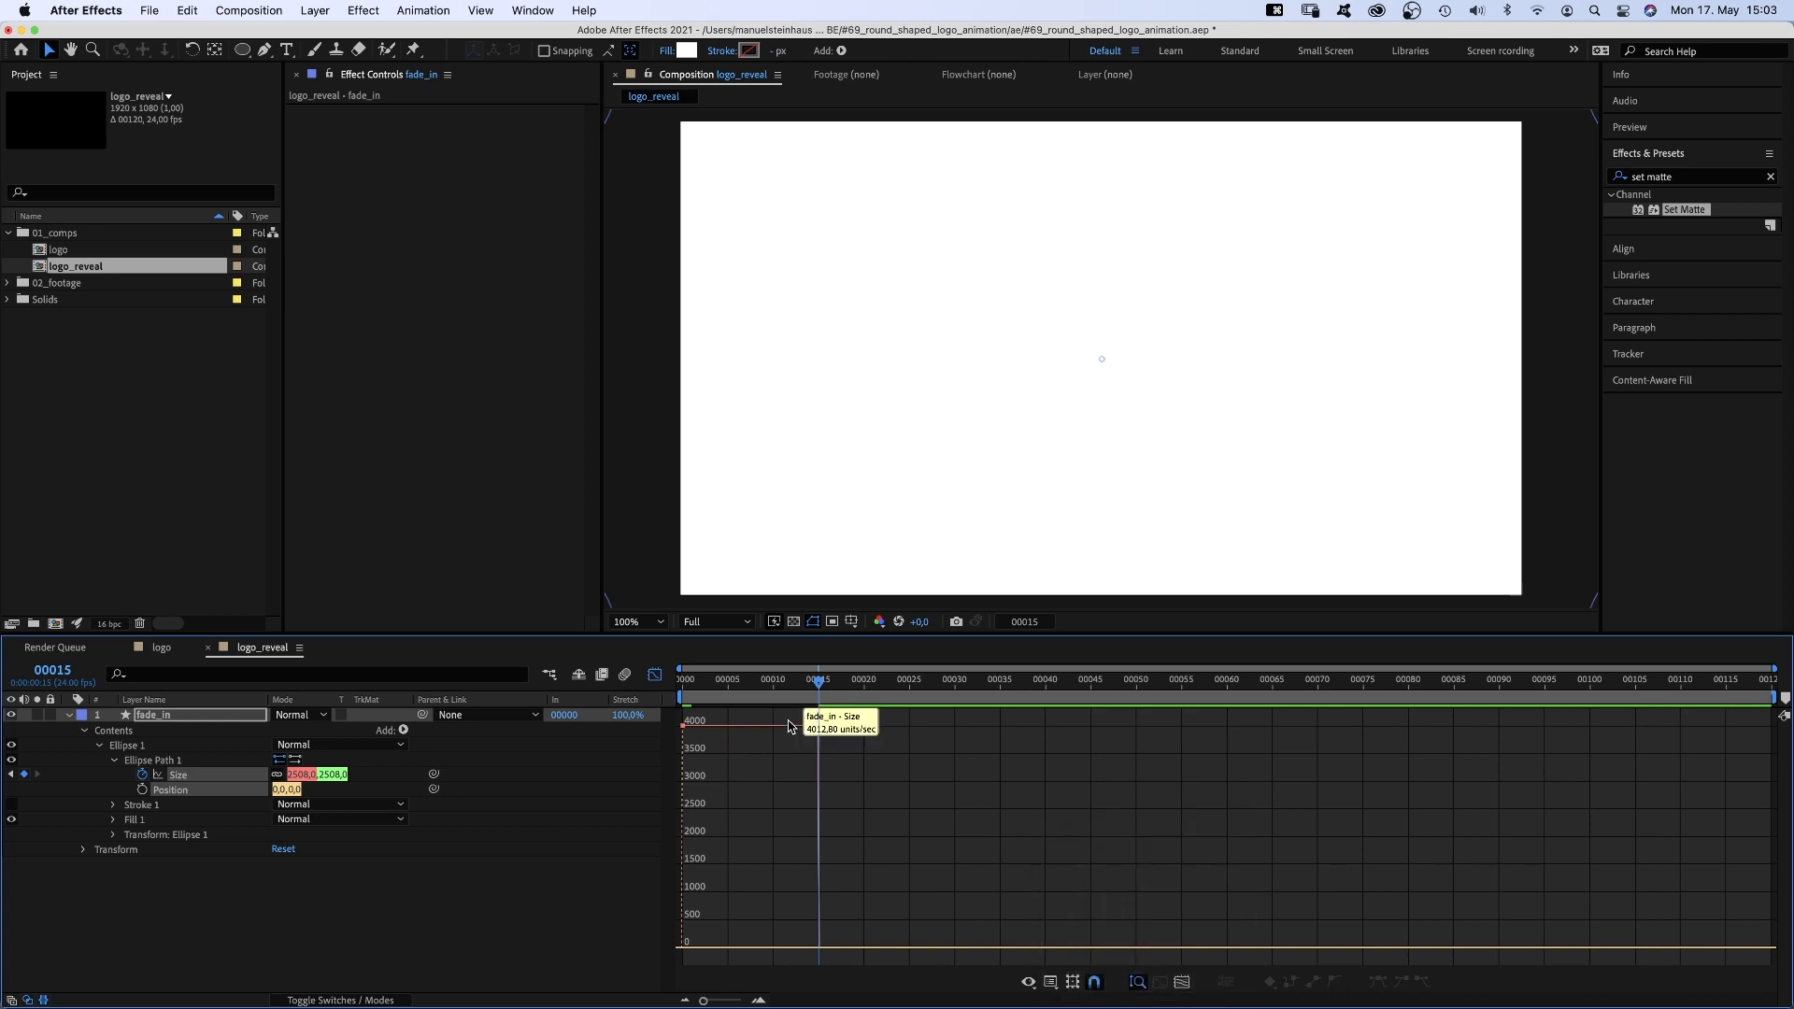
{"action": "left_click", "coordinate": [807, 726]}
{"action": "left_click_drag", "start_coordinate": [809, 728], "coordinate": [718, 947]}
Preview the growing circle animation of fade_in
{"action": "key", "text": "KP_0"}
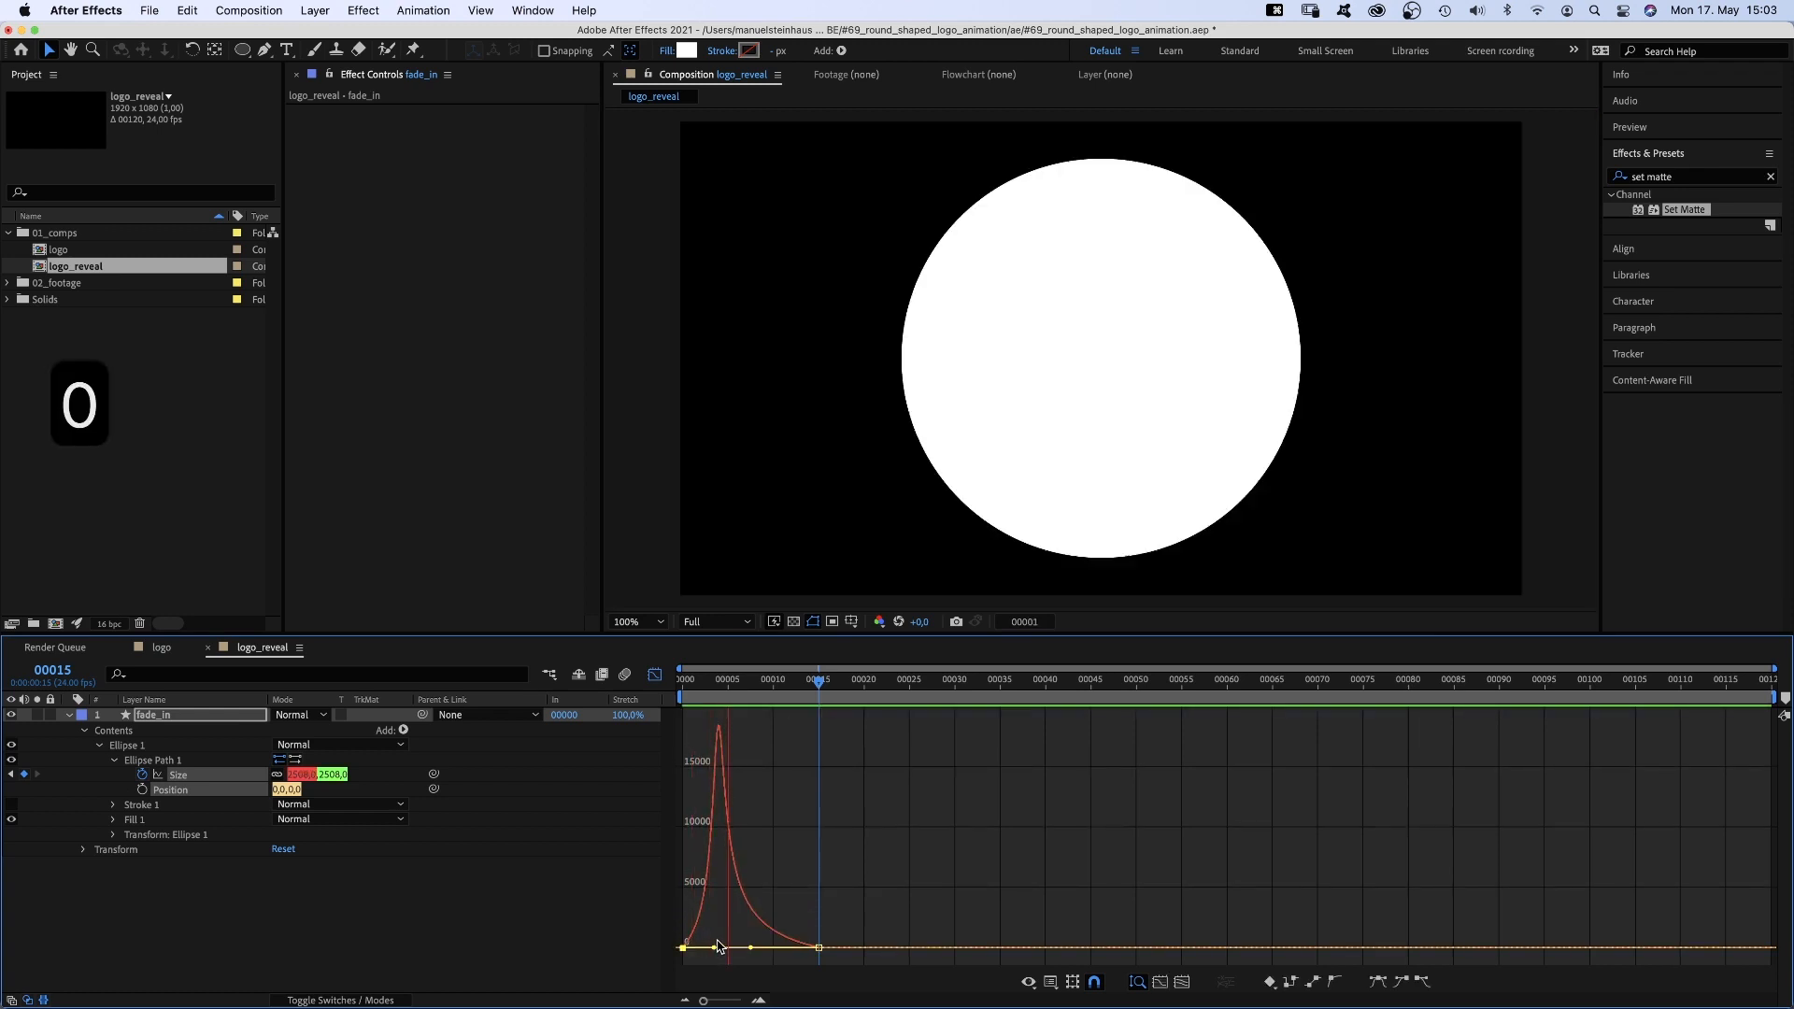
{"action": "key", "text": "KP_0"}
{"action": "key", "text": "KP_0"}
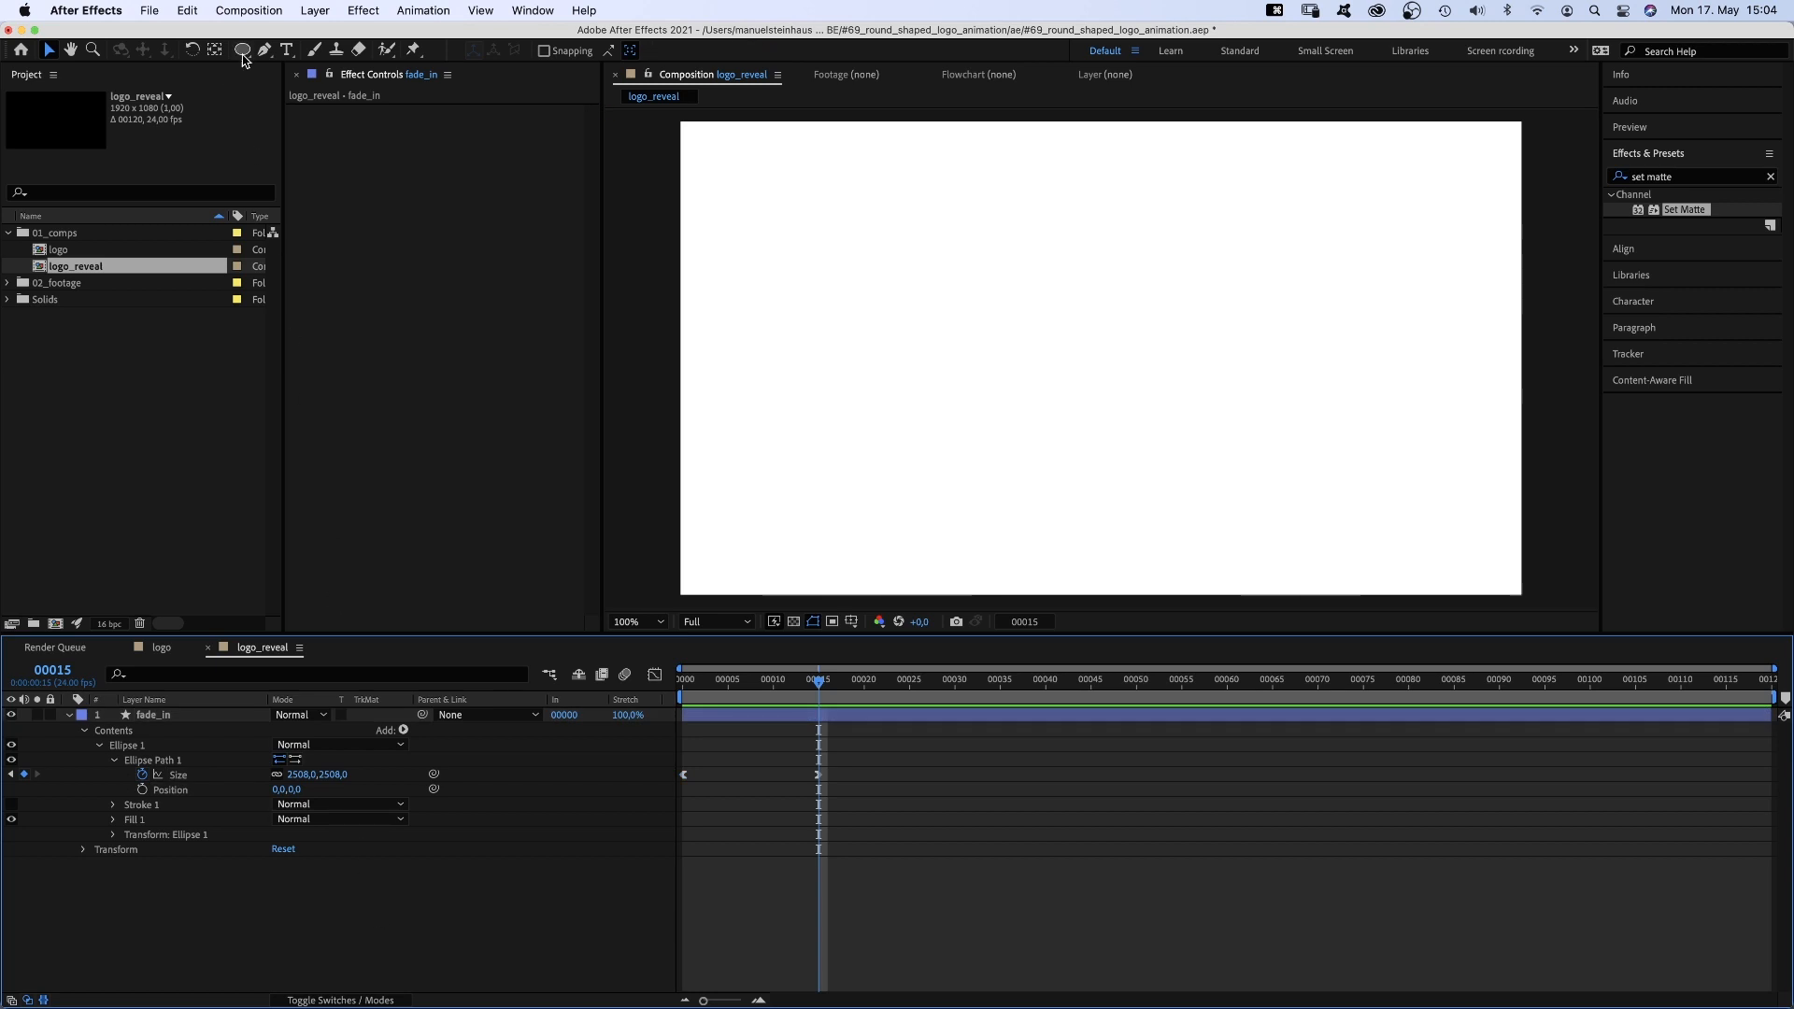
Add a second composition-sized ellipse shape layer with the fill colour 000000
{"action": "double_click", "coordinate": [242, 51]}
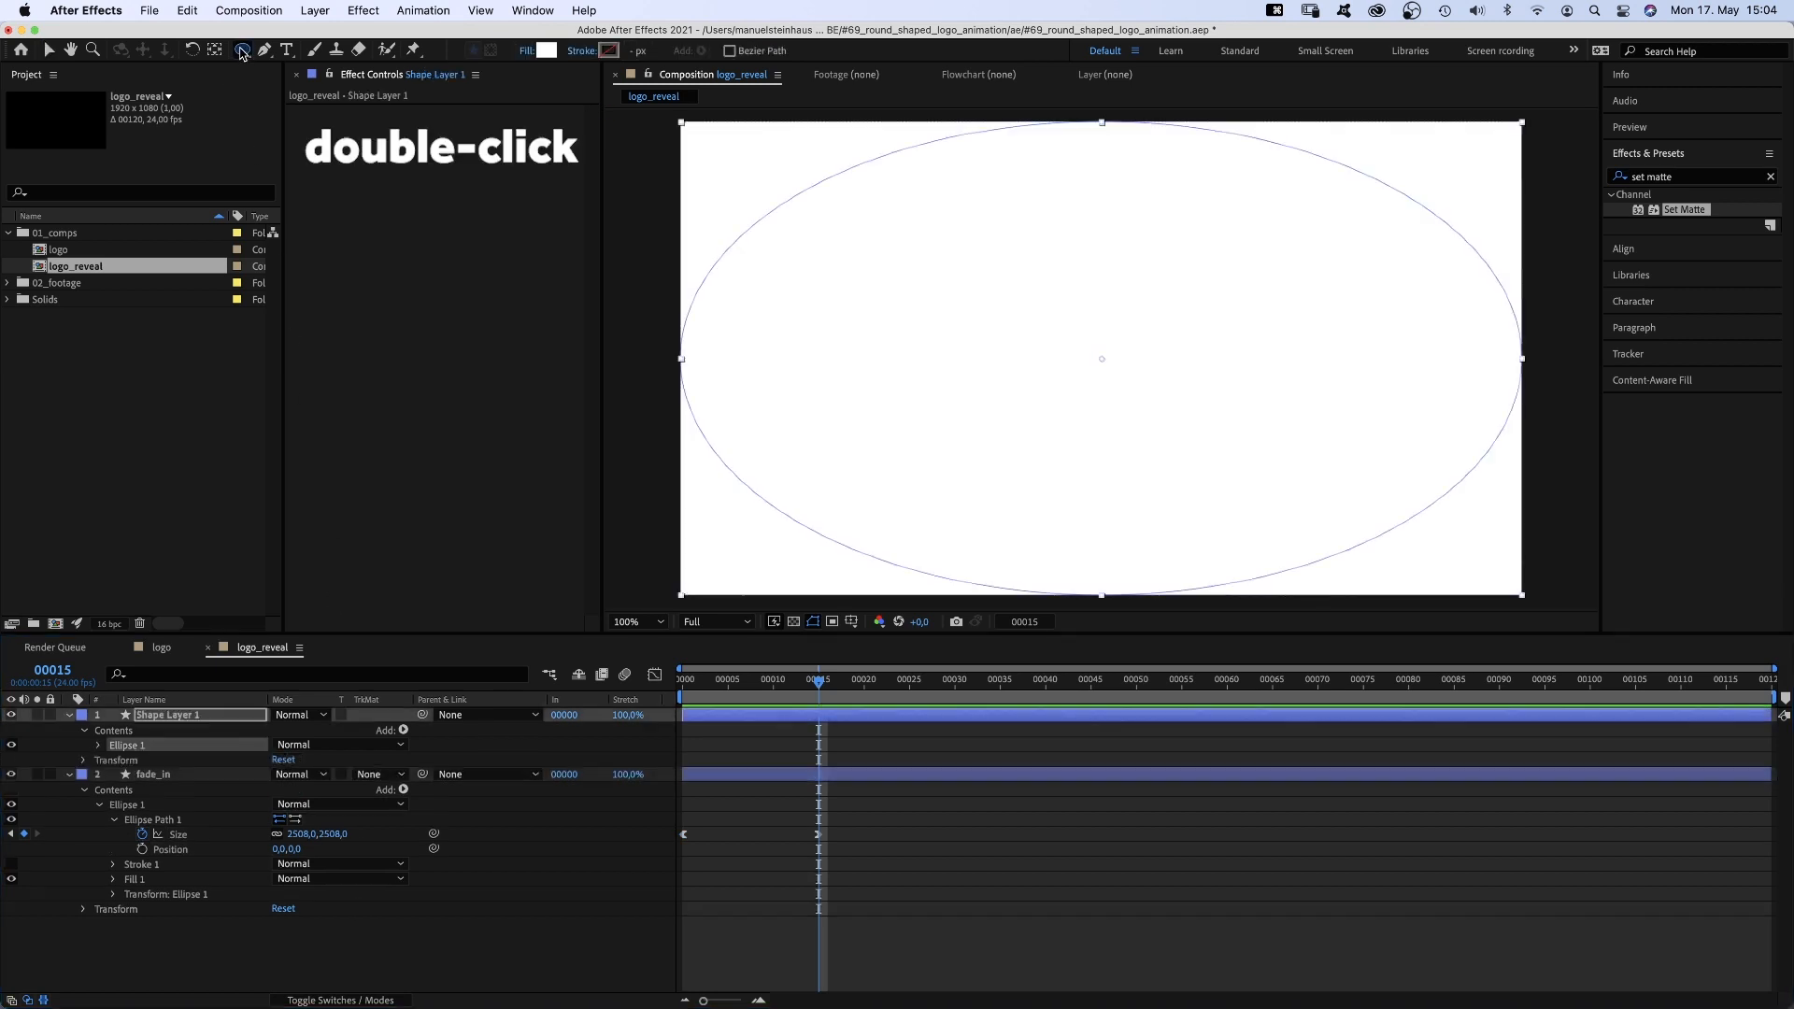
{"action": "left_click", "coordinate": [684, 53]}
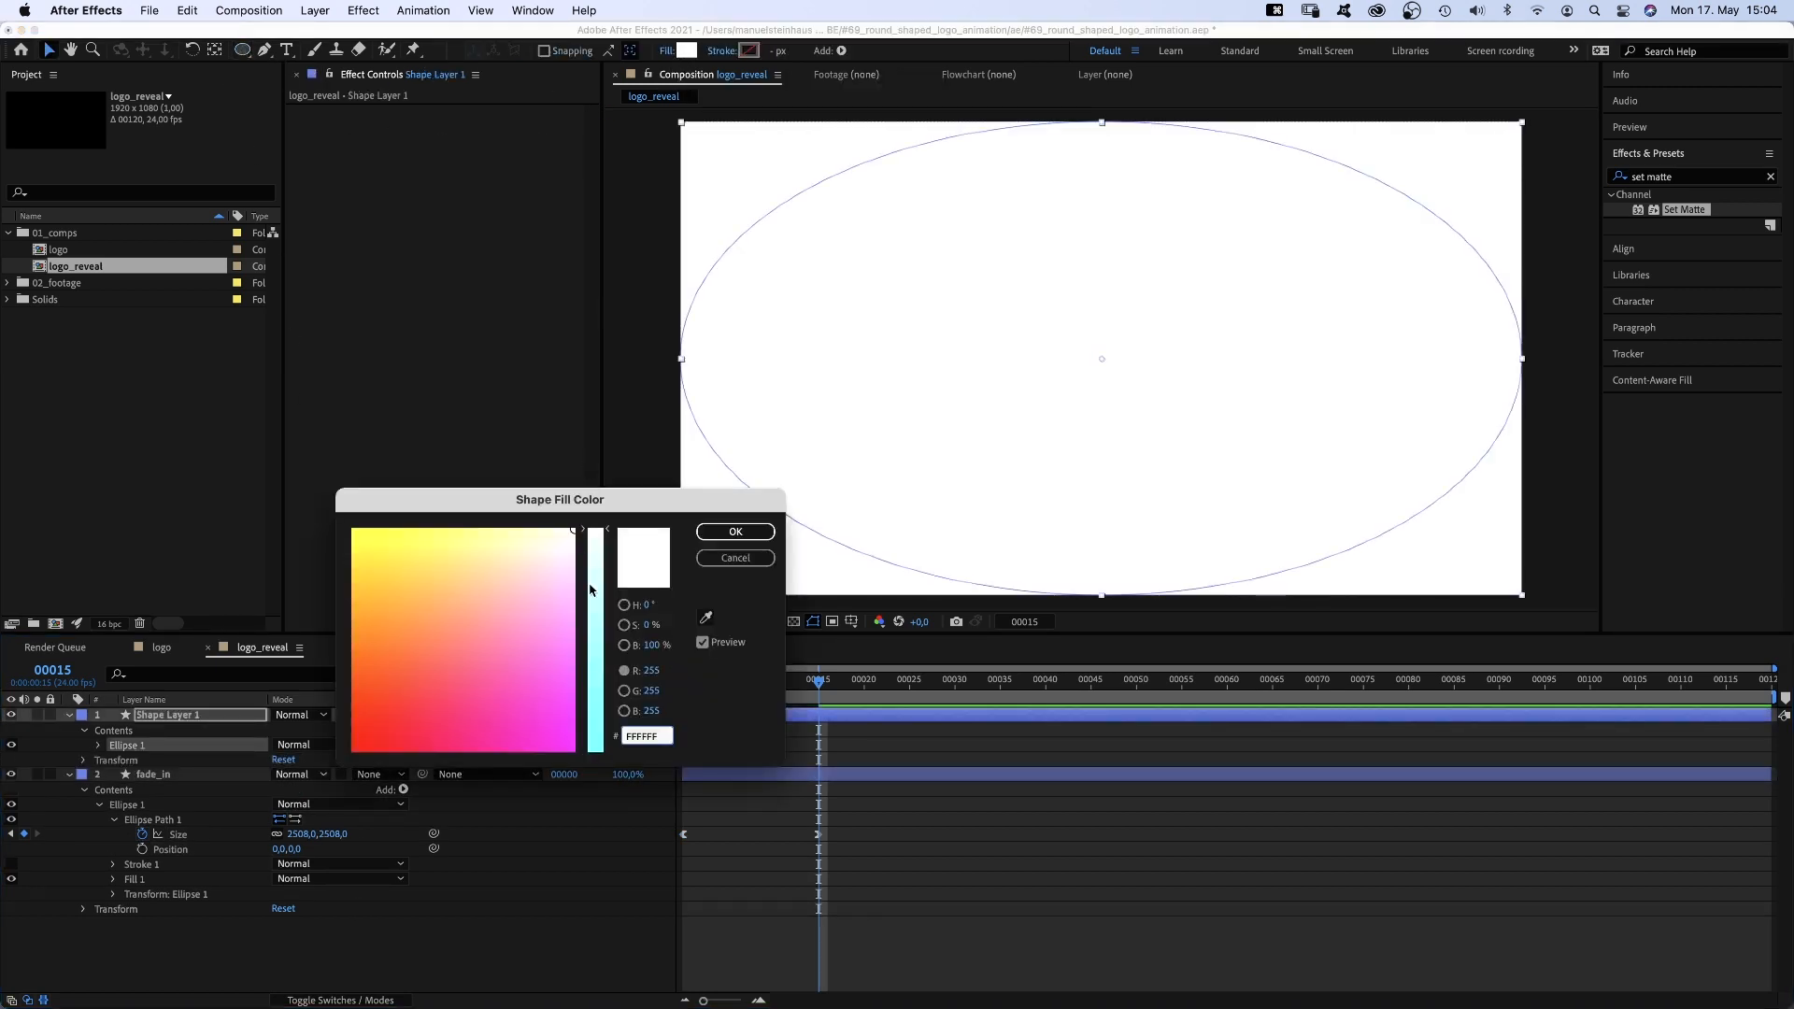
{"action": "left_click_drag", "start_coordinate": [592, 598], "coordinate": [585, 821]}
{"action": "left_click_drag", "start_coordinate": [449, 691], "coordinate": [315, 779]}
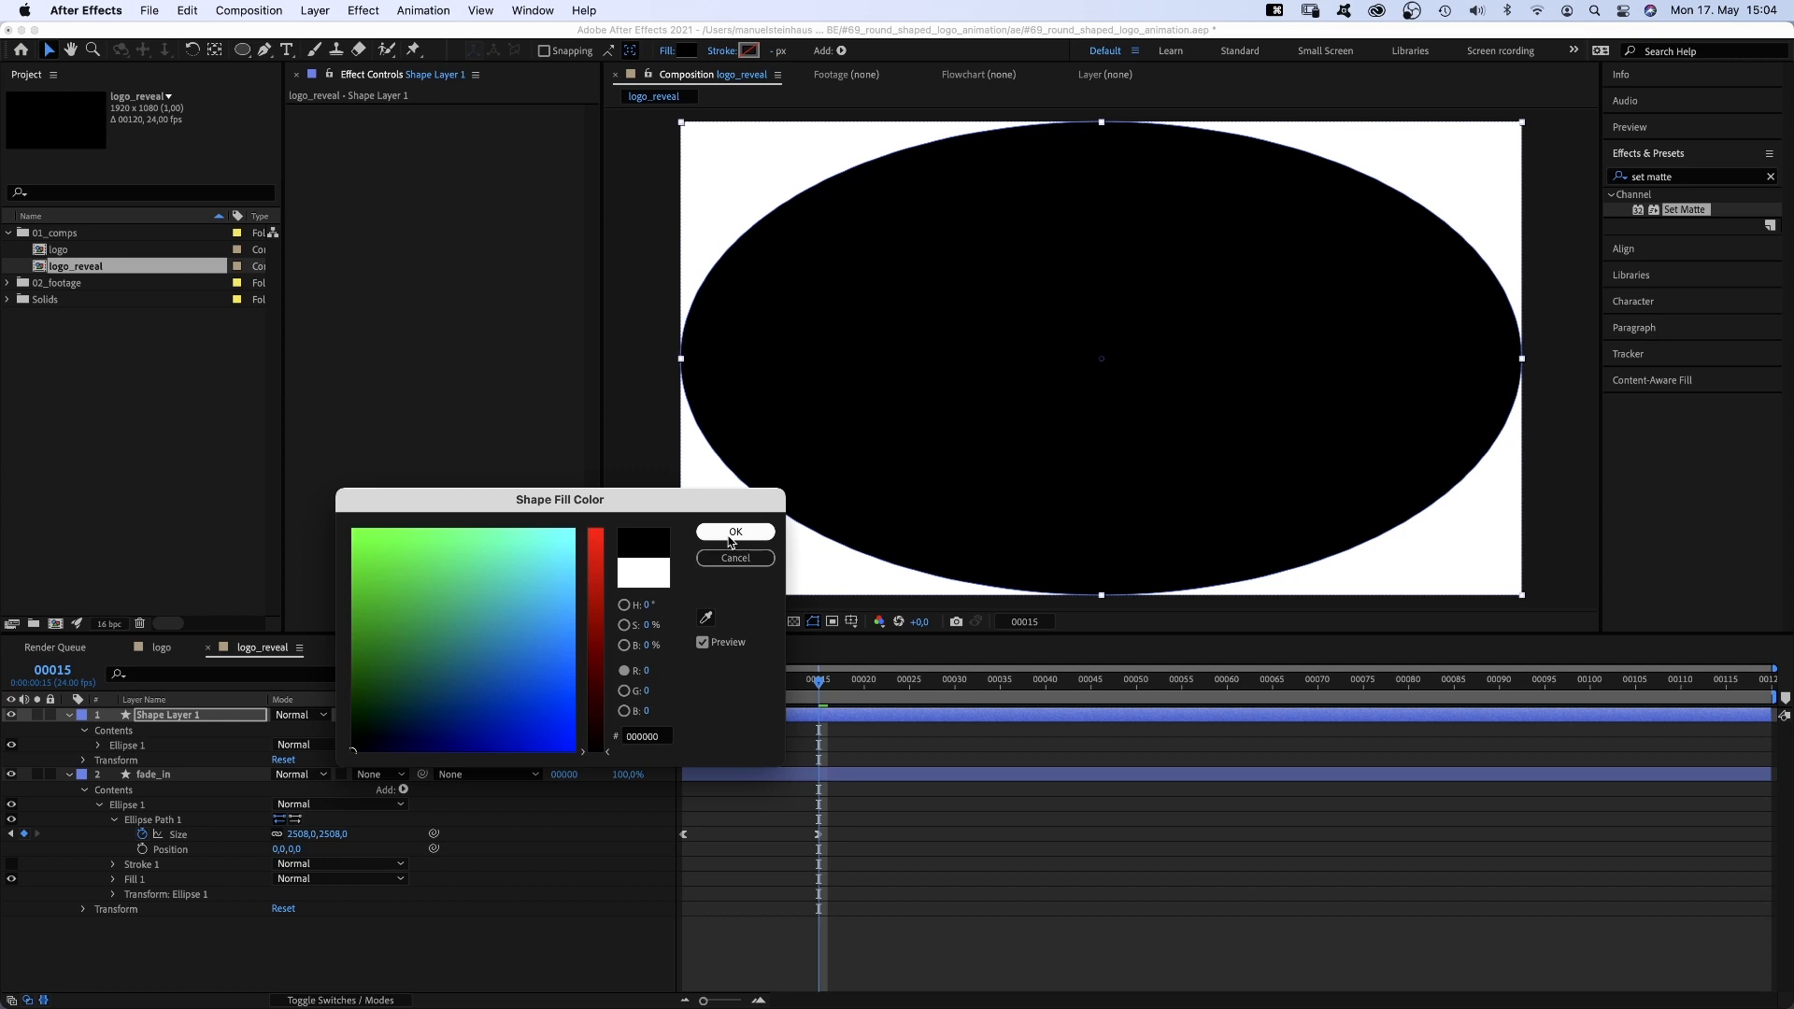
{"action": "left_click", "coordinate": [733, 533]}
Rename the black ellipse layer as shape_small
{"action": "left_click", "coordinate": [160, 718]}
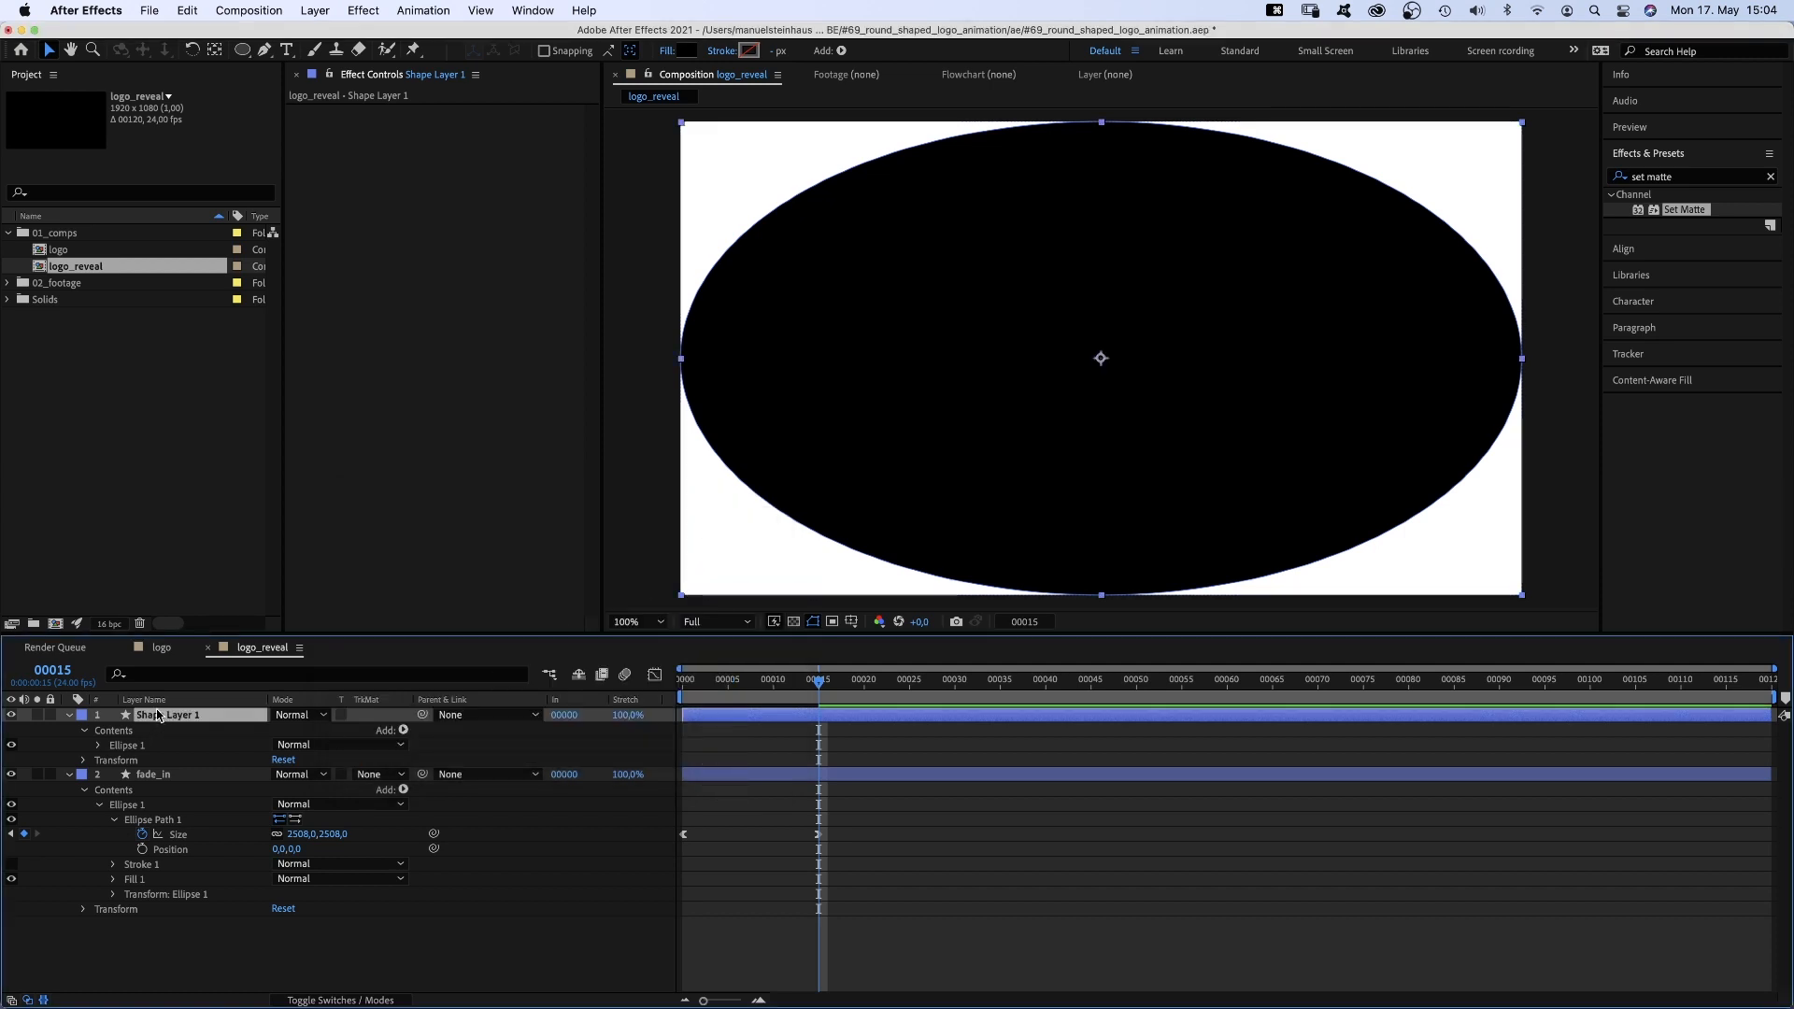
{"action": "key", "text": "Return"}
{"action": "type", "text": "shape_small"}
{"action": "key", "text": "Return"}
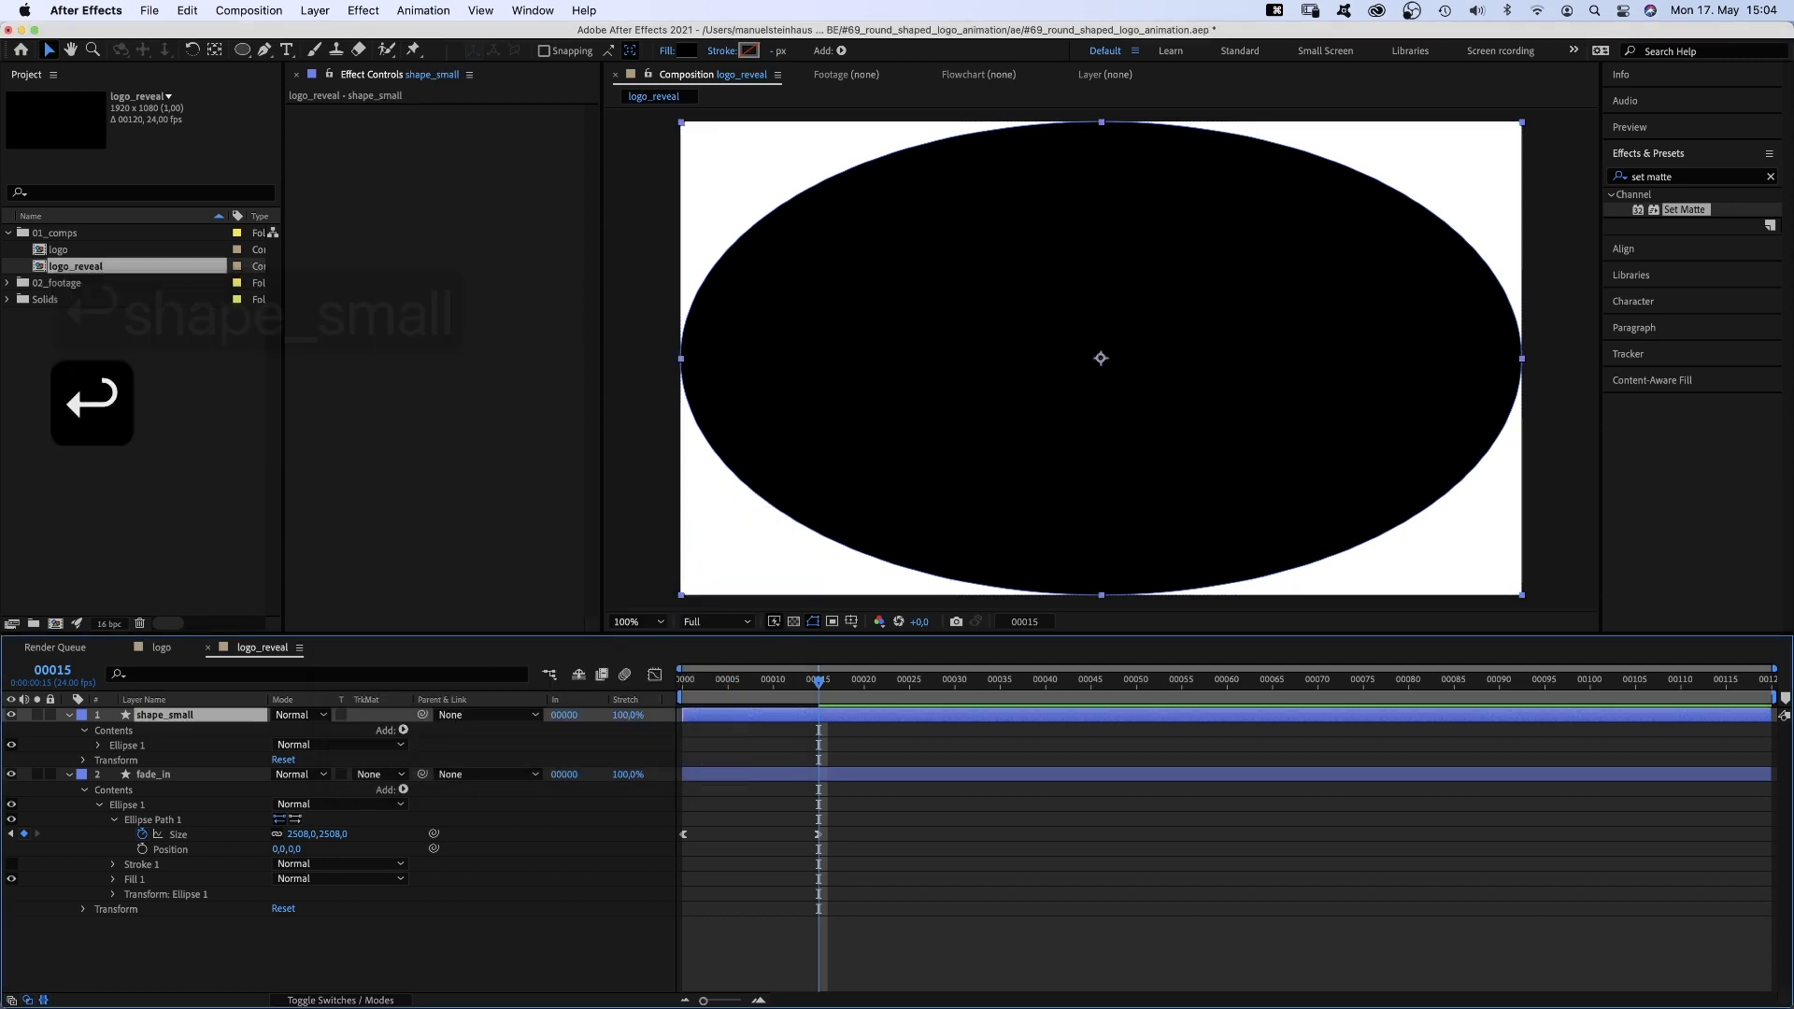
Set the shape_small ellipse path's size to 500 by 500
{"action": "left_click", "coordinate": [100, 744]}
{"action": "left_click", "coordinate": [115, 759]}
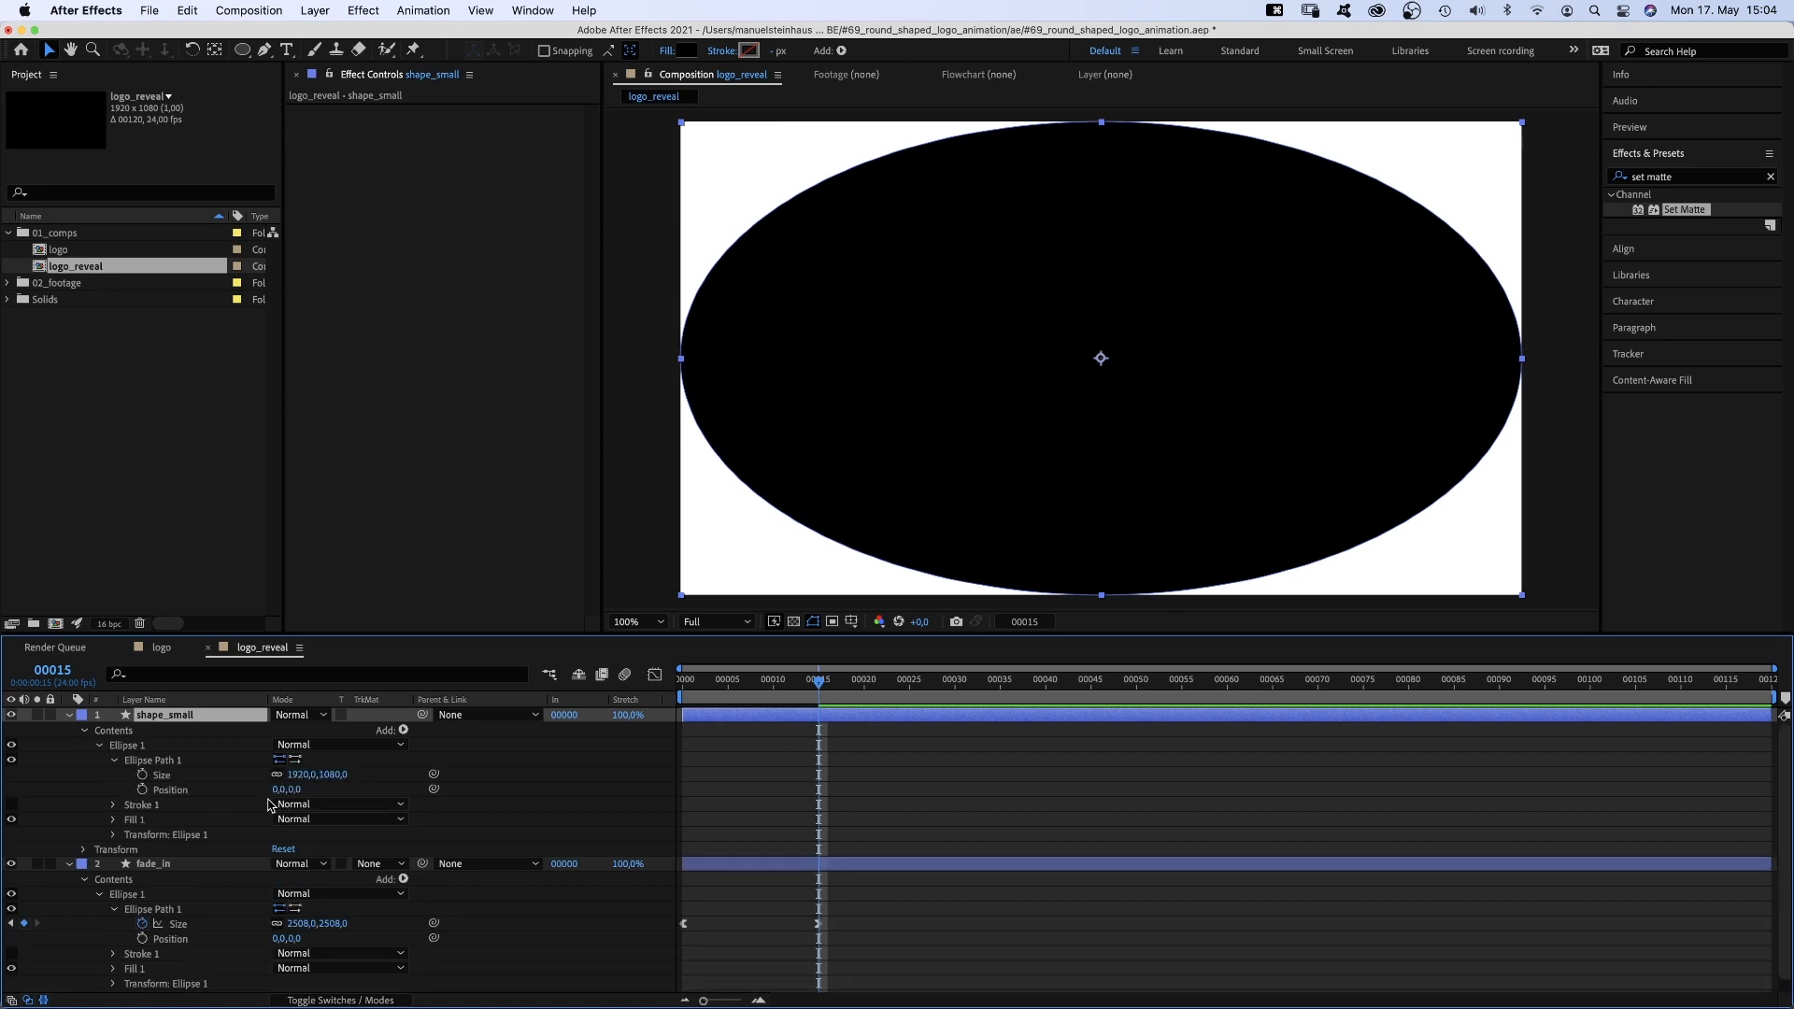
{"action": "type", "text": "500"}
{"action": "key", "text": "Tab"}
{"action": "type", "text": "500"}
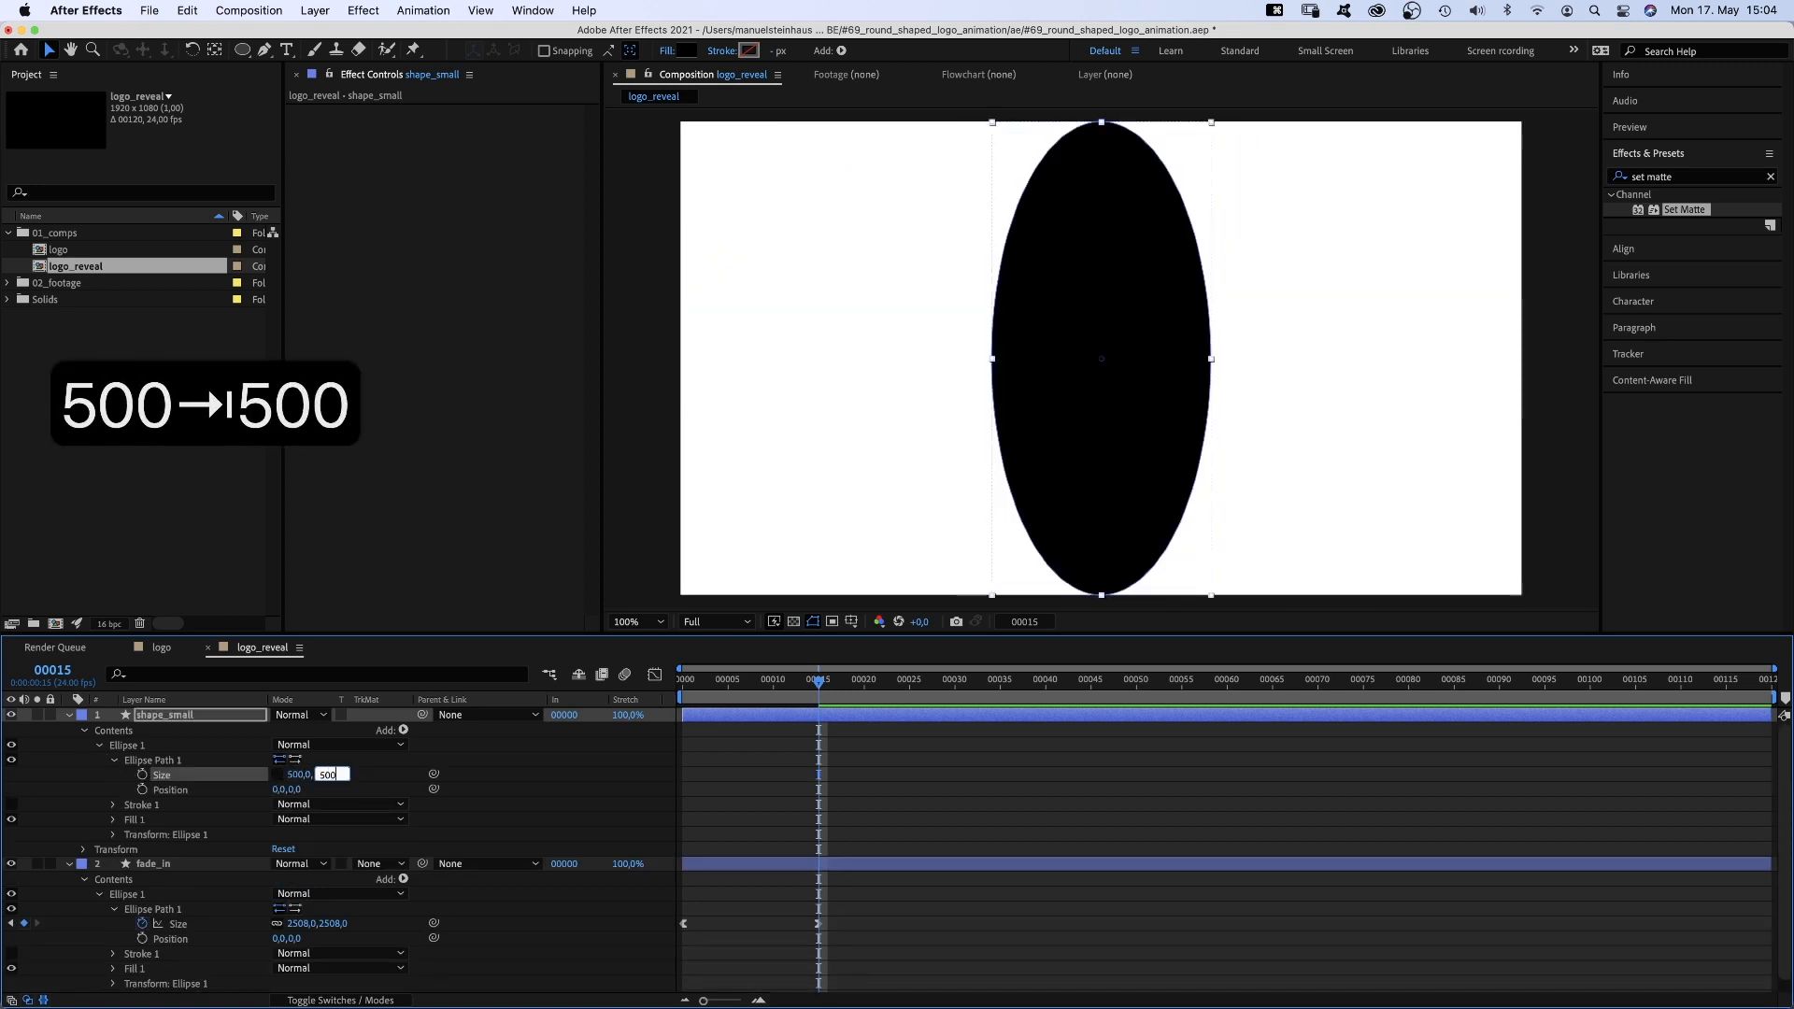
{"action": "key", "text": "Return"}
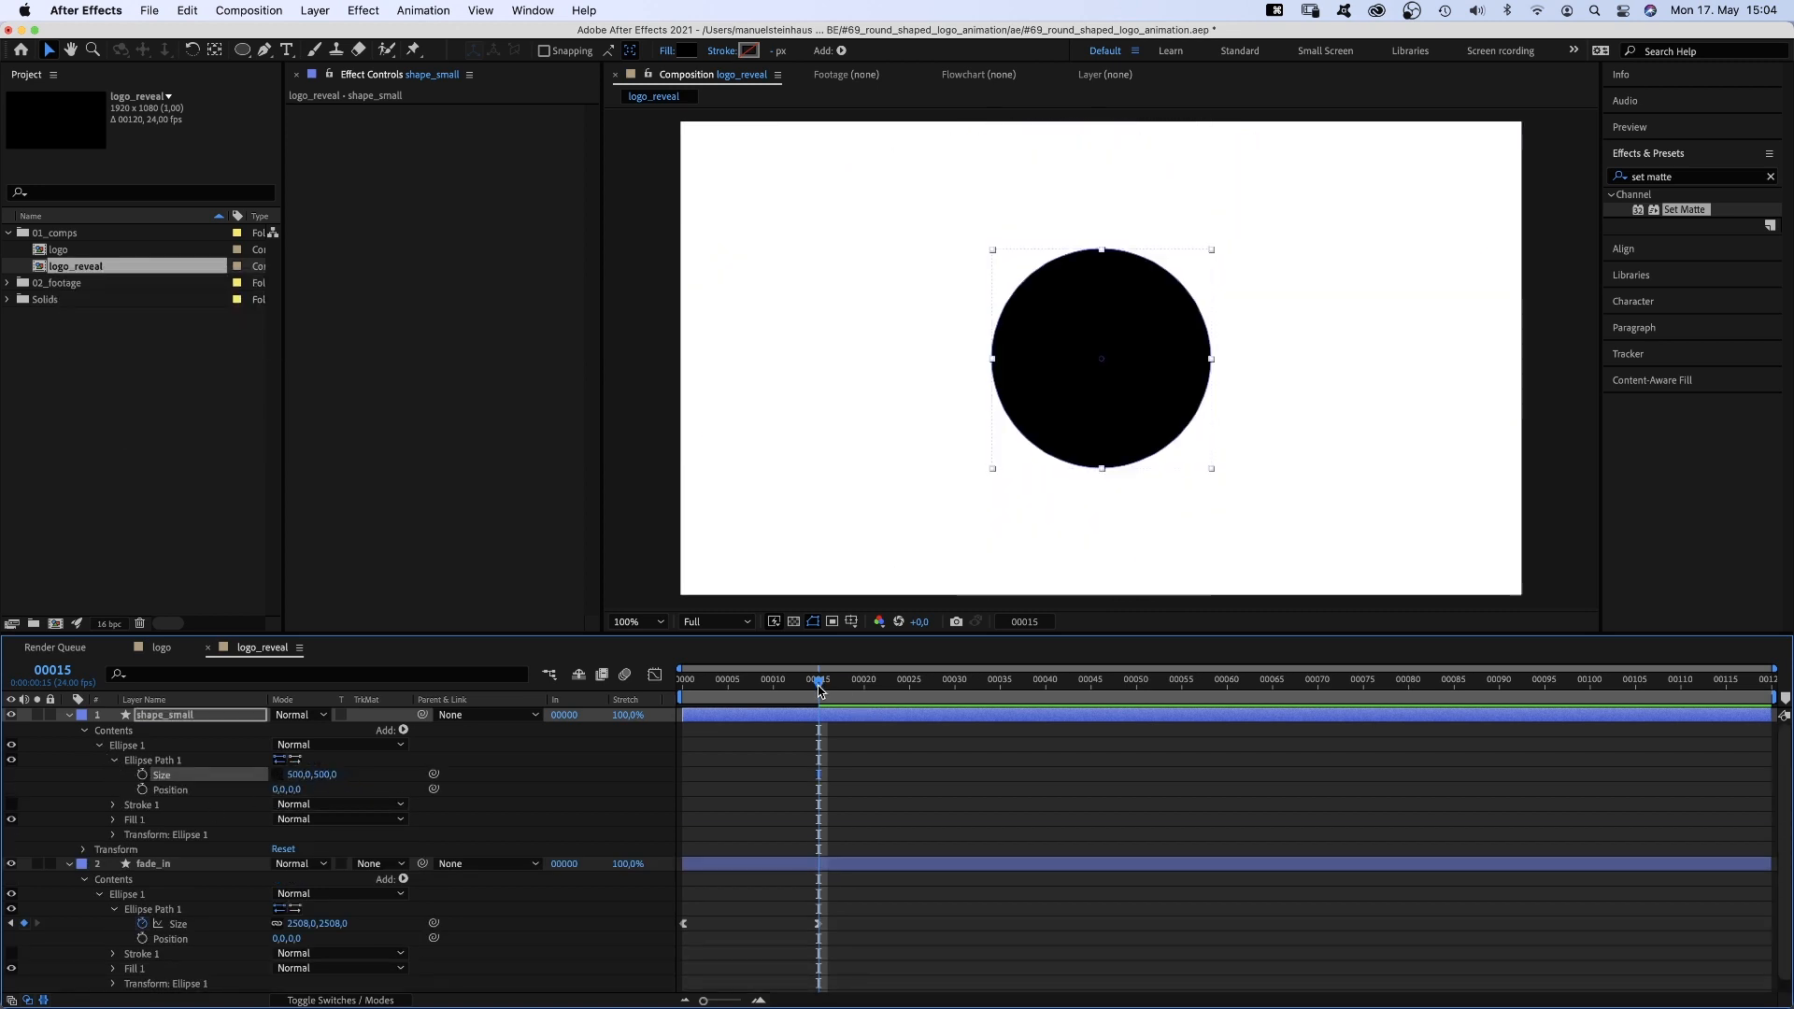
Set position and scale keyframes for shape_small at frame 18
{"action": "left_click_drag", "start_coordinate": [819, 688], "coordinate": [838, 689]}
{"action": "key", "text": "p"}
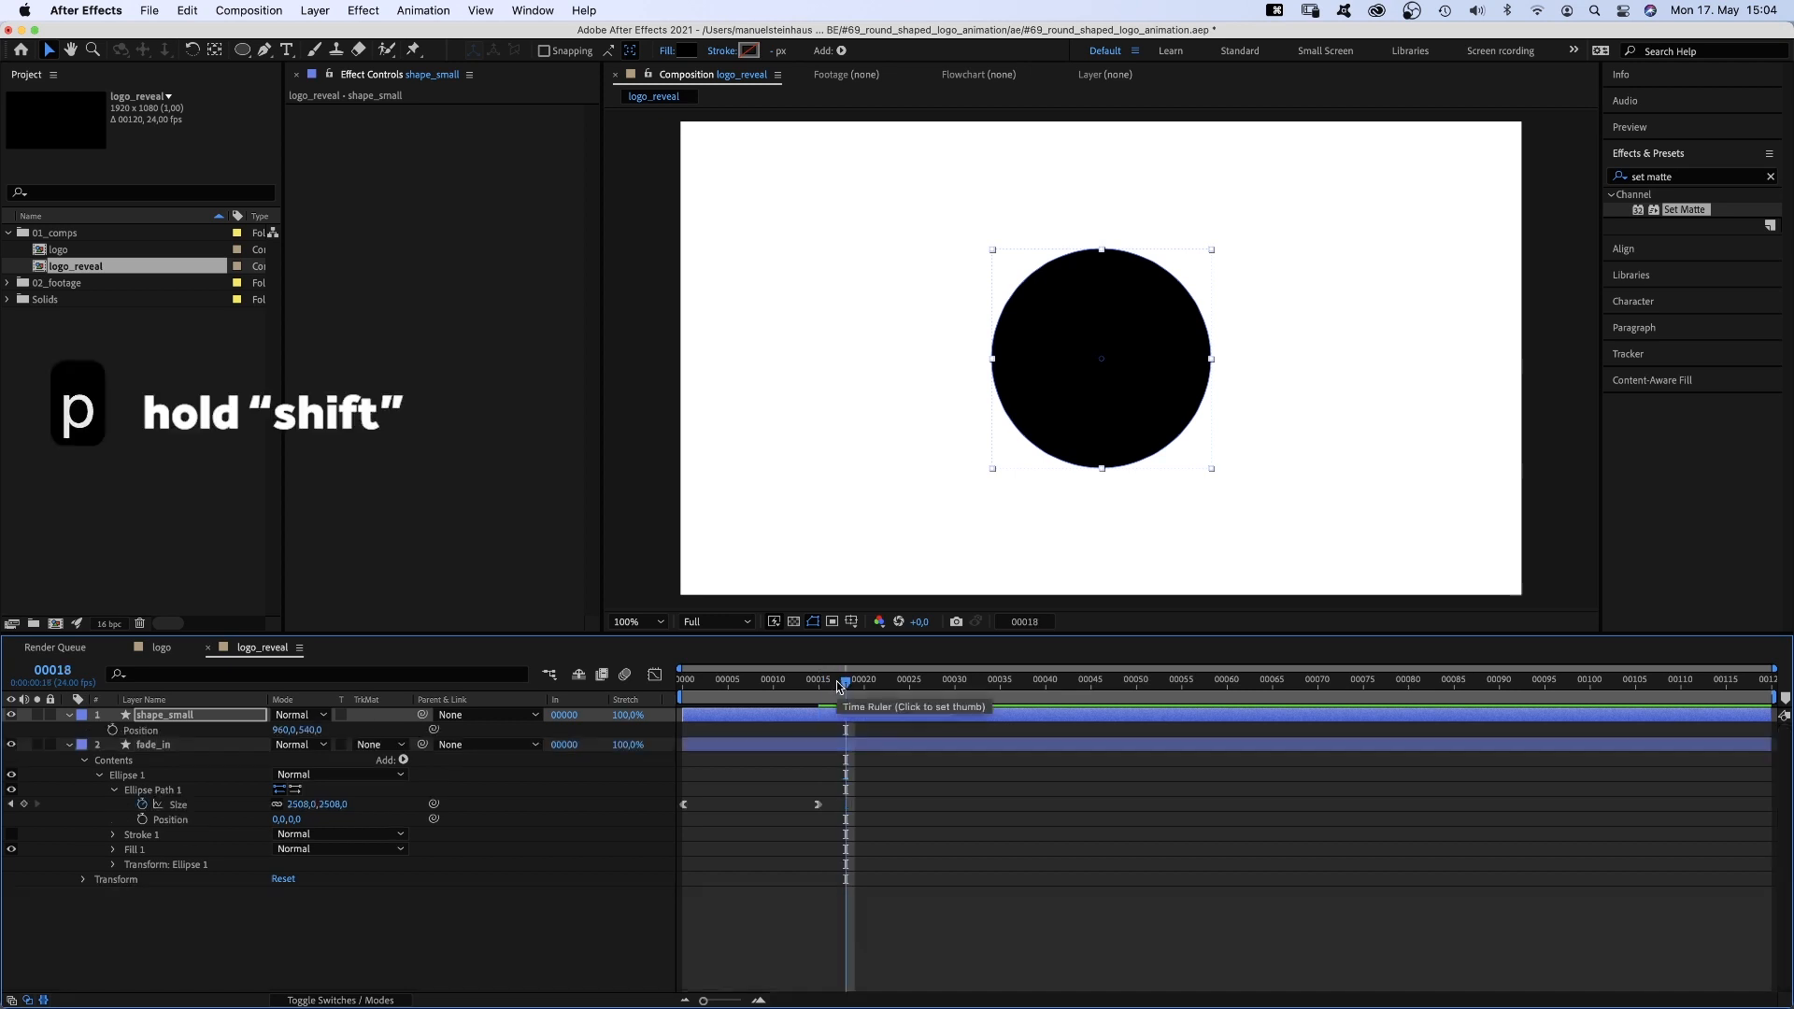
{"action": "key", "text": "shift+s"}
{"action": "left_click", "coordinate": [112, 729]}
{"action": "left_click", "coordinate": [112, 745]}
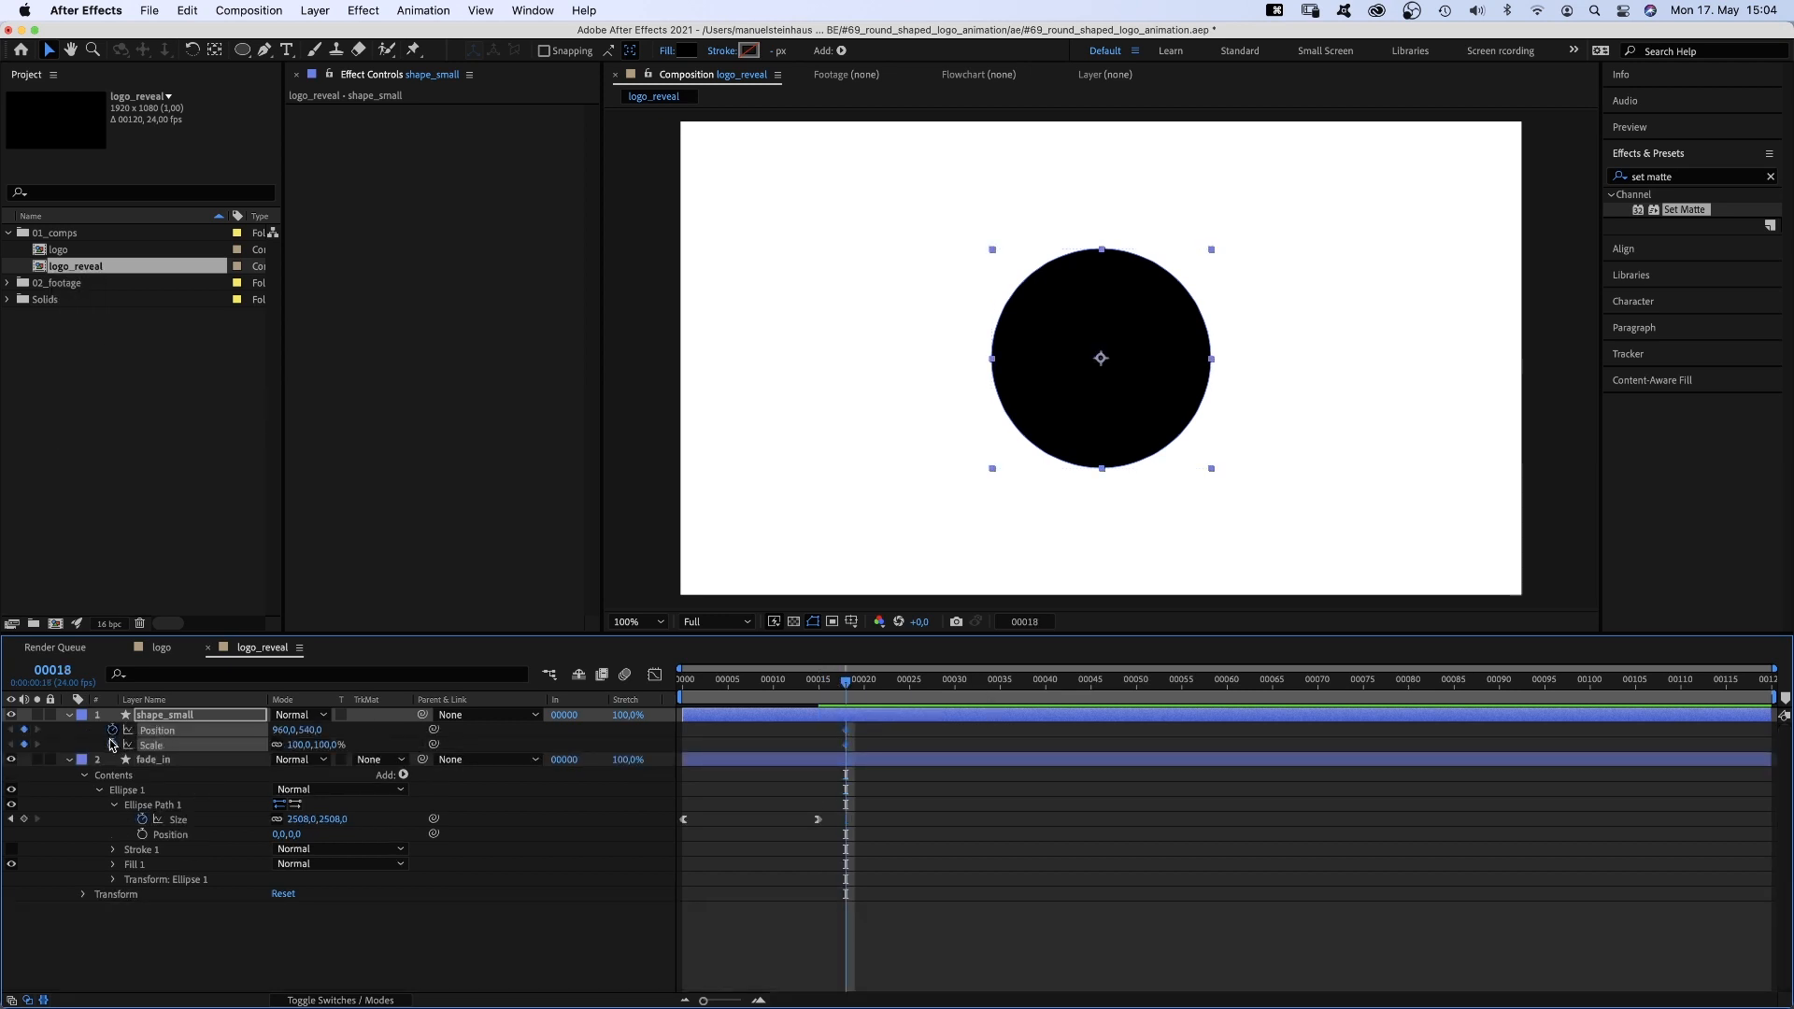
Start the shape_small layer at frame 5 and set its scale to 0% there
{"action": "left_click_drag", "start_coordinate": [829, 685], "coordinate": [725, 722]}
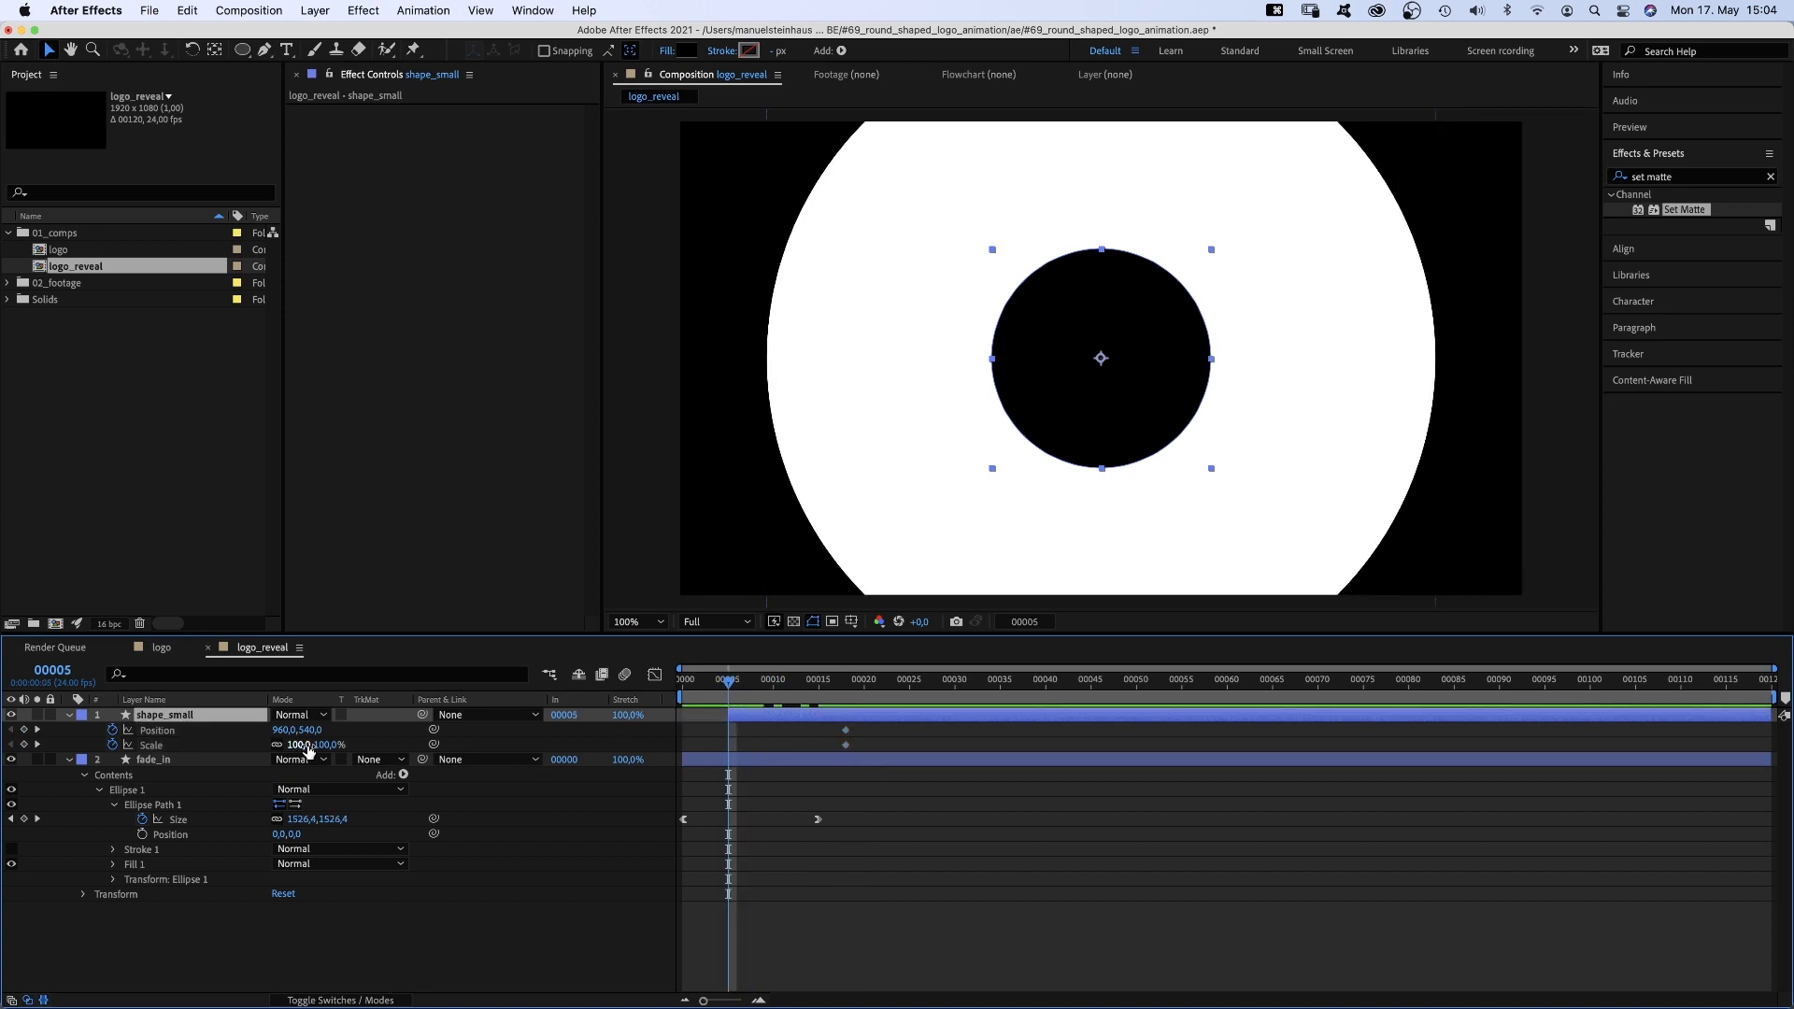
{"action": "type", "text": "0"}
{"action": "key", "text": "Return"}
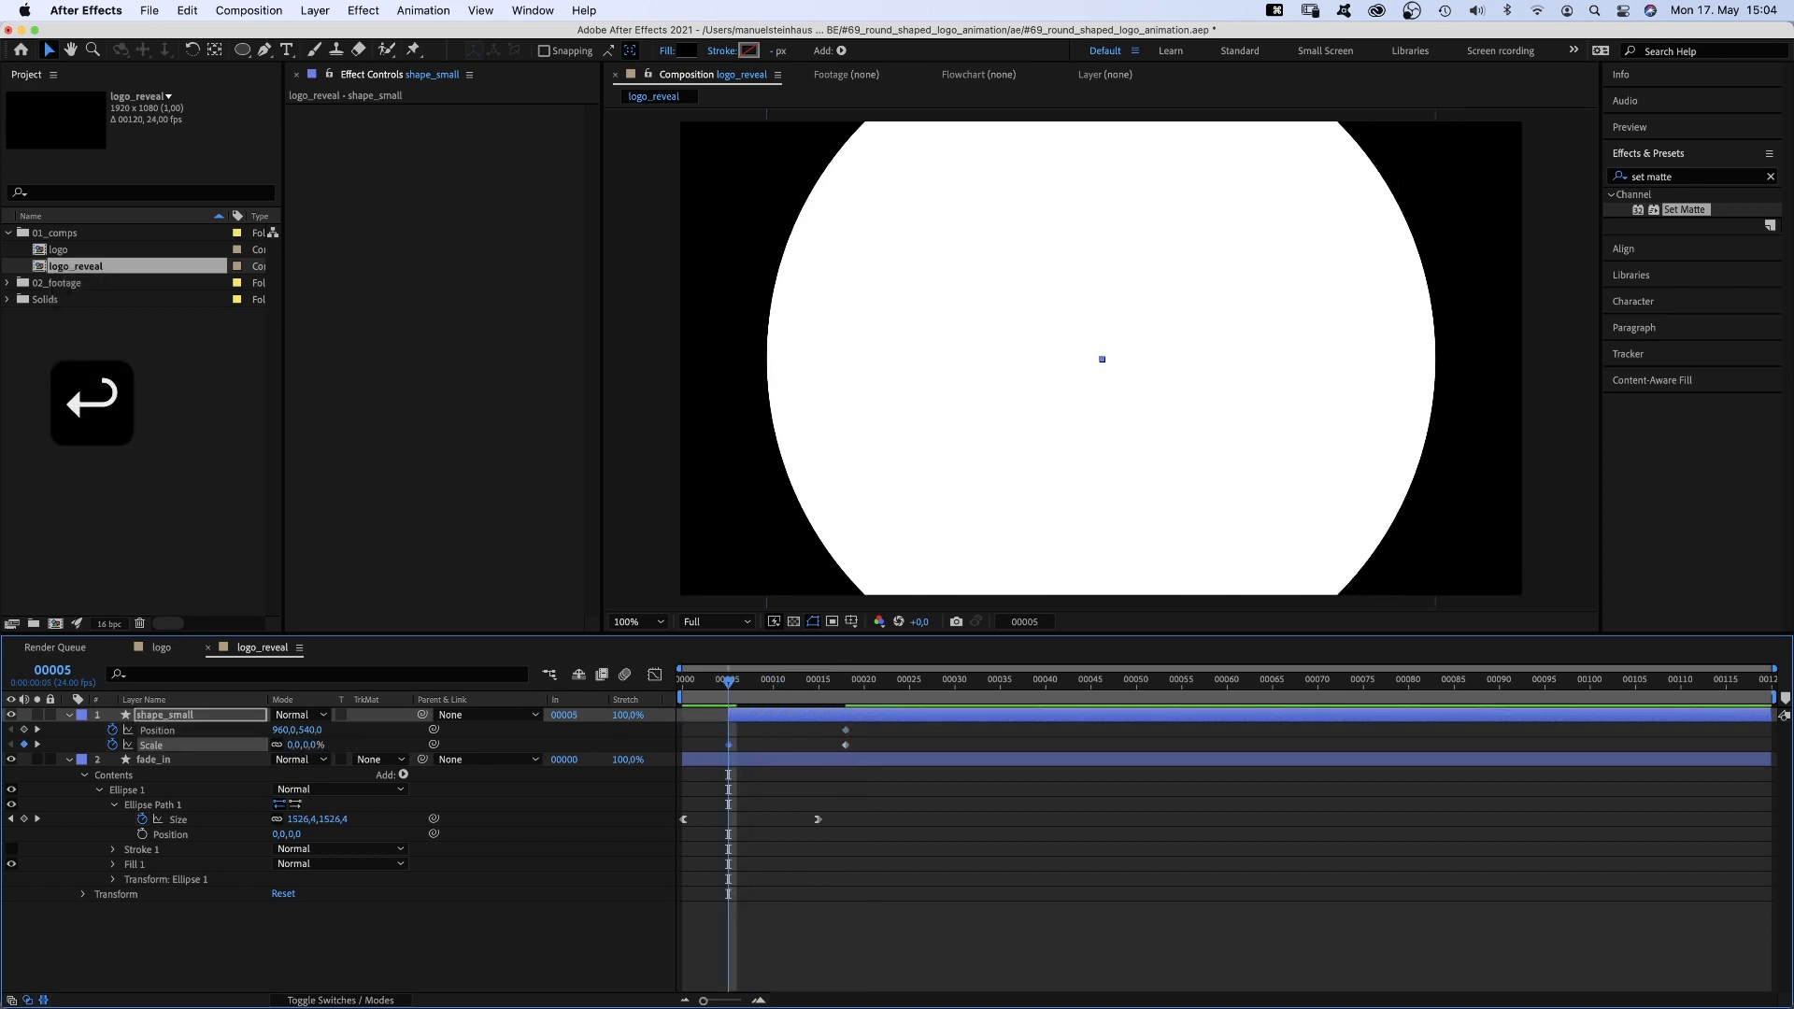
Ease the scale keyframes of shape_small in the speed graph so the speed peaks early and tapers off
{"action": "left_click", "coordinate": [655, 675]}
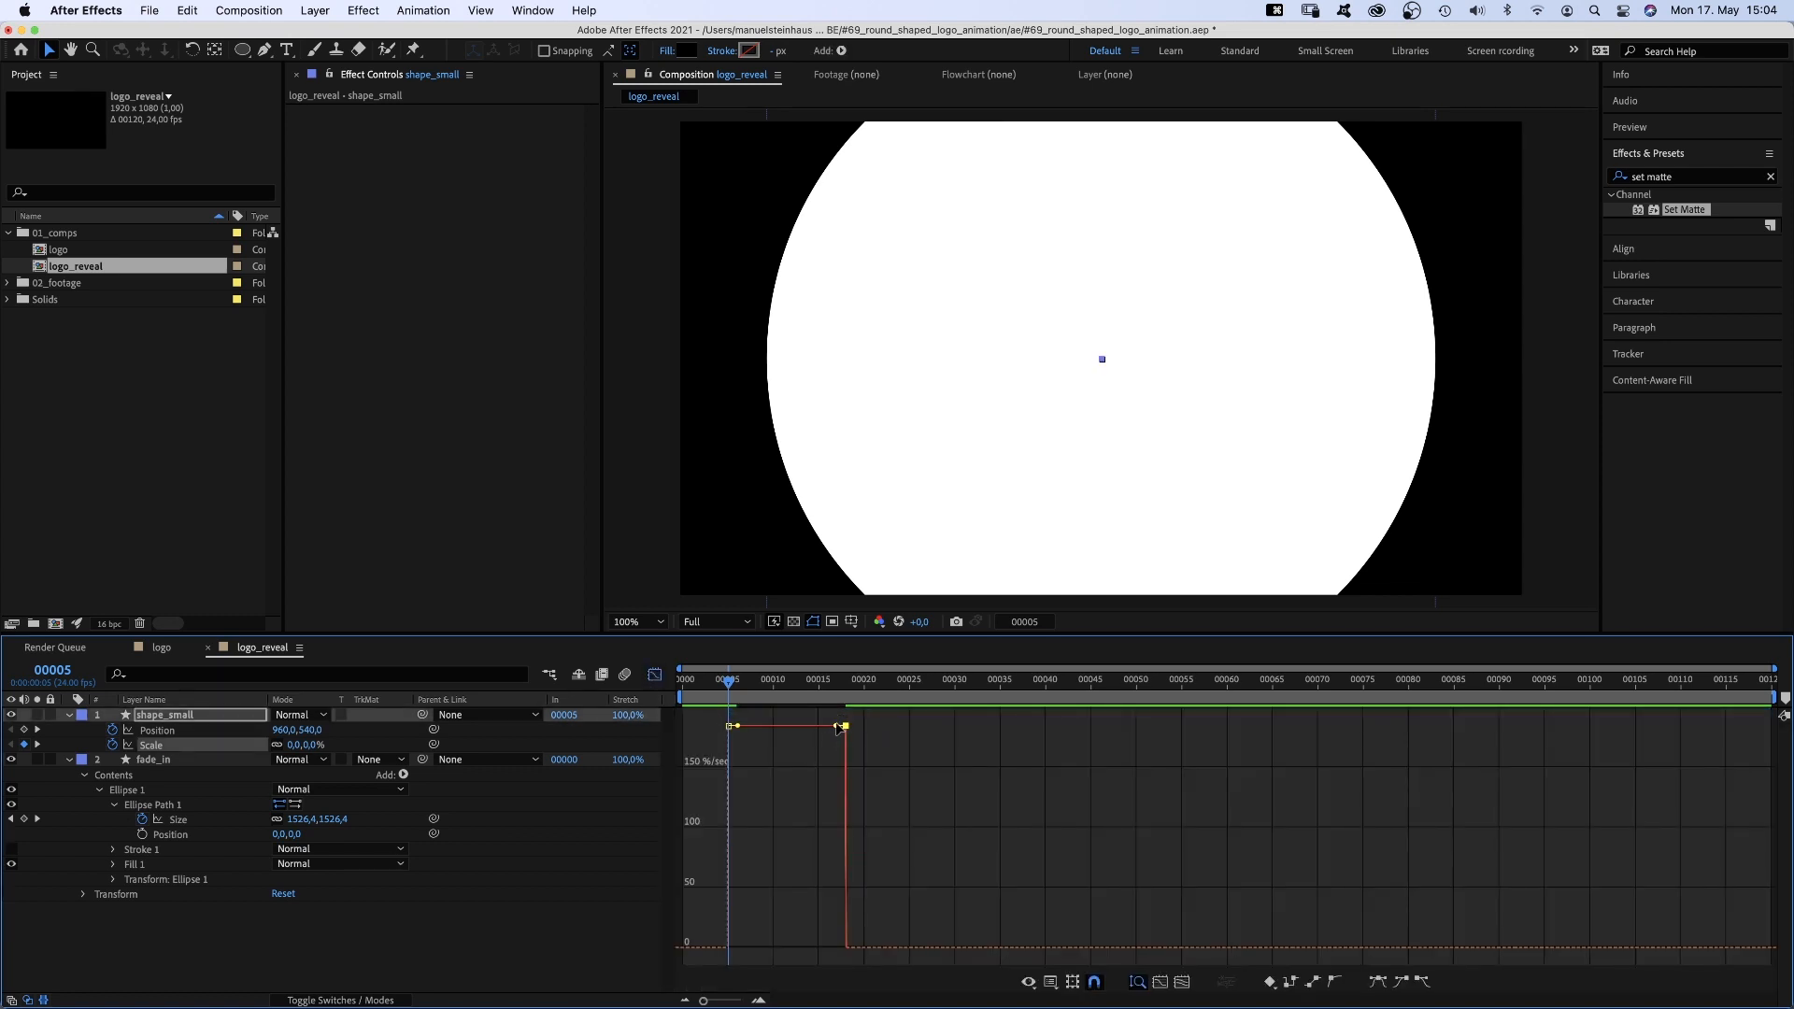
{"action": "left_click_drag", "start_coordinate": [838, 728], "coordinate": [761, 943]}
{"action": "left_click_drag", "start_coordinate": [711, 865], "coordinate": [755, 947]}
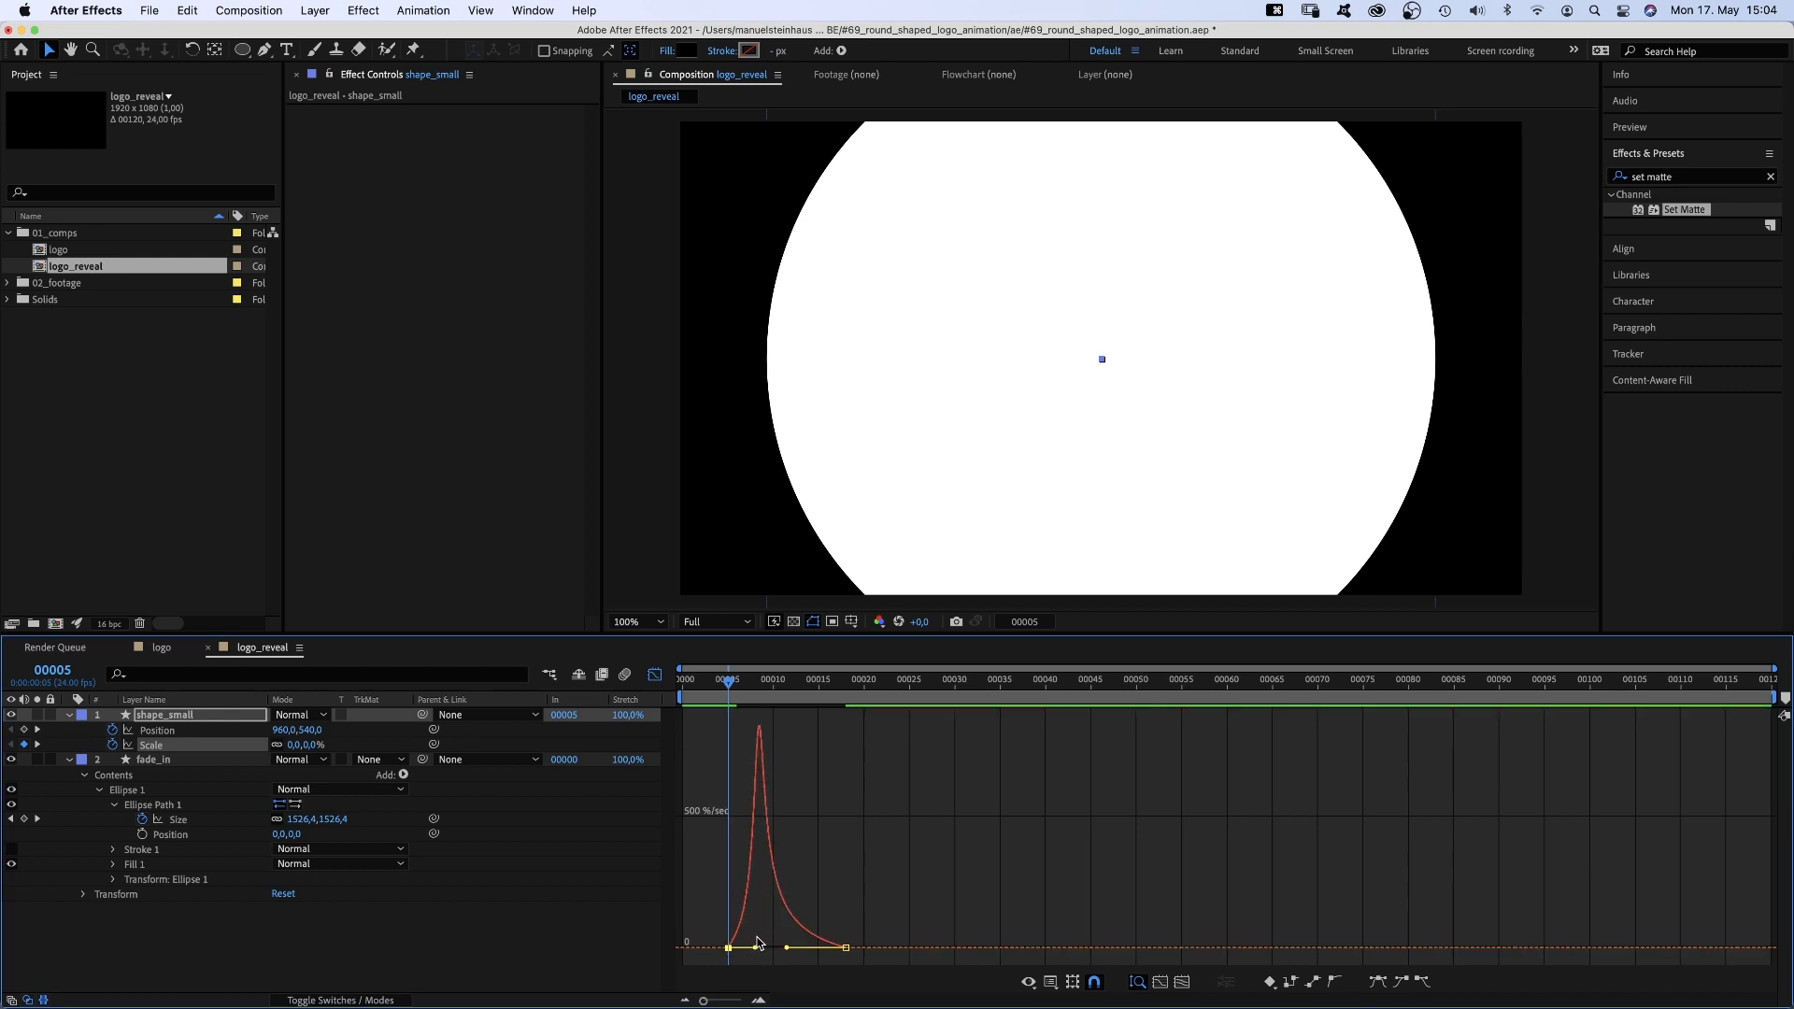
Preview the scale-up animation of the black circle
{"action": "key", "text": "0"}
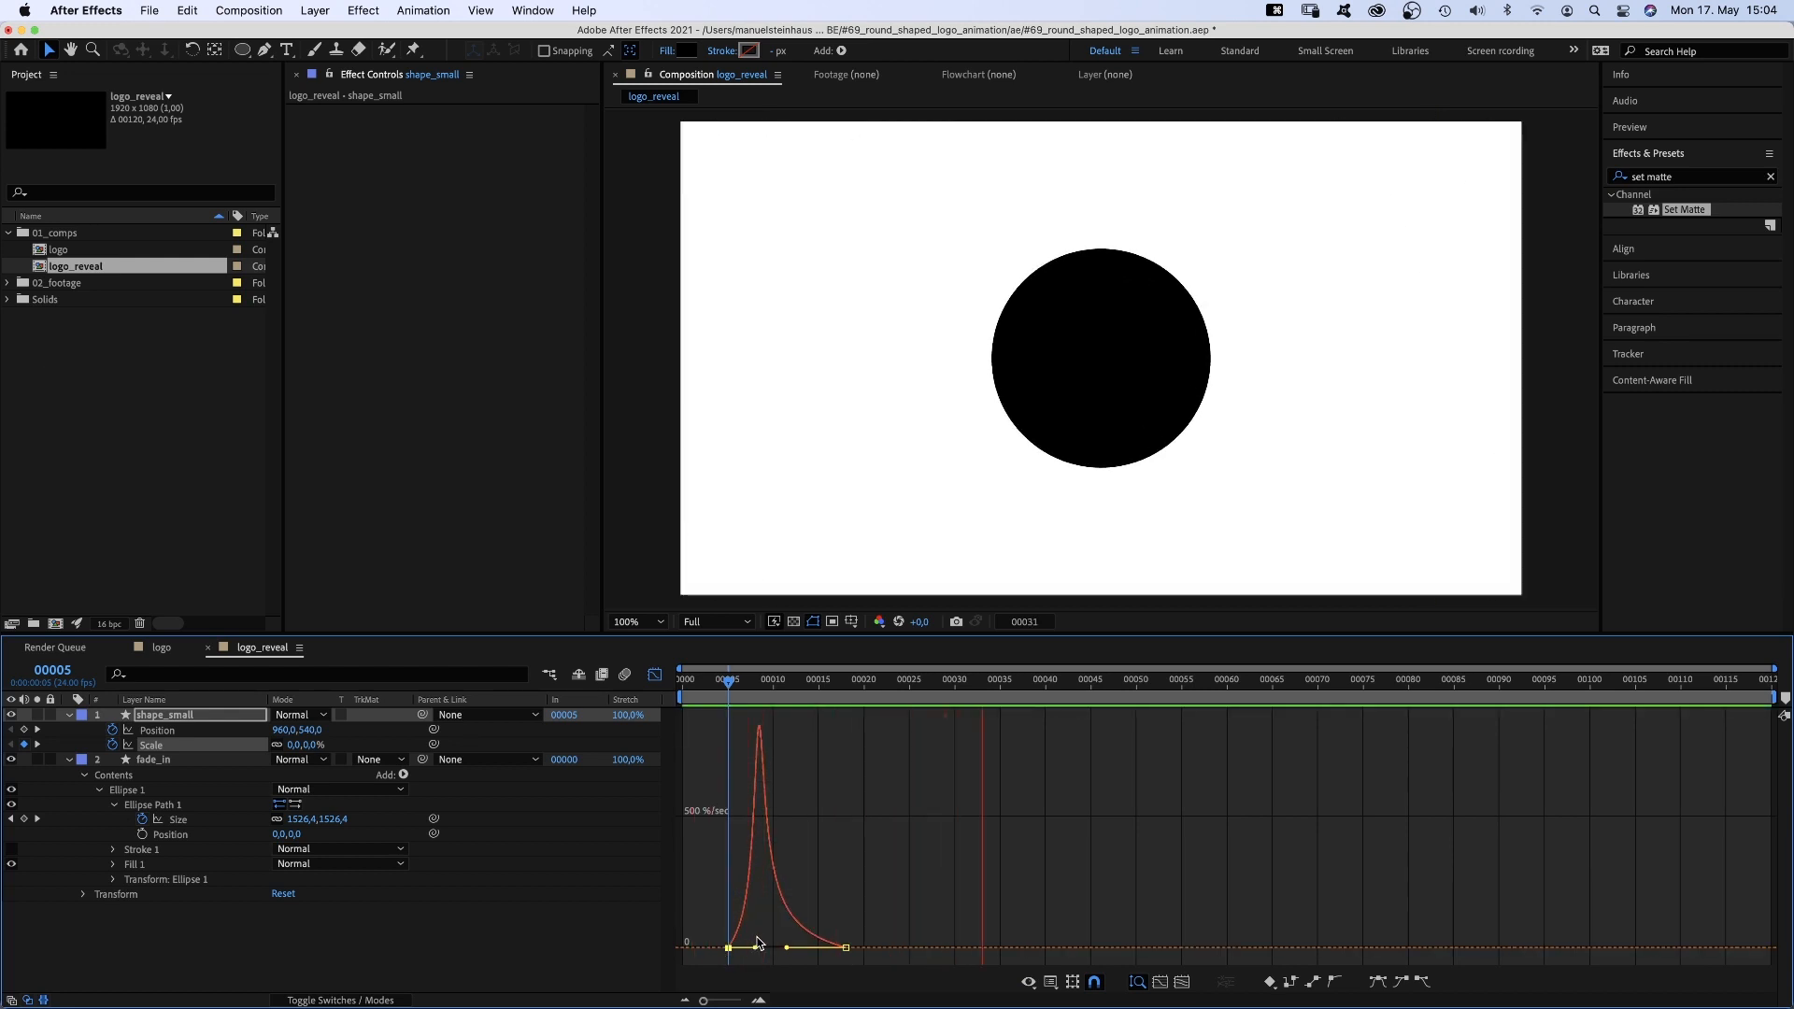
{"action": "key", "text": "0"}
{"action": "key", "text": "0"}
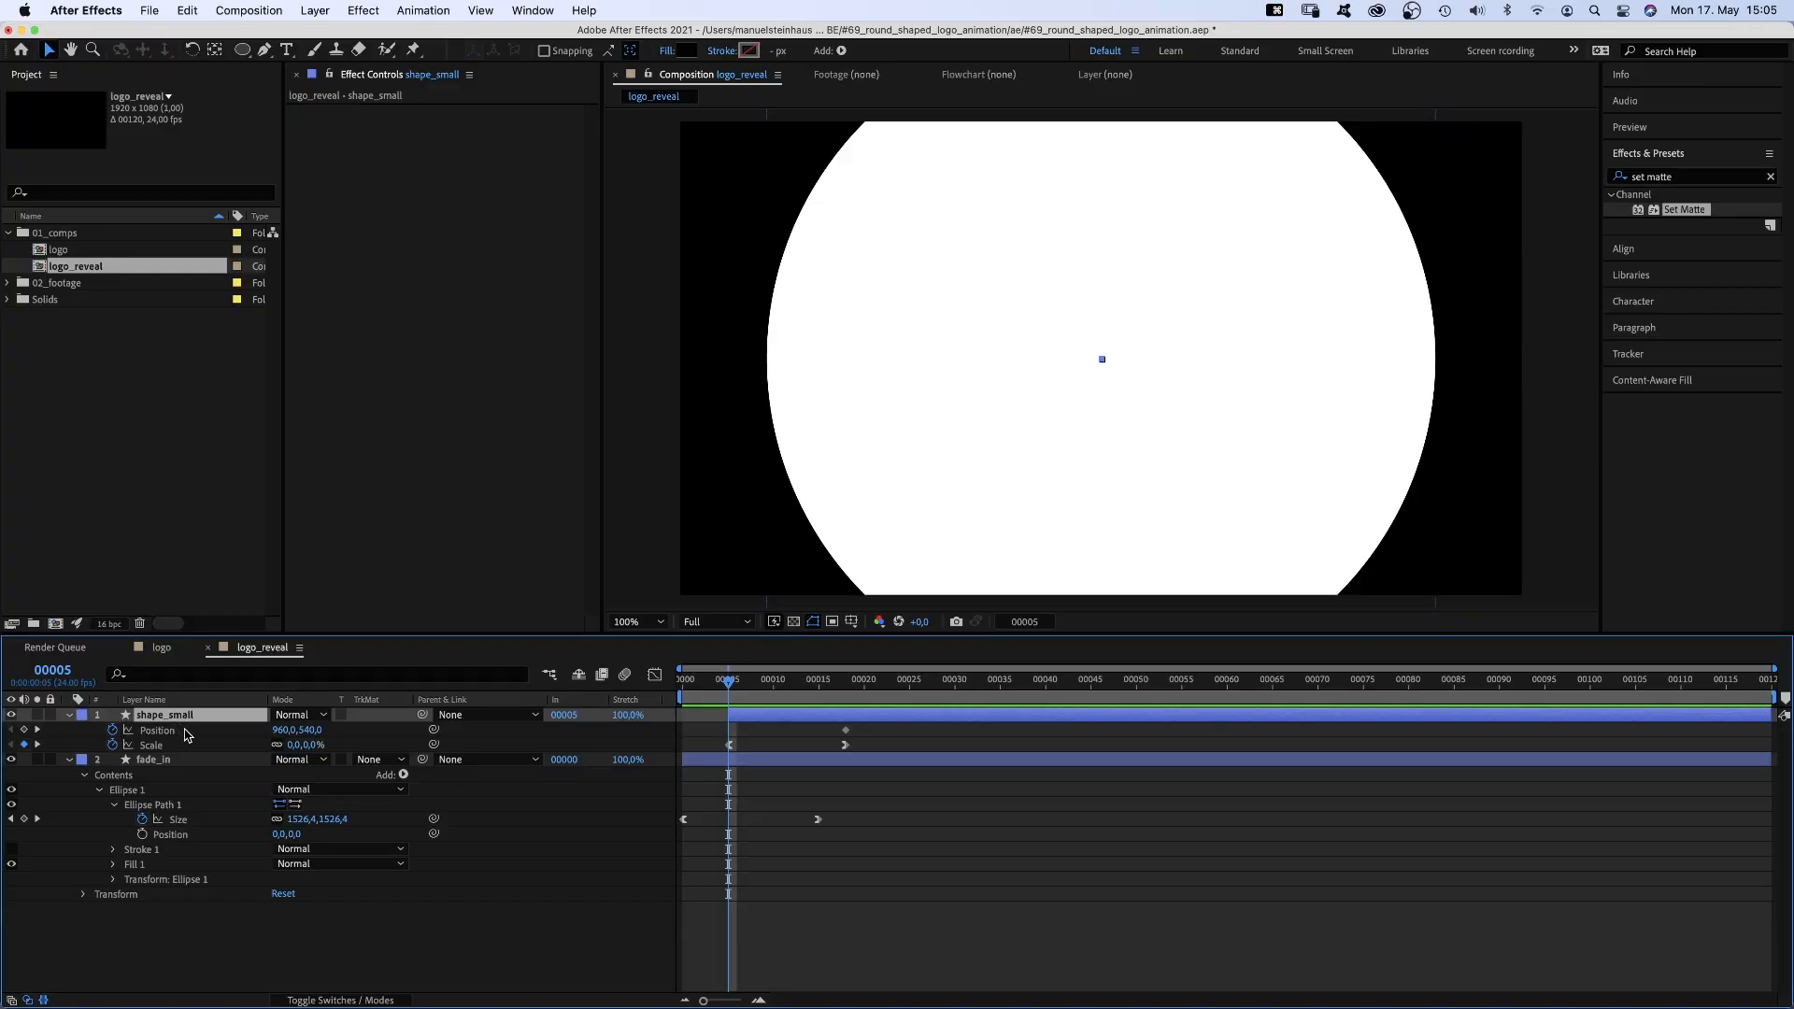
Duplicate the shape_small layer and rename the copy as shape_big
{"action": "key", "text": "super+d"}
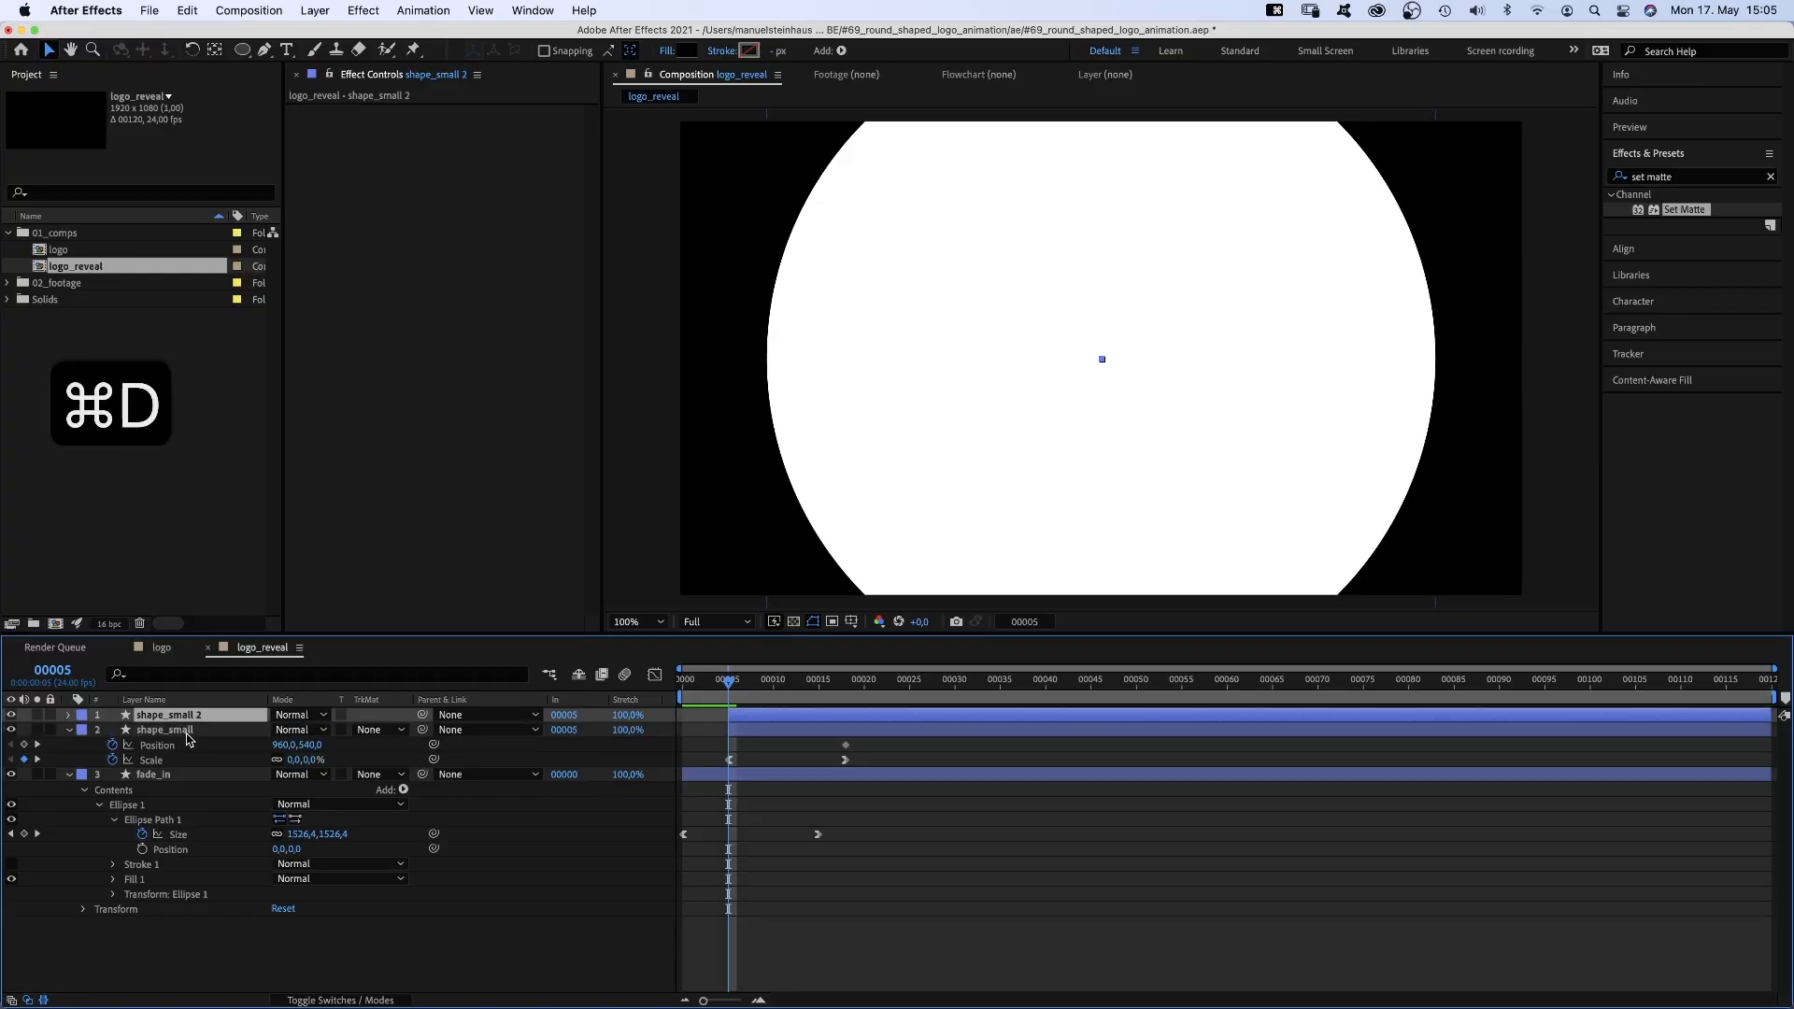
{"action": "key", "text": "Return"}
{"action": "key", "text": "Right"}
{"action": "key", "text": "BackSpace"}
{"action": "key", "text": "BackSpace"}
{"action": "key", "text": "BackSpace"}
{"action": "key", "text": "BackSpace"}
{"action": "key", "text": "BackSpace"}
{"action": "key", "text": "BackSpace"}
{"action": "key", "text": "BackSpace"}
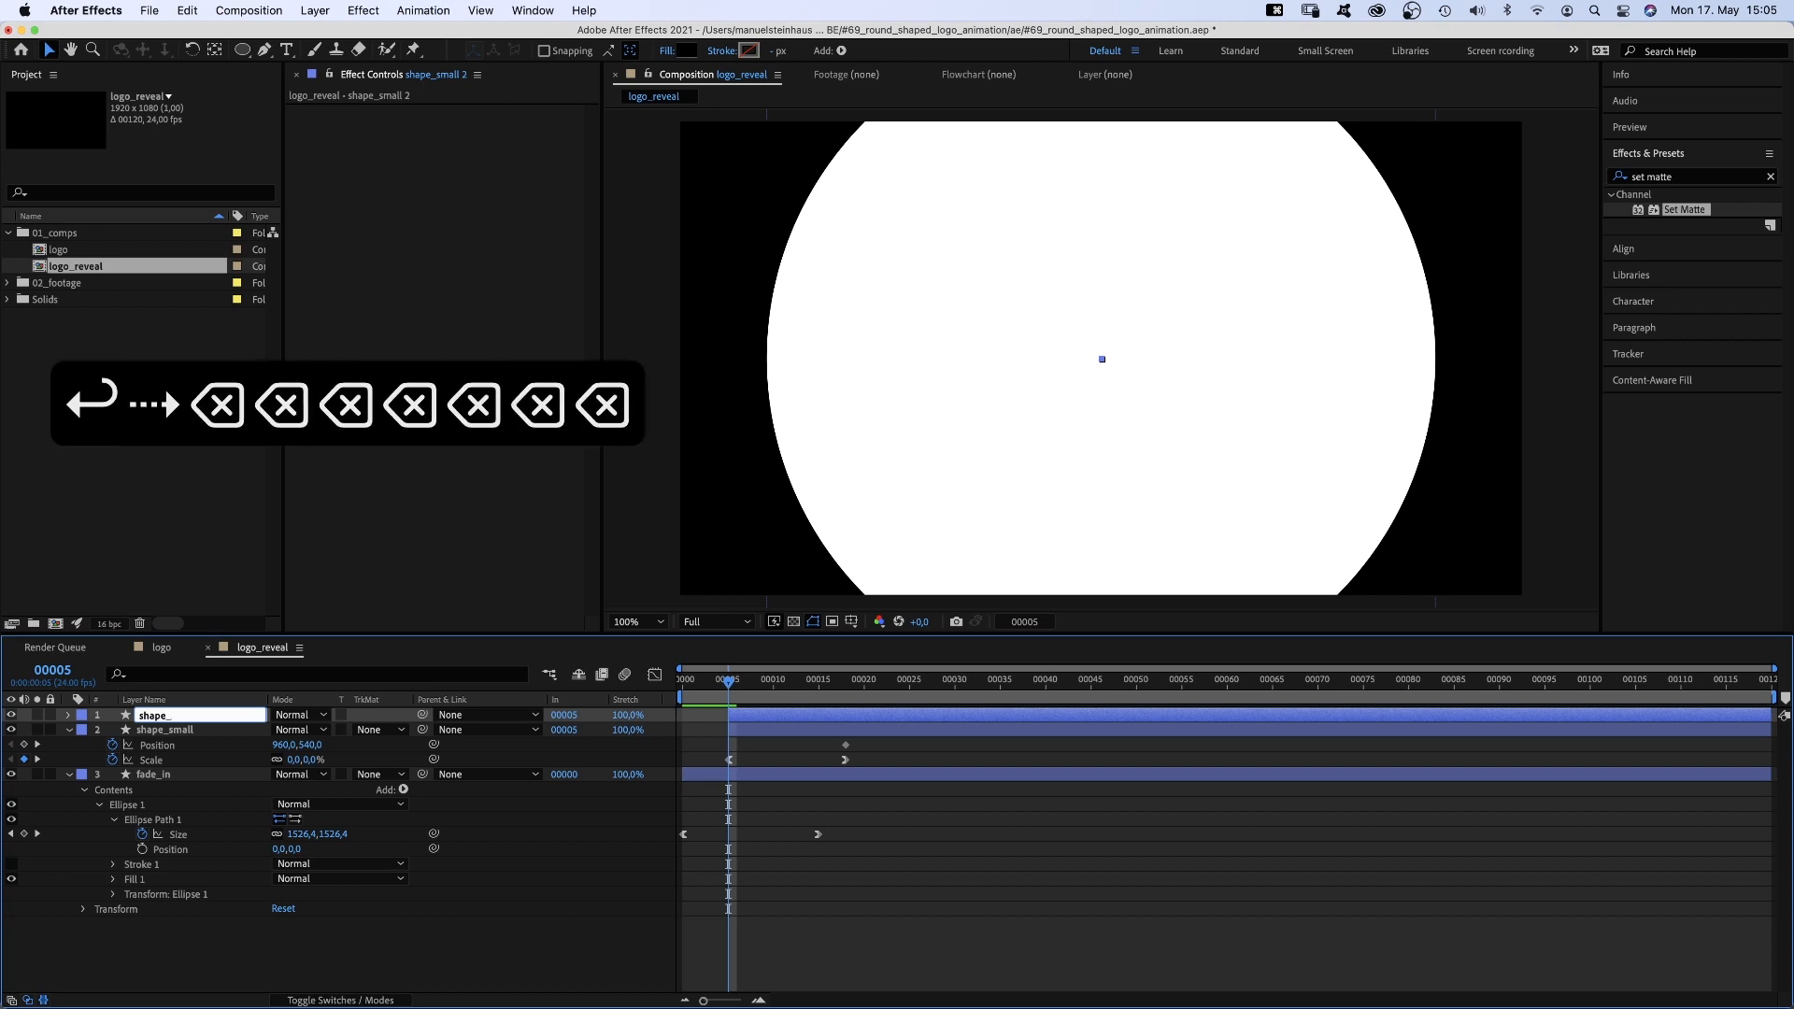
{"action": "type", "text": "big"}
{"action": "key", "text": "Return"}
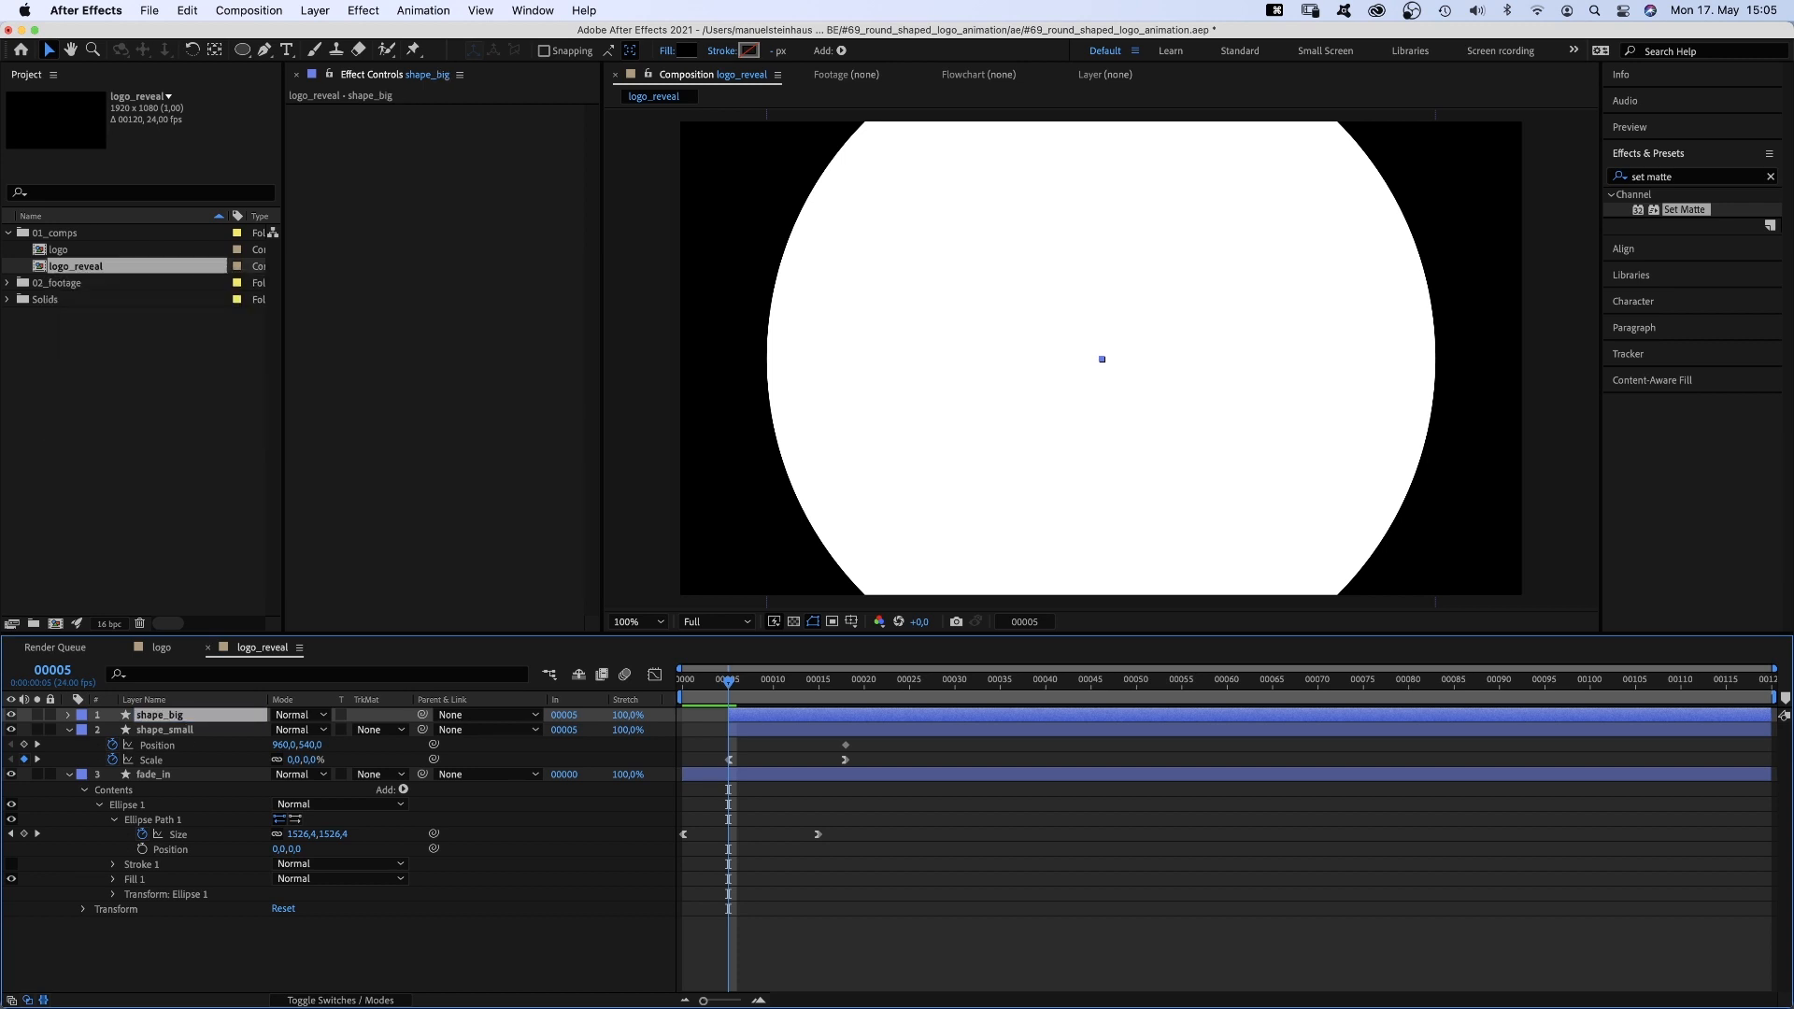
At frame 18, move shape_big horizontally out of the frame to position 2178, 540
{"action": "key", "text": "p"}
{"action": "left_click_drag", "start_coordinate": [826, 683], "coordinate": [846, 683]}
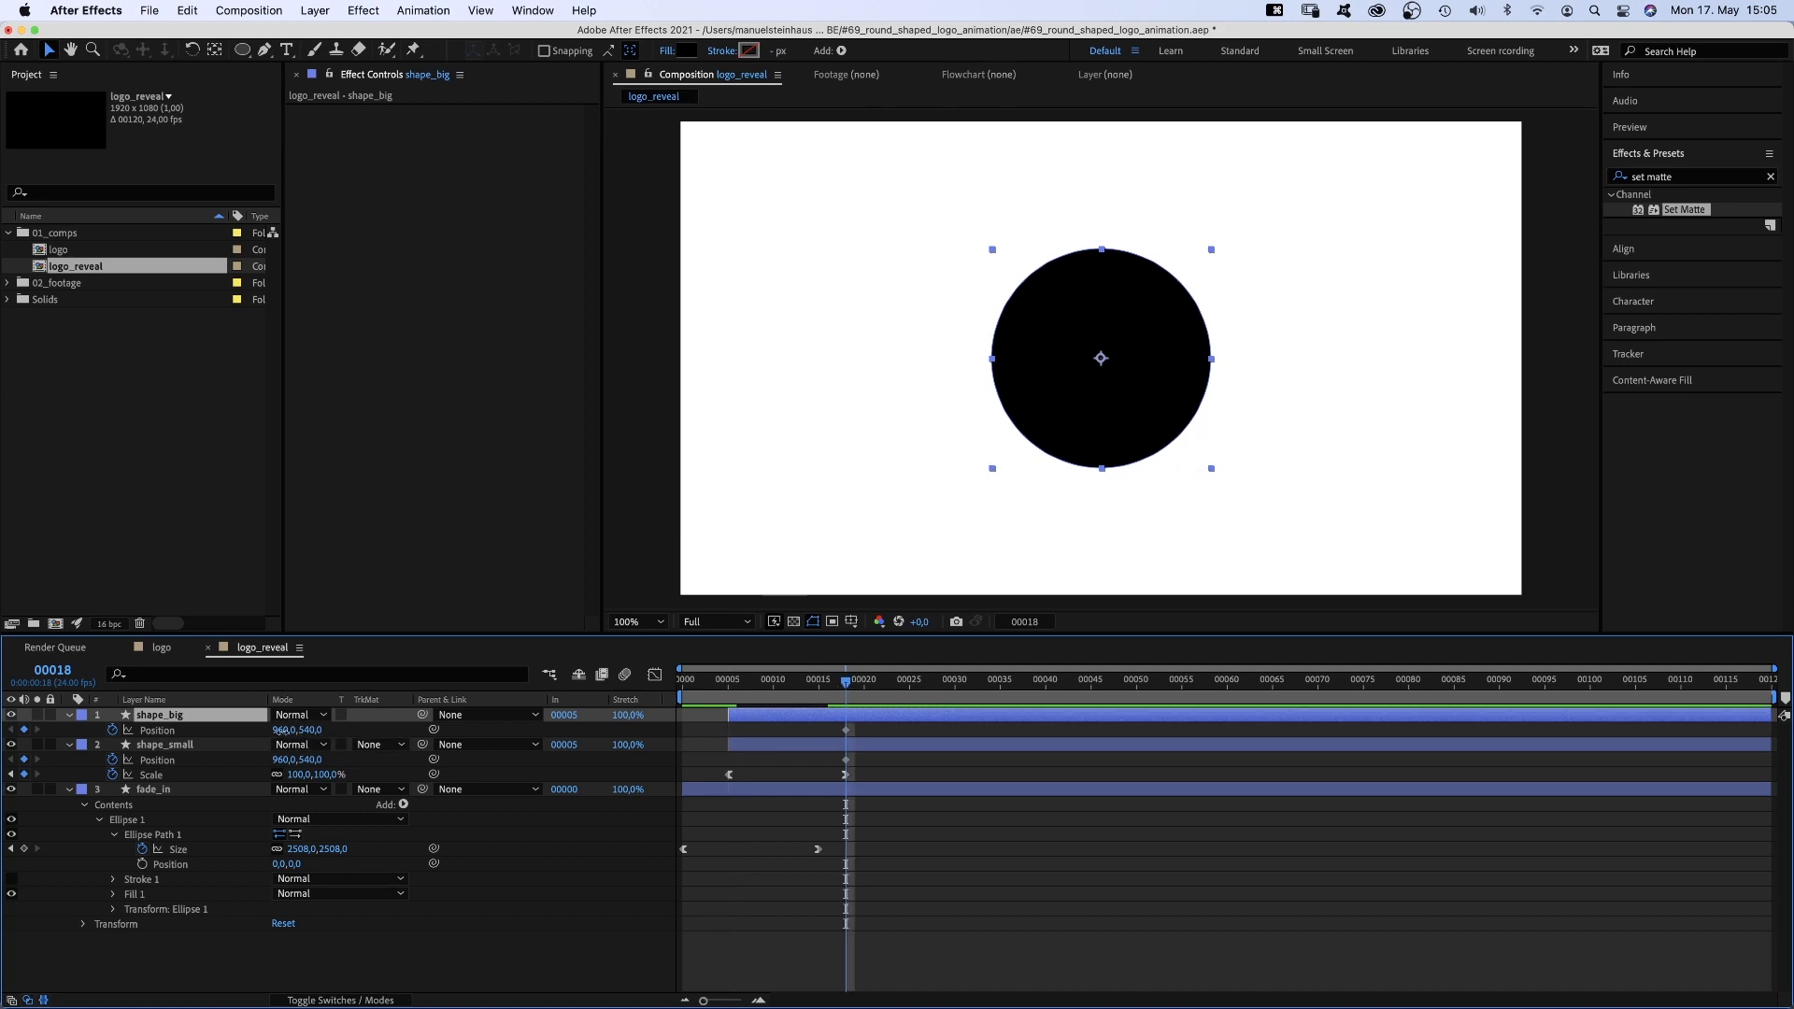
{"action": "left_click_drag", "start_coordinate": [278, 731], "coordinate": [841, 719]}
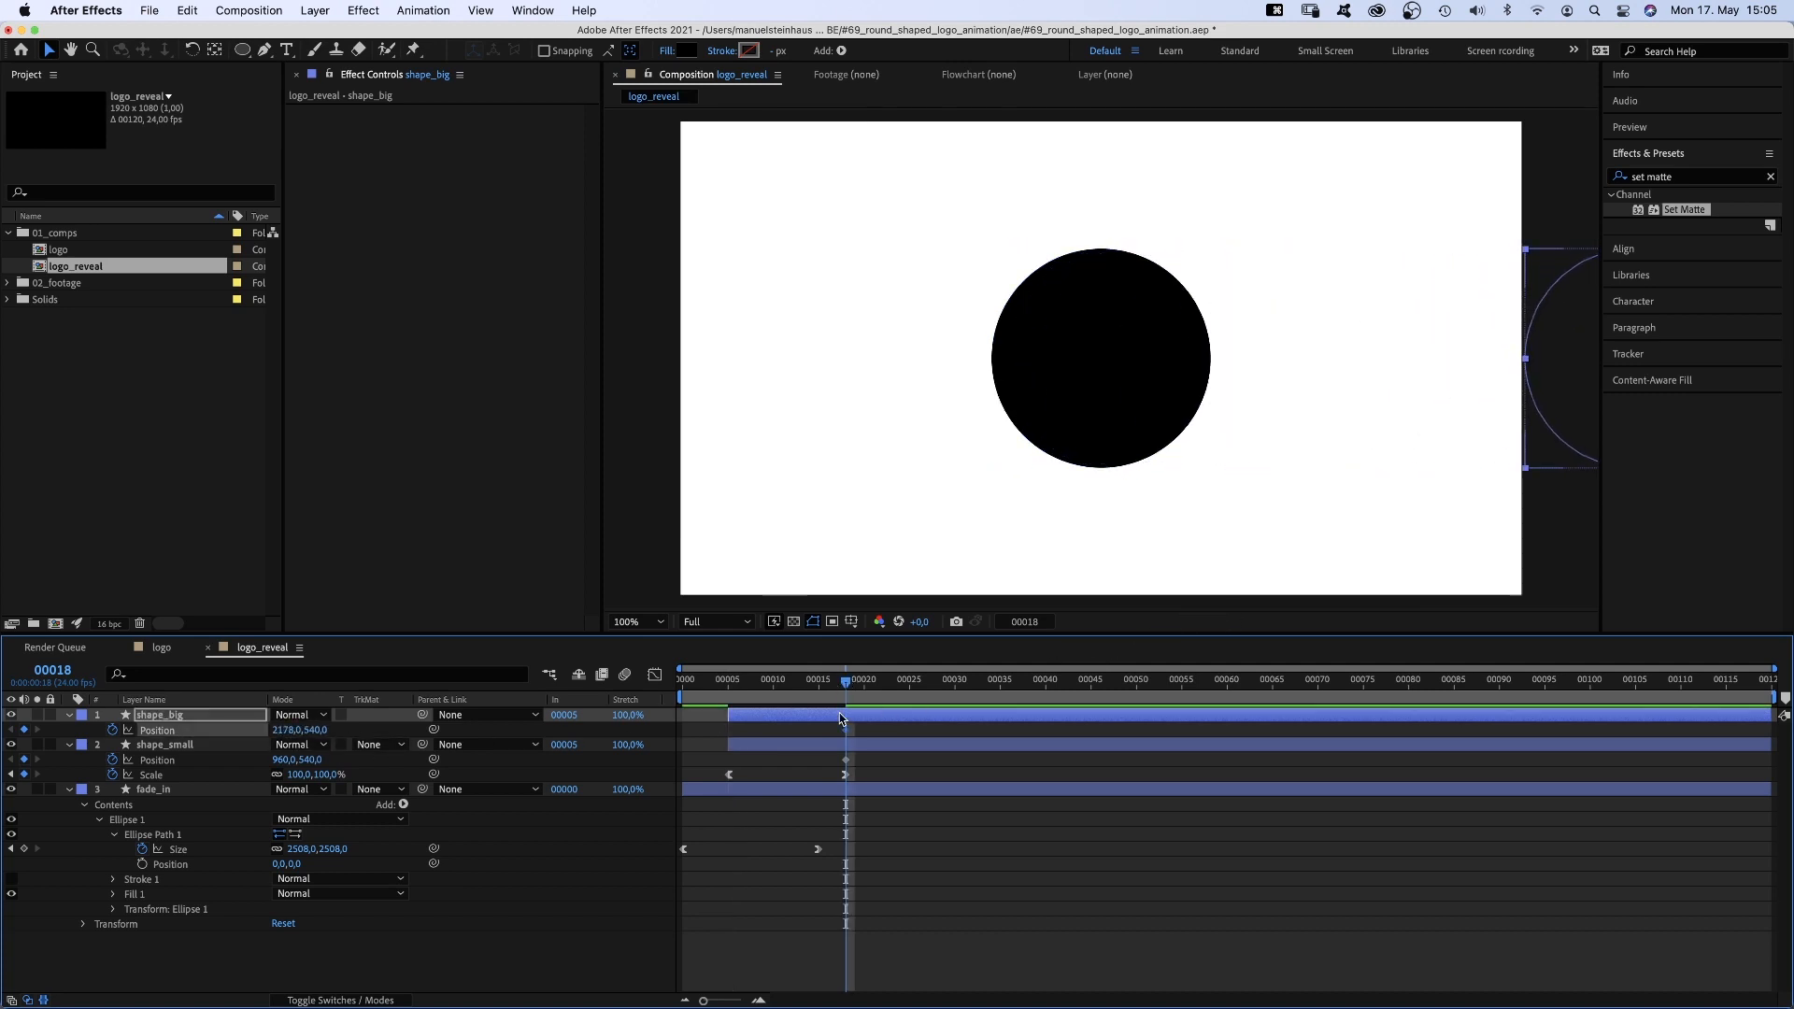
At frame 32, set the horizontal position of shape_small to 835 and of shape_big to 1085
{"action": "left_click_drag", "start_coordinate": [954, 696], "coordinate": [974, 696]}
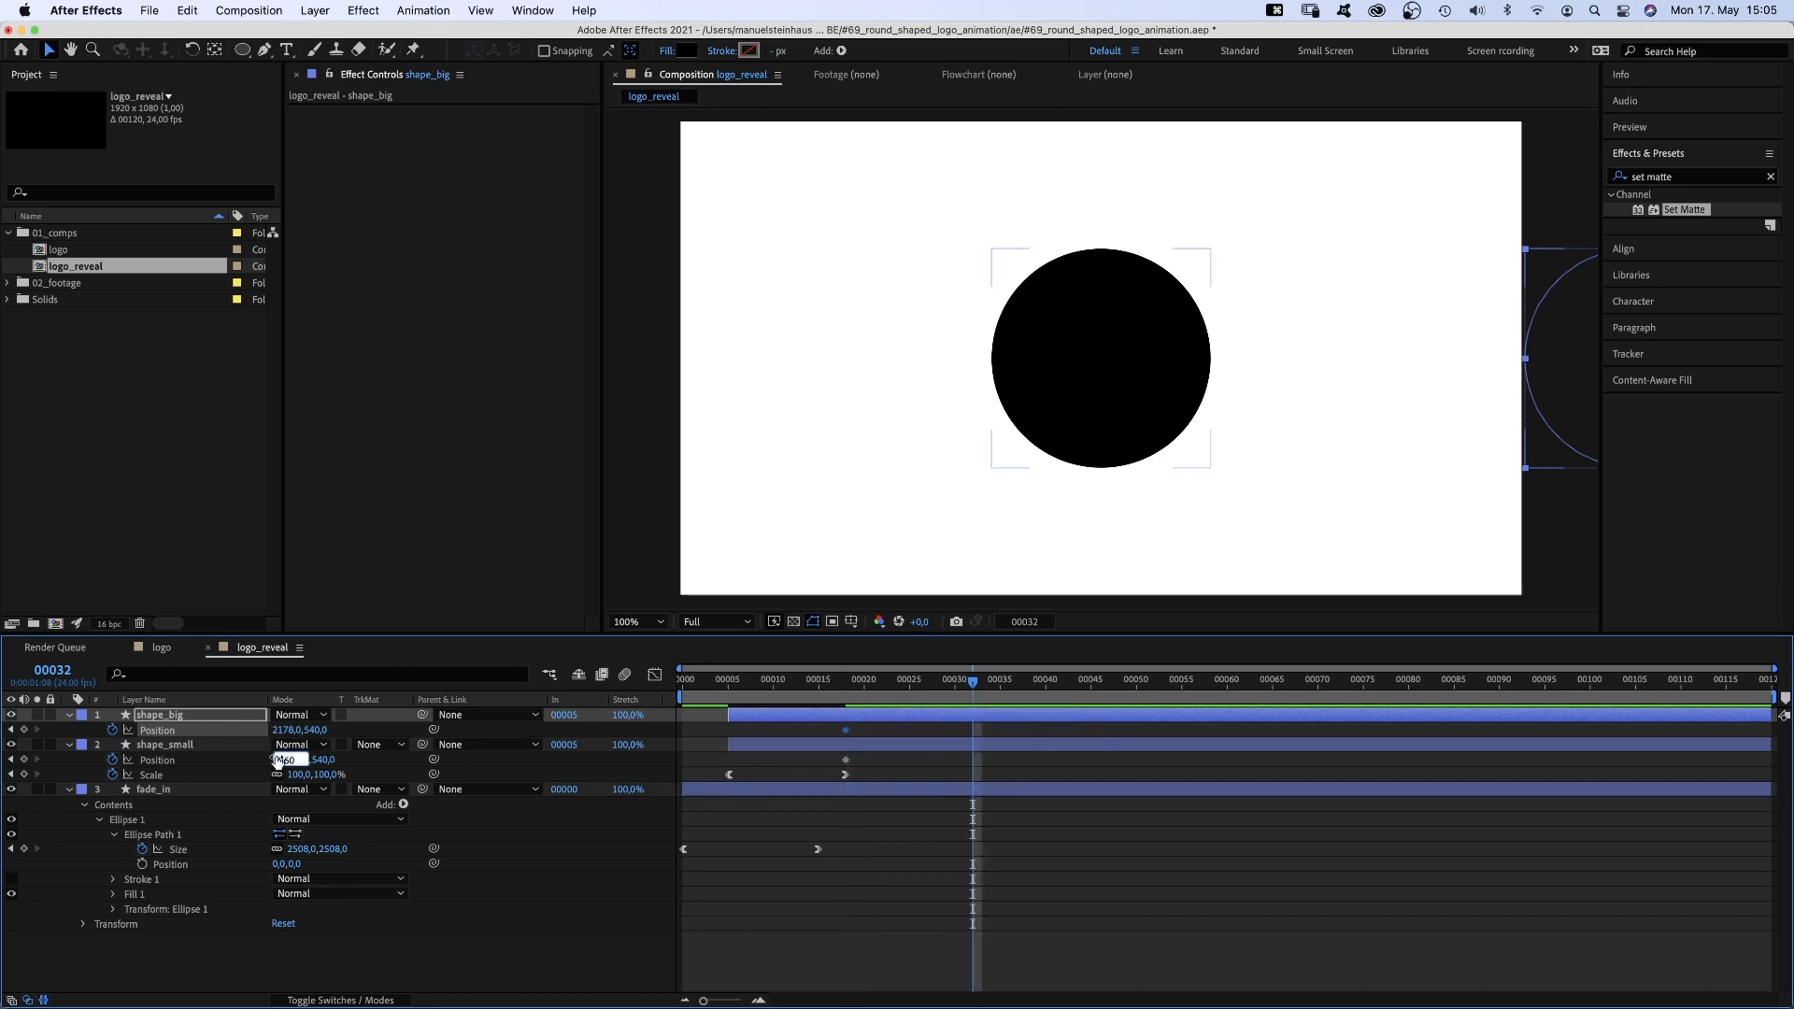
{"action": "type", "text": "835"}
{"action": "key", "text": "Return"}
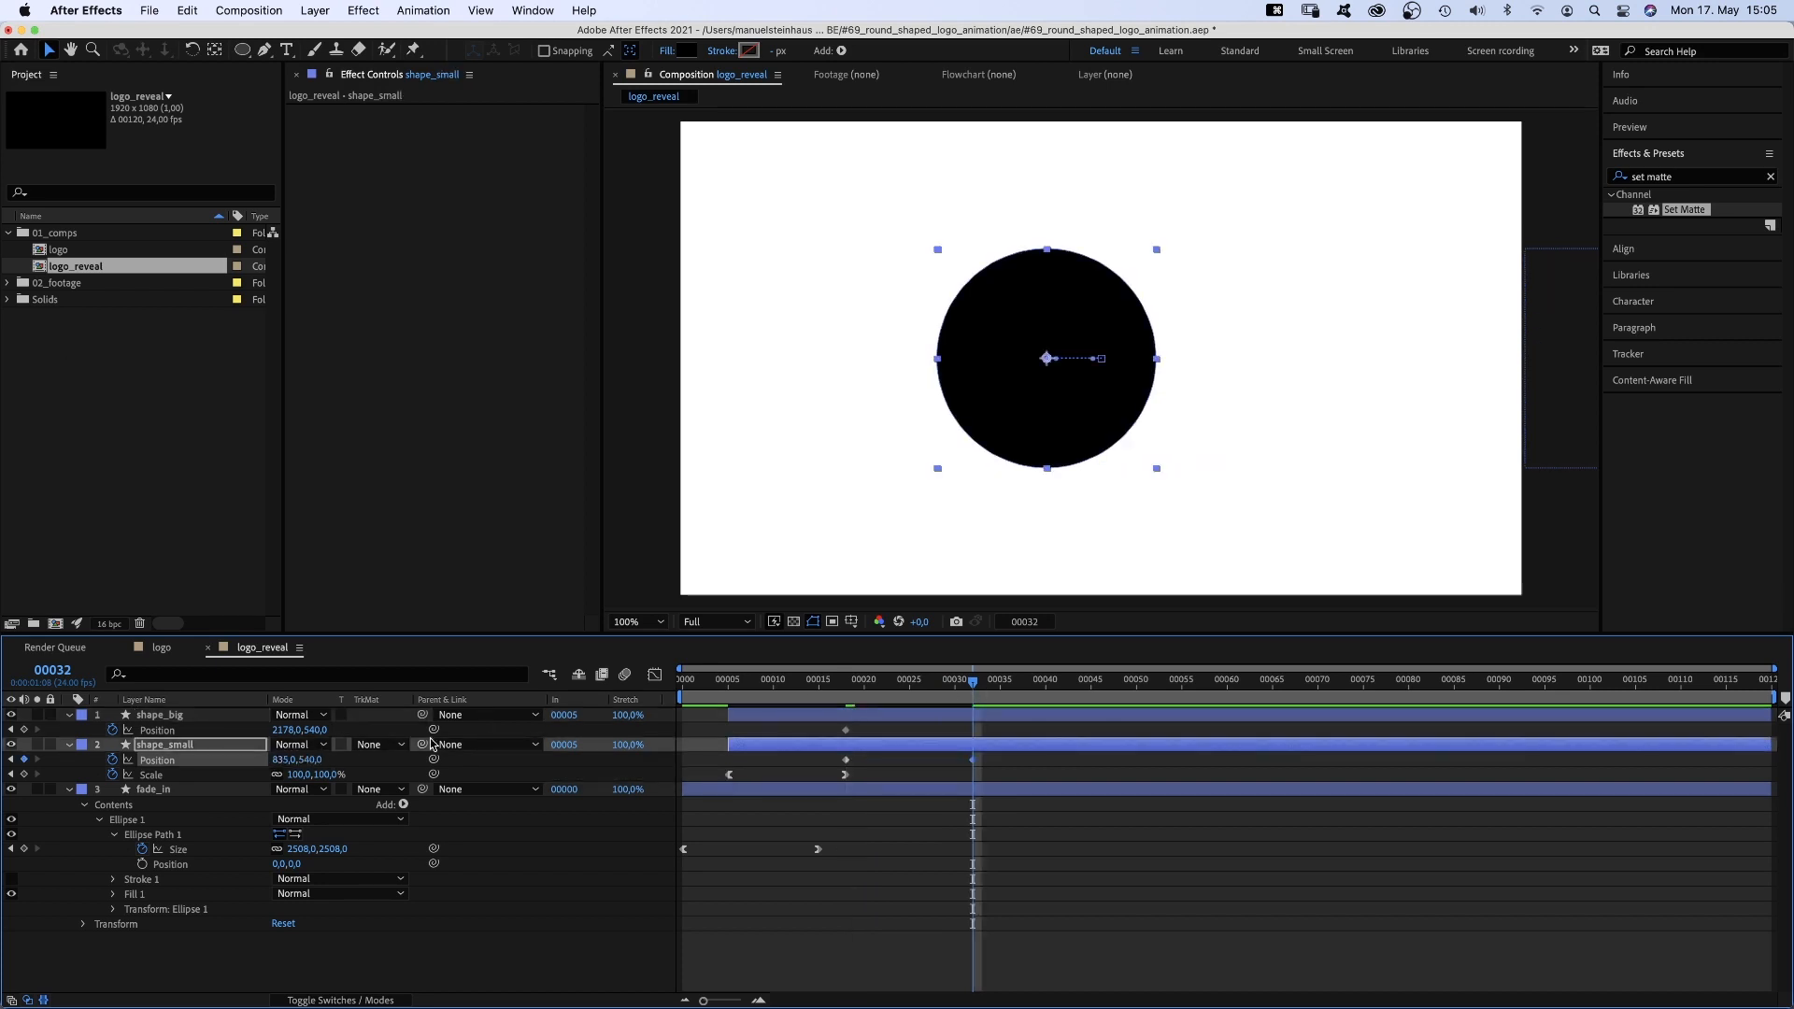
{"action": "left_click", "coordinate": [284, 731]}
{"action": "type", "text": "1085"}
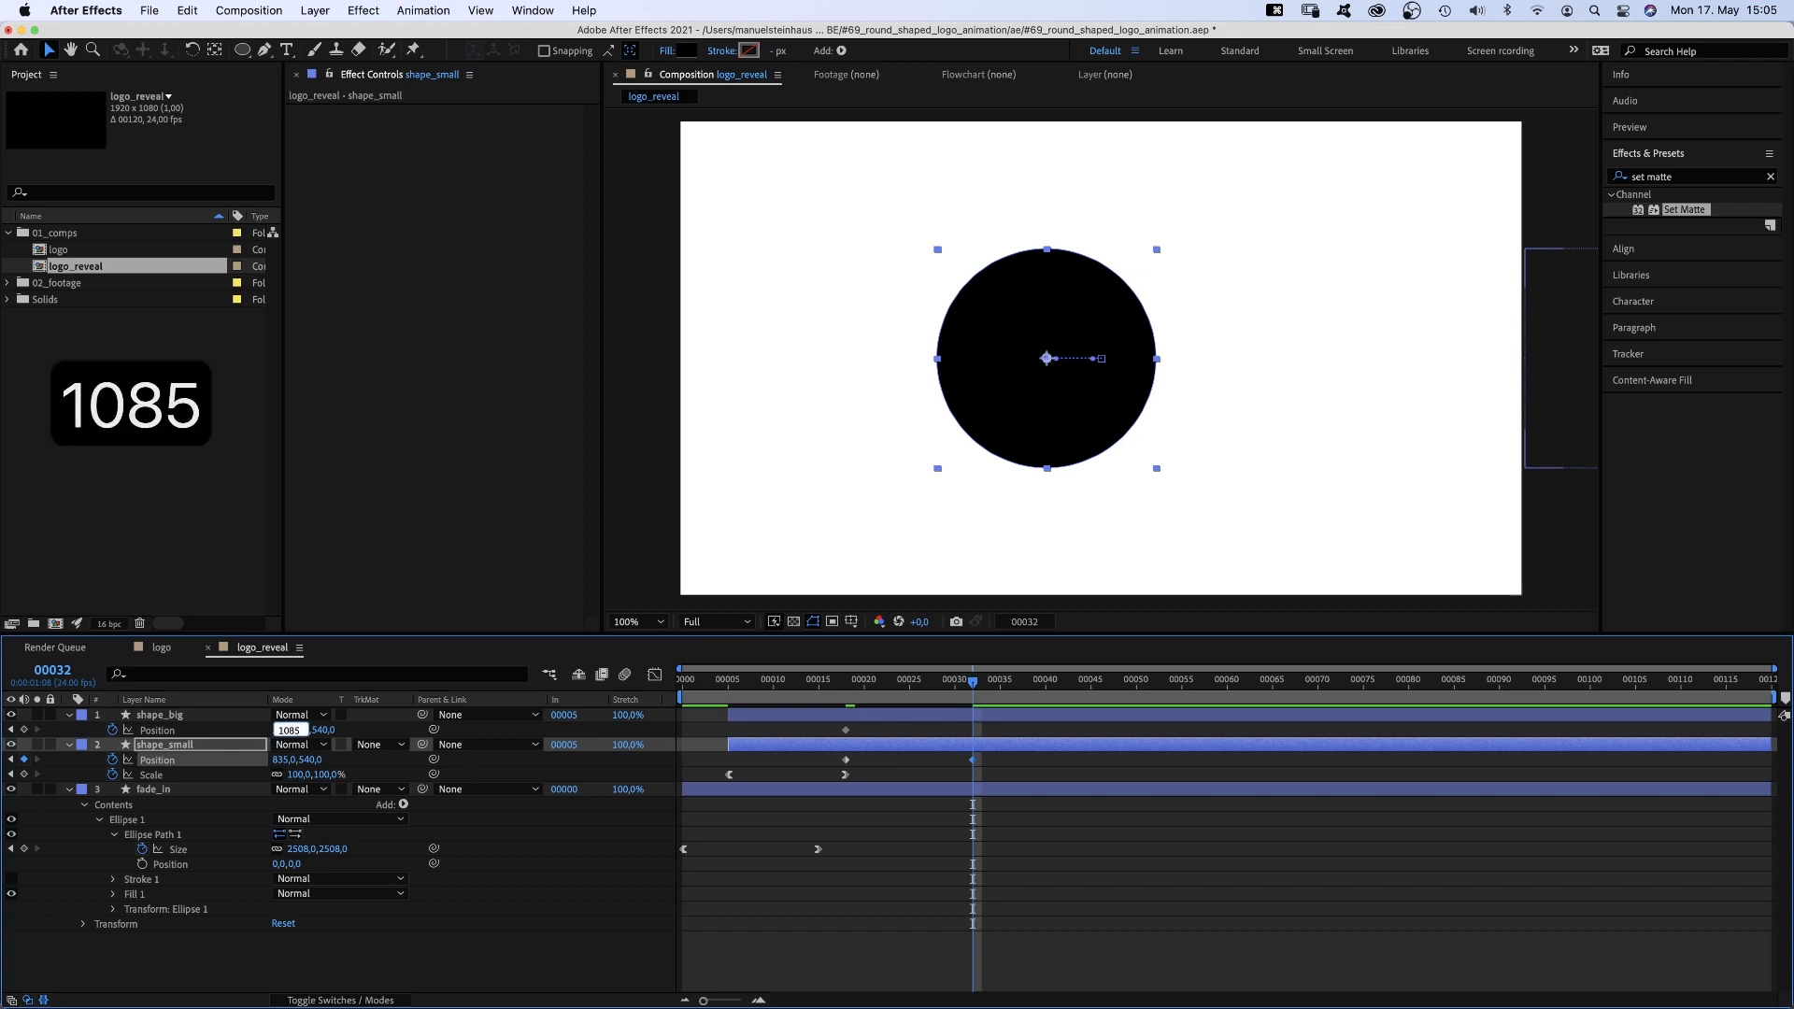
{"action": "key", "text": "Return"}
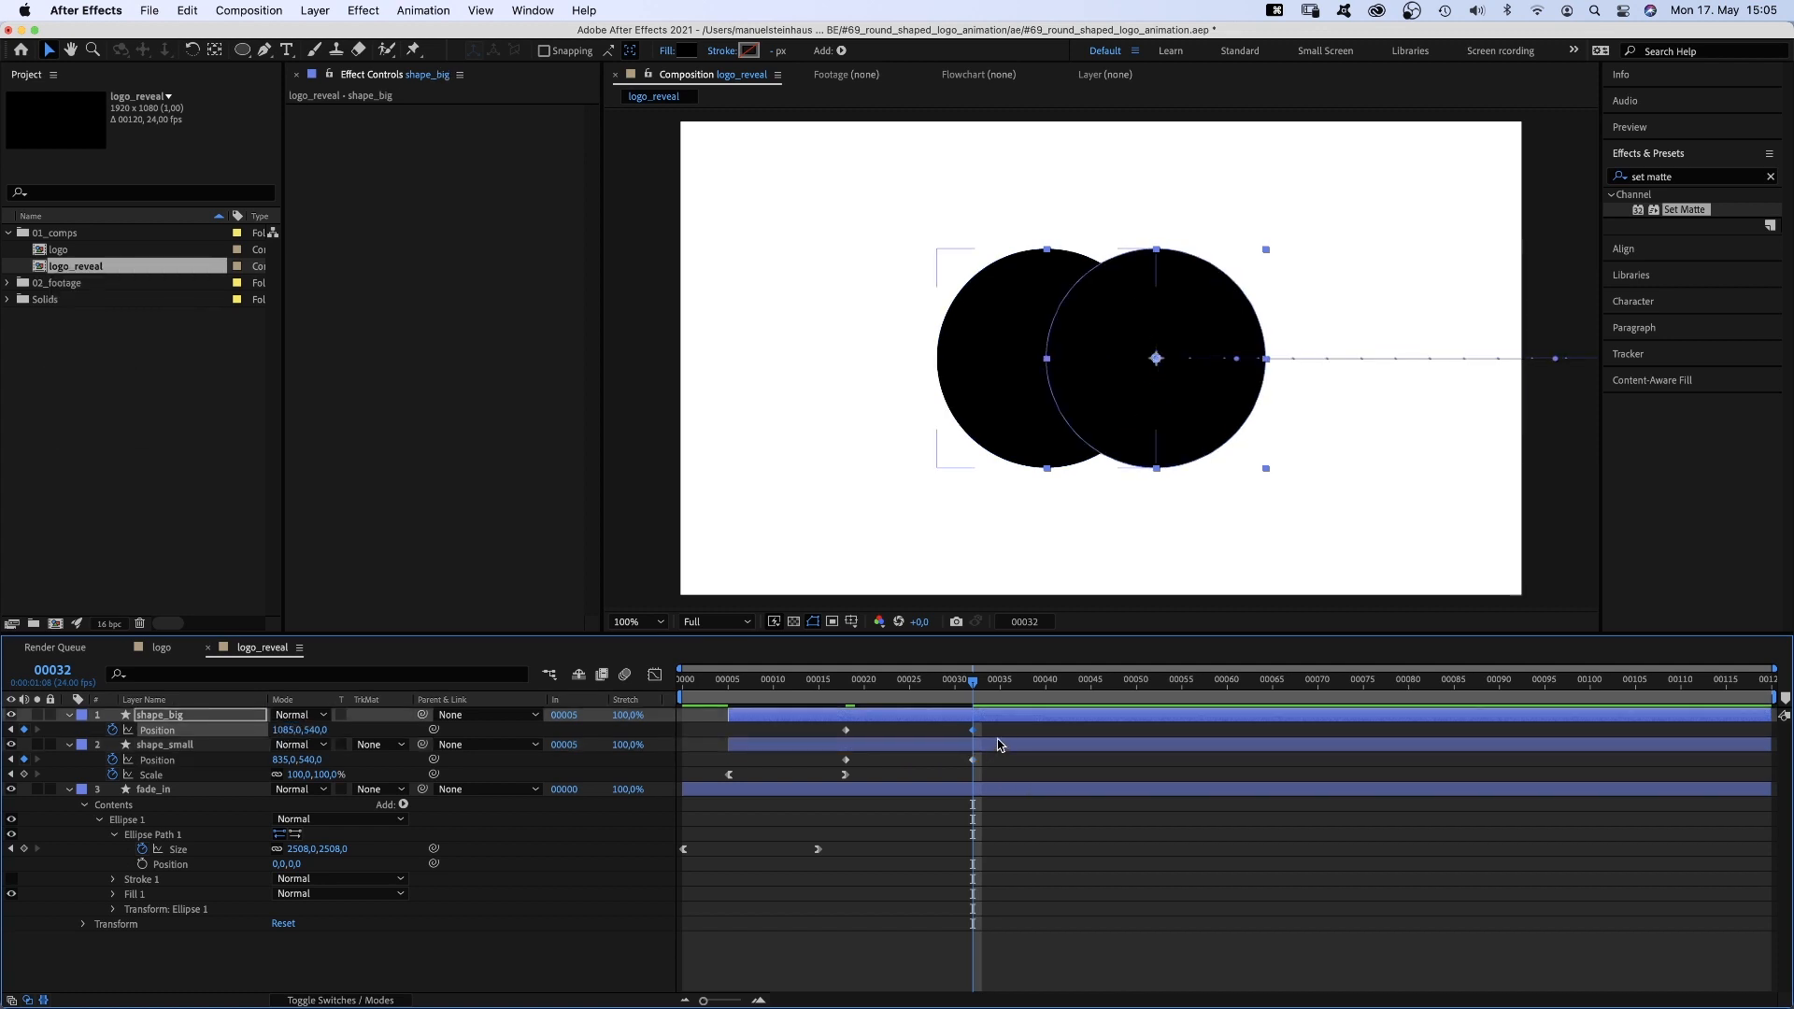
Ease the position keyframes of shape_big and shape_small in the speed graph so the speed peaks early, and preview the motion
{"action": "left_click_drag", "start_coordinate": [1001, 728], "coordinate": [826, 762]}
{"action": "left_click", "coordinate": [655, 674]}
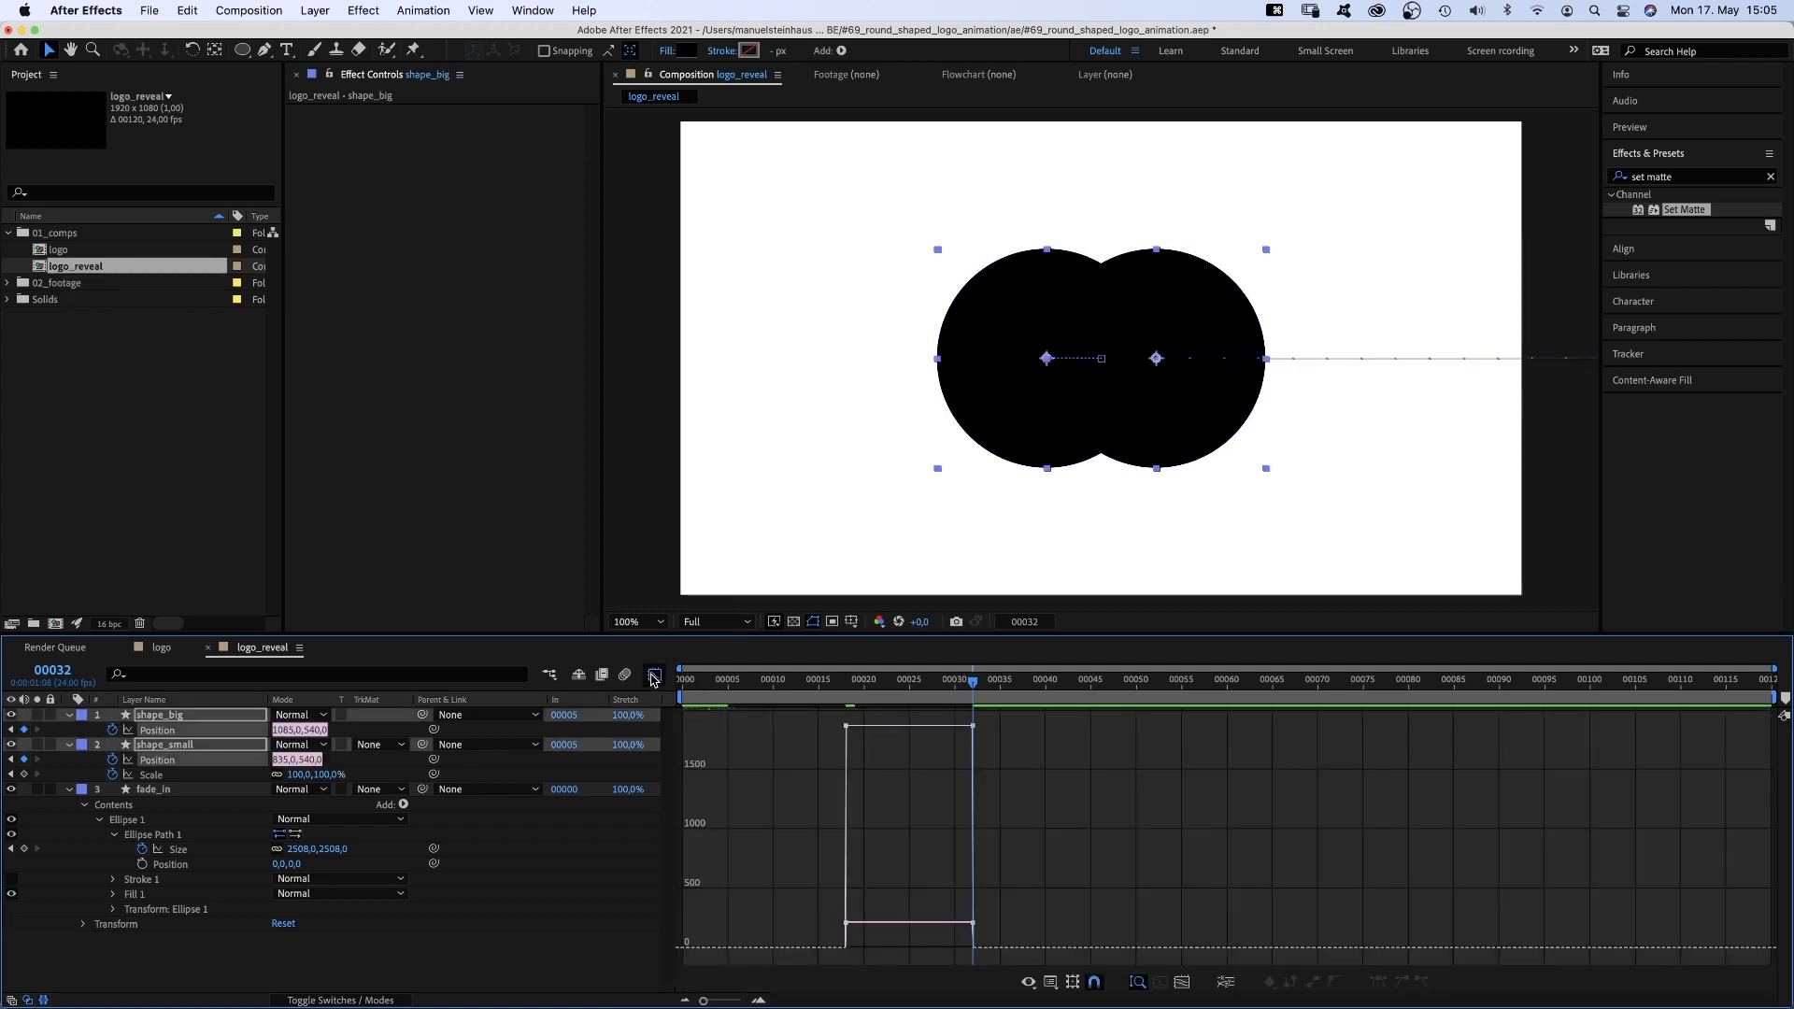
{"action": "left_click_drag", "start_coordinate": [993, 719], "coordinate": [892, 946]}
{"action": "left_click_drag", "start_coordinate": [807, 857], "coordinate": [886, 952]}
{"action": "key", "text": "space"}
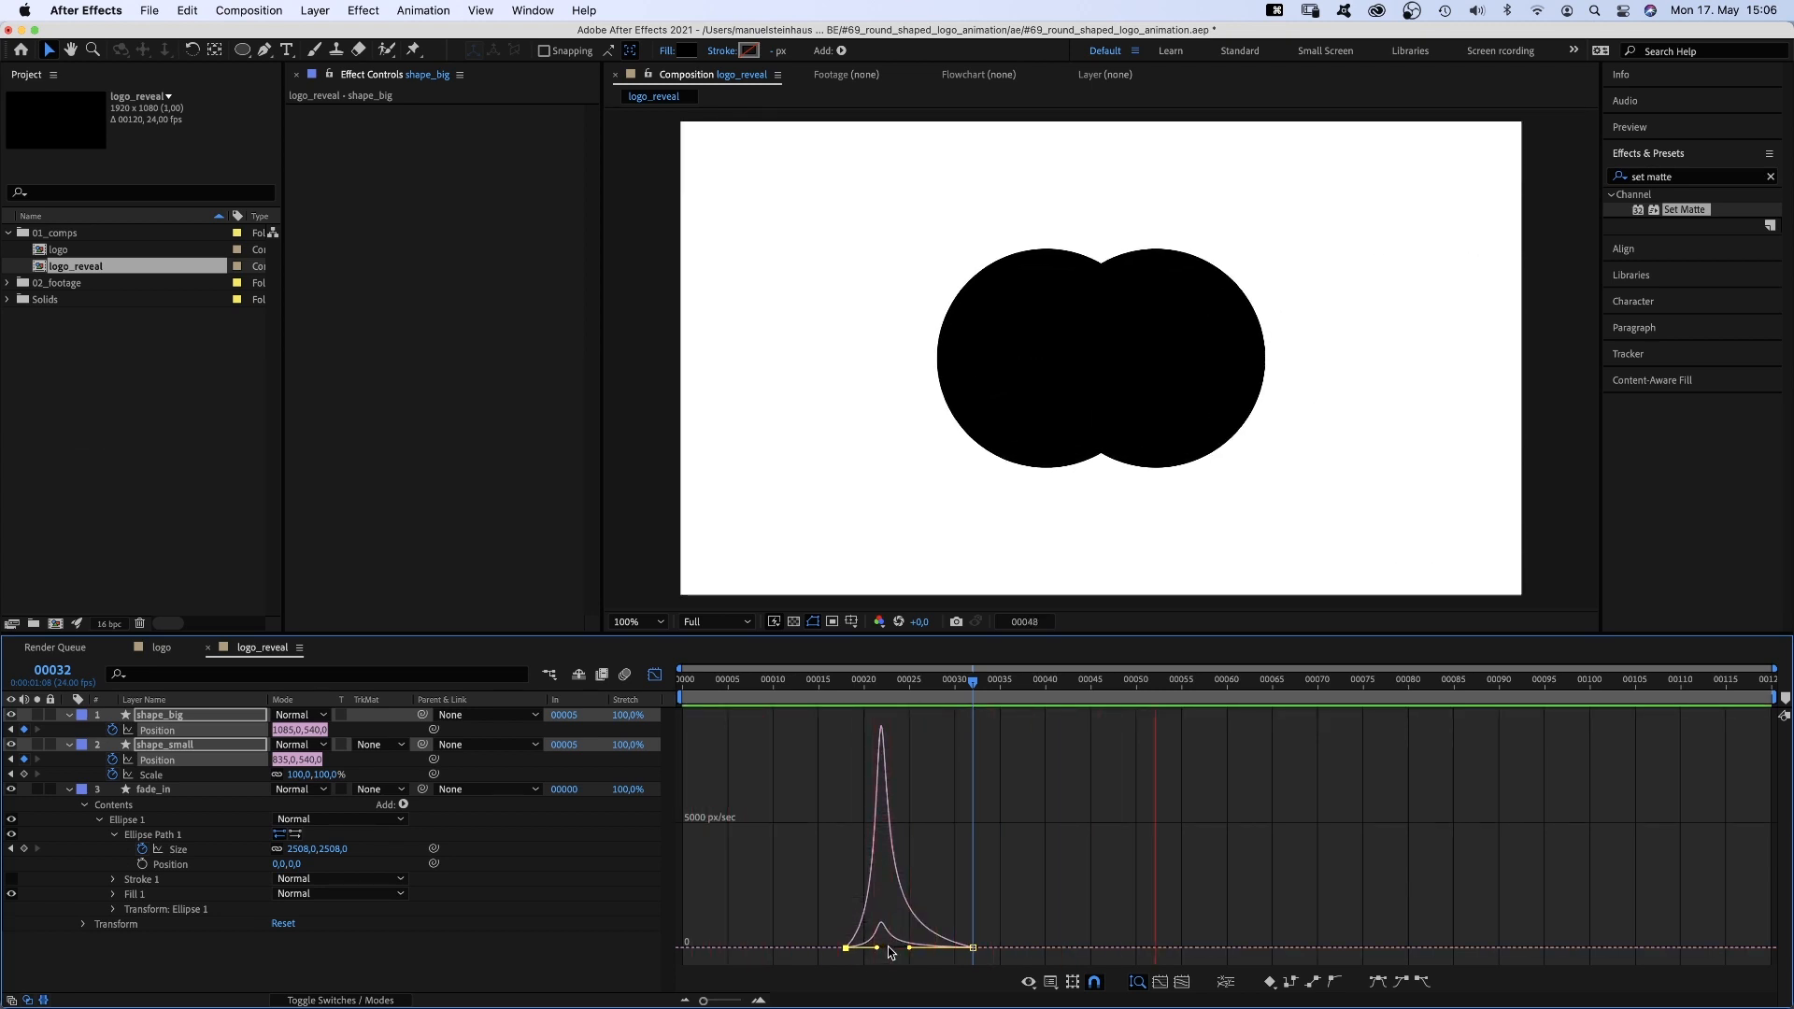
{"action": "key", "text": "space"}
{"action": "left_click", "coordinate": [654, 674]}
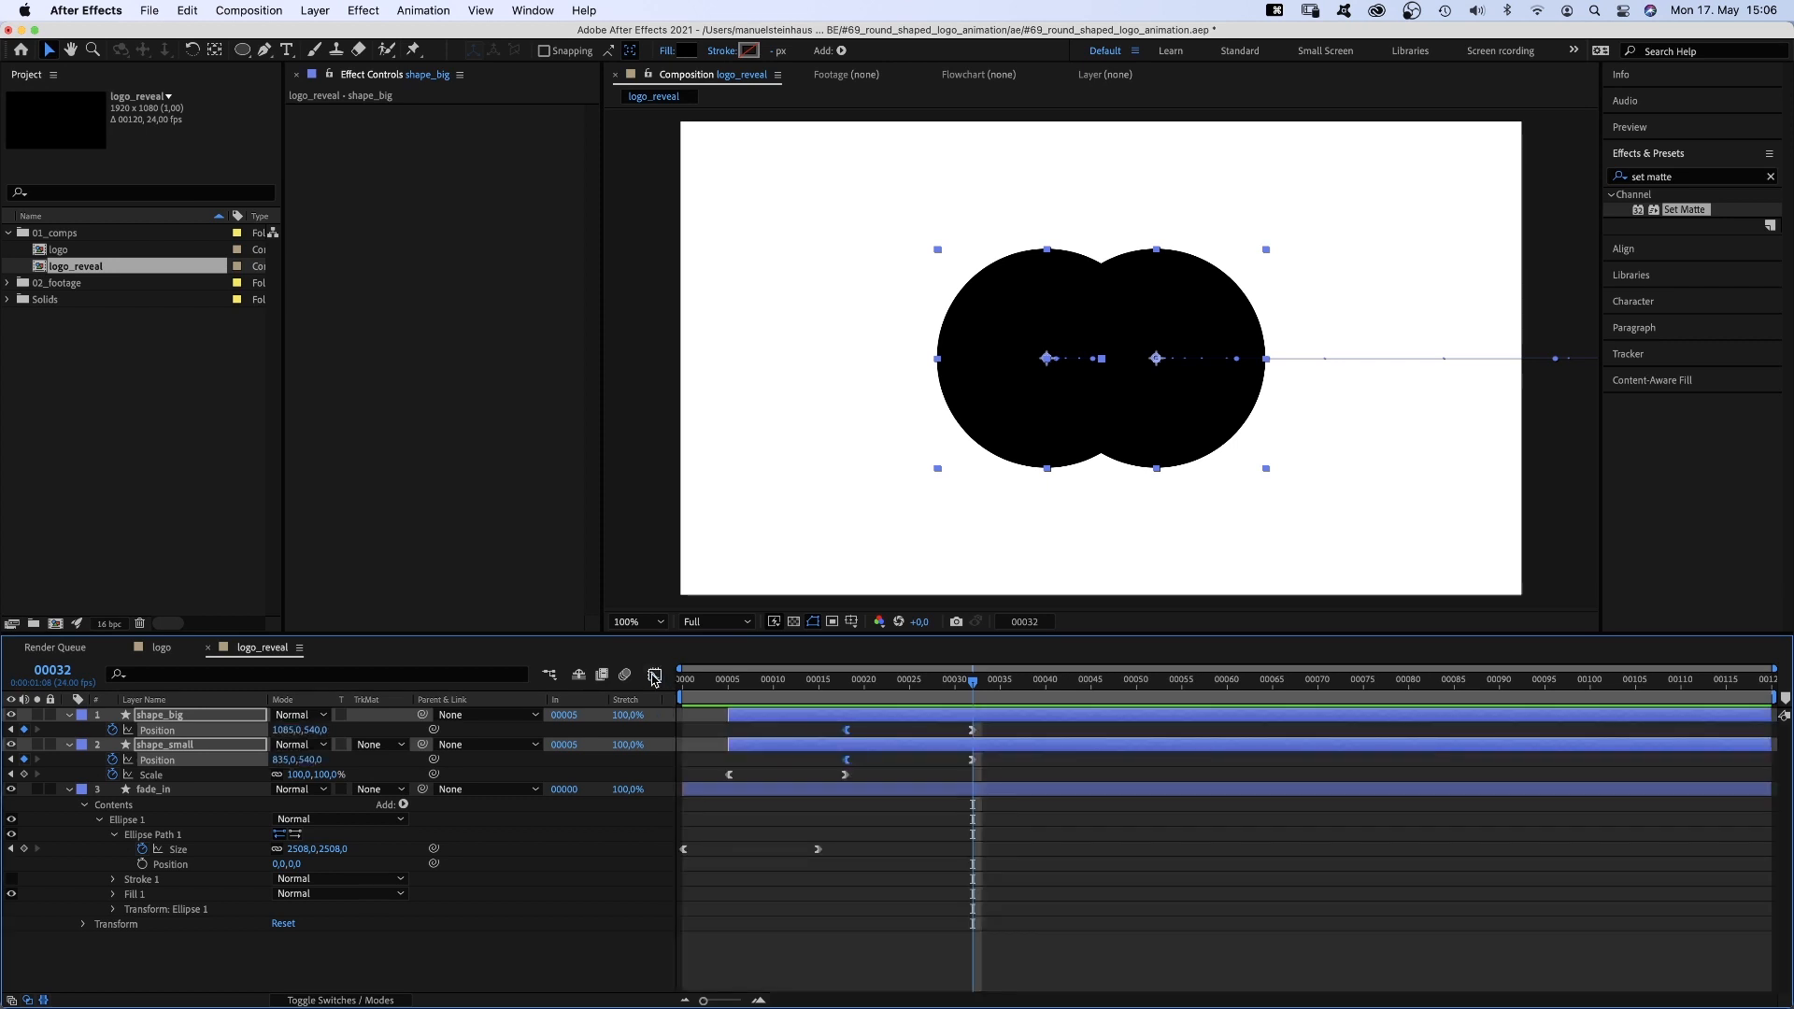
{"action": "left_click", "coordinate": [297, 956]}
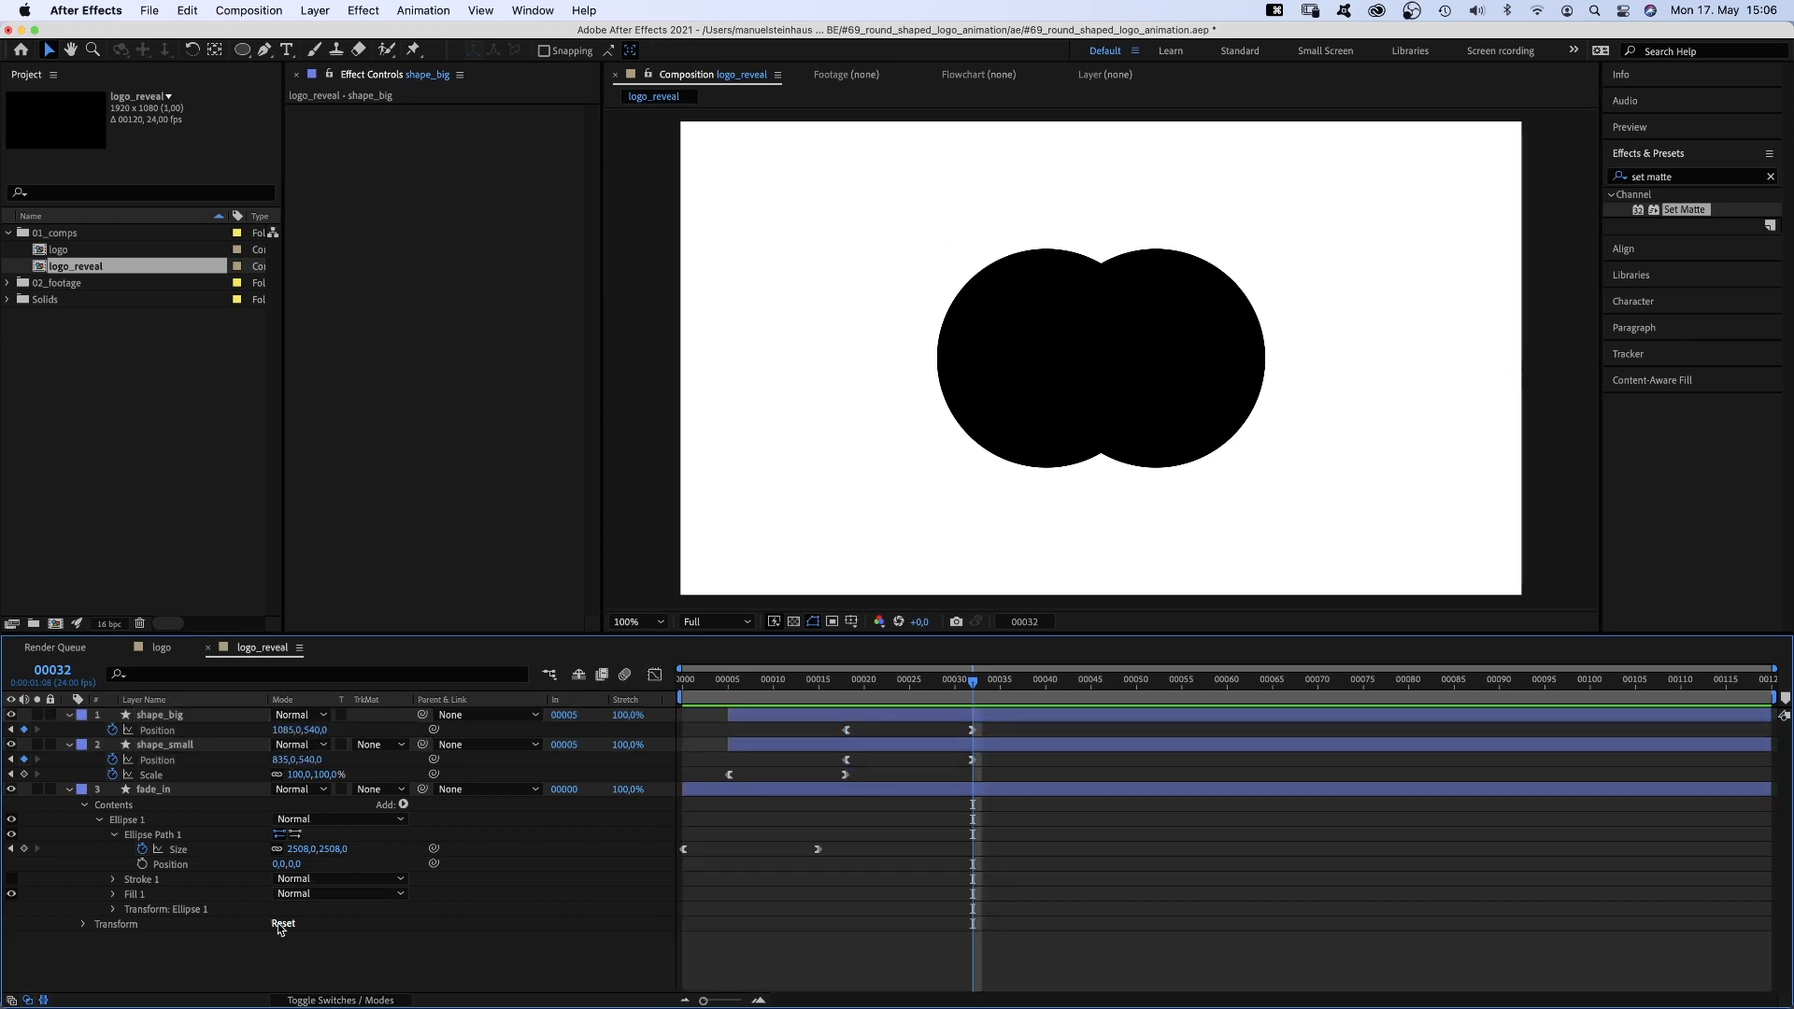
Duplicate the shape_big layer and rename the copy as shape_intersect
{"action": "left_click", "coordinate": [169, 717]}
{"action": "key", "text": "super+d"}
{"action": "key", "text": "Return"}
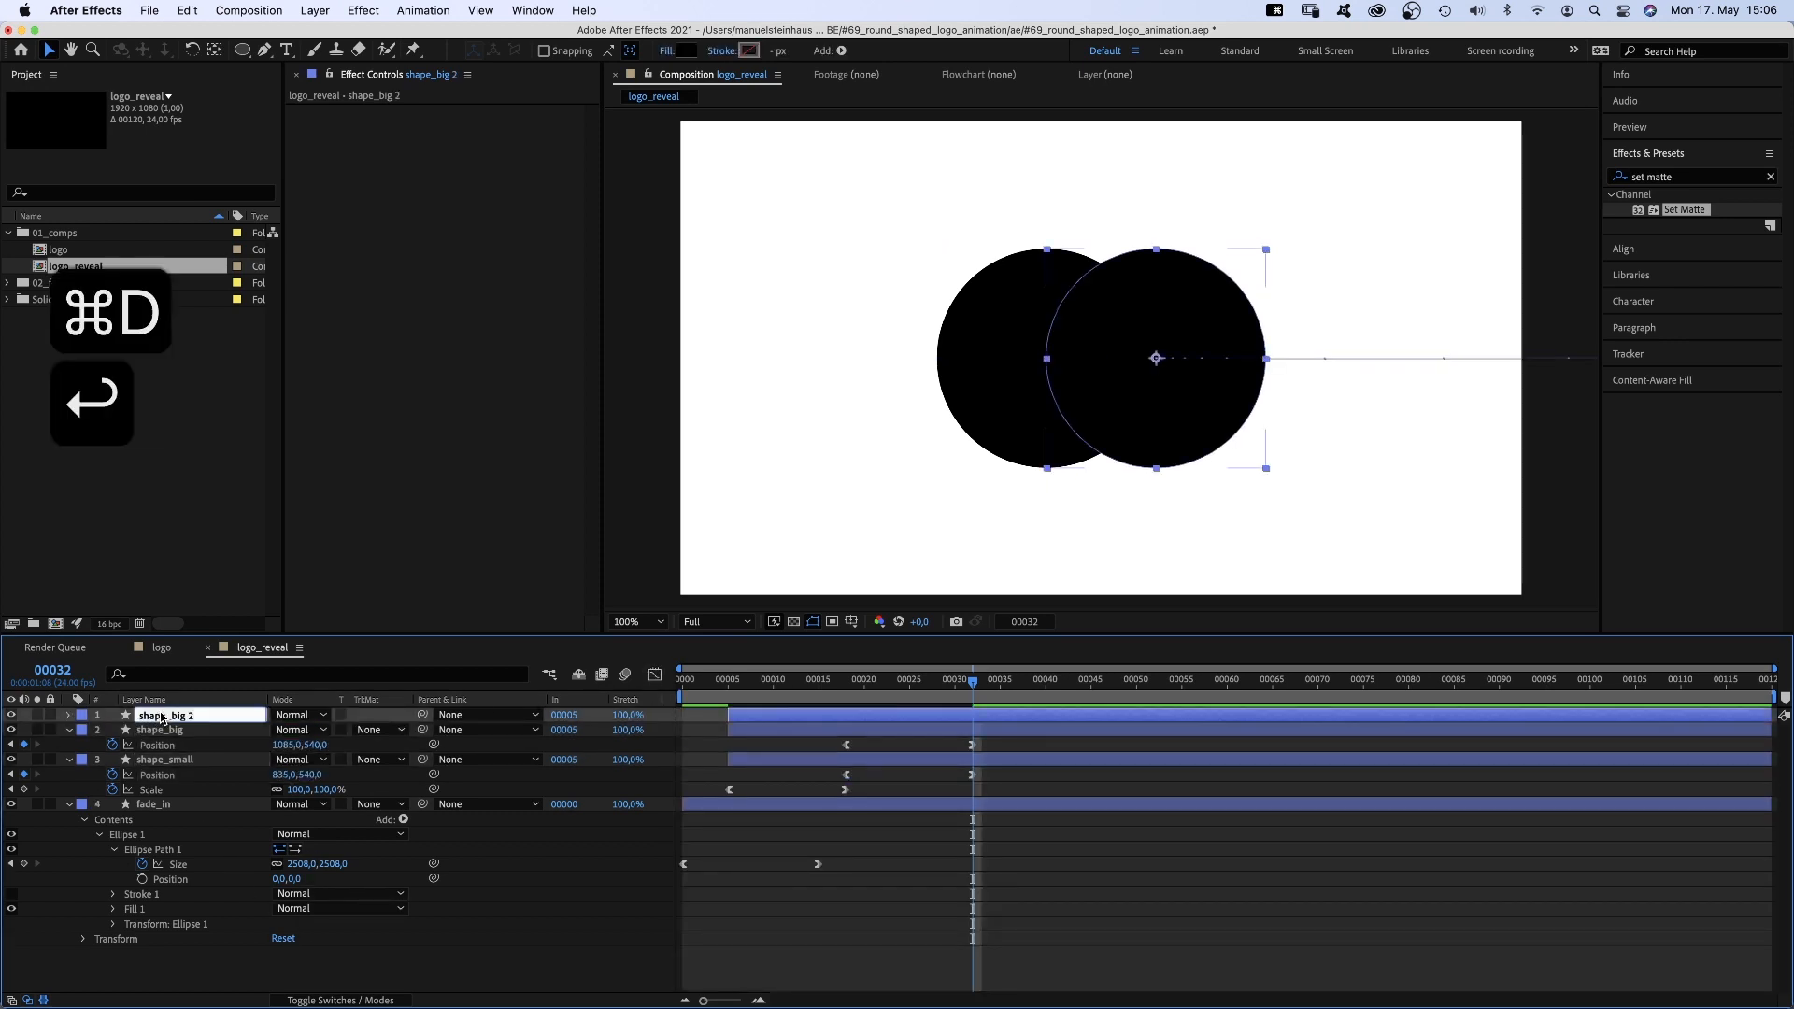
{"action": "key", "text": "Right"}
{"action": "key", "text": "BackSpace"}
{"action": "key", "text": "BackSpace"}
{"action": "key", "text": "BackSpace"}
{"action": "key", "text": "BackSpace"}
{"action": "key", "text": "BackSpace"}
{"action": "type", "text": "intersect"}
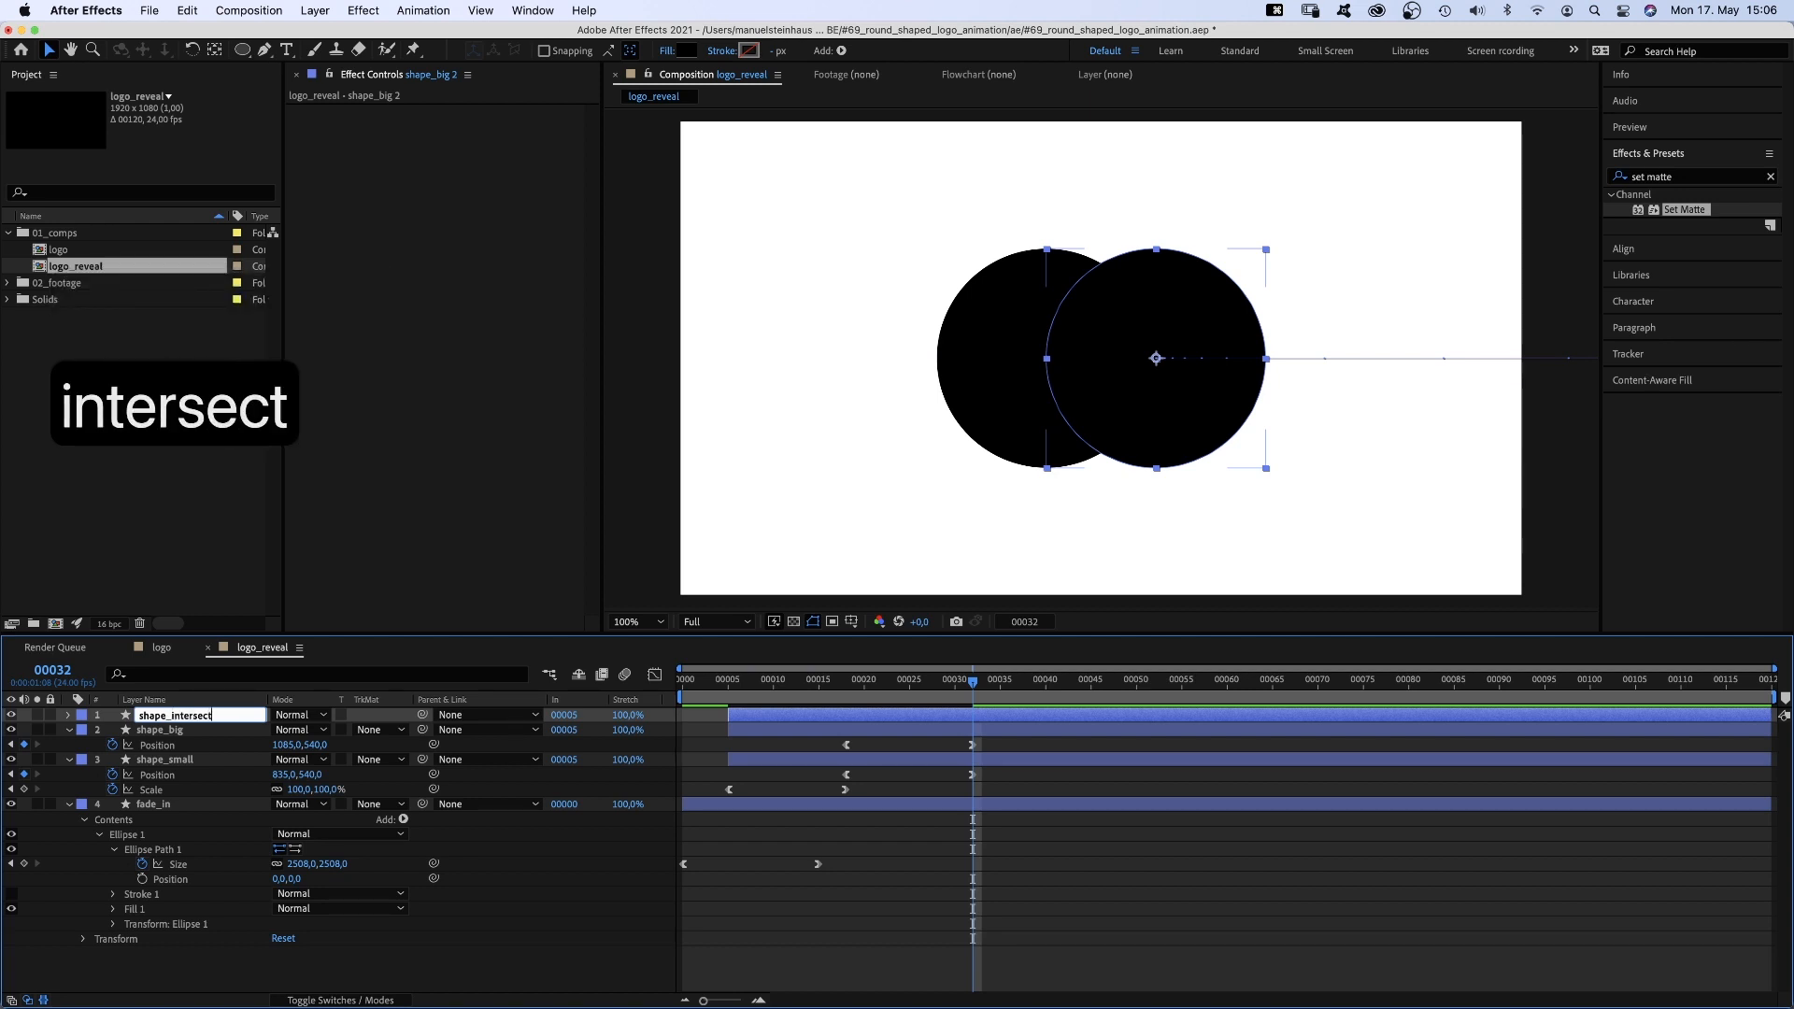
{"action": "key", "text": "Return"}
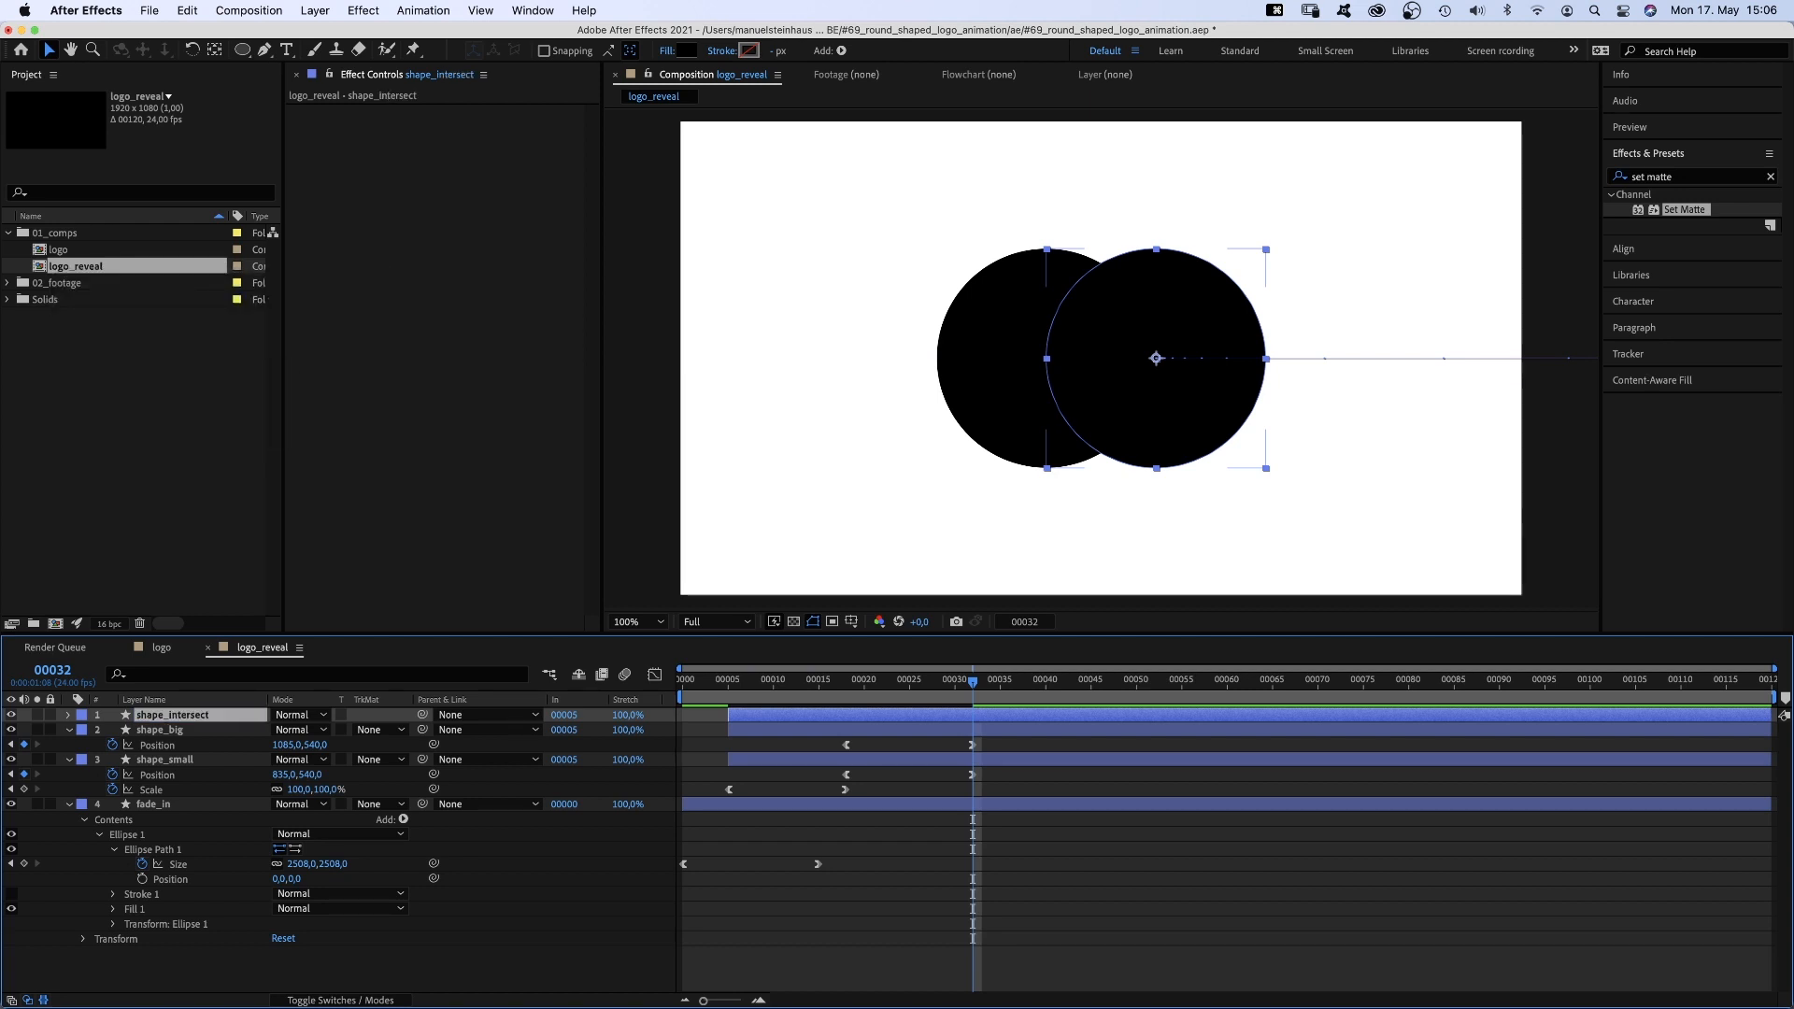
Parent shape_intersect to shape_big and set its fill color to white, FFFFFF
{"action": "left_click_drag", "start_coordinate": [424, 717], "coordinate": [179, 737]}
{"action": "left_click", "coordinate": [688, 50]}
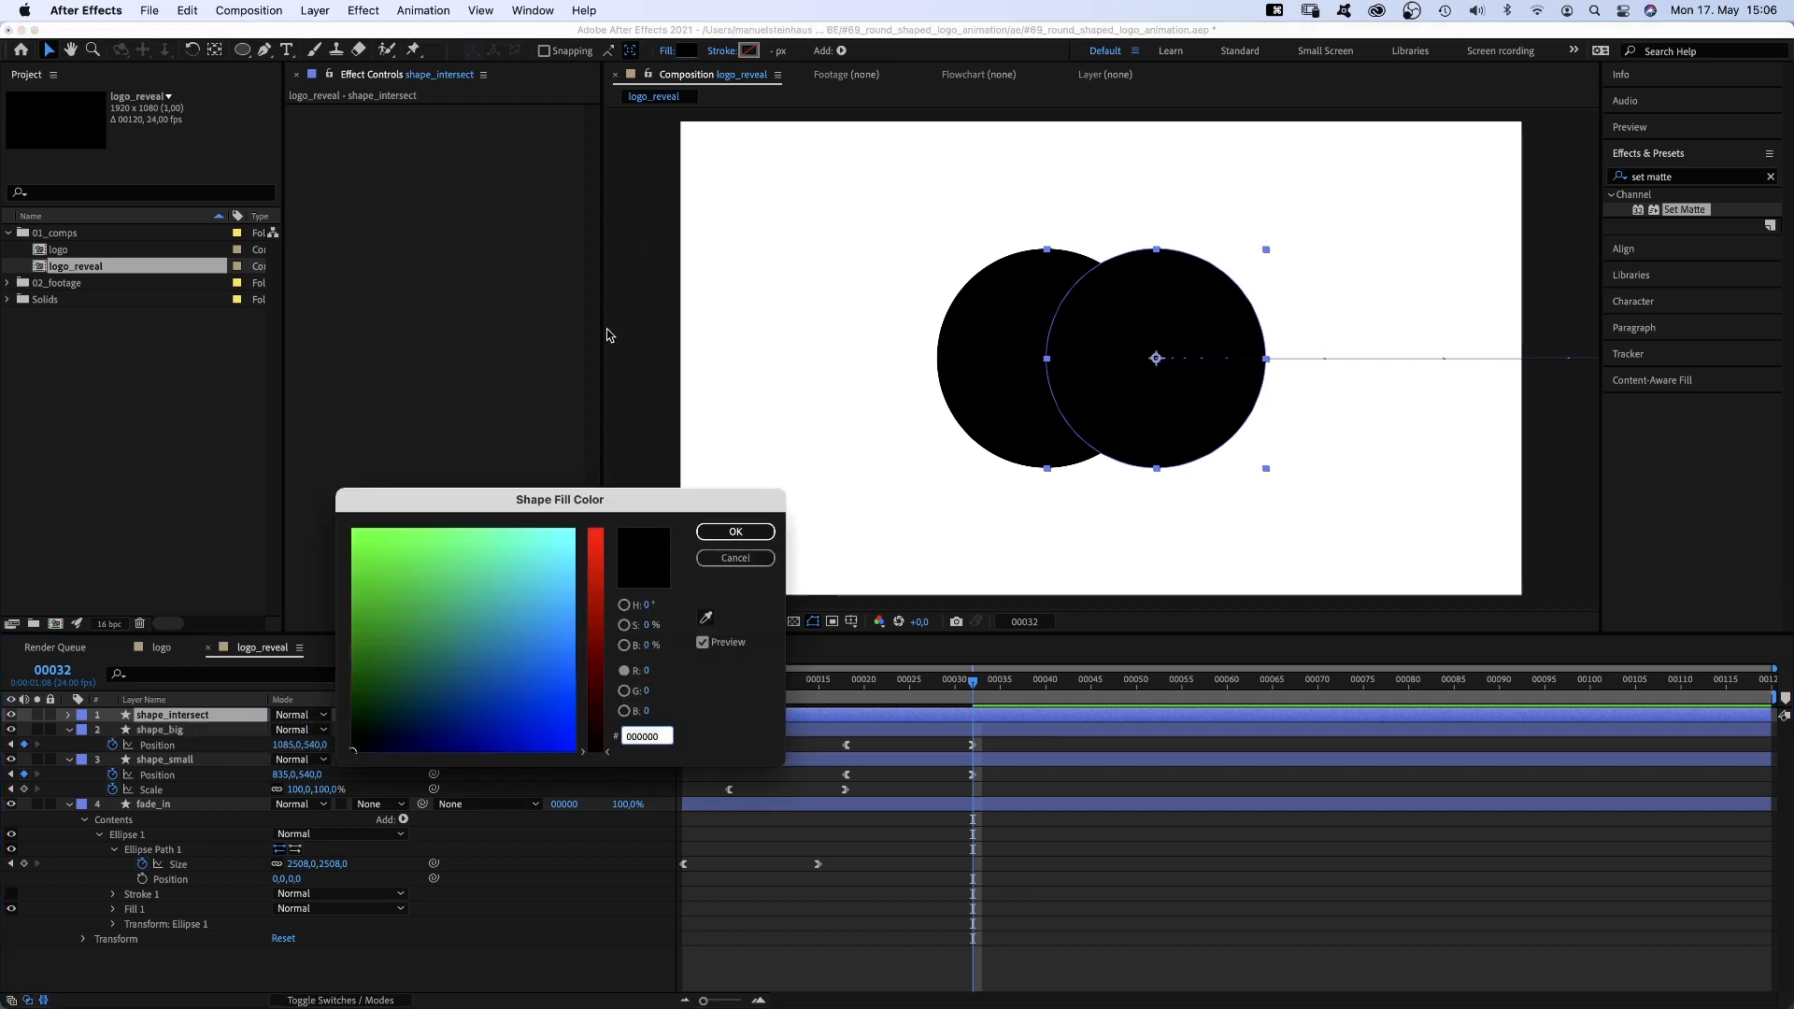
{"action": "left_click", "coordinate": [573, 530]}
{"action": "left_click", "coordinate": [595, 530]}
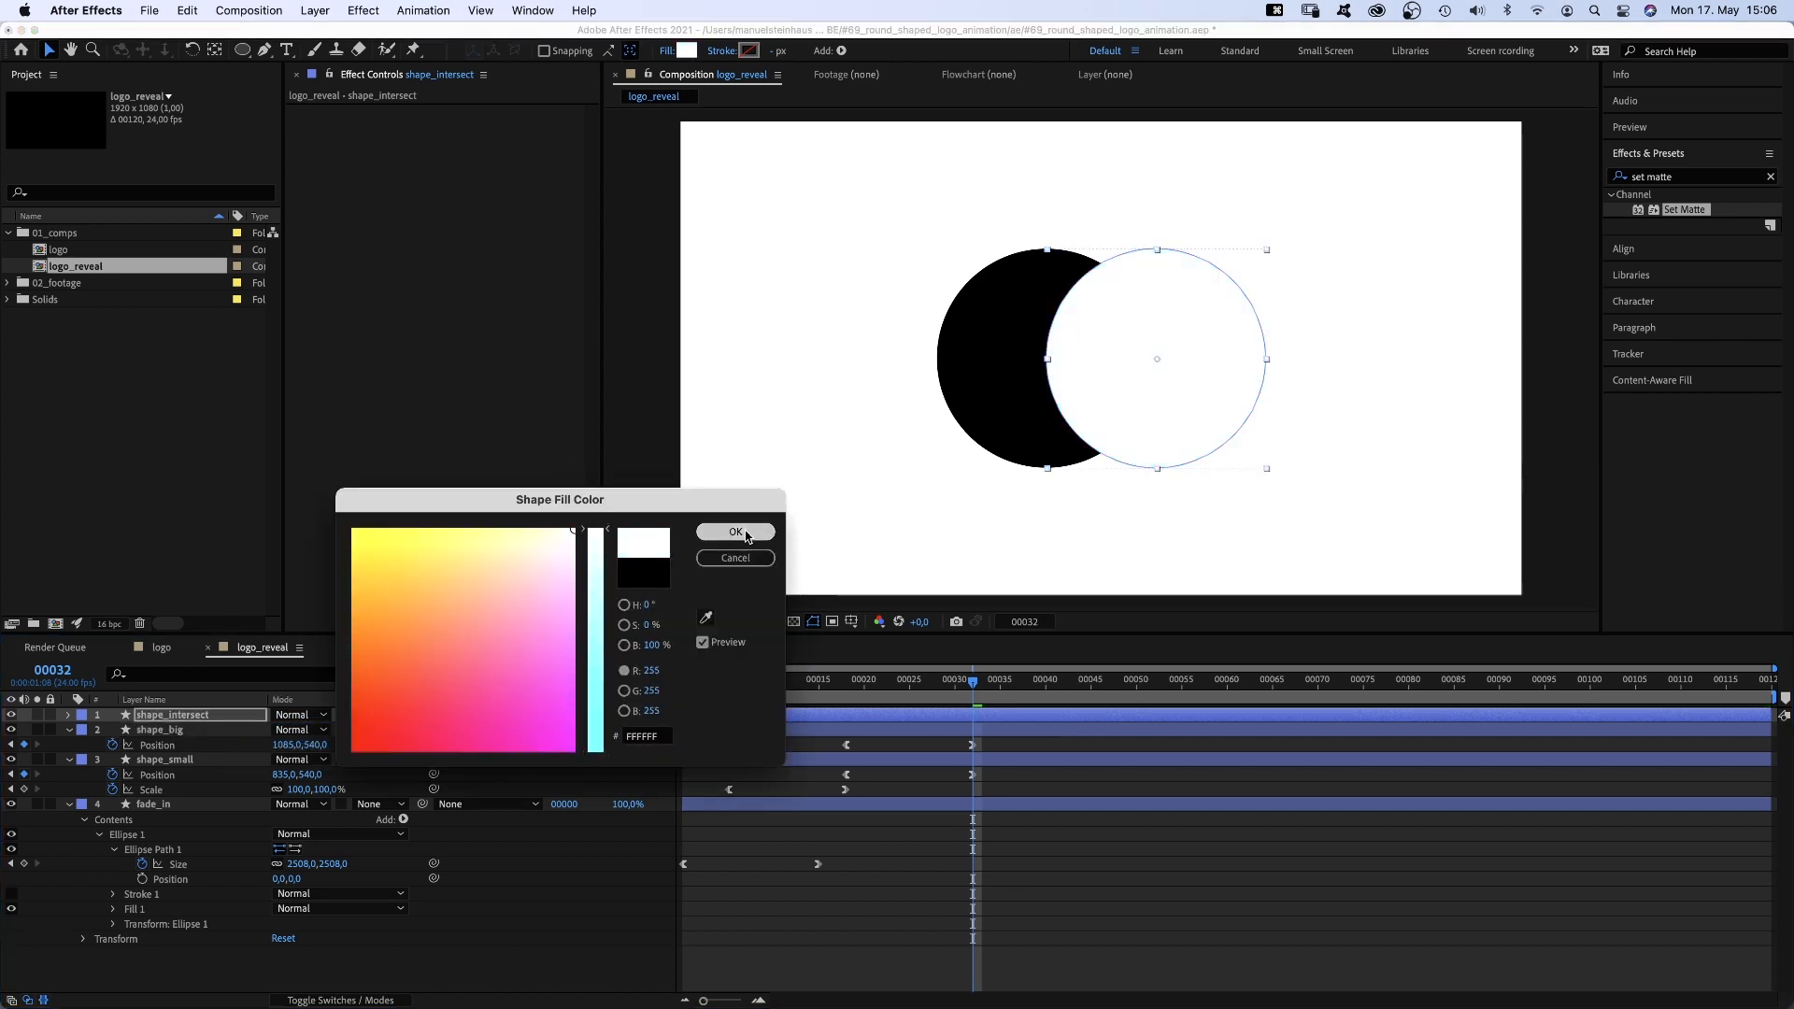
{"action": "left_click", "coordinate": [746, 532]}
Apply the Set Matte effect to shape_intersect and take the matte from the shape_small layer
{"action": "left_click", "coordinate": [1770, 177]}
{"action": "left_click", "coordinate": [1677, 179]}
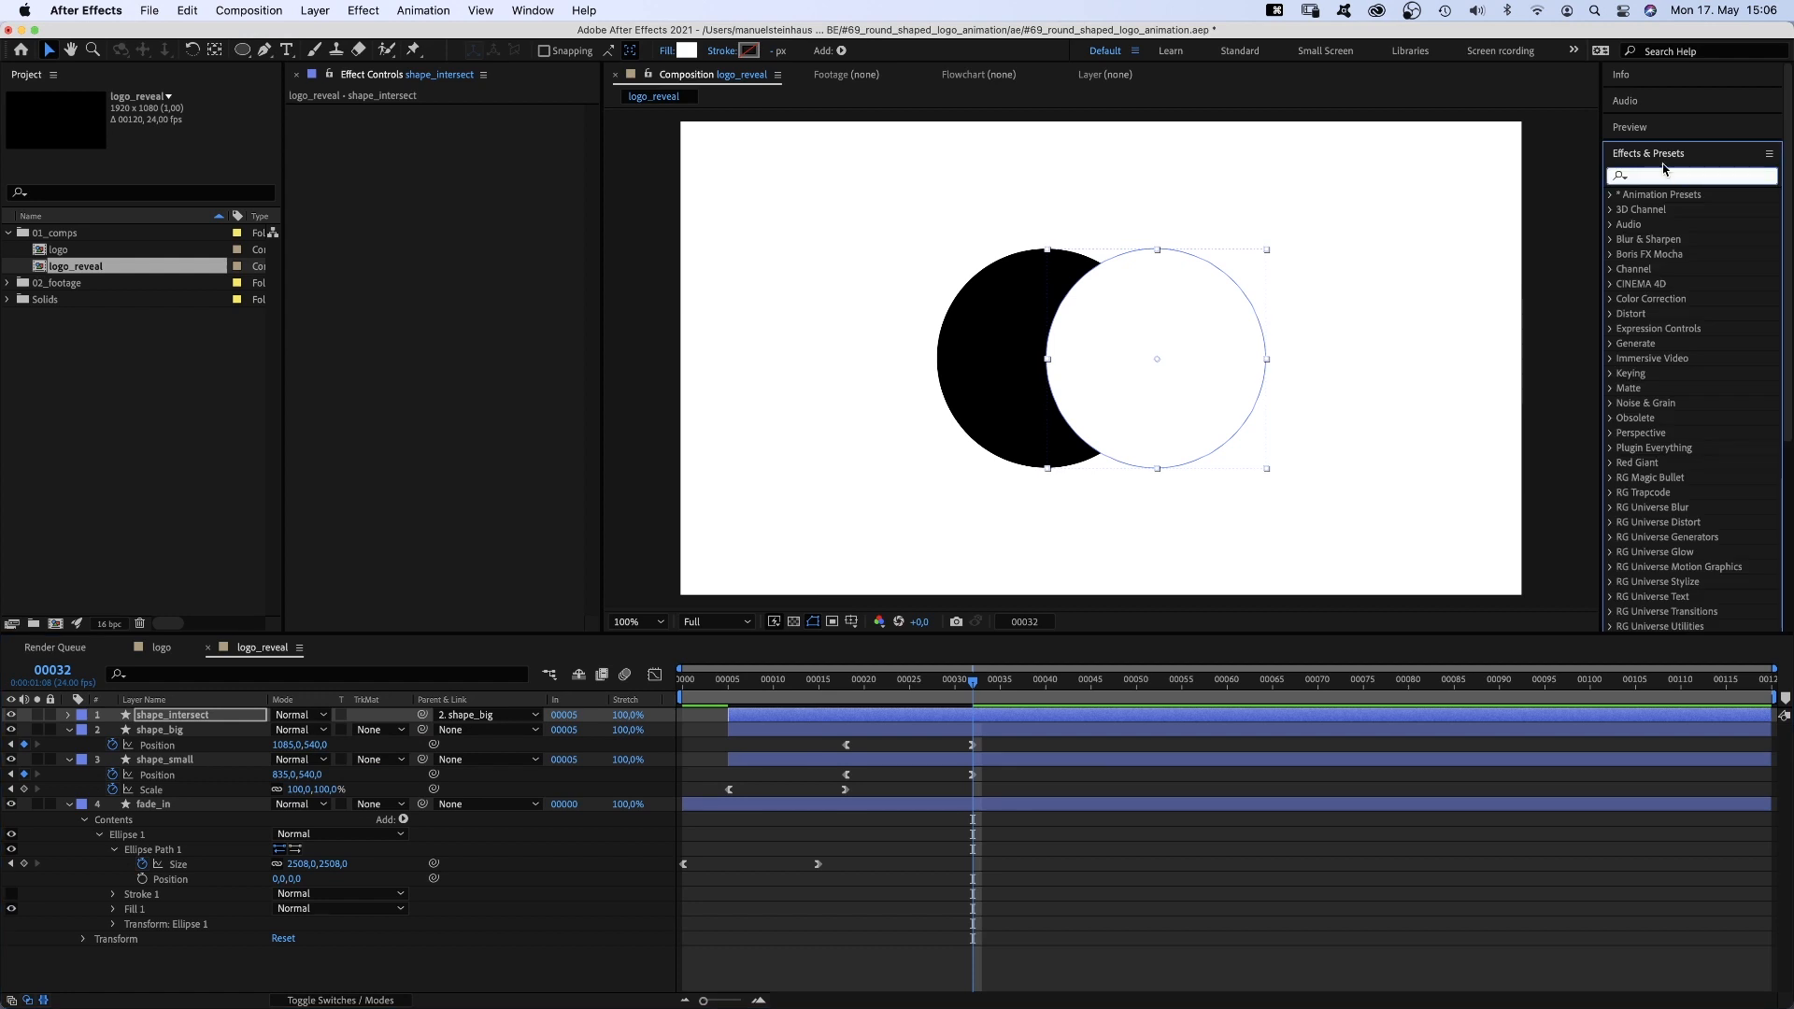
{"action": "type", "text": "set matte"}
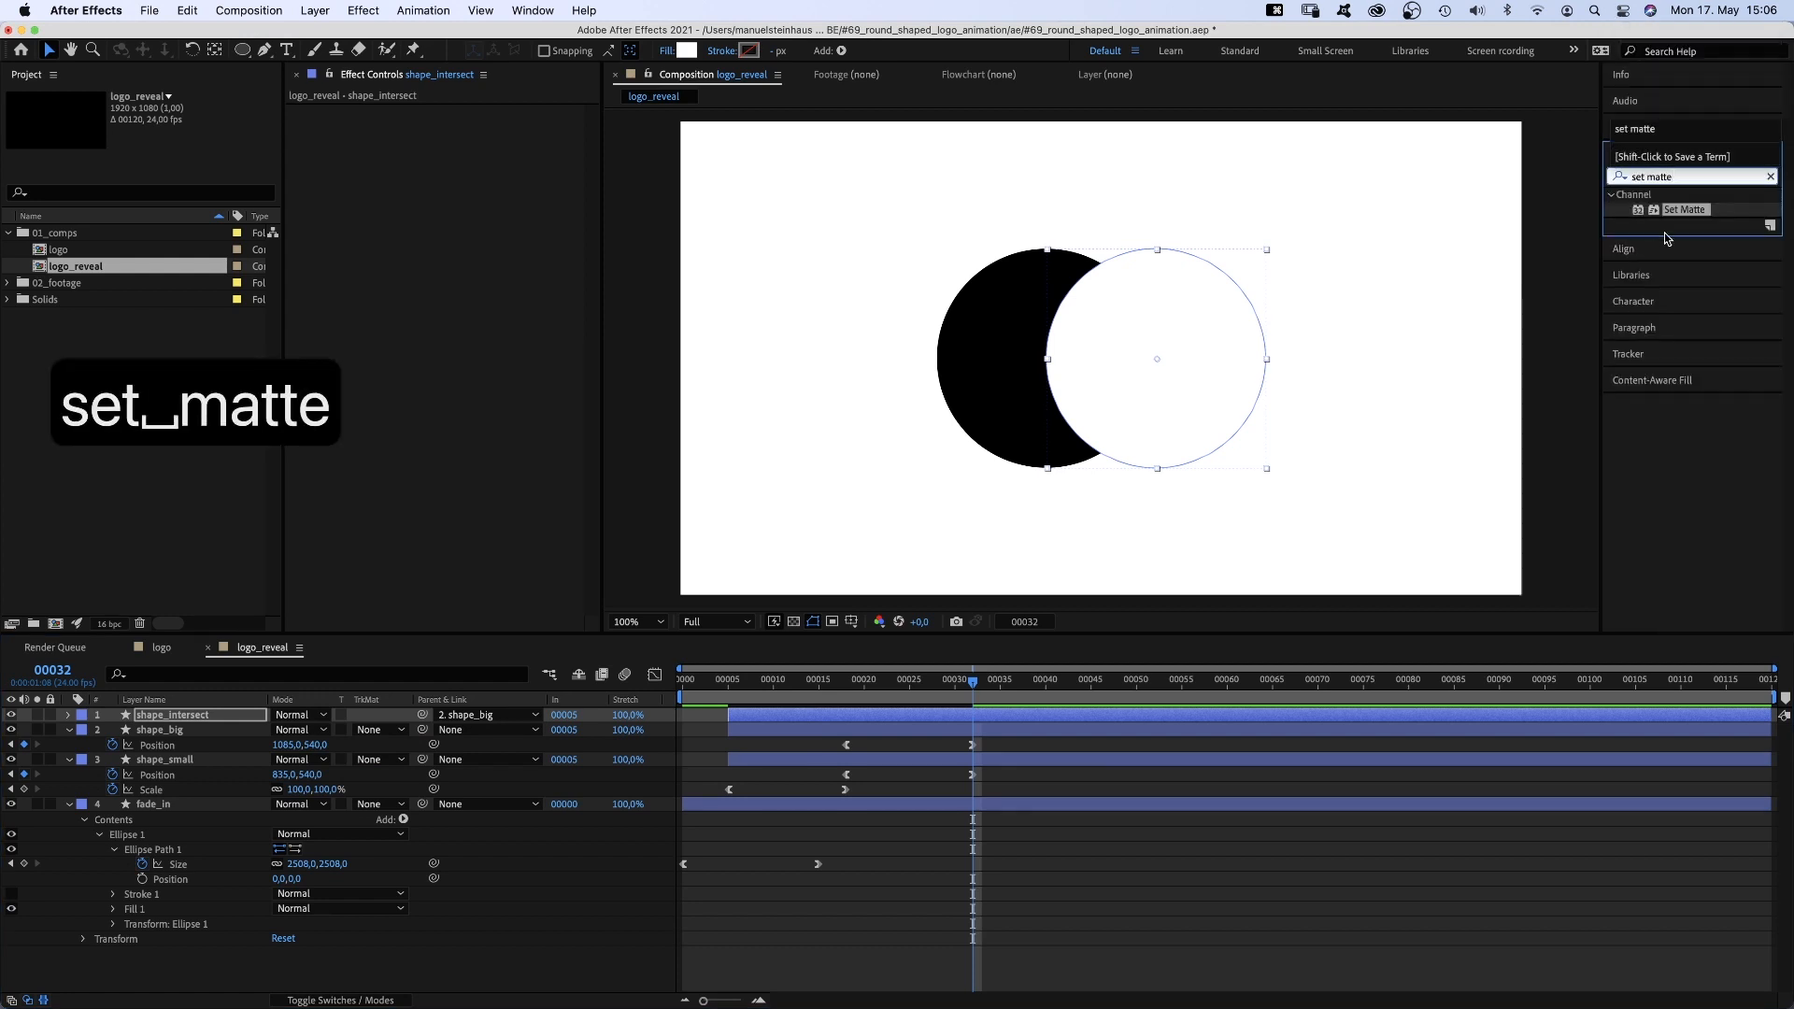
{"action": "left_click_drag", "start_coordinate": [1684, 210], "coordinate": [394, 146]}
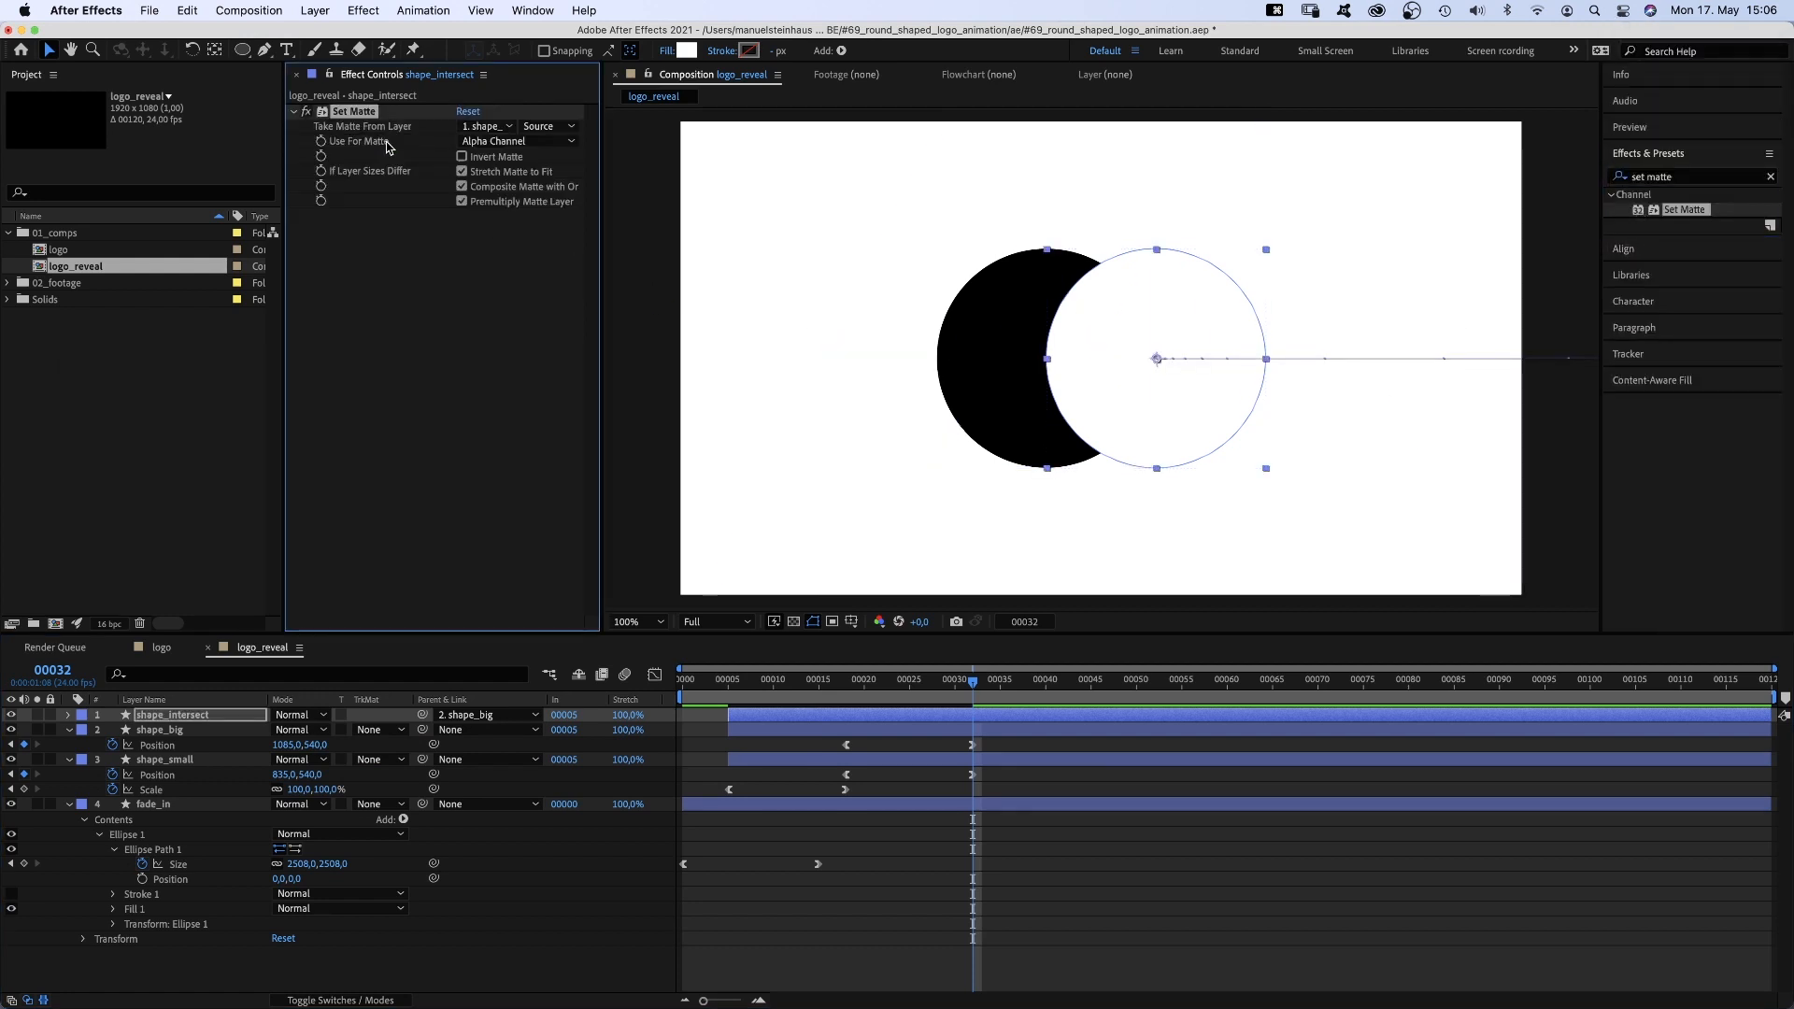
{"action": "left_click", "coordinate": [484, 128]}
{"action": "left_click", "coordinate": [525, 213]}
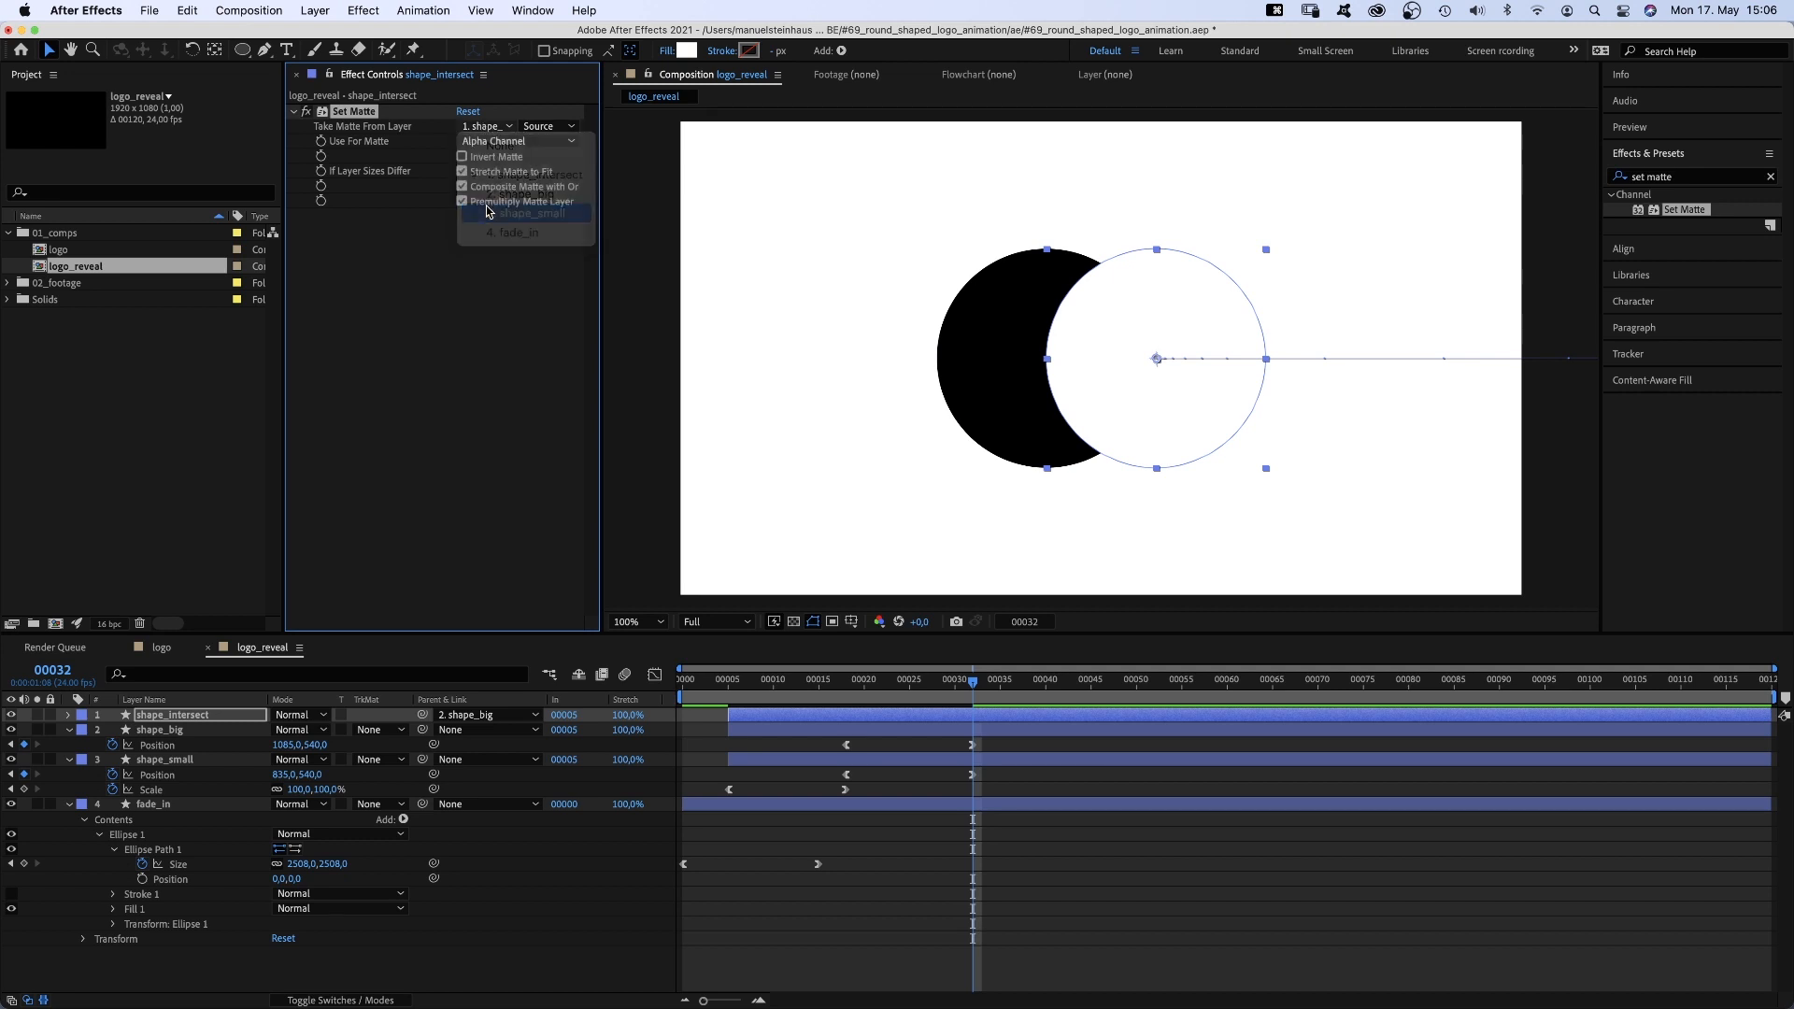
Preview the animation of the two overlapping circles with the white intersection
{"action": "key", "text": "0"}
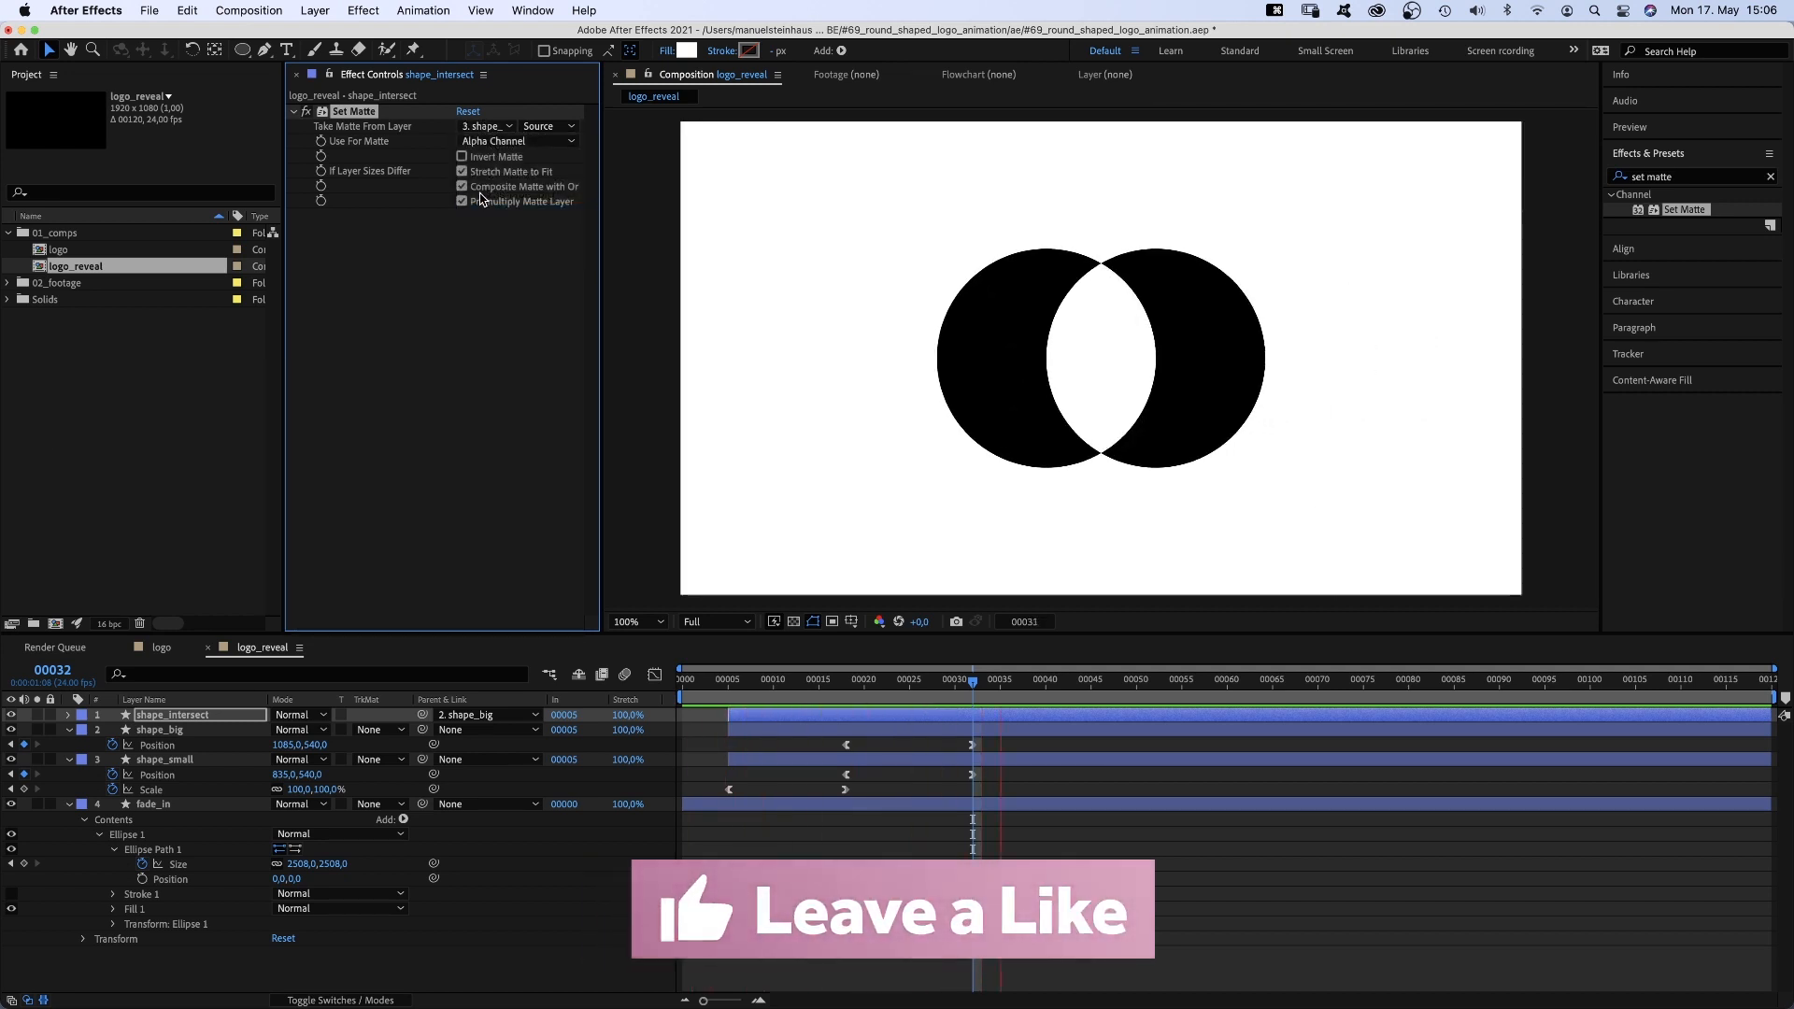
{"action": "key", "text": "0"}
{"action": "key", "text": "0"}
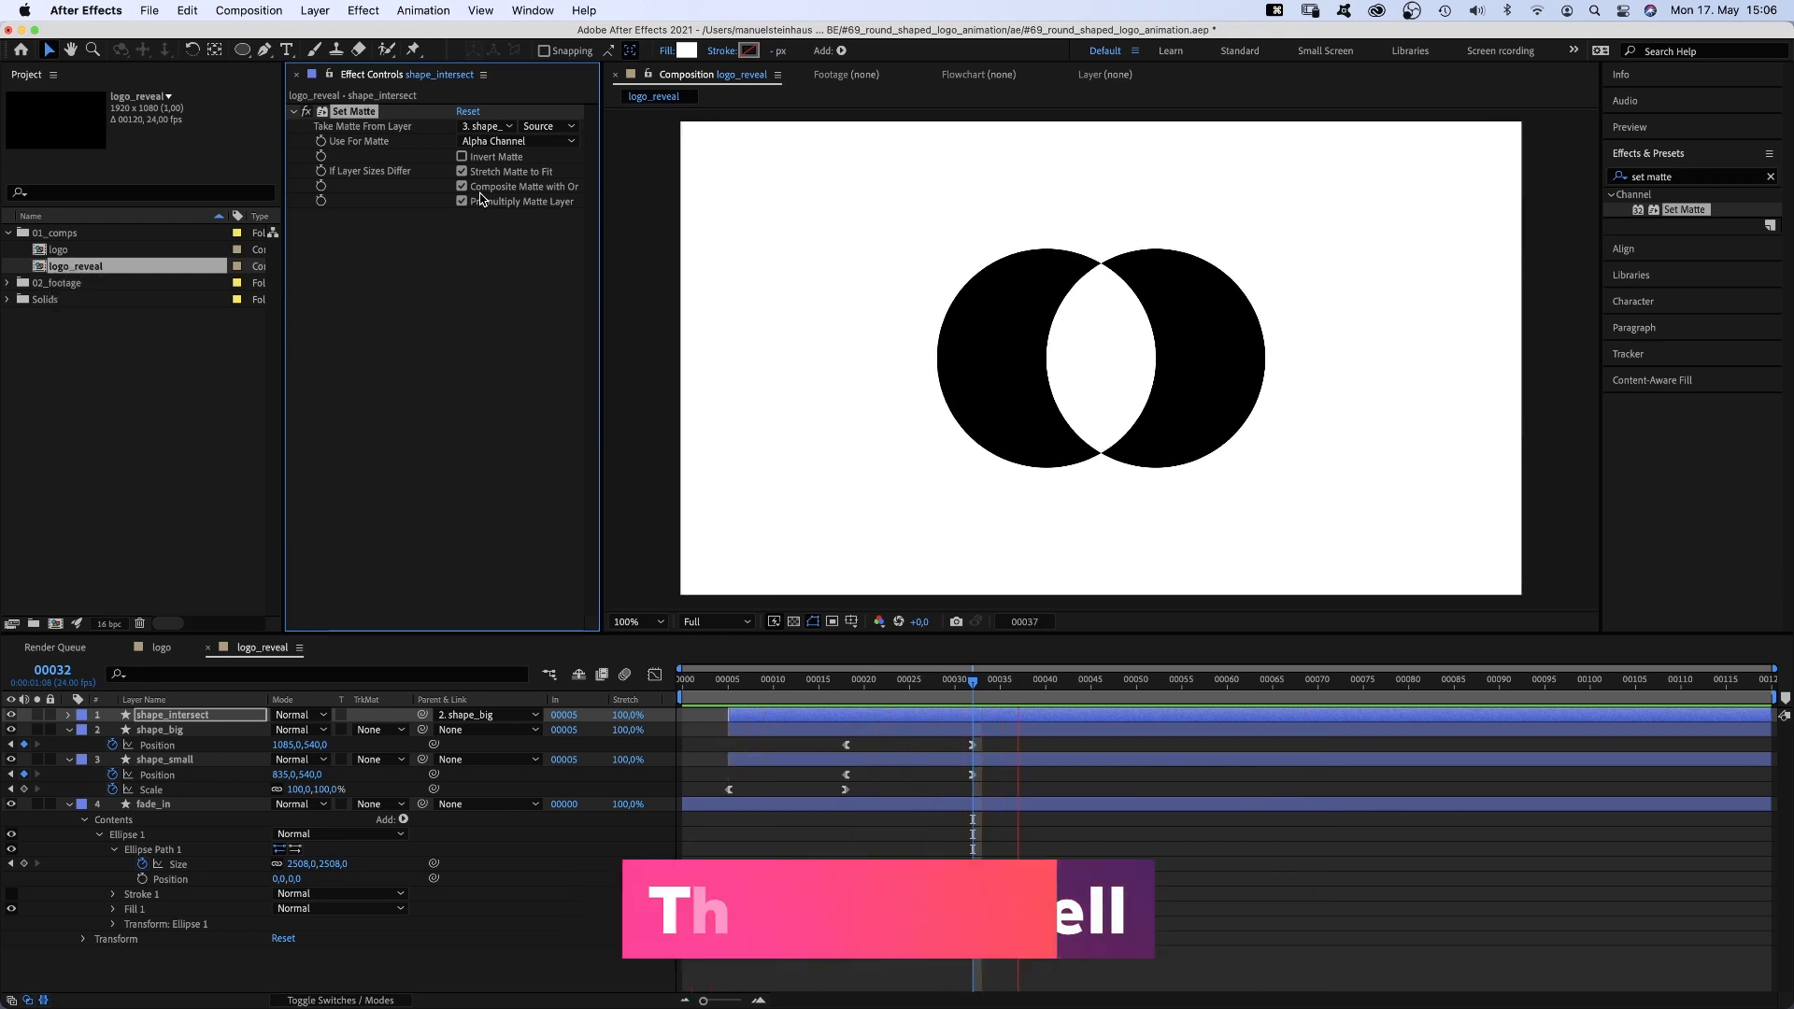
{"action": "key", "text": "0"}
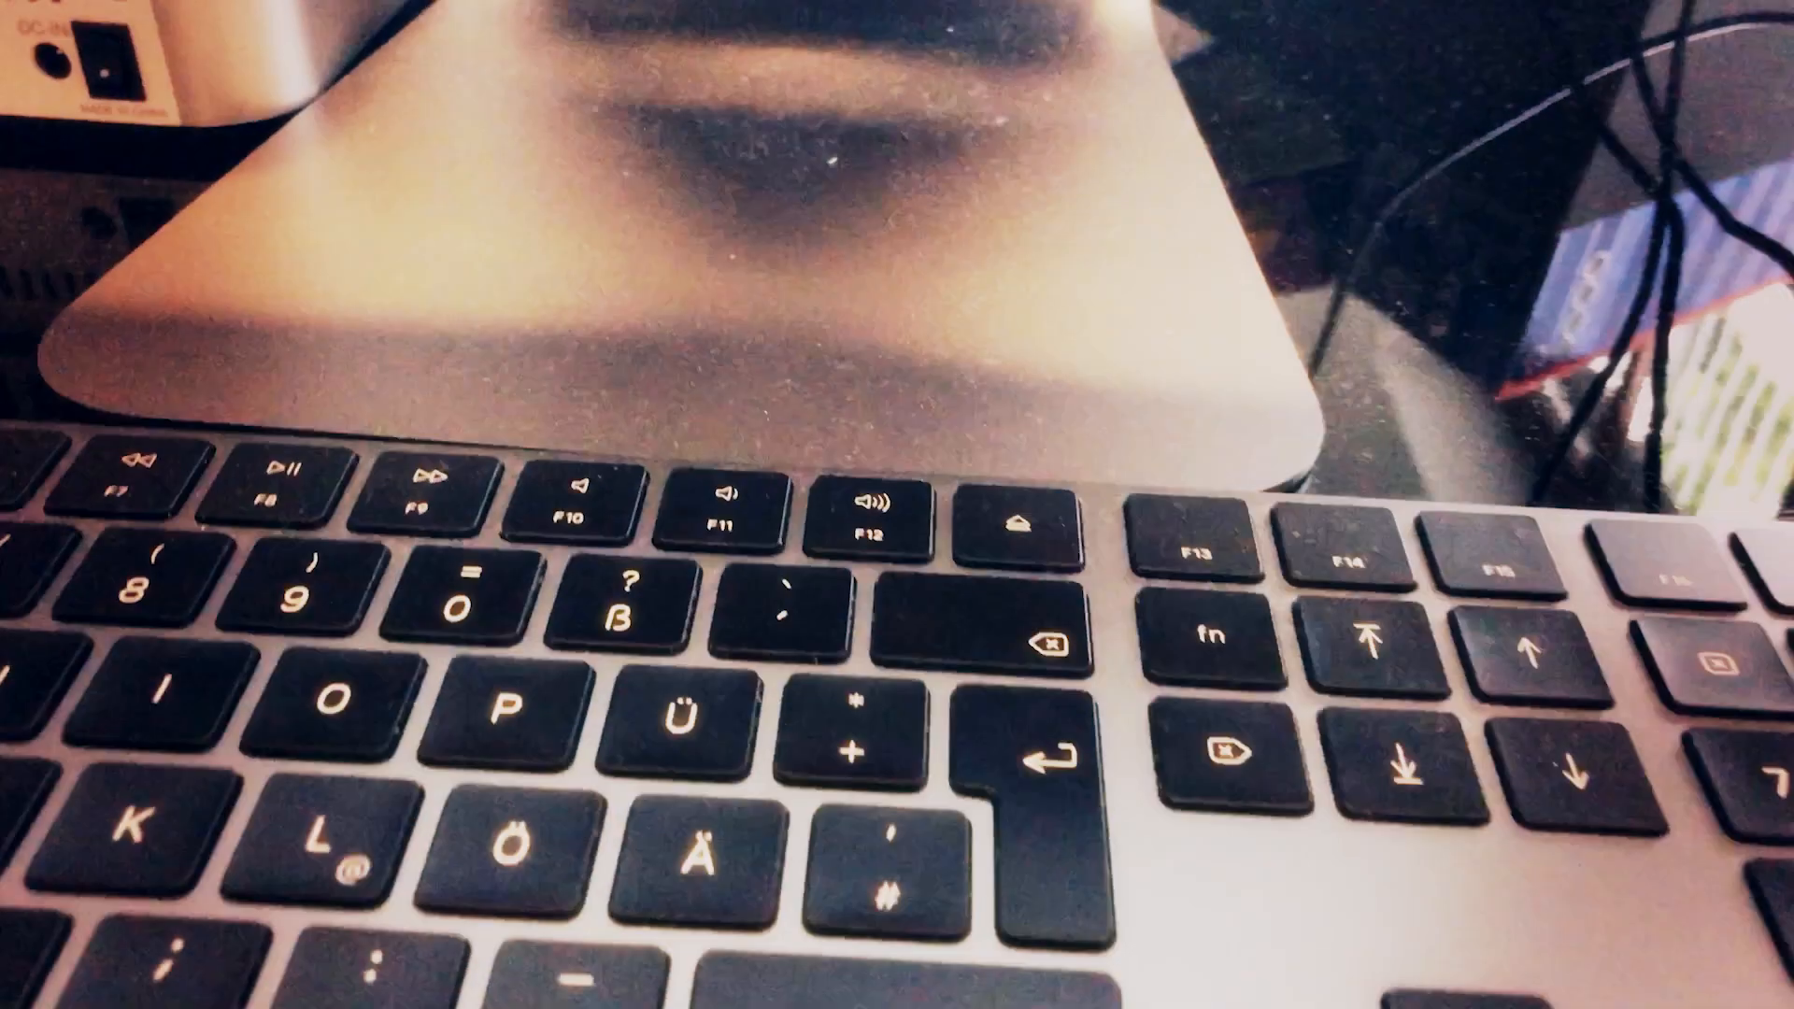
Collapse all layer properties and add a null object whose layer starts at frame 39
{"action": "key", "text": "super+grave"}
{"action": "left_click", "coordinate": [130, 858]}
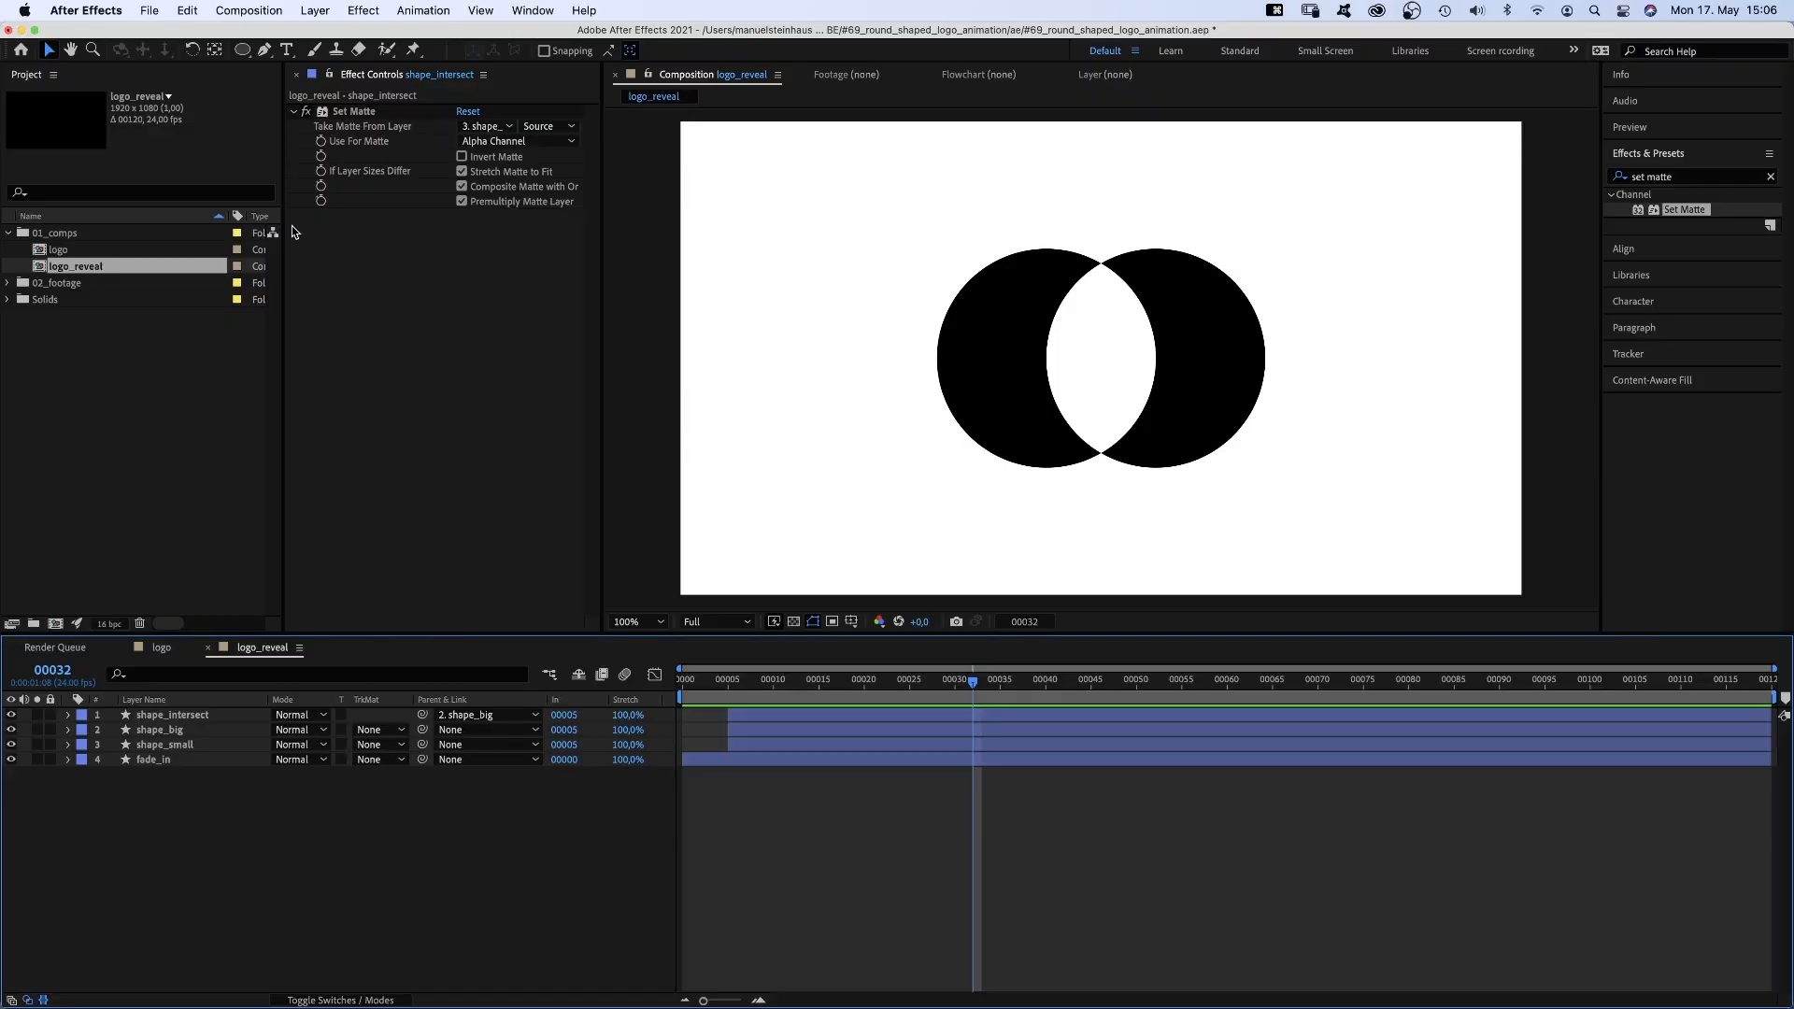
{"action": "left_click", "coordinate": [315, 10]}
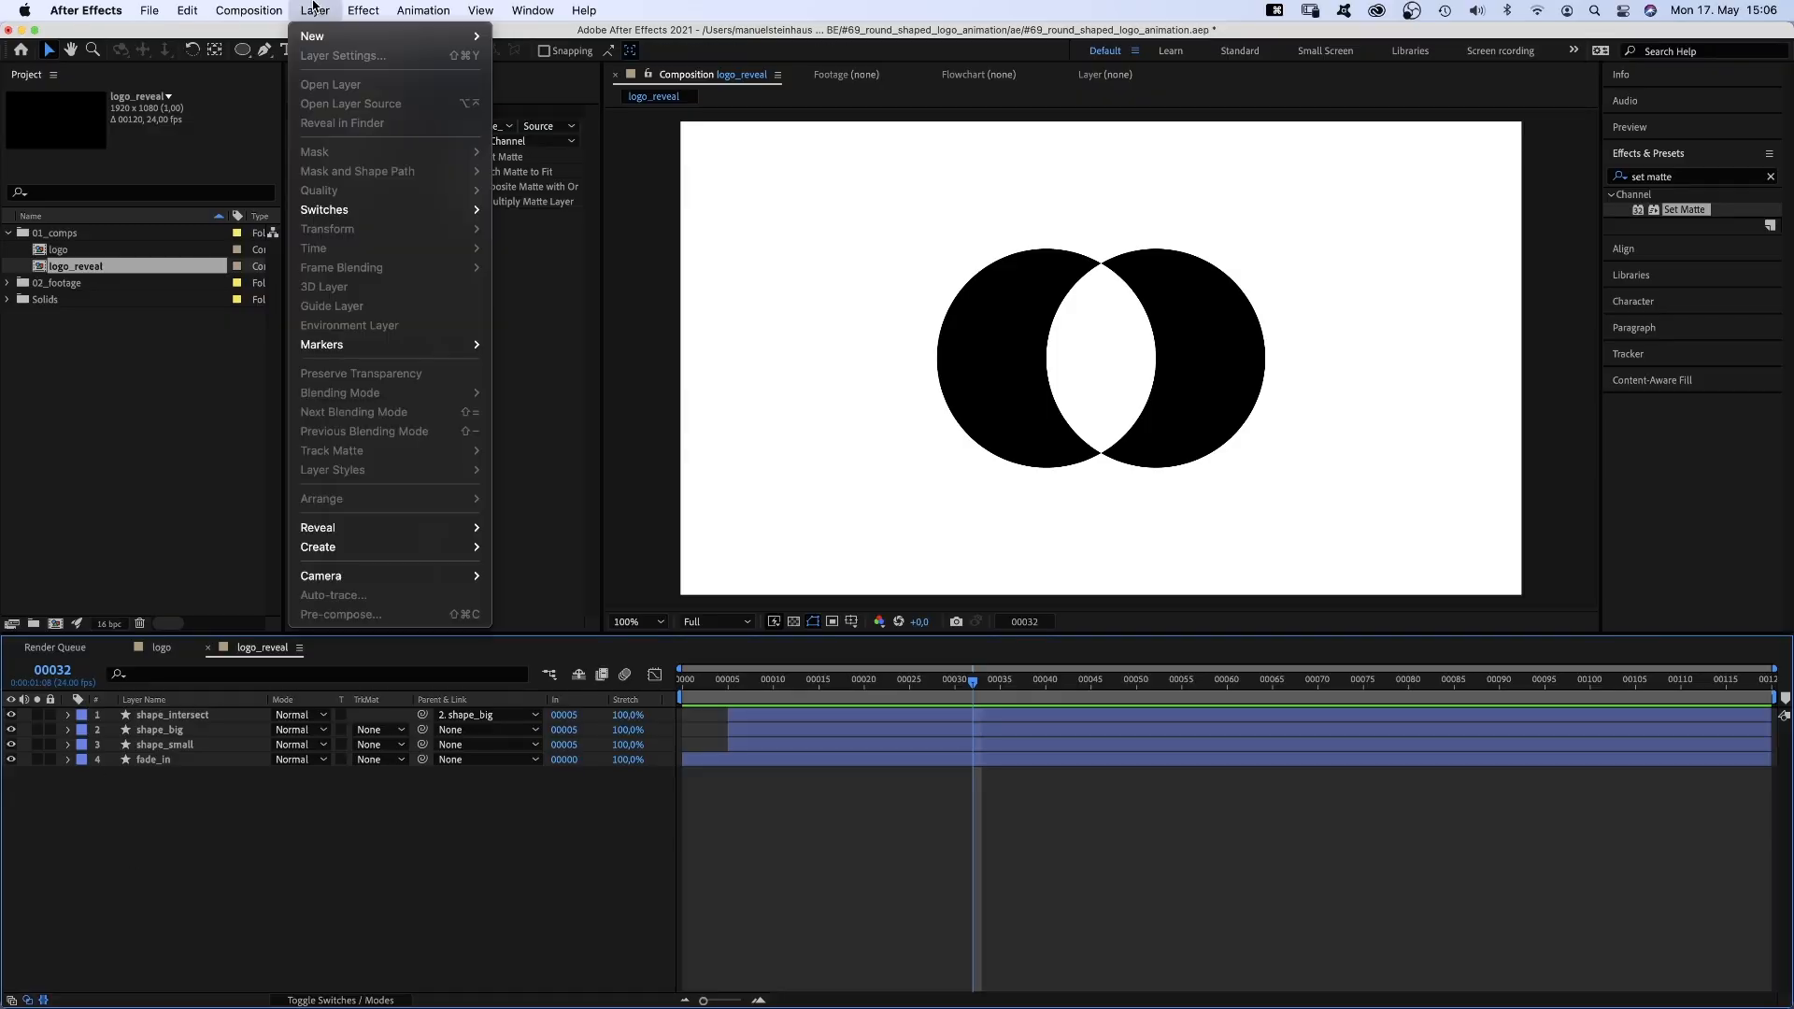
{"action": "mouse_move", "coordinate": [313, 38]}
{"action": "left_click", "coordinate": [595, 114]}
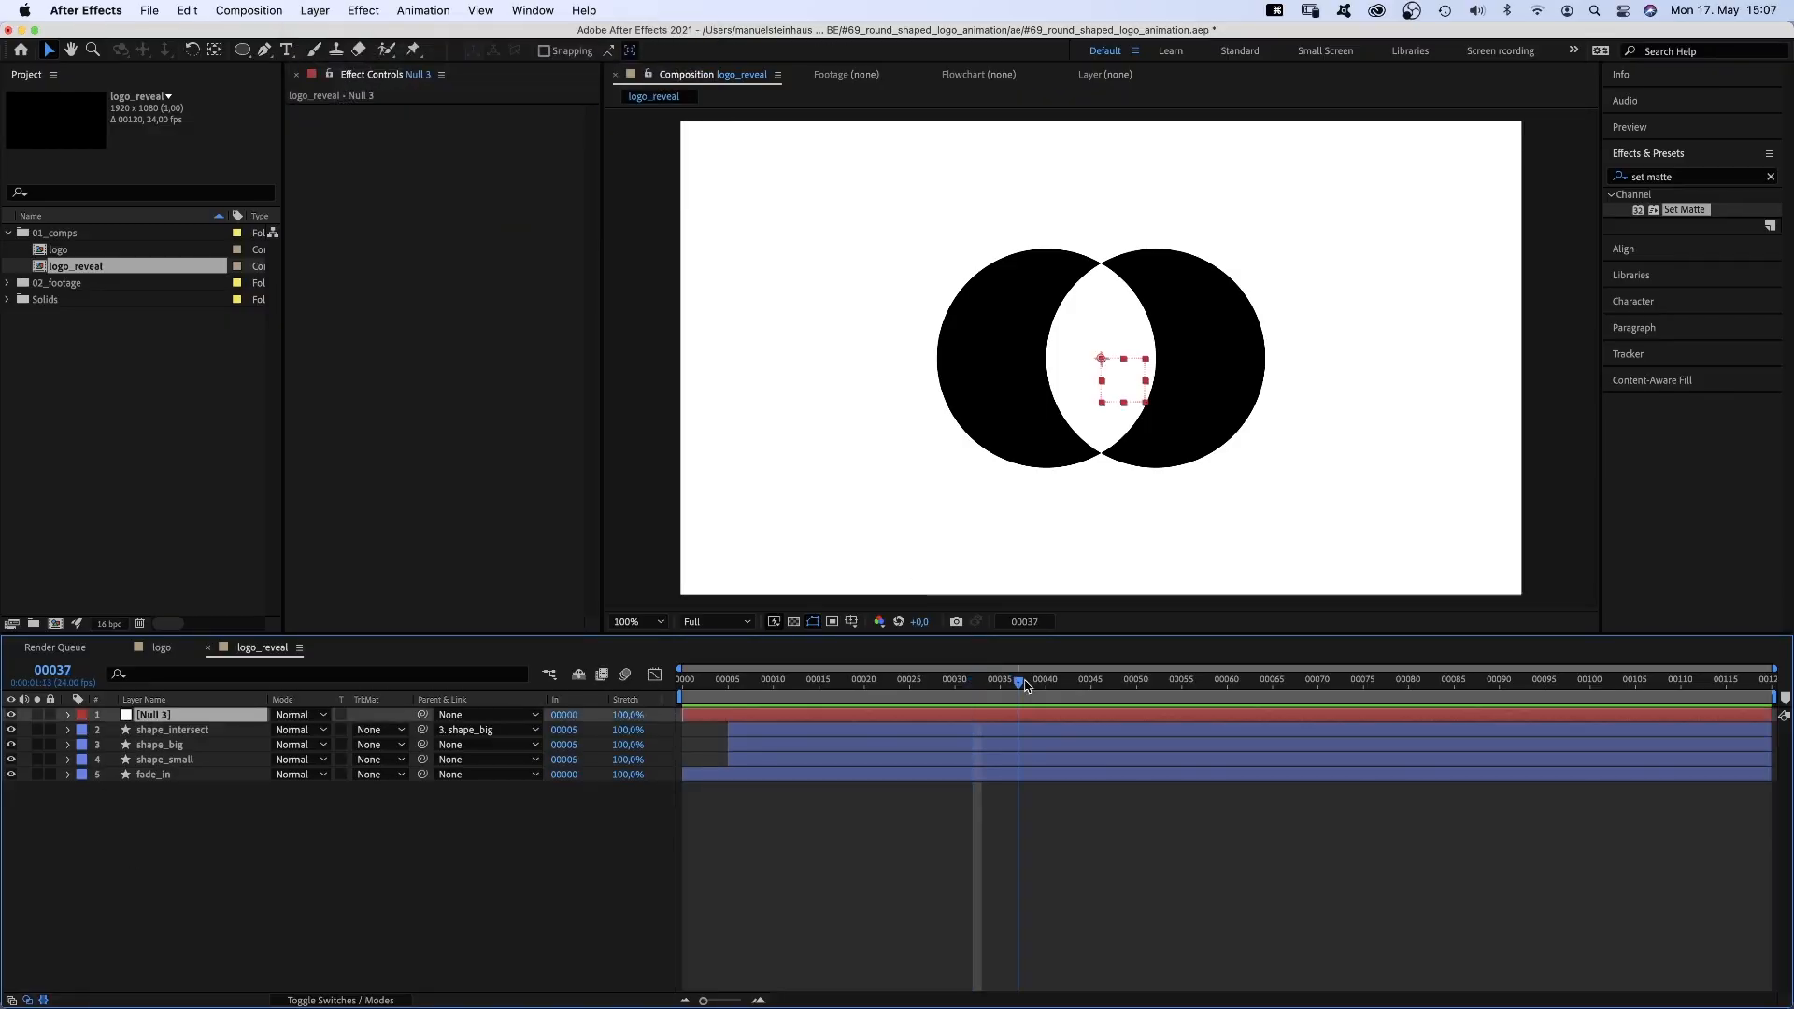
{"action": "left_click_drag", "start_coordinate": [1025, 681], "coordinate": [1038, 683]}
{"action": "left_click_drag", "start_coordinate": [680, 713], "coordinate": [1036, 719]}
Parent the shape_big and shape_small layers to the null object
{"action": "left_click", "coordinate": [176, 744]}
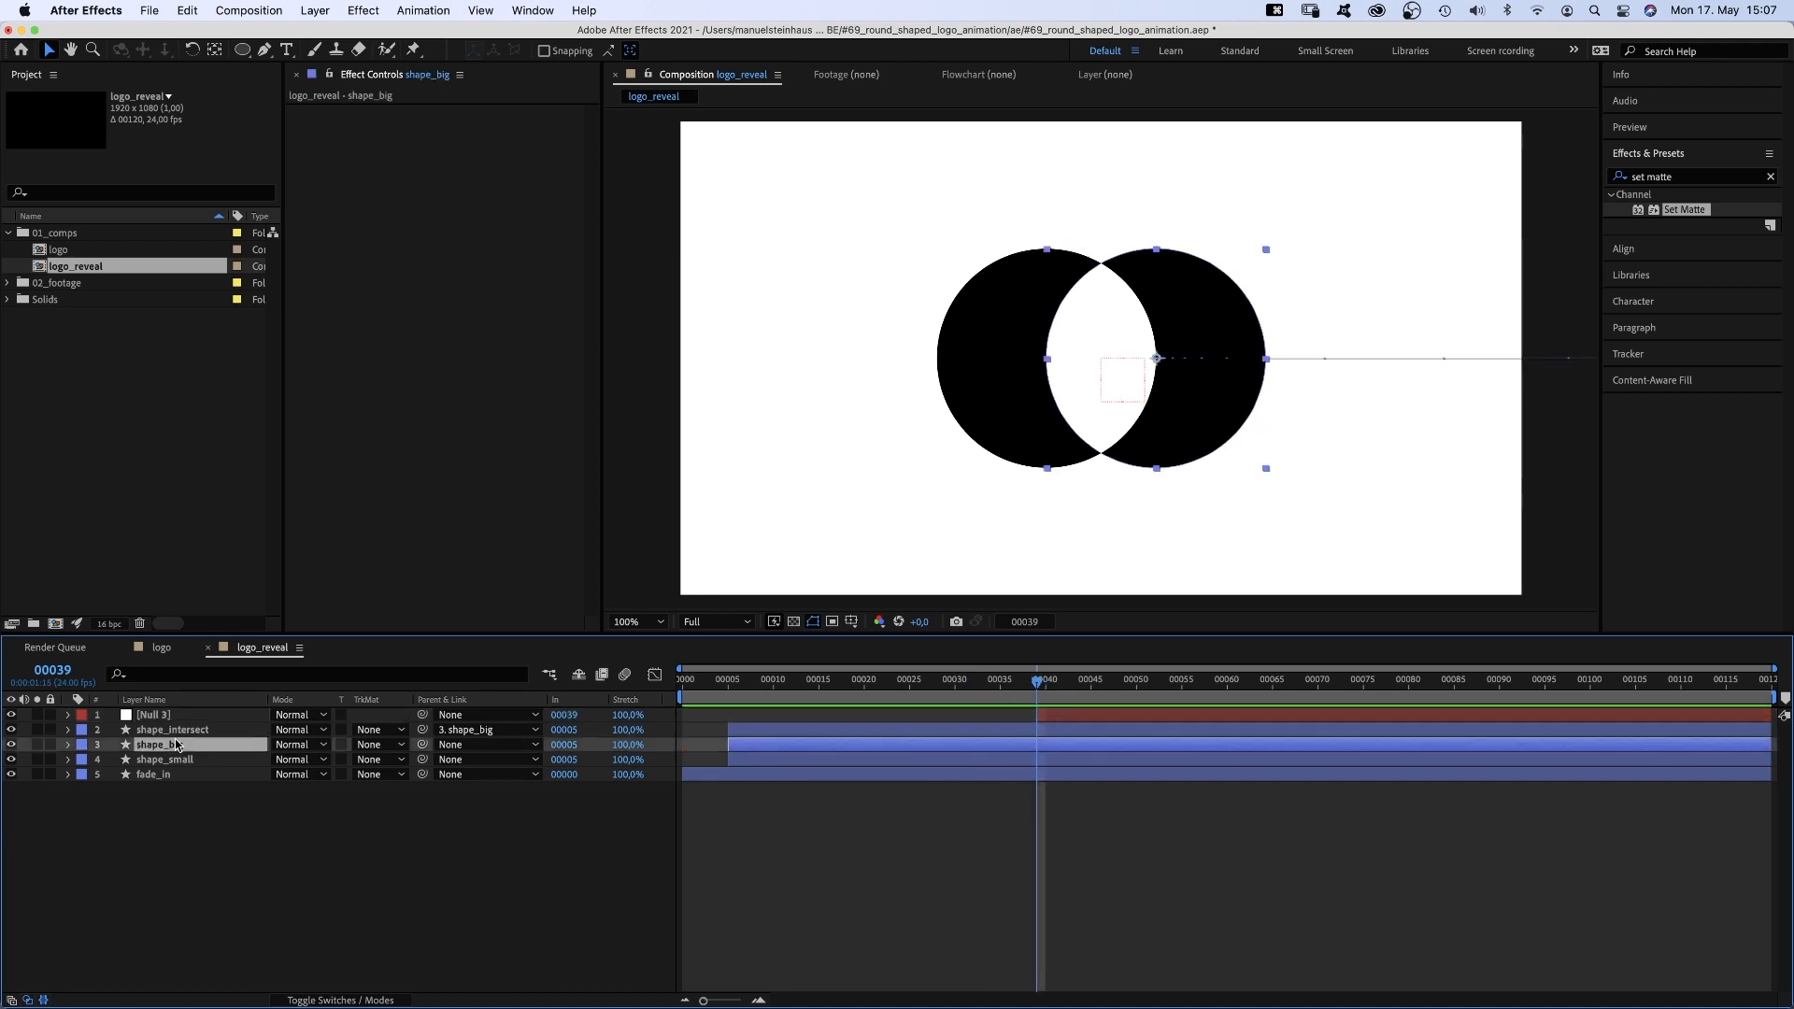
{"action": "left_click", "coordinate": [176, 759], "text": "shift"}
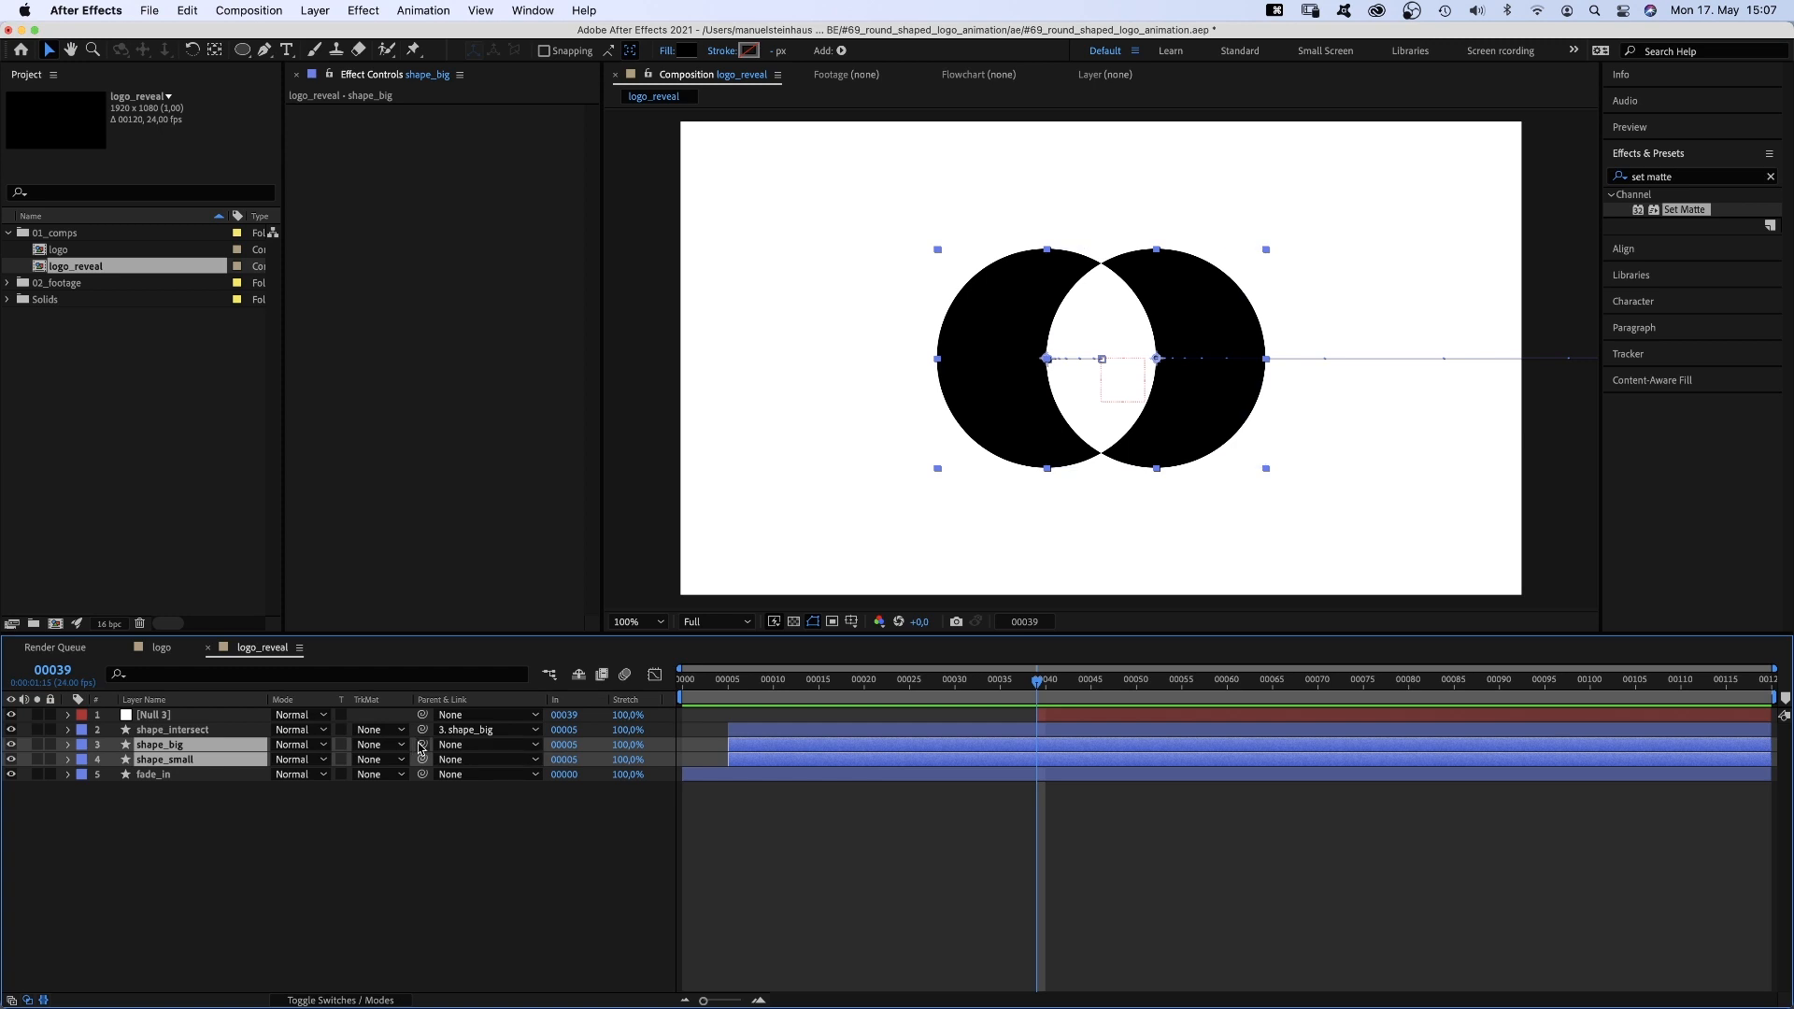
{"action": "left_click_drag", "start_coordinate": [294, 740], "coordinate": [187, 718]}
Keyframe the null object's rotation from 0° at frame 39 to 90° at frame 46
{"action": "left_click", "coordinate": [187, 717]}
{"action": "key", "text": "r"}
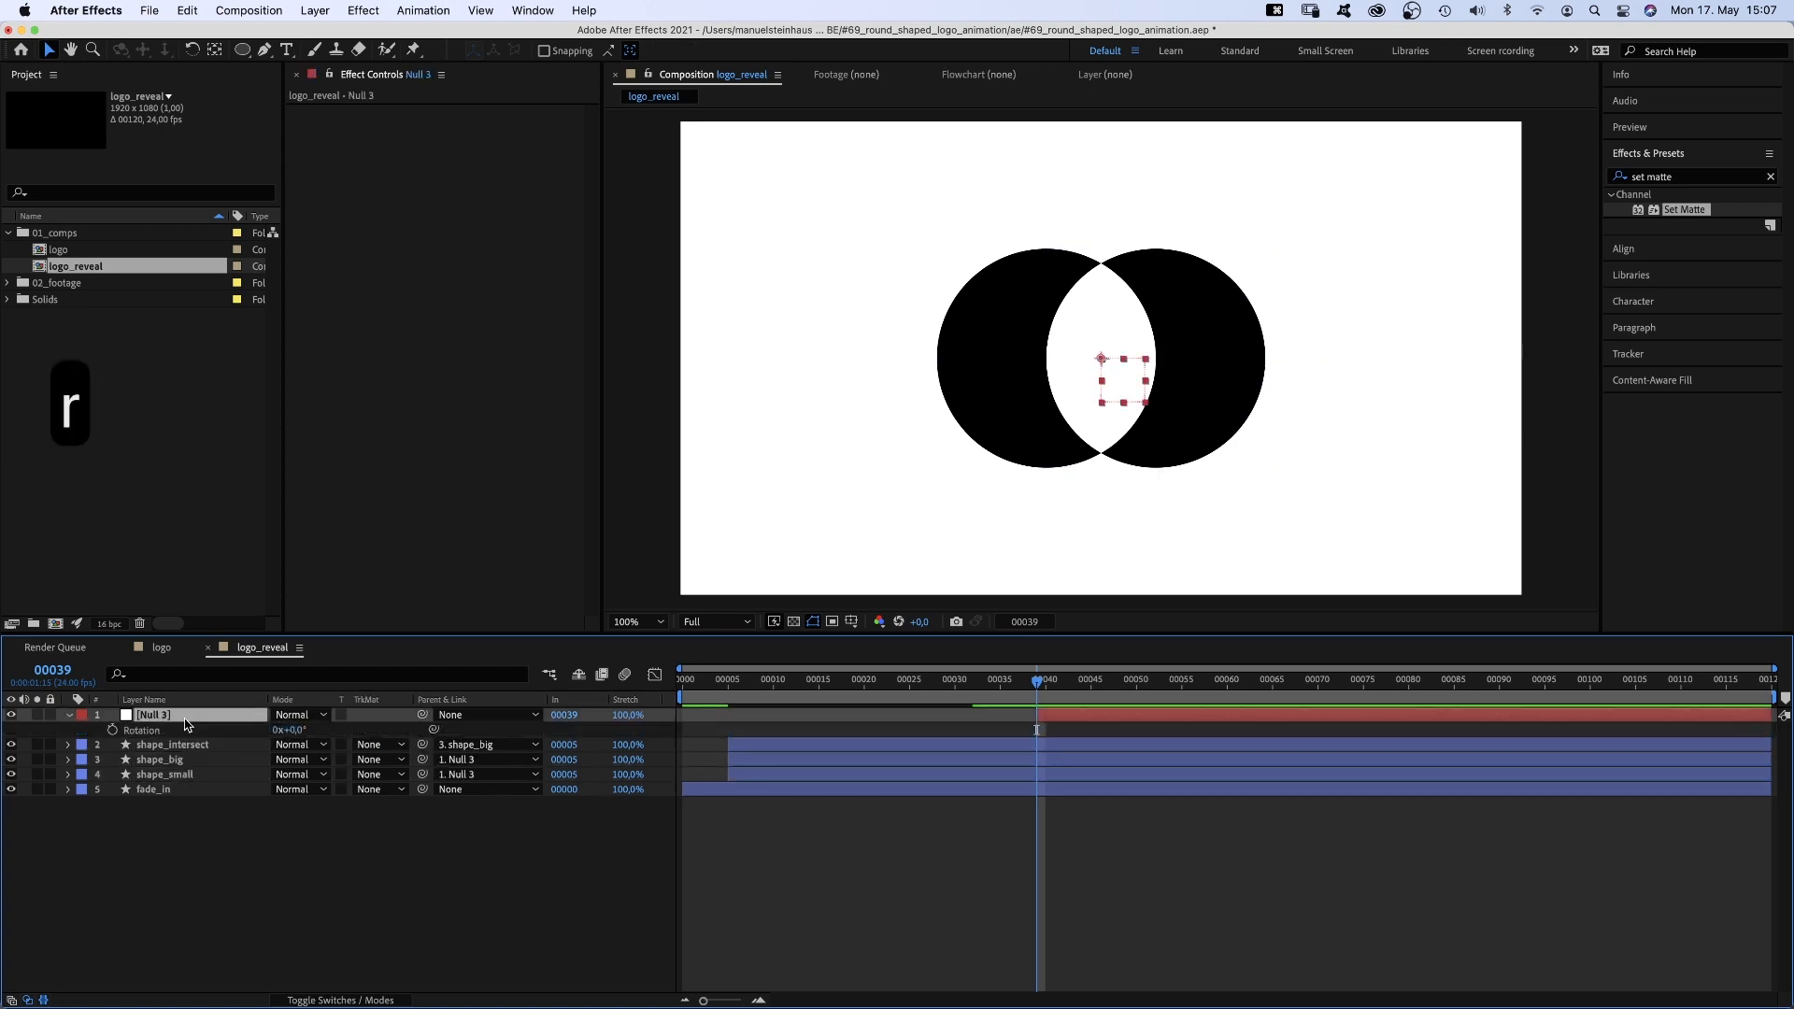
{"action": "left_click", "coordinate": [112, 730]}
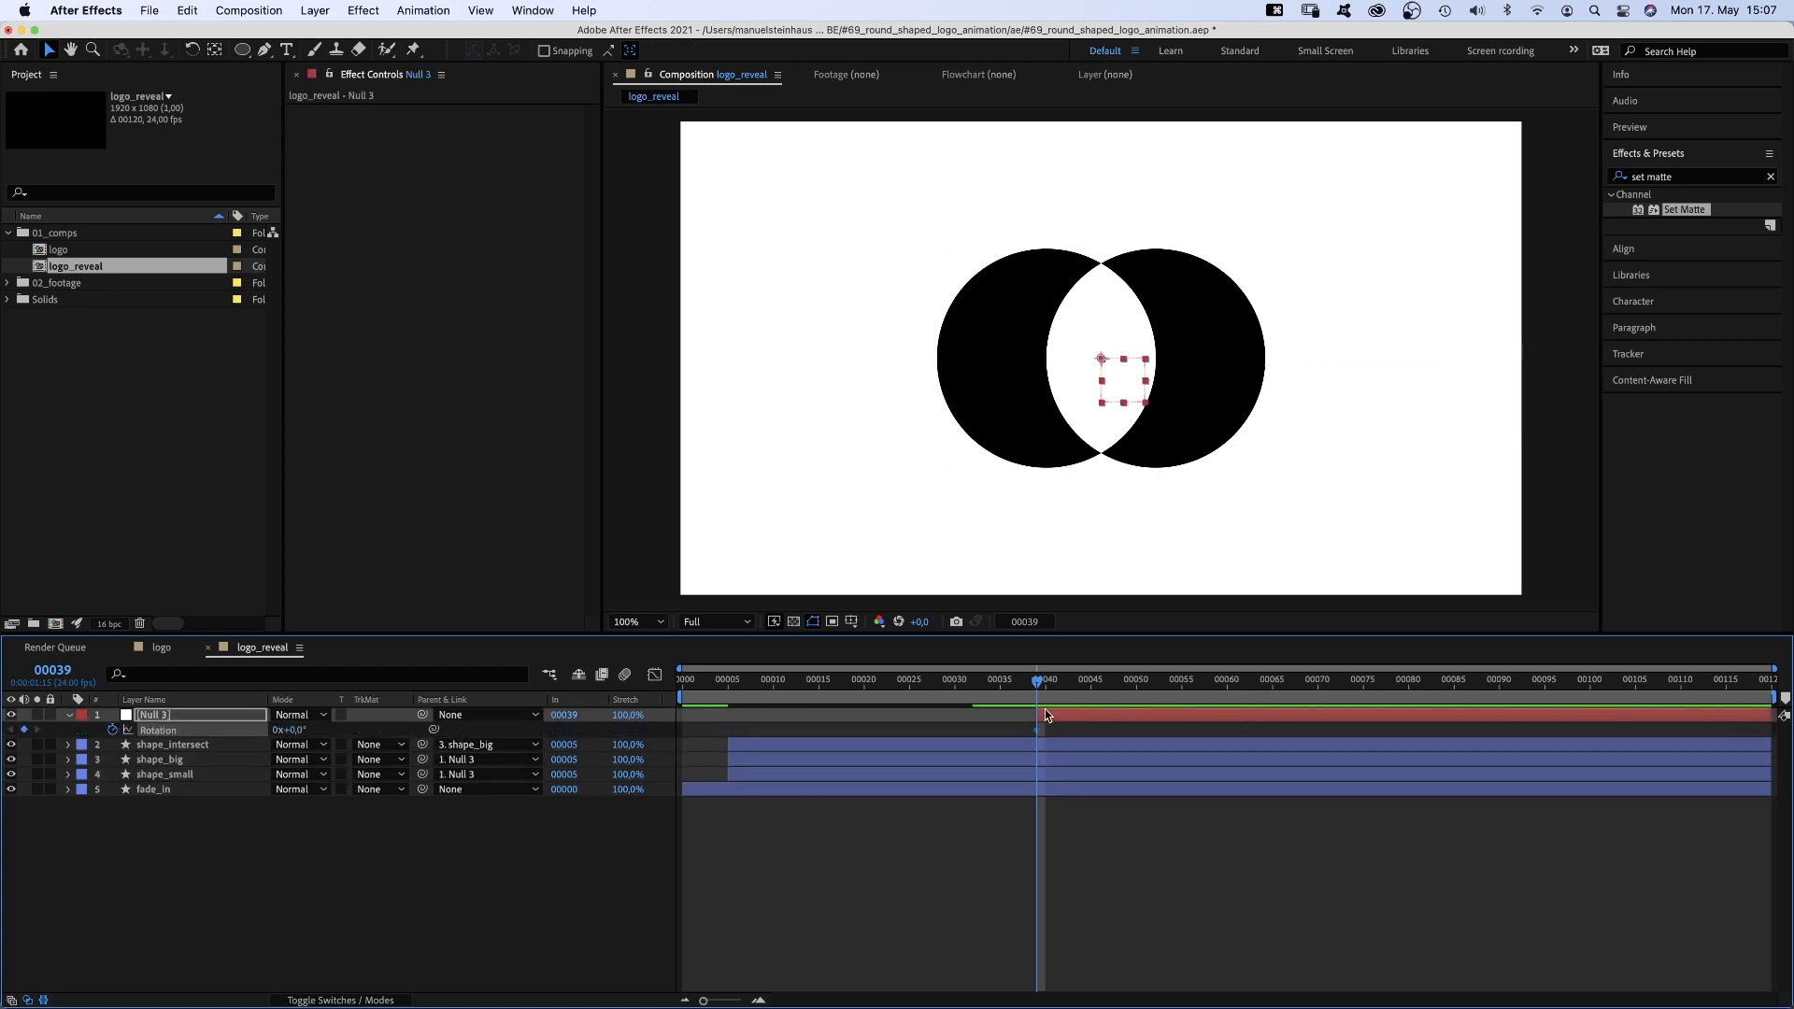
{"action": "left_click_drag", "start_coordinate": [1059, 687], "coordinate": [1100, 683]}
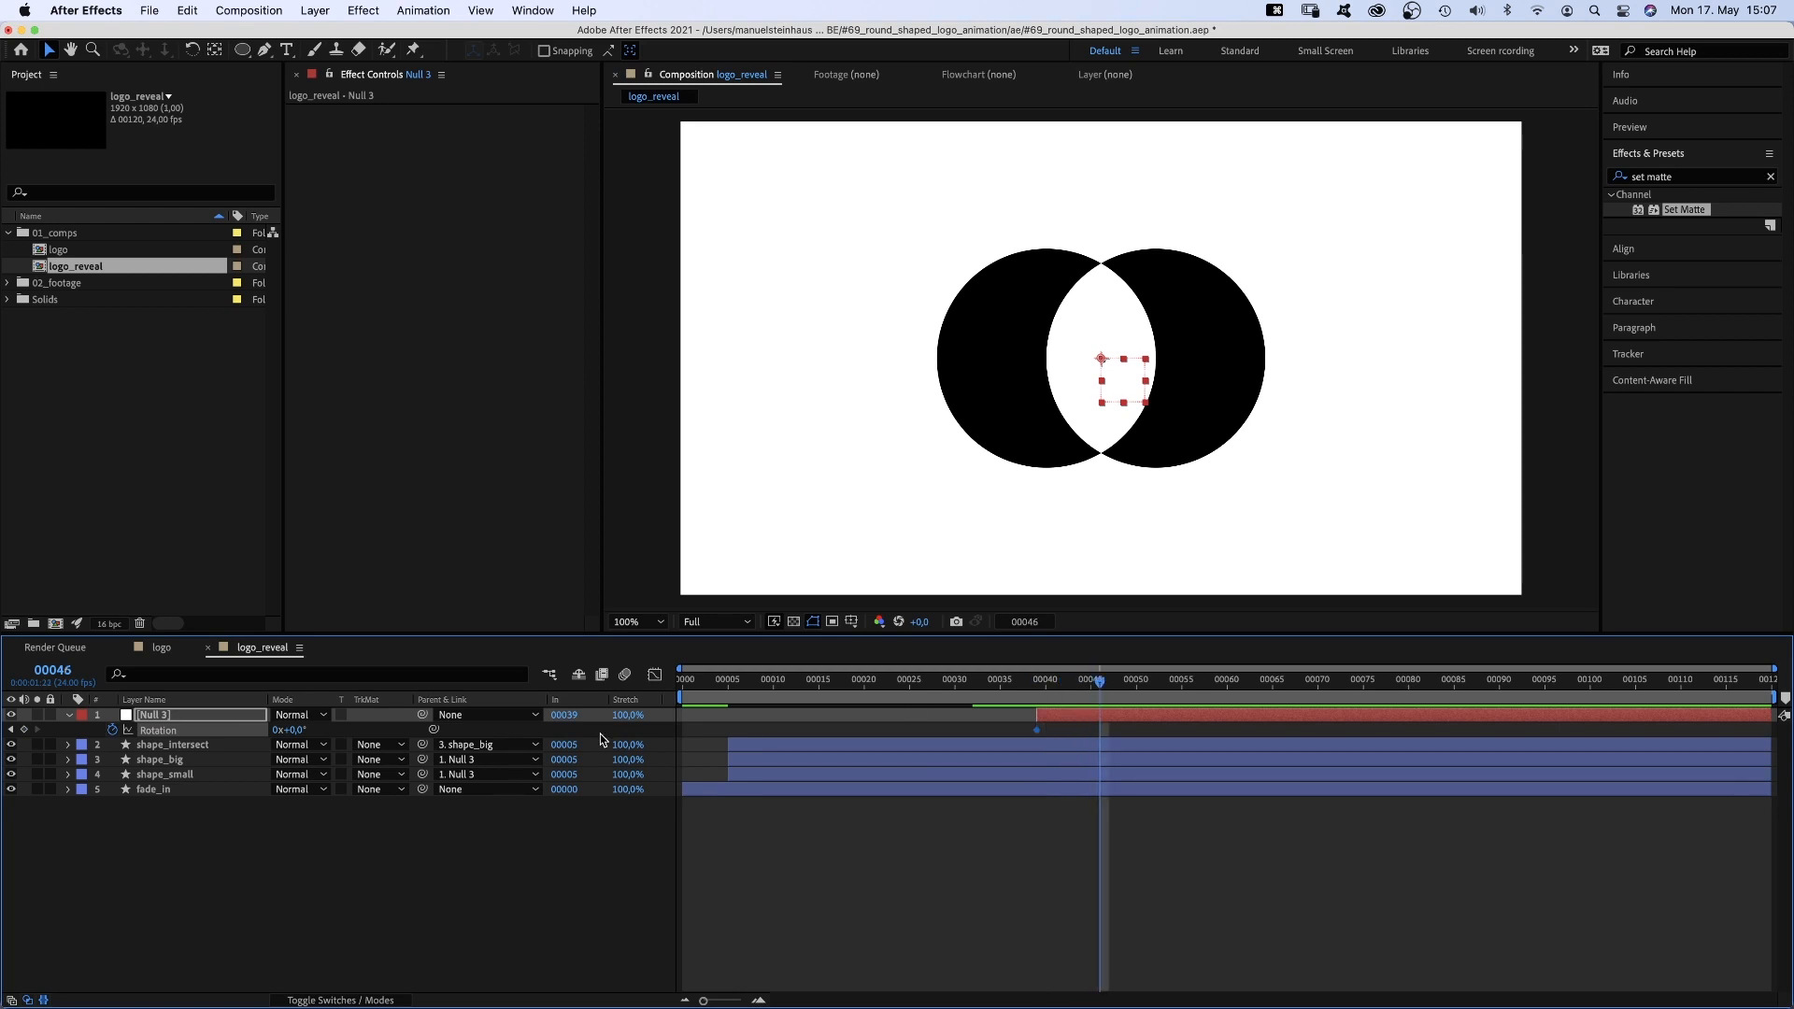
{"action": "type", "text": "90"}
{"action": "key", "text": "Return"}
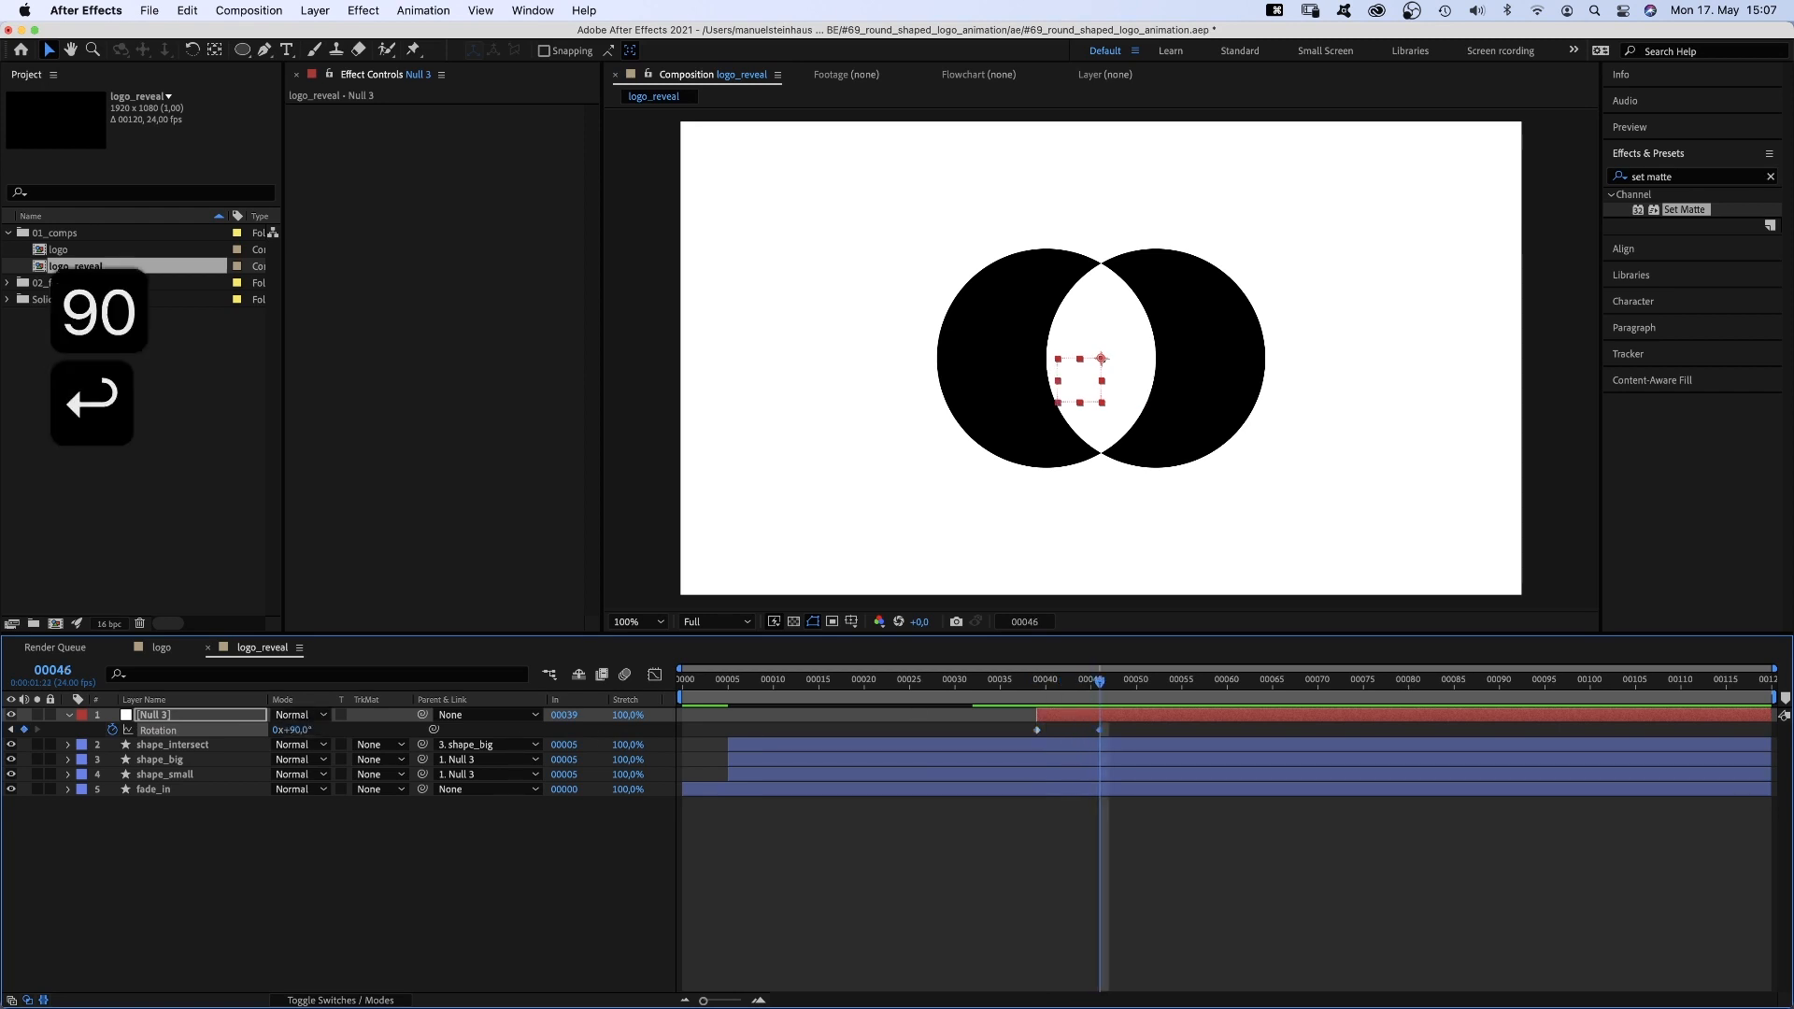
At frame 39, add position and scale keyframes to shape_big and a position keyframe to shape_small
{"action": "left_click", "coordinate": [161, 759]}
{"action": "left_click", "coordinate": [165, 775], "text": "shift"}
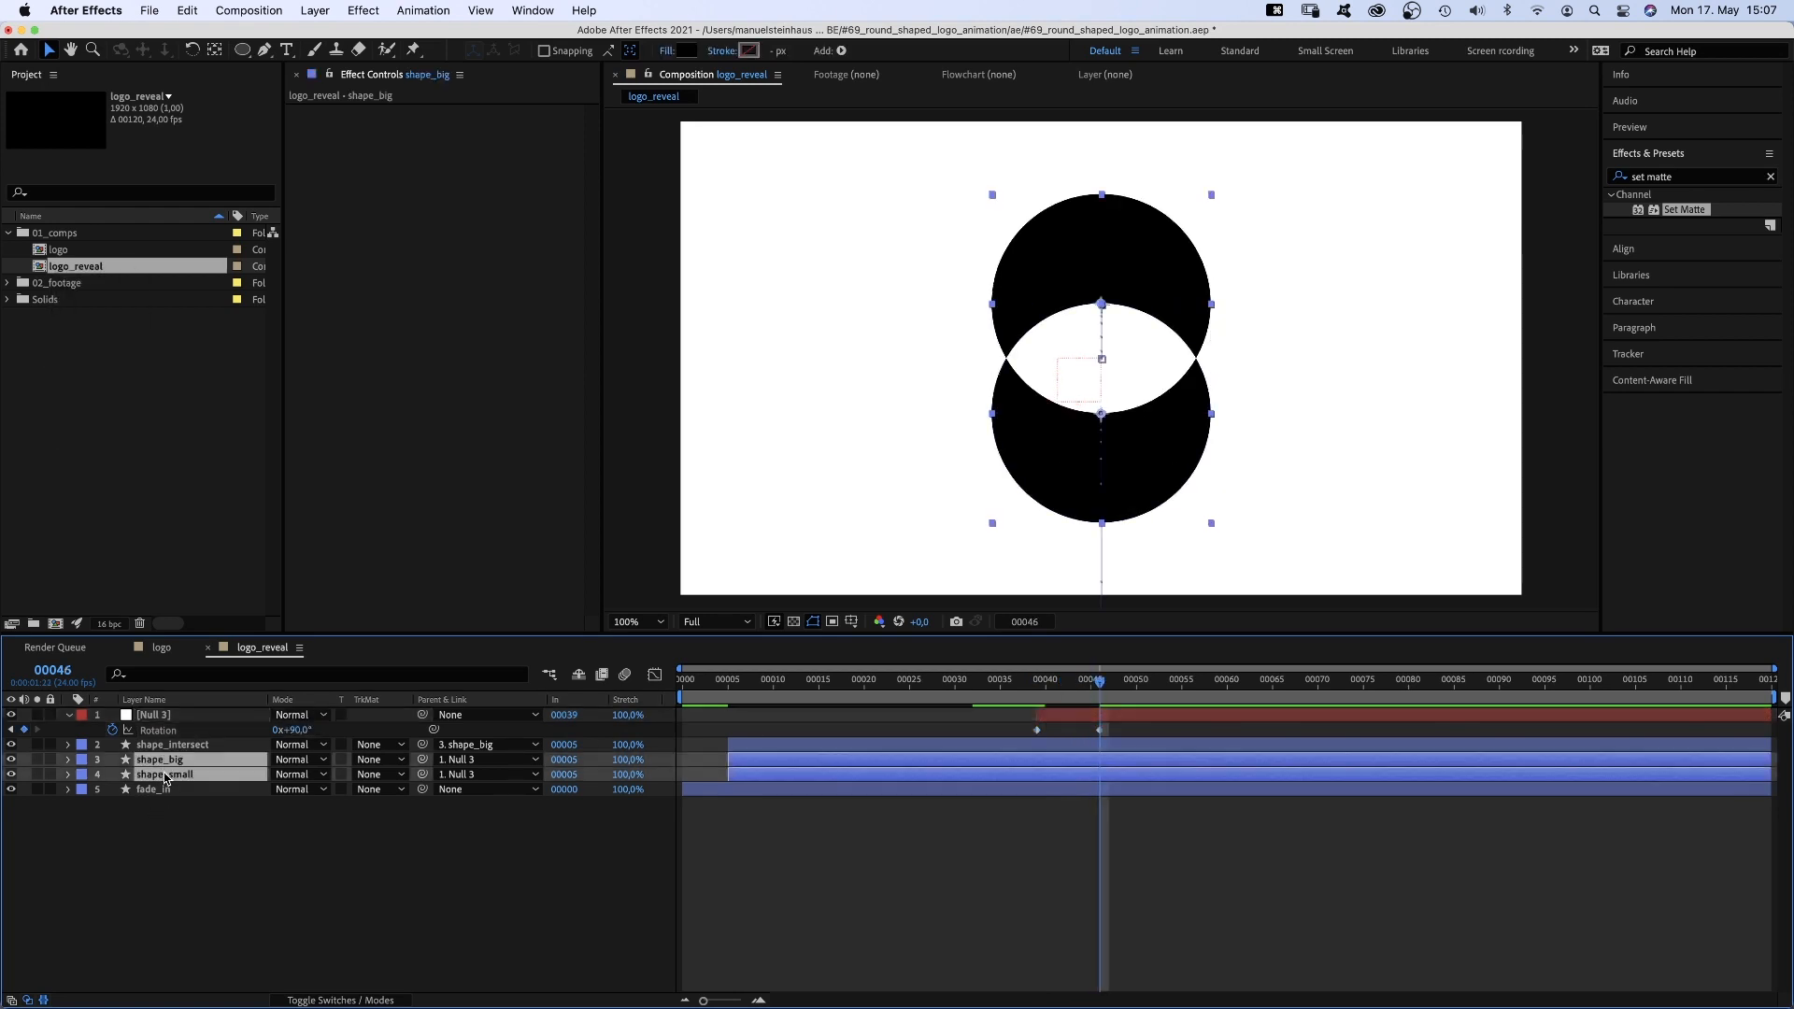
{"action": "key", "text": "p"}
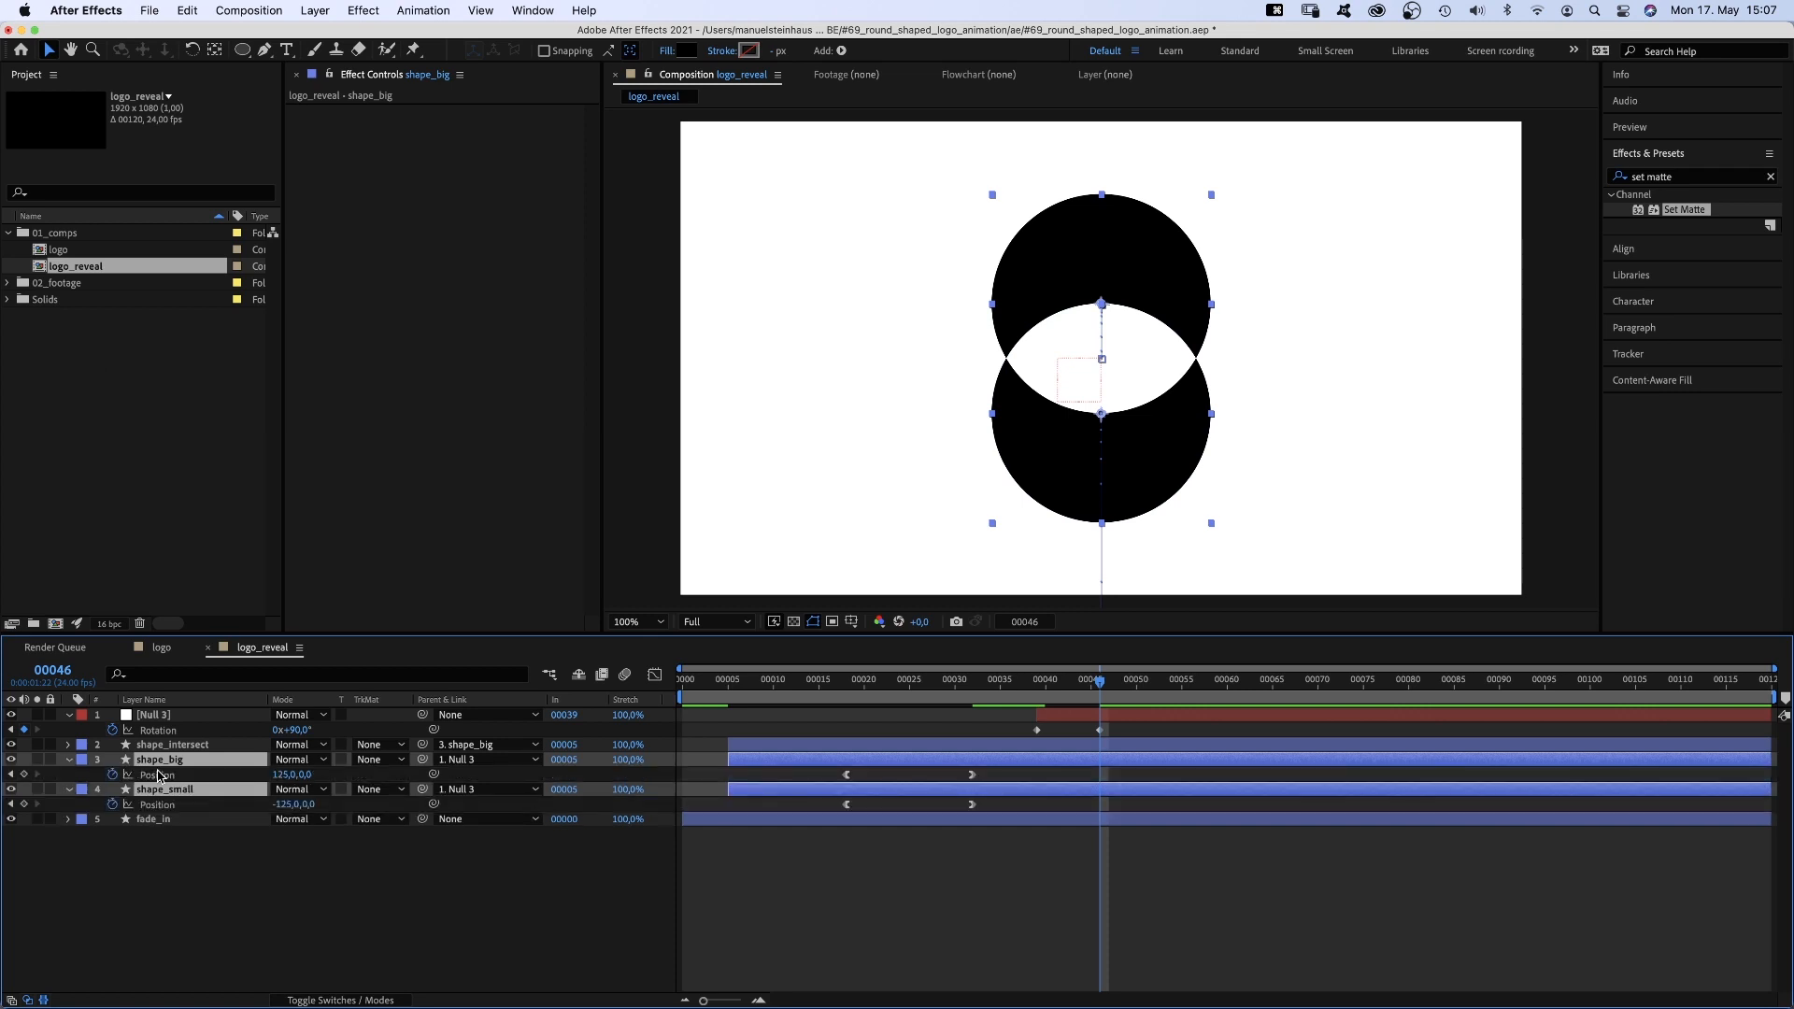
{"action": "left_click", "coordinate": [180, 911]}
{"action": "left_click", "coordinate": [173, 760]}
{"action": "key", "text": "shift+s"}
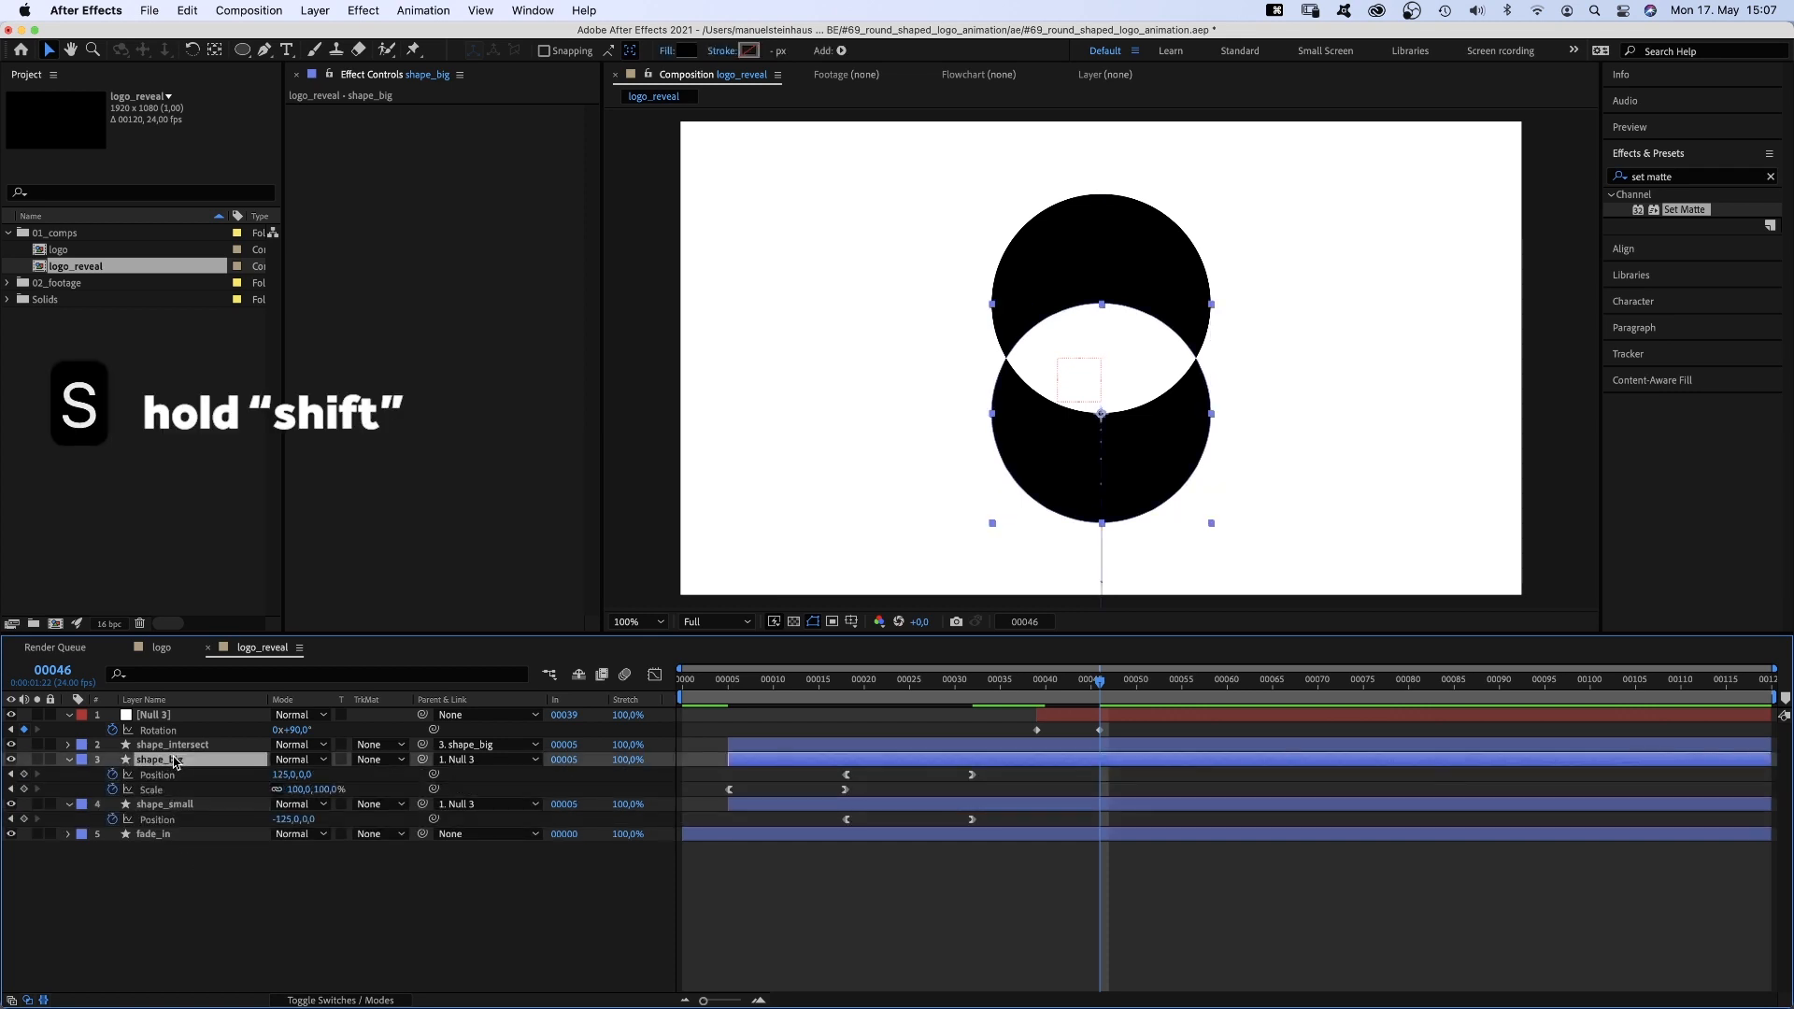
{"action": "key", "text": "super+z"}
{"action": "left_click_drag", "start_coordinate": [1099, 686], "coordinate": [1040, 707]}
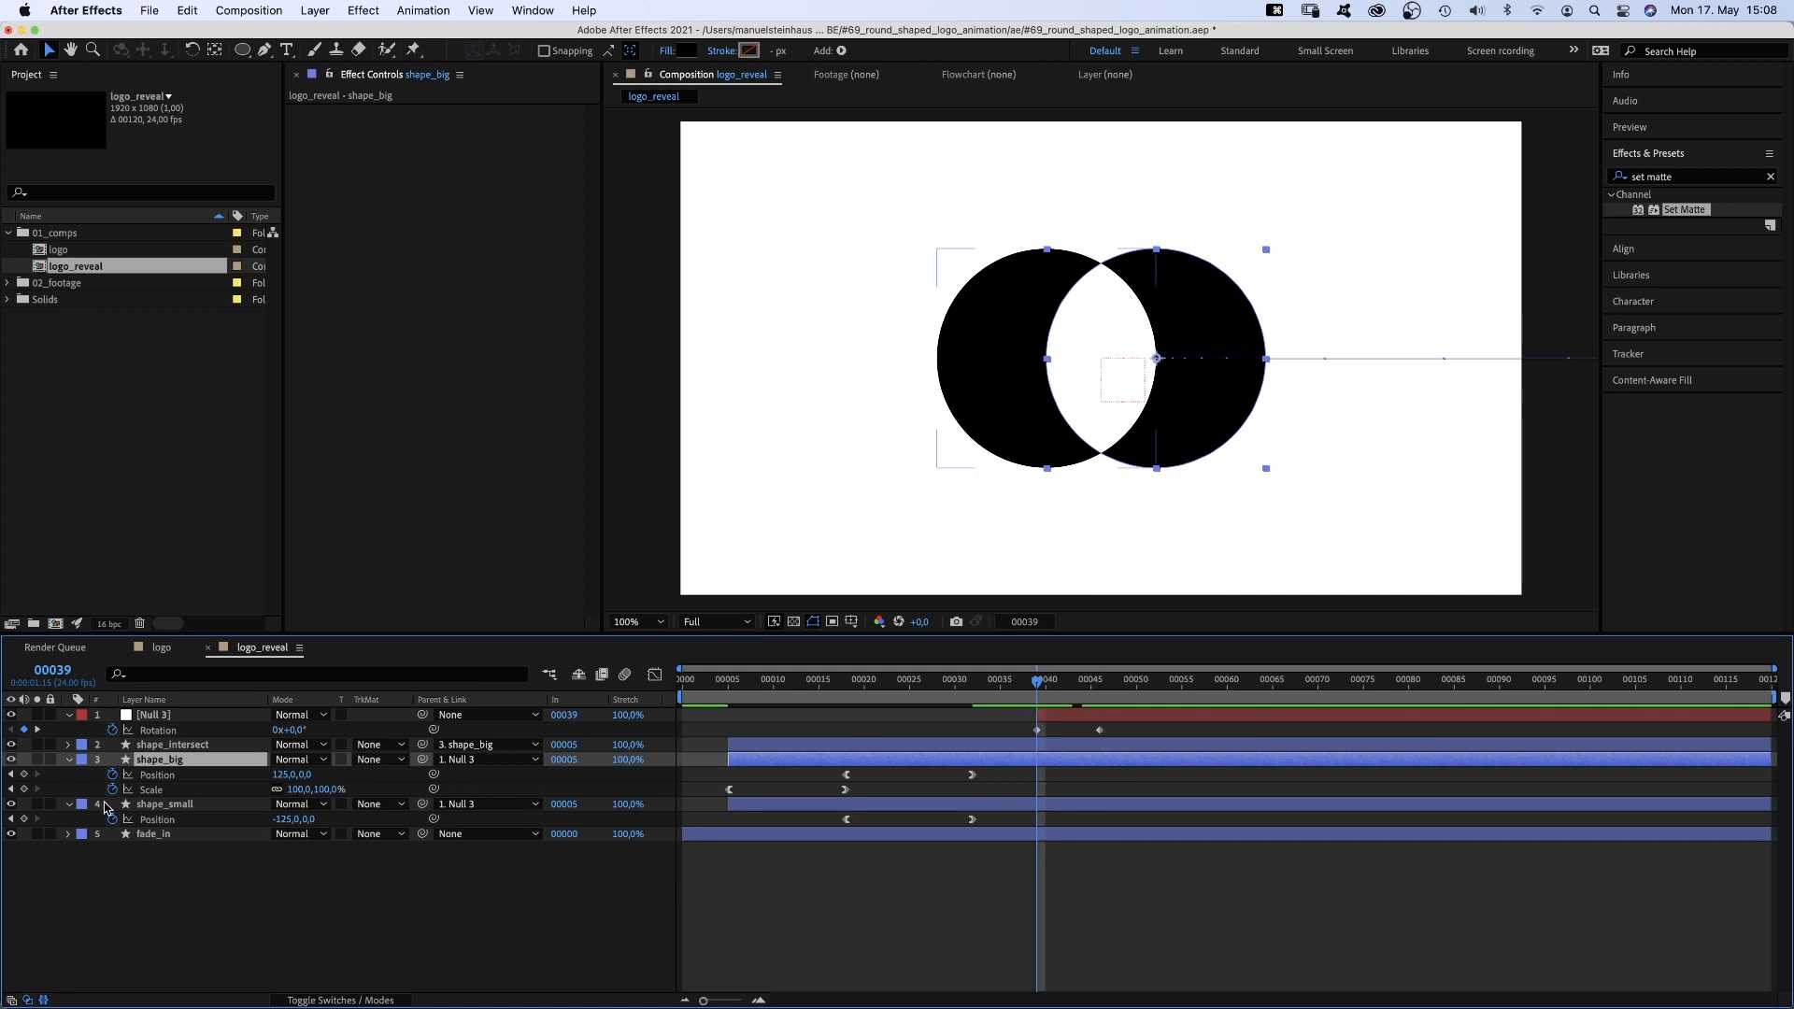
{"action": "left_click", "coordinate": [24, 775]}
{"action": "left_click", "coordinate": [24, 789]}
{"action": "left_click", "coordinate": [24, 819]}
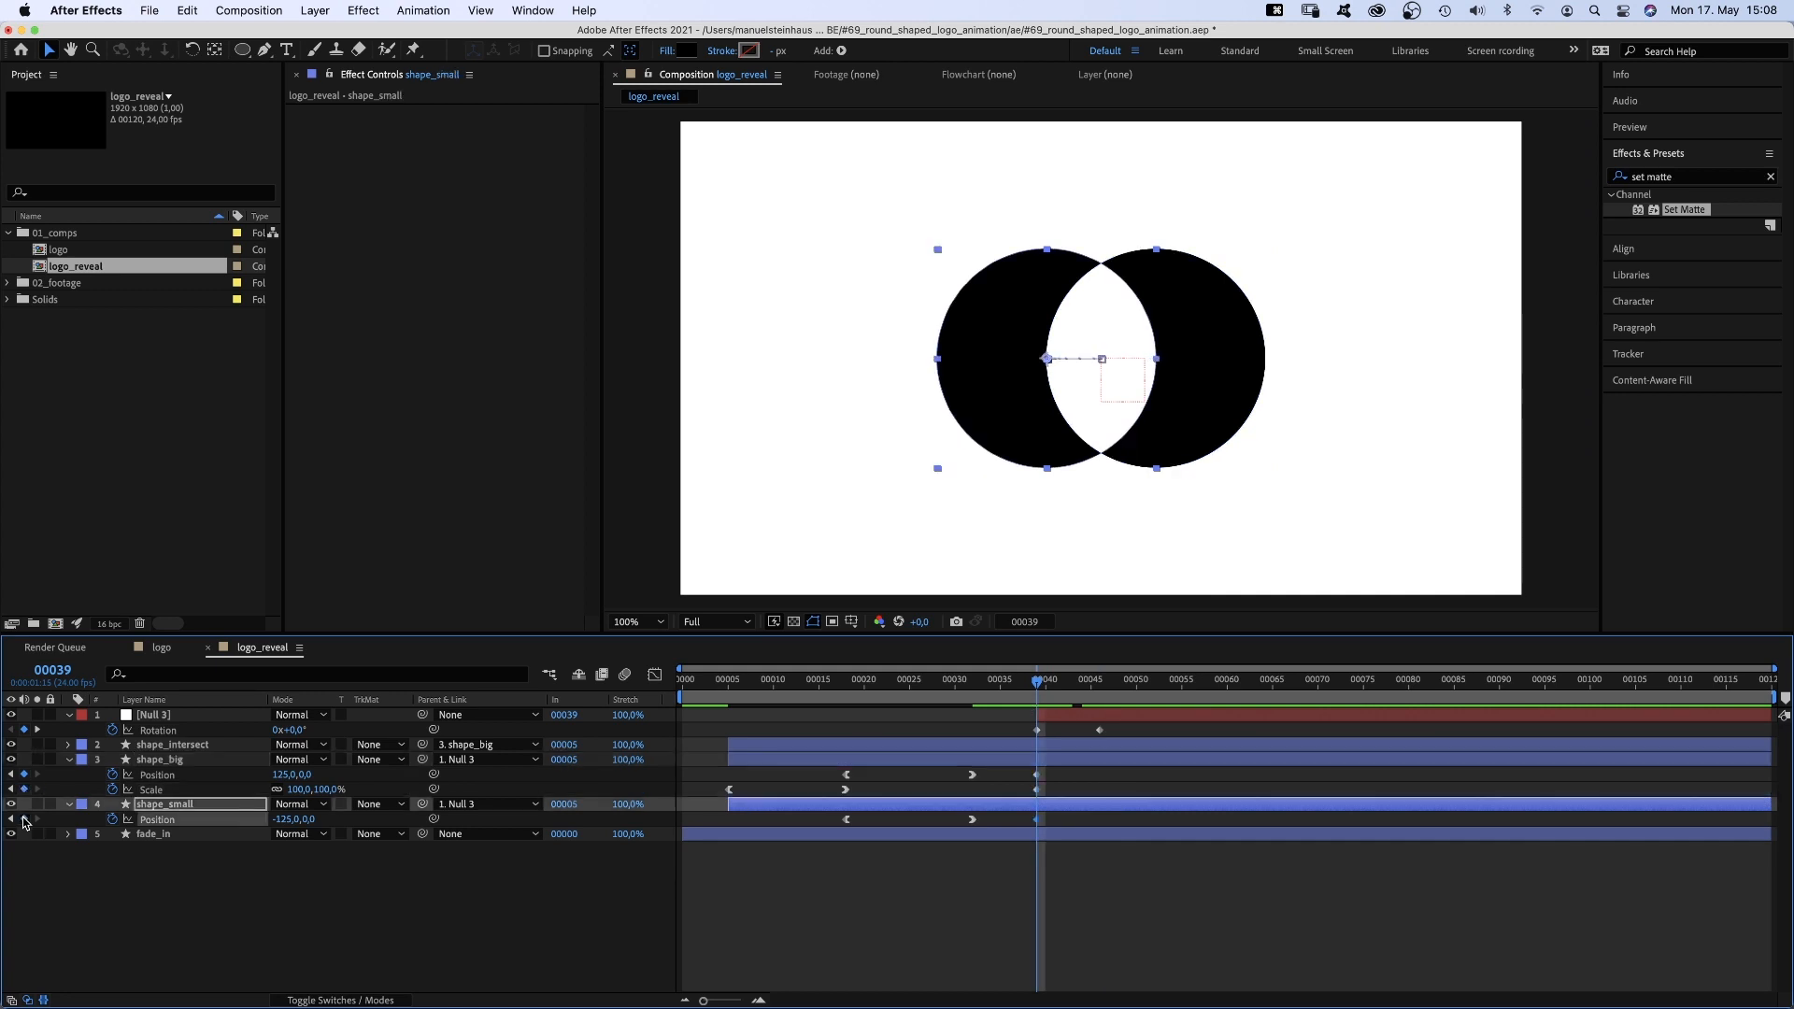
At frame 46, set the X position of shape_big to 540 and the X position of shape_small to -540
{"action": "left_click_drag", "start_coordinate": [1037, 682], "coordinate": [1100, 687]}
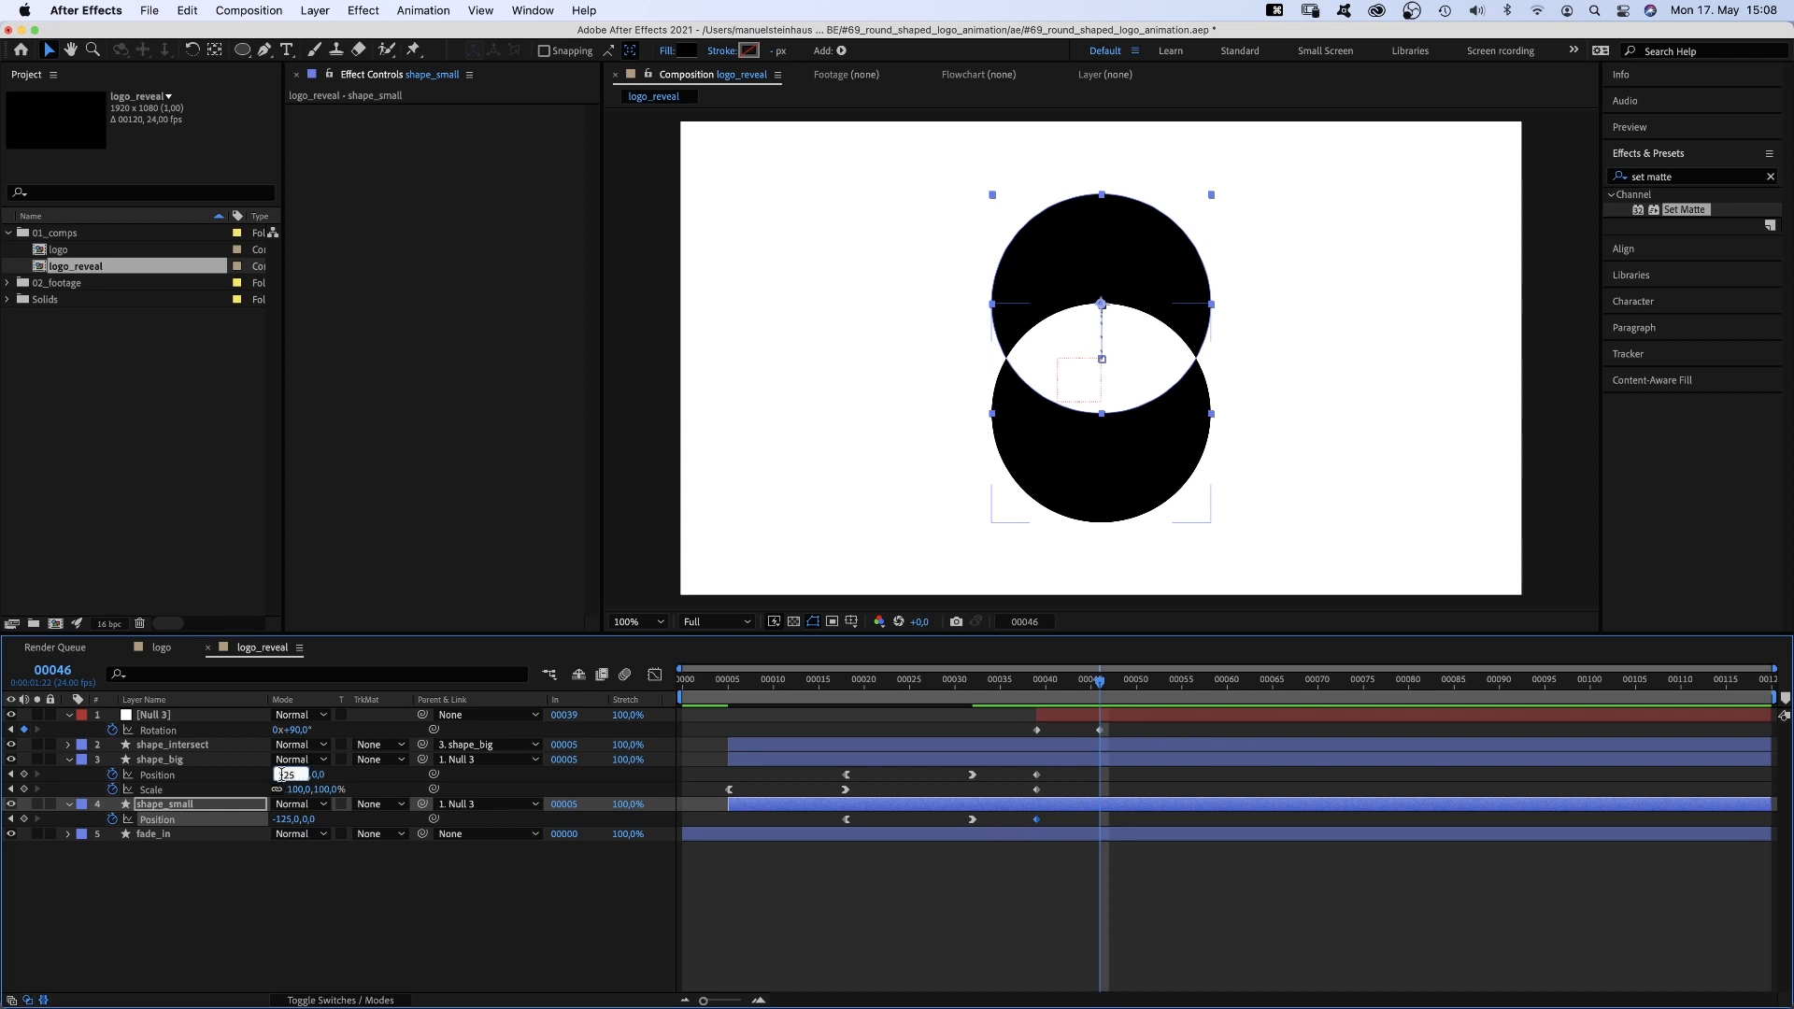
{"action": "type", "text": "540"}
{"action": "key", "text": "Return"}
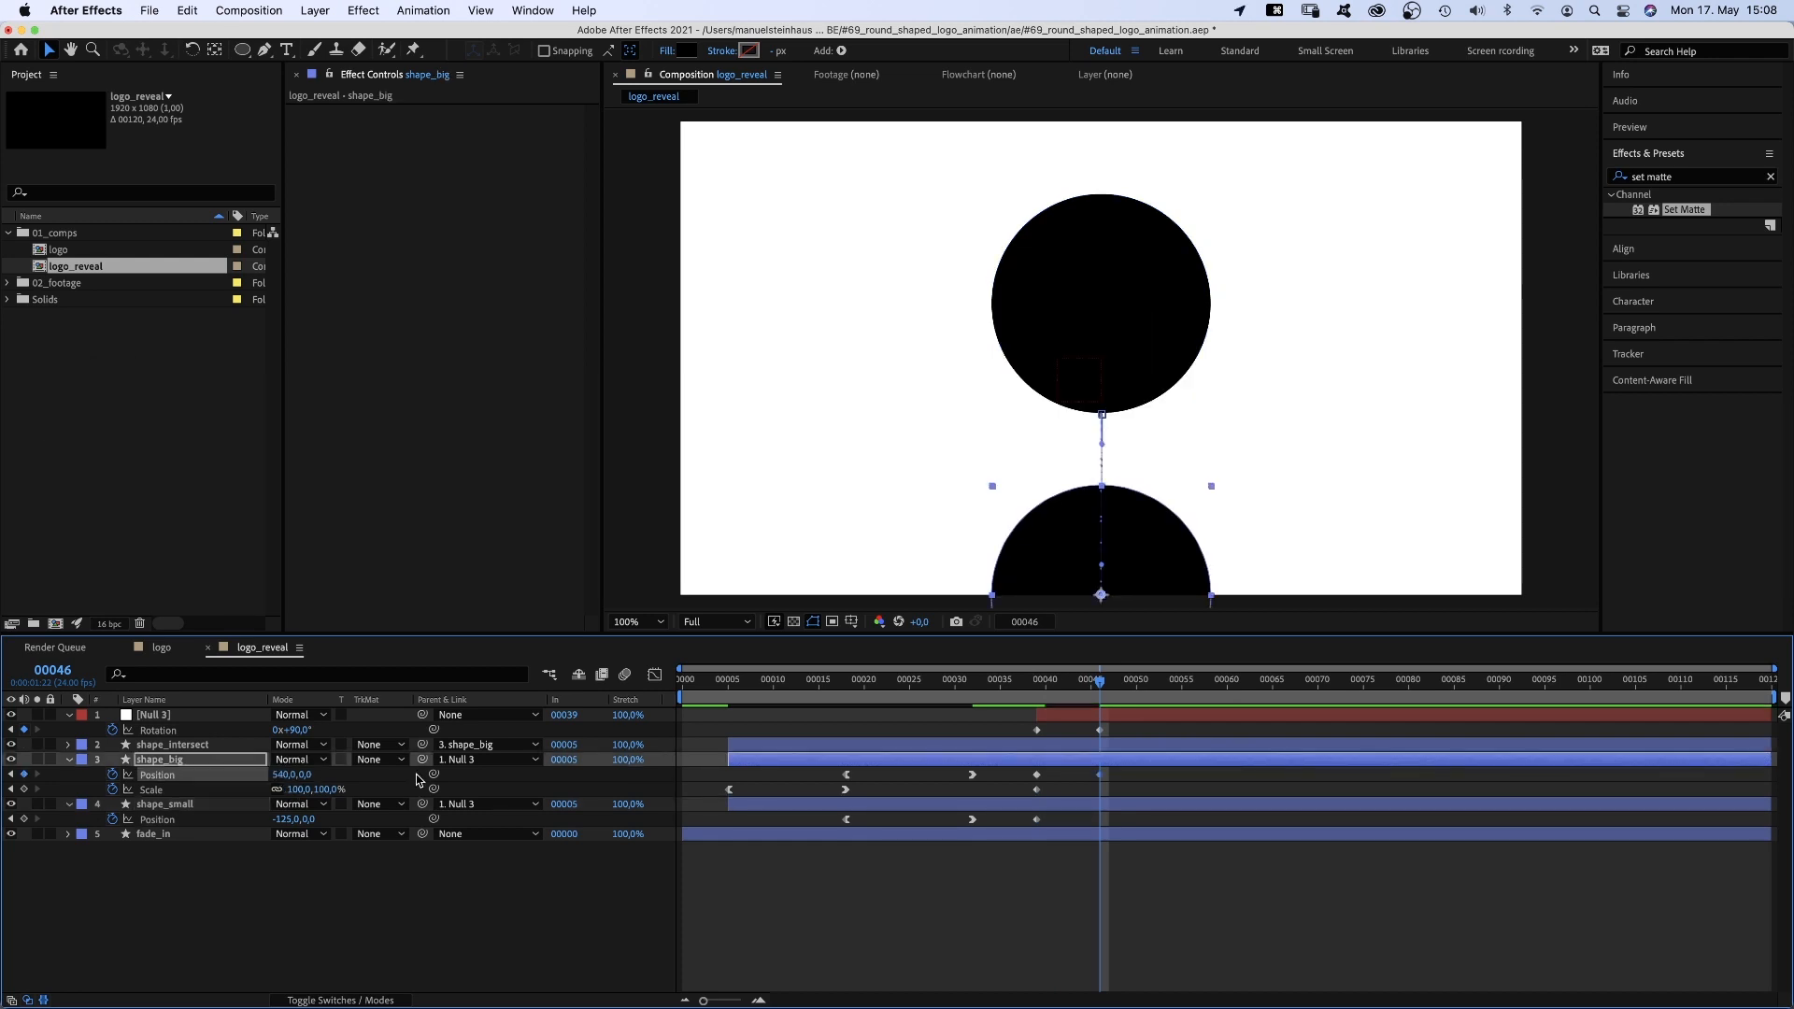
{"action": "type", "text": "-540"}
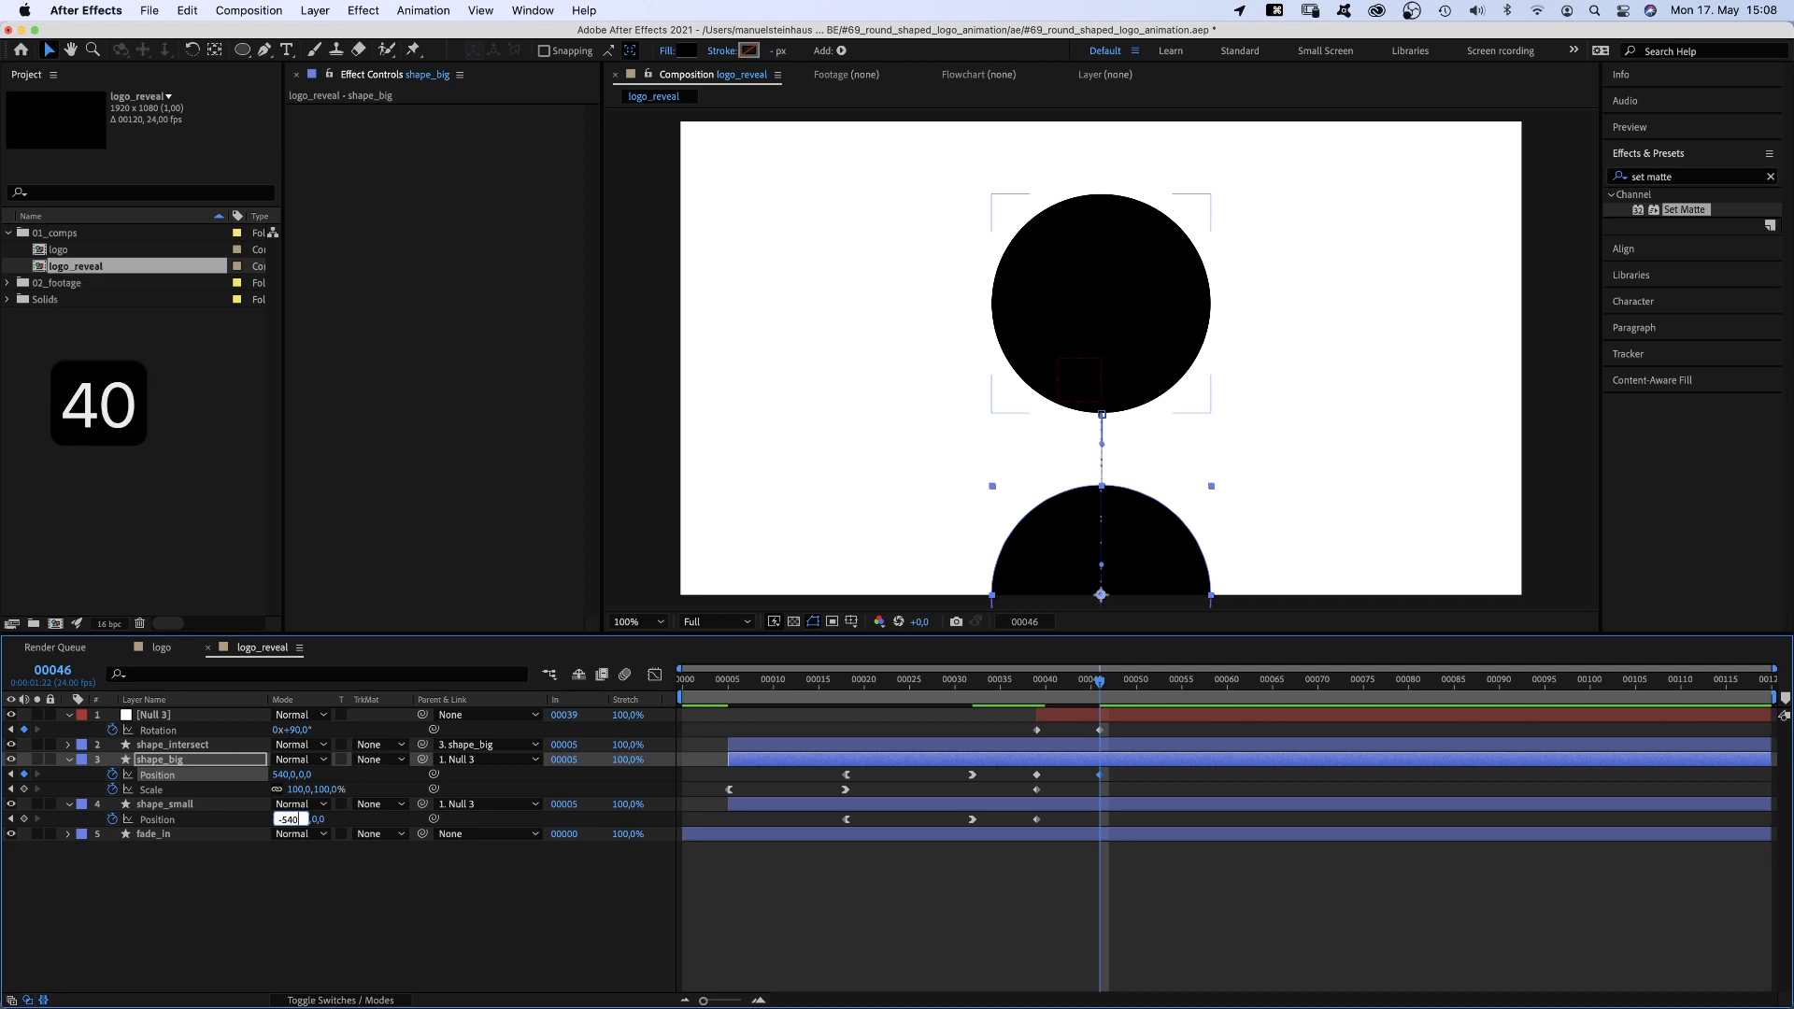
{"action": "key", "text": "Return"}
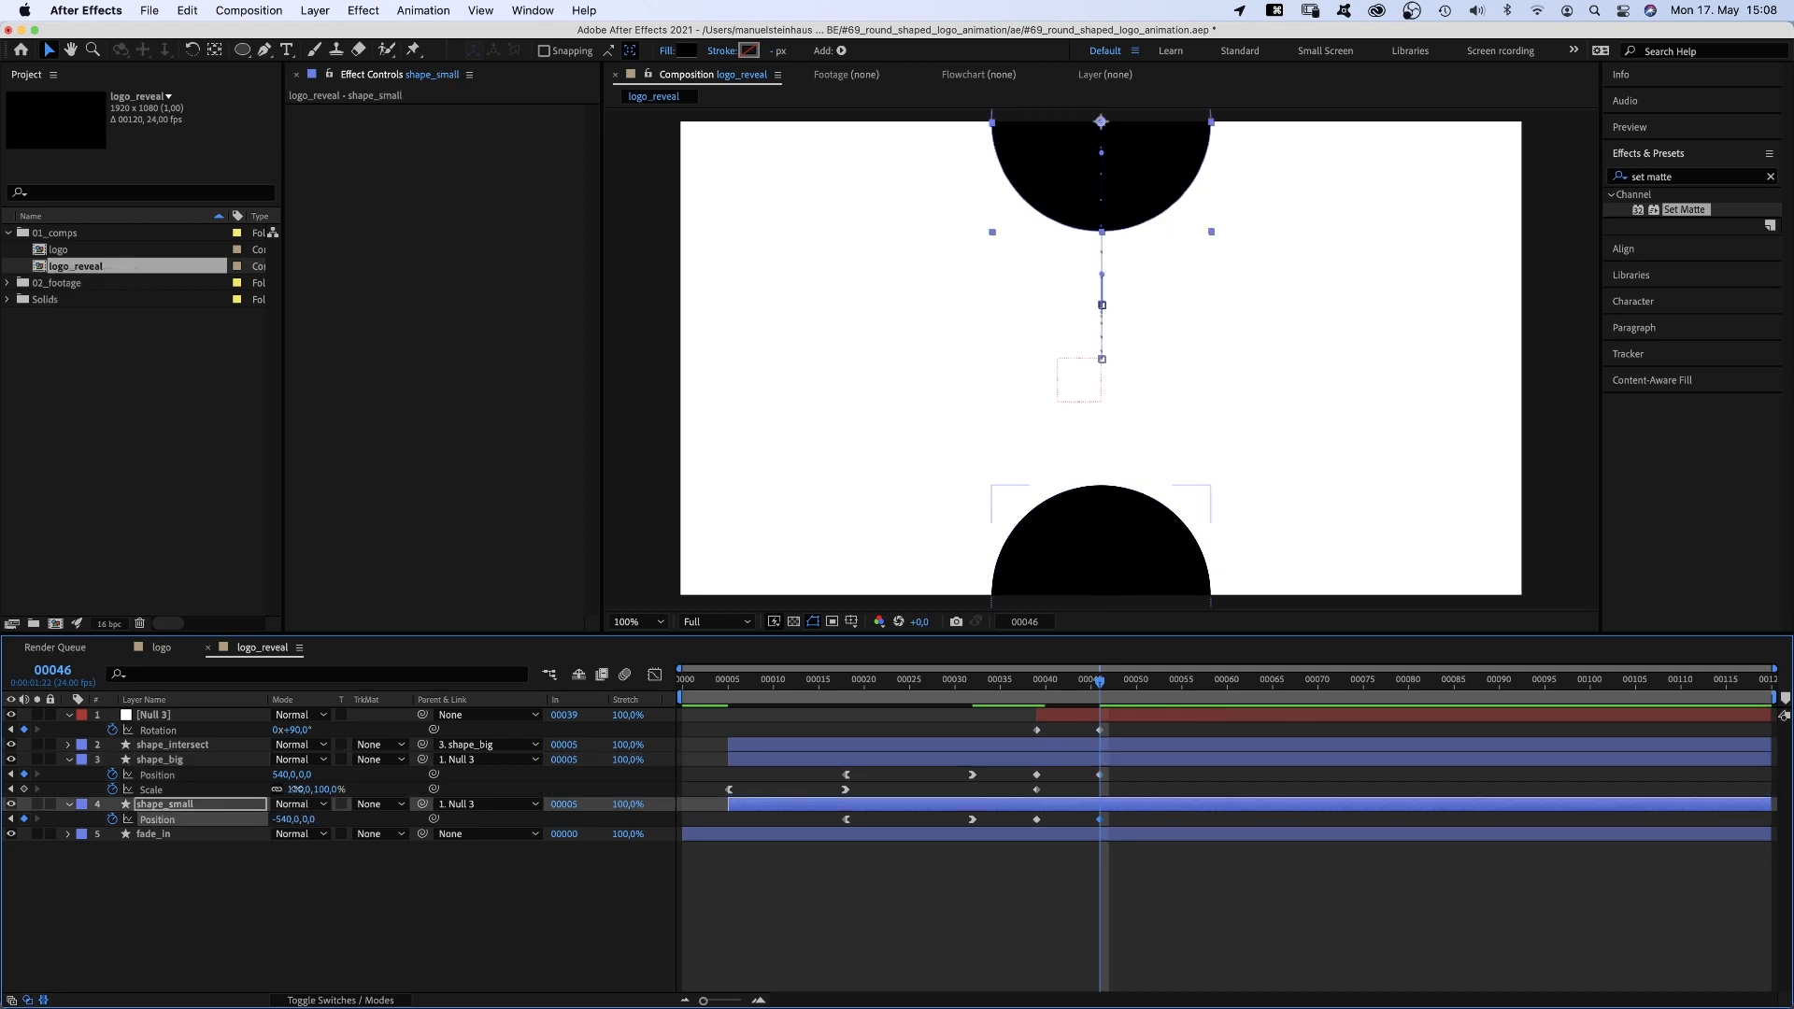
Set shape_big's scale to 332% at frame 46
{"action": "left_click_drag", "start_coordinate": [295, 789], "coordinate": [473, 764]}
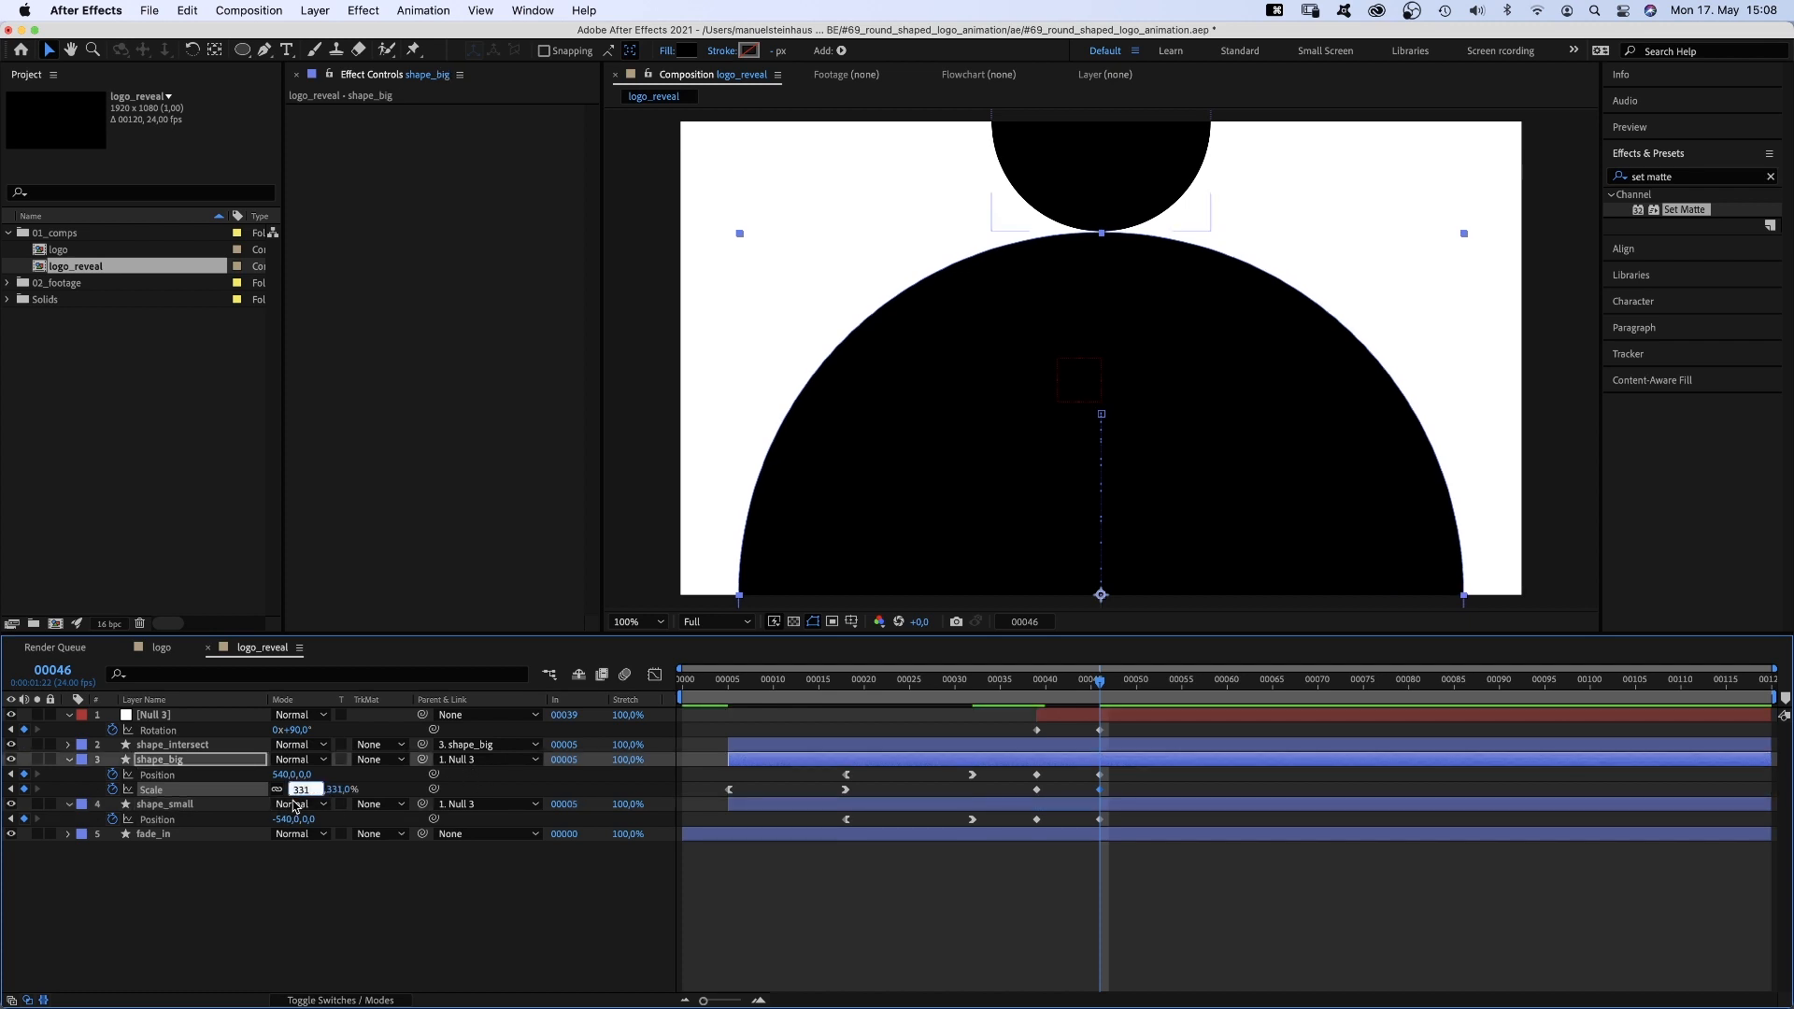
{"action": "type", "text": "332"}
{"action": "key", "text": "Return"}
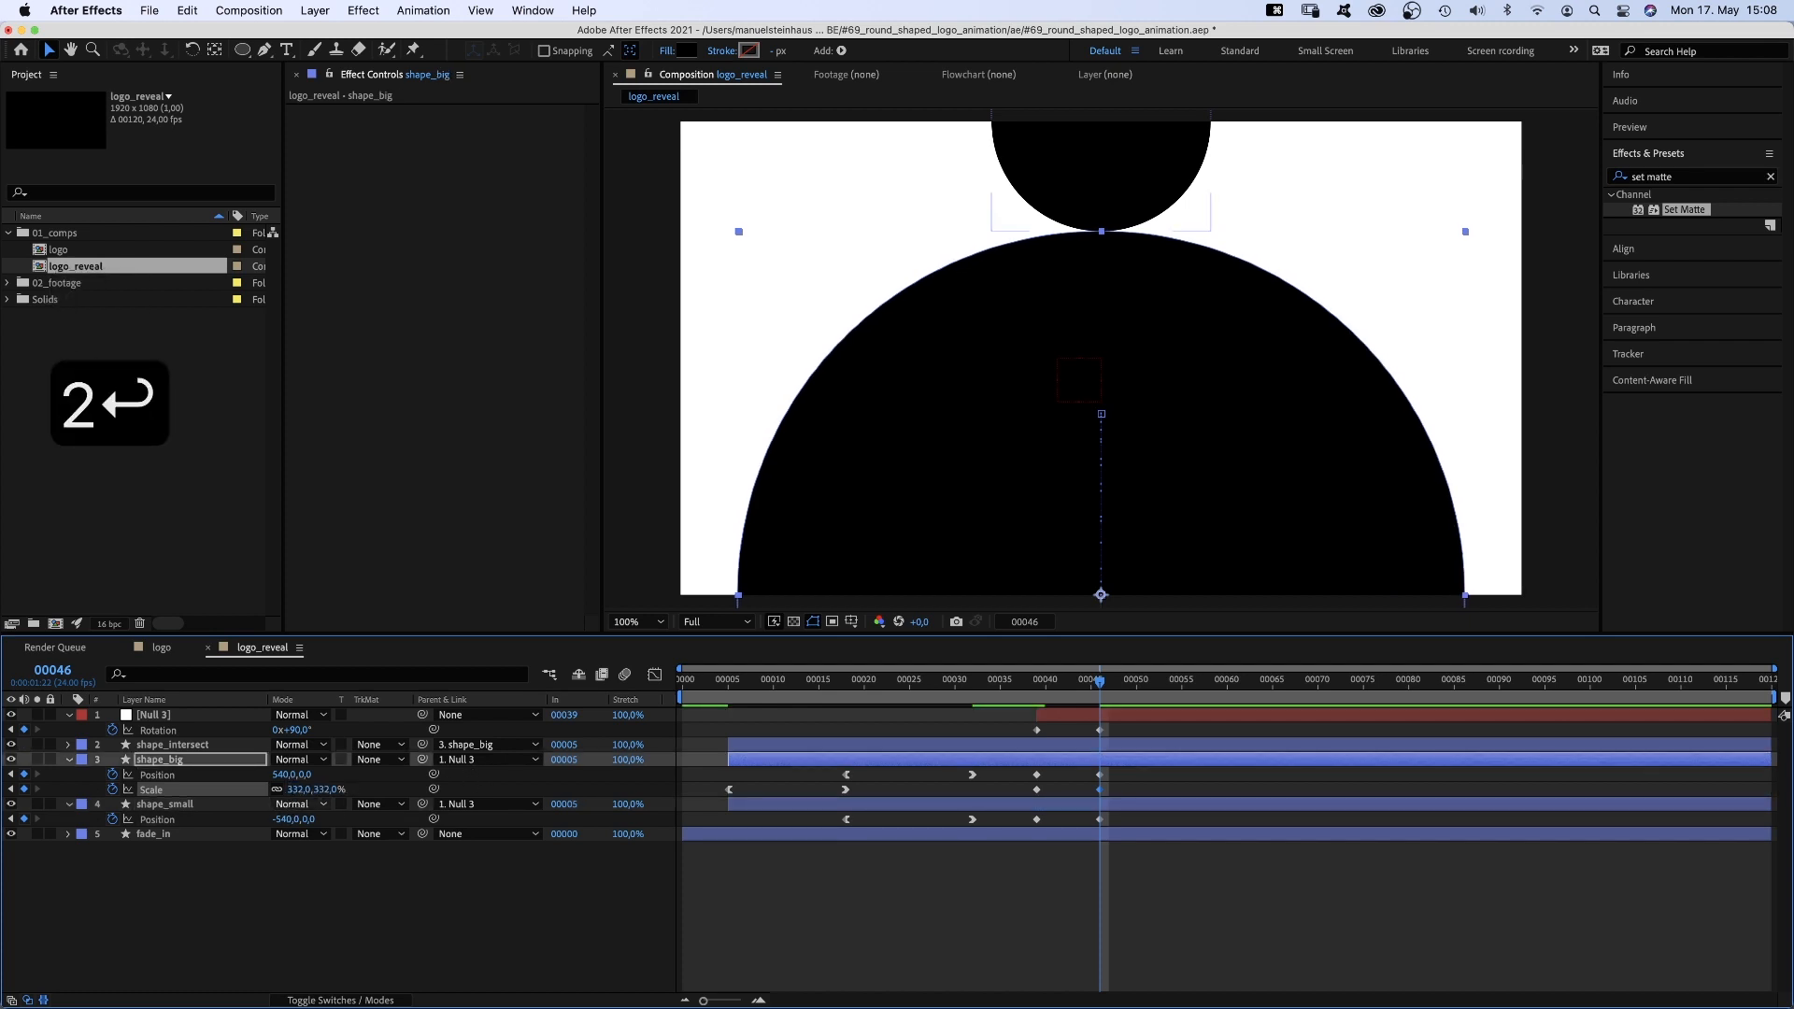
Move the frame 46 position and scale keyframes of shape_big and shape_small to frame 42, and paste copies of each at frame 49
{"action": "left_click_drag", "start_coordinate": [1100, 684], "coordinate": [1064, 689]}
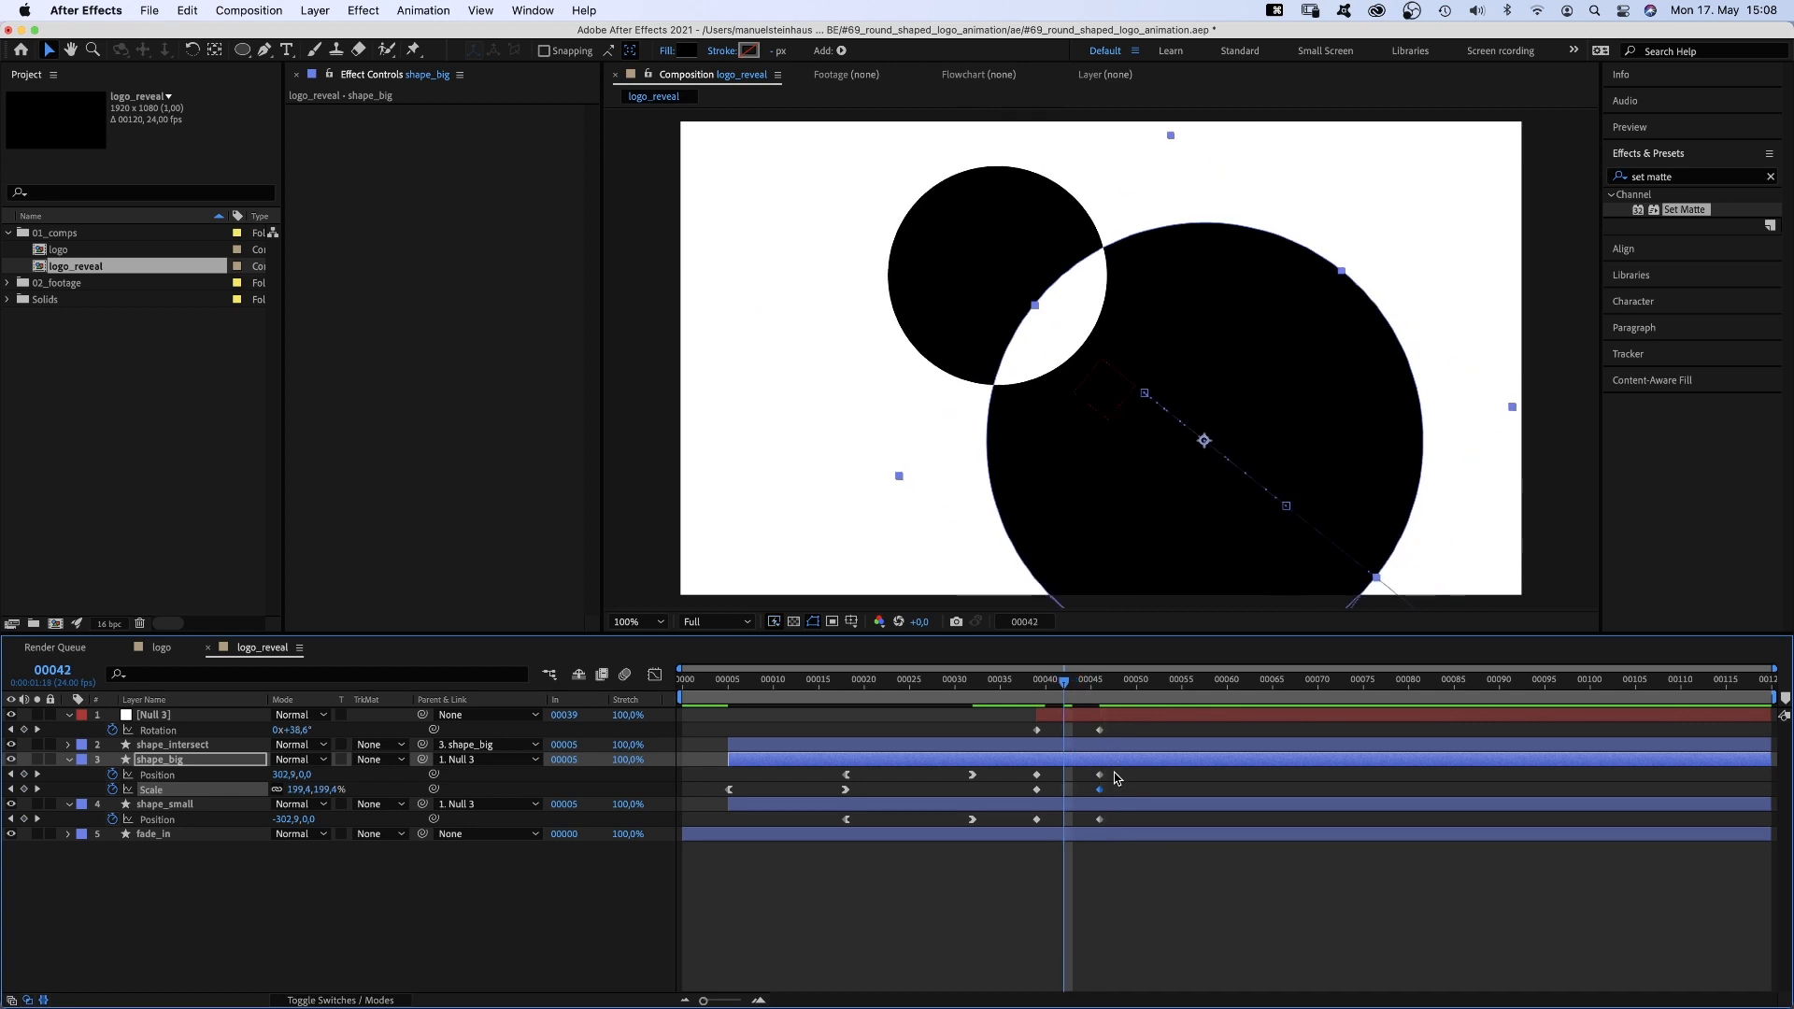
{"action": "left_click_drag", "start_coordinate": [1115, 769], "coordinate": [1099, 823]}
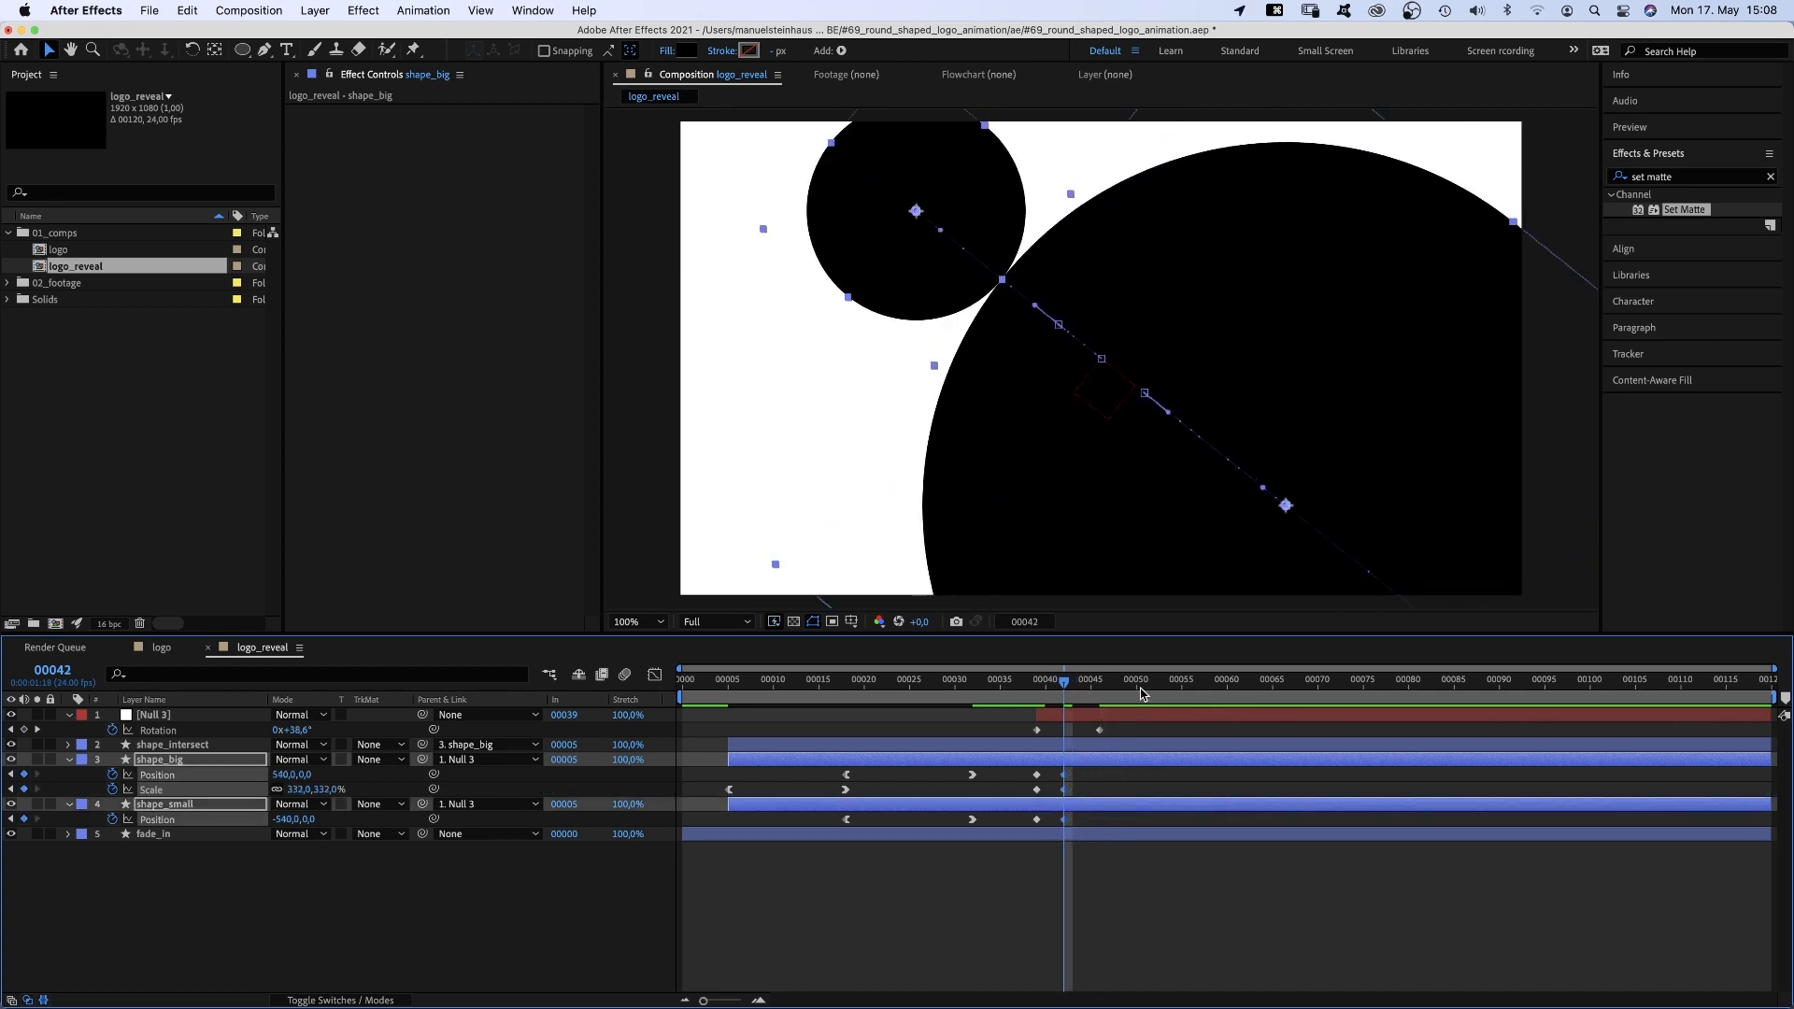
{"action": "left_click", "coordinate": [1128, 690]}
{"action": "left_click", "coordinate": [1075, 781]}
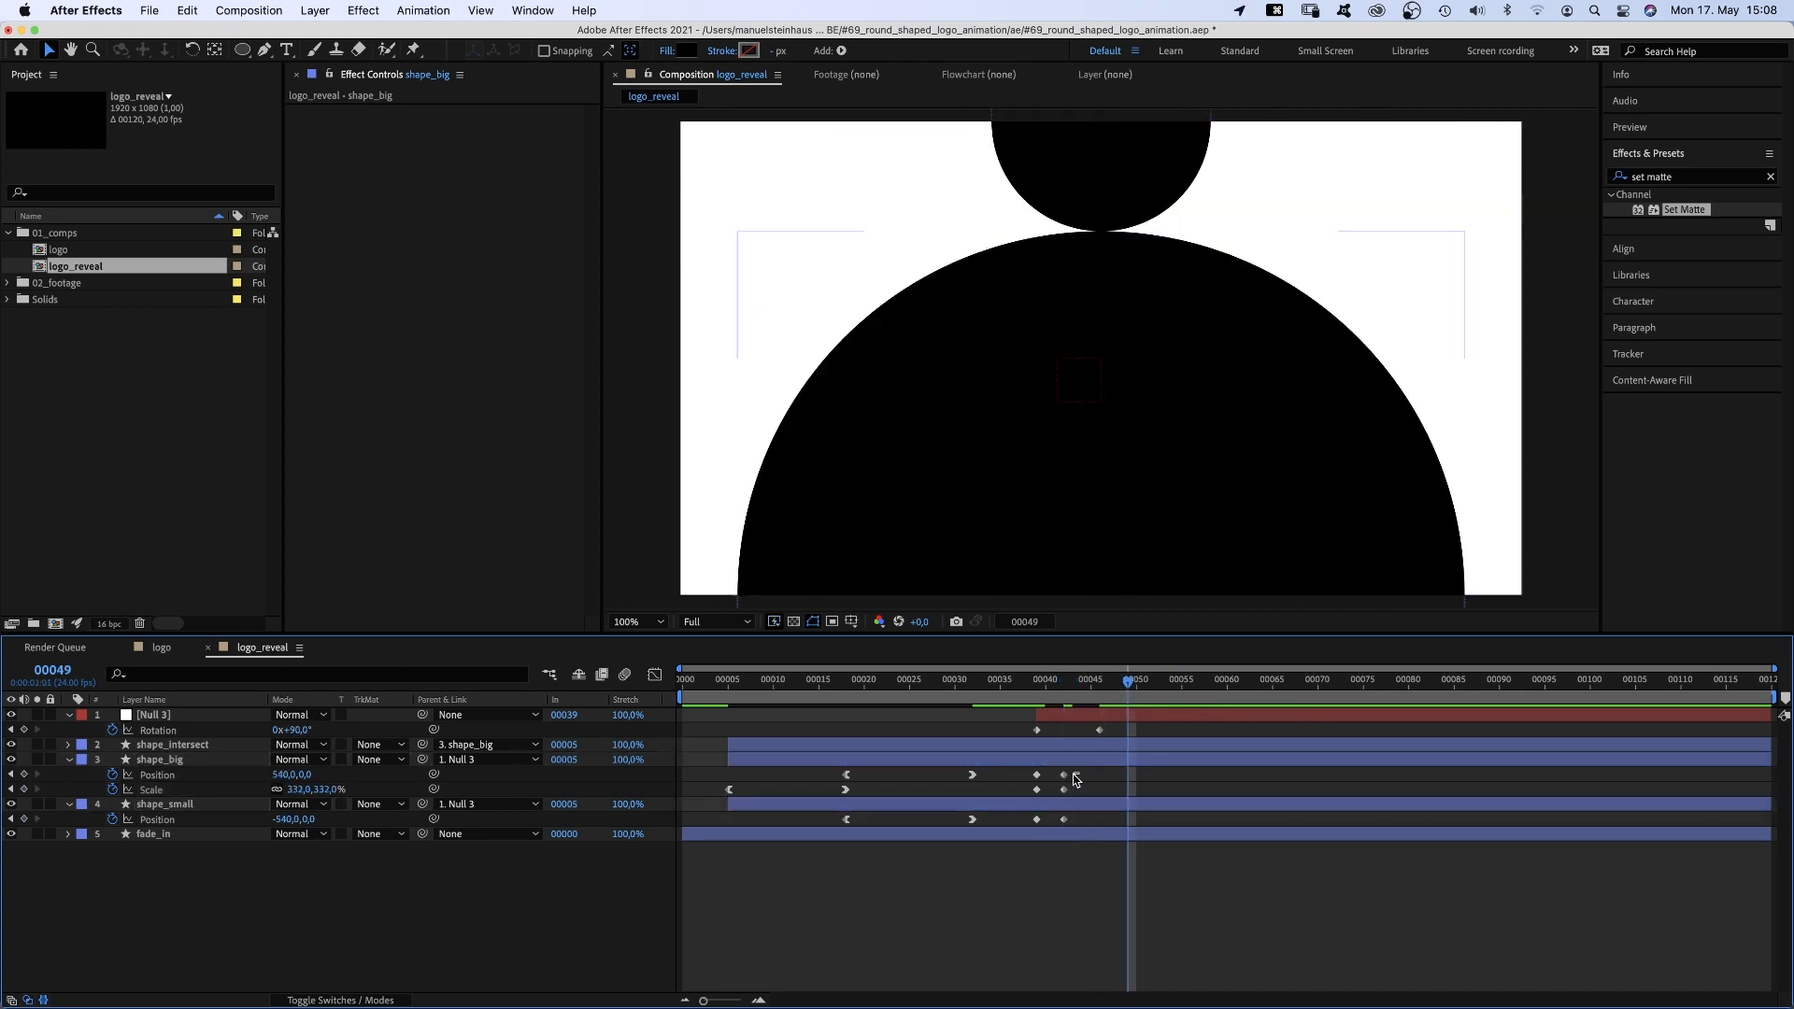
{"action": "left_click", "coordinate": [1065, 774]}
{"action": "key", "text": "super+c"}
{"action": "key", "text": "super+v"}
{"action": "left_click", "coordinate": [1064, 789]}
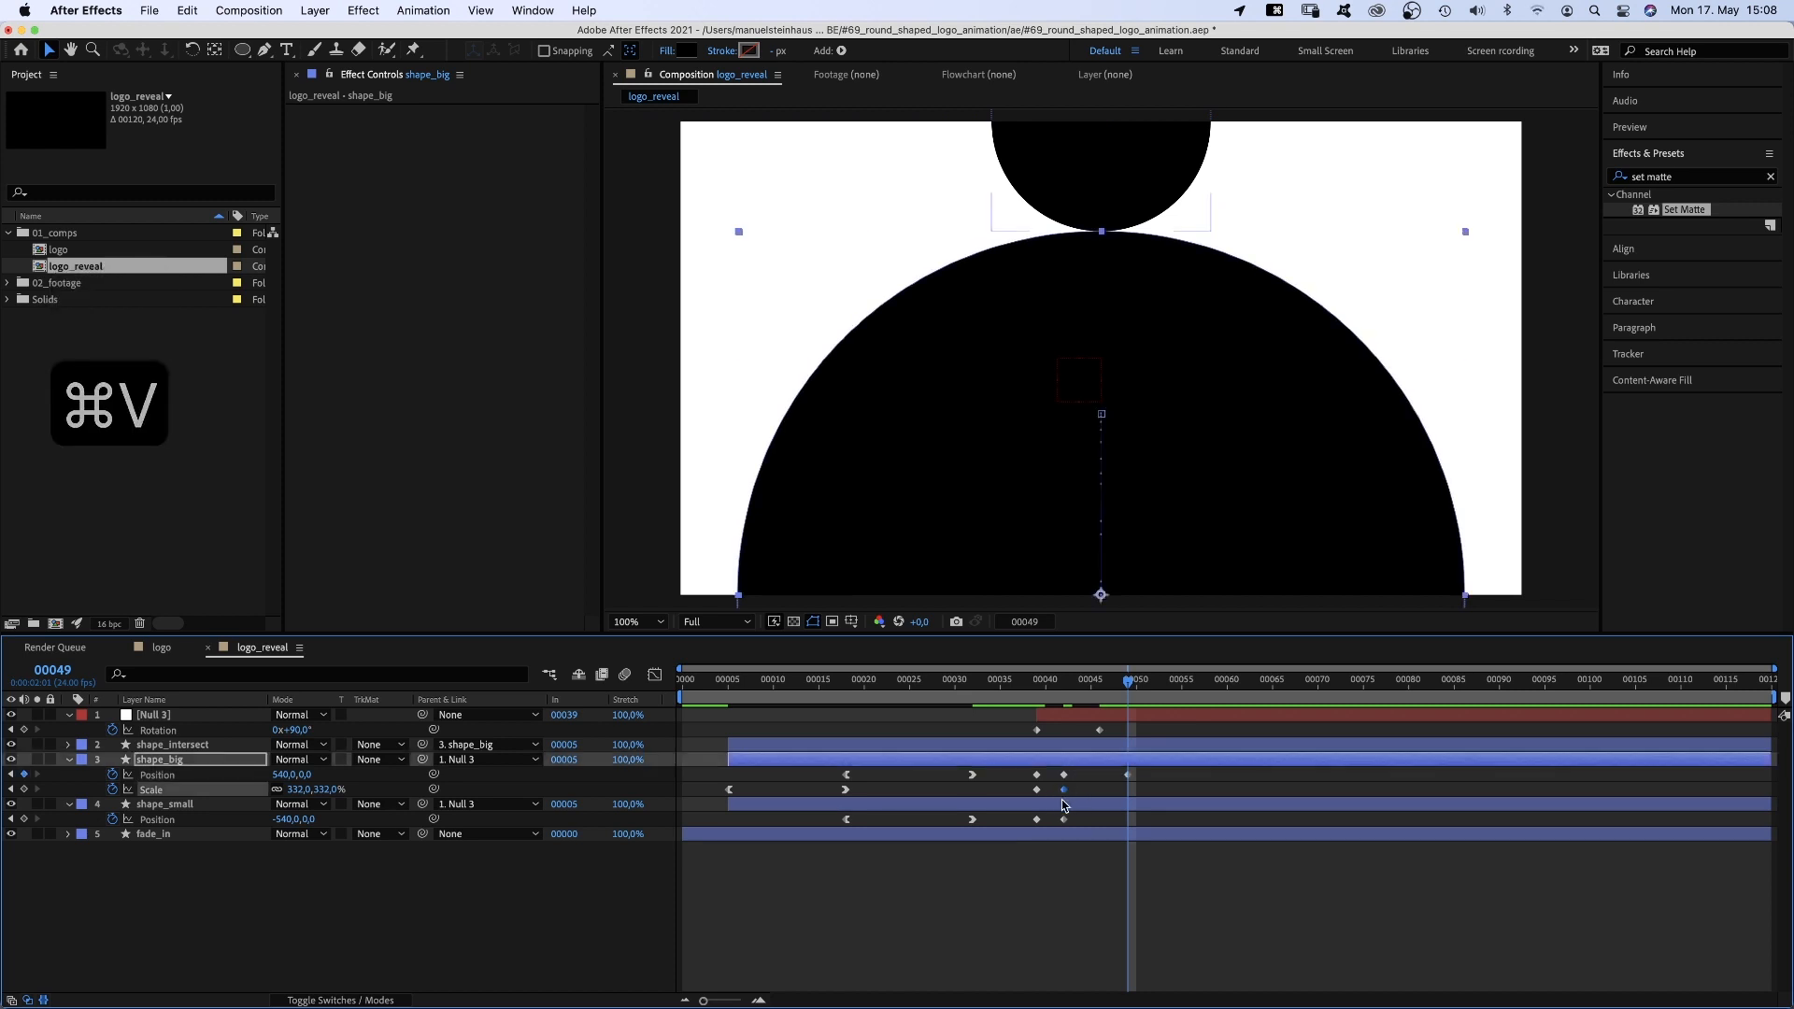
{"action": "key", "text": "super+c"}
{"action": "key", "text": "super+v"}
{"action": "left_click", "coordinate": [1063, 819]}
{"action": "key", "text": "super+c"}
{"action": "key", "text": "super+v"}
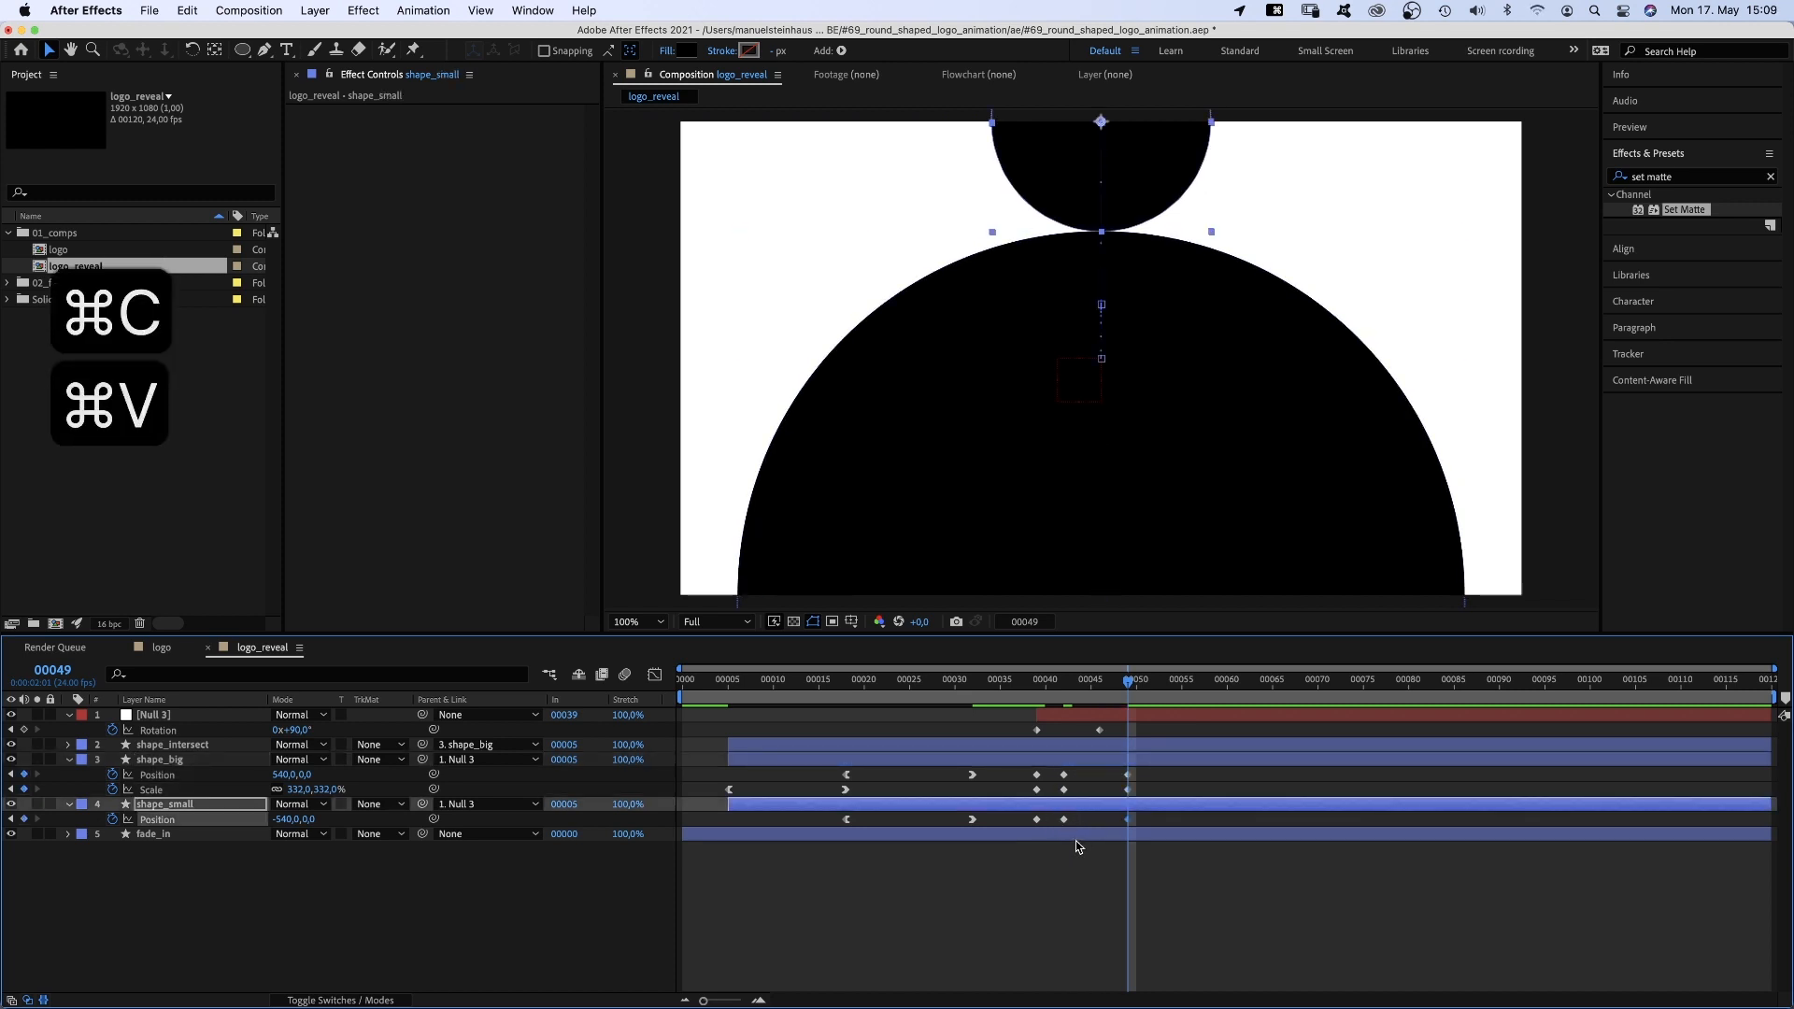
Reshape the null object's rotation speed curve to ease both ends with a sharp peak midway between its keyframes
{"action": "left_click_drag", "start_coordinate": [1119, 752], "coordinate": [1224, 927]}
{"action": "left_click", "coordinate": [653, 675]}
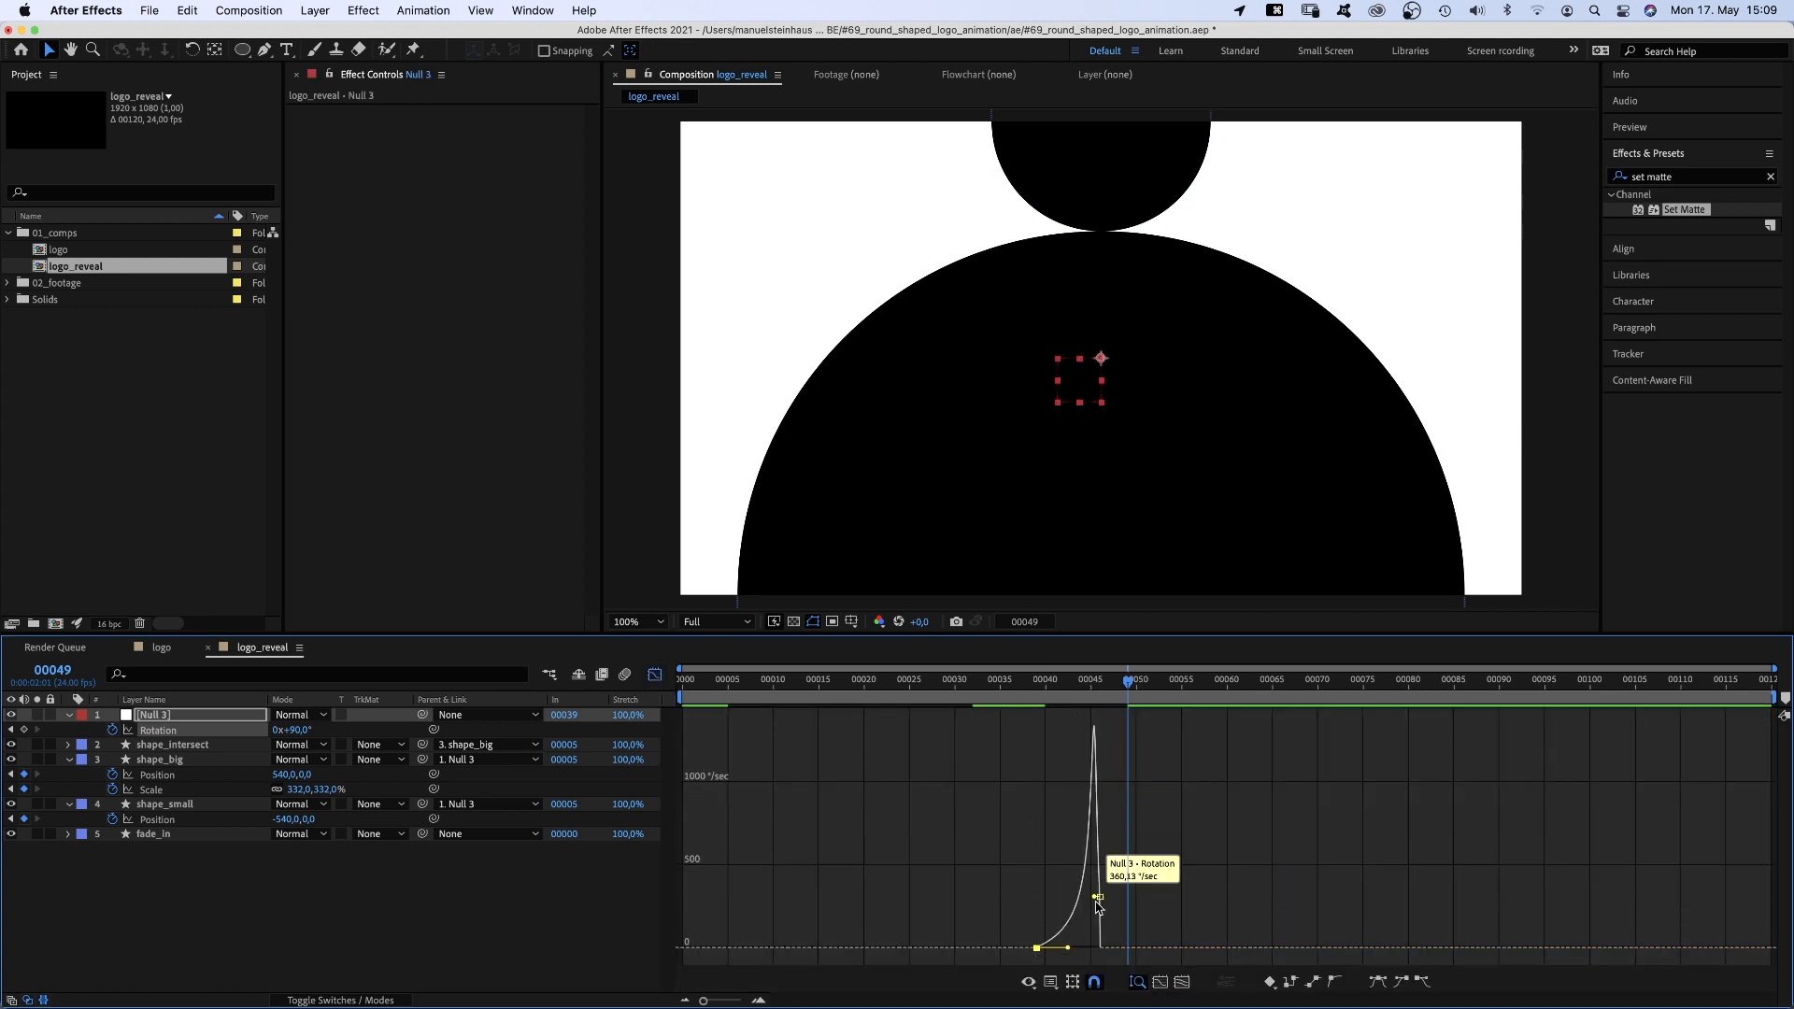
{"action": "left_click_drag", "start_coordinate": [1097, 899], "coordinate": [1071, 950]}
Ease shape_big's position speed curve between frames 39 and 42 so the movement slows into frame 42
{"action": "left_click", "coordinate": [157, 776]}
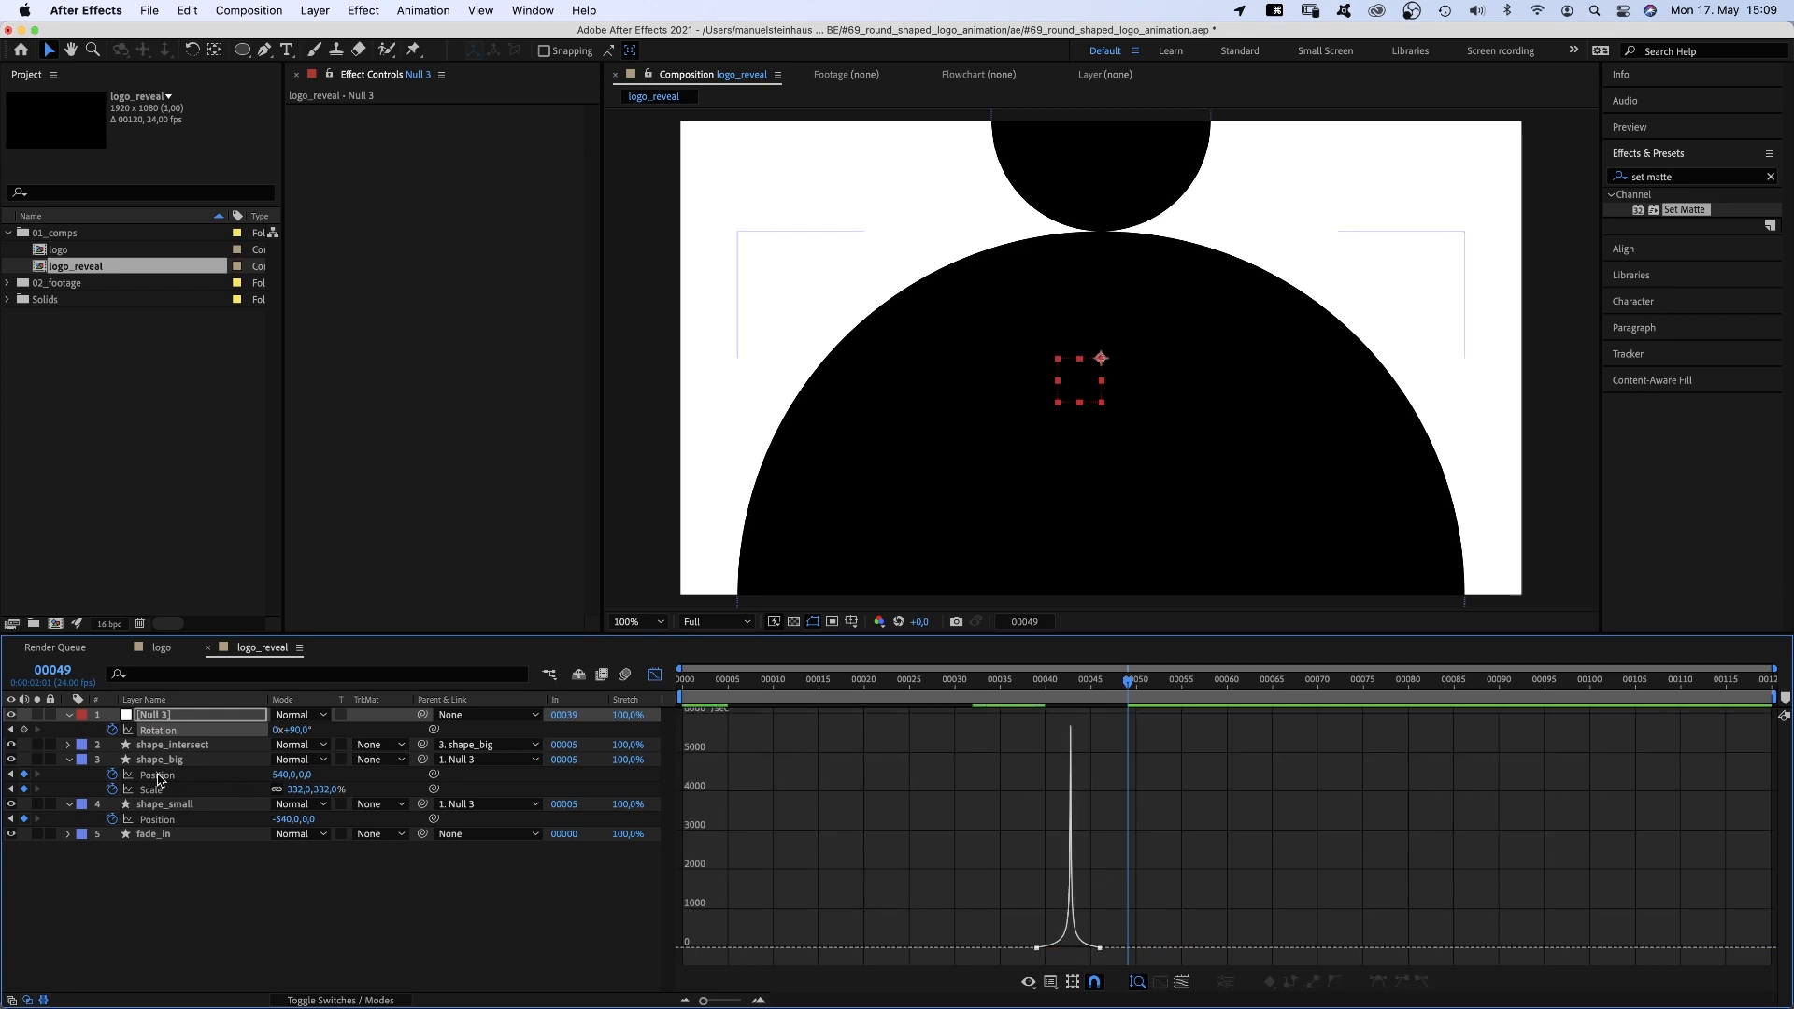
{"action": "left_click", "coordinate": [156, 777]}
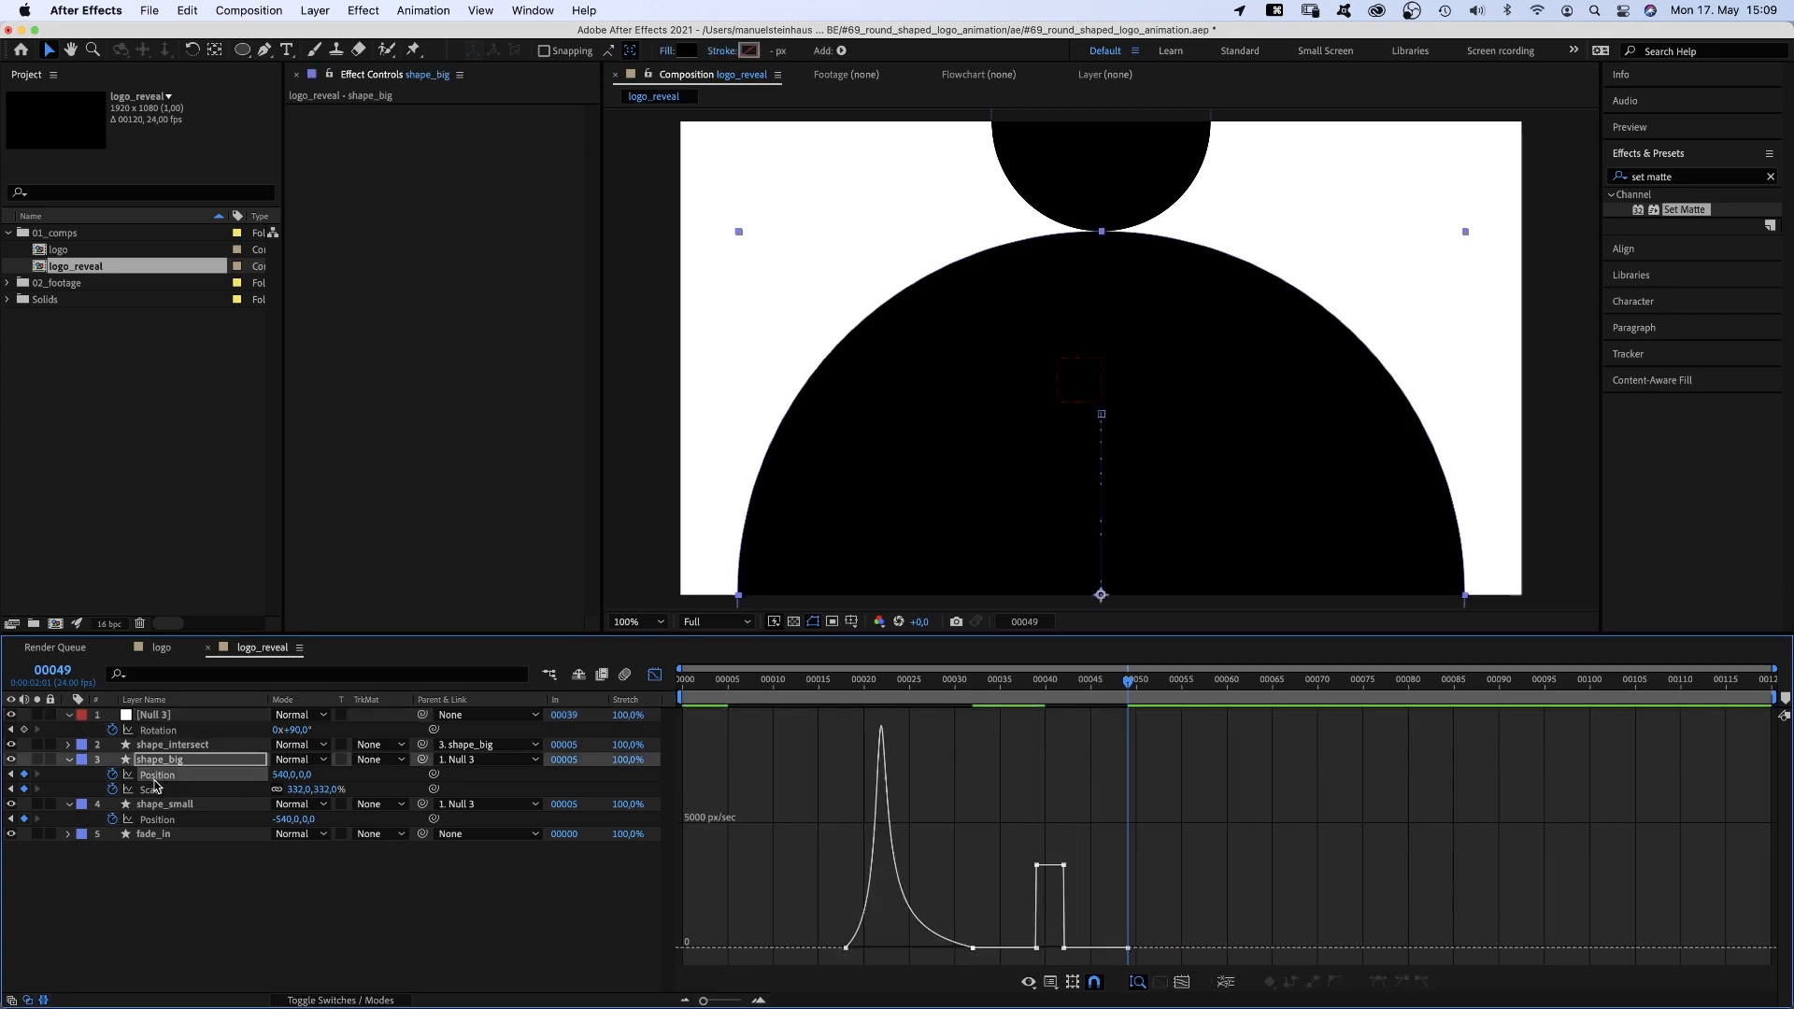
{"action": "mouse_move", "coordinate": [1089, 841]}
{"action": "left_mouse_down"}
{"action": "mouse_move", "coordinate": [1055, 895]}
{"action": "mouse_move", "coordinate": [1065, 946]}
{"action": "left_mouse_up"}
Shape shape_big's scale speed curve to peak just after frame 39 and ease down to zero at frame 42
{"action": "left_click", "coordinate": [150, 790]}
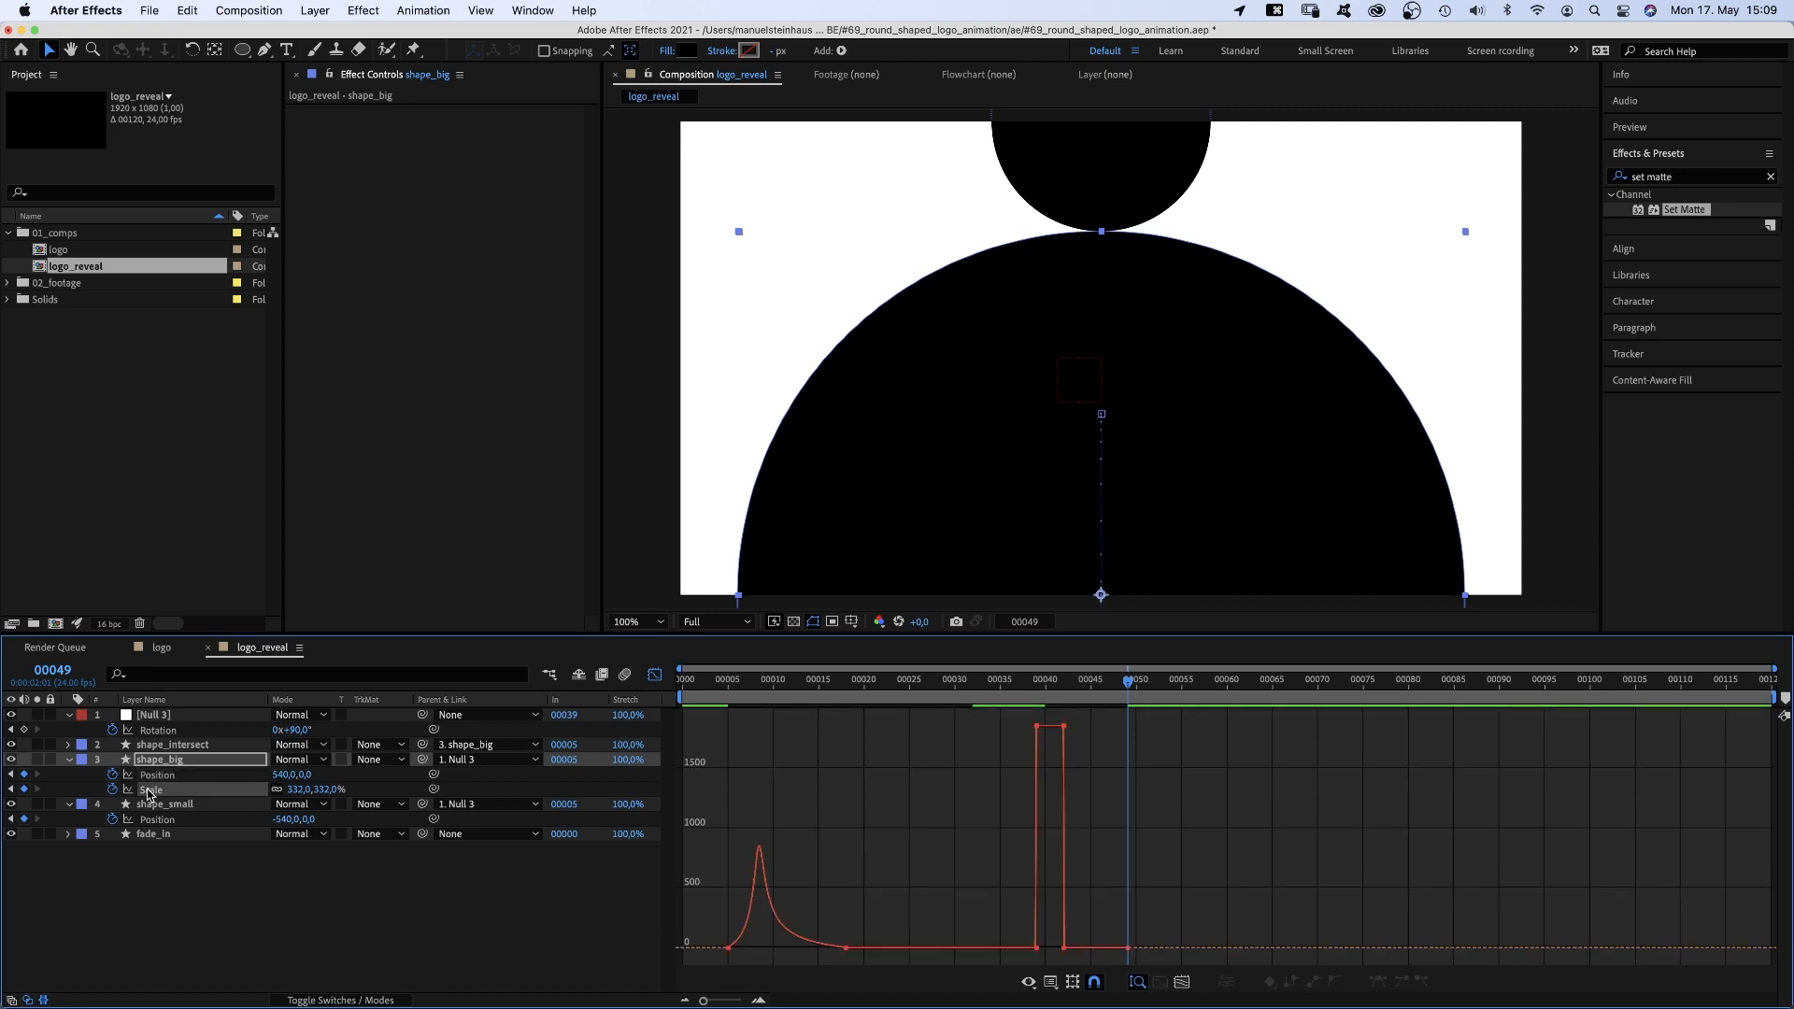
{"action": "left_click", "coordinate": [1062, 725]}
{"action": "left_click_drag", "start_coordinate": [1059, 730], "coordinate": [913, 939]}
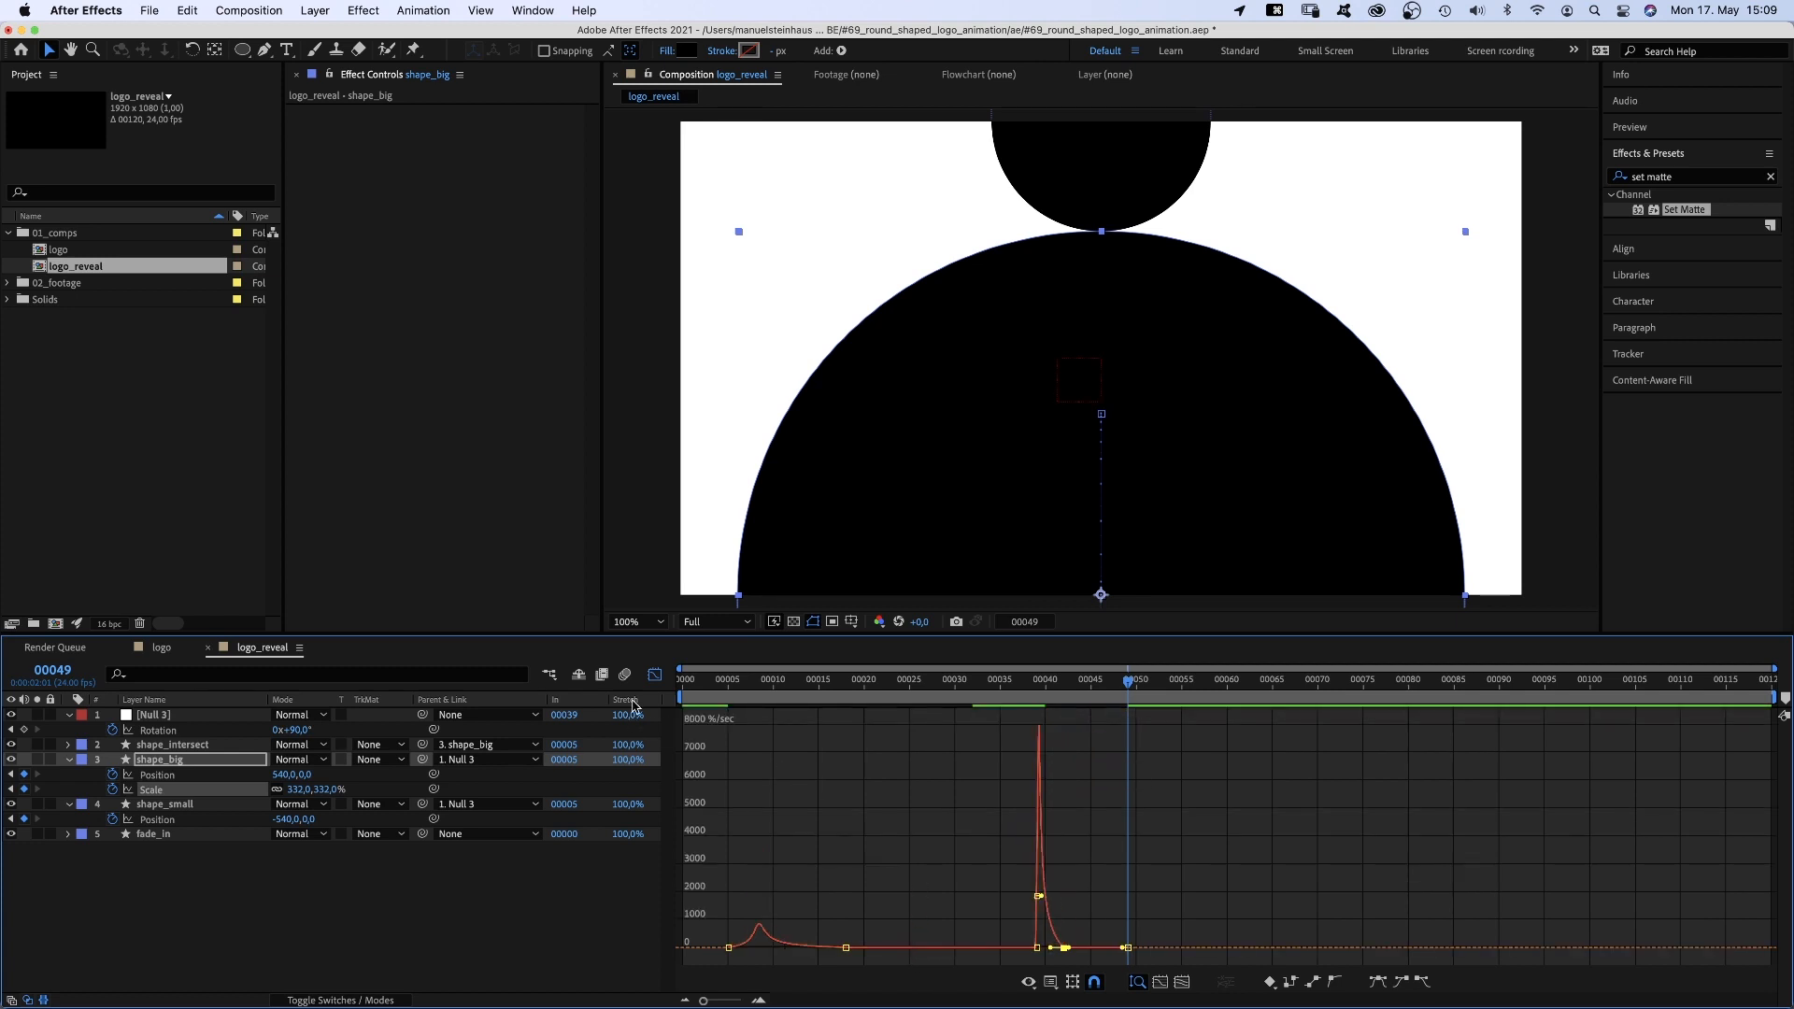
{"action": "left_click", "coordinate": [655, 675]}
At frame 62, set shape_small's X position to 801 and shape its speed curve to accelerate steadily from frame 49
{"action": "left_click_drag", "start_coordinate": [1152, 689], "coordinate": [1235, 695]}
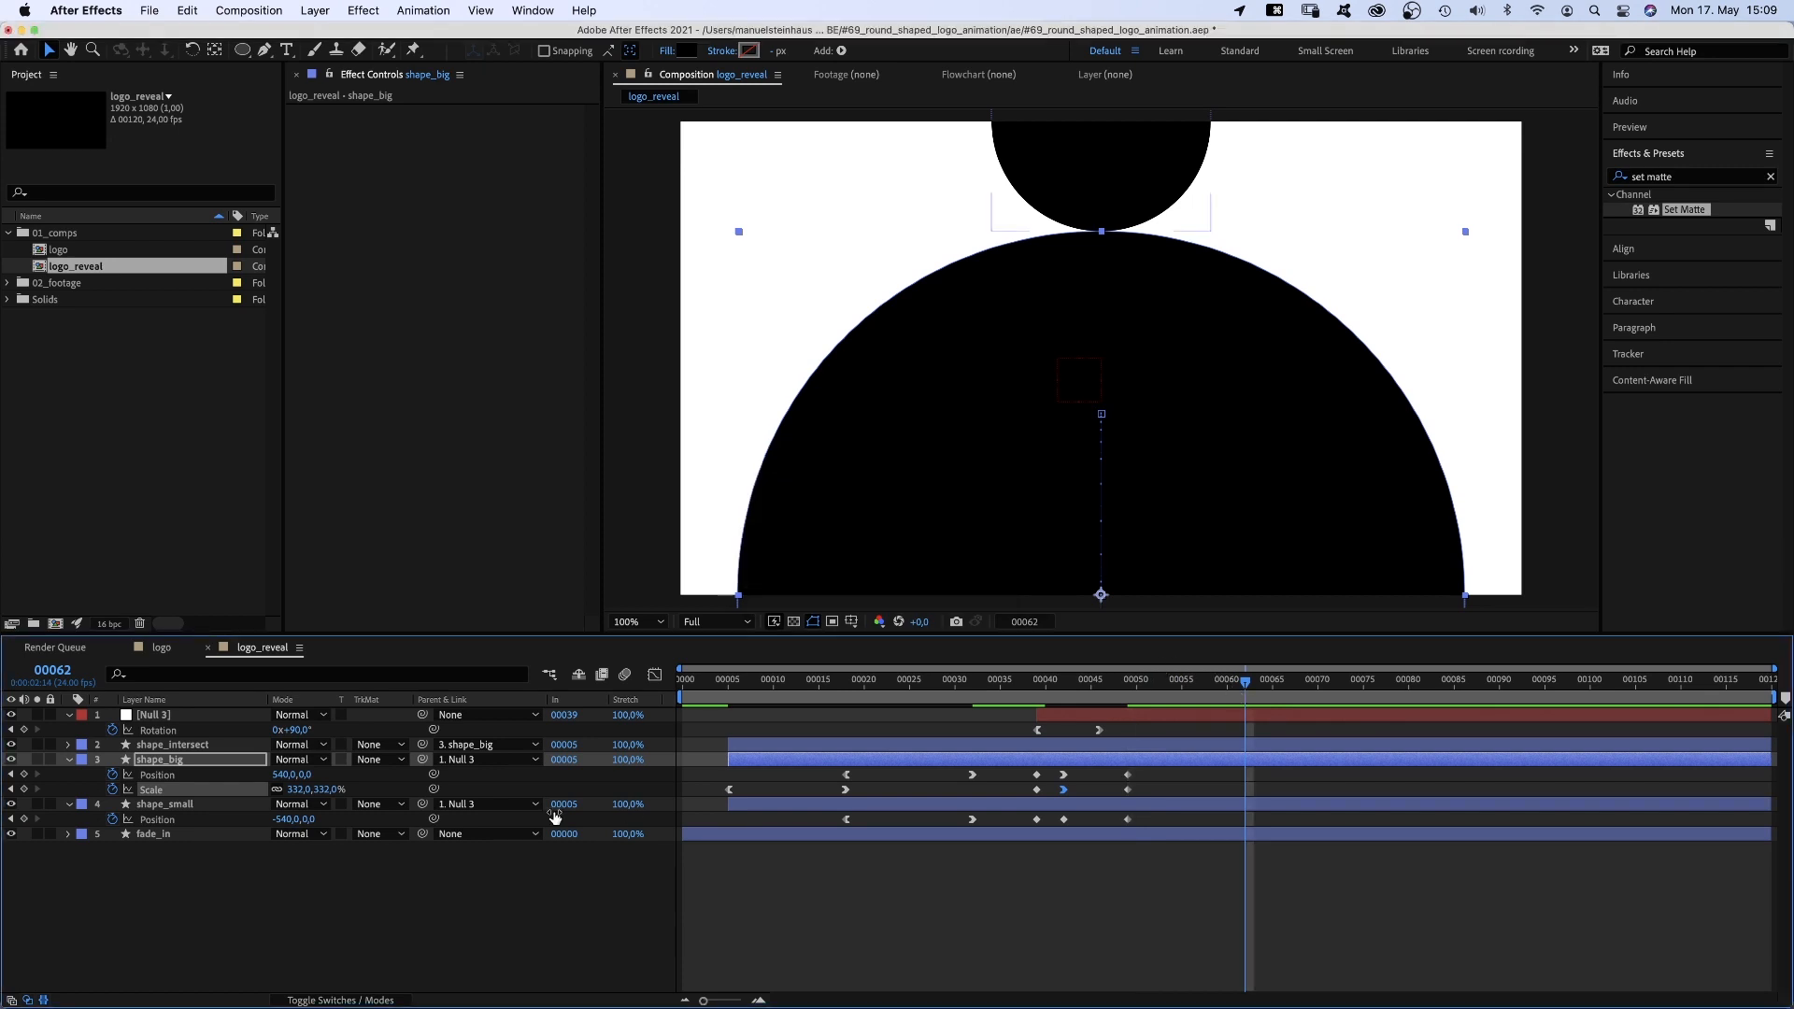
{"action": "left_click_drag", "start_coordinate": [282, 820], "coordinate": [1367, 719]}
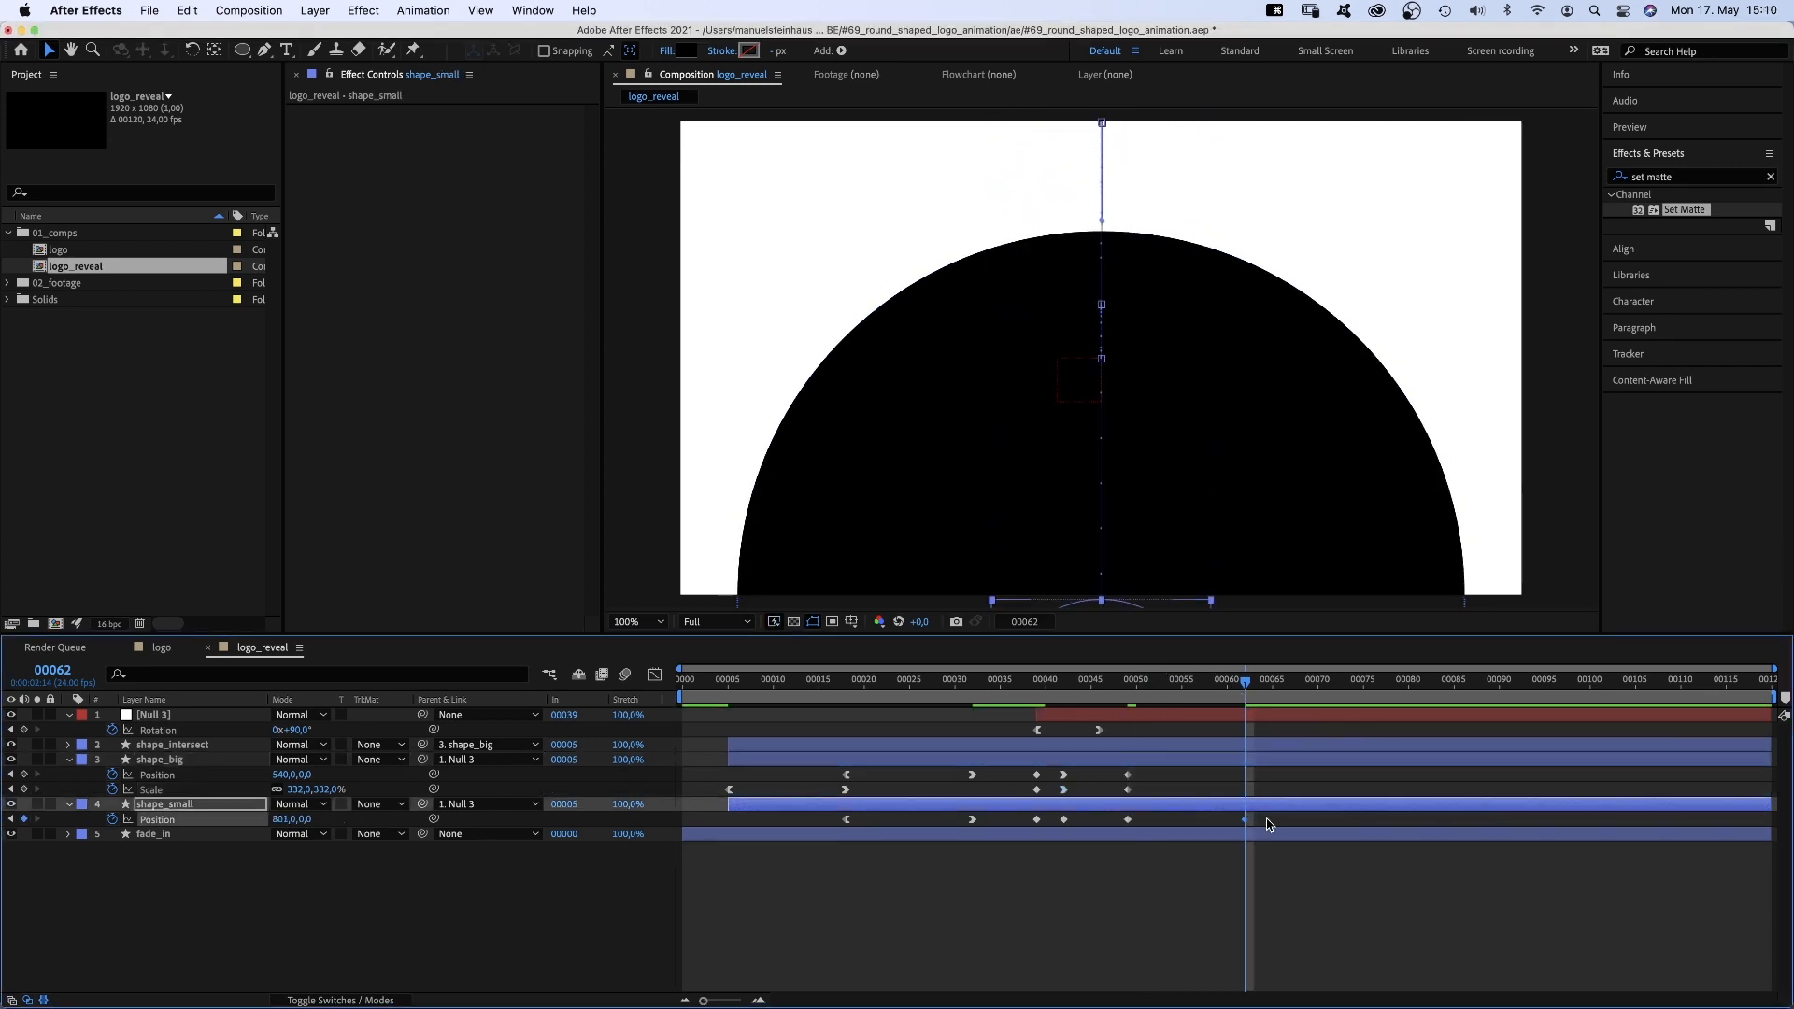
{"action": "left_click_drag", "start_coordinate": [1103, 833], "coordinate": [1171, 949]}
{"action": "left_click", "coordinate": [654, 675]}
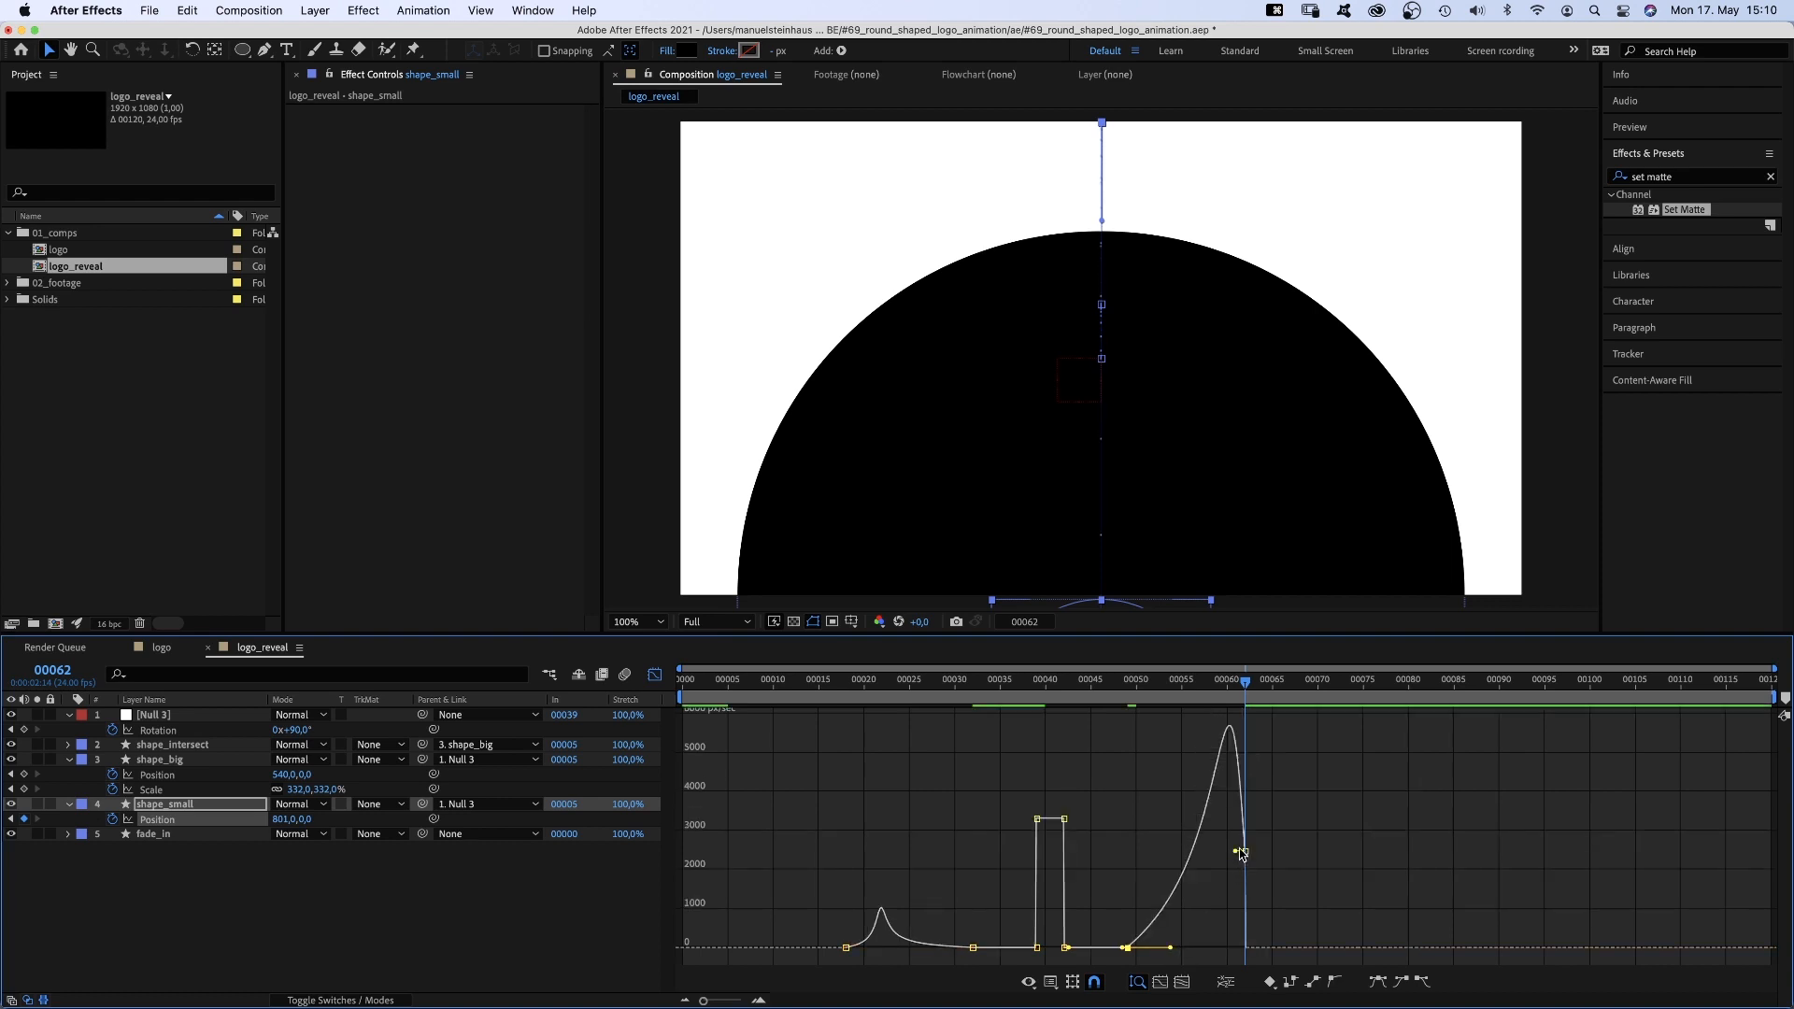
{"action": "left_click_drag", "start_coordinate": [1239, 855], "coordinate": [1258, 875]}
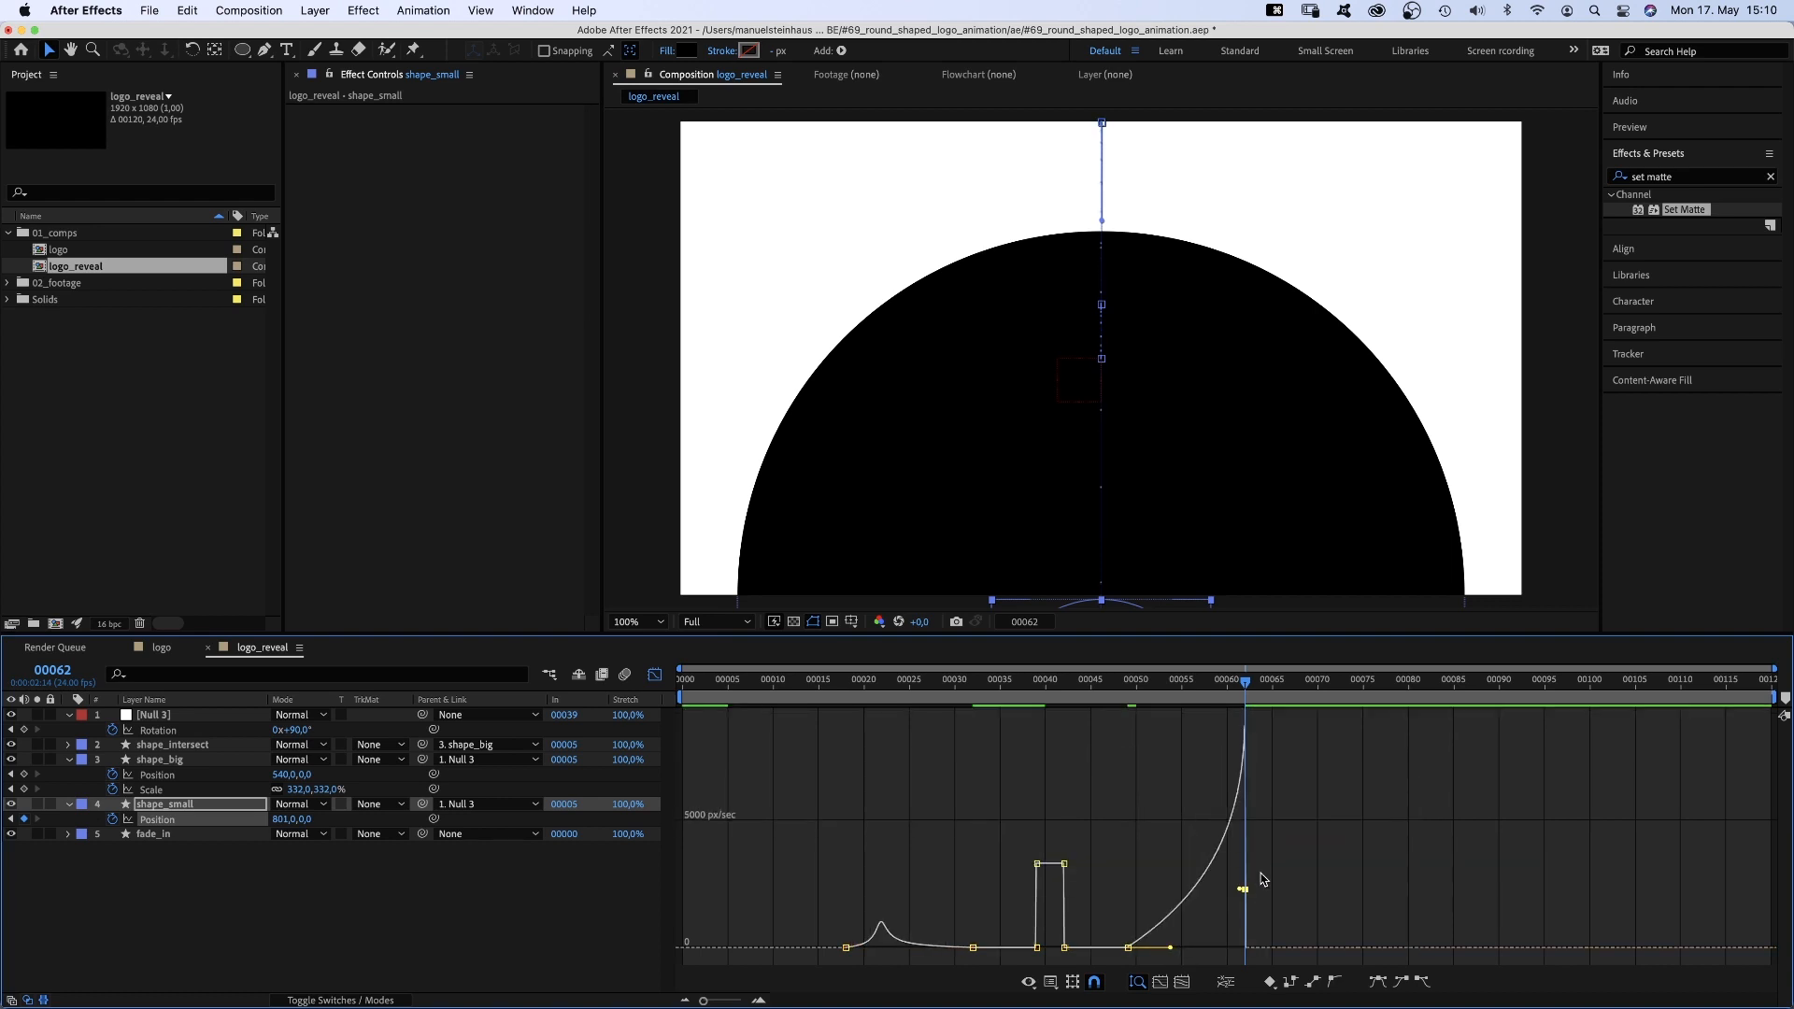
{"action": "left_click", "coordinate": [655, 675]}
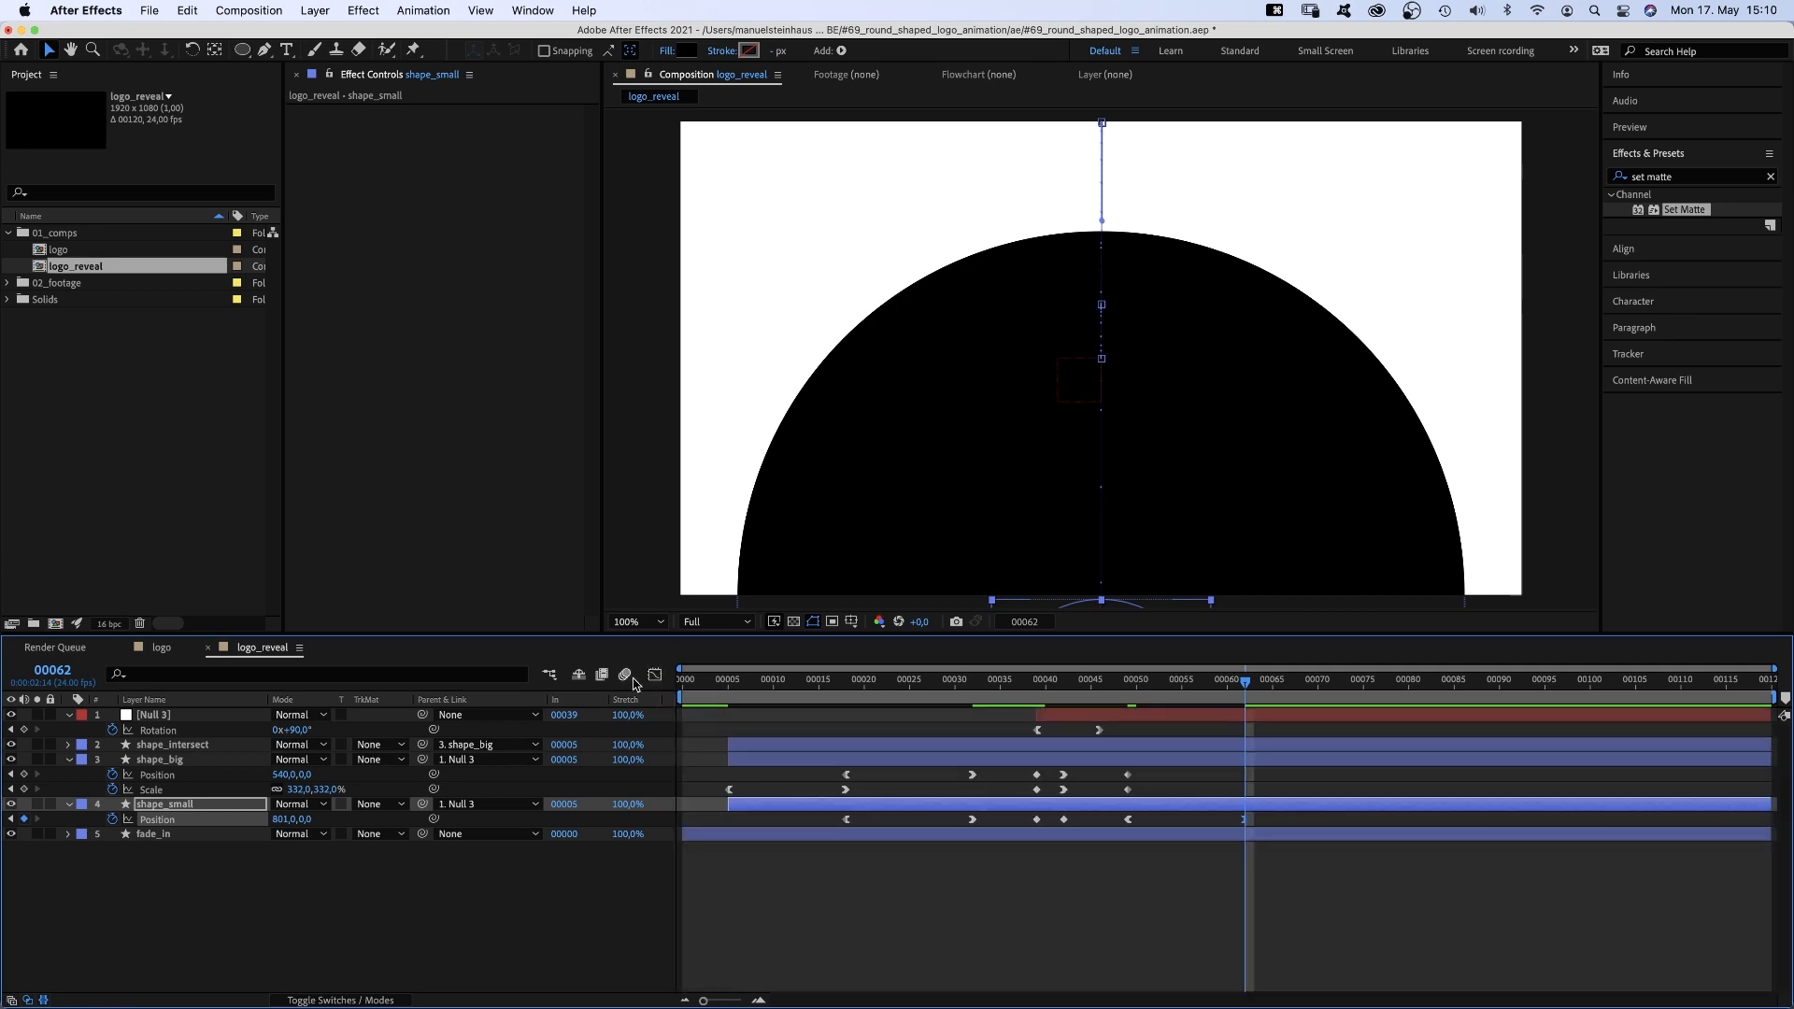
Expand shape_big's properties and add a Repeater to its contents
{"action": "left_click", "coordinate": [151, 761]}
{"action": "left_click", "coordinate": [68, 761]}
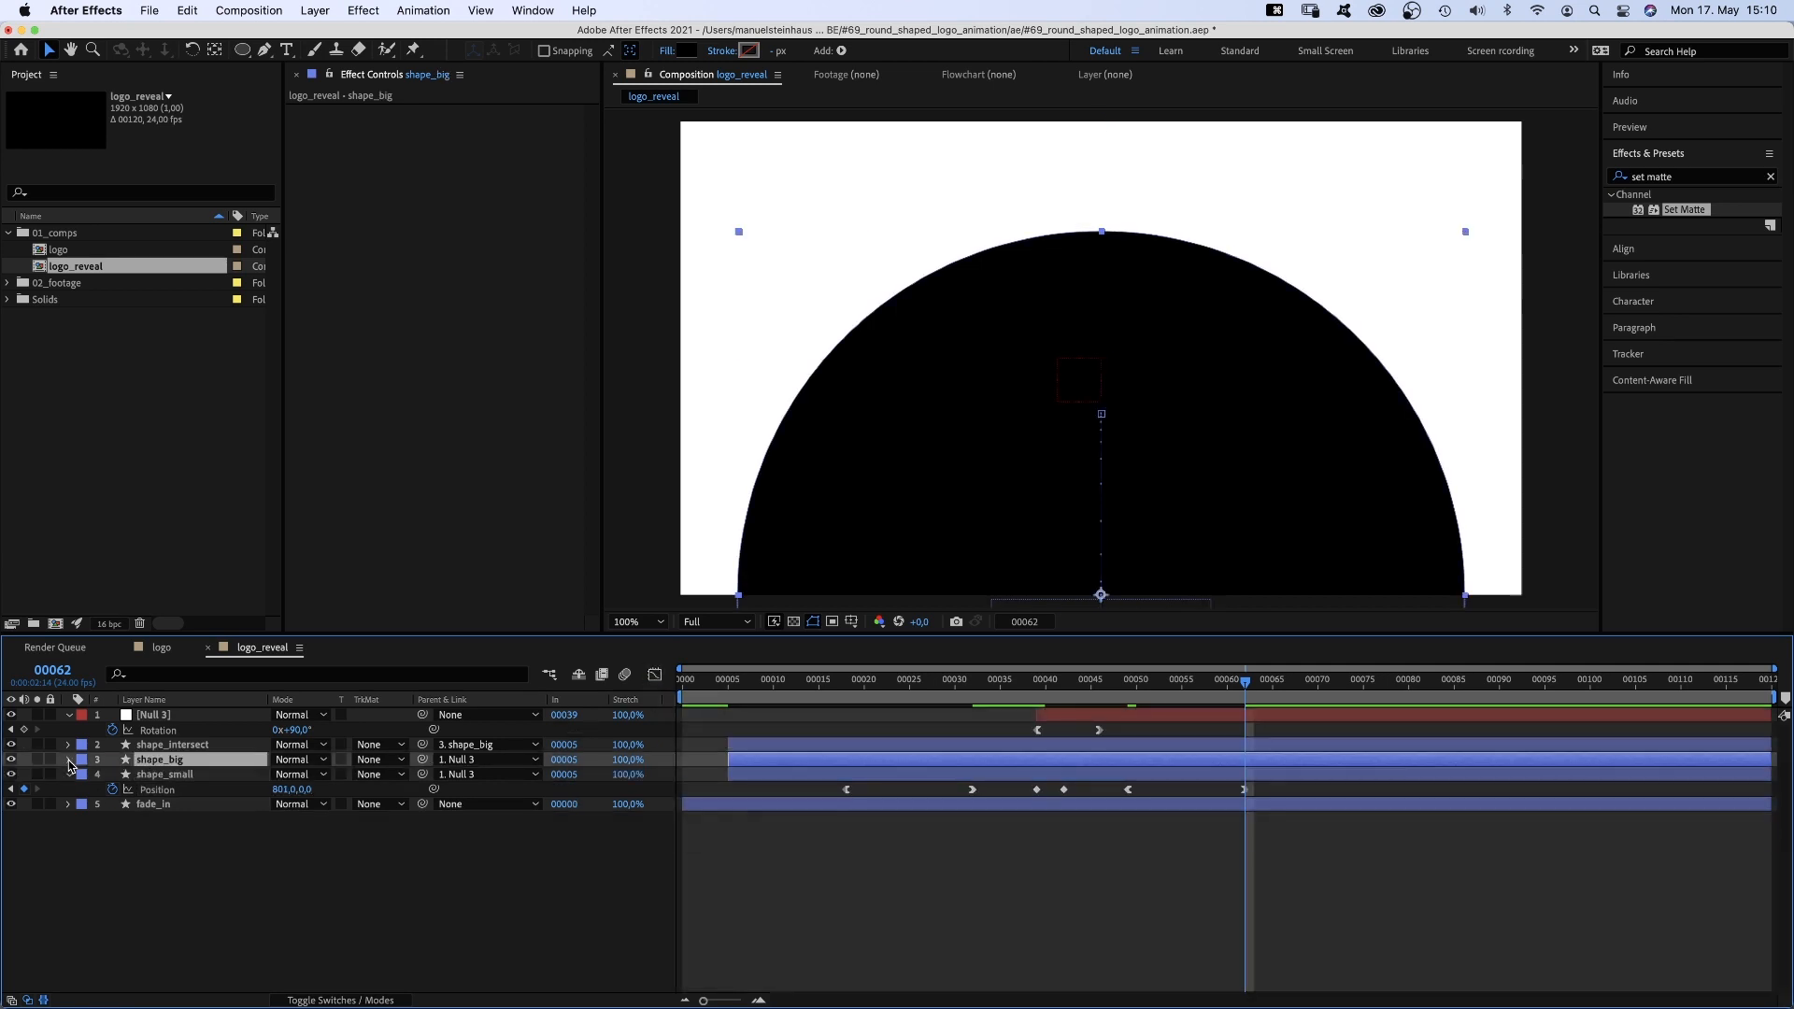
{"action": "left_click", "coordinate": [69, 761]}
{"action": "left_click", "coordinate": [403, 775]}
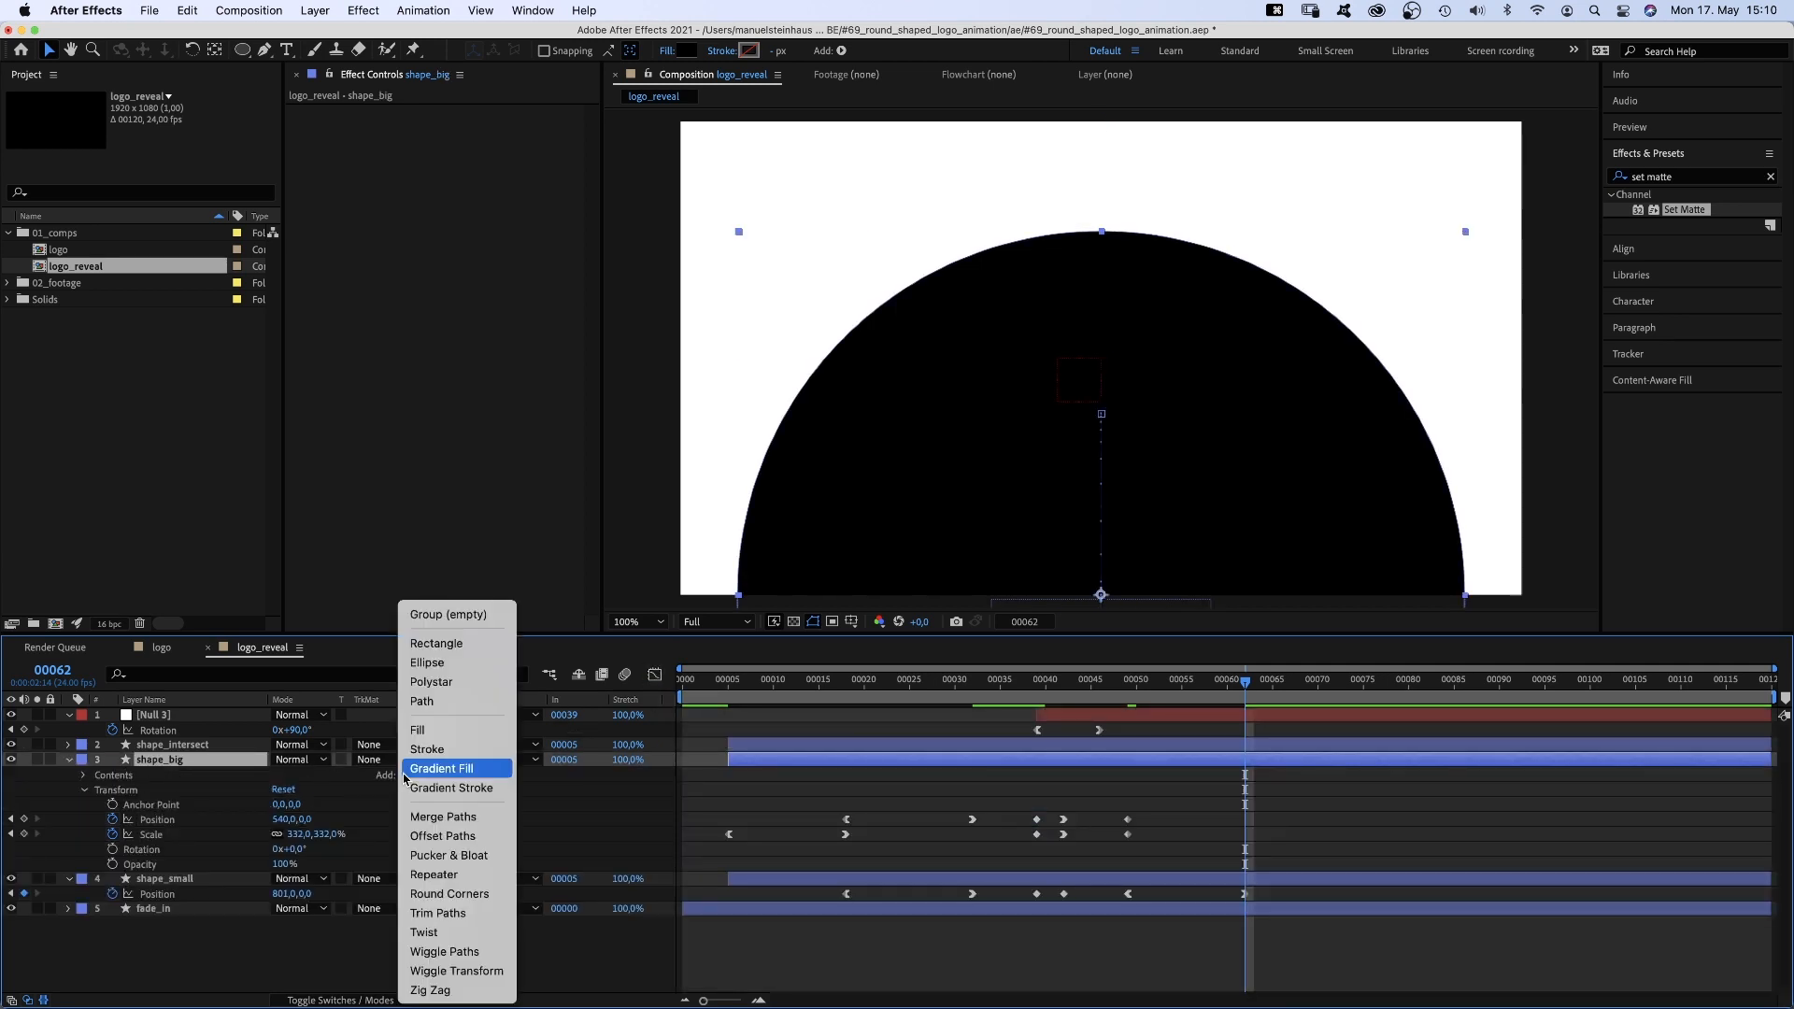
{"action": "left_click", "coordinate": [431, 872]}
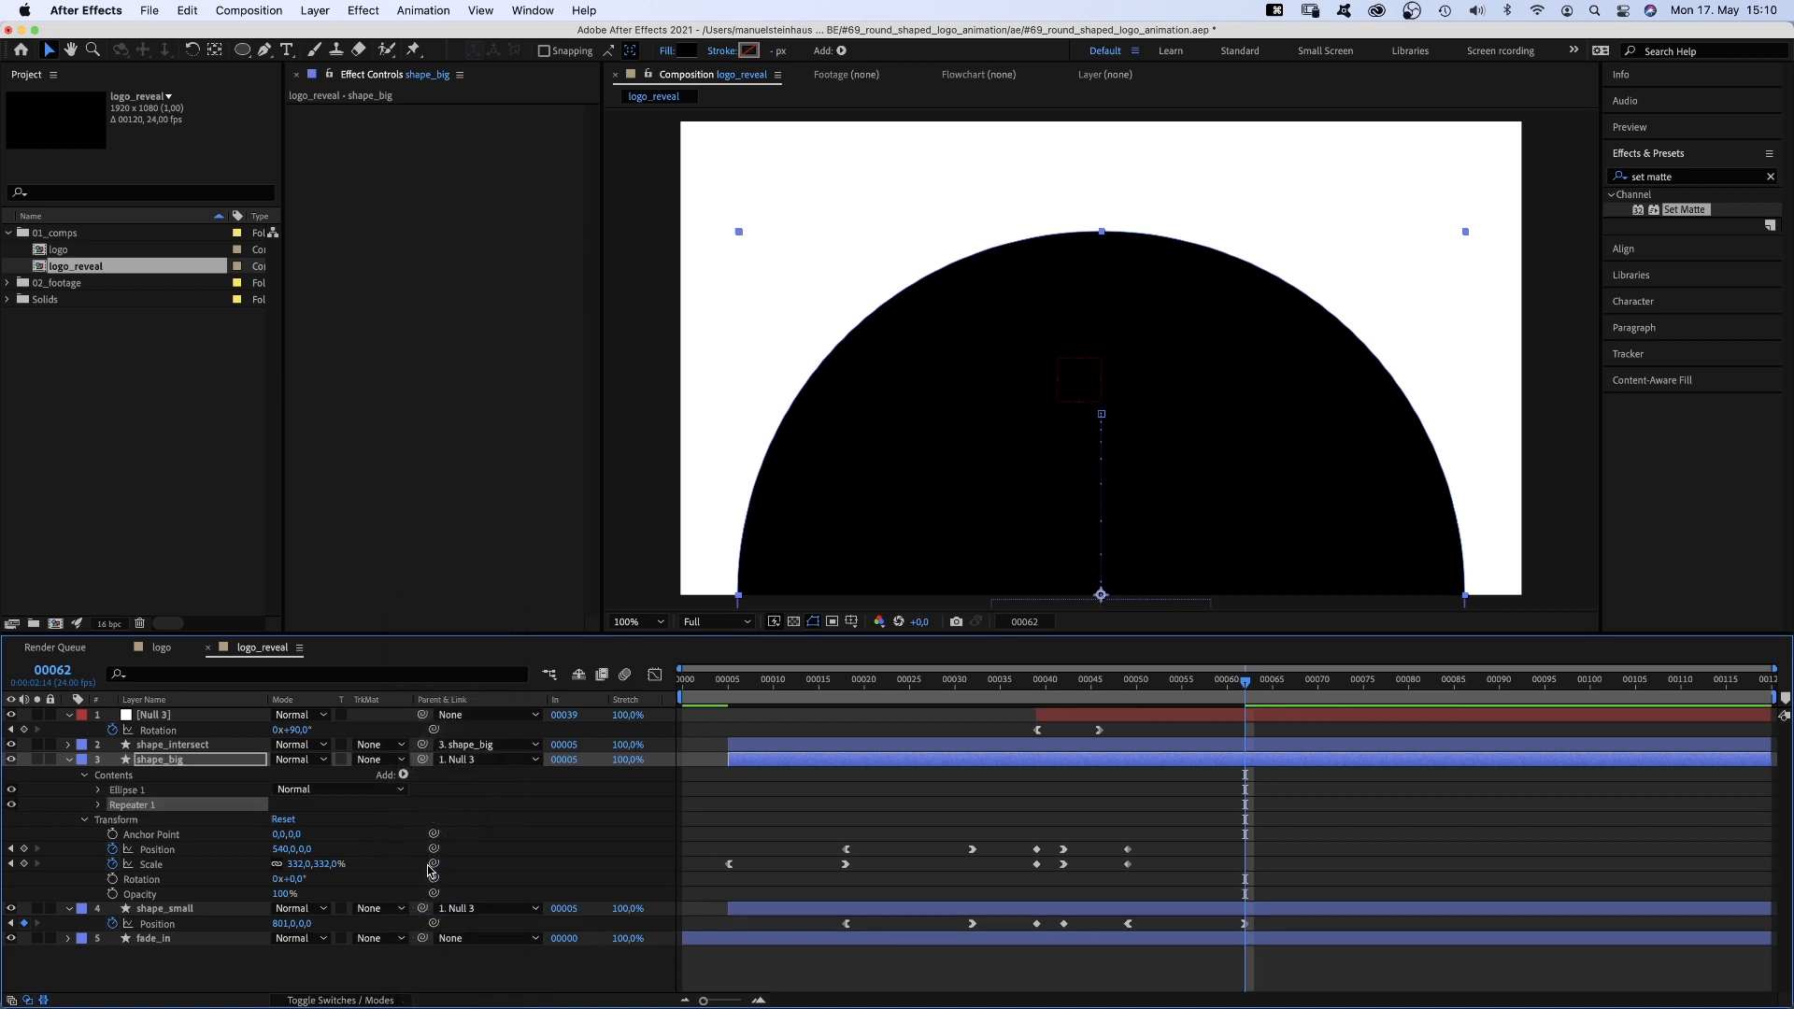
Set shape_big's Repeater to 8 copies with an X position offset of 500
{"action": "left_click", "coordinate": [98, 805]}
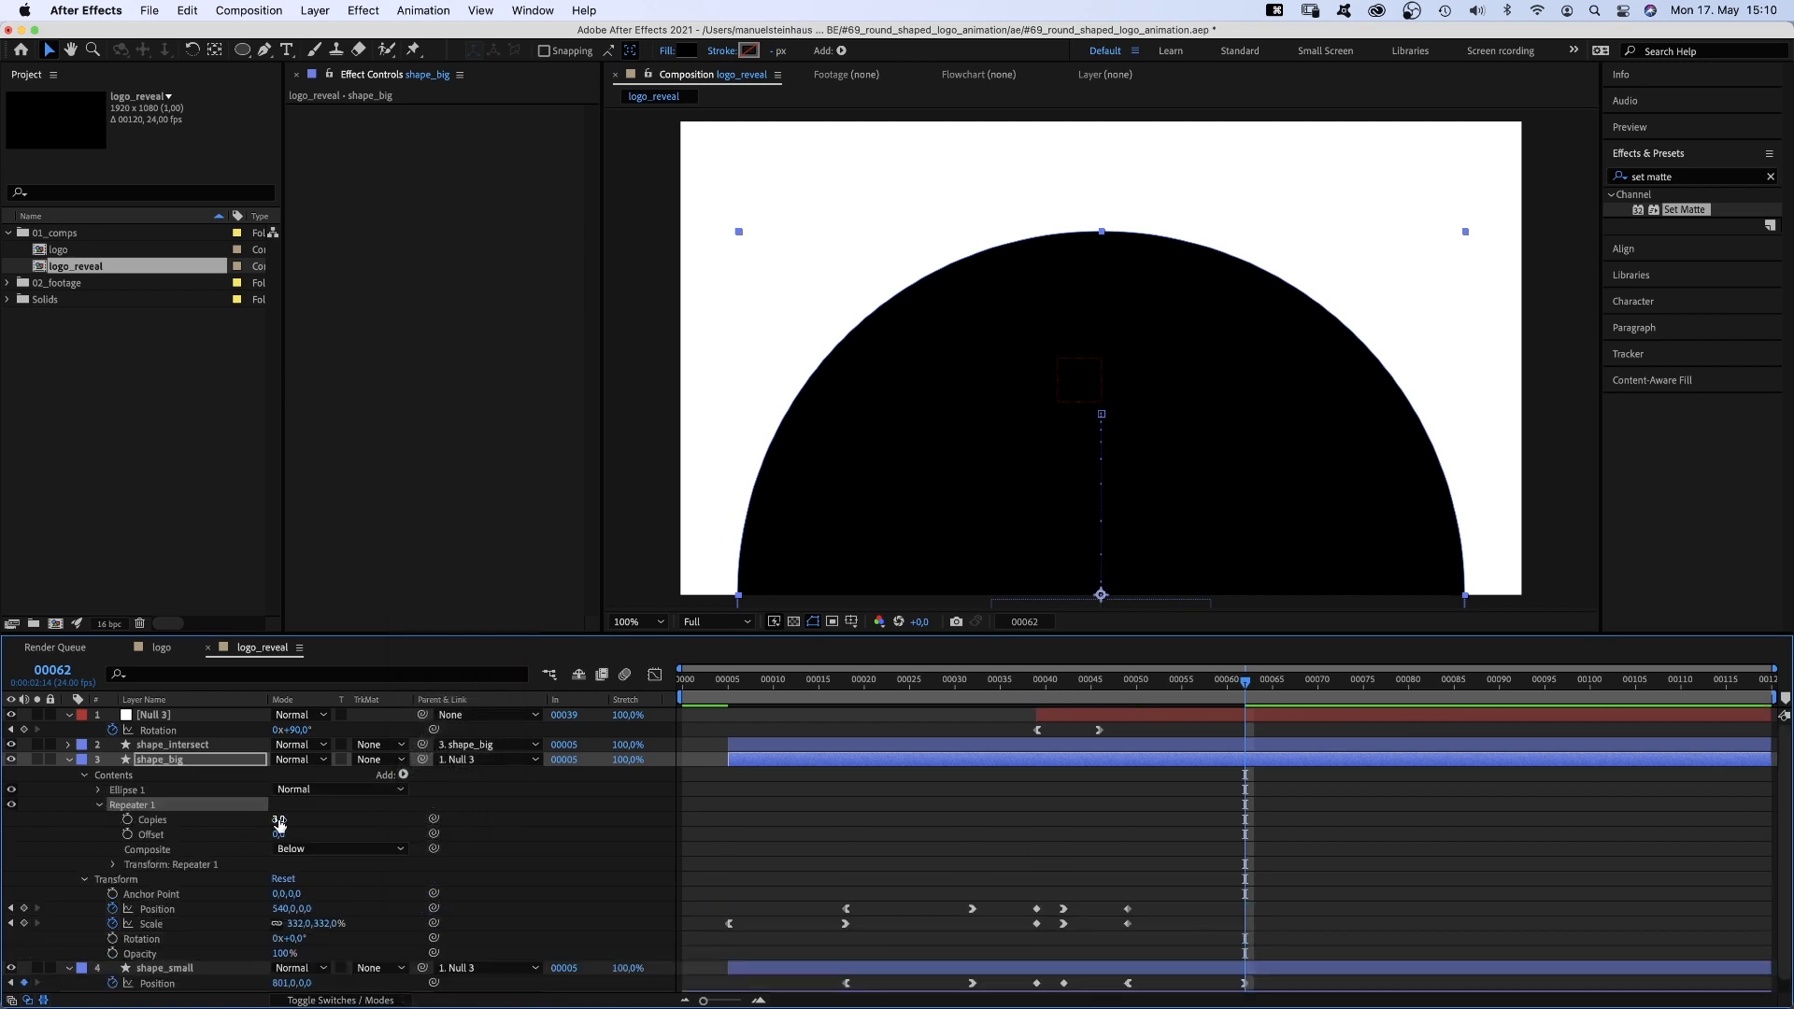
{"action": "type", "text": "8"}
{"action": "key", "text": "Return"}
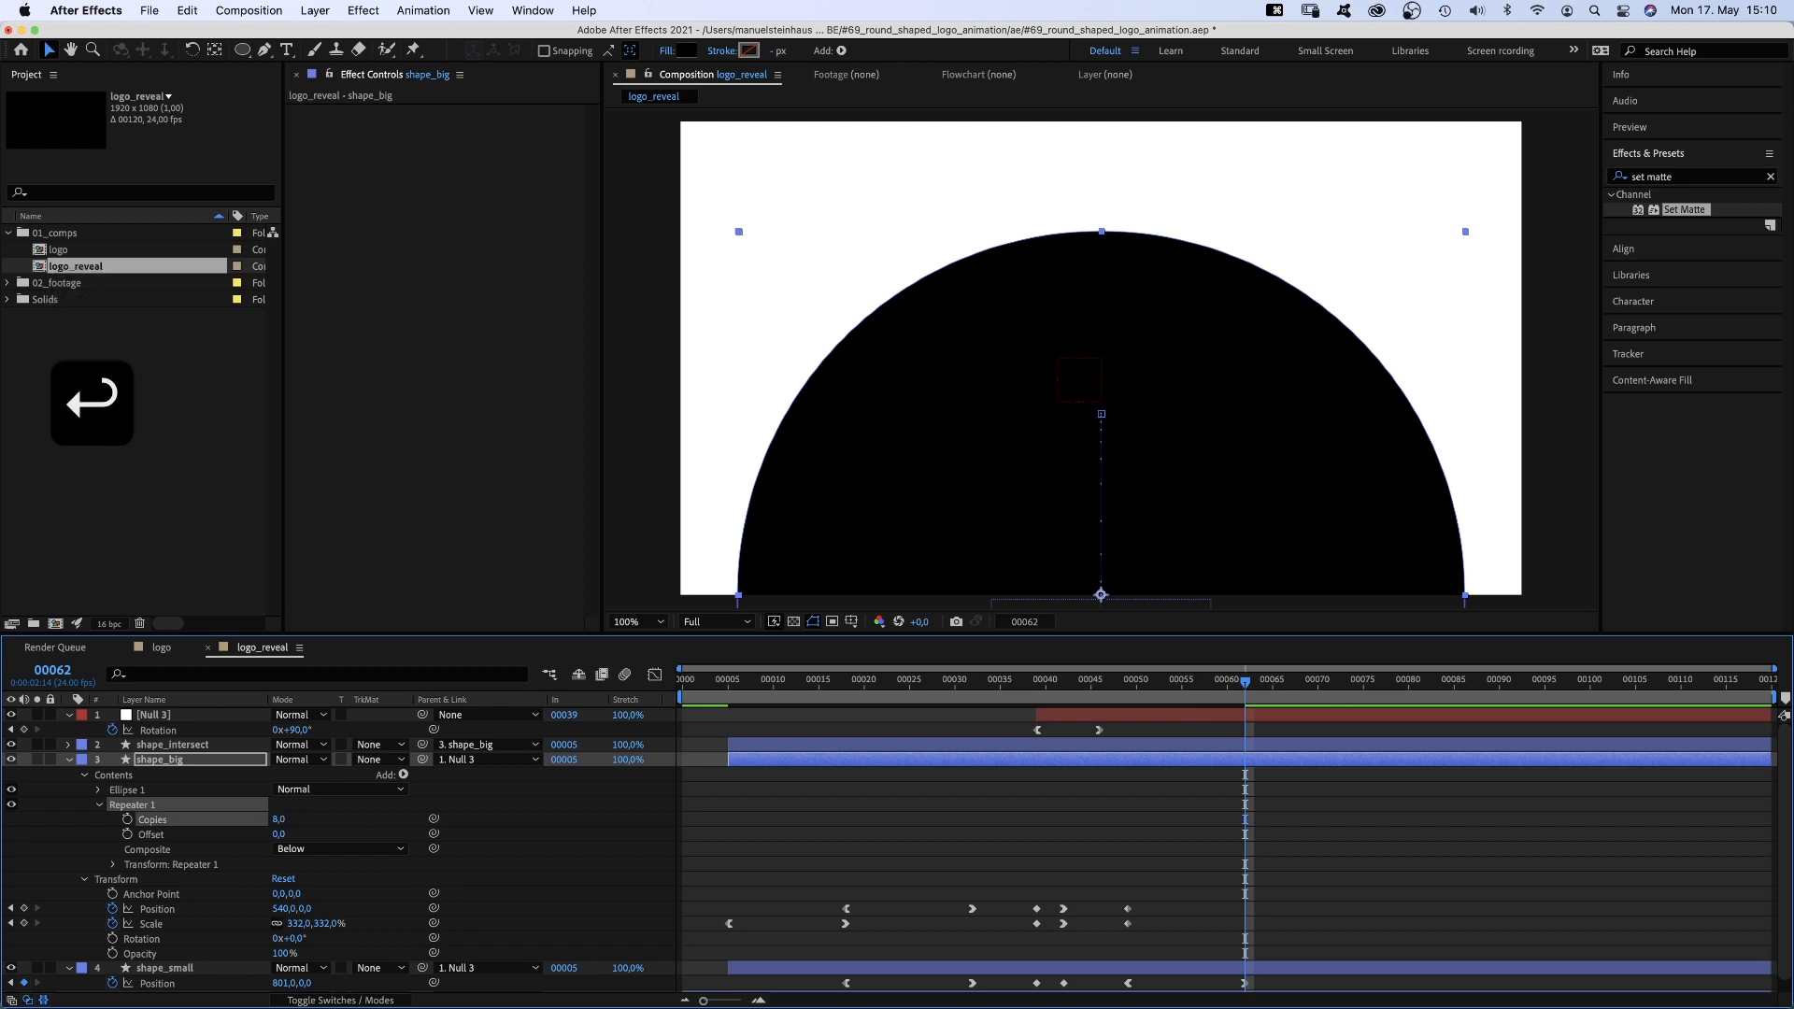
{"action": "left_click", "coordinate": [113, 865]}
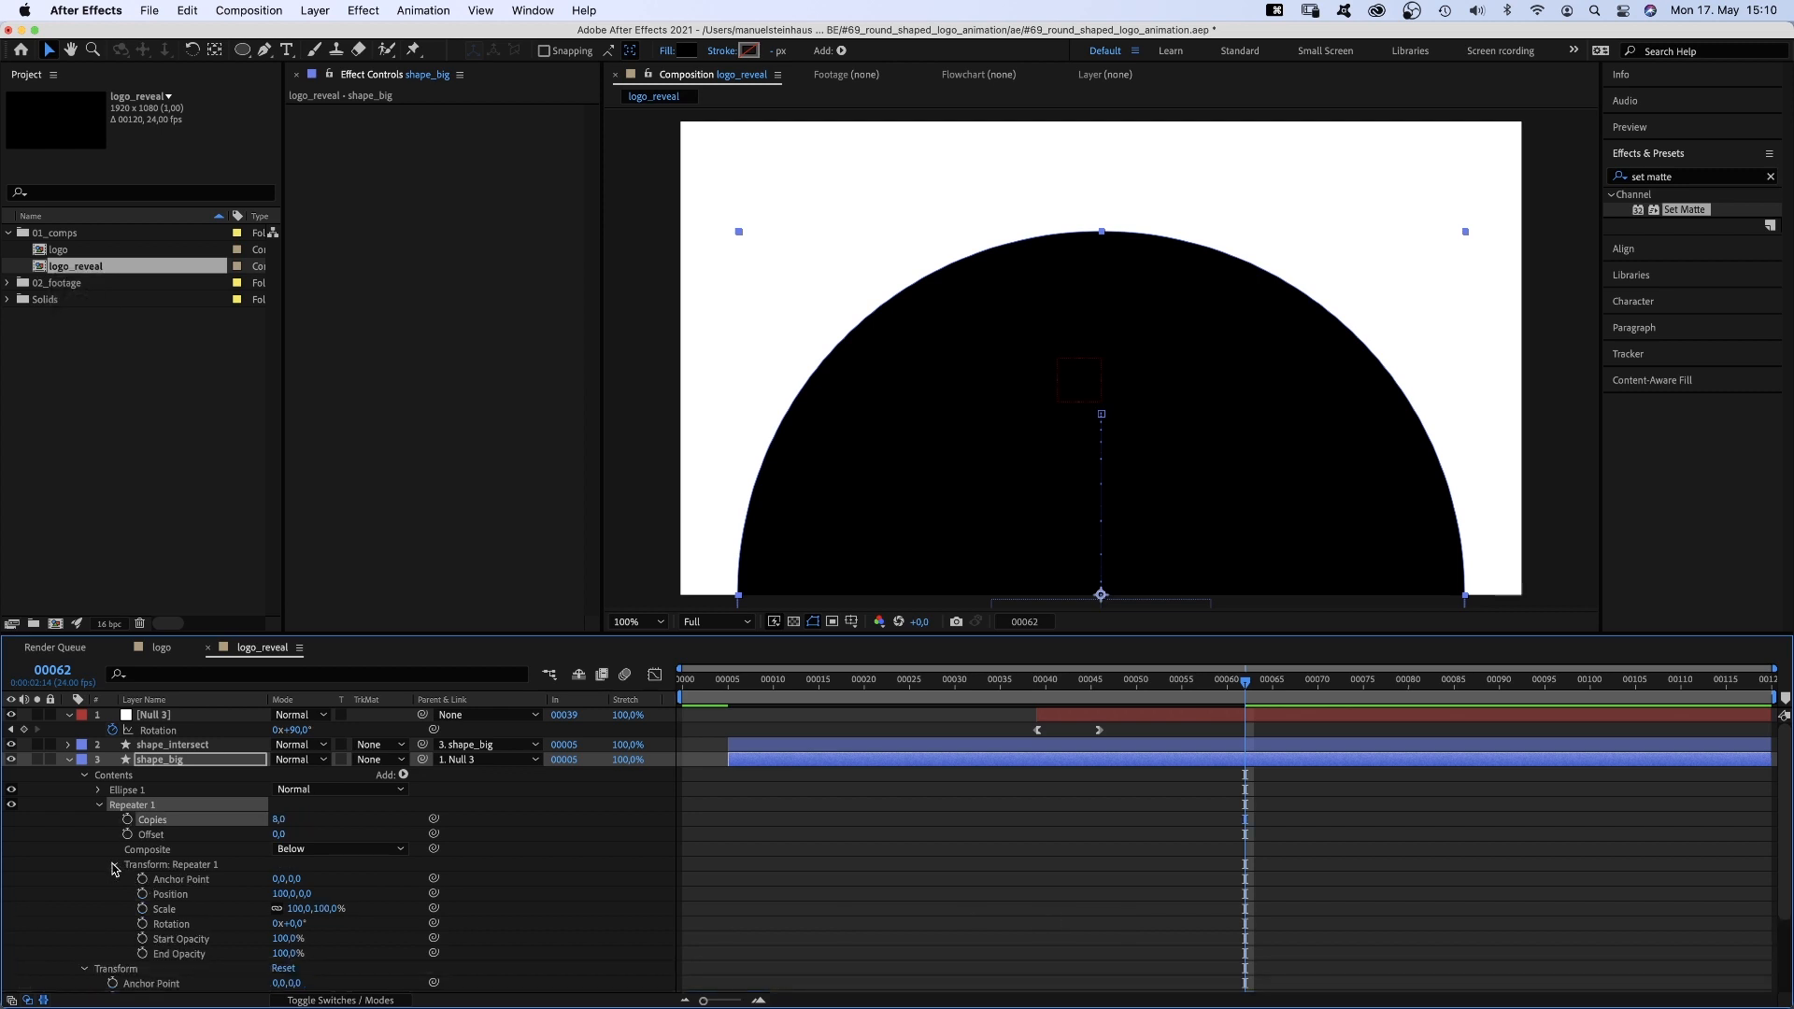
{"action": "type", "text": "500"}
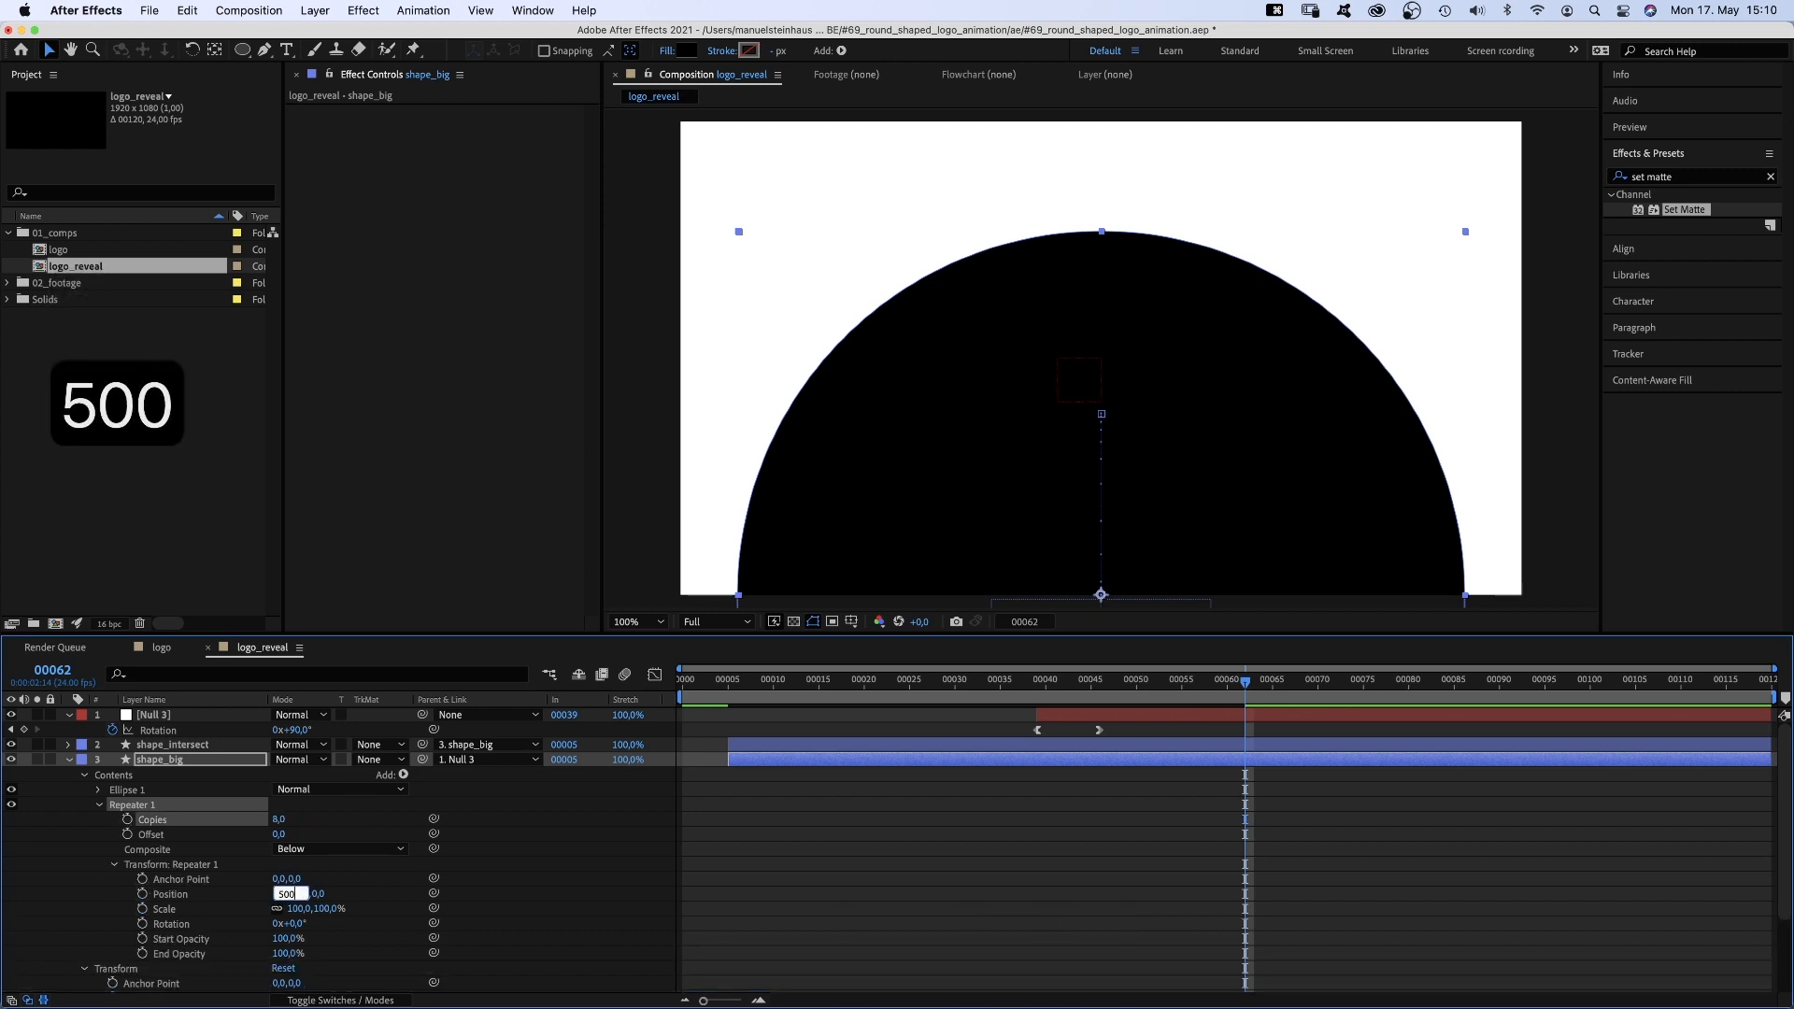
{"action": "key", "text": "Return"}
Keyframe the Repeater's copies at 8 on frame 62 and at 1 on frame 61
{"action": "left_click", "coordinate": [127, 819]}
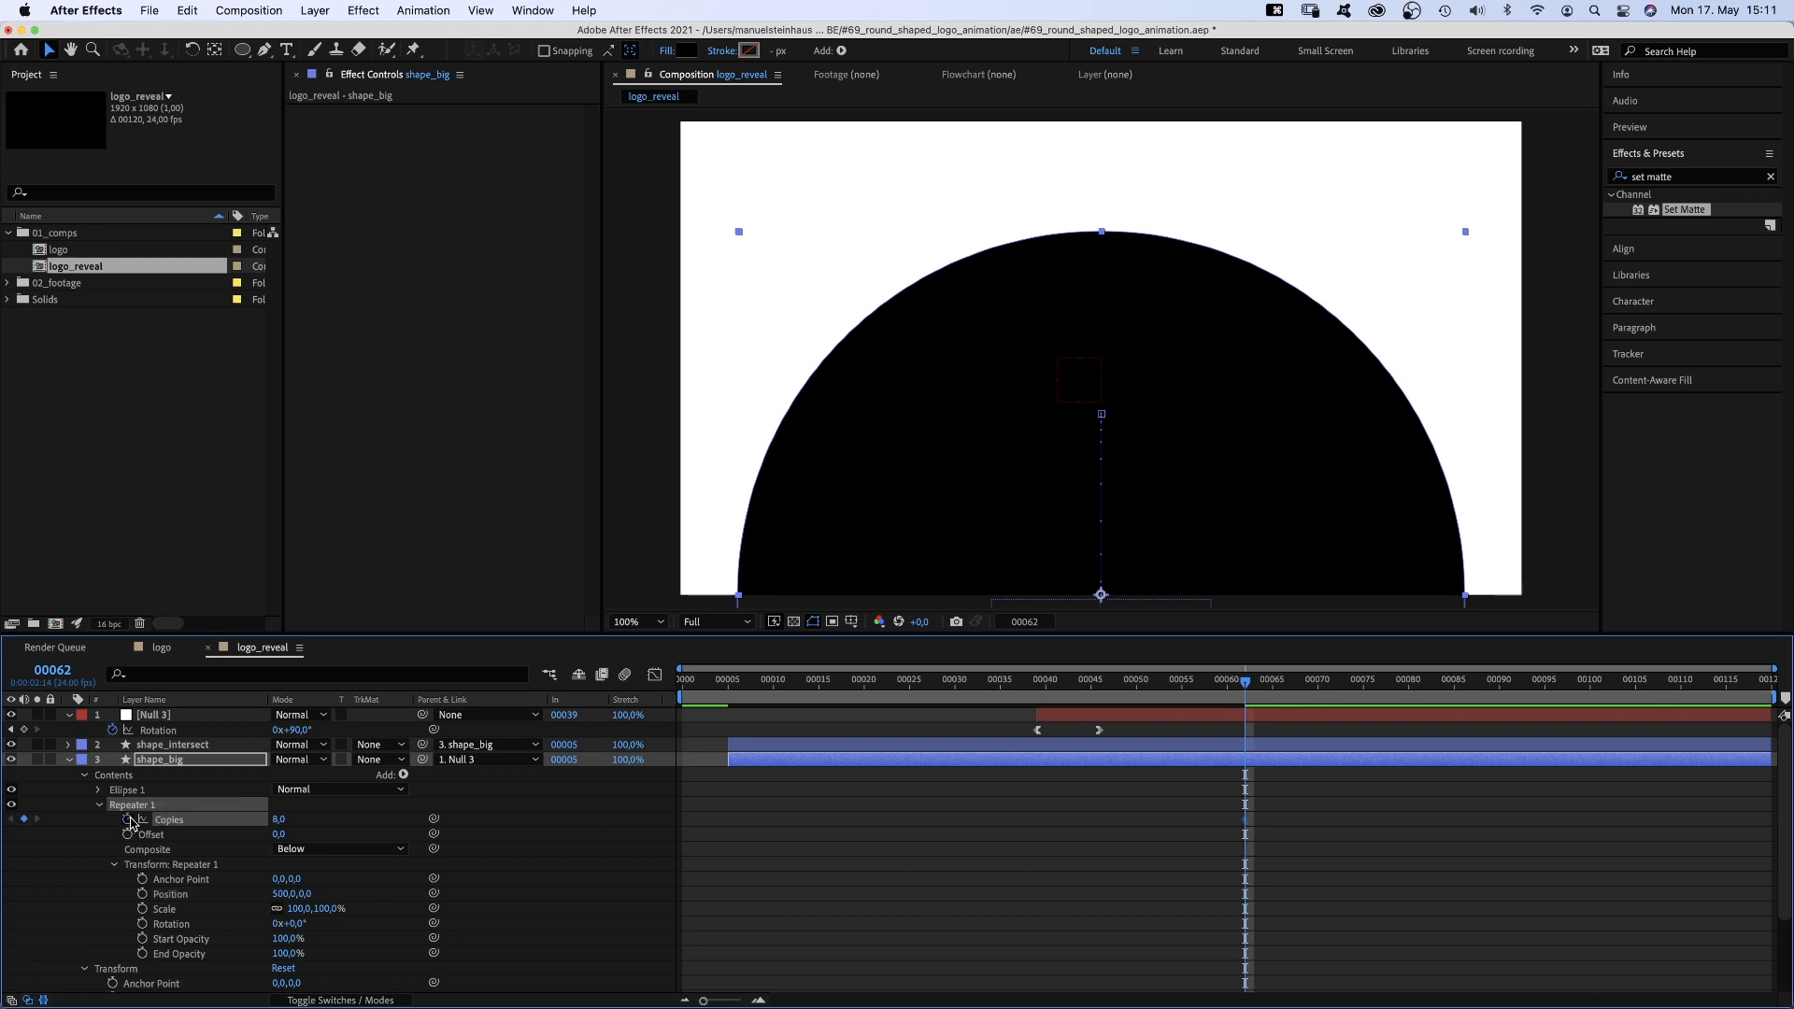
{"action": "key", "text": "super+Left"}
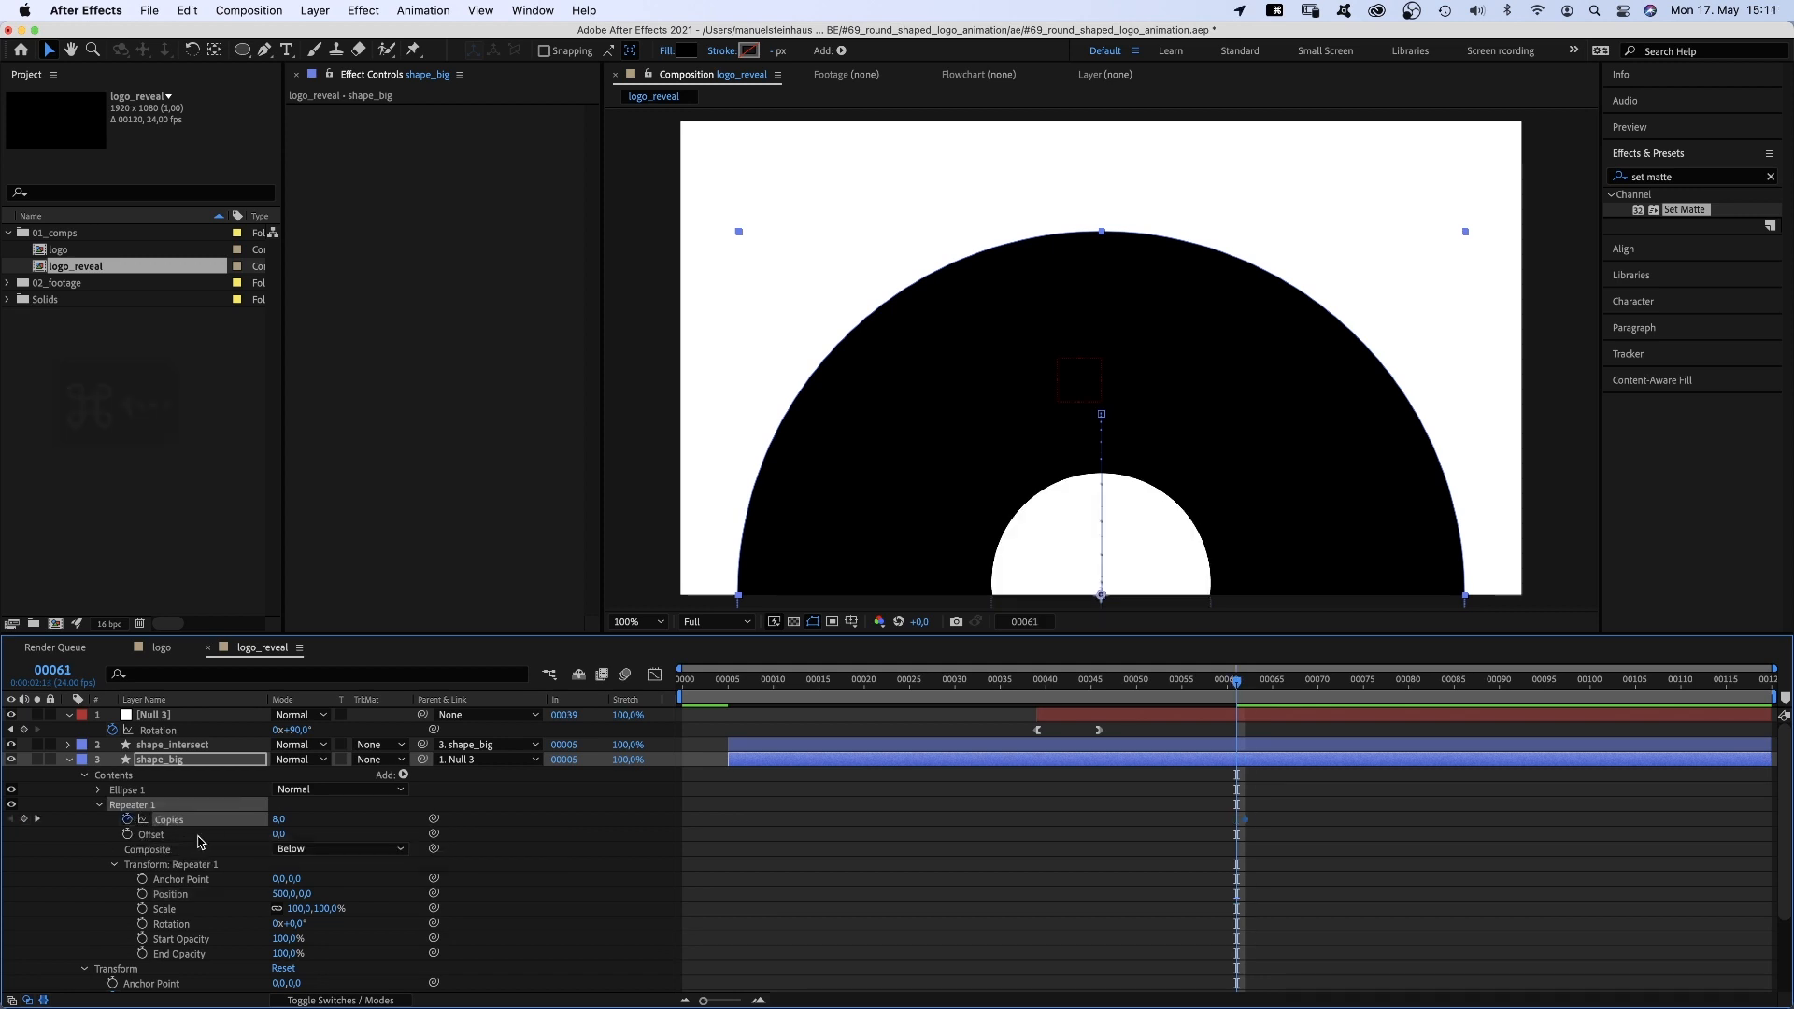
{"action": "type", "text": "1"}
{"action": "key", "text": "Return"}
At frame 92, show only shape_big's position property and set its X position to -2401
{"action": "left_click_drag", "start_coordinate": [1252, 692], "coordinate": [1515, 708]}
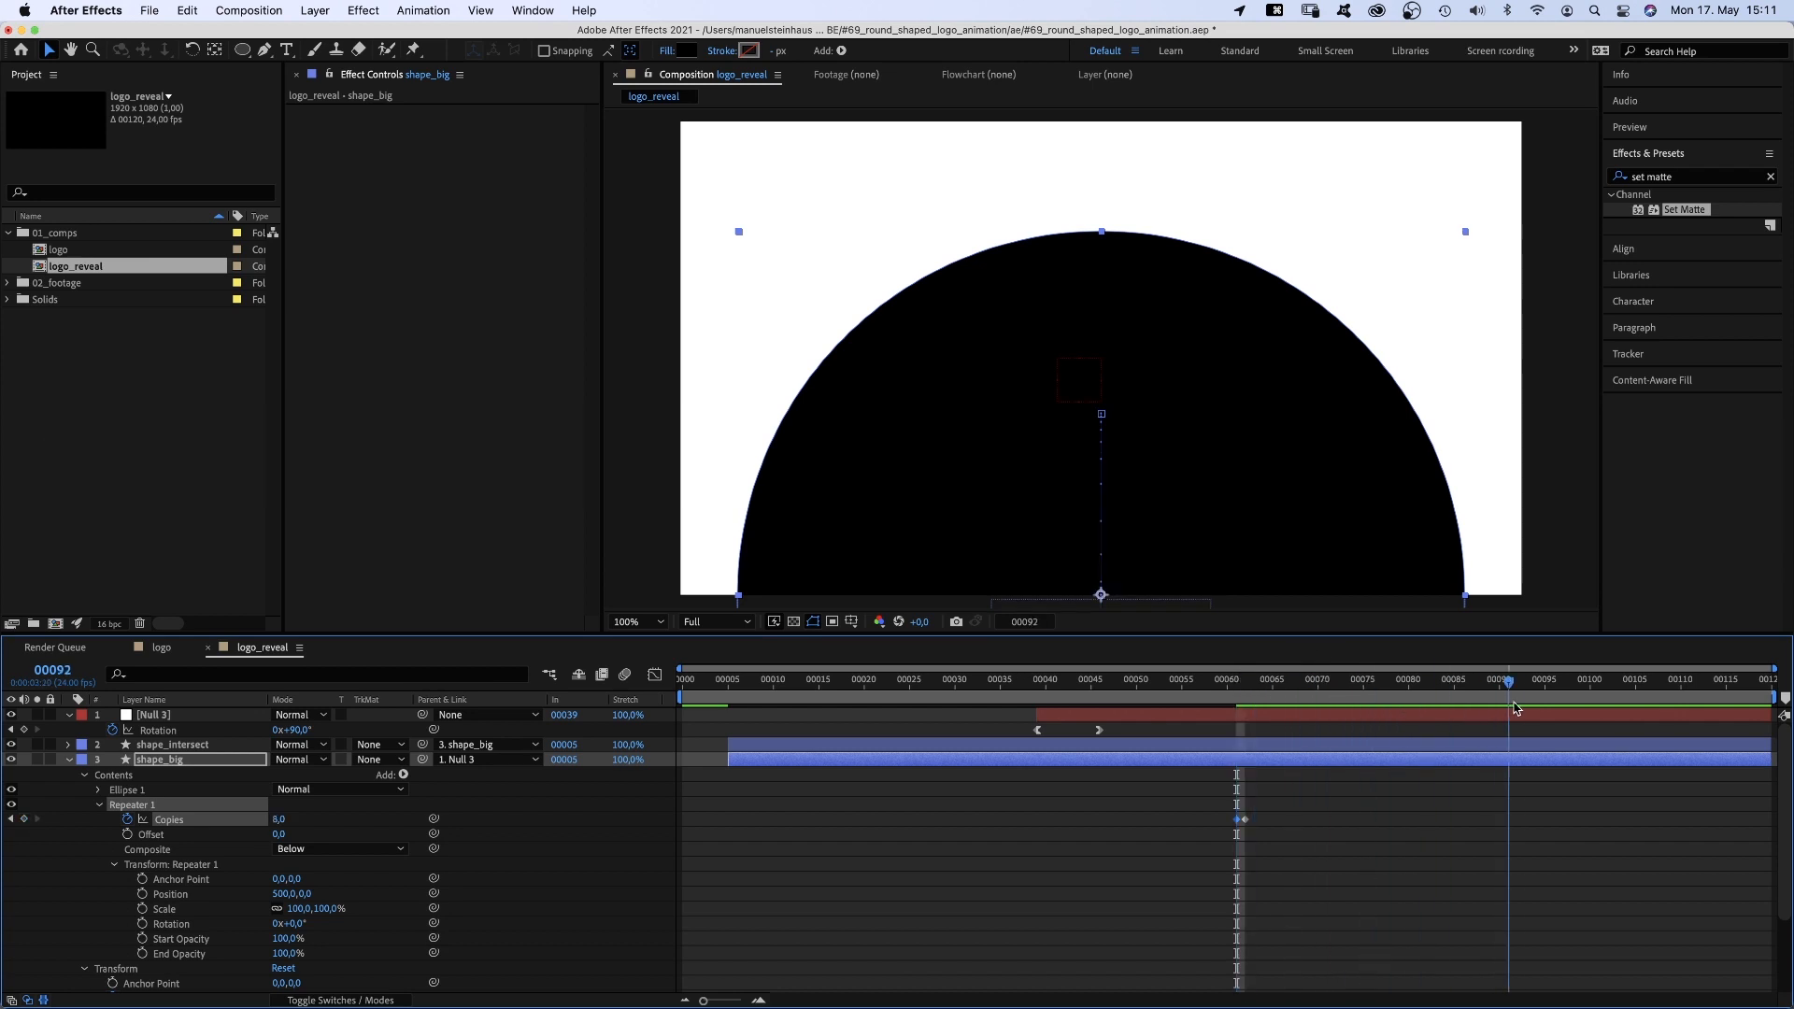
{"action": "left_click", "coordinate": [173, 761]}
{"action": "key", "text": "p"}
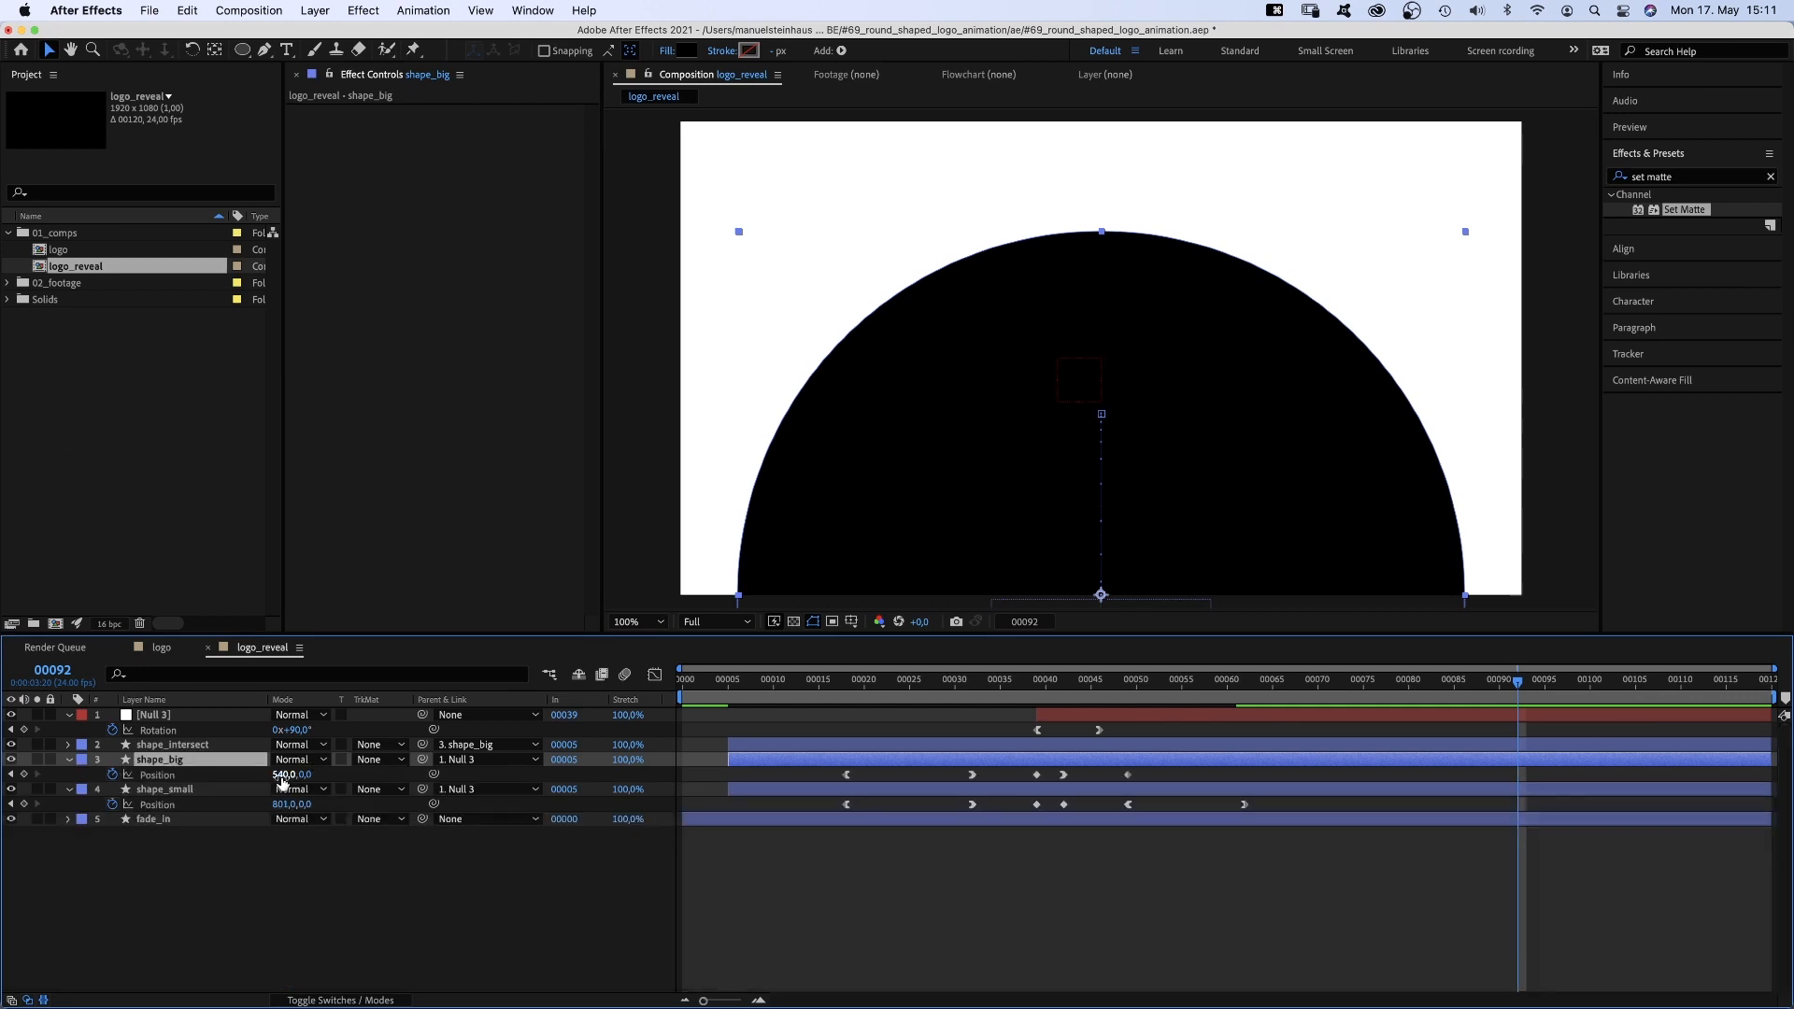
{"action": "left_click_drag", "start_coordinate": [278, 775], "coordinate": [234, 843]}
Reveal shape_big's scale alongside its position and set the scale to 475% at frame 92
{"action": "key", "text": "shift+s"}
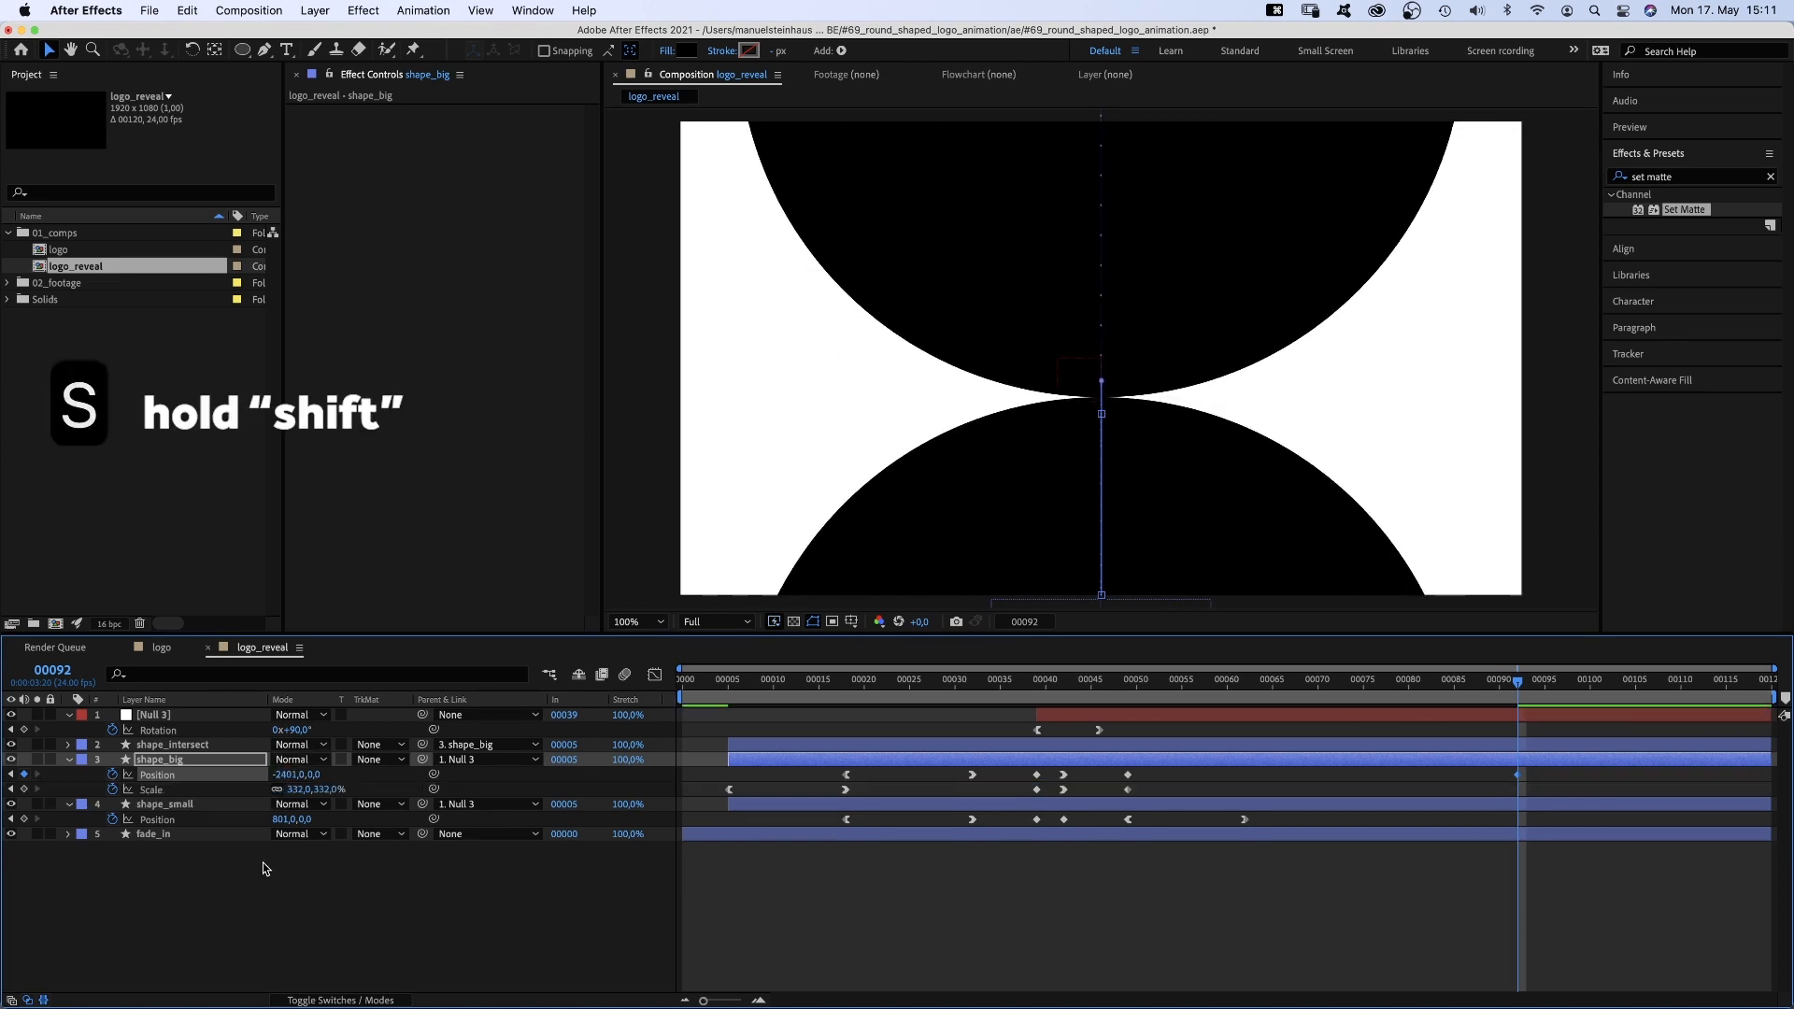
{"action": "left_click_drag", "start_coordinate": [295, 790], "coordinate": [355, 788]}
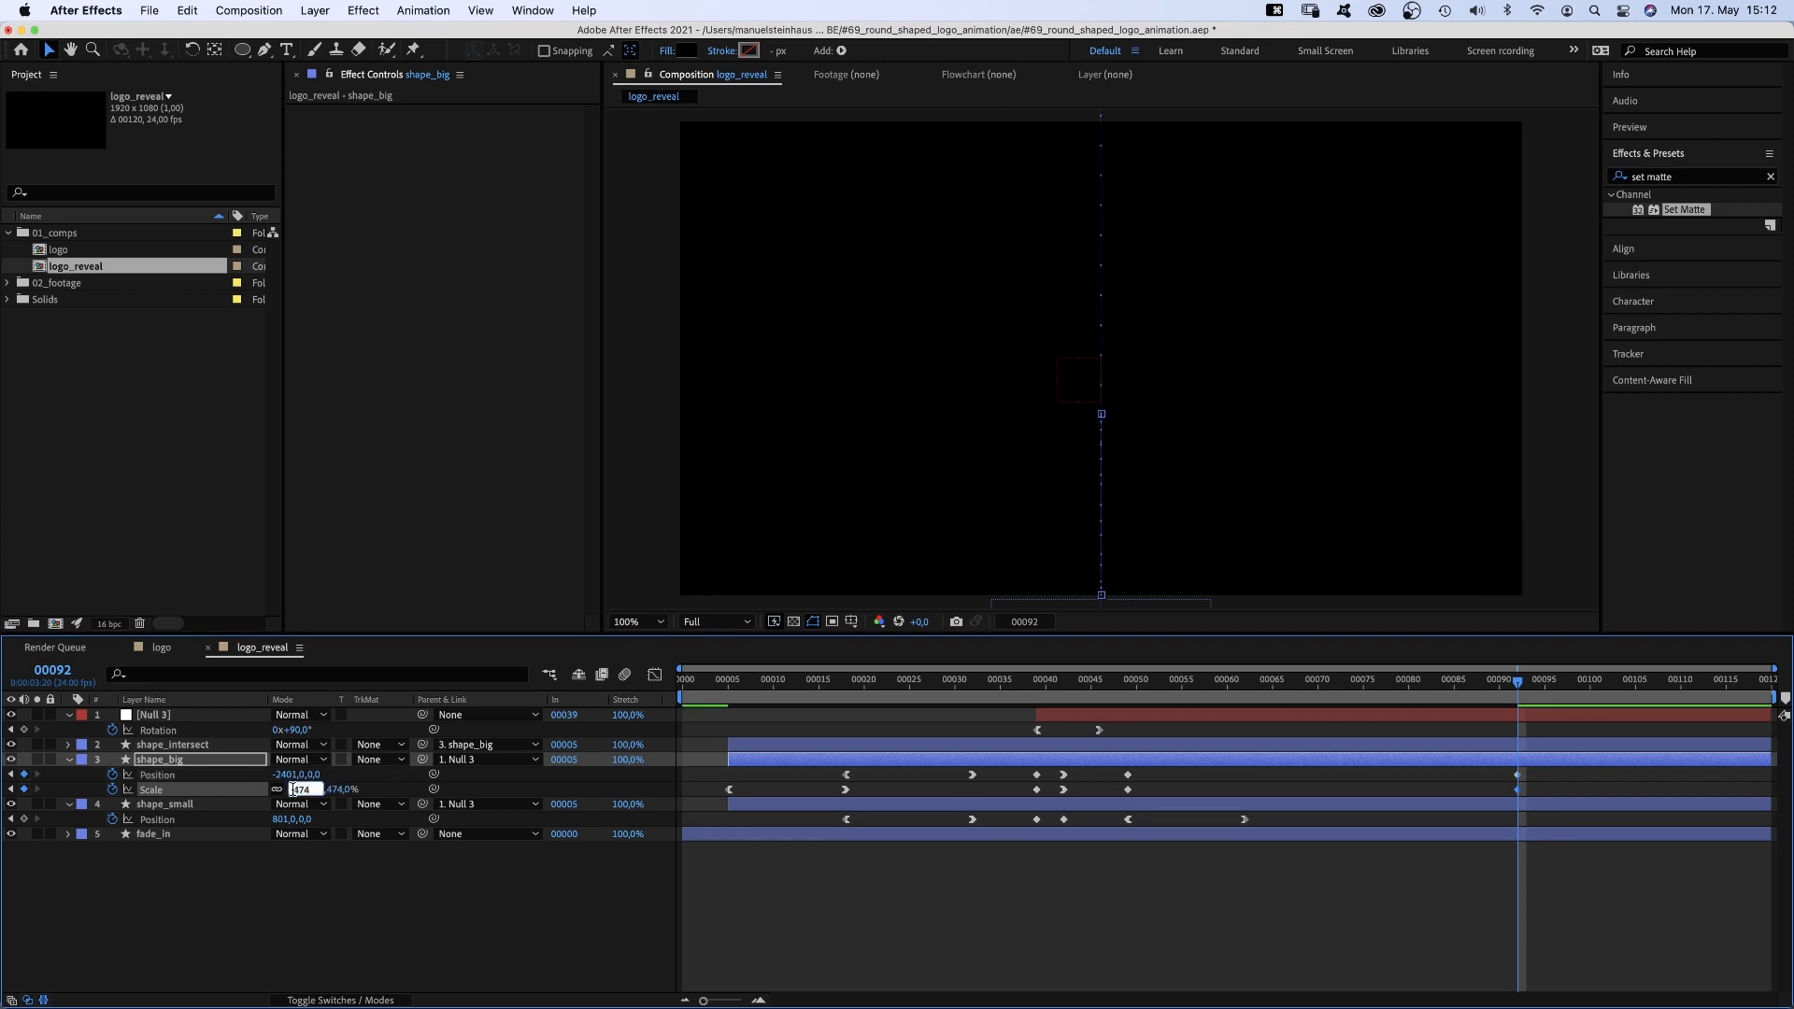
{"action": "type", "text": "475"}
{"action": "key", "text": "Return"}
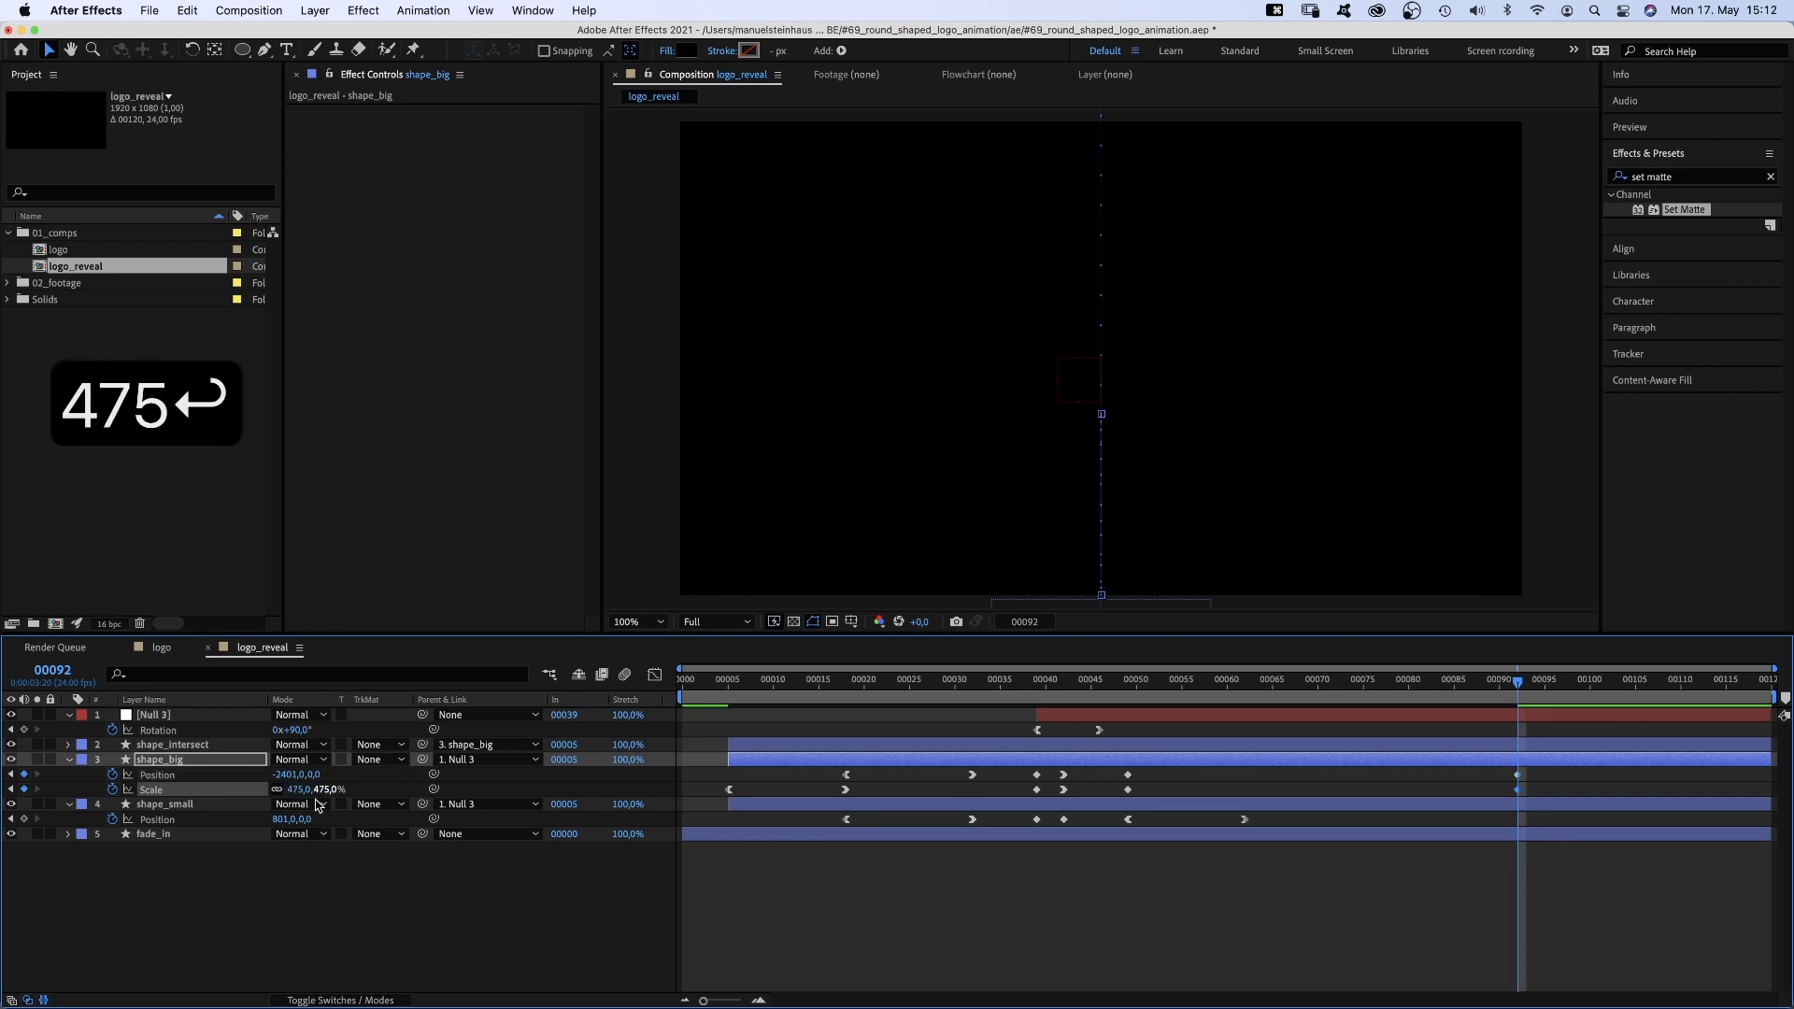
Set shape_big's X position to -16711 at frame 92 and shape its final position speed curve to start slowly and peak at the end
{"action": "left_click_drag", "start_coordinate": [283, 775], "coordinate": [1, 763]}
{"action": "mouse_move", "coordinate": [289, 774]}
{"action": "left_mouse_down"}
{"action": "mouse_move", "coordinate": [38, 775]}
{"action": "mouse_move", "coordinate": [290, 777]}
{"action": "mouse_move", "coordinate": [5, 738]}
{"action": "mouse_move", "coordinate": [5, 758]}
{"action": "mouse_move", "coordinate": [277, 793]}
{"action": "left_mouse_up"}
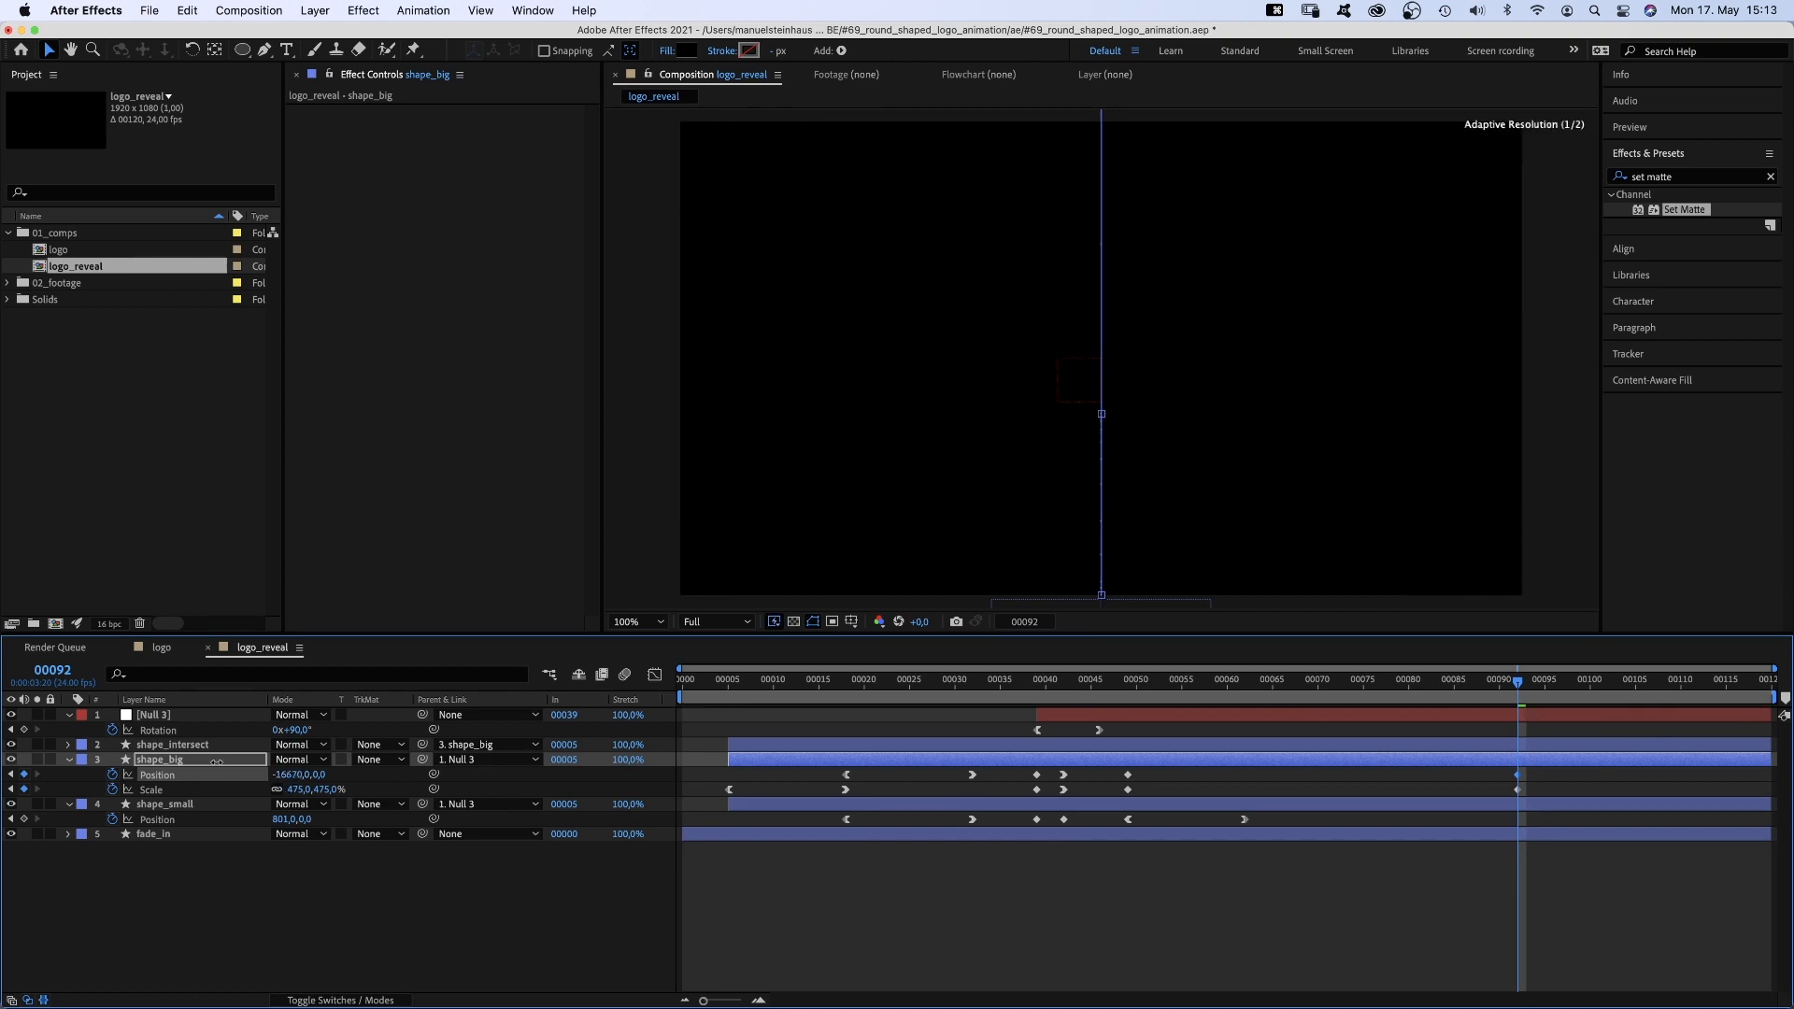
{"action": "left_click_drag", "start_coordinate": [1545, 772], "coordinate": [1112, 802]}
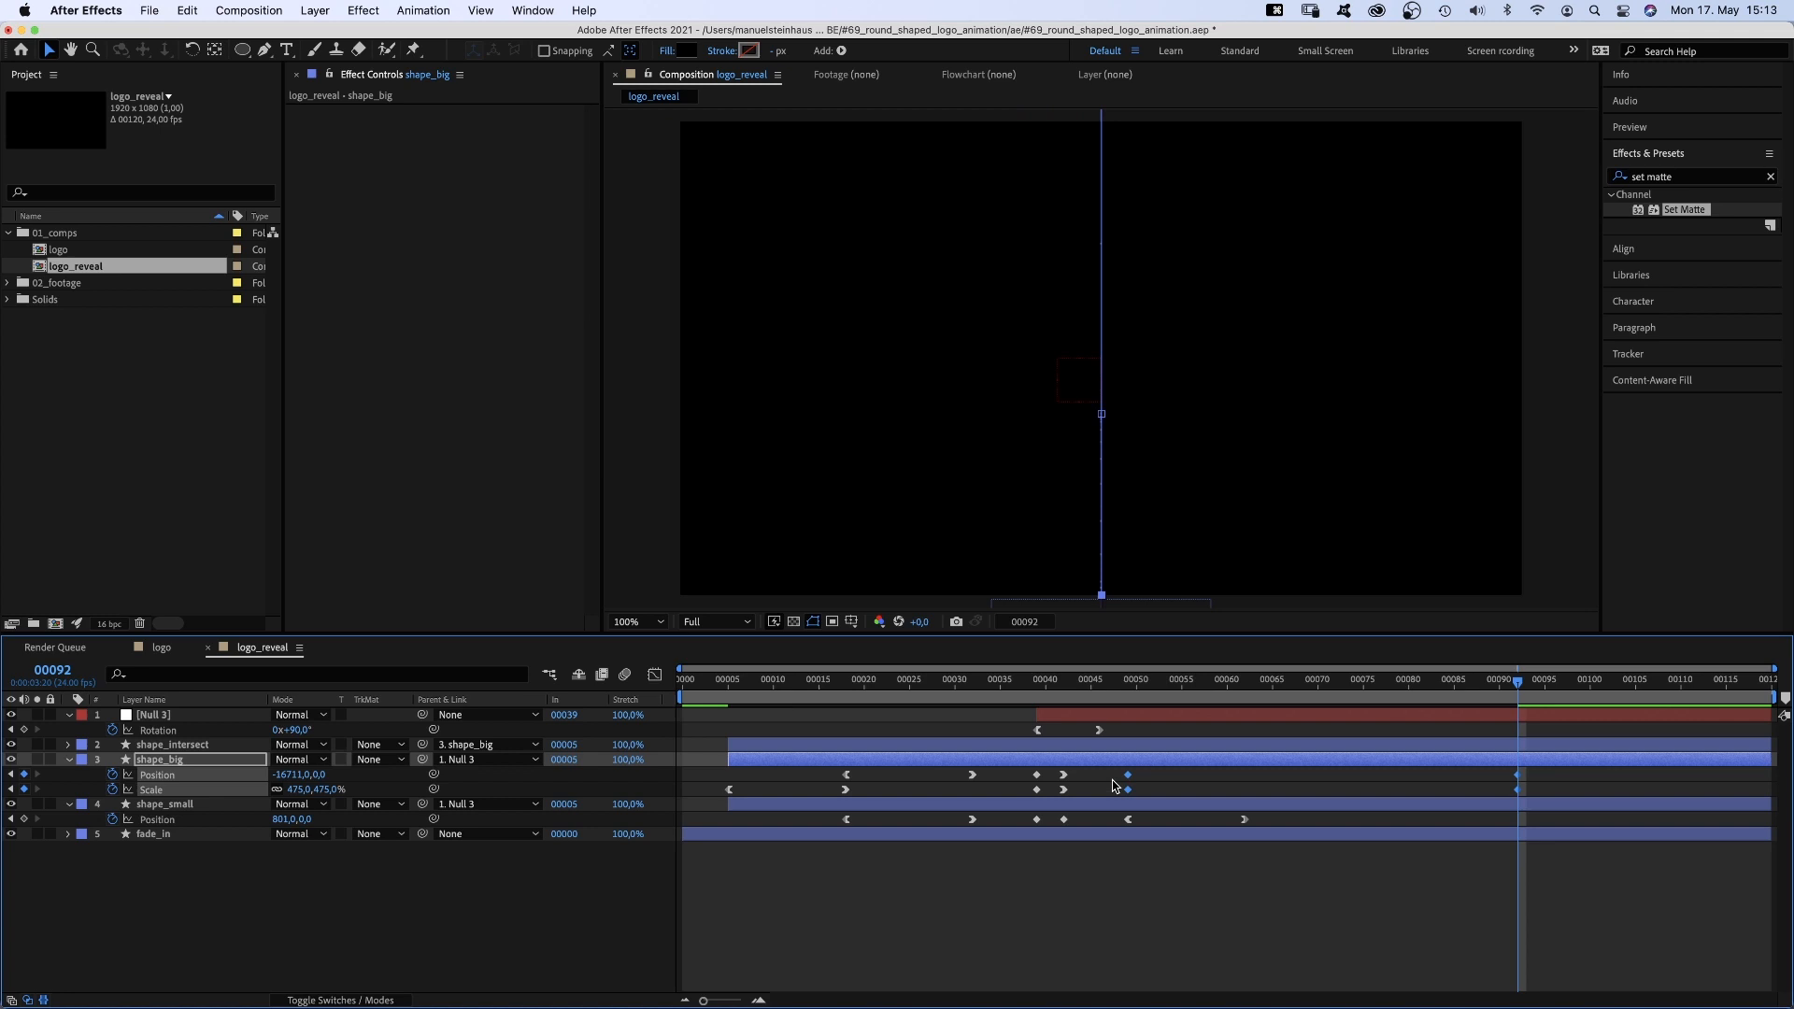
{"action": "left_click", "coordinate": [654, 675]}
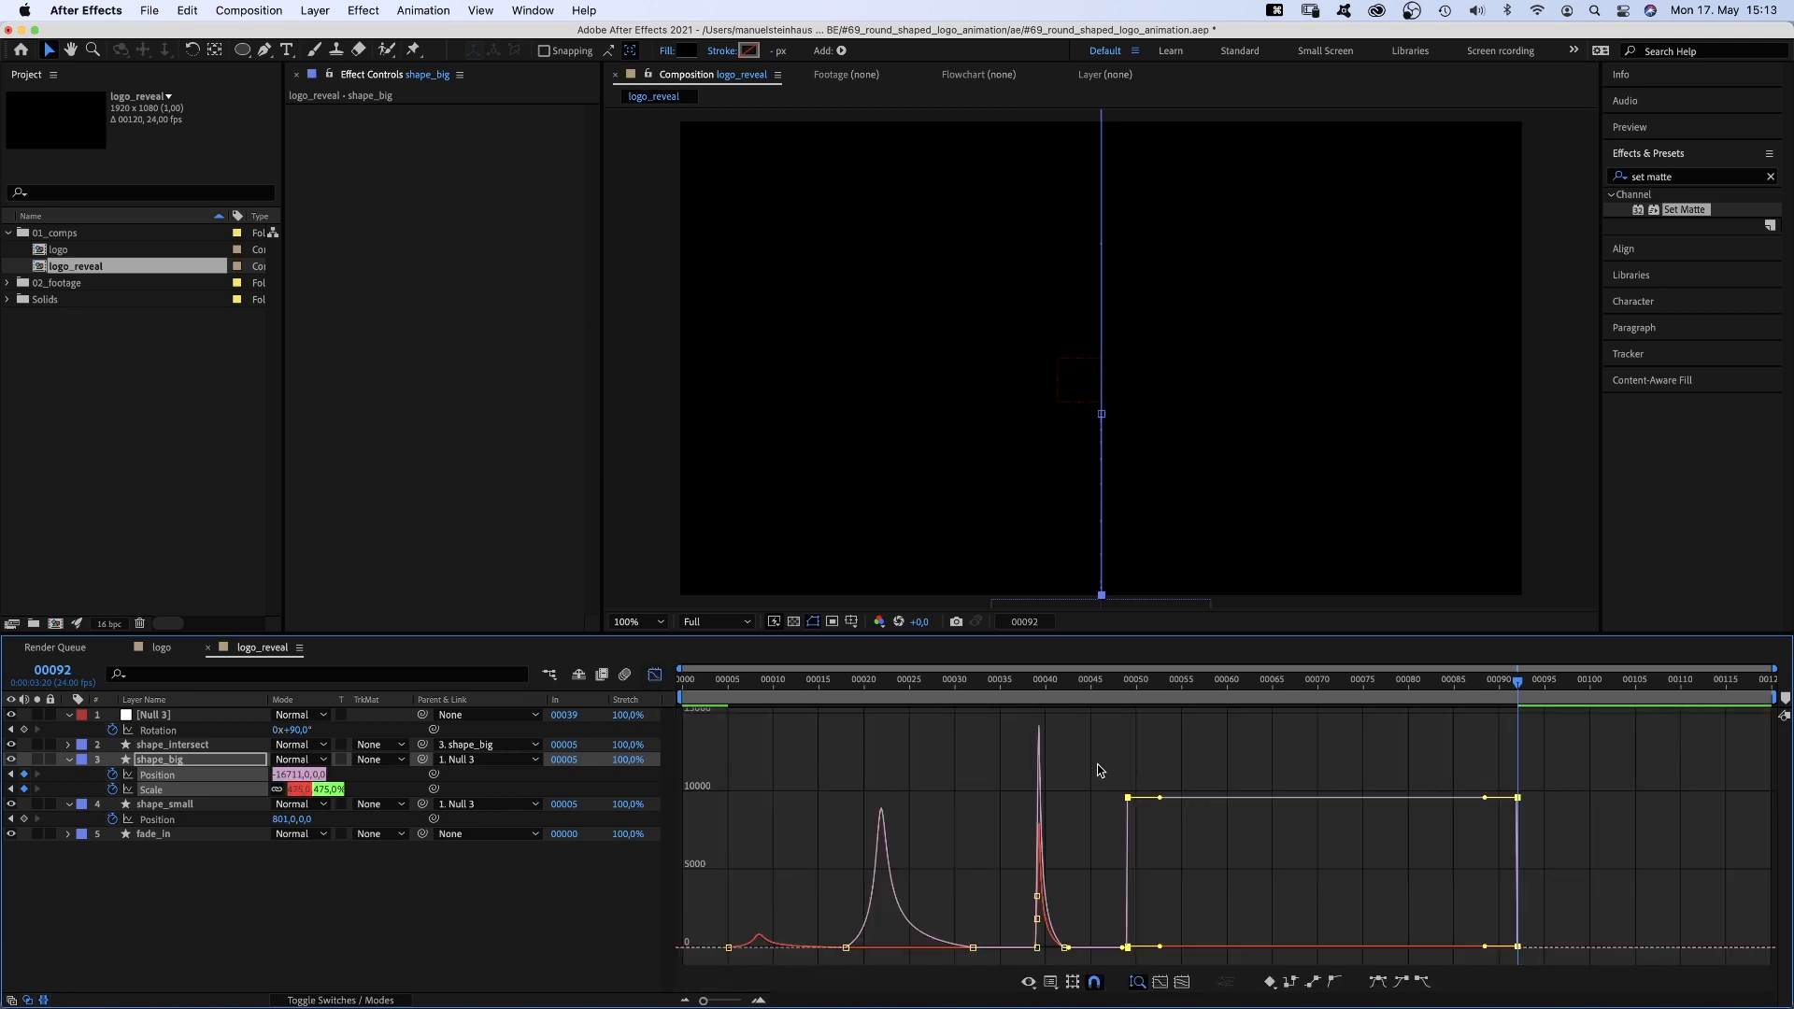
{"action": "left_click", "coordinate": [1175, 799]}
{"action": "left_click_drag", "start_coordinate": [1158, 799], "coordinate": [1299, 946]}
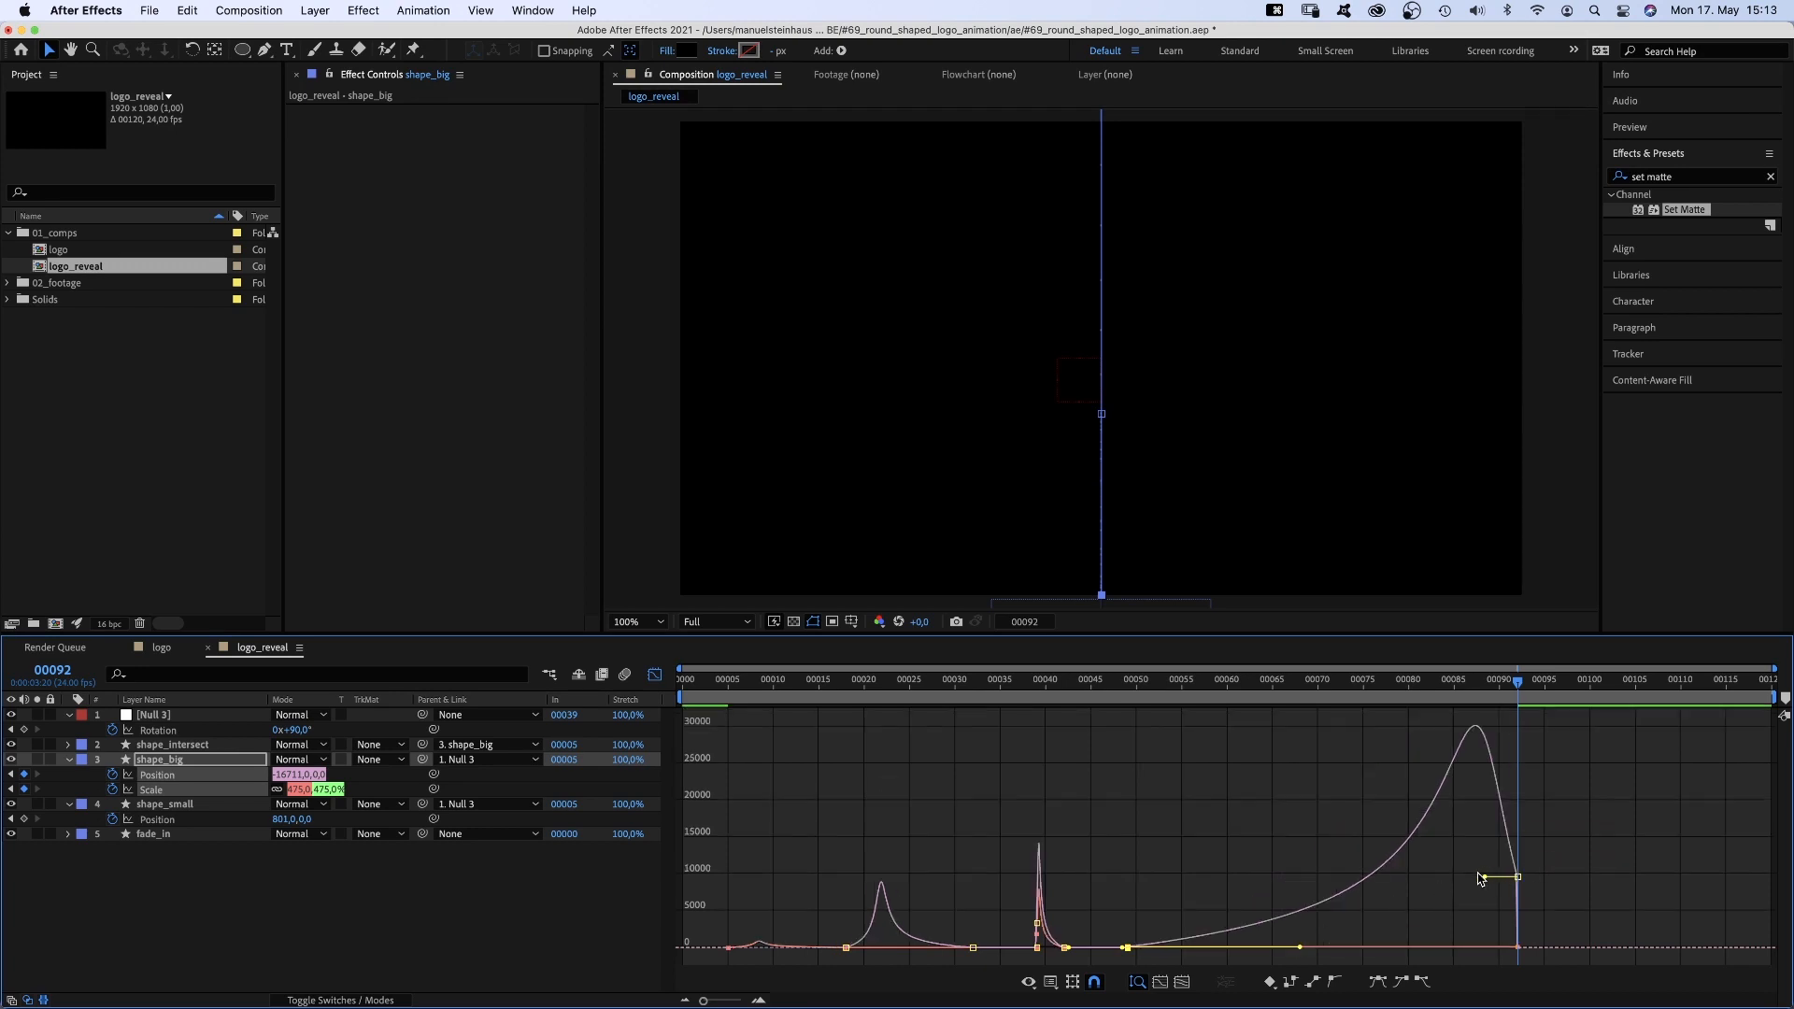
{"action": "left_click_drag", "start_coordinate": [1485, 877], "coordinate": [1527, 877]}
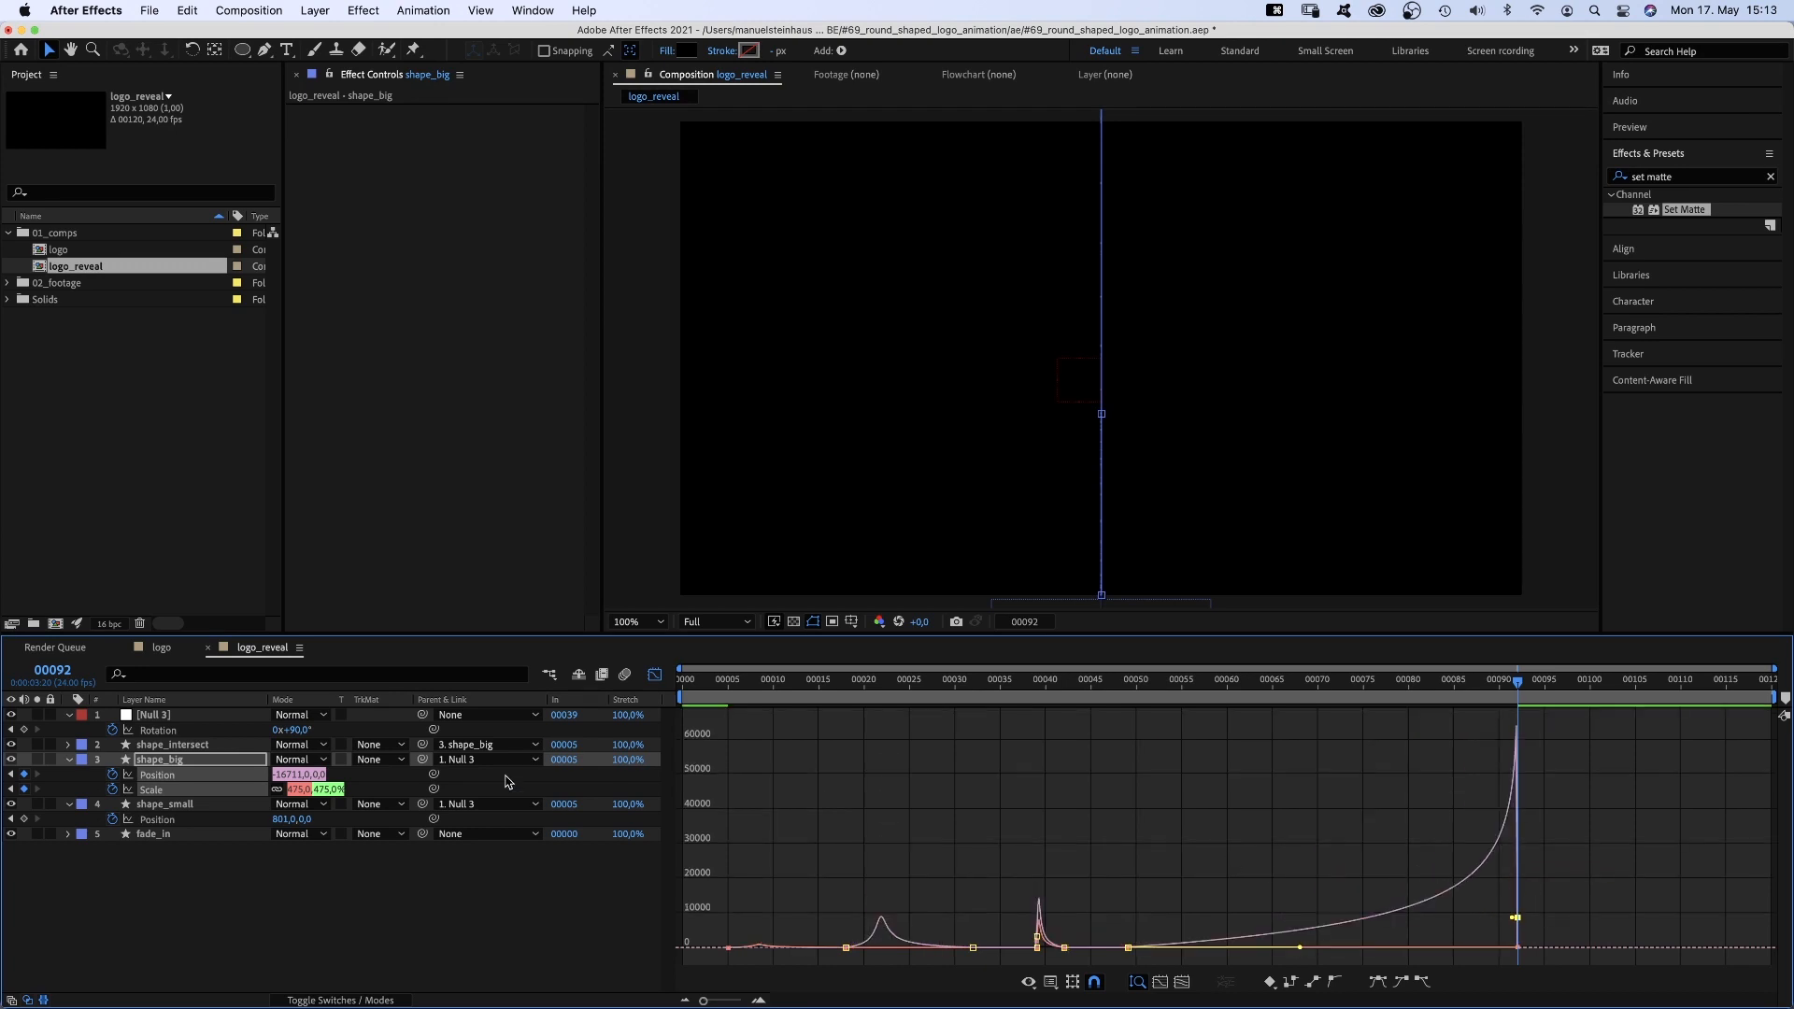
Smooth shape_big's scale speed curve between its last two keyframes by easing out of the first and into the second
{"action": "left_click", "coordinate": [145, 791]}
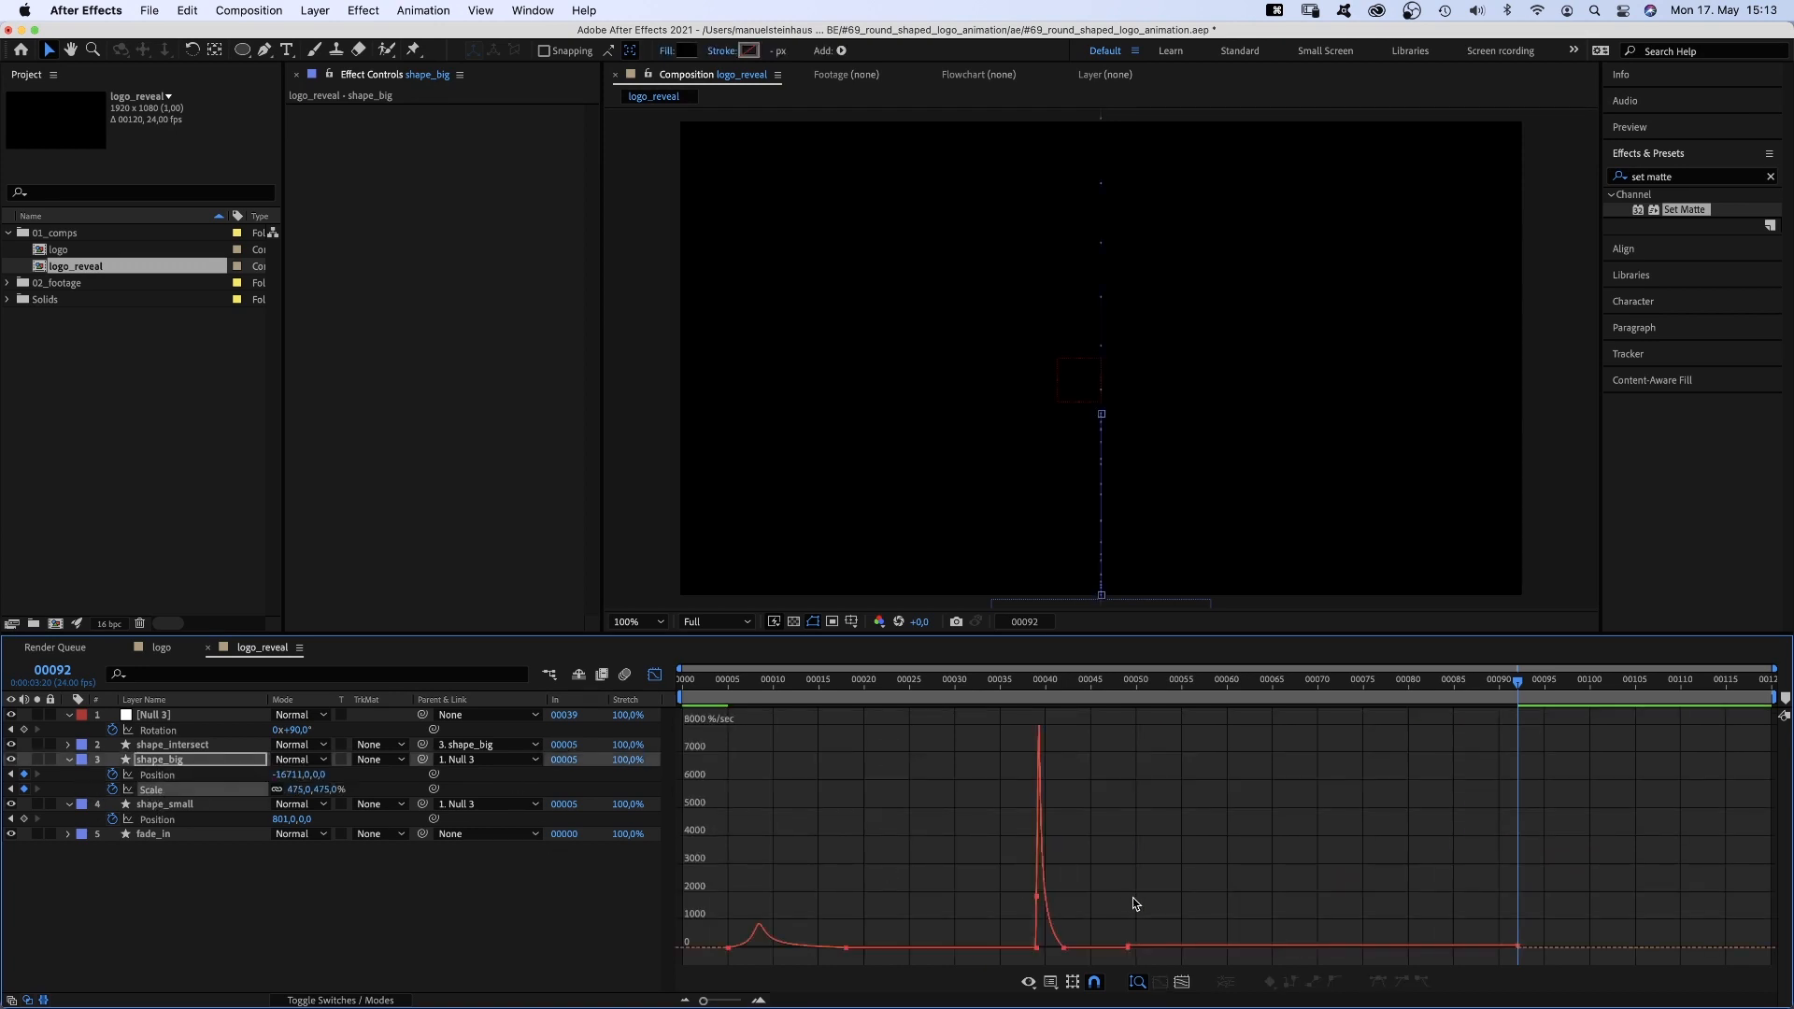
{"action": "left_click_drag", "start_coordinate": [1127, 947], "coordinate": [1218, 950]}
{"action": "left_click_drag", "start_coordinate": [1485, 946], "coordinate": [1439, 955]}
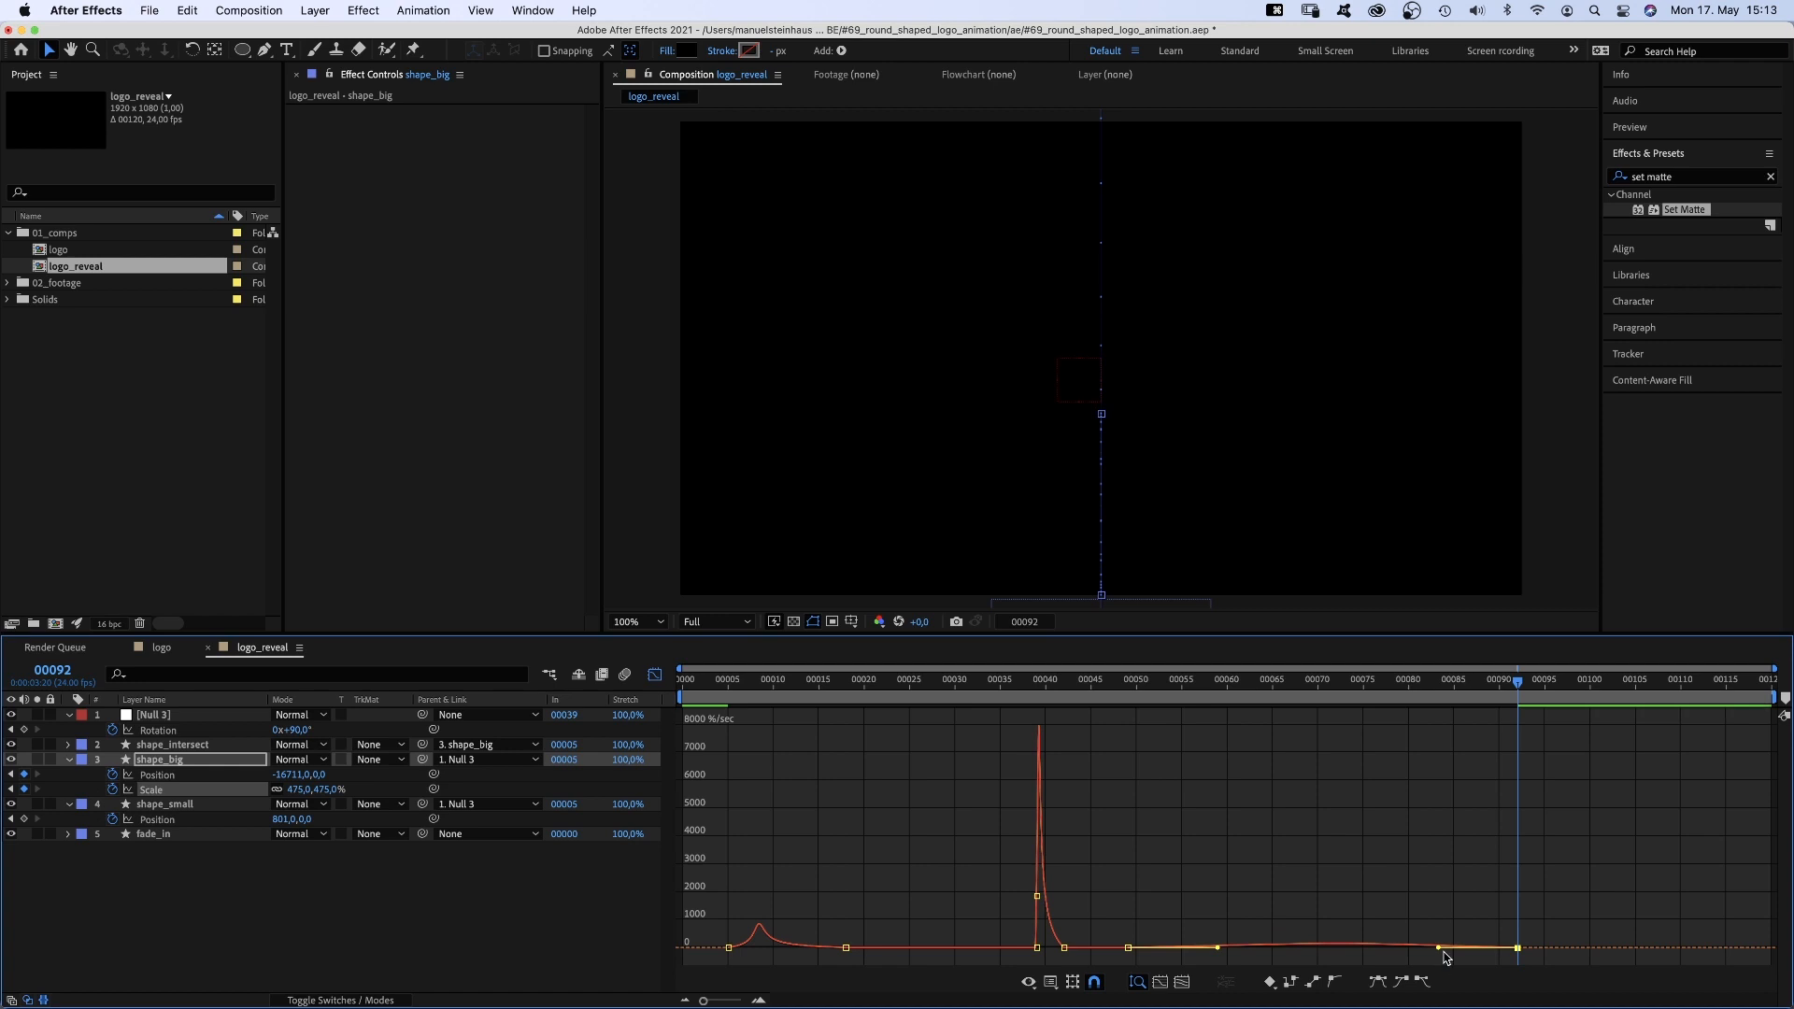
Show all of shape_big's keyframed properties and review its animation from frame 62 to frame 92
{"action": "left_click_drag", "start_coordinate": [1113, 683], "coordinate": [1242, 661]}
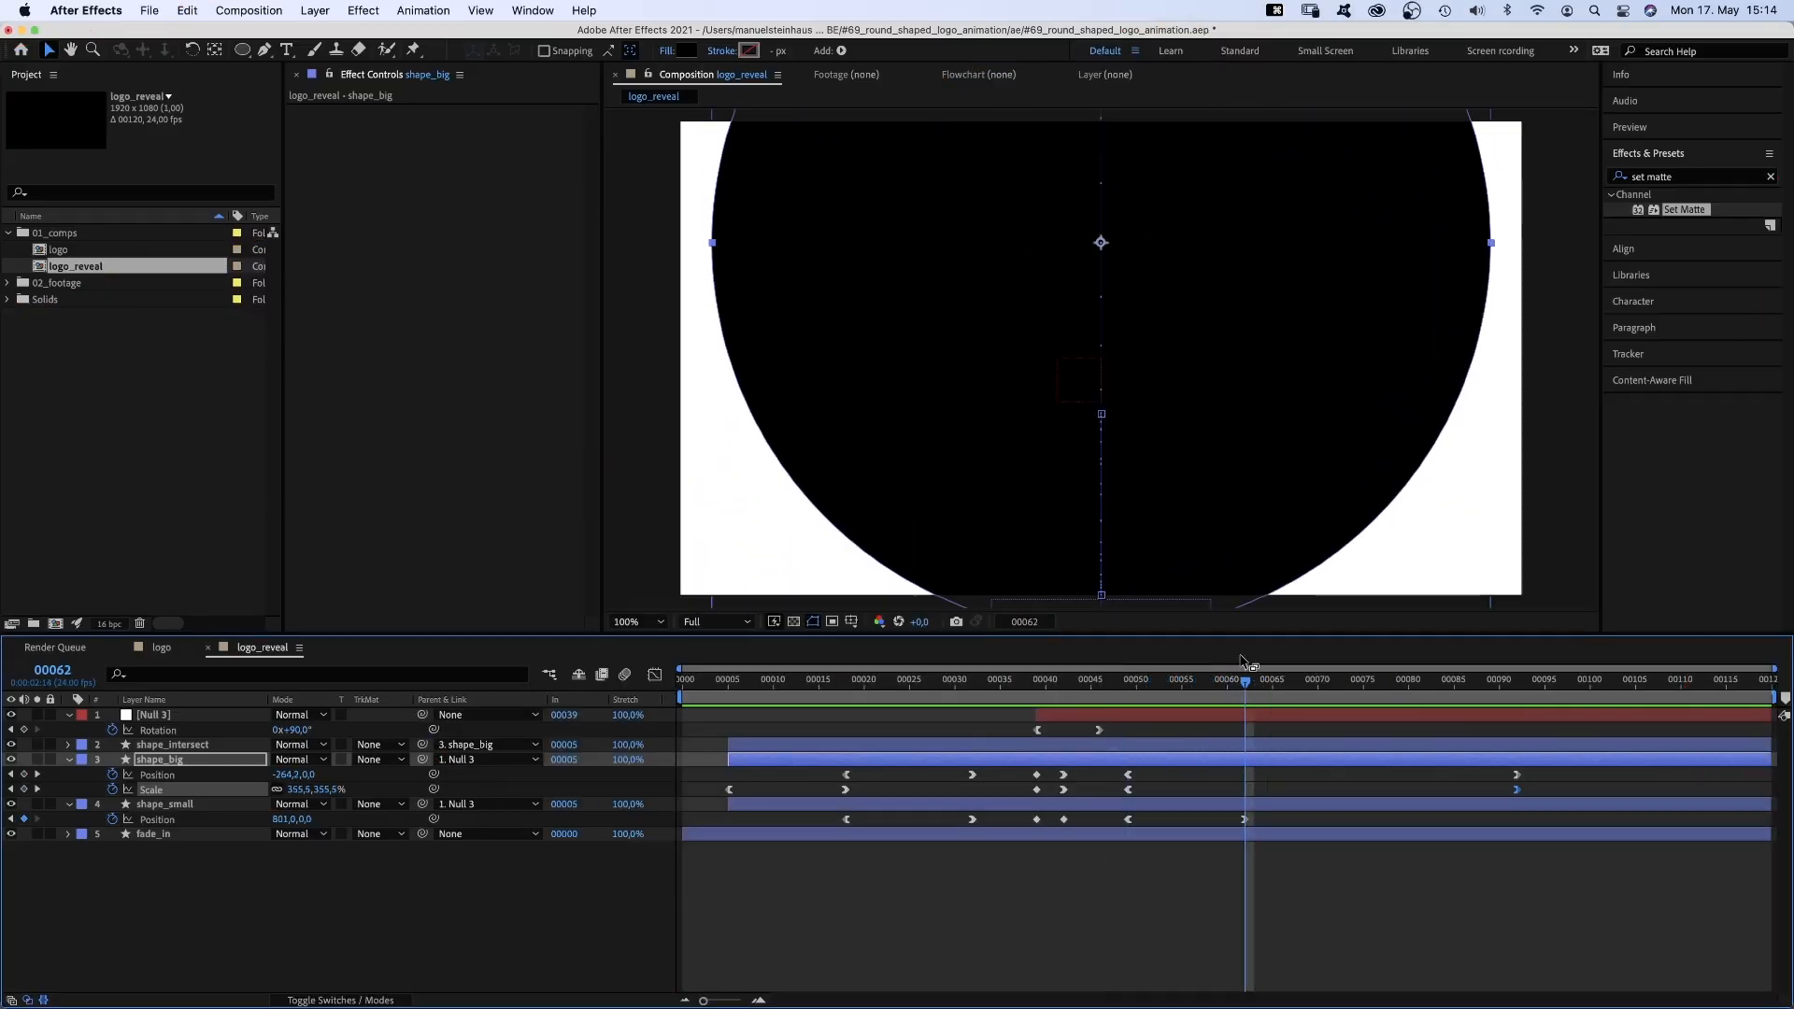
{"action": "left_click", "coordinate": [191, 758]}
{"action": "key", "text": "u"}
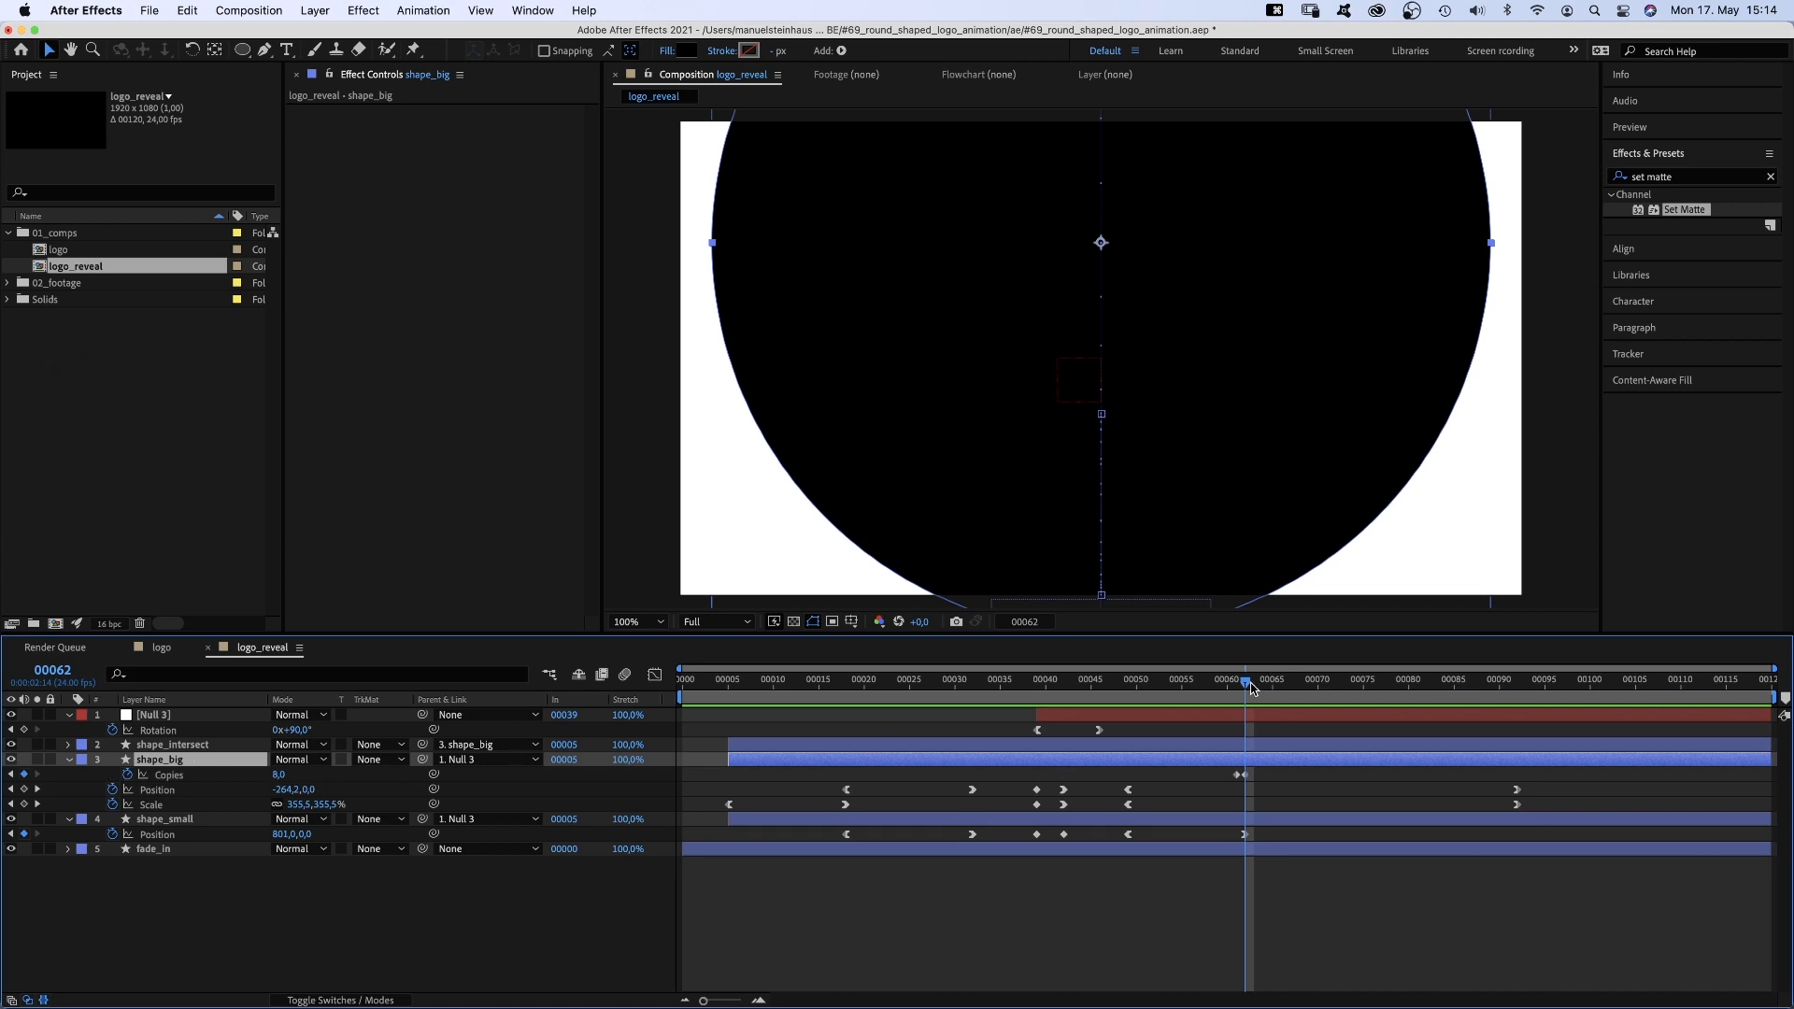
{"action": "left_click_drag", "start_coordinate": [1261, 687], "coordinate": [1517, 687]}
{"action": "key", "text": "0"}
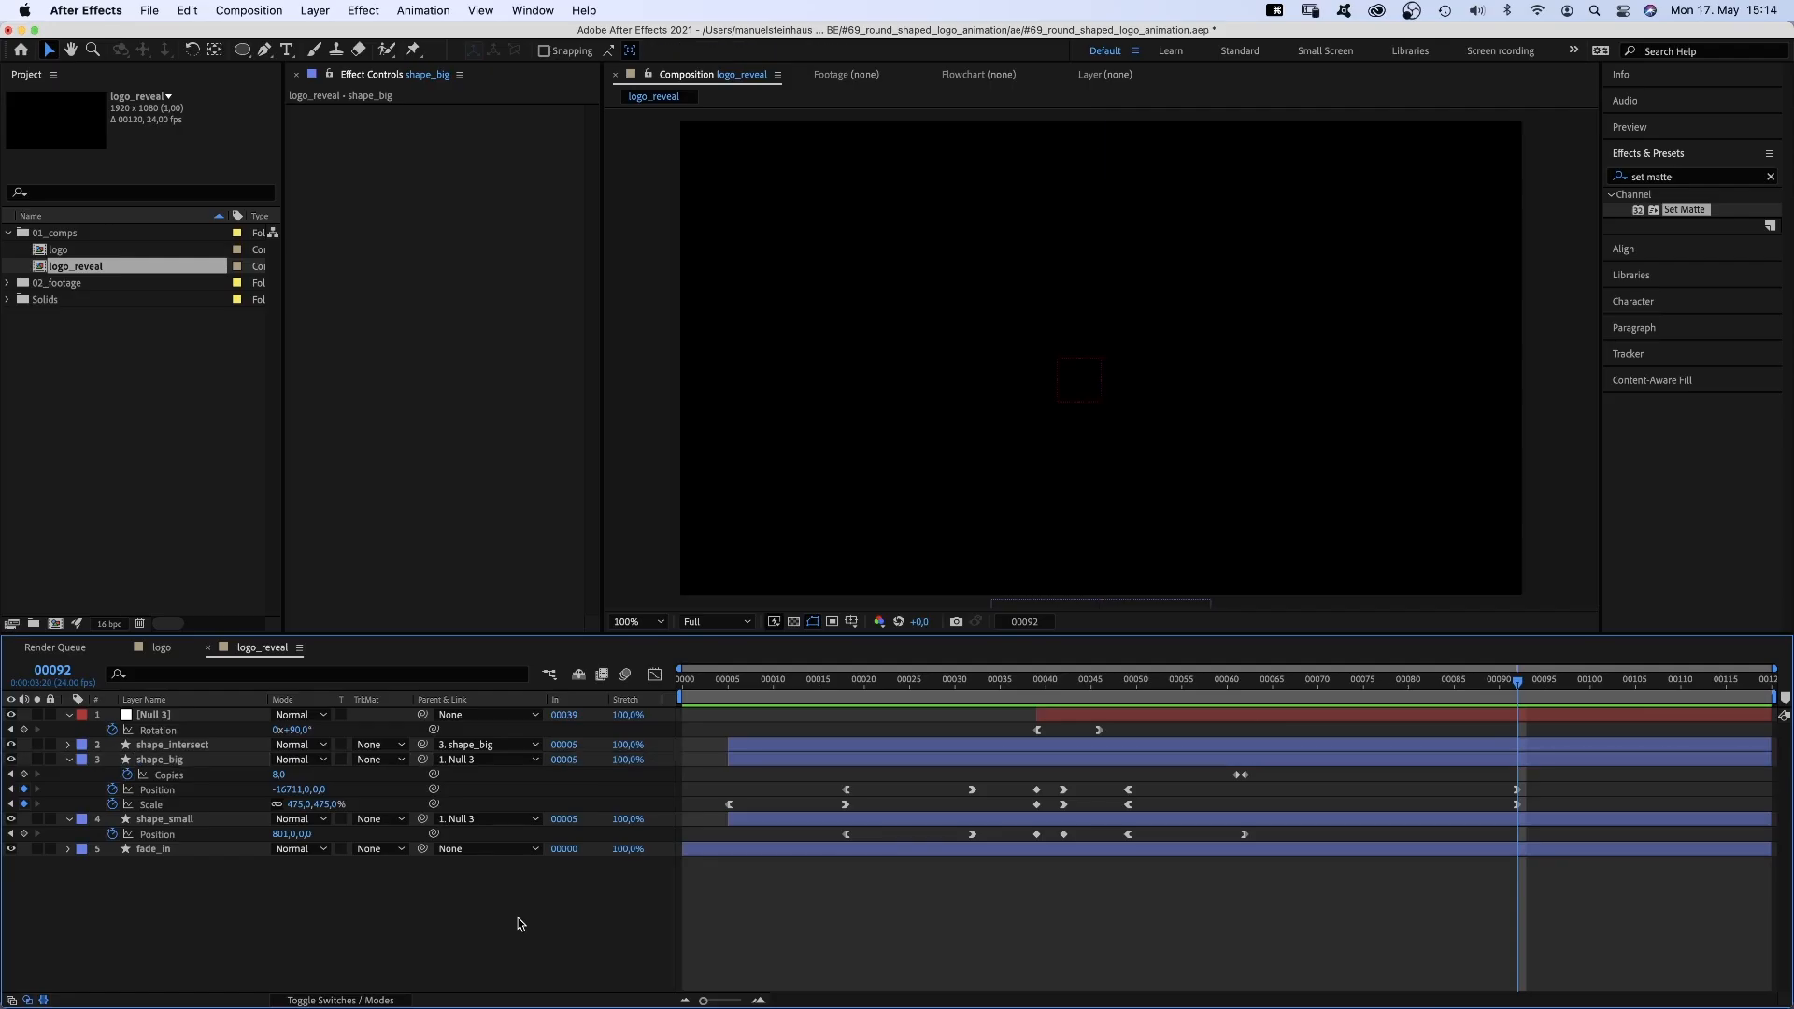
Create a composition-sized ellipse shape layer and rename it shape_logo_reveal
{"action": "double_click", "coordinate": [241, 51]}
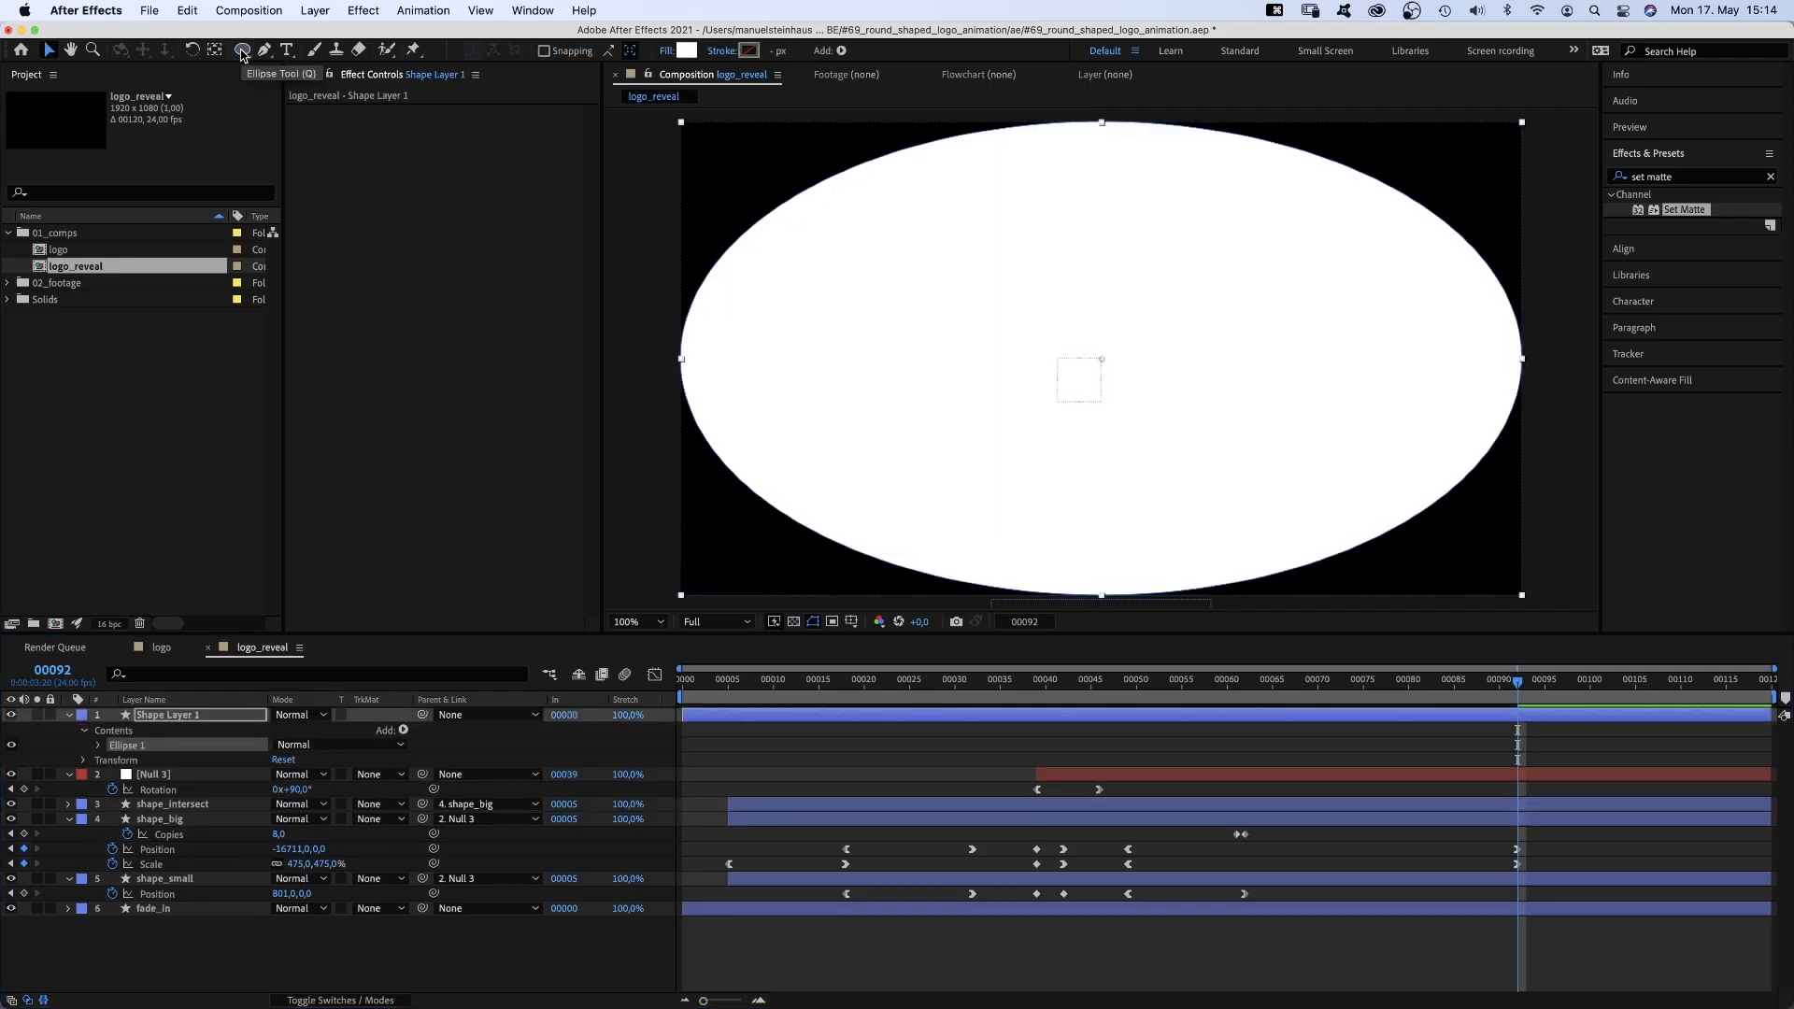
{"action": "left_click", "coordinate": [168, 717]}
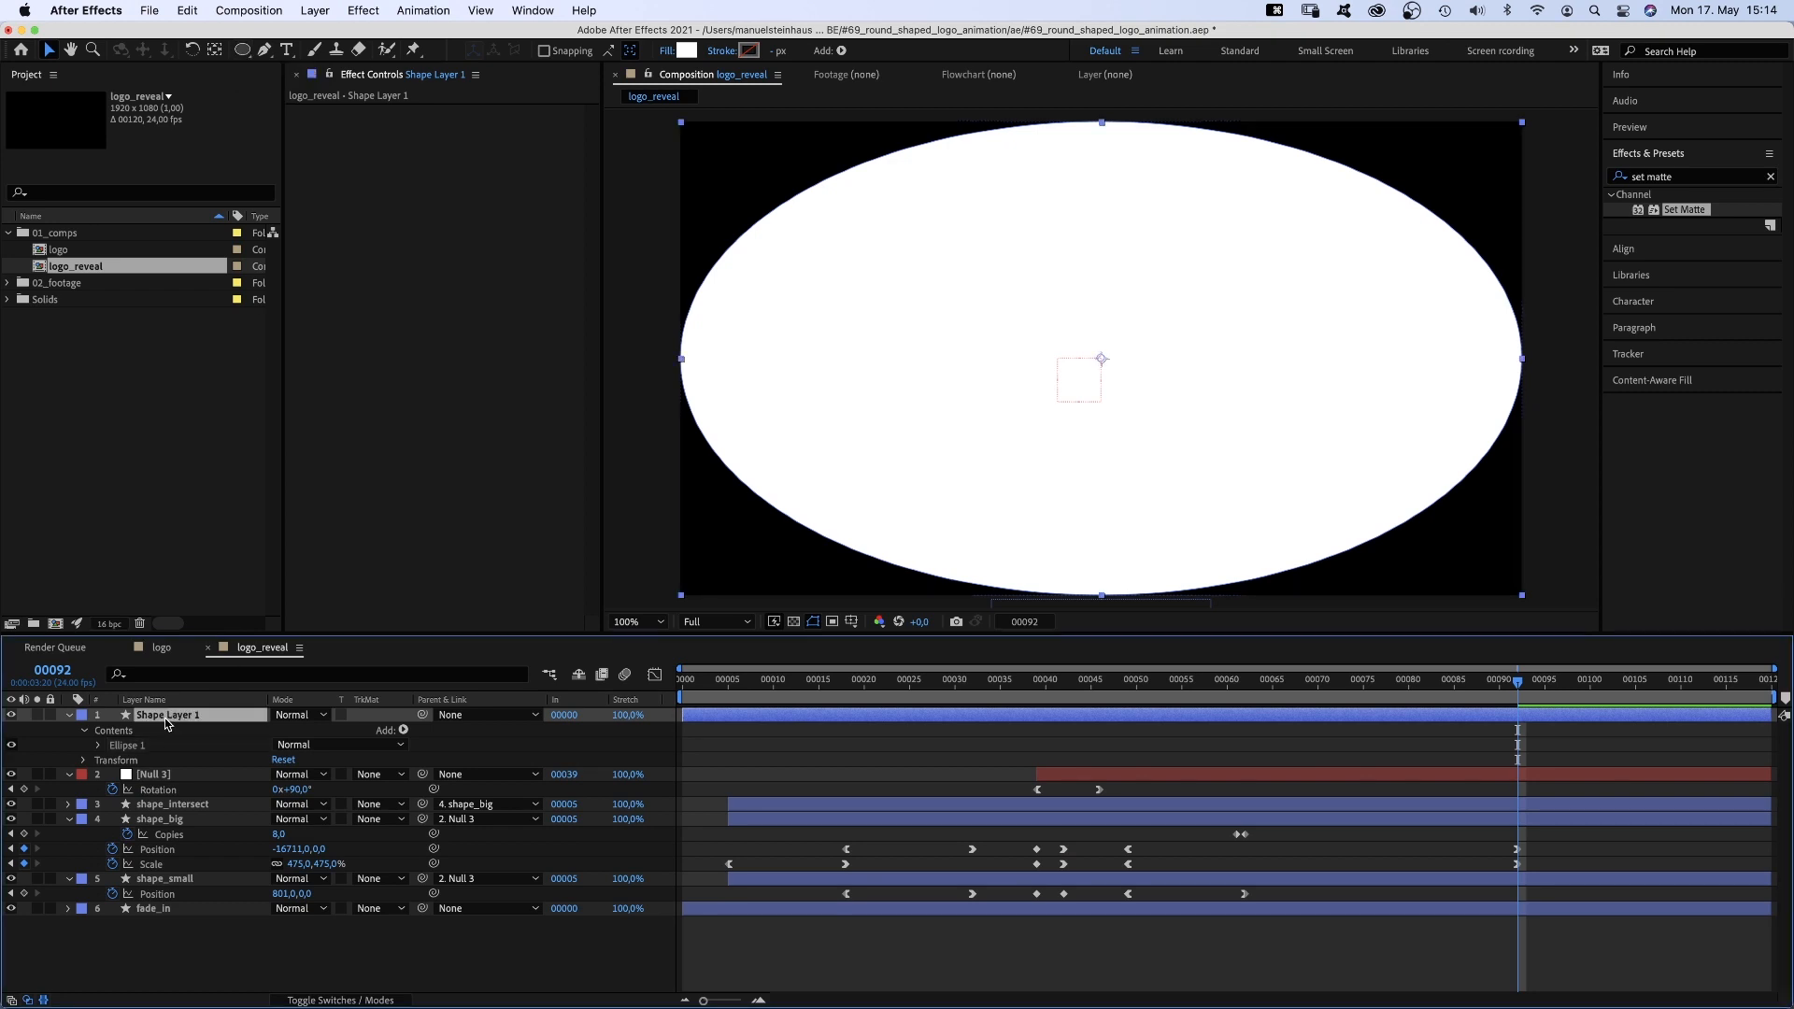
{"action": "key", "text": "Return"}
{"action": "type", "text": "shape_l"}
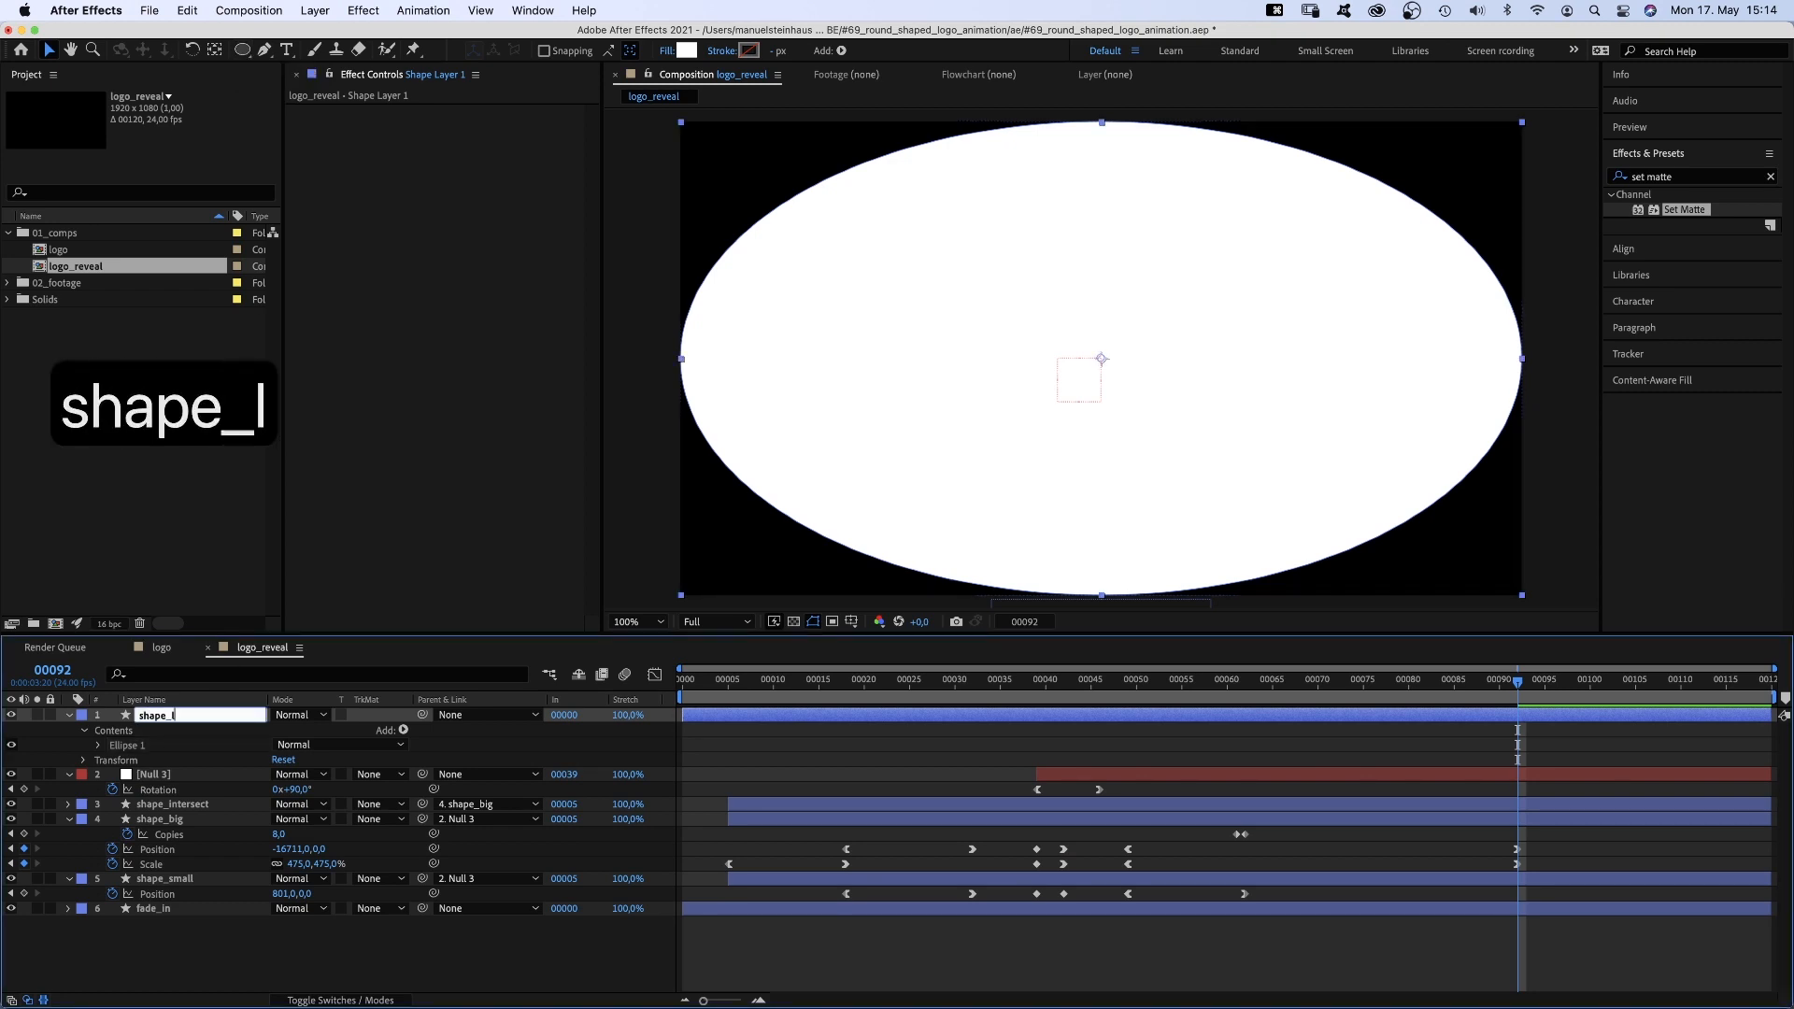
{"action": "type", "text": "ogo_reveal"}
{"action": "key", "text": "Return"}
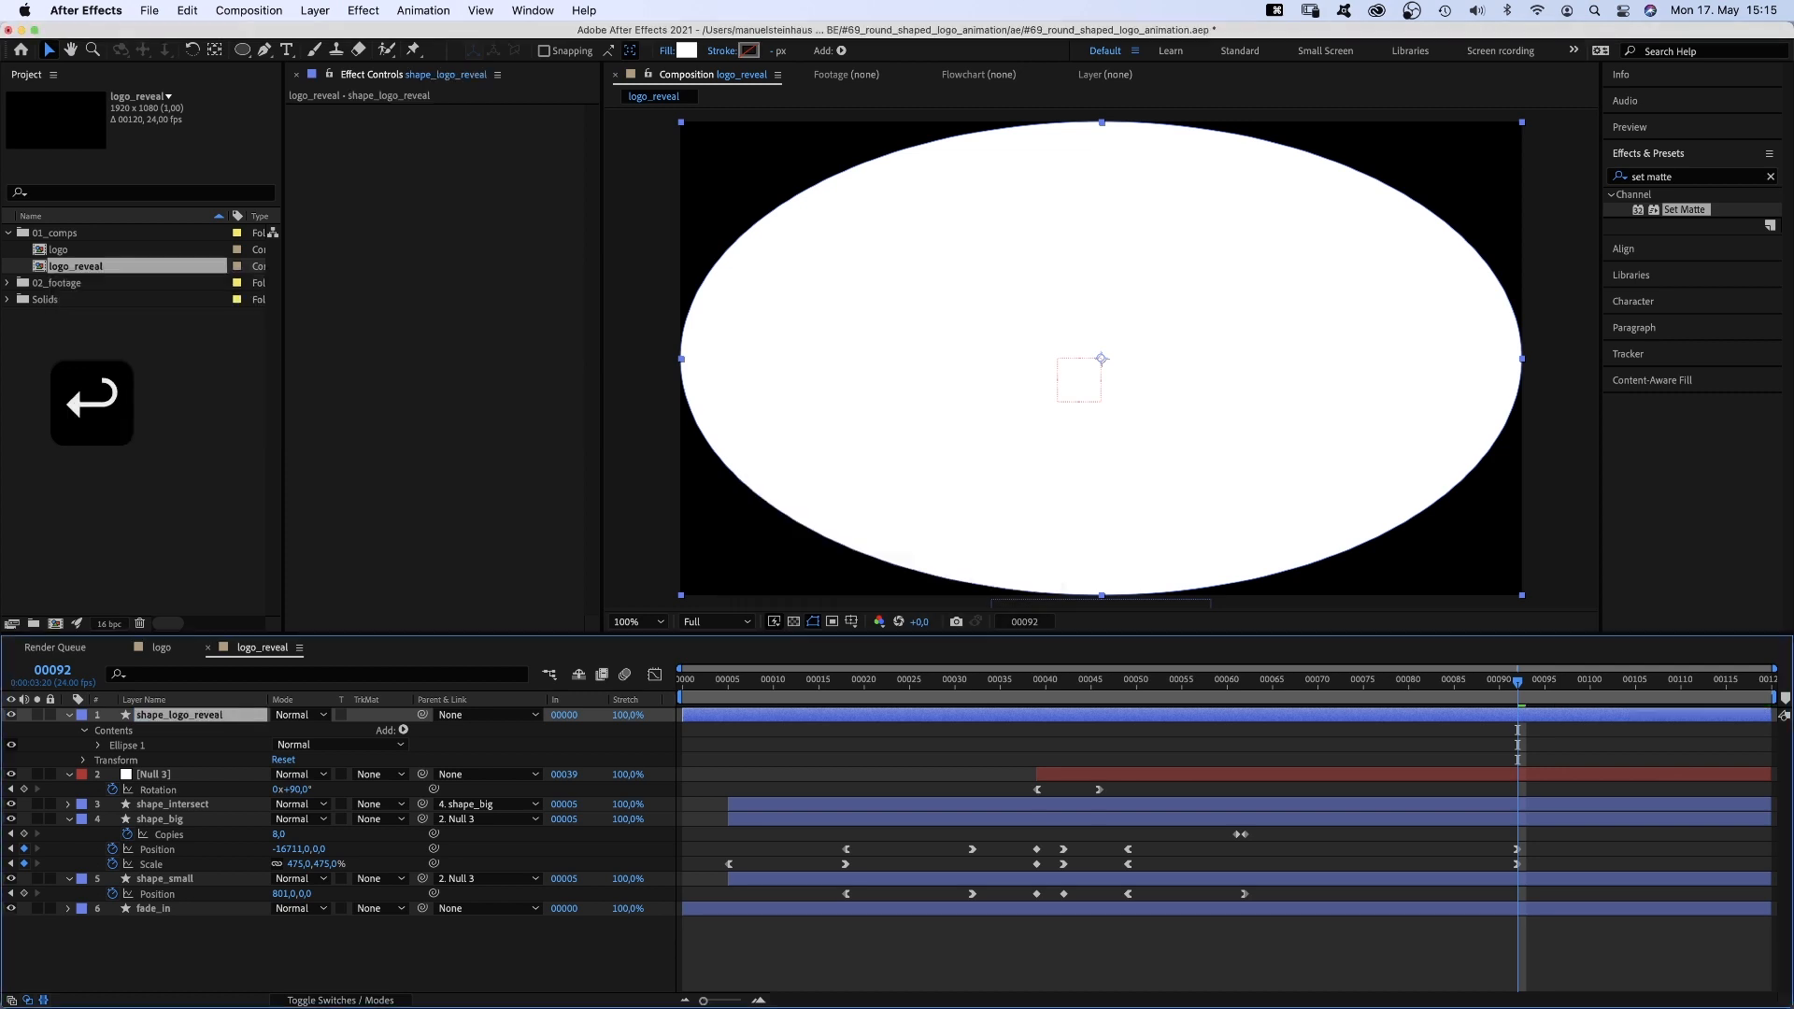
Keep shape_logo_reveal's white fill and set its ellipse path size to 500 by 500
{"action": "left_click", "coordinate": [686, 51]}
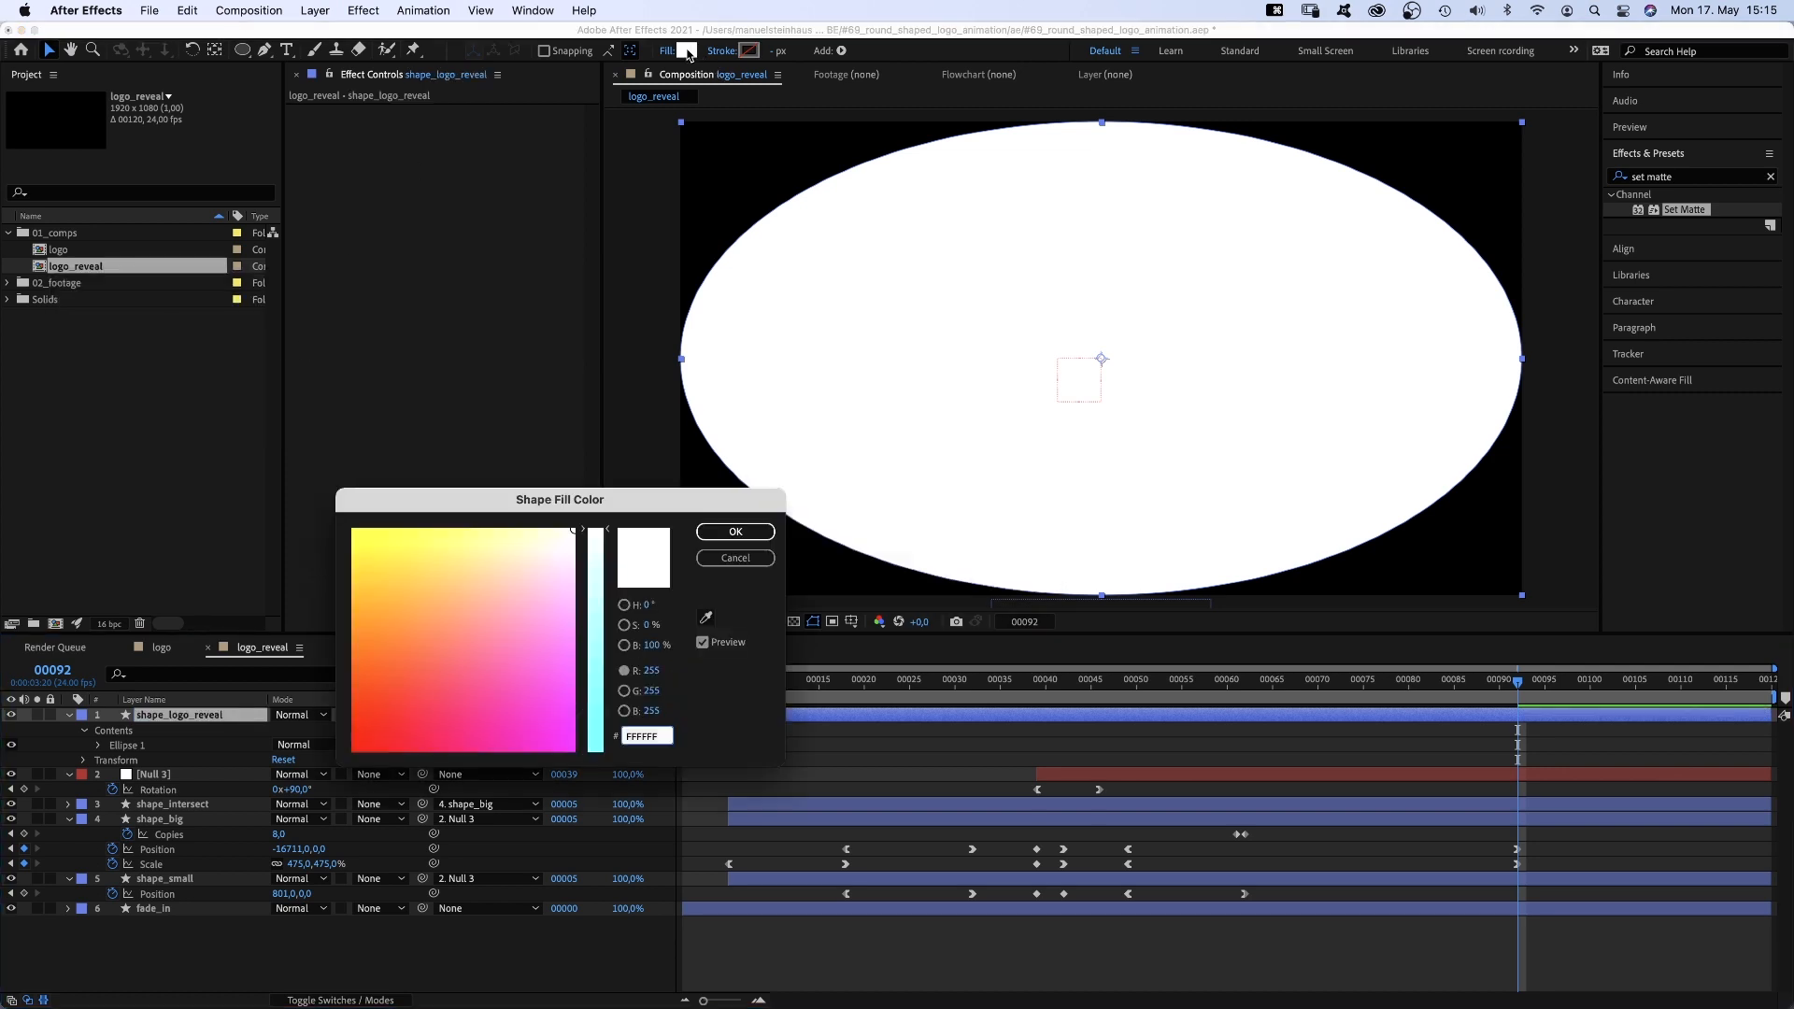
{"action": "left_click", "coordinate": [734, 558]}
{"action": "left_click", "coordinate": [97, 744]}
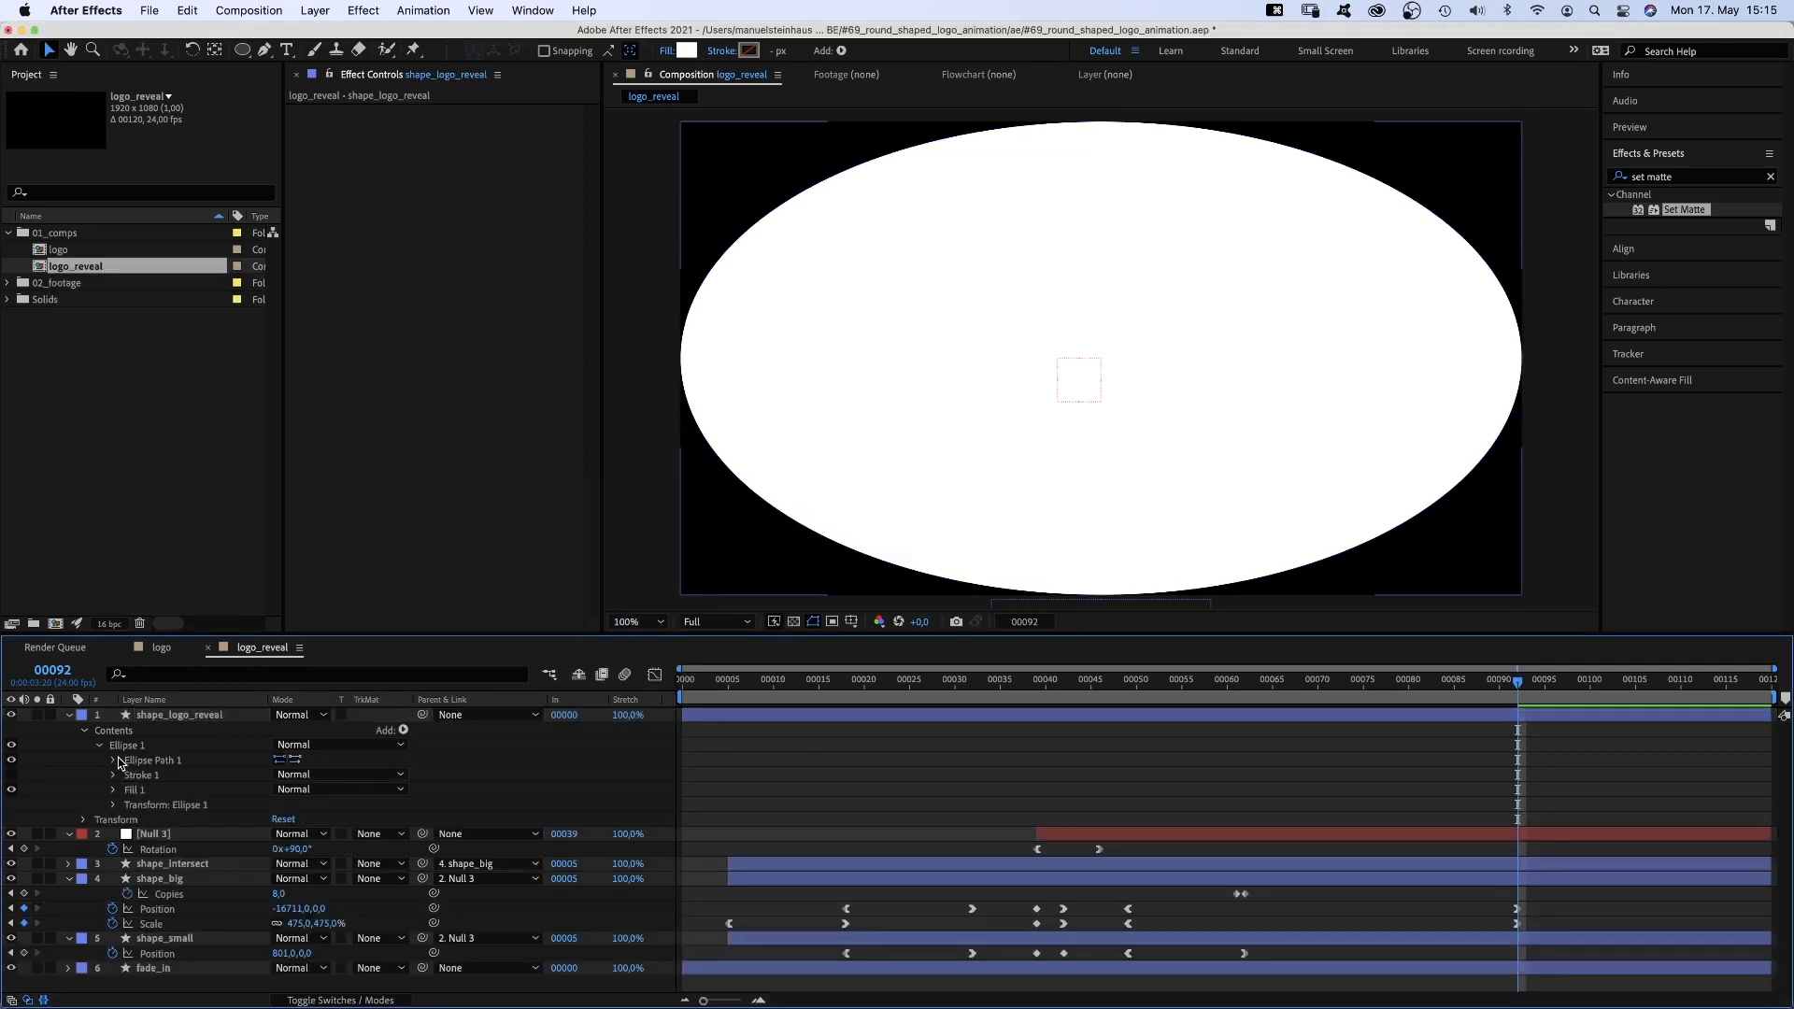
{"action": "left_click", "coordinate": [114, 760]}
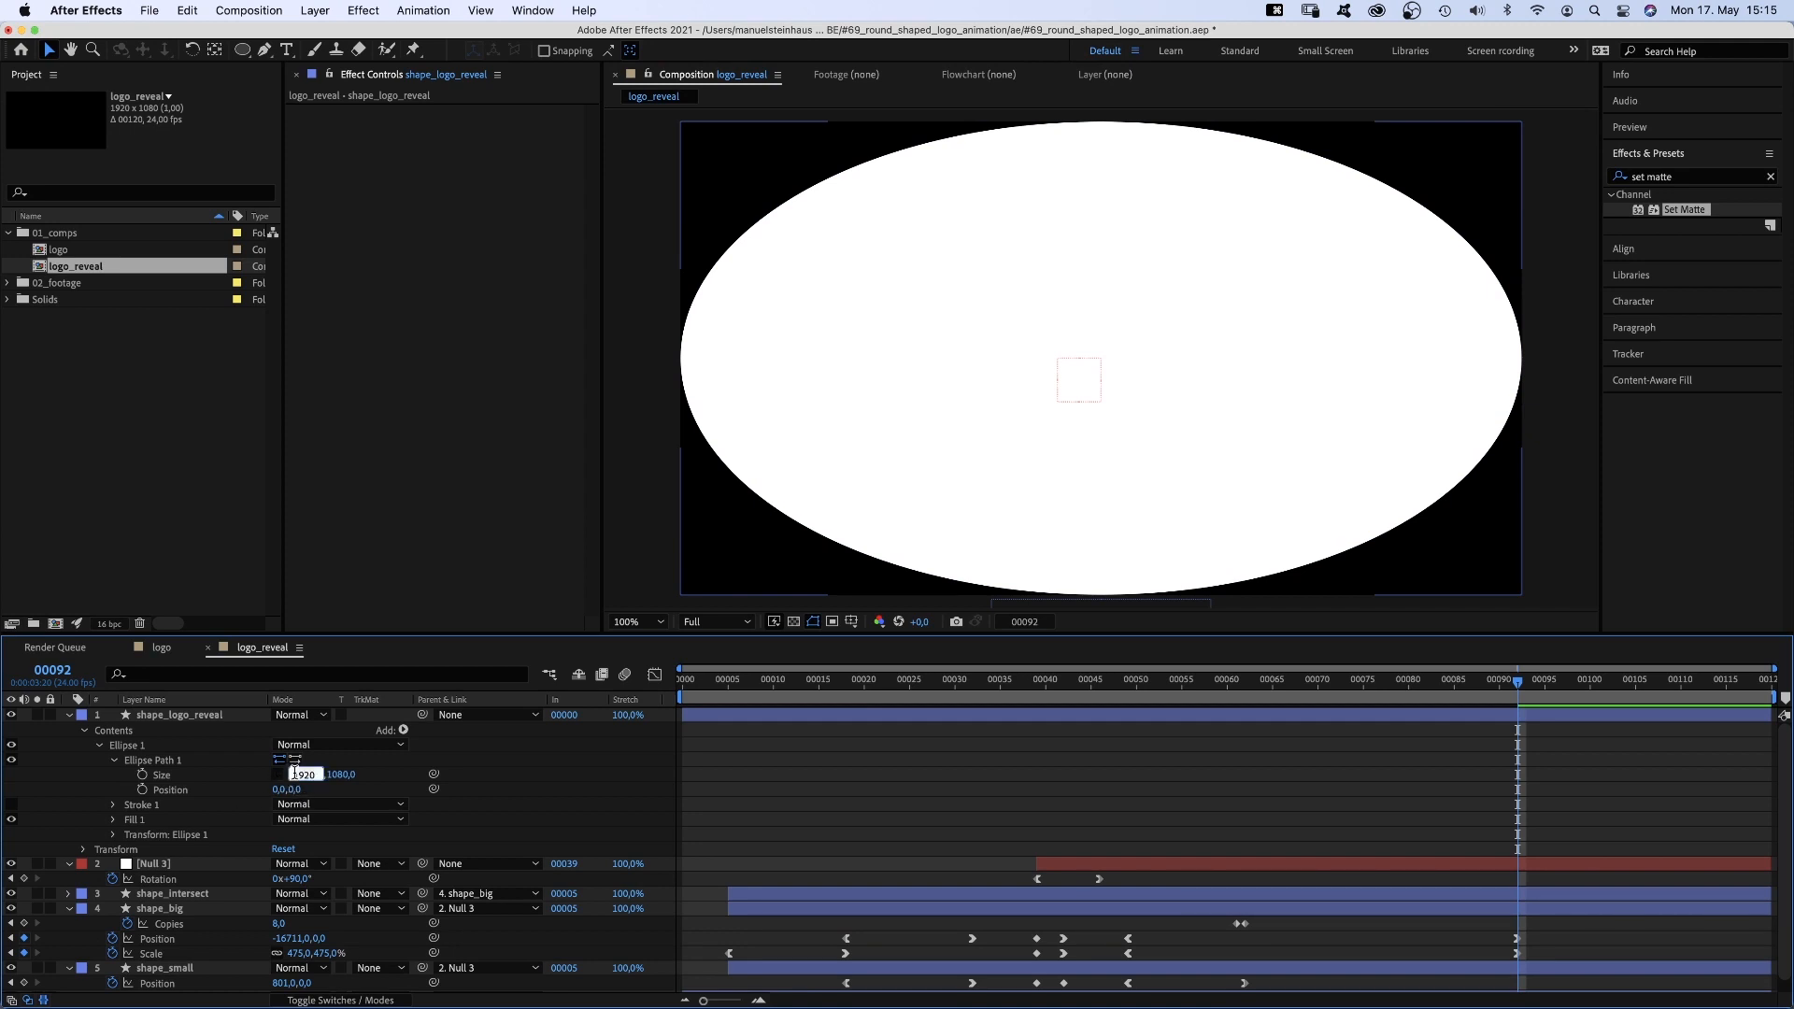
{"action": "type", "text": "500"}
{"action": "key", "text": "Tab"}
{"action": "type", "text": "500"}
{"action": "key", "text": "Return"}
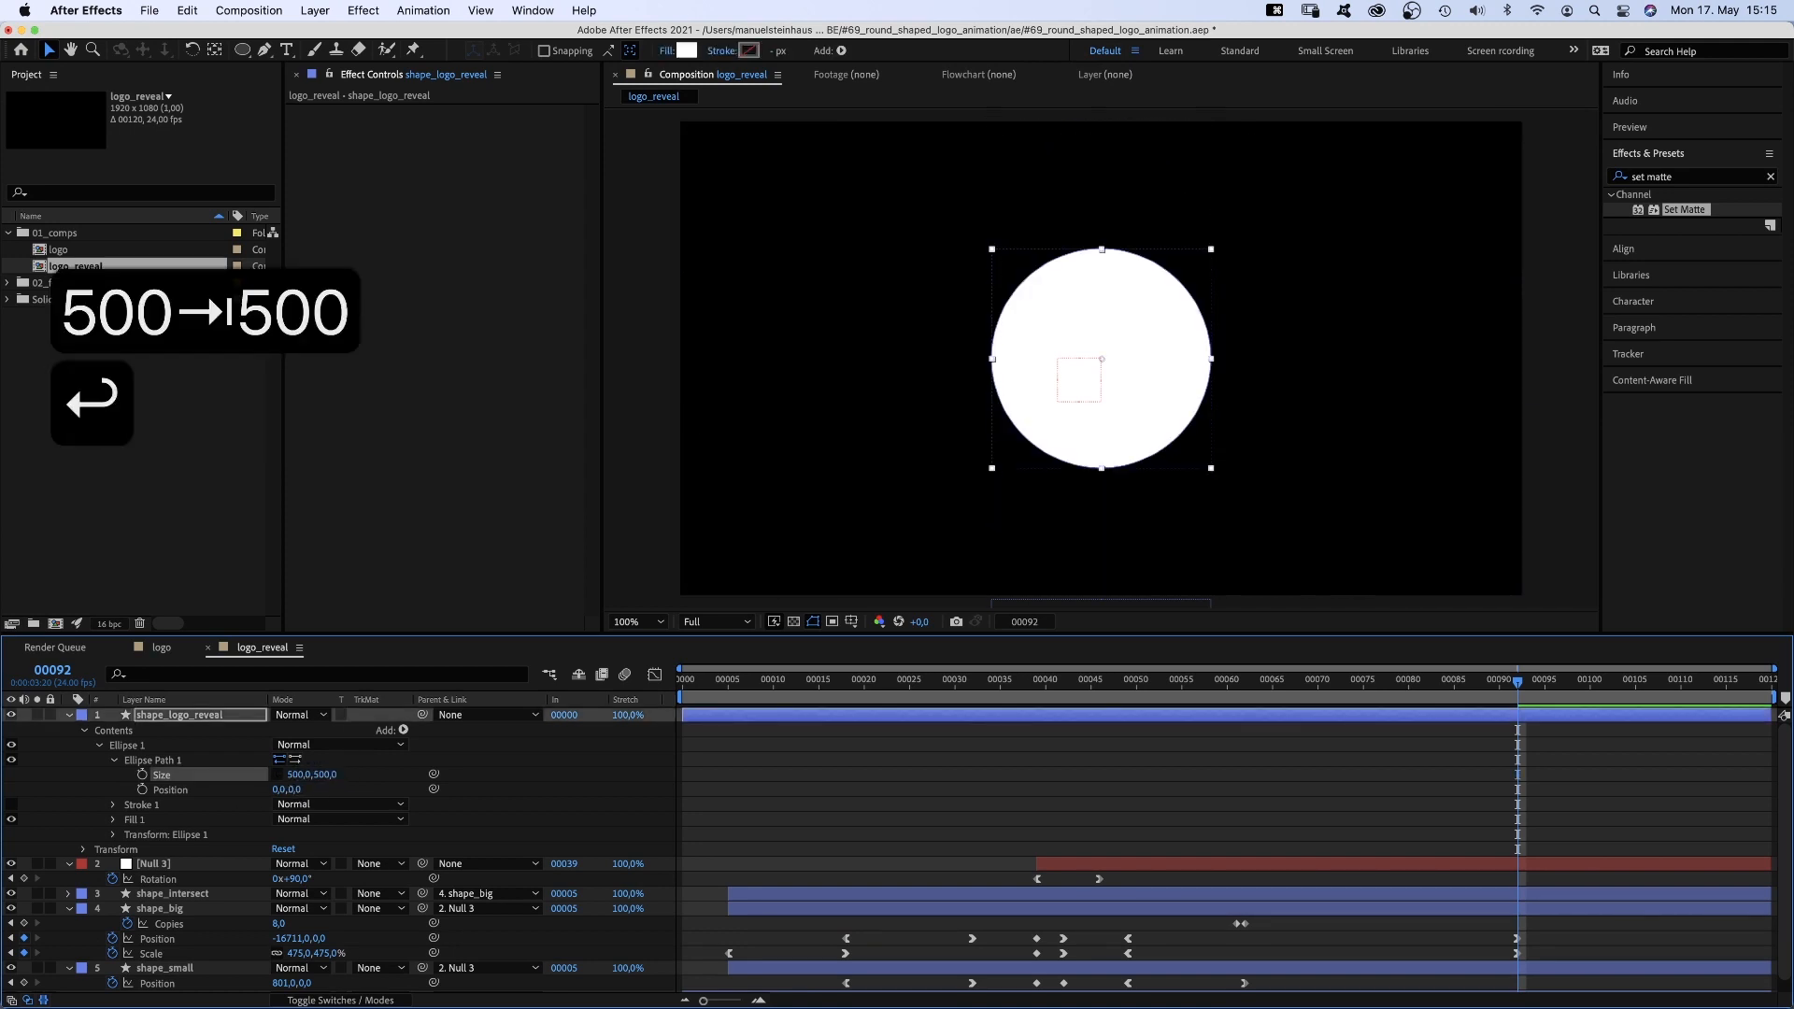
Trim shape_logo_reveal so that the layer starts at frame 80
{"action": "key", "text": "shift+Page_Up"}
{"action": "key", "text": "Page_Up"}
{"action": "key", "text": "Page_Up"}
{"action": "left_click_drag", "start_coordinate": [683, 715], "coordinate": [1399, 712]}
Set shape_logo_reveal's anchor point Y to -250 and its Y position to 290 to keep the circle centred
{"action": "key", "text": "a"}
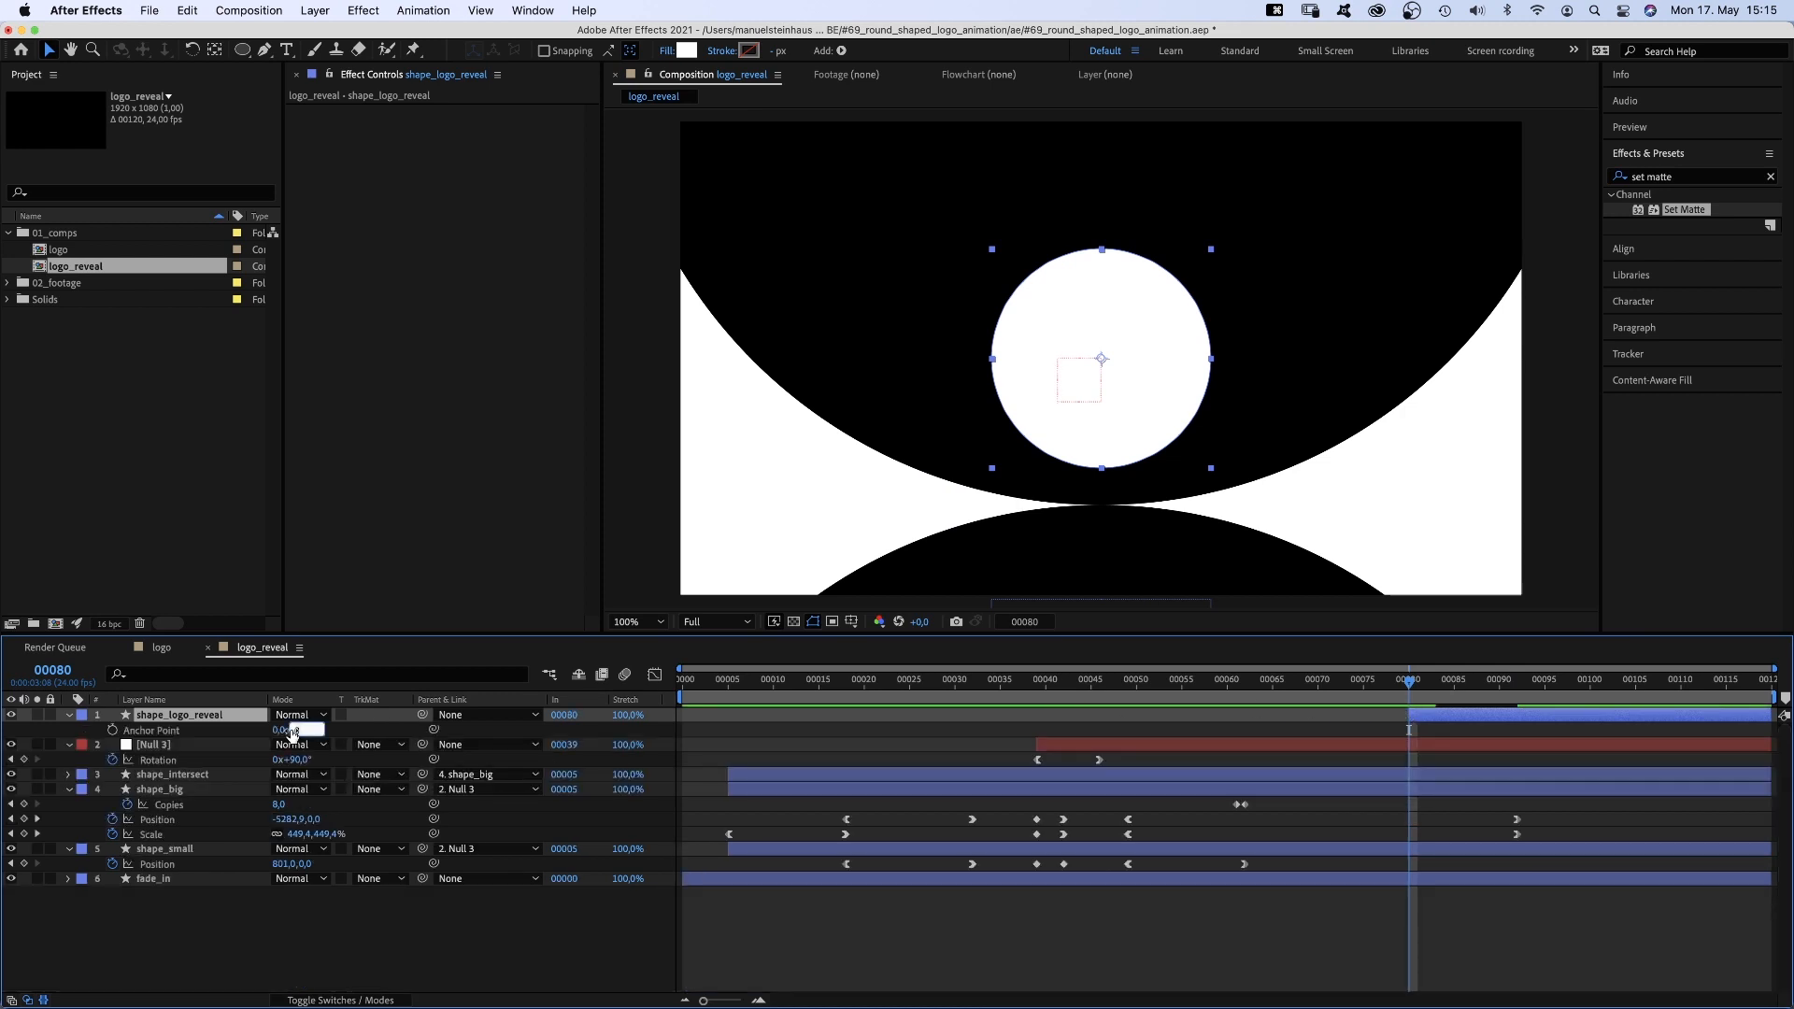
{"action": "type", "text": "-250"}
{"action": "key", "text": "Return"}
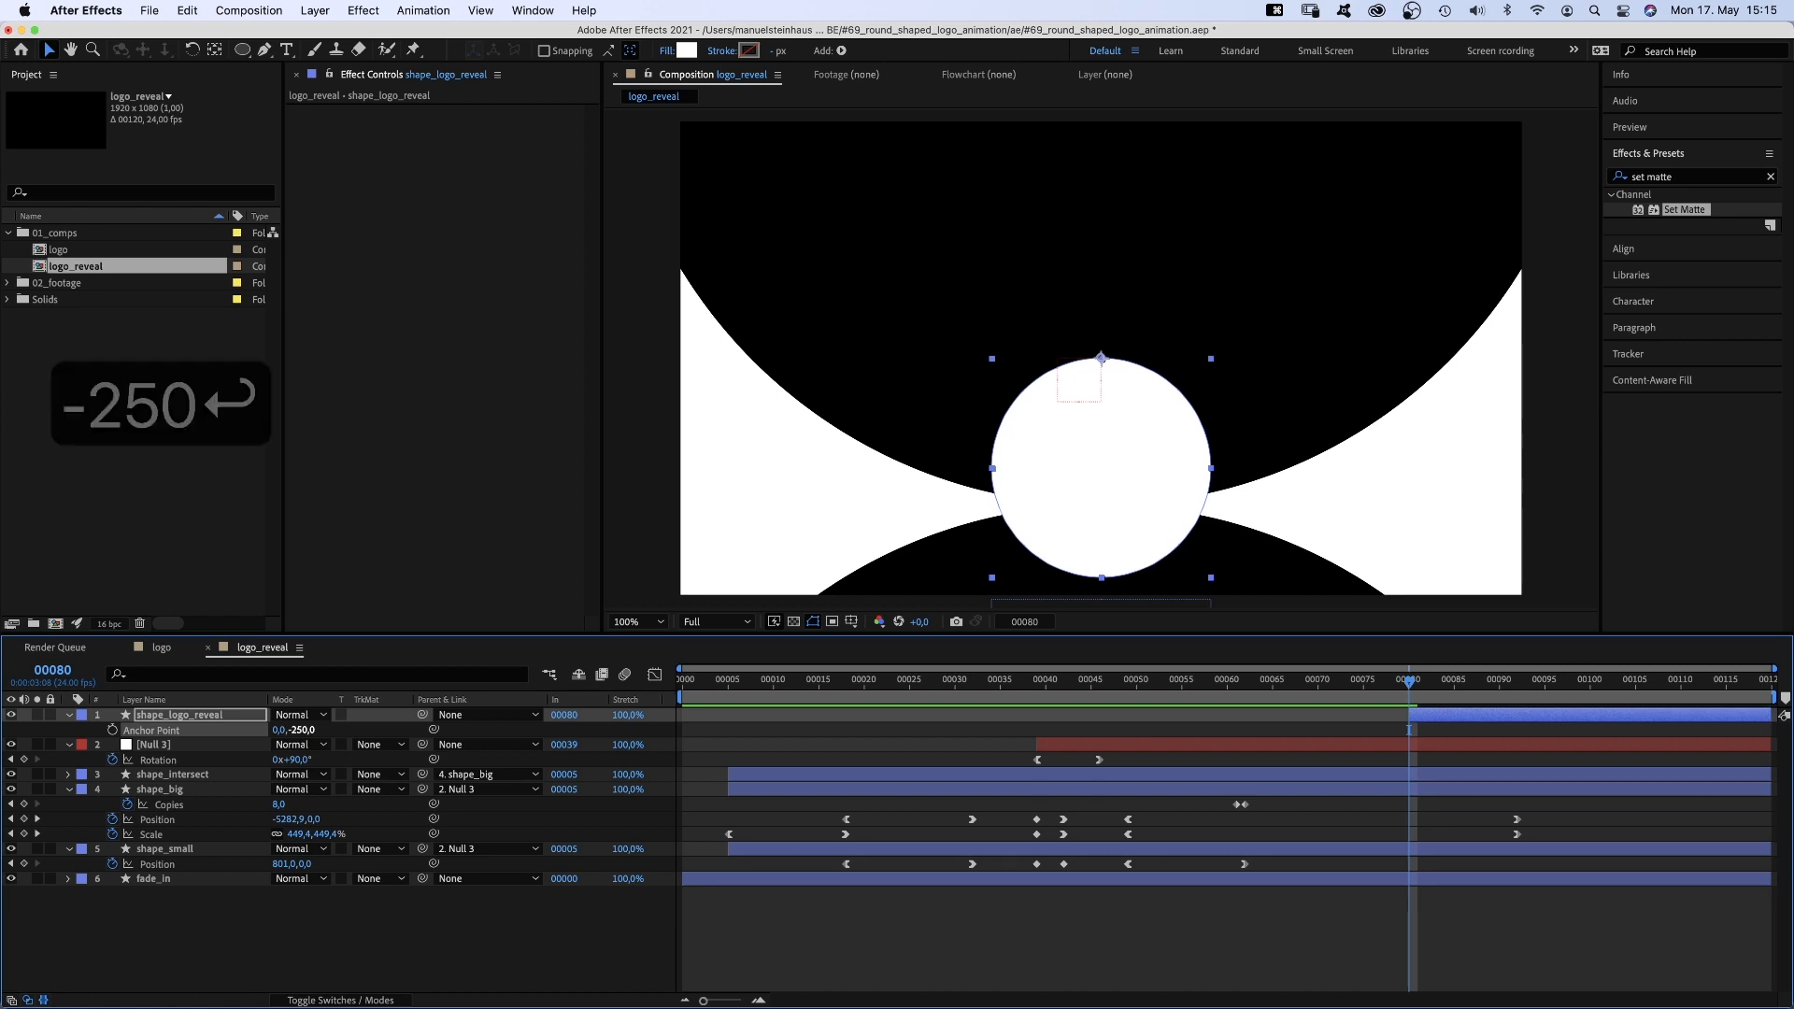
{"action": "key", "text": "shift+p"}
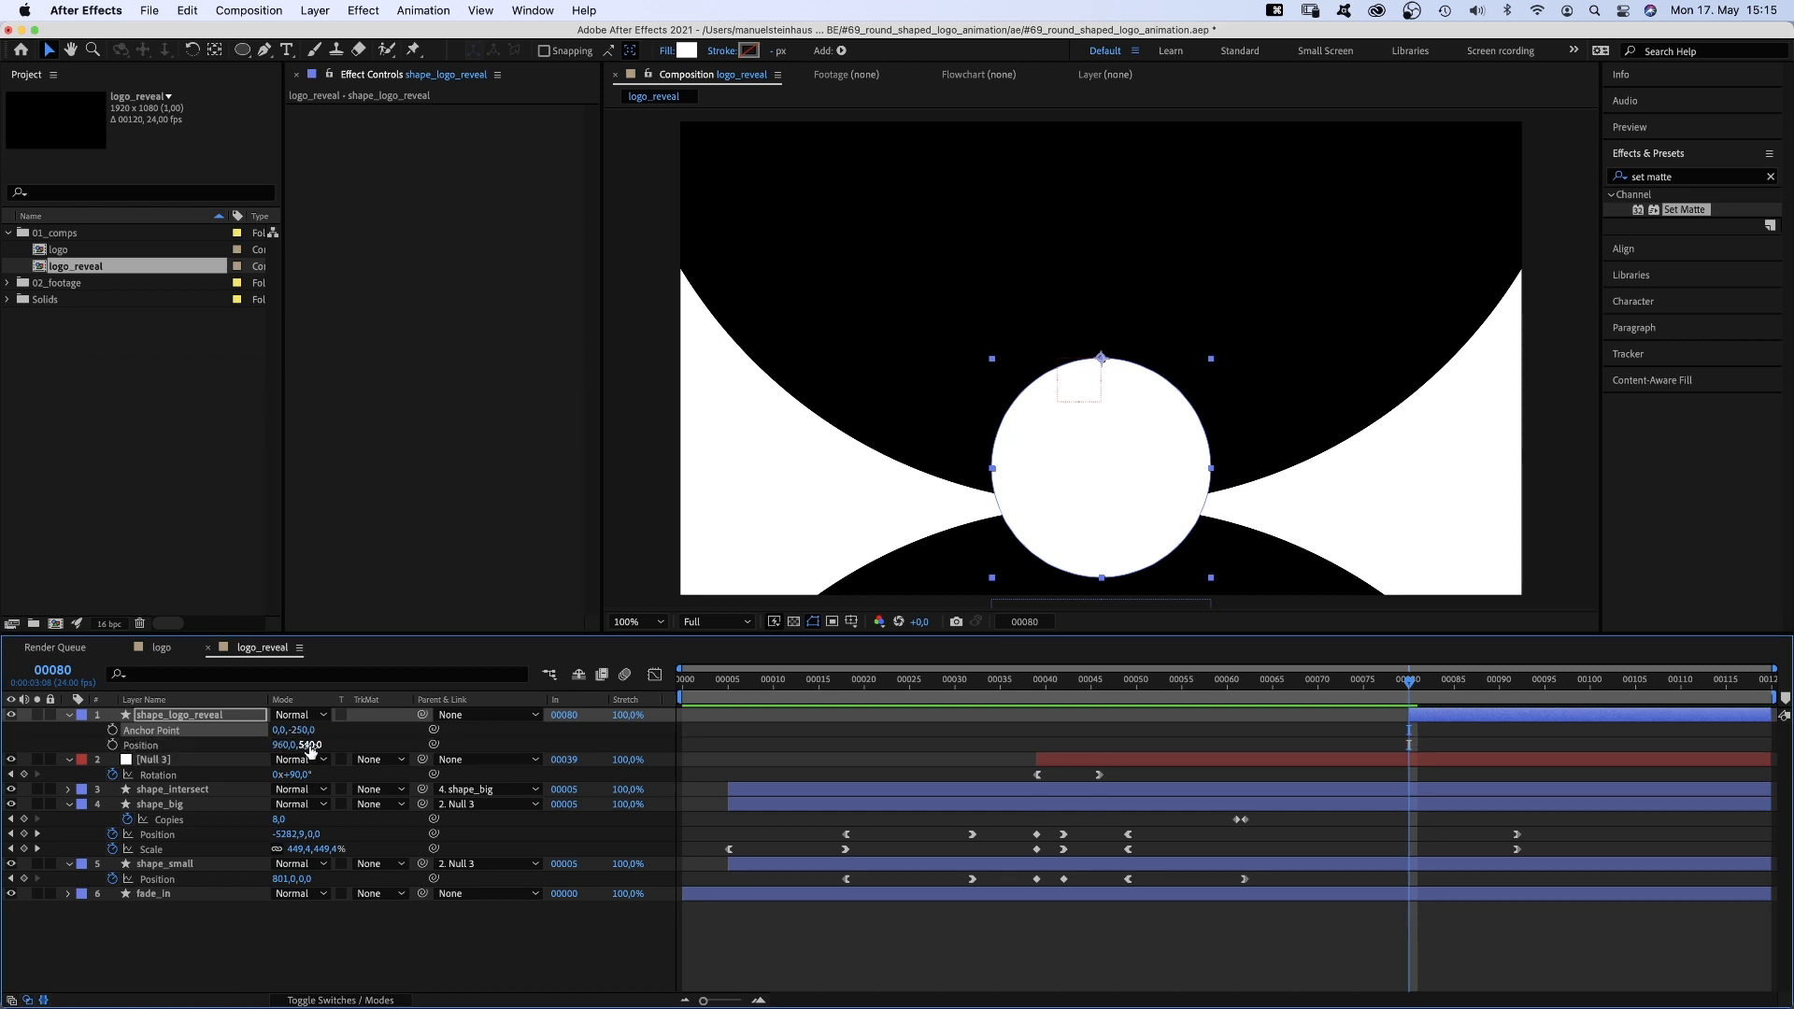
{"action": "type", "text": "-250"}
{"action": "key", "text": "Return"}
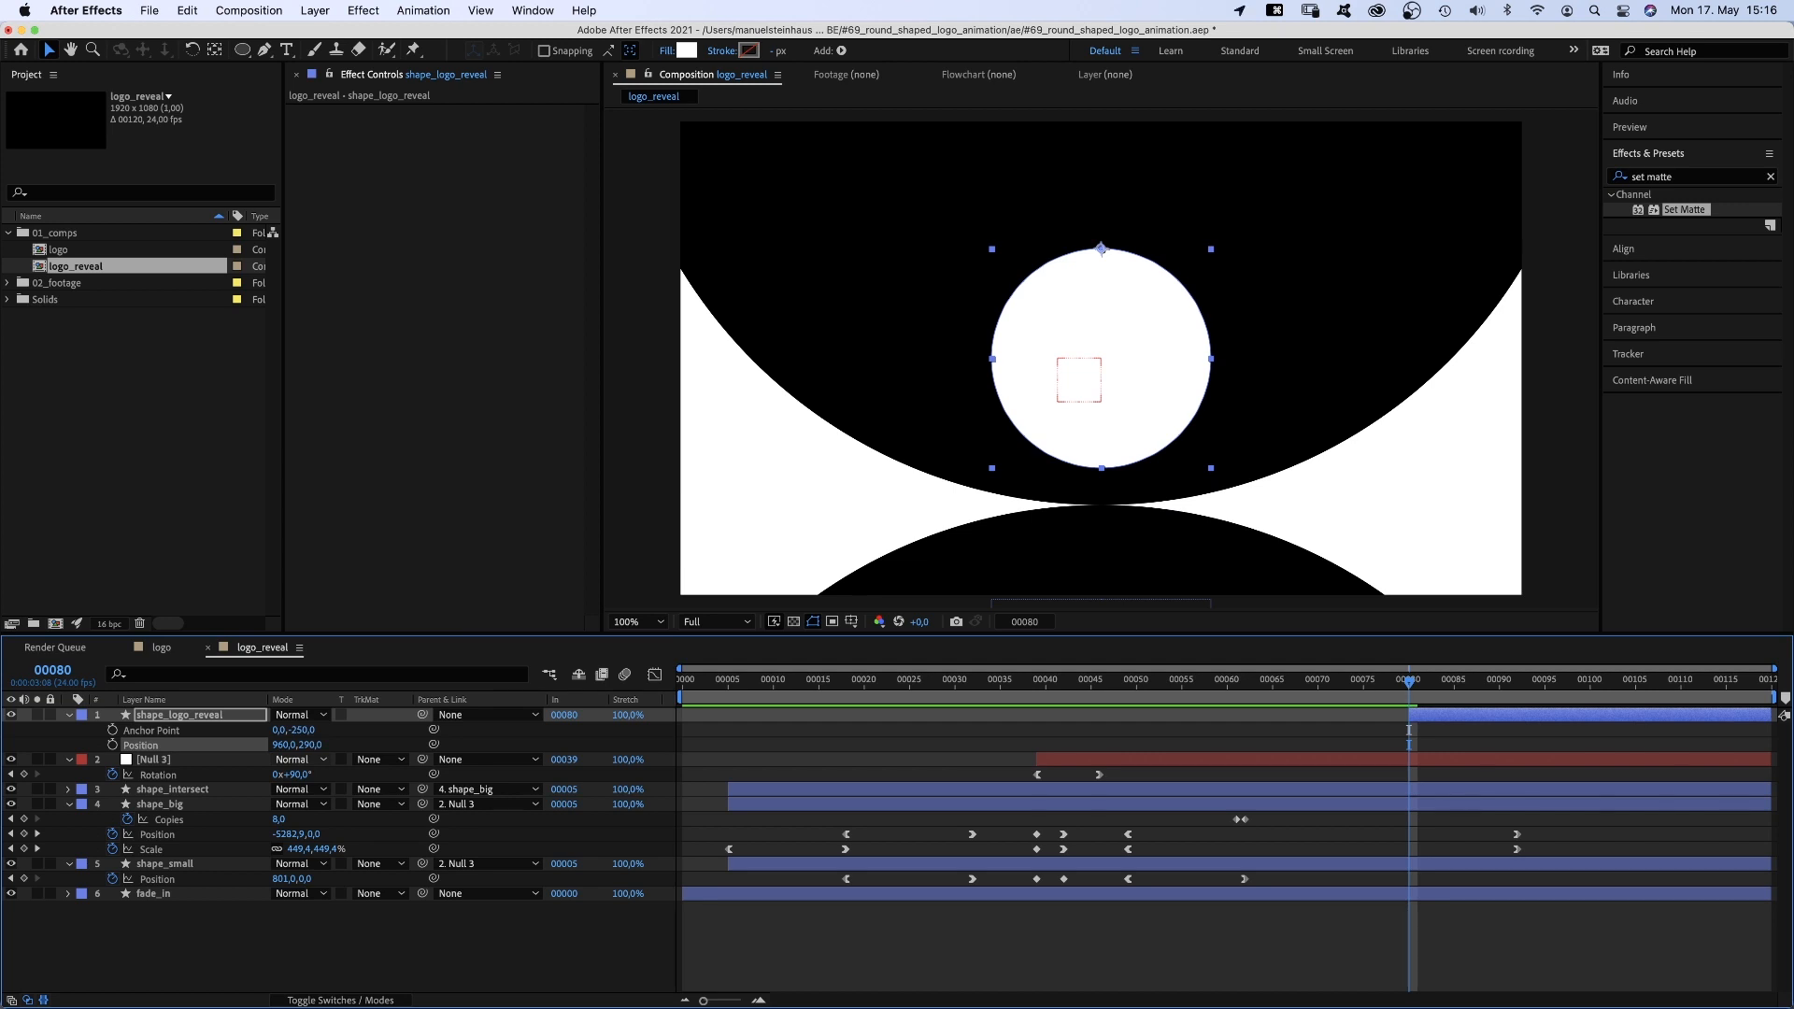
Make shape_logo_reveal a 3D layer and set its X orientation to 180°
{"action": "left_click", "coordinate": [329, 1001]}
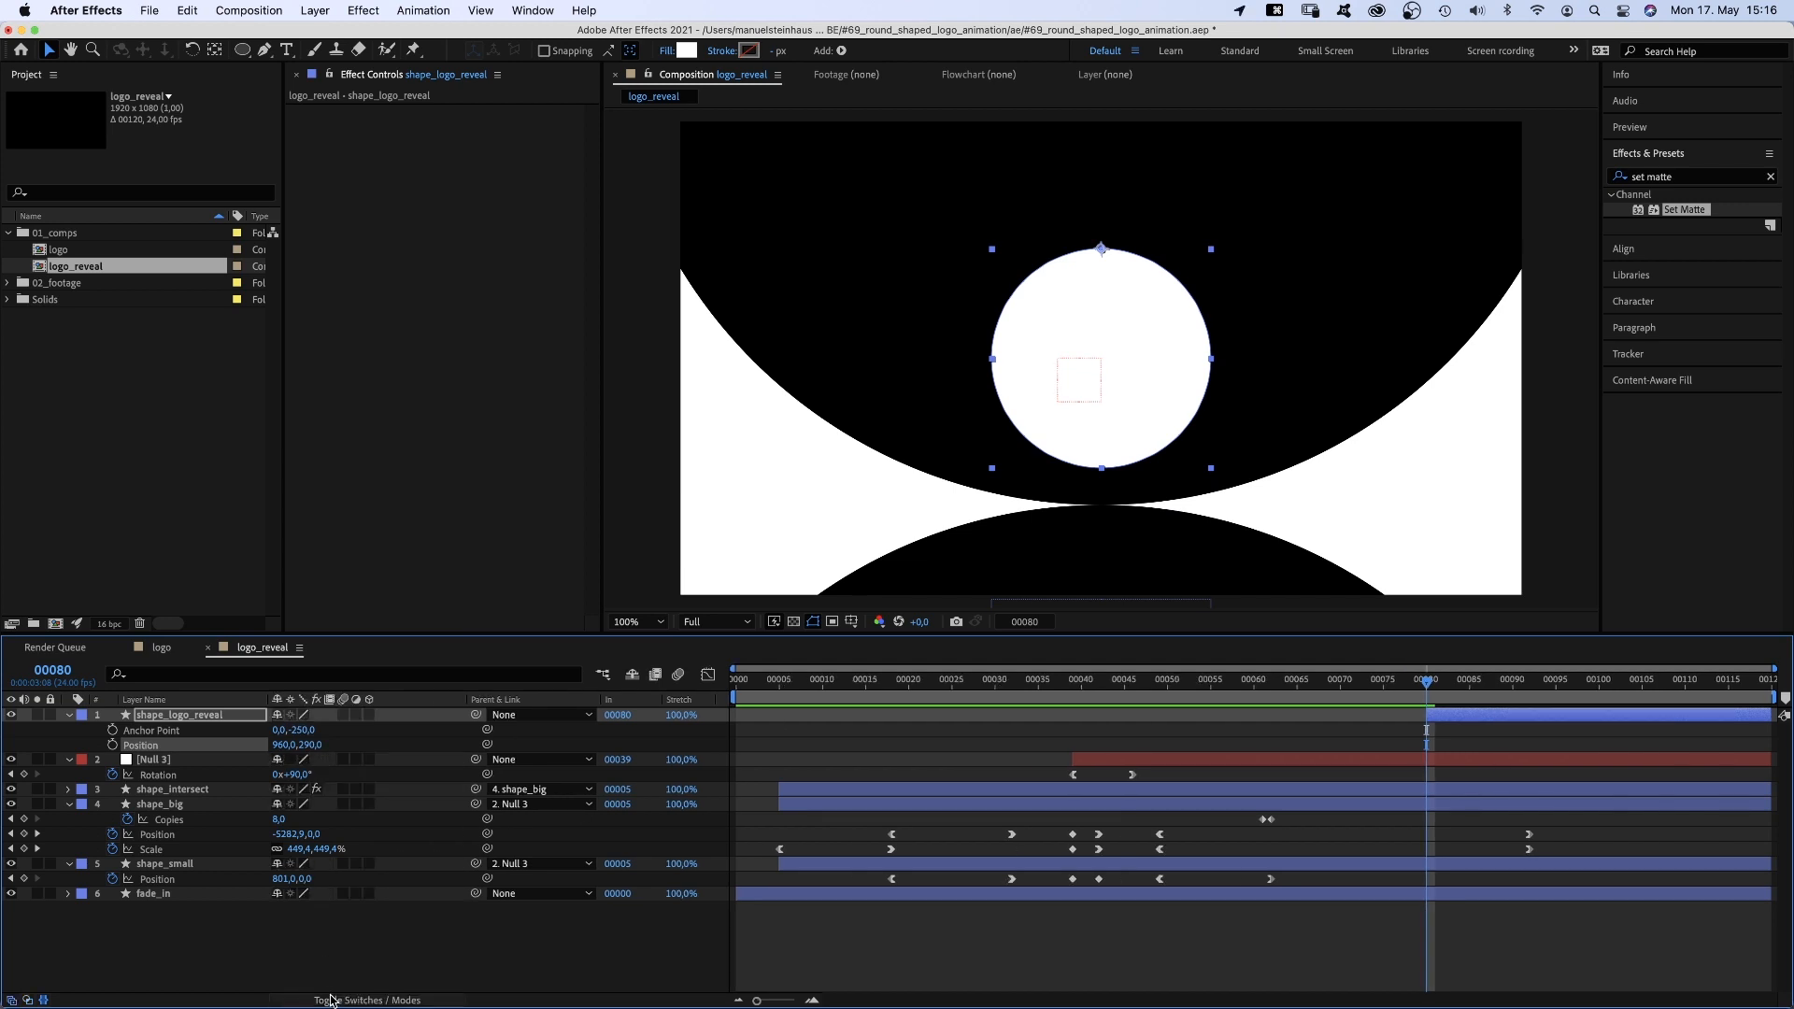
{"action": "left_click", "coordinate": [369, 715]}
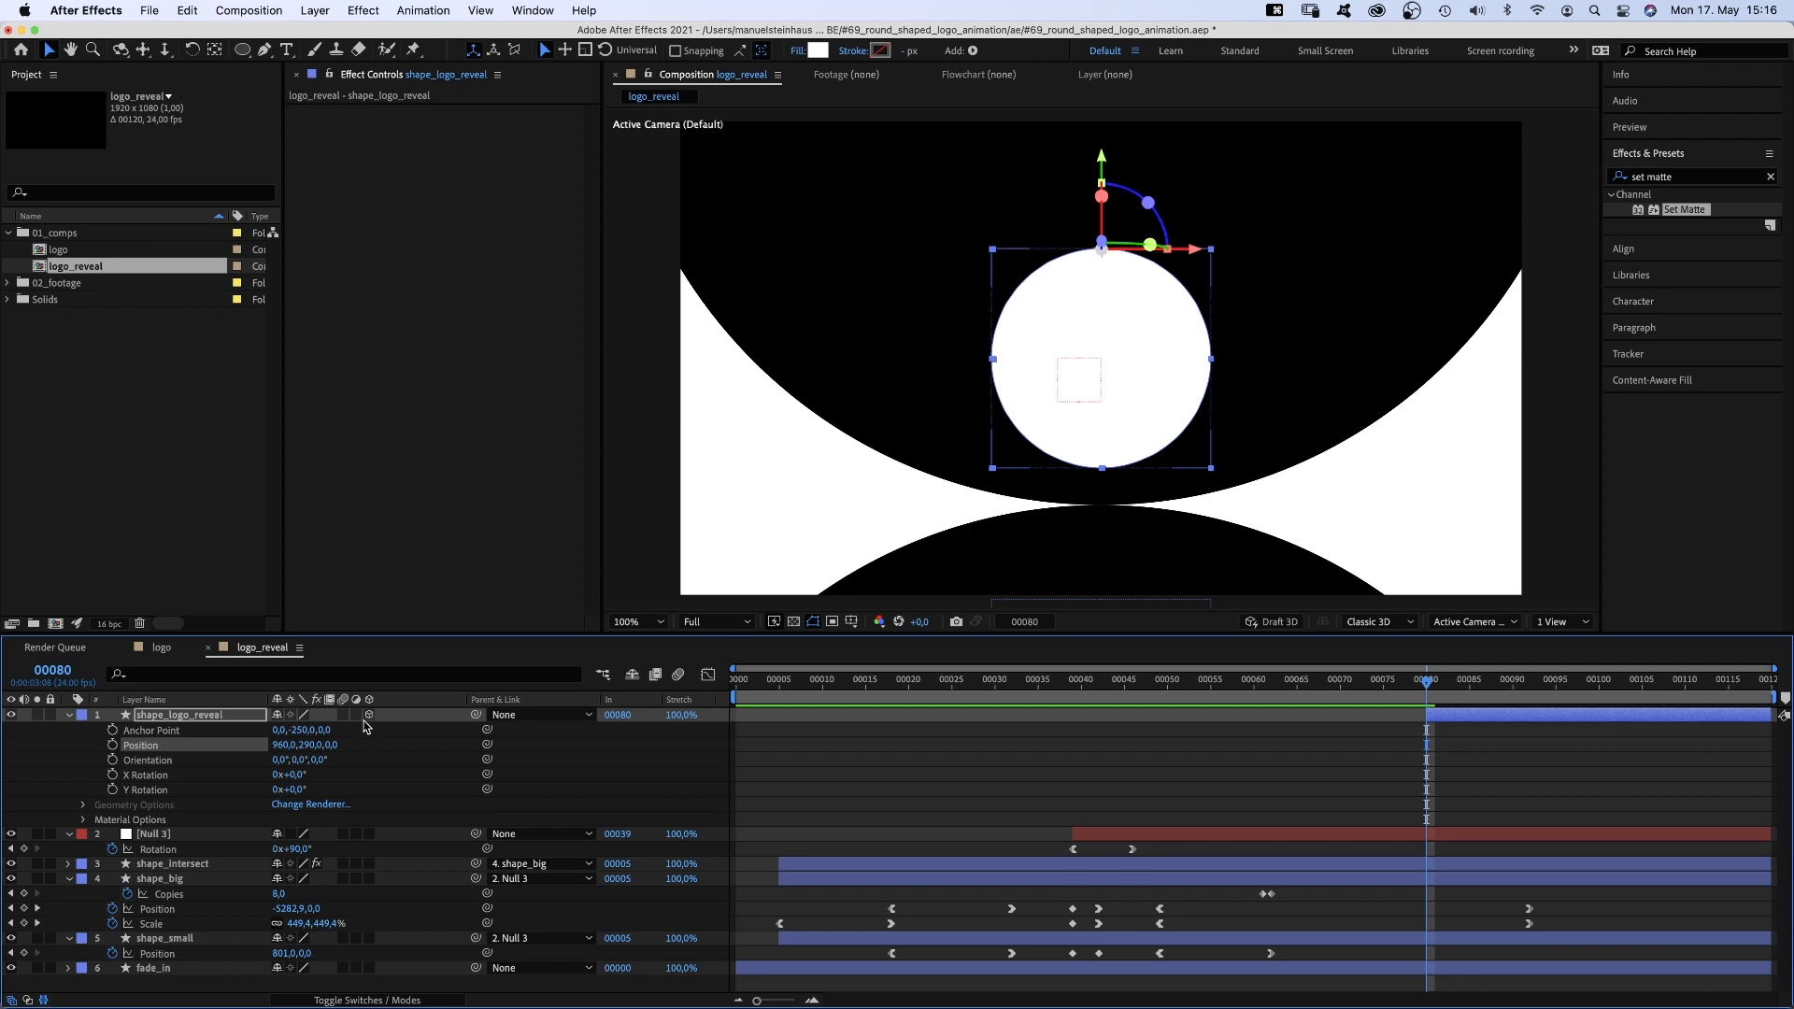
{"action": "type", "text": "180"}
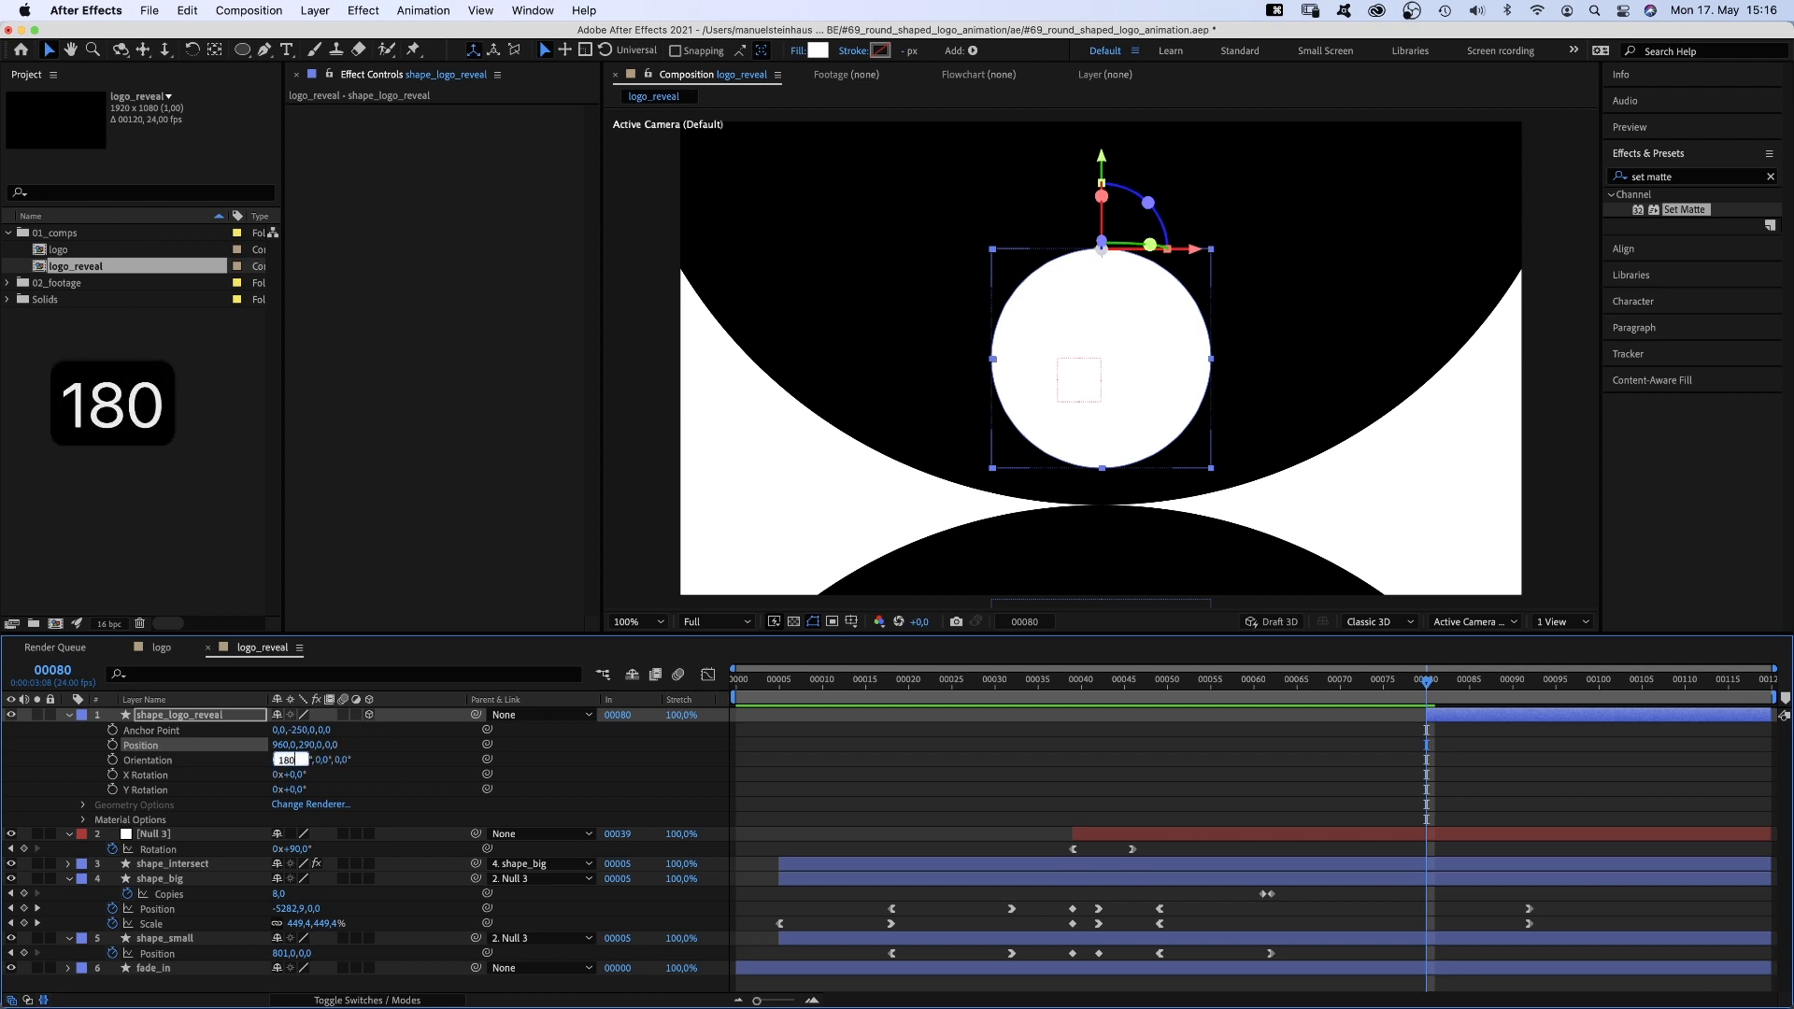
{"action": "key", "text": "Return"}
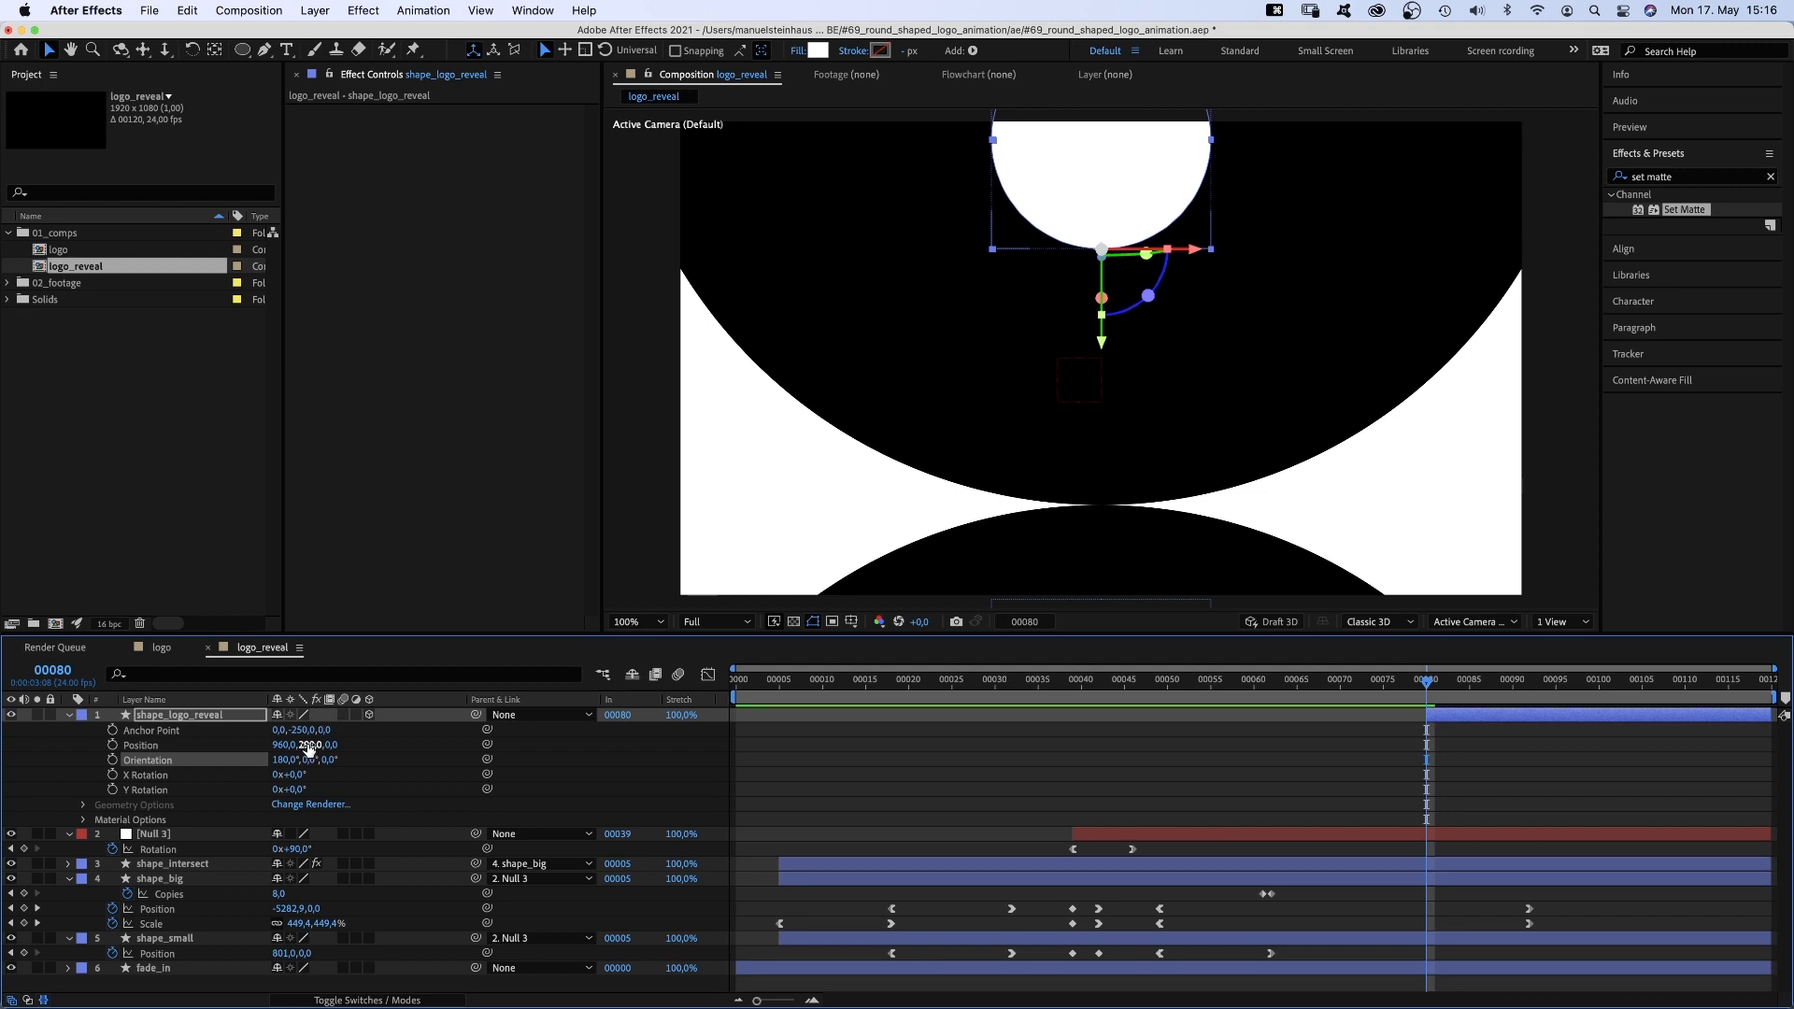
Set shape_logo_reveal's Y position to 790 to re-centre the flipped circle
{"action": "type", "text": "79"}
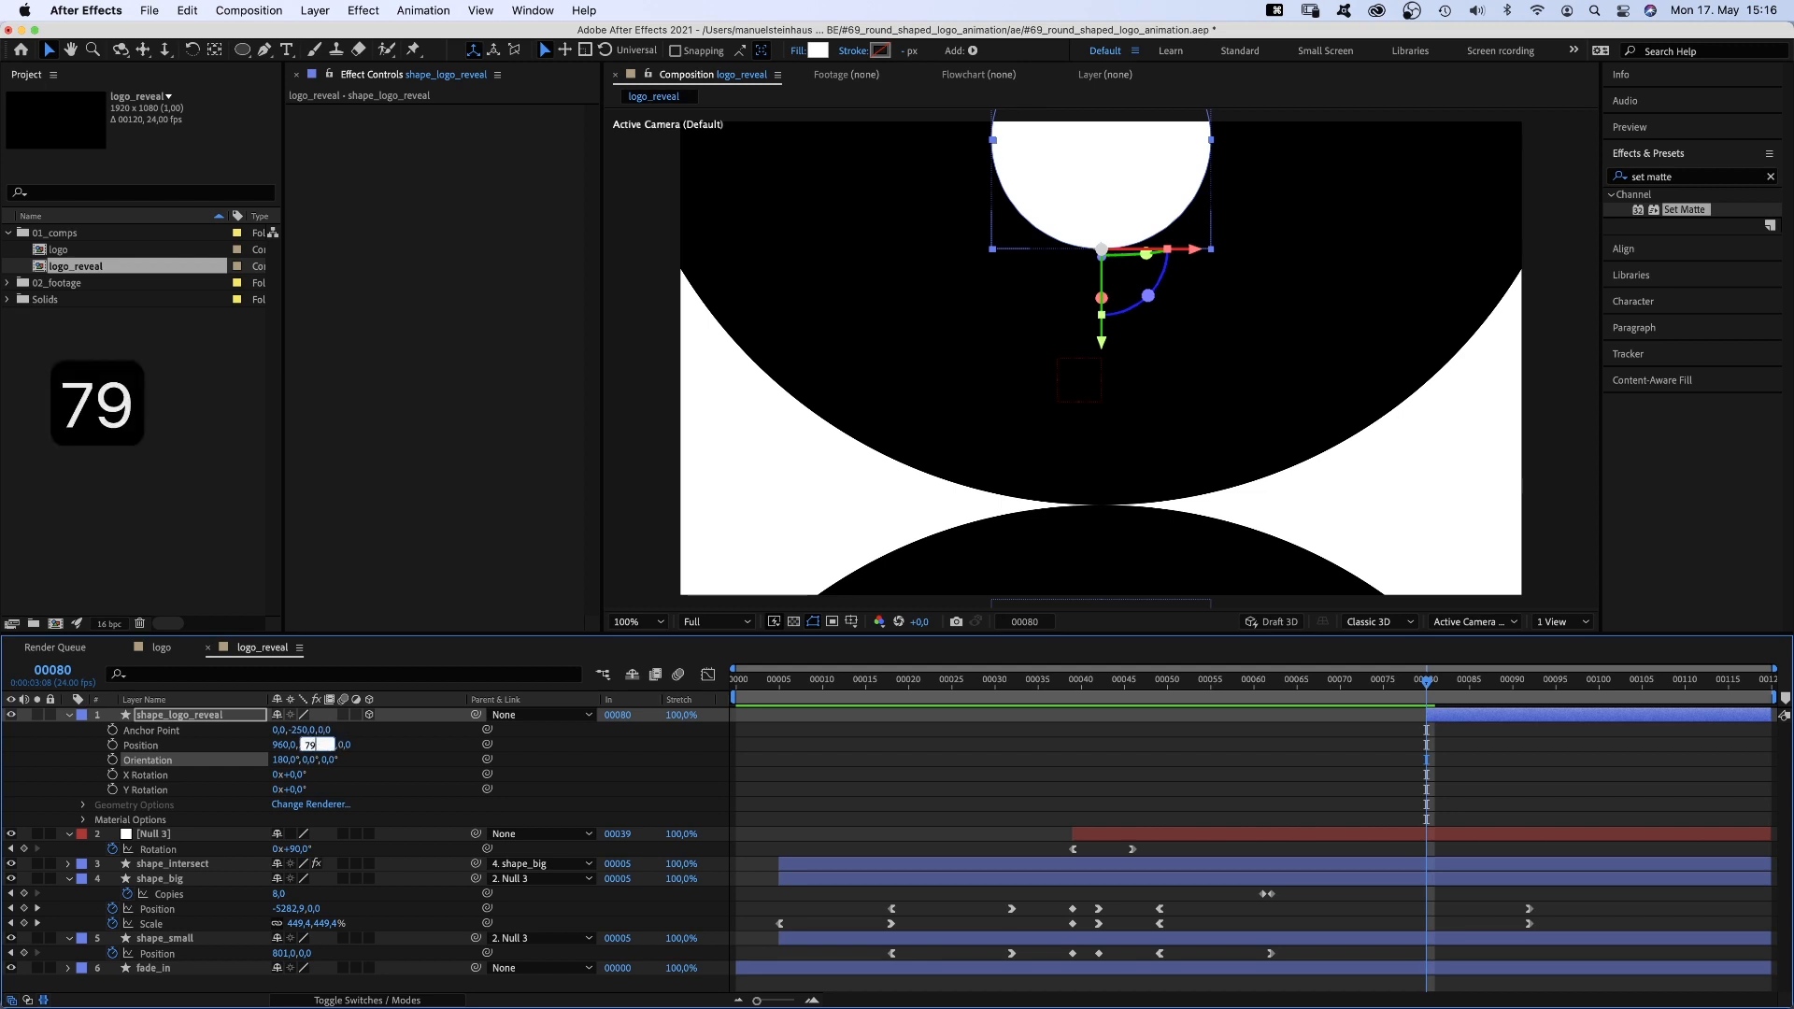
{"action": "type", "text": "0"}
{"action": "key", "text": "Return"}
At frame 100, add keyframes for shape_logo_reveal's position, orientation and scale
{"action": "left_click_drag", "start_coordinate": [1577, 684], "coordinate": [1598, 683]}
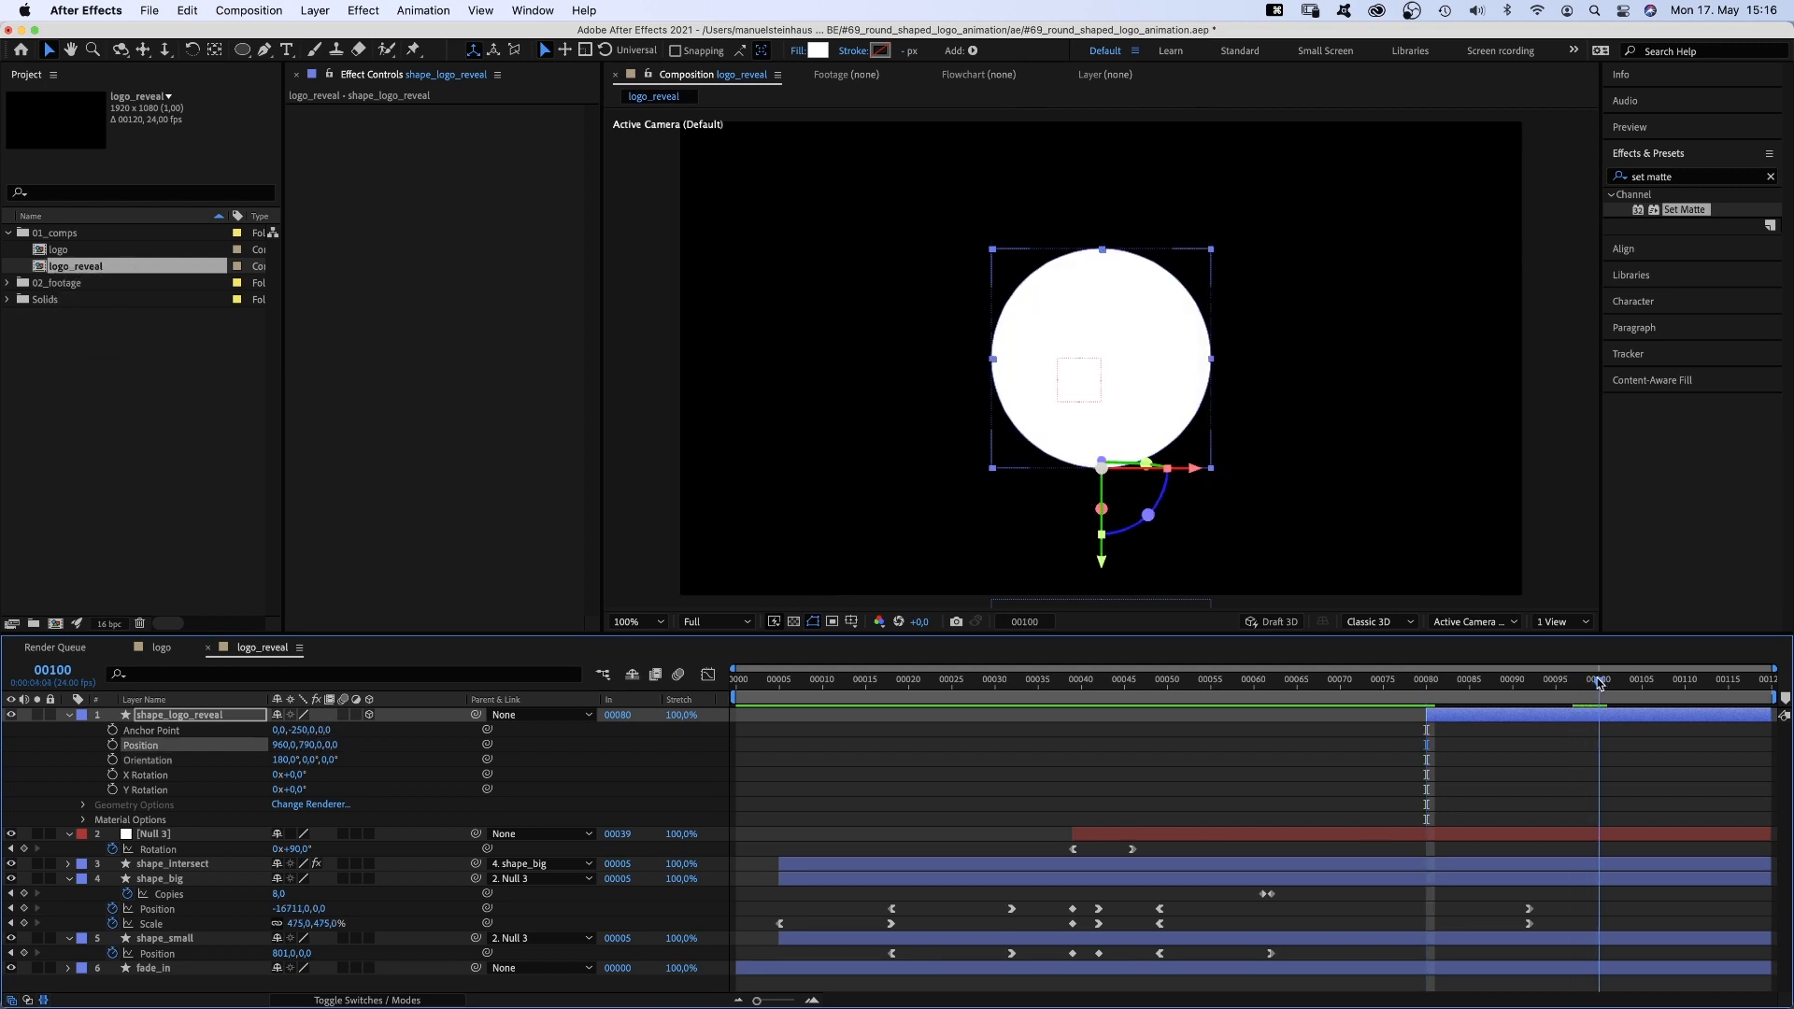
{"action": "left_click", "coordinate": [112, 759]}
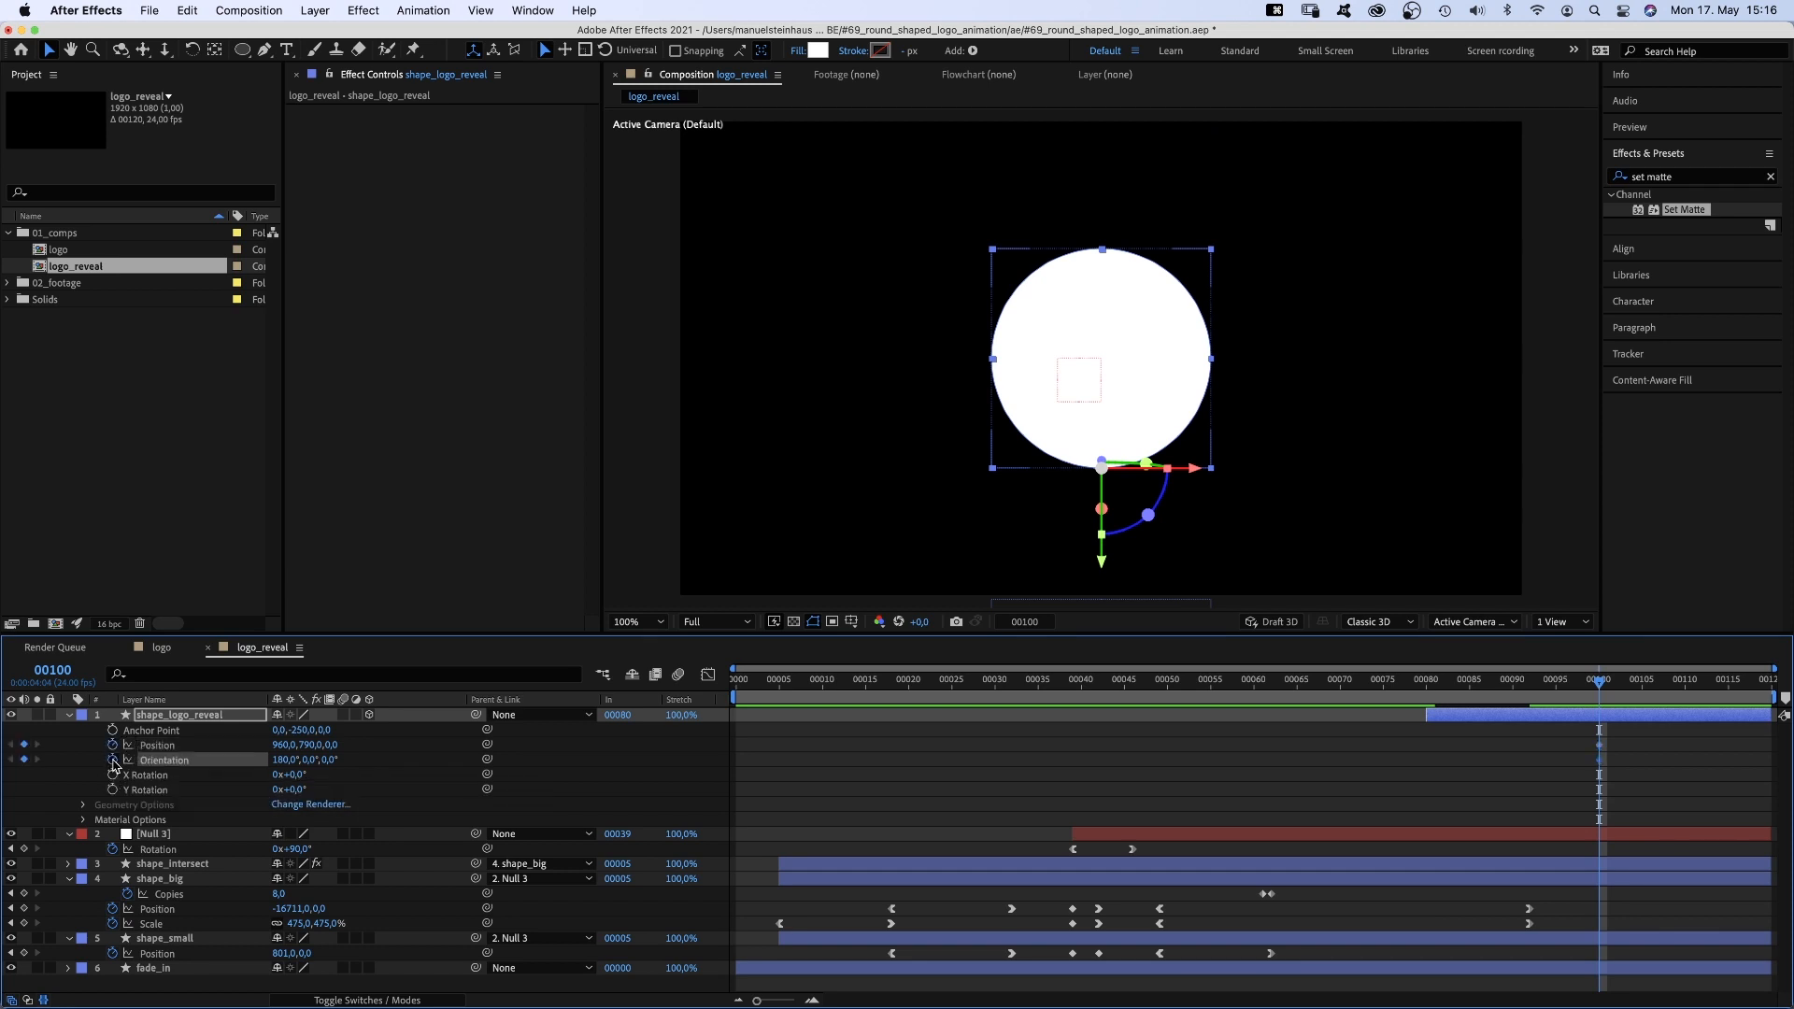
{"action": "key", "text": "shift+s"}
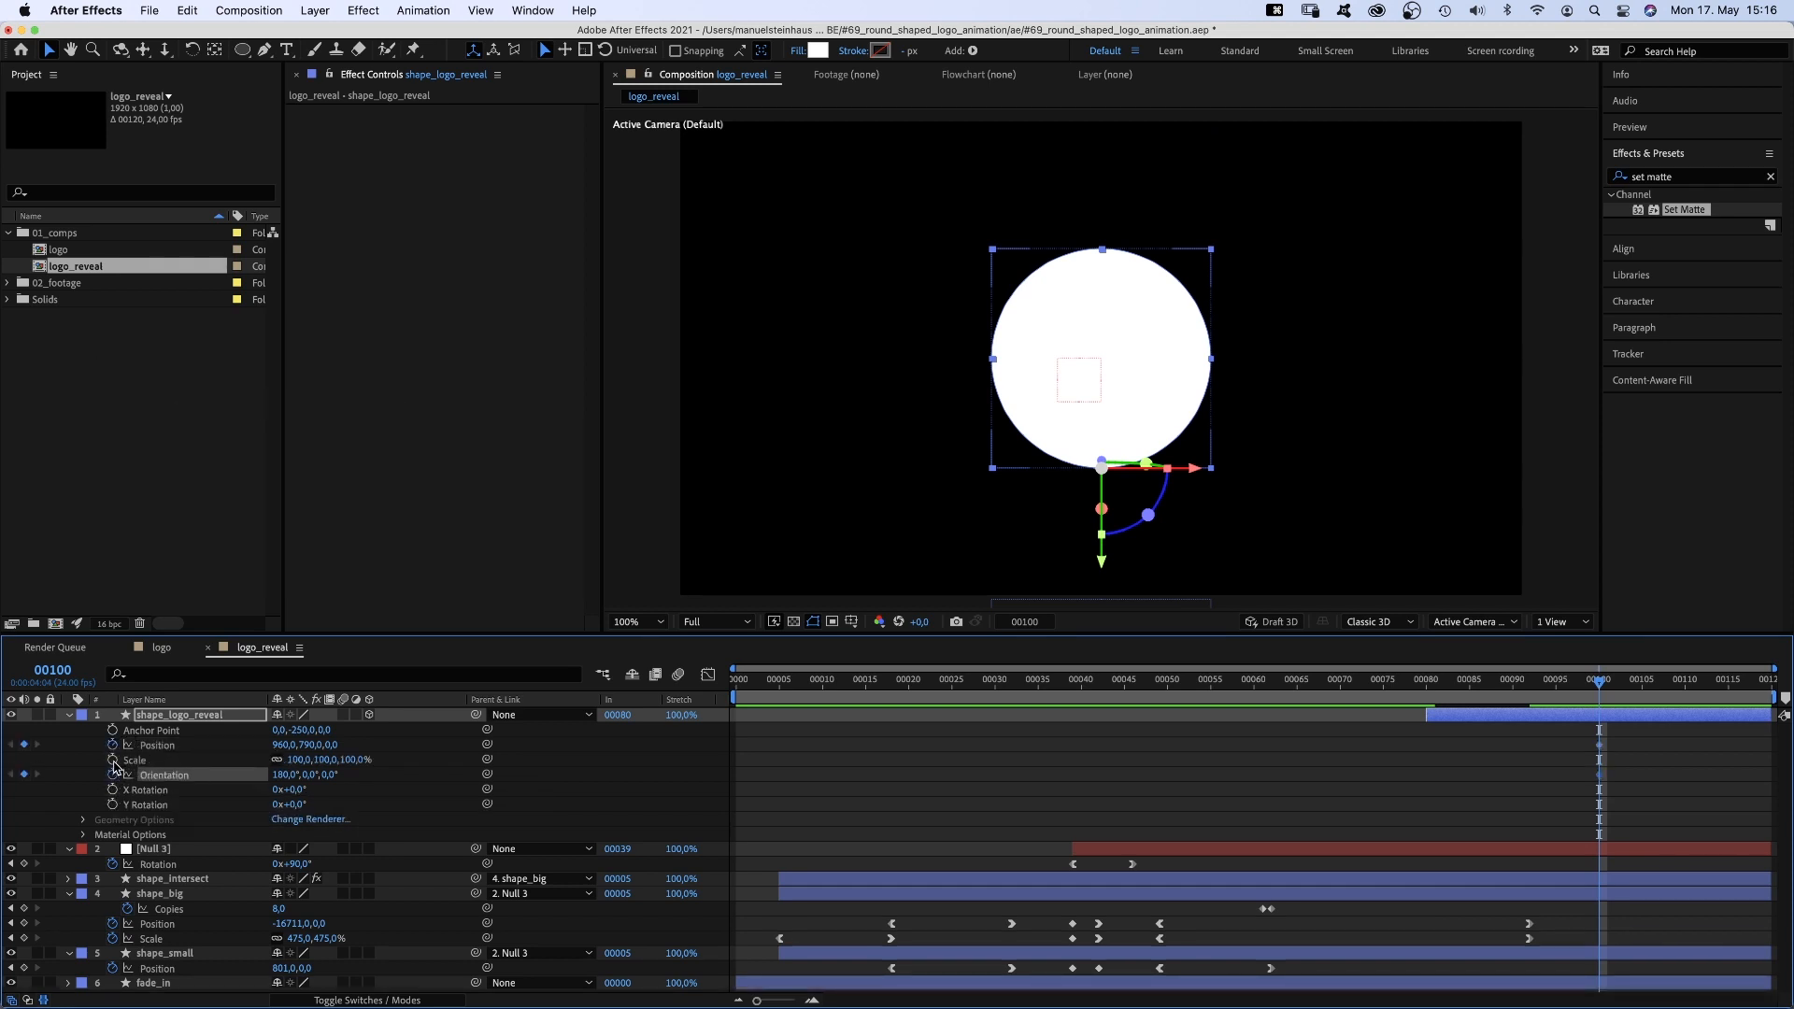
{"action": "left_click", "coordinate": [112, 760]}
At frame 80, show only shape_logo_reveal's keyframed properties and set its Y position to 1590 and scale to 0%
{"action": "left_click_drag", "start_coordinate": [1503, 680], "coordinate": [1426, 685]}
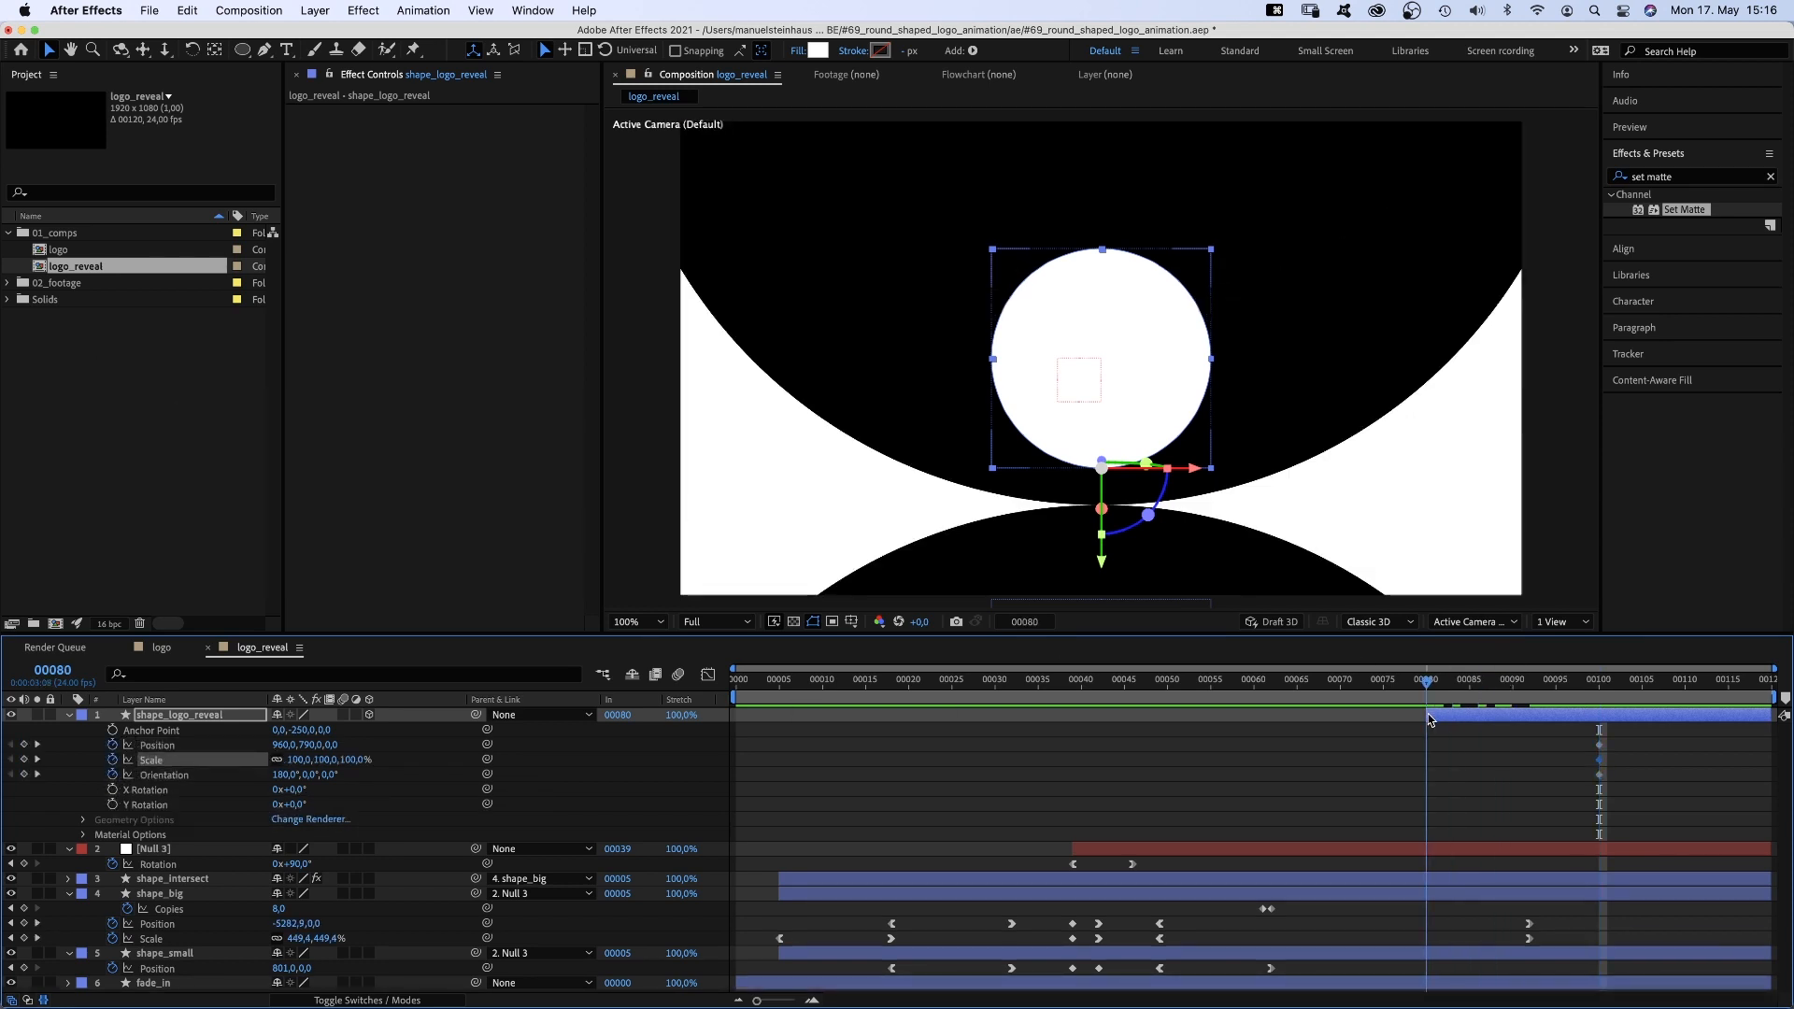
{"action": "left_click", "coordinate": [215, 715]}
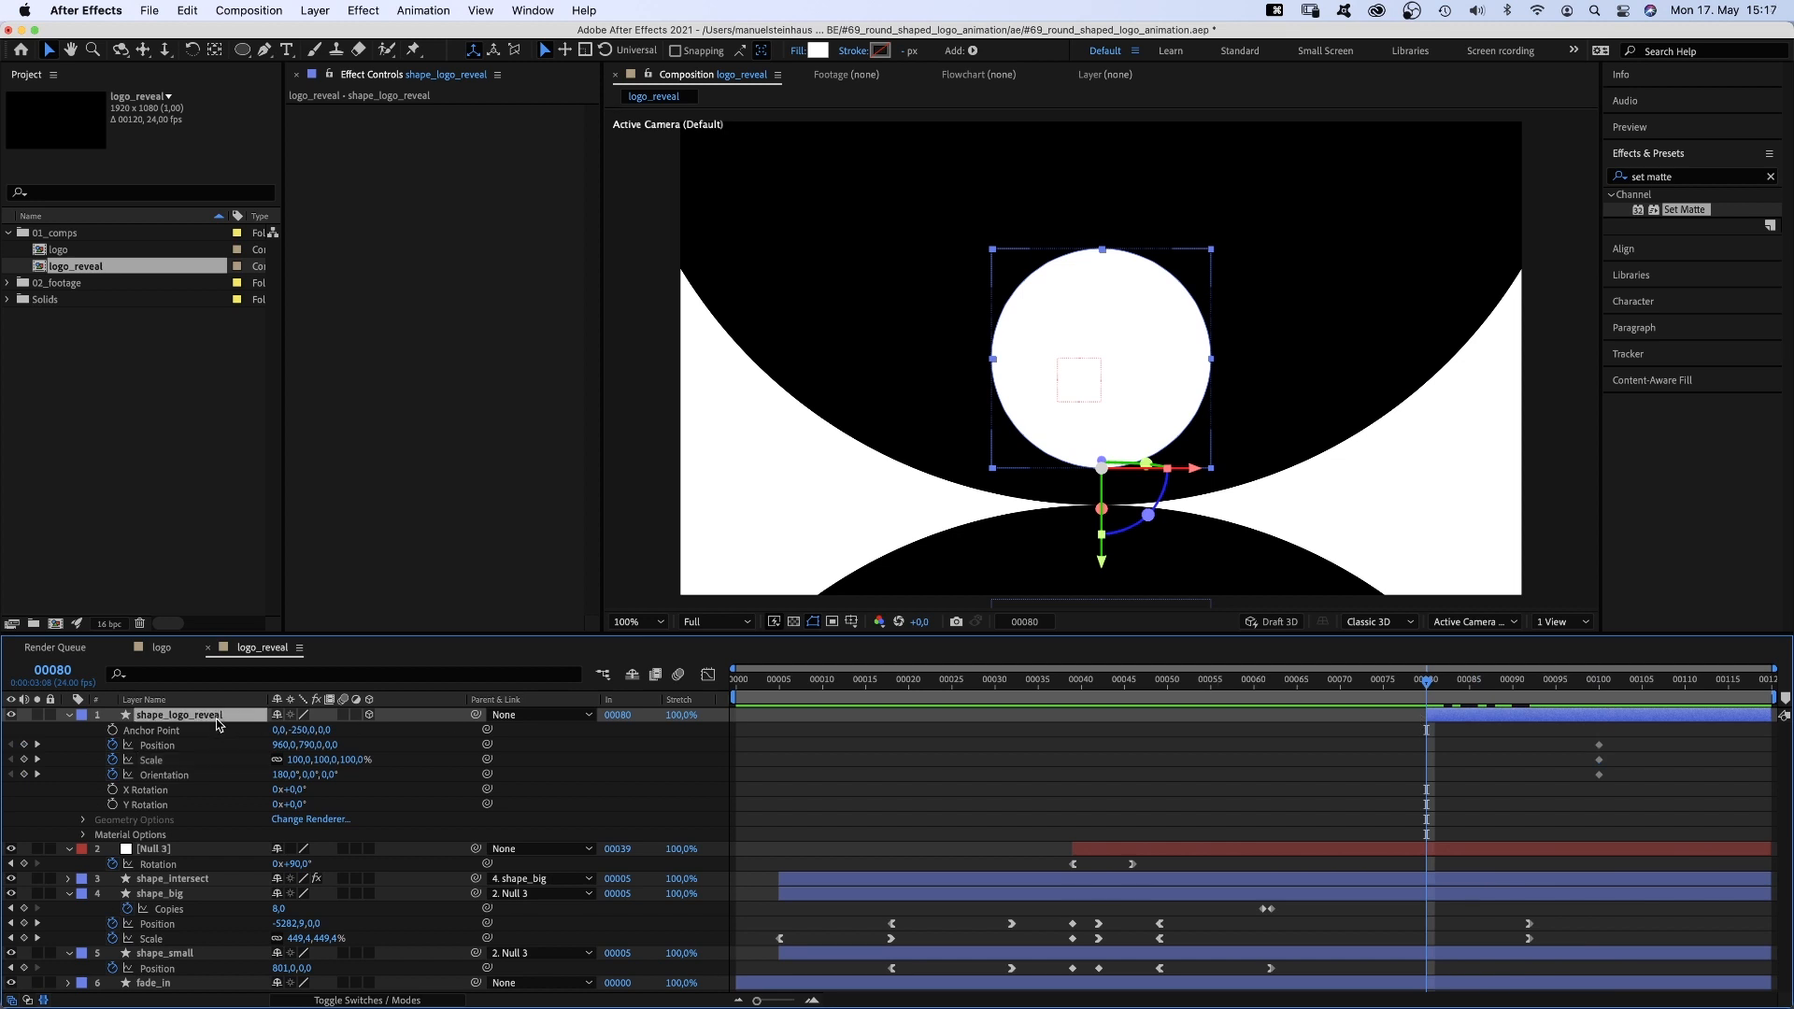
{"action": "key", "text": "u"}
{"action": "key", "text": "u"}
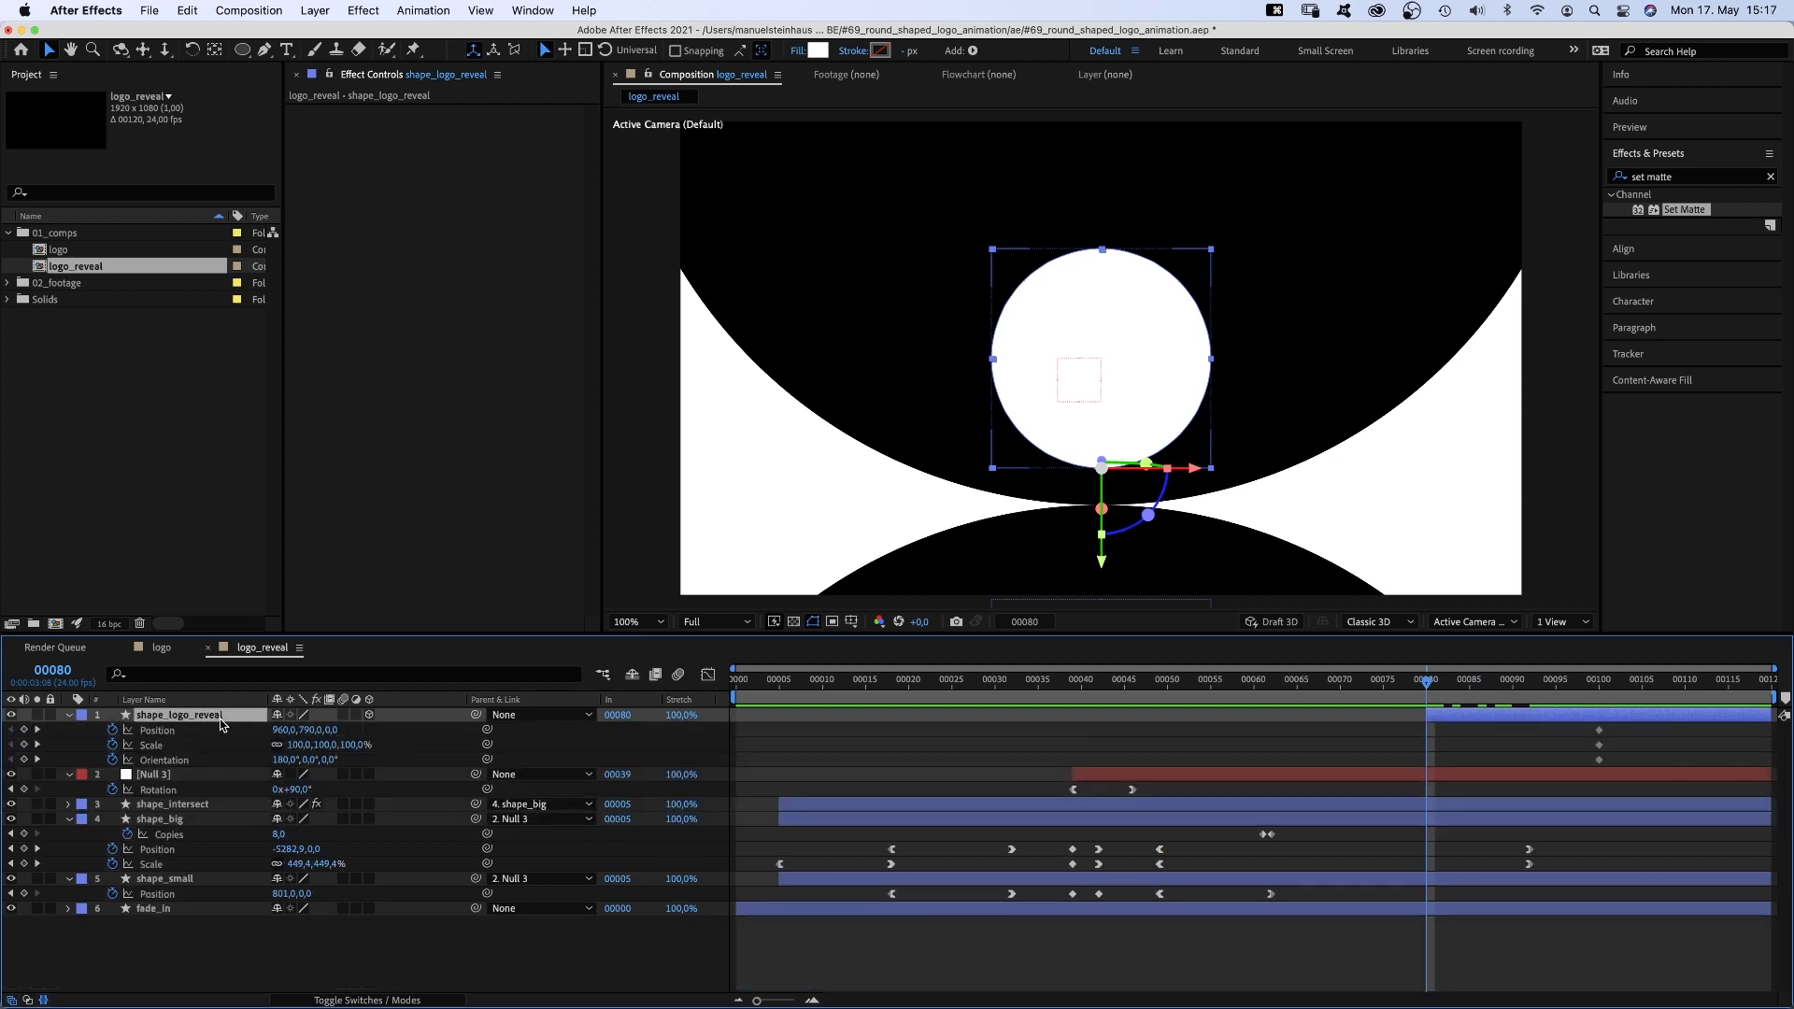
{"action": "left_click_drag", "start_coordinate": [324, 729], "coordinate": [1078, 658]}
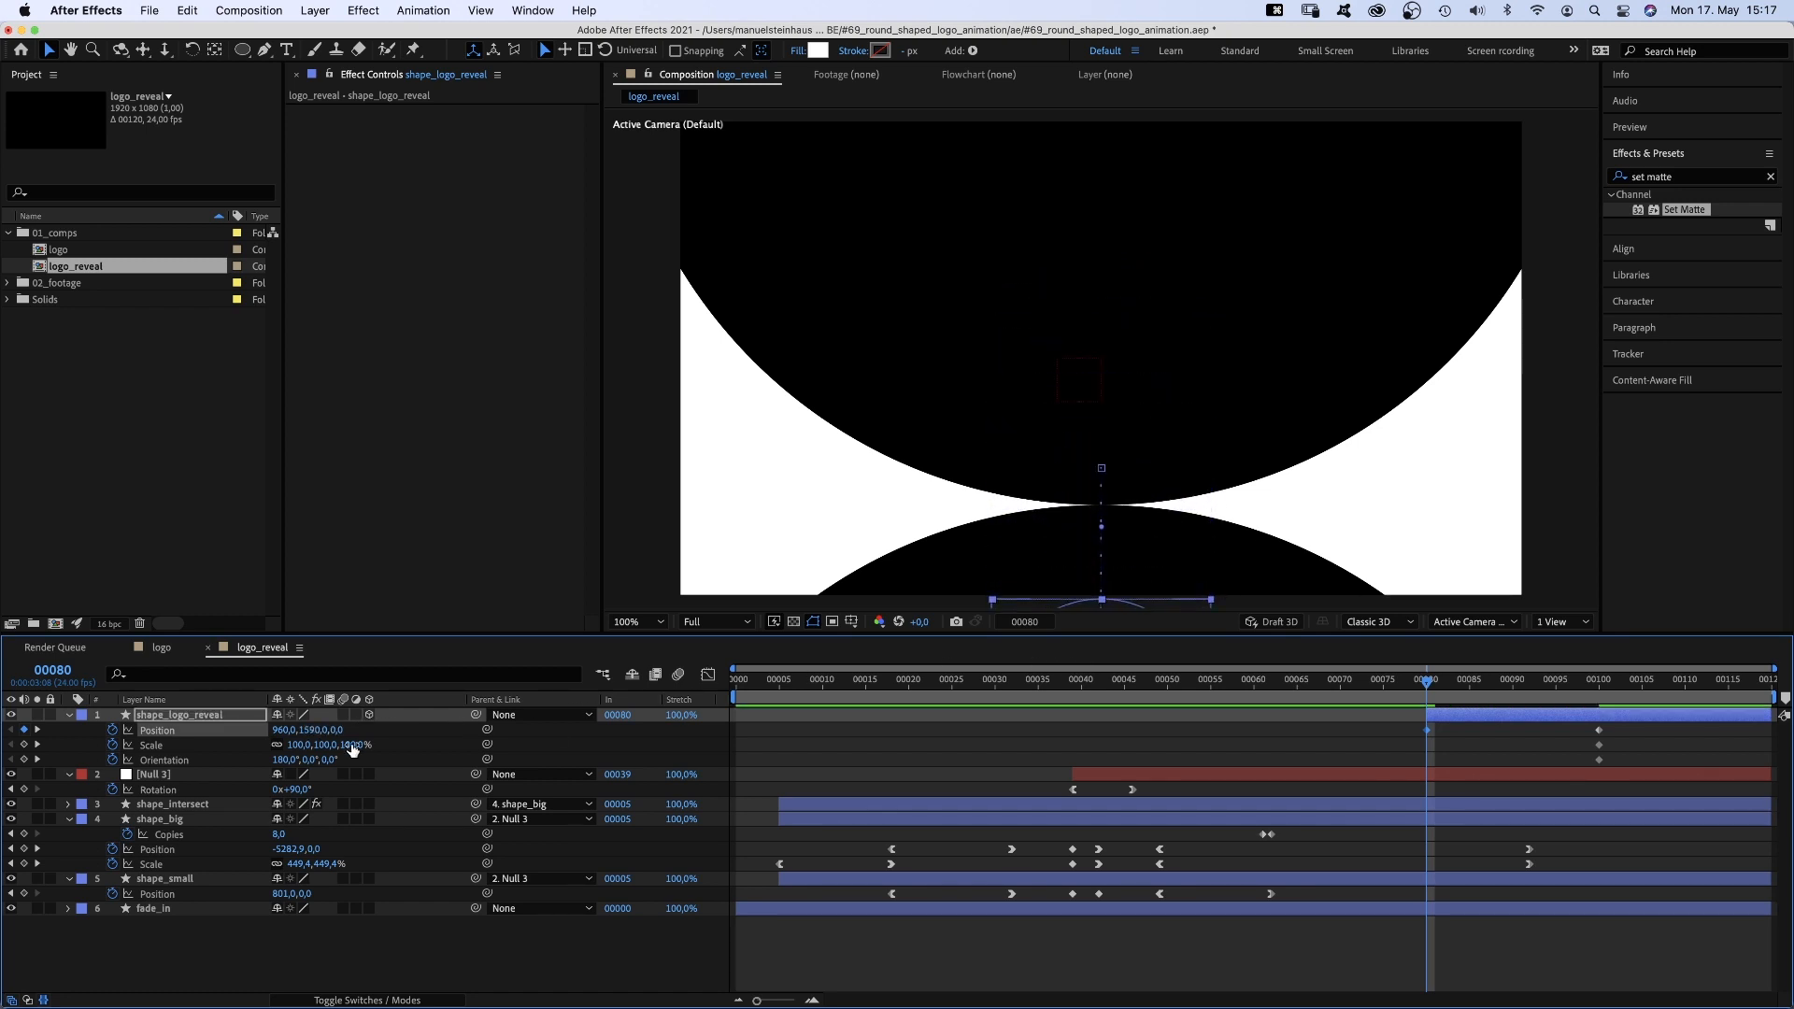
{"action": "type", "text": "0"}
{"action": "key", "text": "Return"}
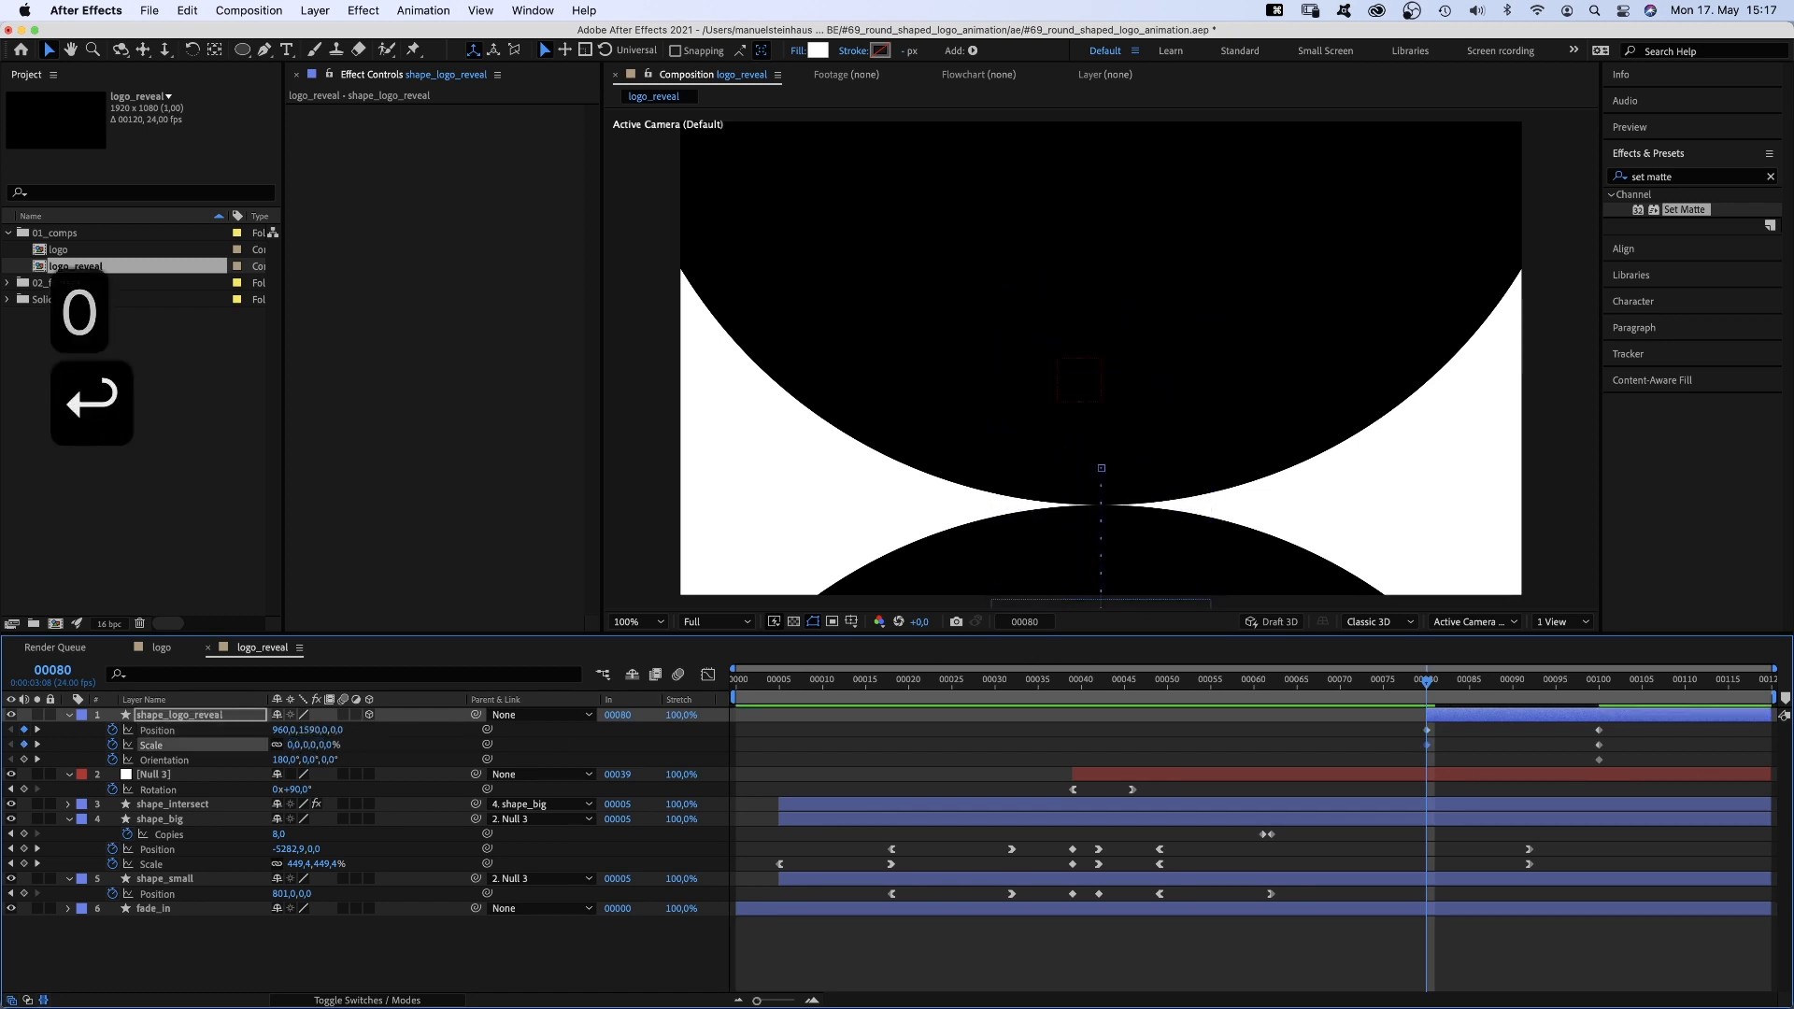
Set shape_logo_reveal's X orientation to 0° at frame 80 and move that orientation keyframe to frame 85
{"action": "type", "text": "0"}
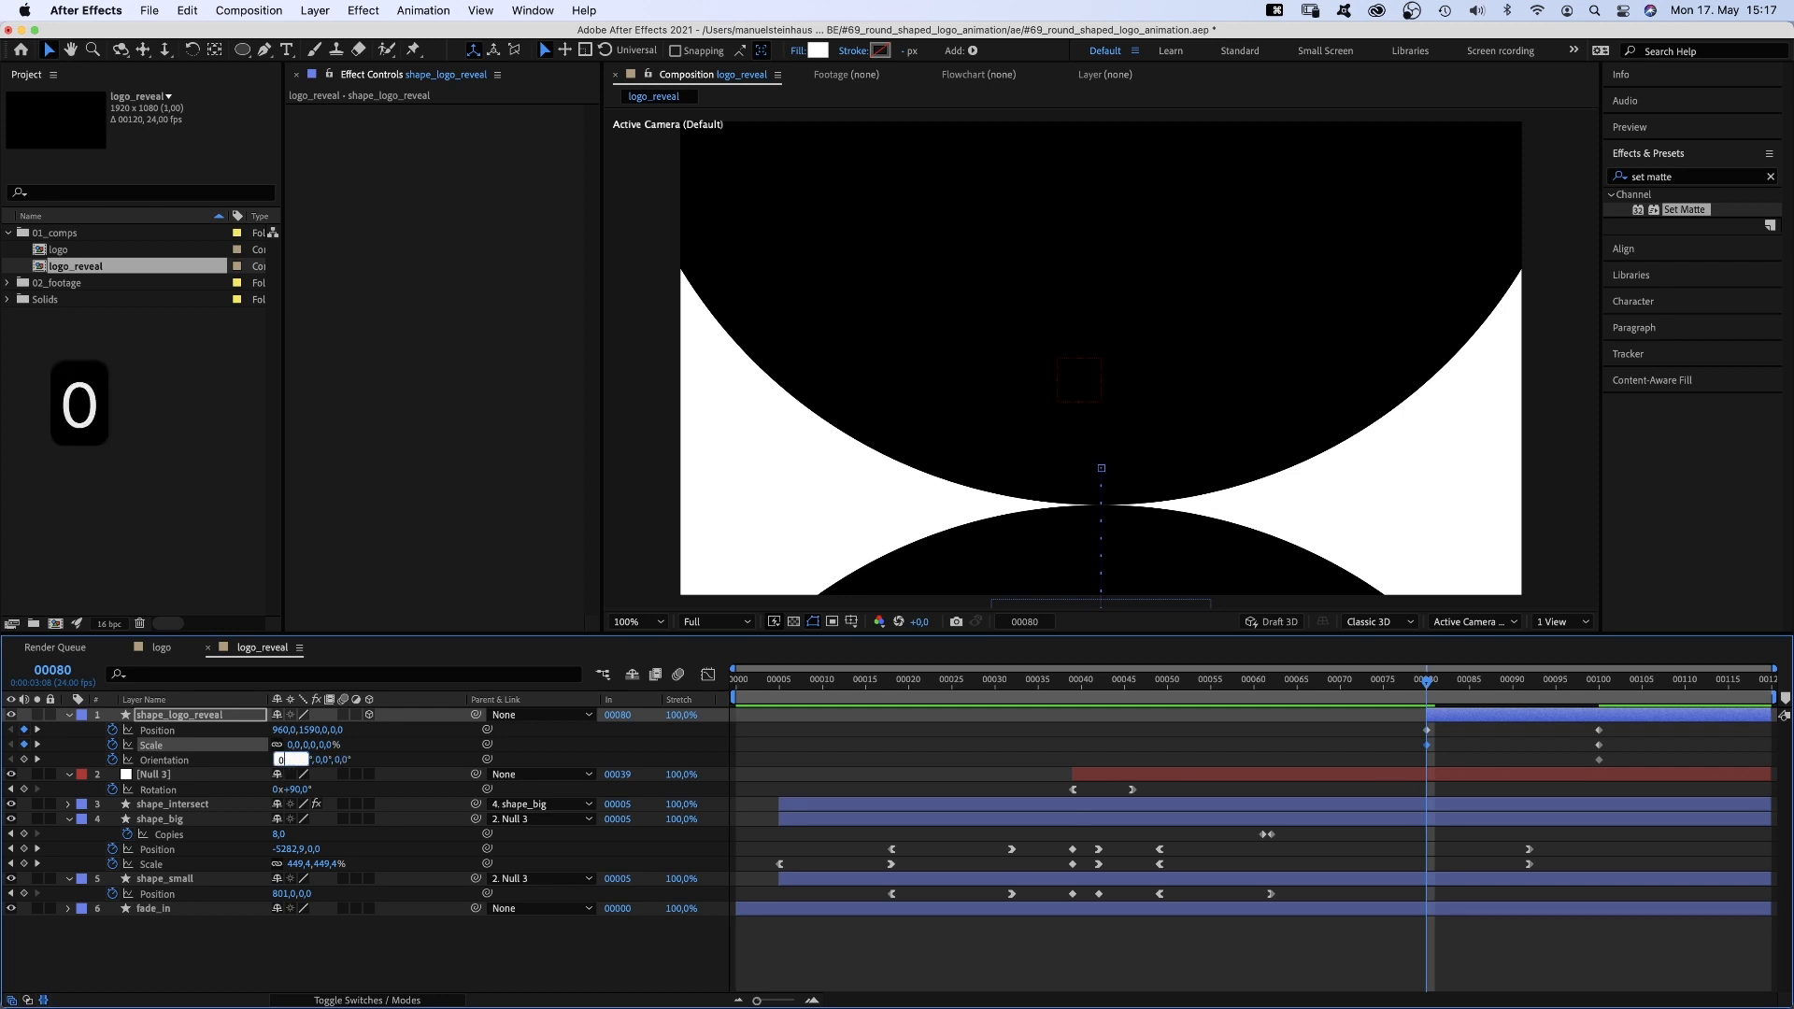
{"action": "key", "text": "Return"}
{"action": "left_click_drag", "start_coordinate": [1443, 684], "coordinate": [1470, 685]}
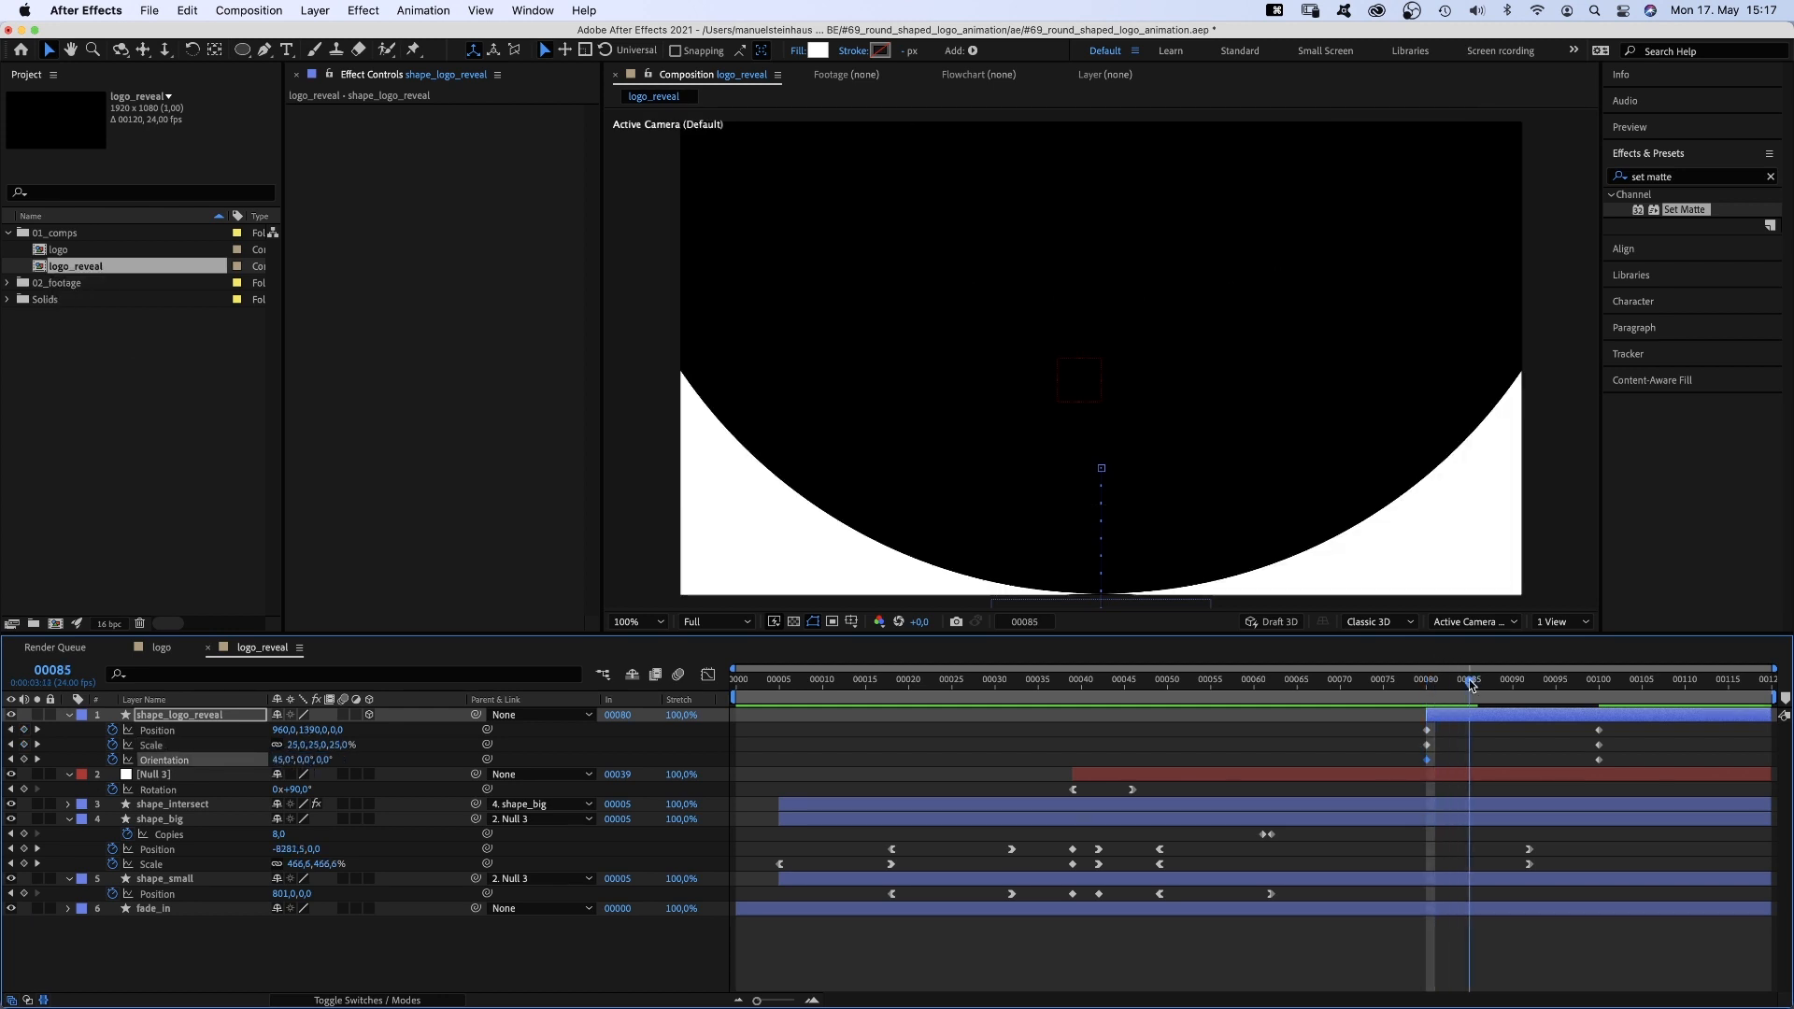
{"action": "left_click_drag", "start_coordinate": [1426, 760], "coordinate": [1456, 761]}
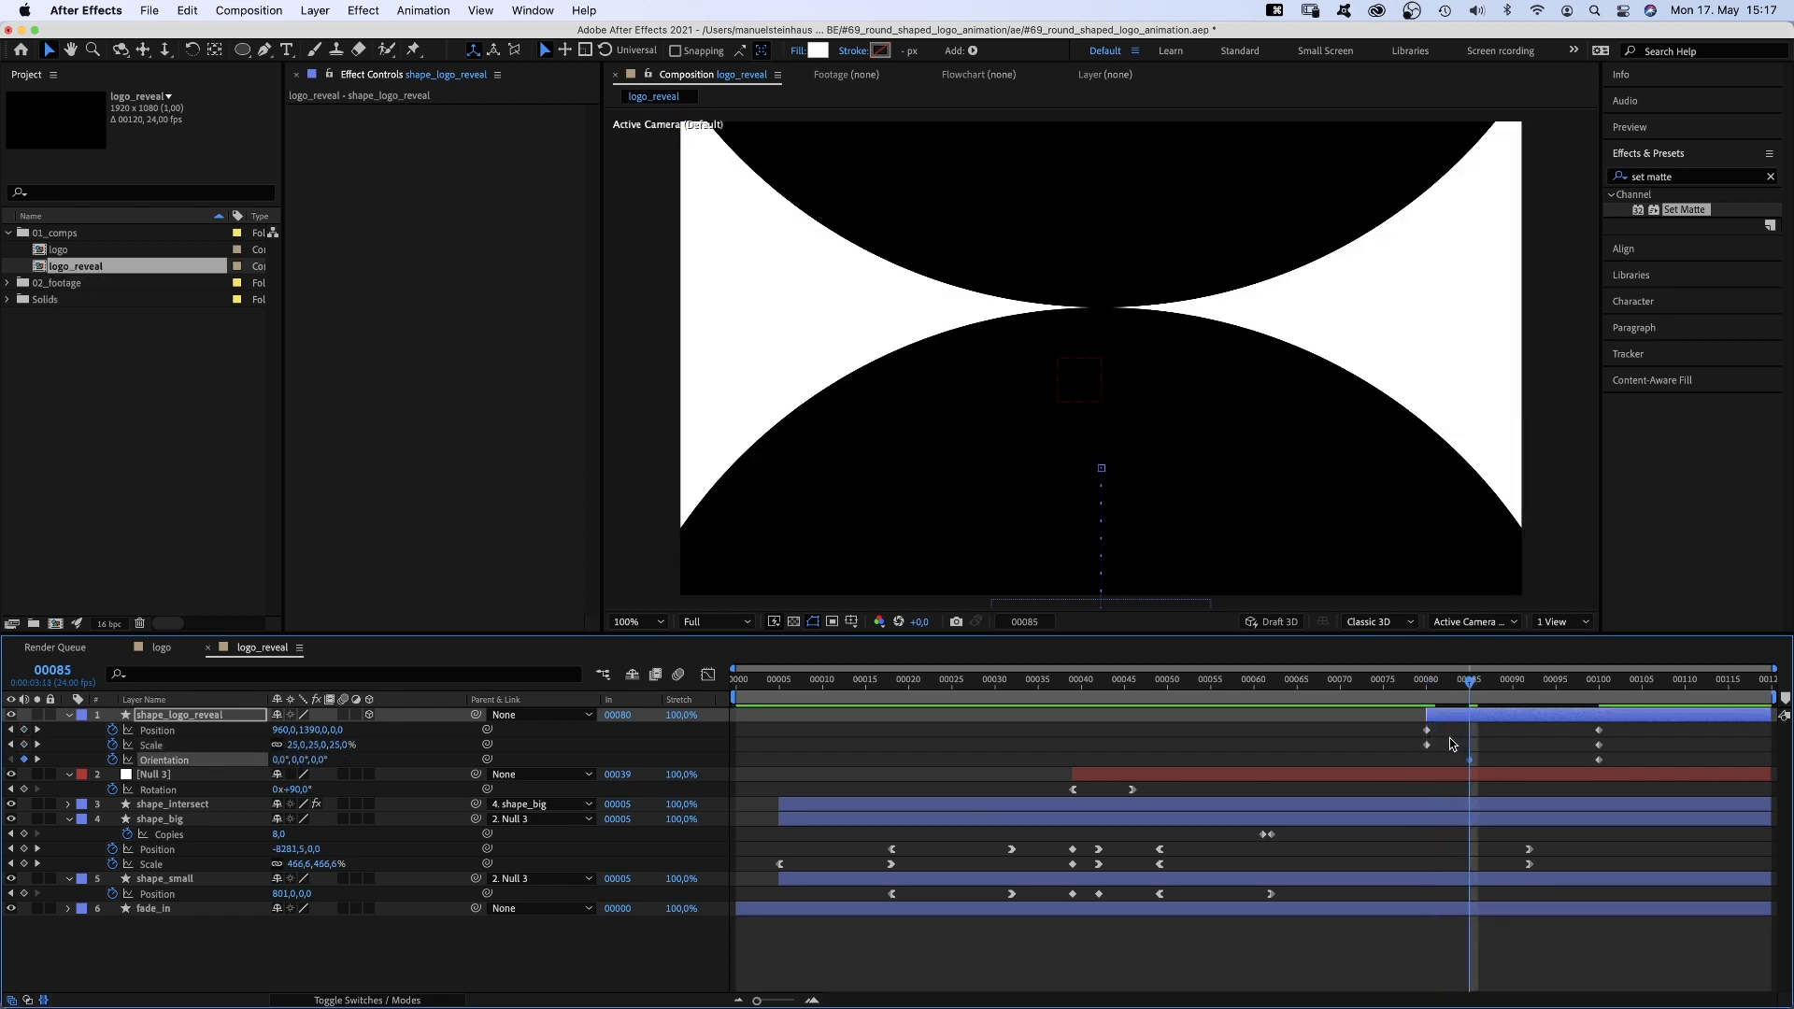
At frame 92, set shape_logo_reveal's scale to 1200%
{"action": "left_click_drag", "start_coordinate": [1480, 686], "coordinate": [1524, 685]}
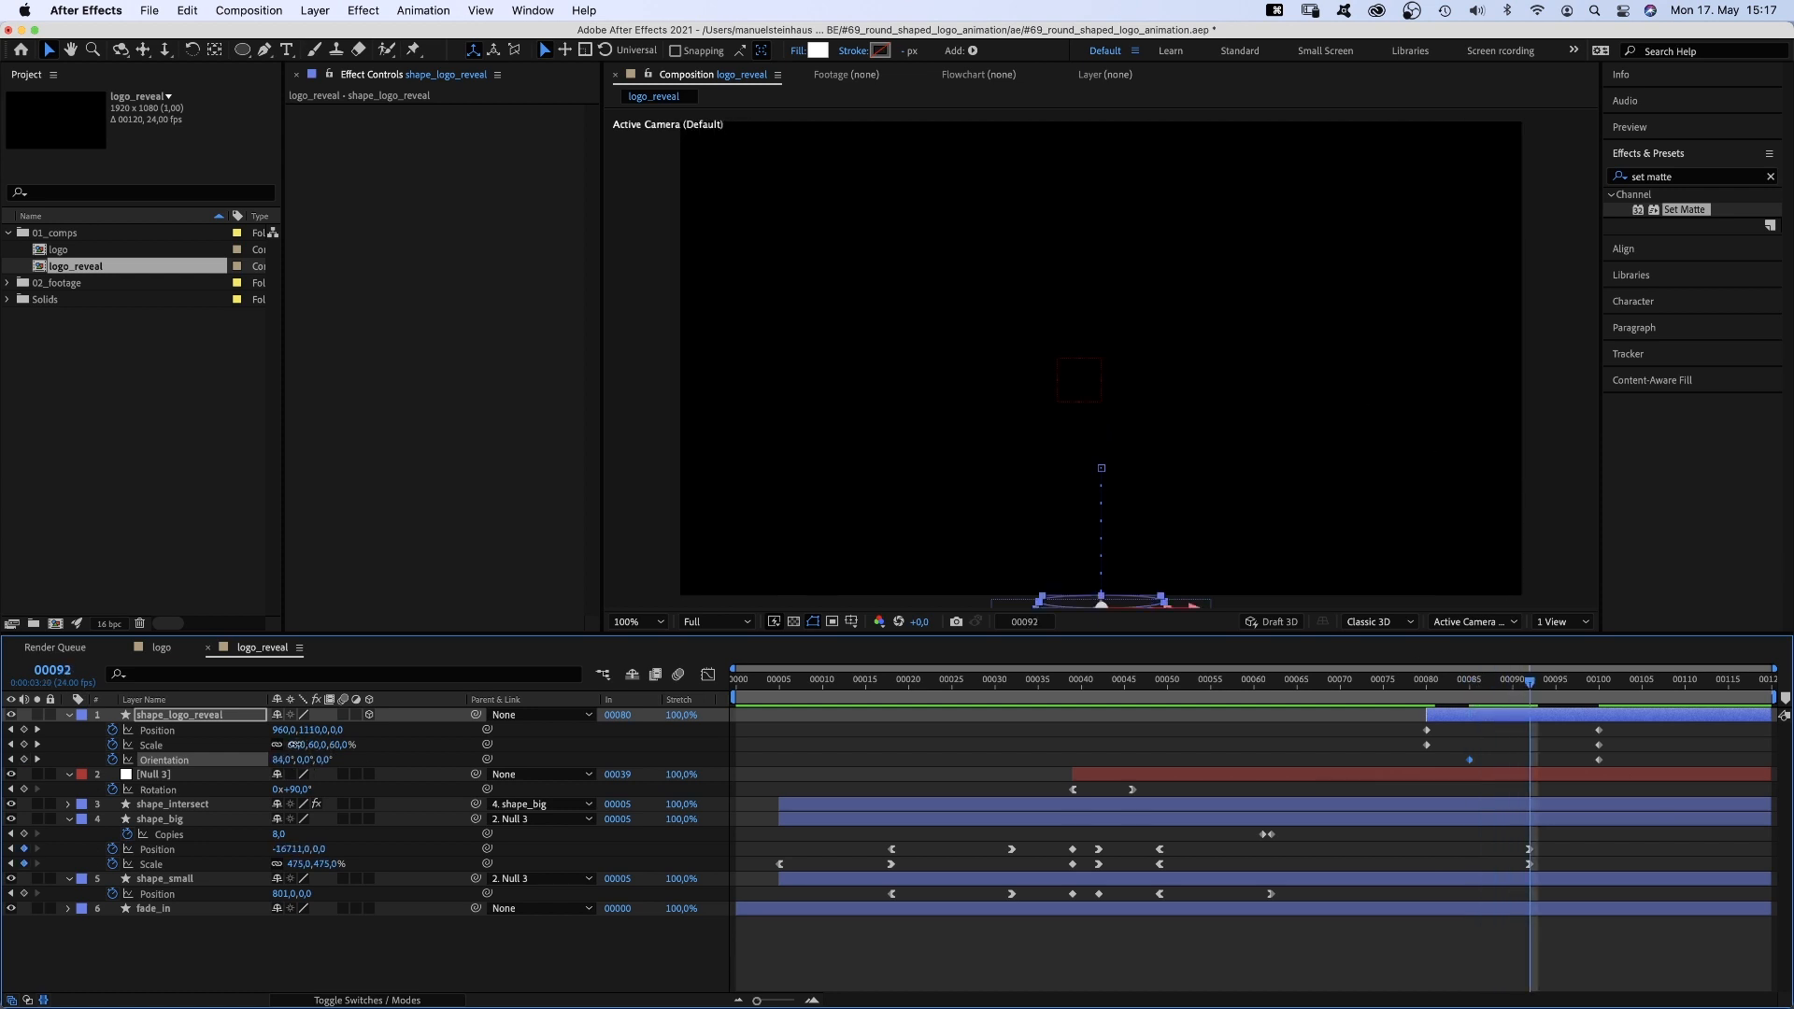
{"action": "left_click_drag", "start_coordinate": [295, 745], "coordinate": [1228, 666]}
Shape shape_logo_reveal's position speed graph for a fast start at frame 80 and a long ease-out into frame 100
{"action": "left_click", "coordinate": [708, 674]}
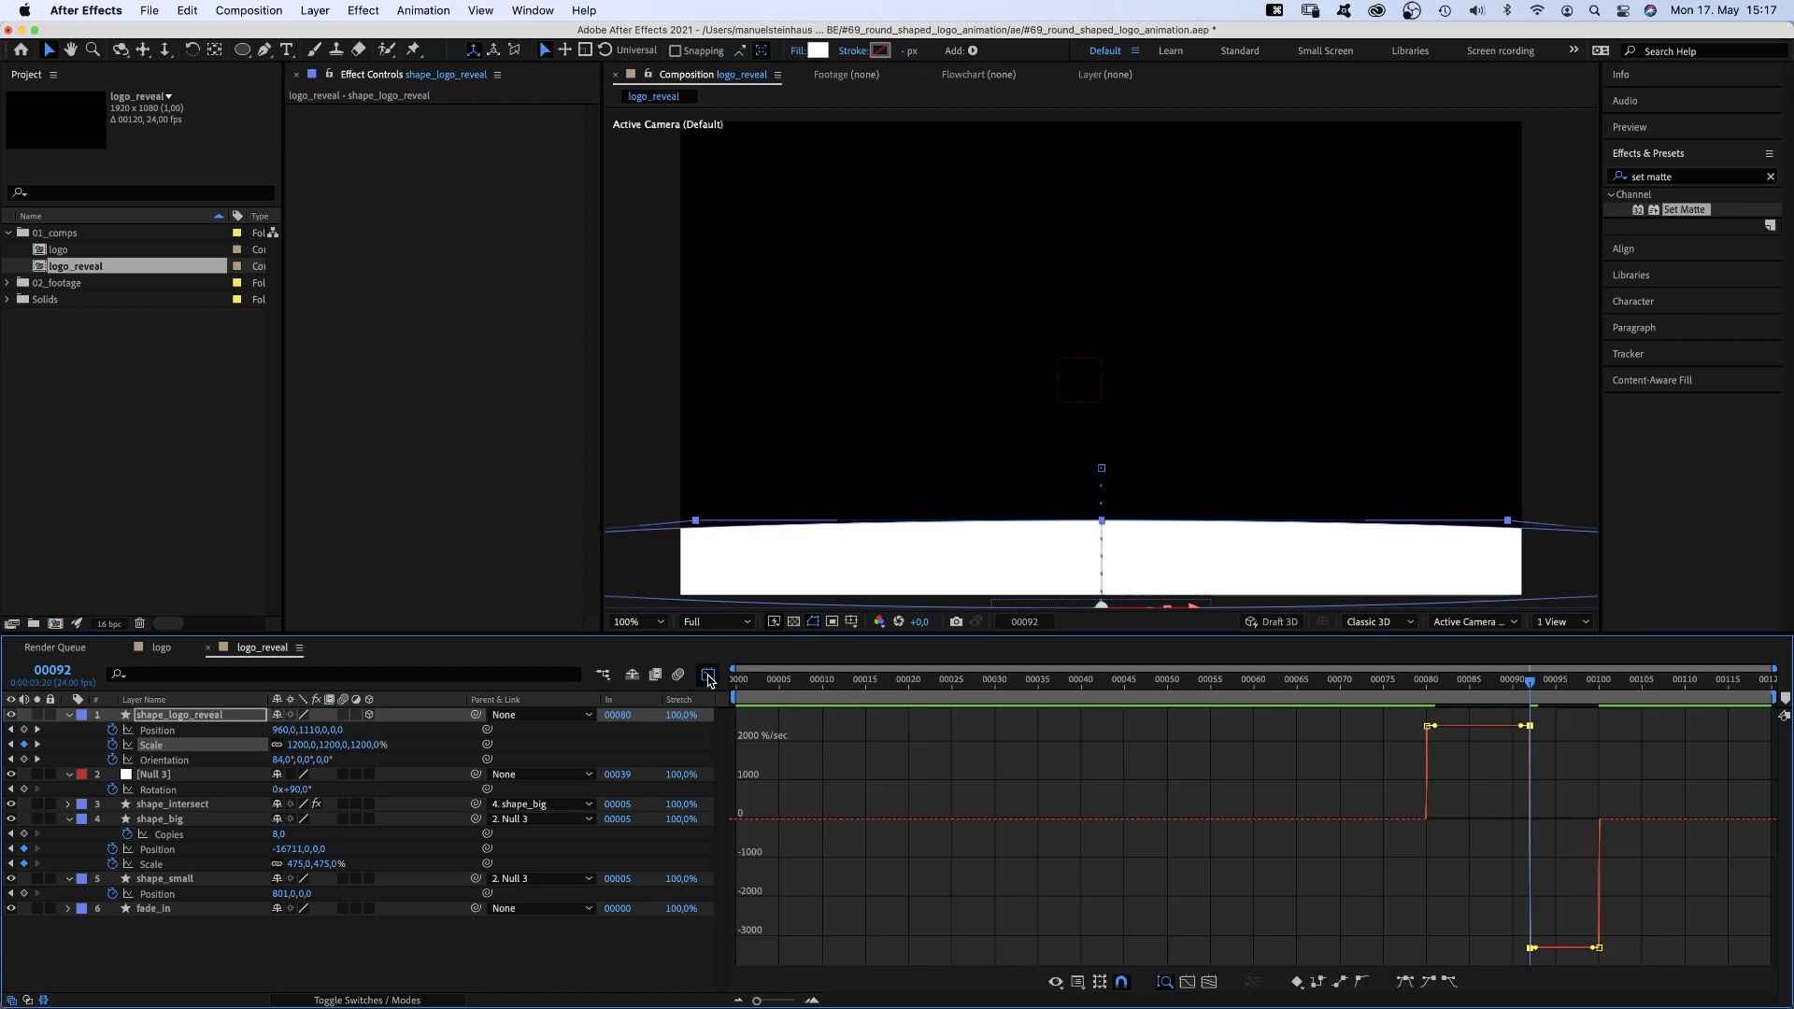
{"action": "left_click", "coordinate": [156, 731]}
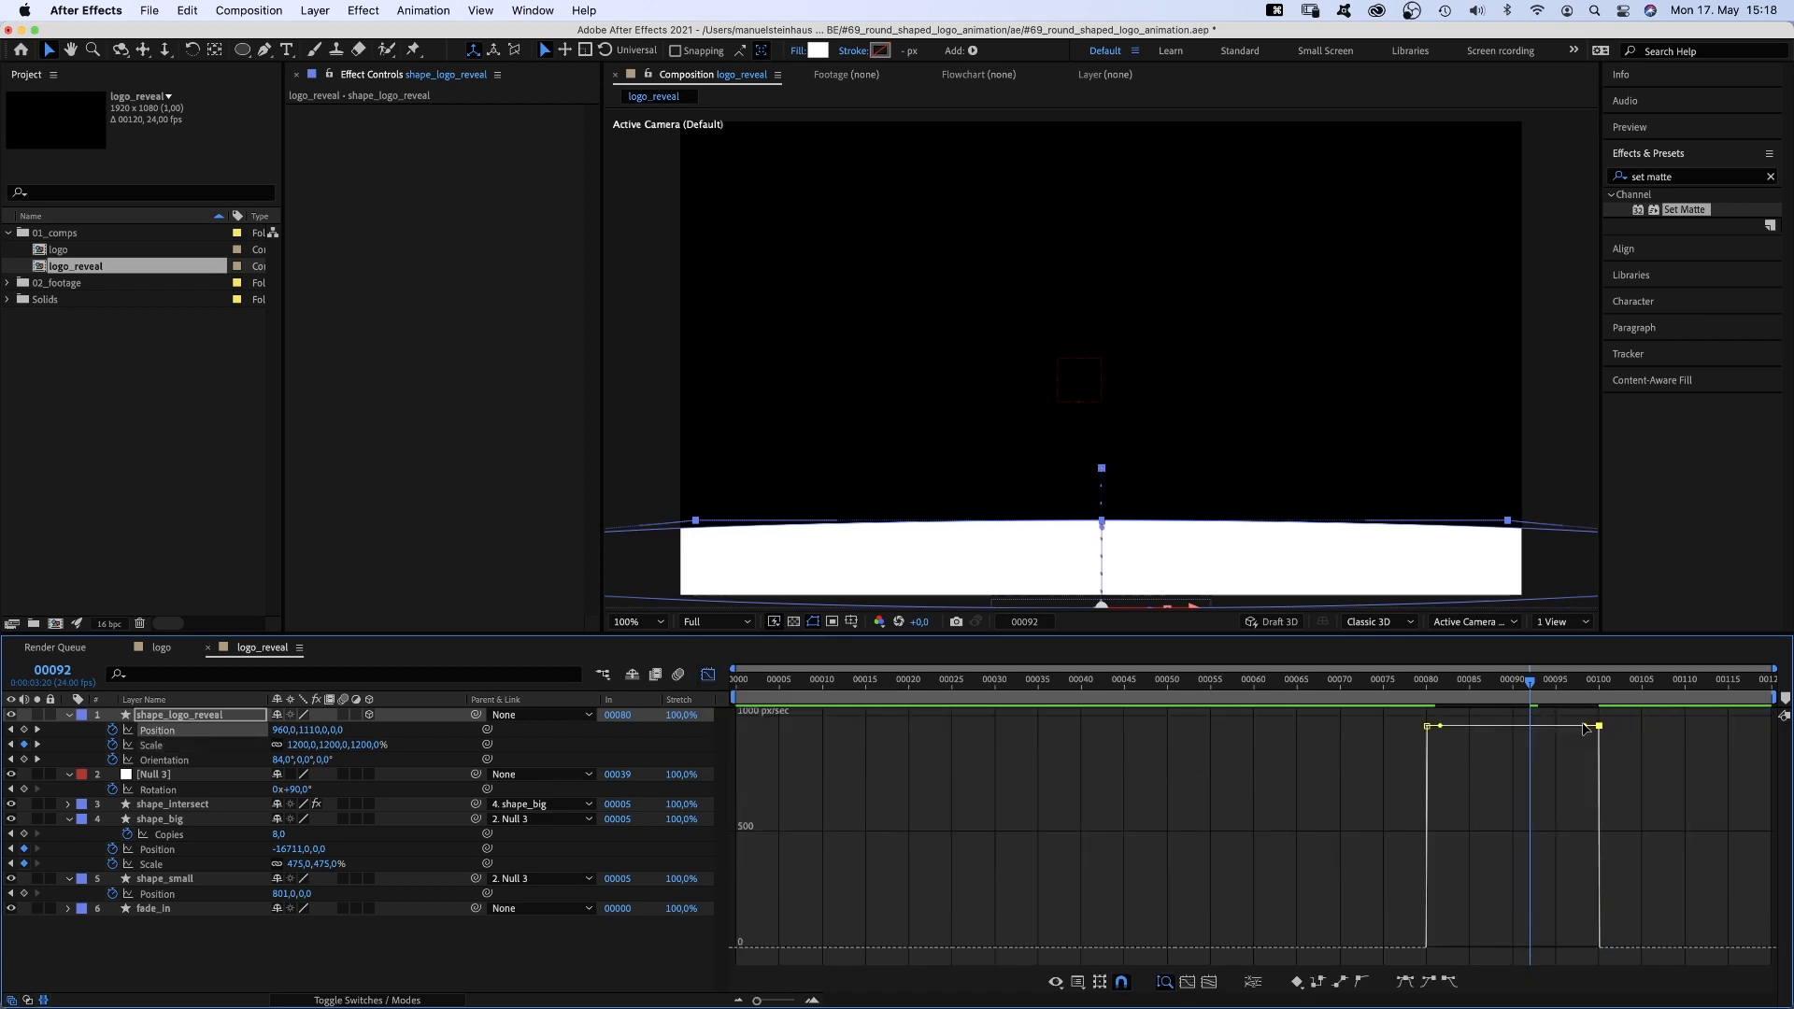
{"action": "left_click_drag", "start_coordinate": [1585, 728], "coordinate": [1293, 937]}
{"action": "left_click_drag", "start_coordinate": [1430, 933], "coordinate": [1427, 905]}
Ease shape_logo_reveal's scale speed graph out of frame 80 and into frame 100, with the speed peaking around frame 92
{"action": "left_click", "coordinate": [152, 745]}
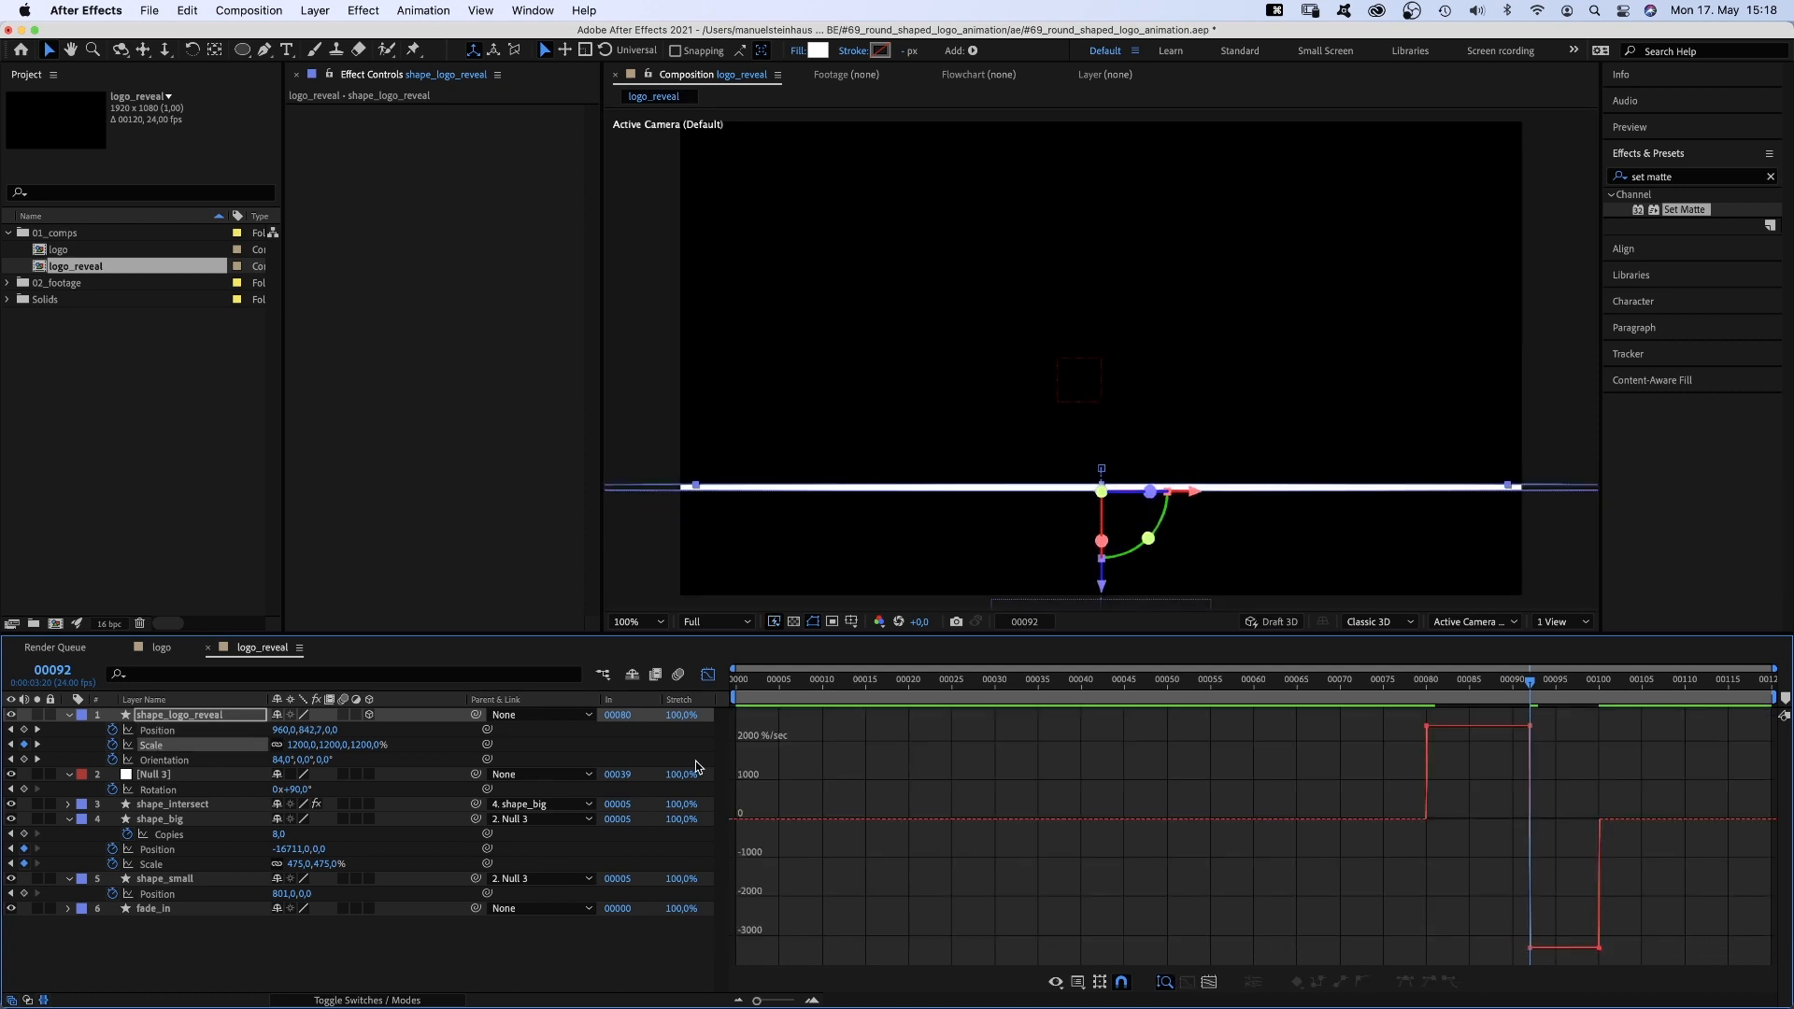
{"action": "left_click_drag", "start_coordinate": [1436, 730], "coordinate": [1507, 824]}
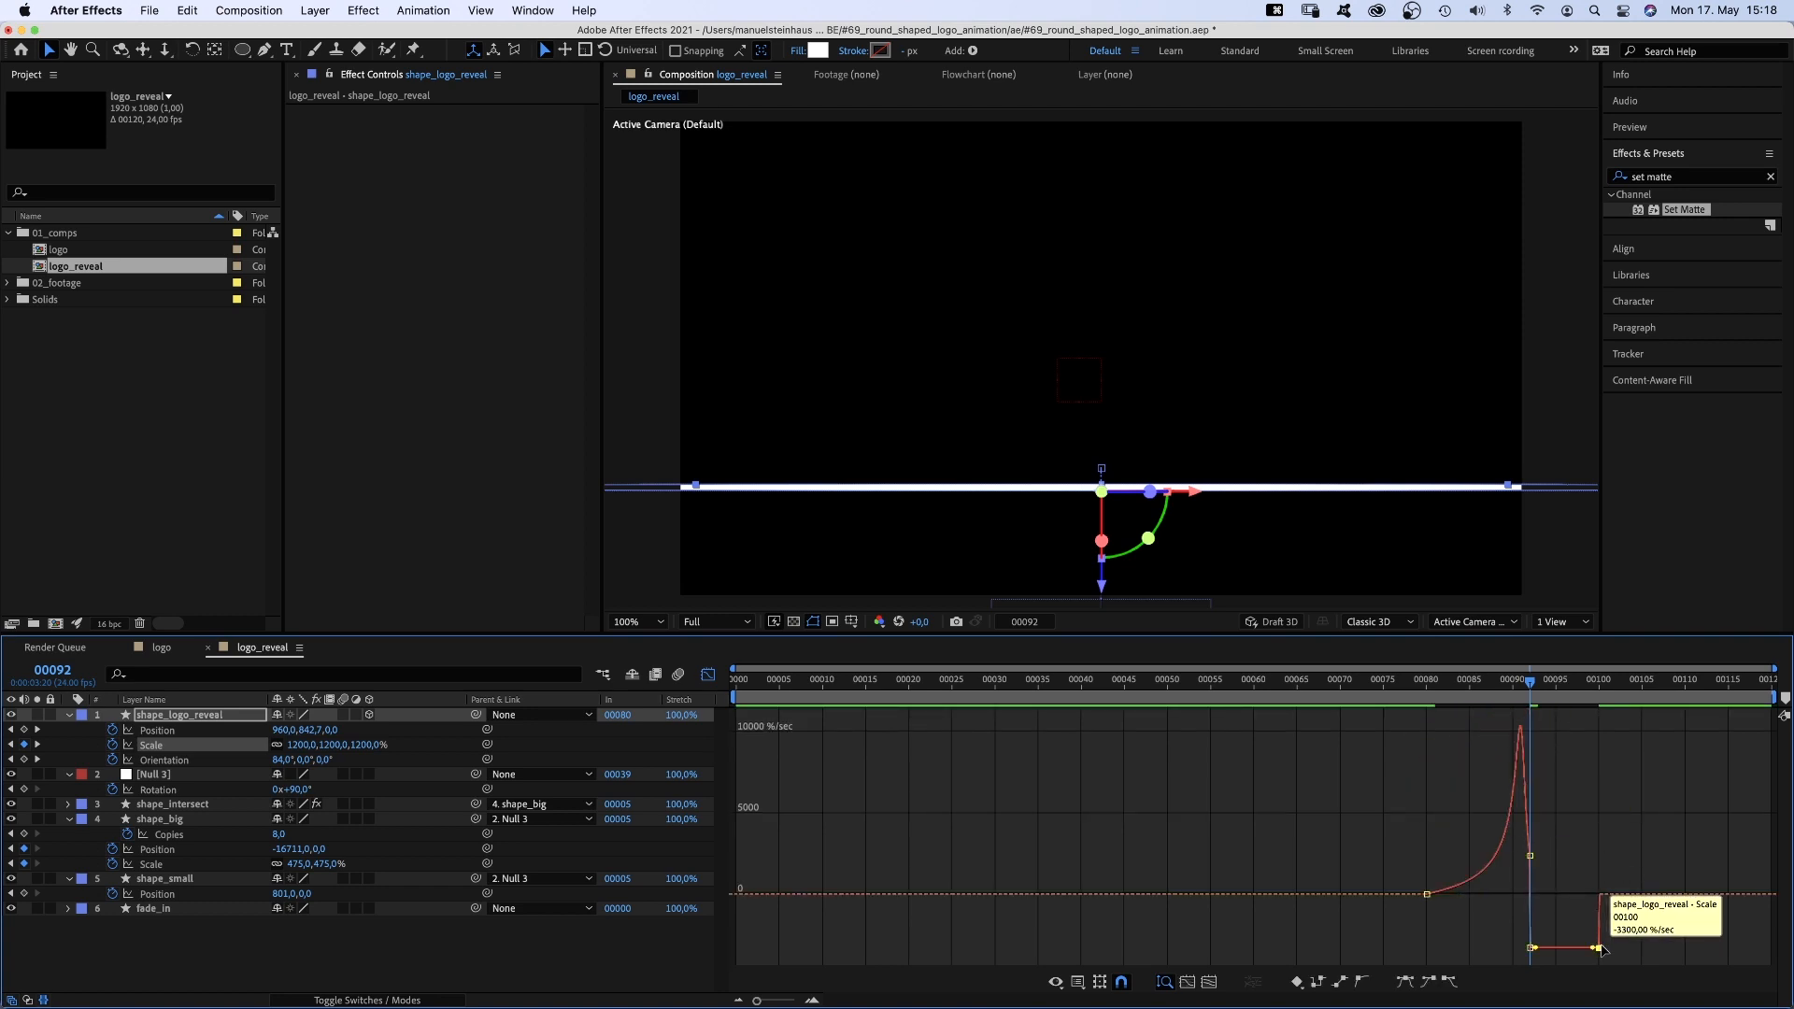
{"action": "left_click_drag", "start_coordinate": [1600, 947], "coordinate": [1543, 901]}
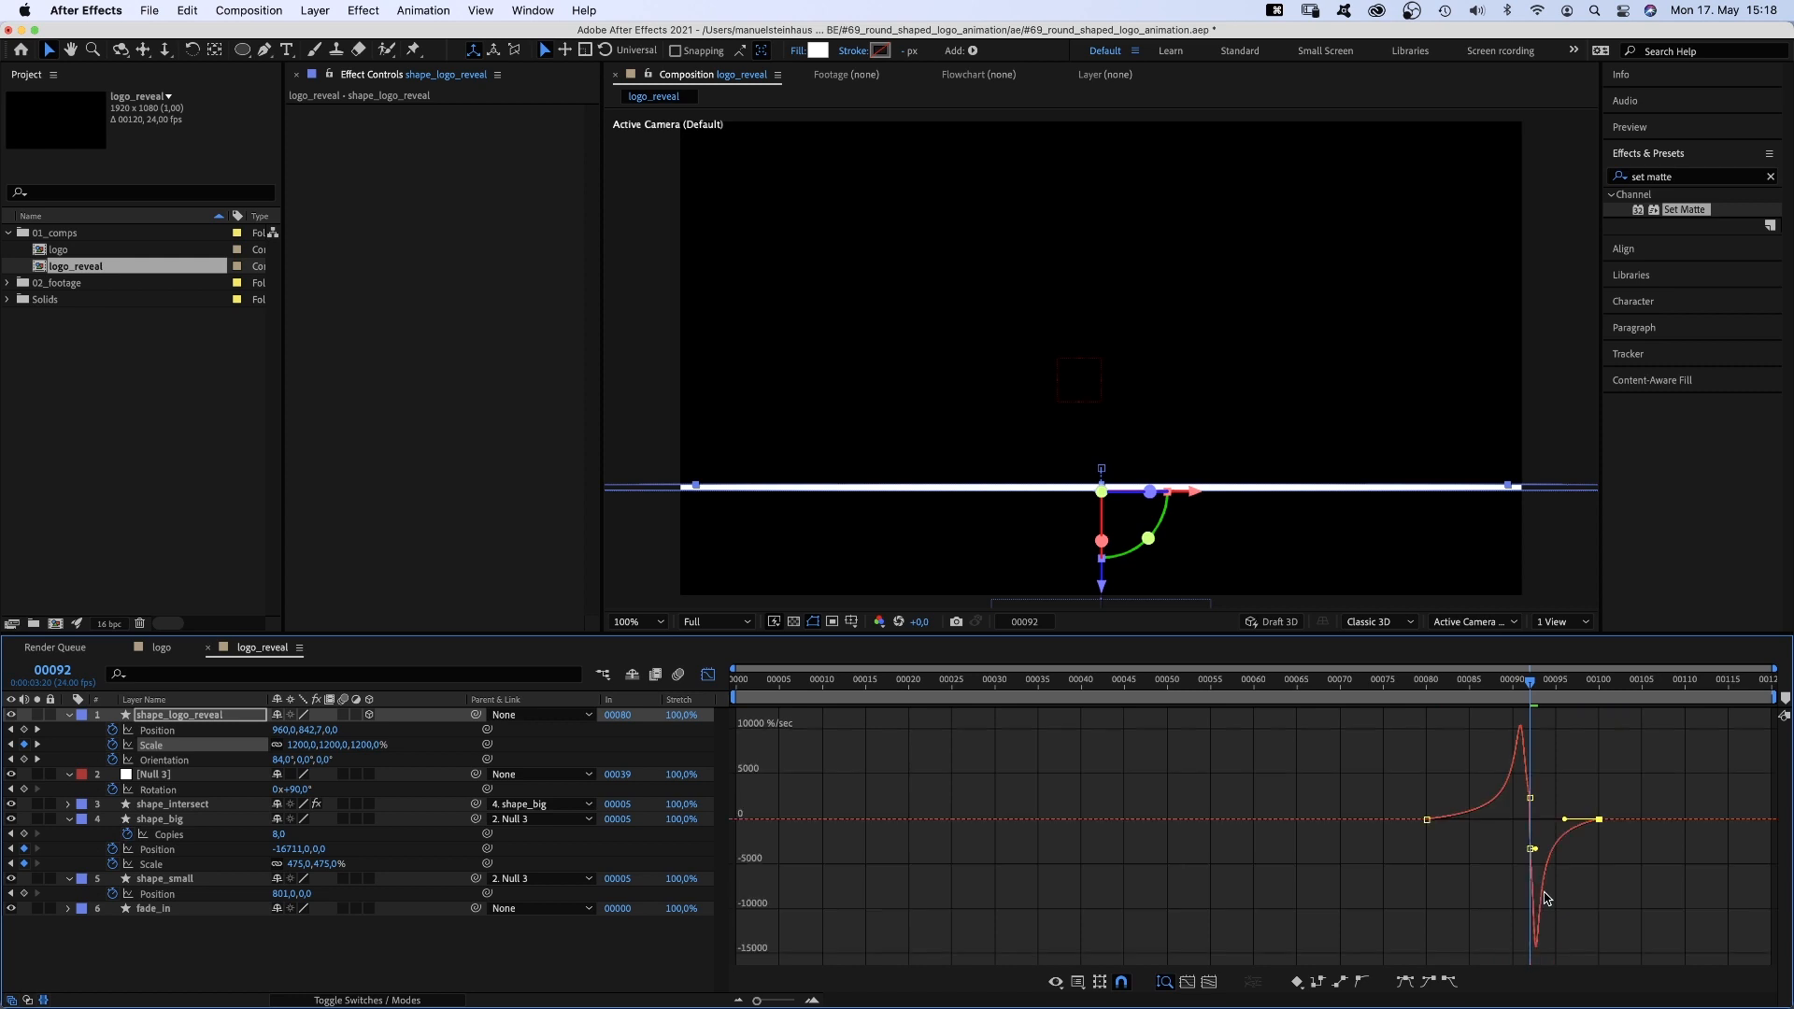
Ease both orientation keyframes of shape_logo_reveal, with the speed peak near frame 89, and preview the animation
{"action": "left_click", "coordinate": [159, 760]}
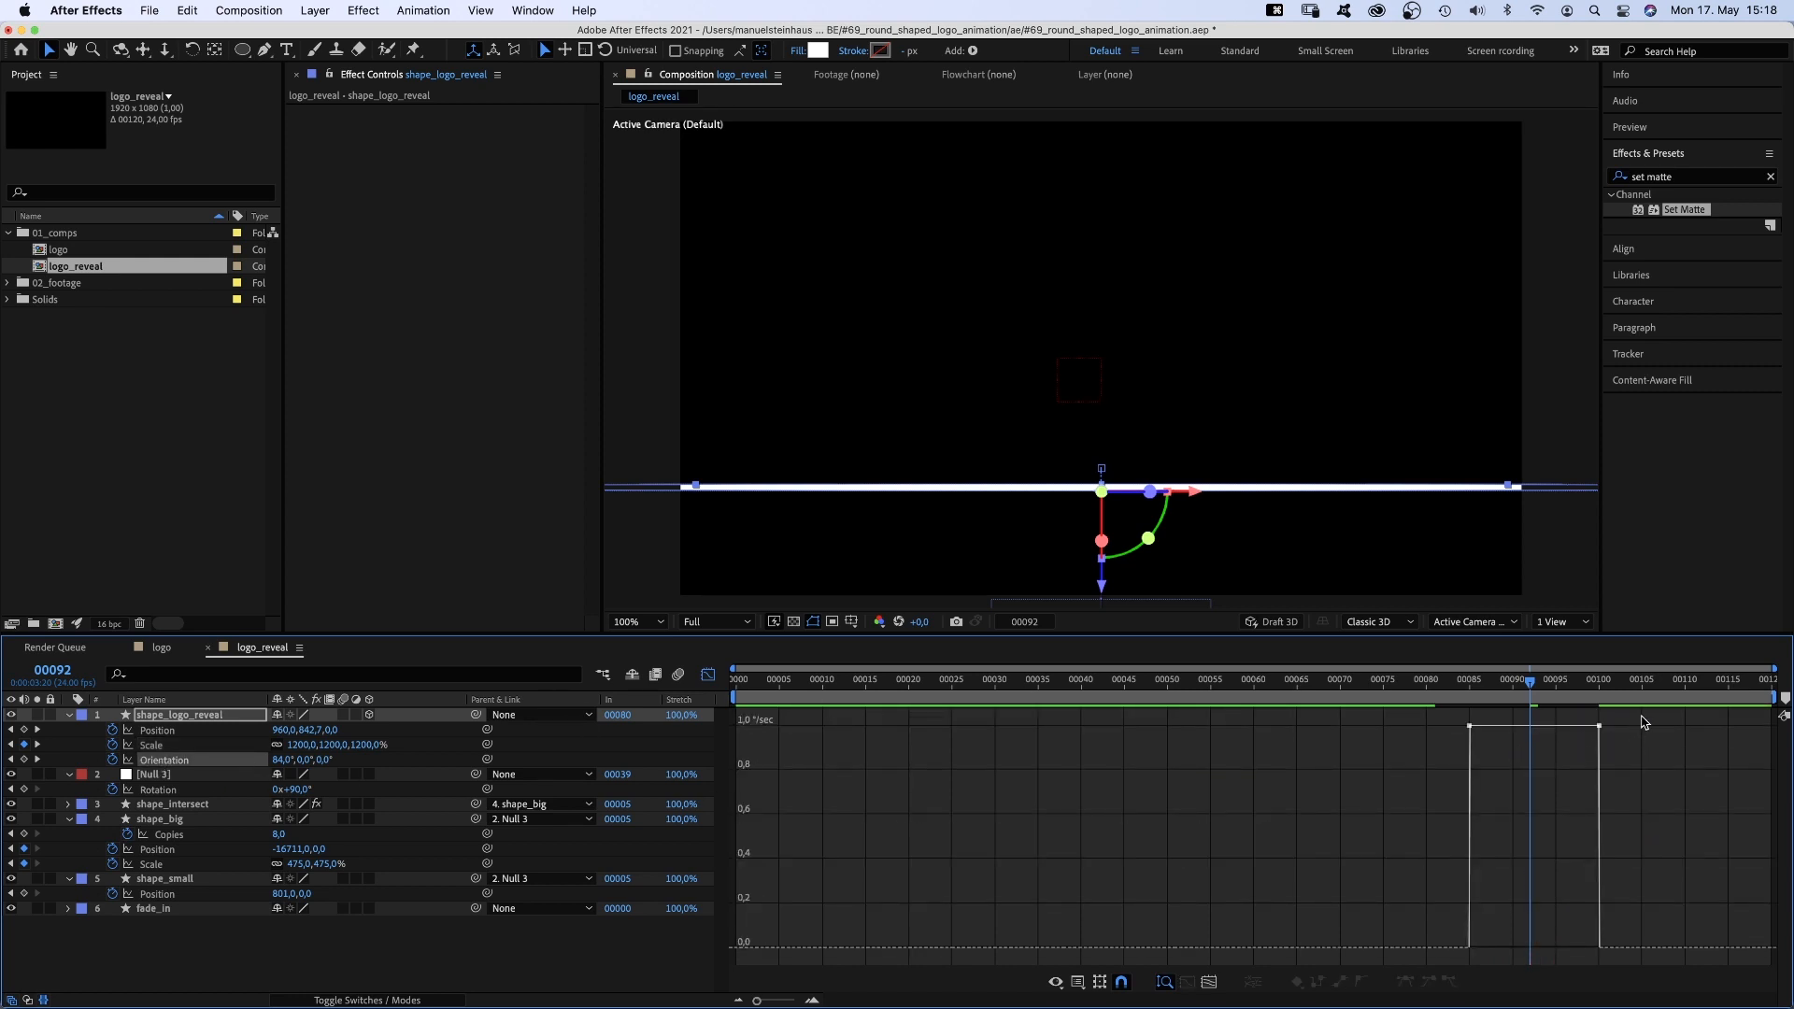
{"action": "left_click_drag", "start_coordinate": [1585, 745], "coordinate": [1505, 949]}
{"action": "key", "text": "space"}
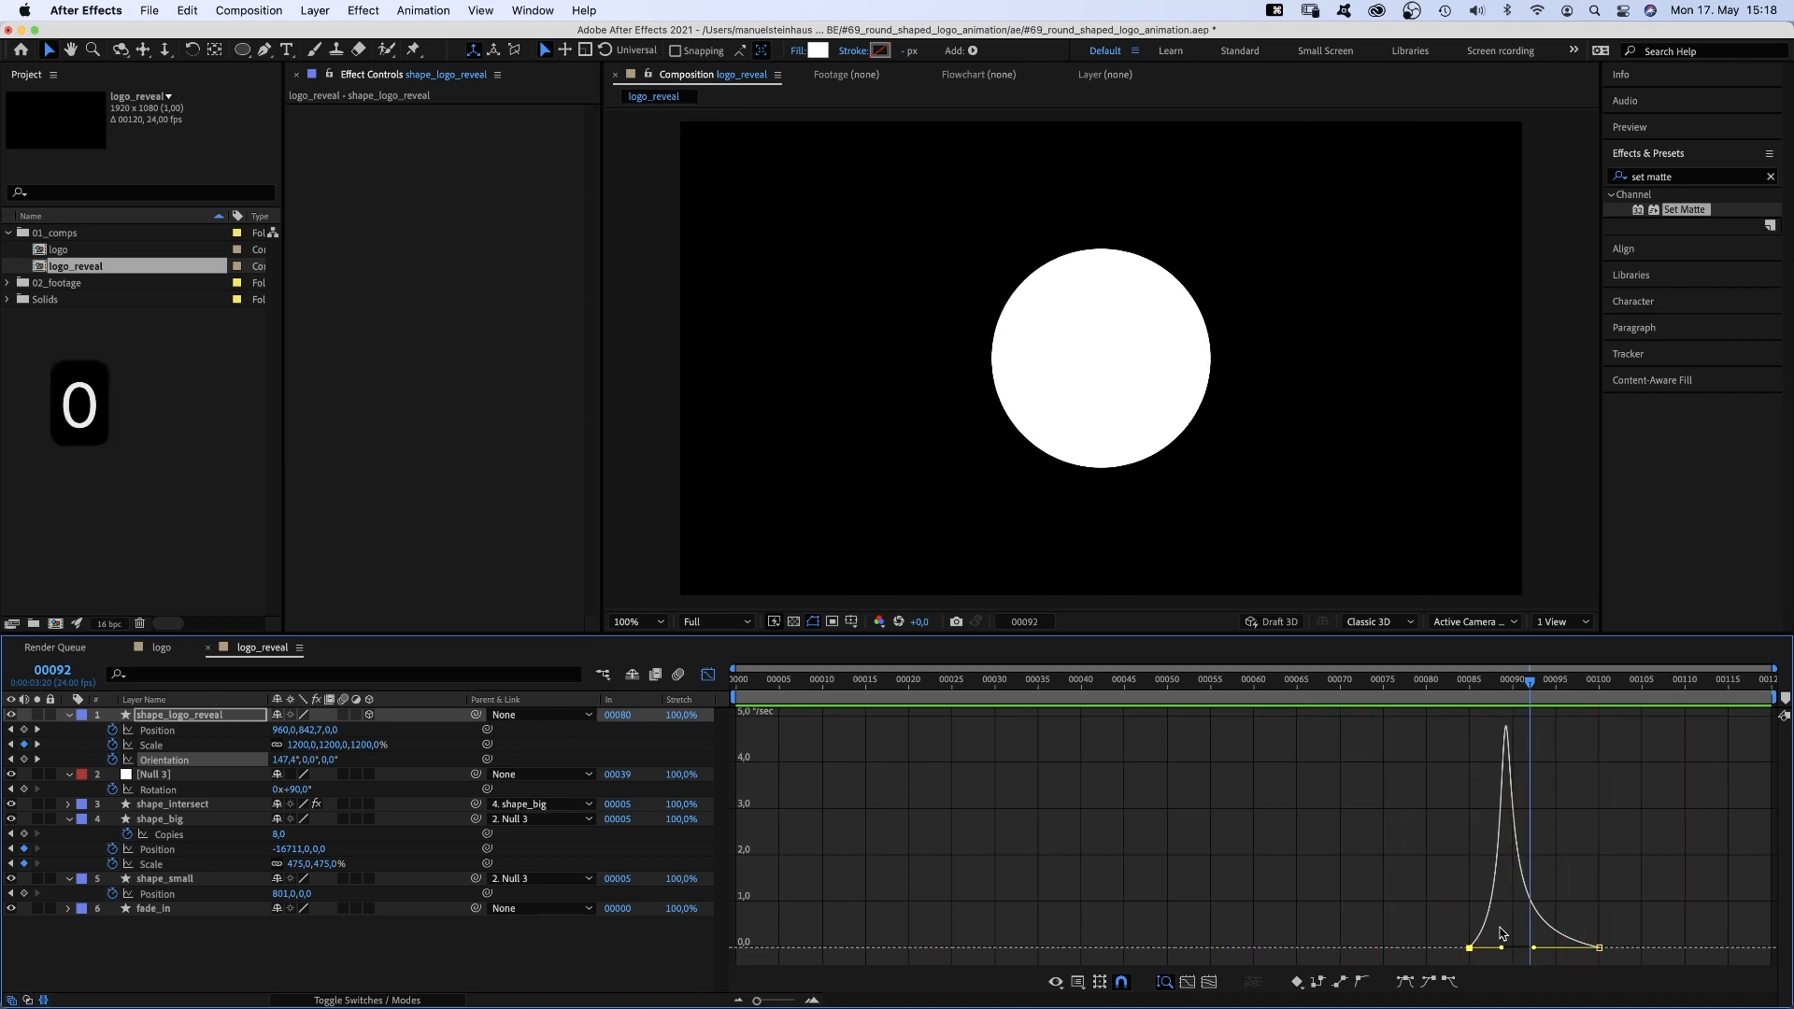
{"action": "mouse_move", "coordinate": [1533, 947]}
{"action": "left_mouse_down"}
{"action": "mouse_move", "coordinate": [1491, 948]}
{"action": "mouse_move", "coordinate": [1533, 949]}
{"action": "left_mouse_up"}
Soften the easing of Null 3's rotation by lowering its speed peak to about 1500°/sec, and preview the animation
{"action": "left_click", "coordinate": [158, 789]}
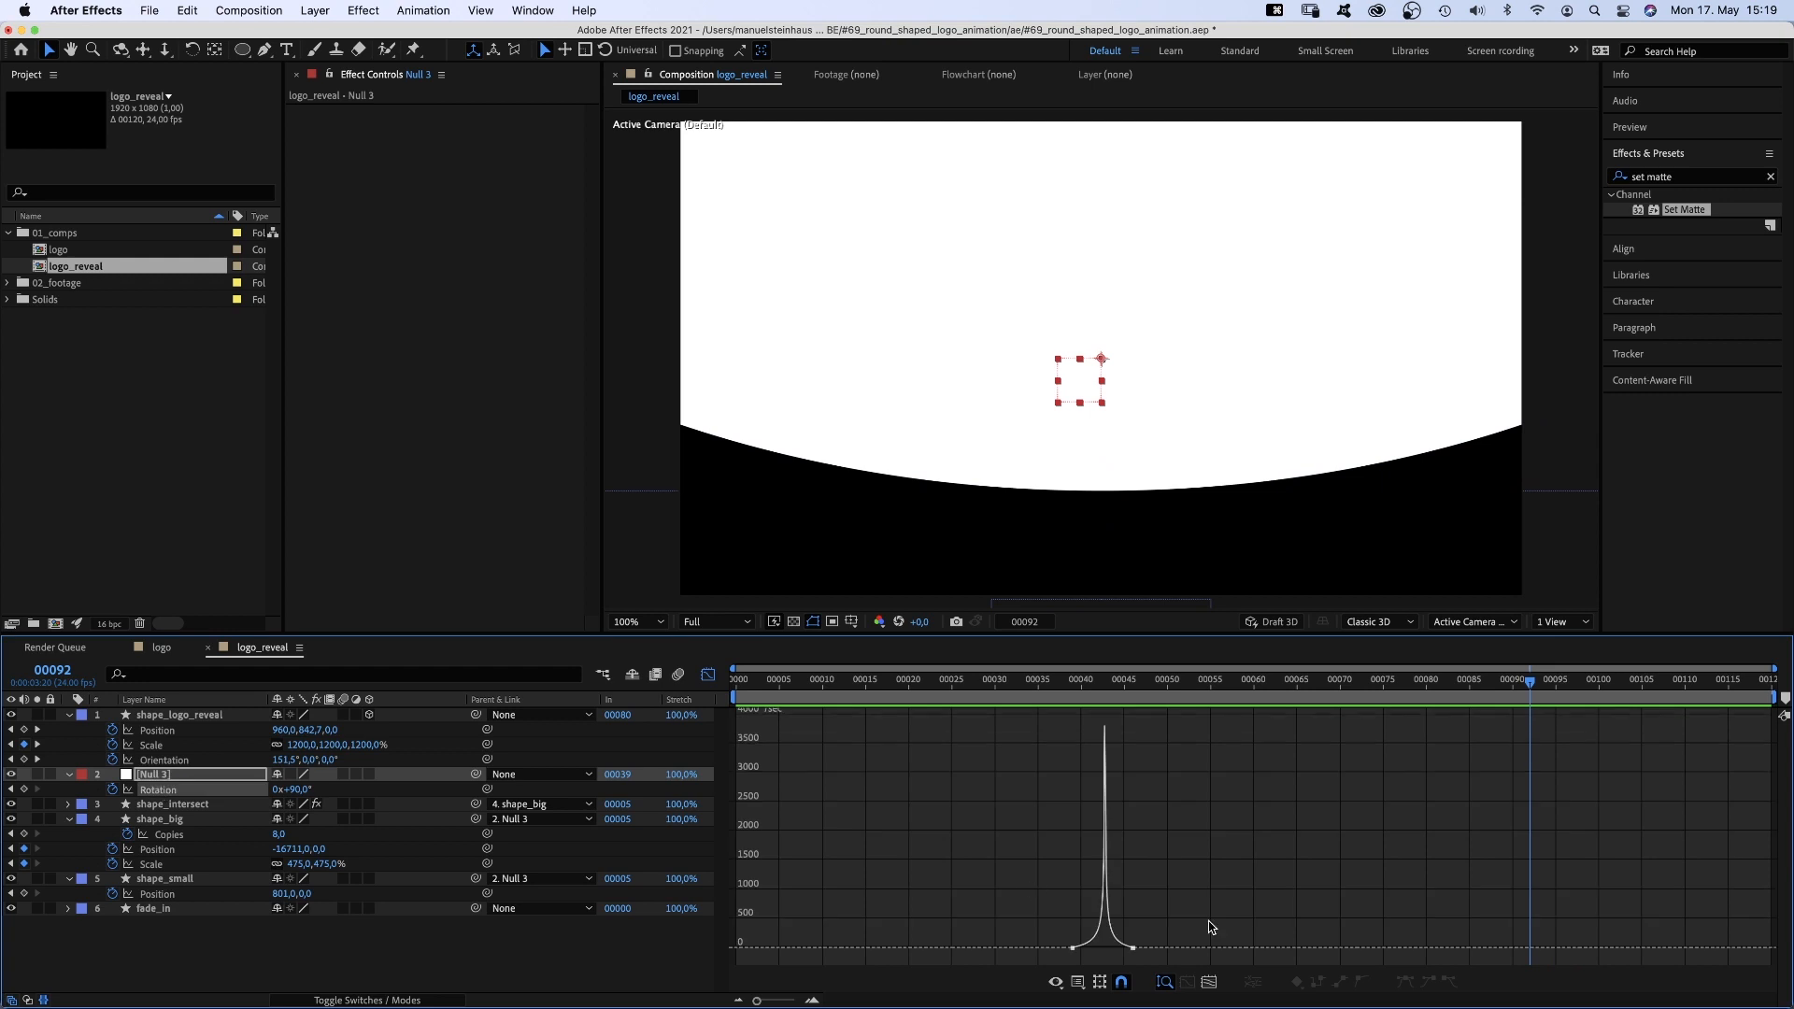
{"action": "left_click_drag", "start_coordinate": [1110, 949], "coordinate": [1102, 956]}
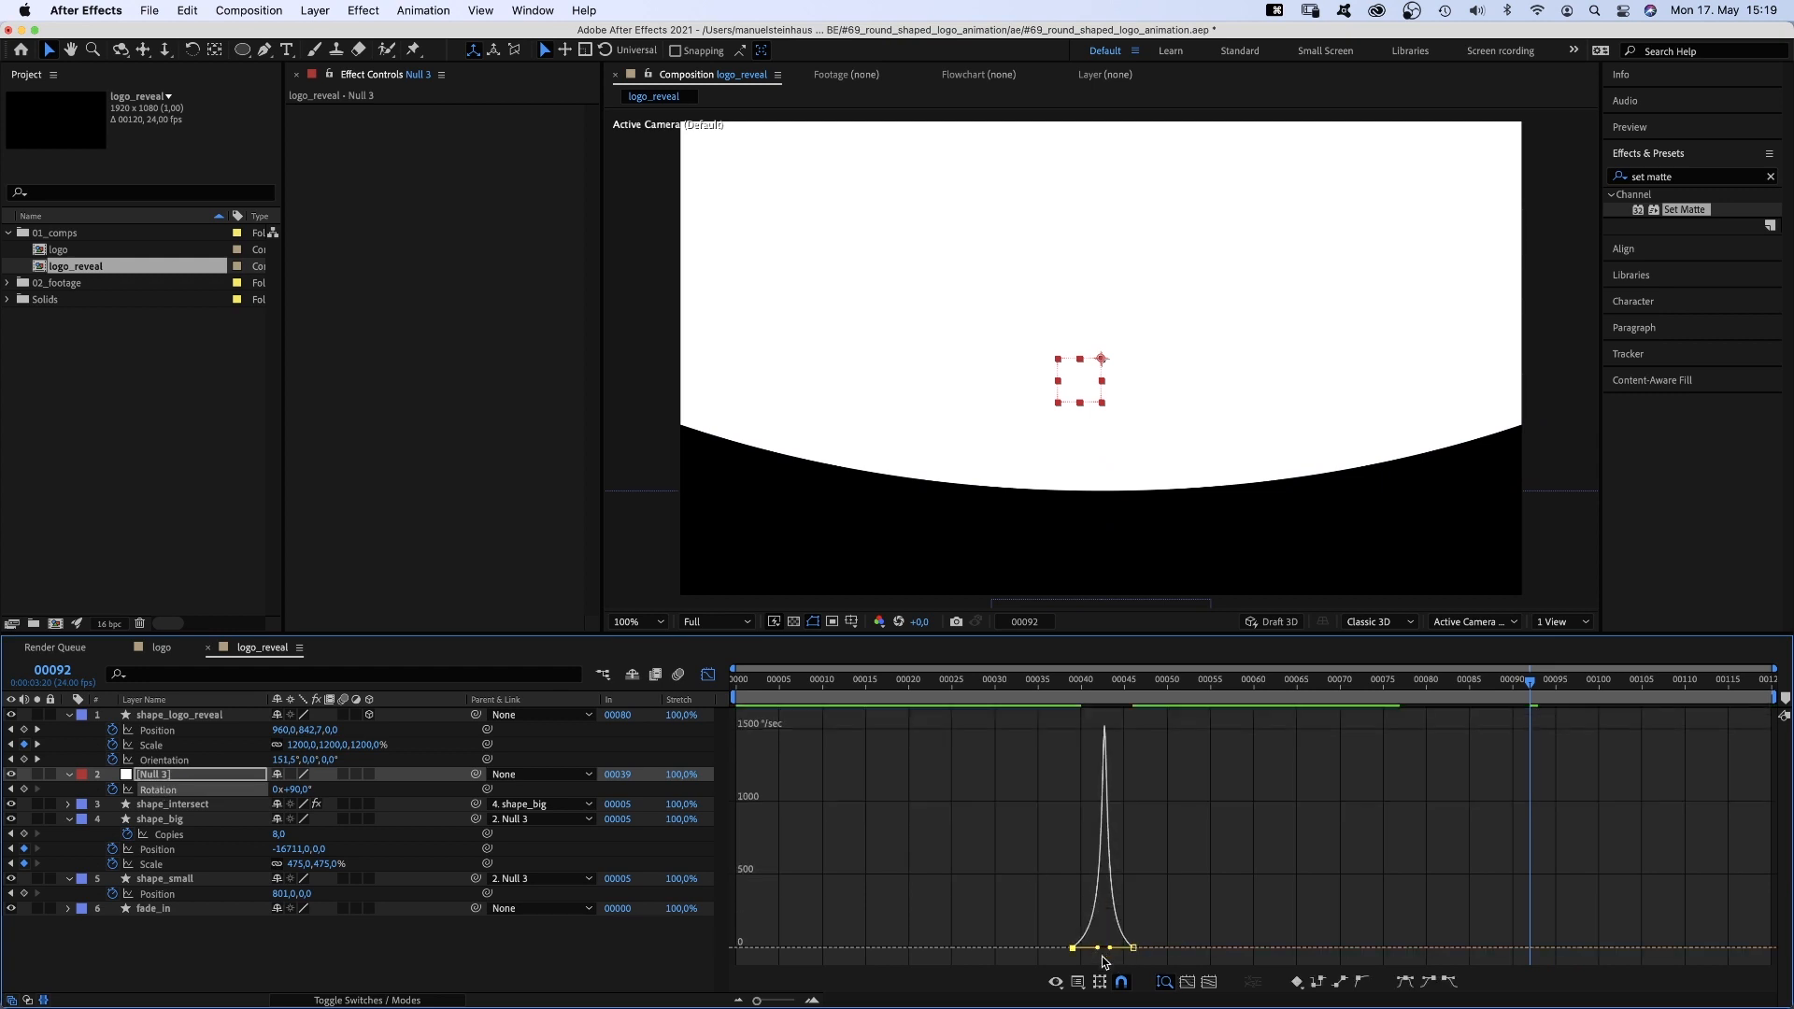
{"action": "key", "text": "KP_0"}
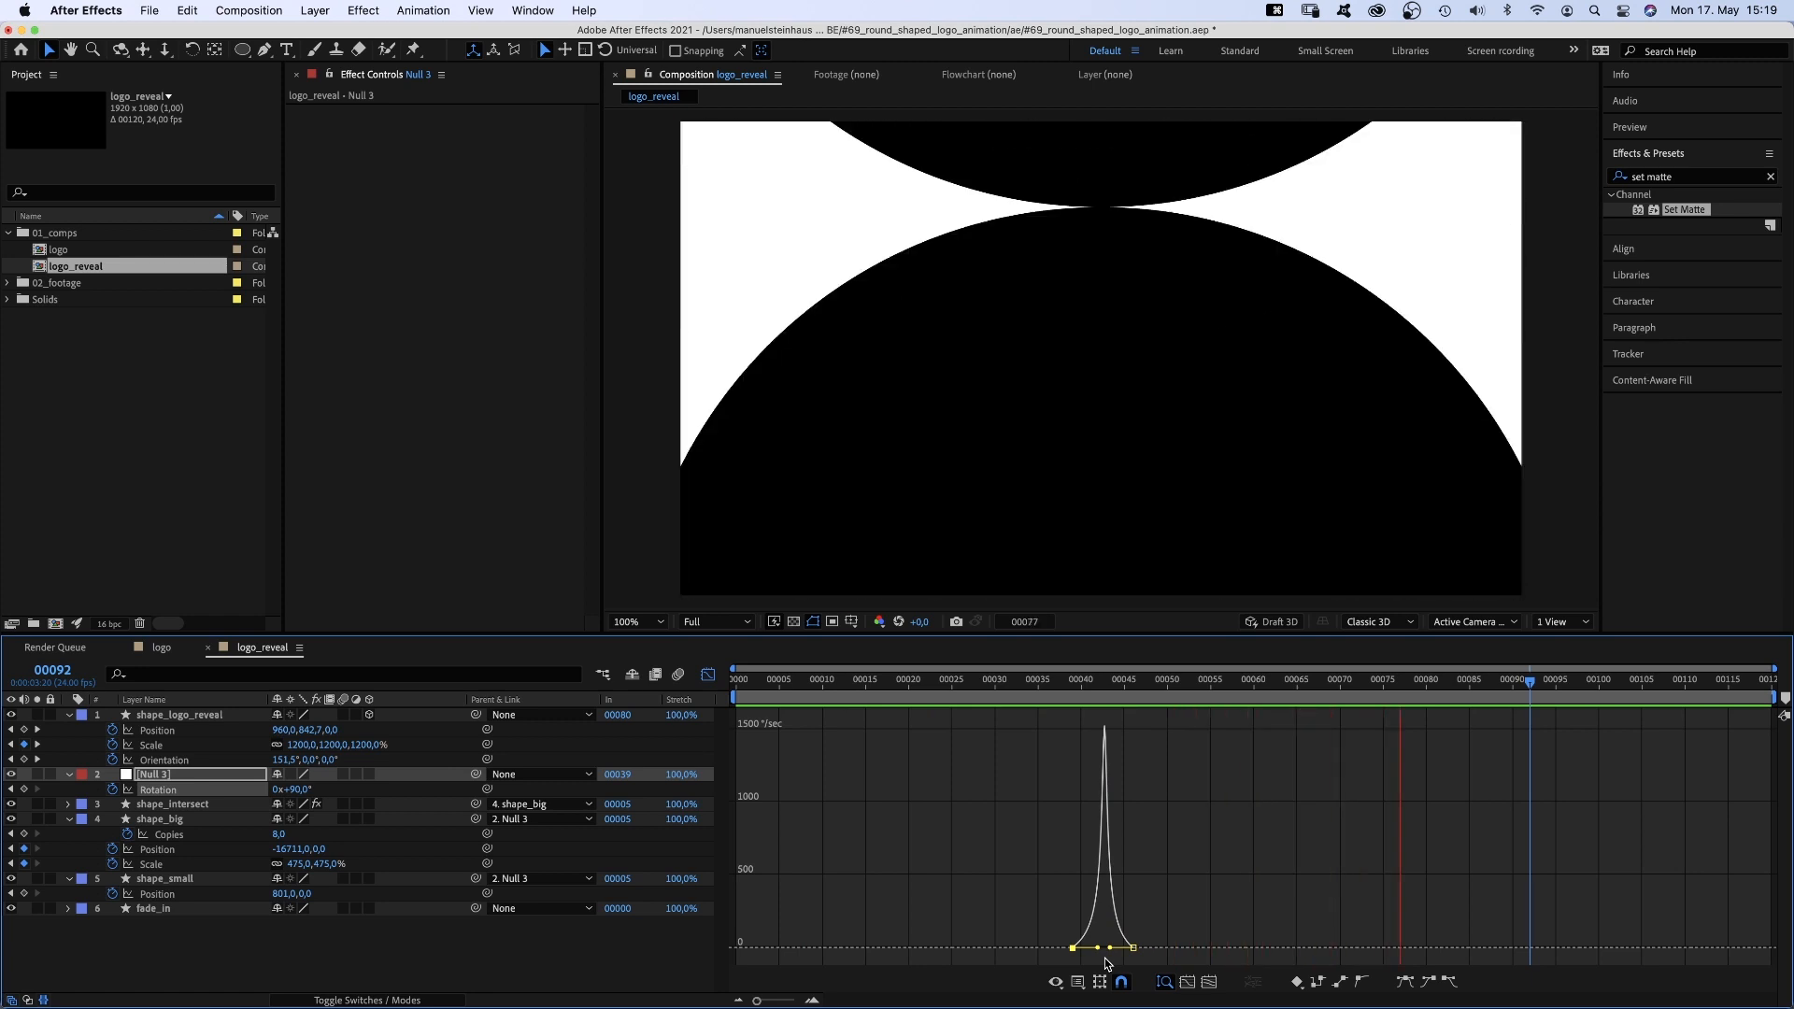
{"action": "key", "text": "KP_0"}
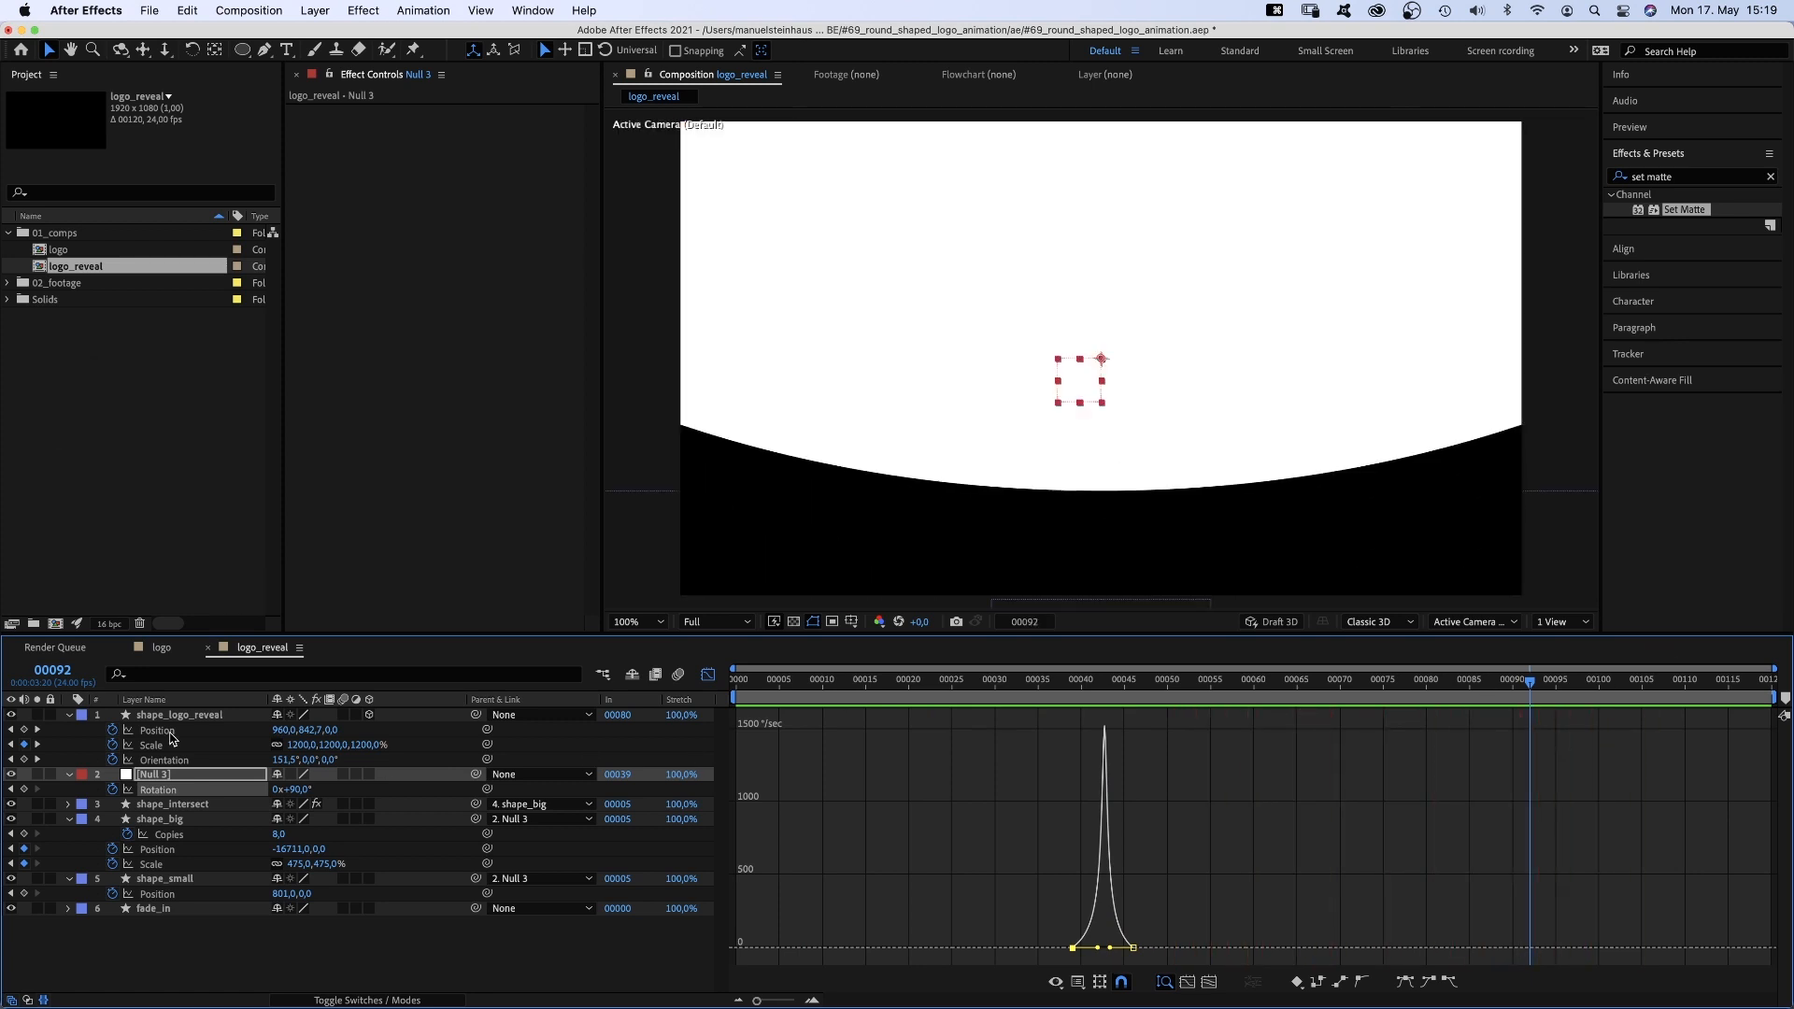
Refine the easing of shape_logo_reveal's position in its speed graph and preview the animation
{"action": "left_click", "coordinate": [158, 732]}
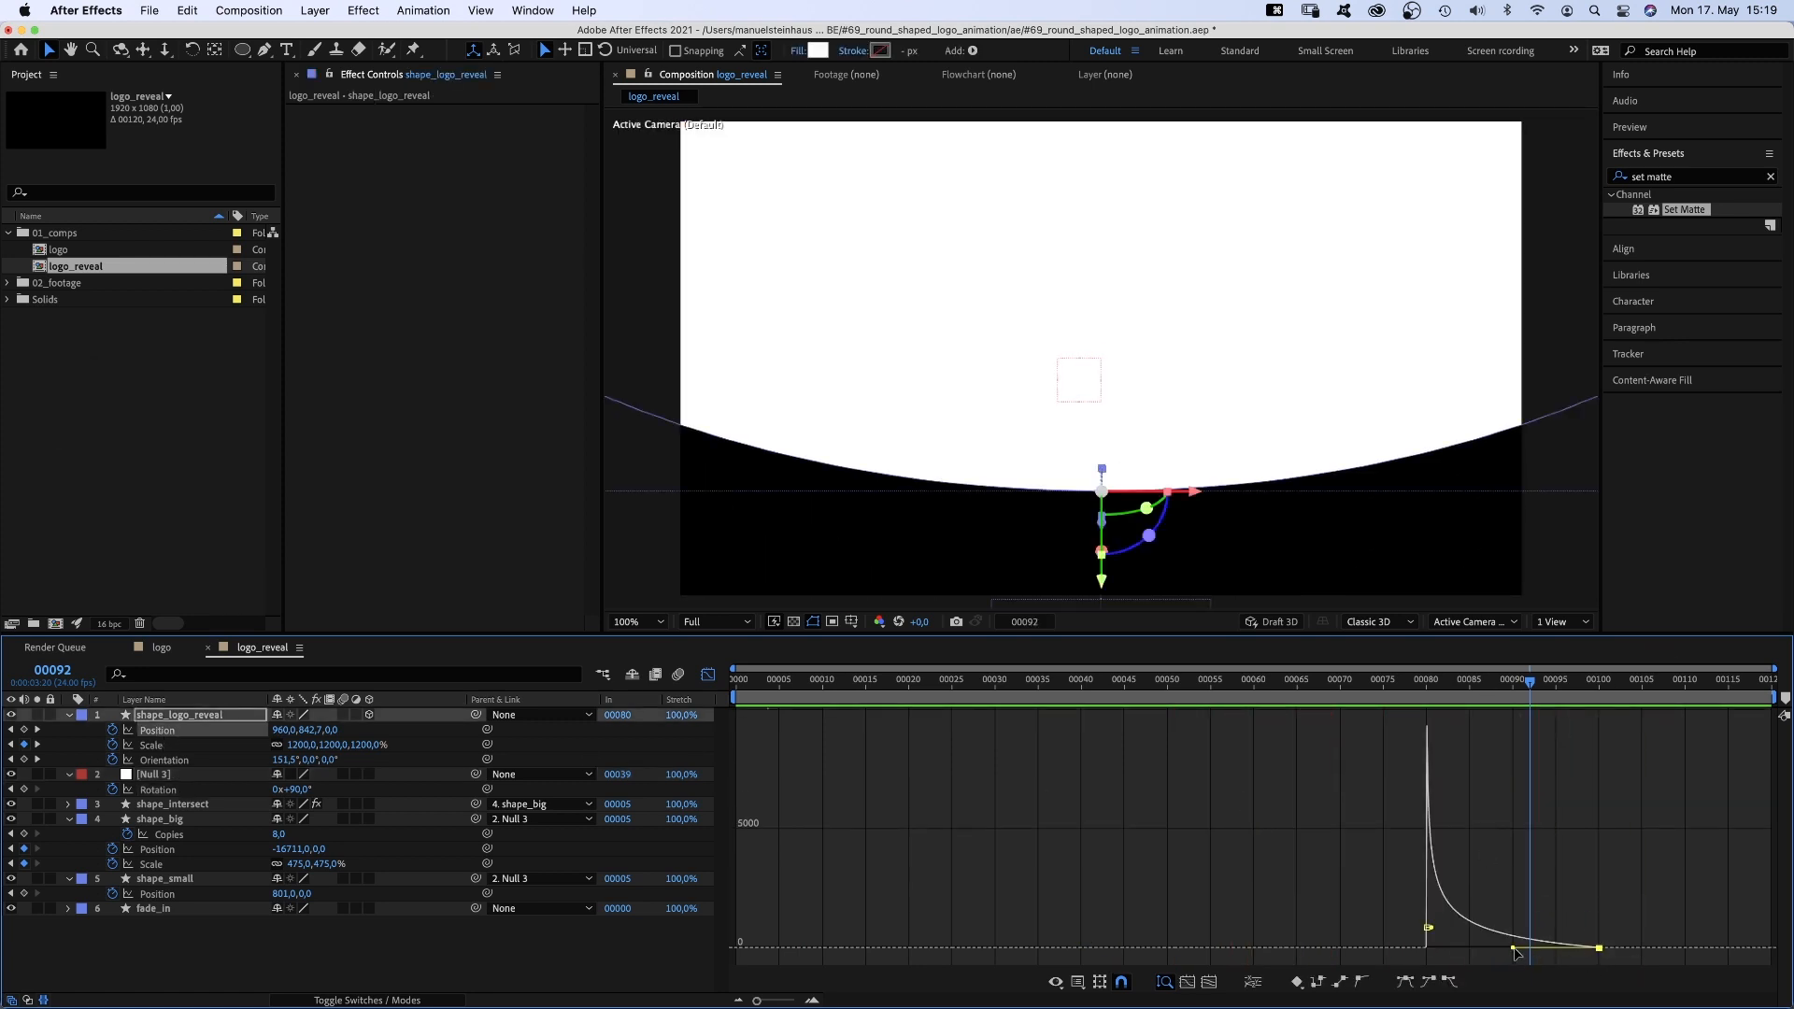
{"action": "left_click_drag", "start_coordinate": [1515, 952], "coordinate": [1452, 952]}
{"action": "key", "text": "KP_0"}
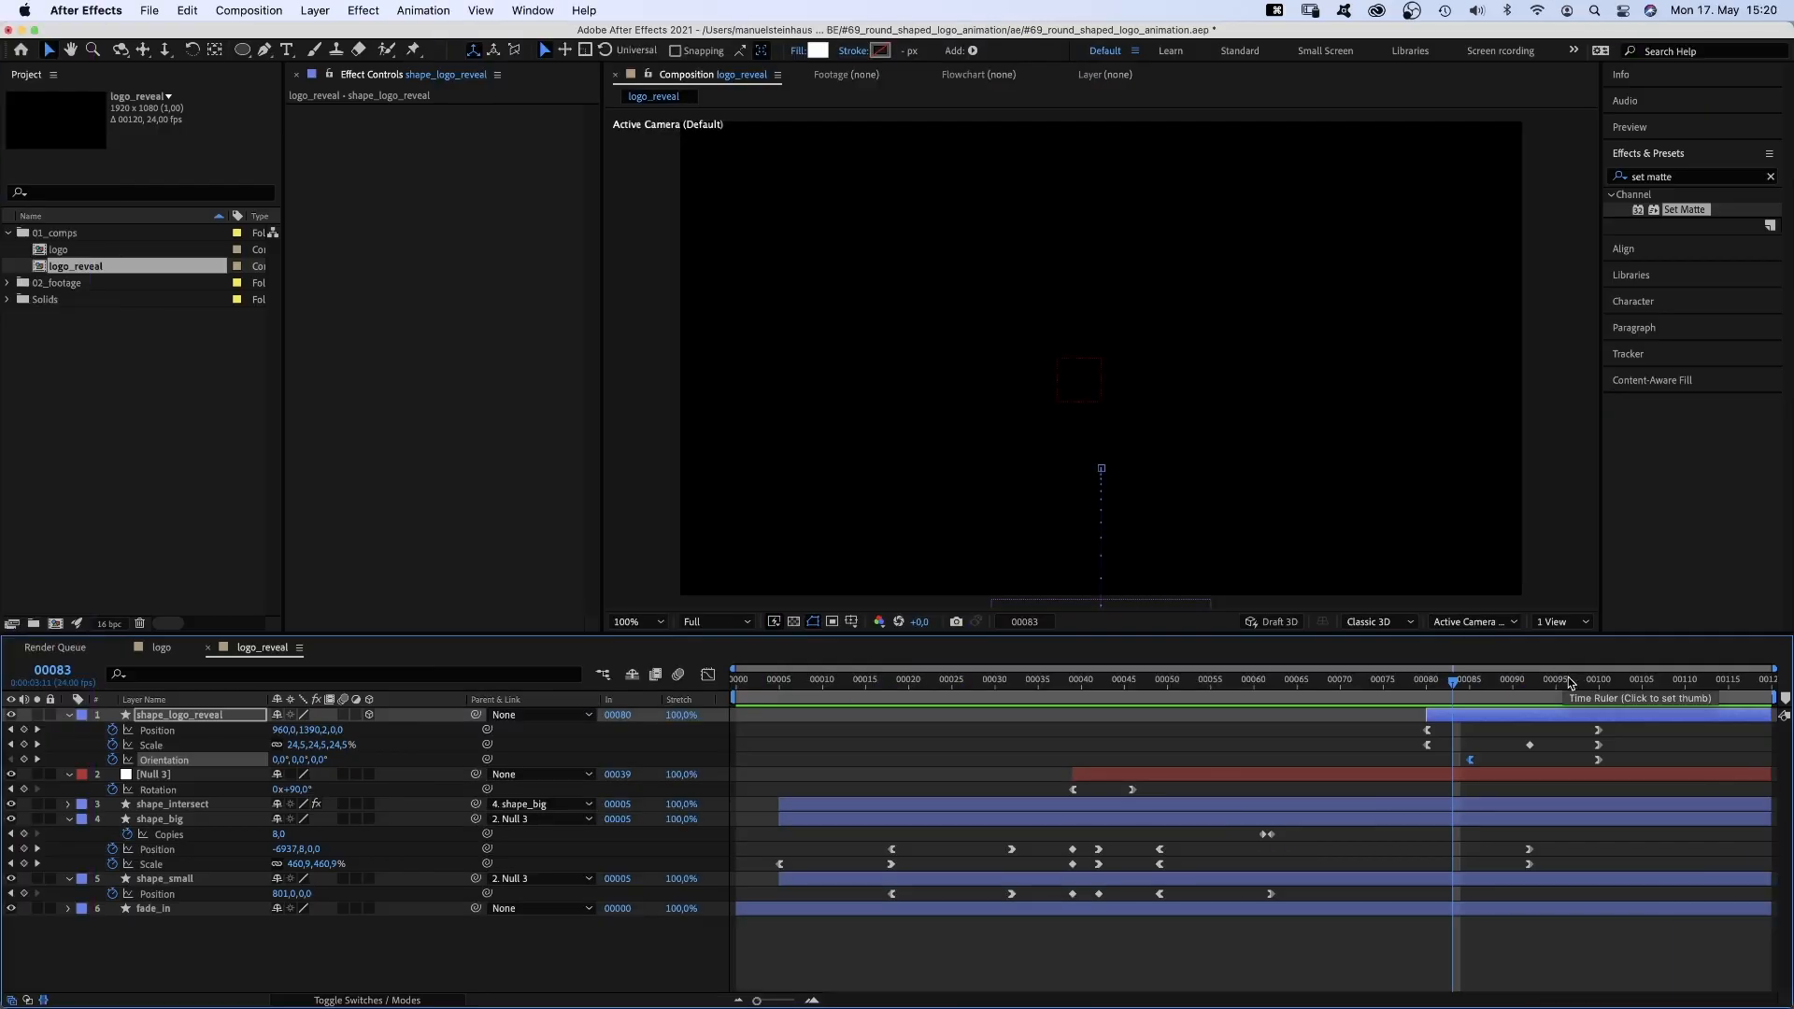
Add the logo composition as the uppermost layer of logo_reveal, starting at frame 92
{"action": "left_click_drag", "start_coordinate": [1499, 682], "coordinate": [1530, 683]}
{"action": "left_click", "coordinate": [60, 250]}
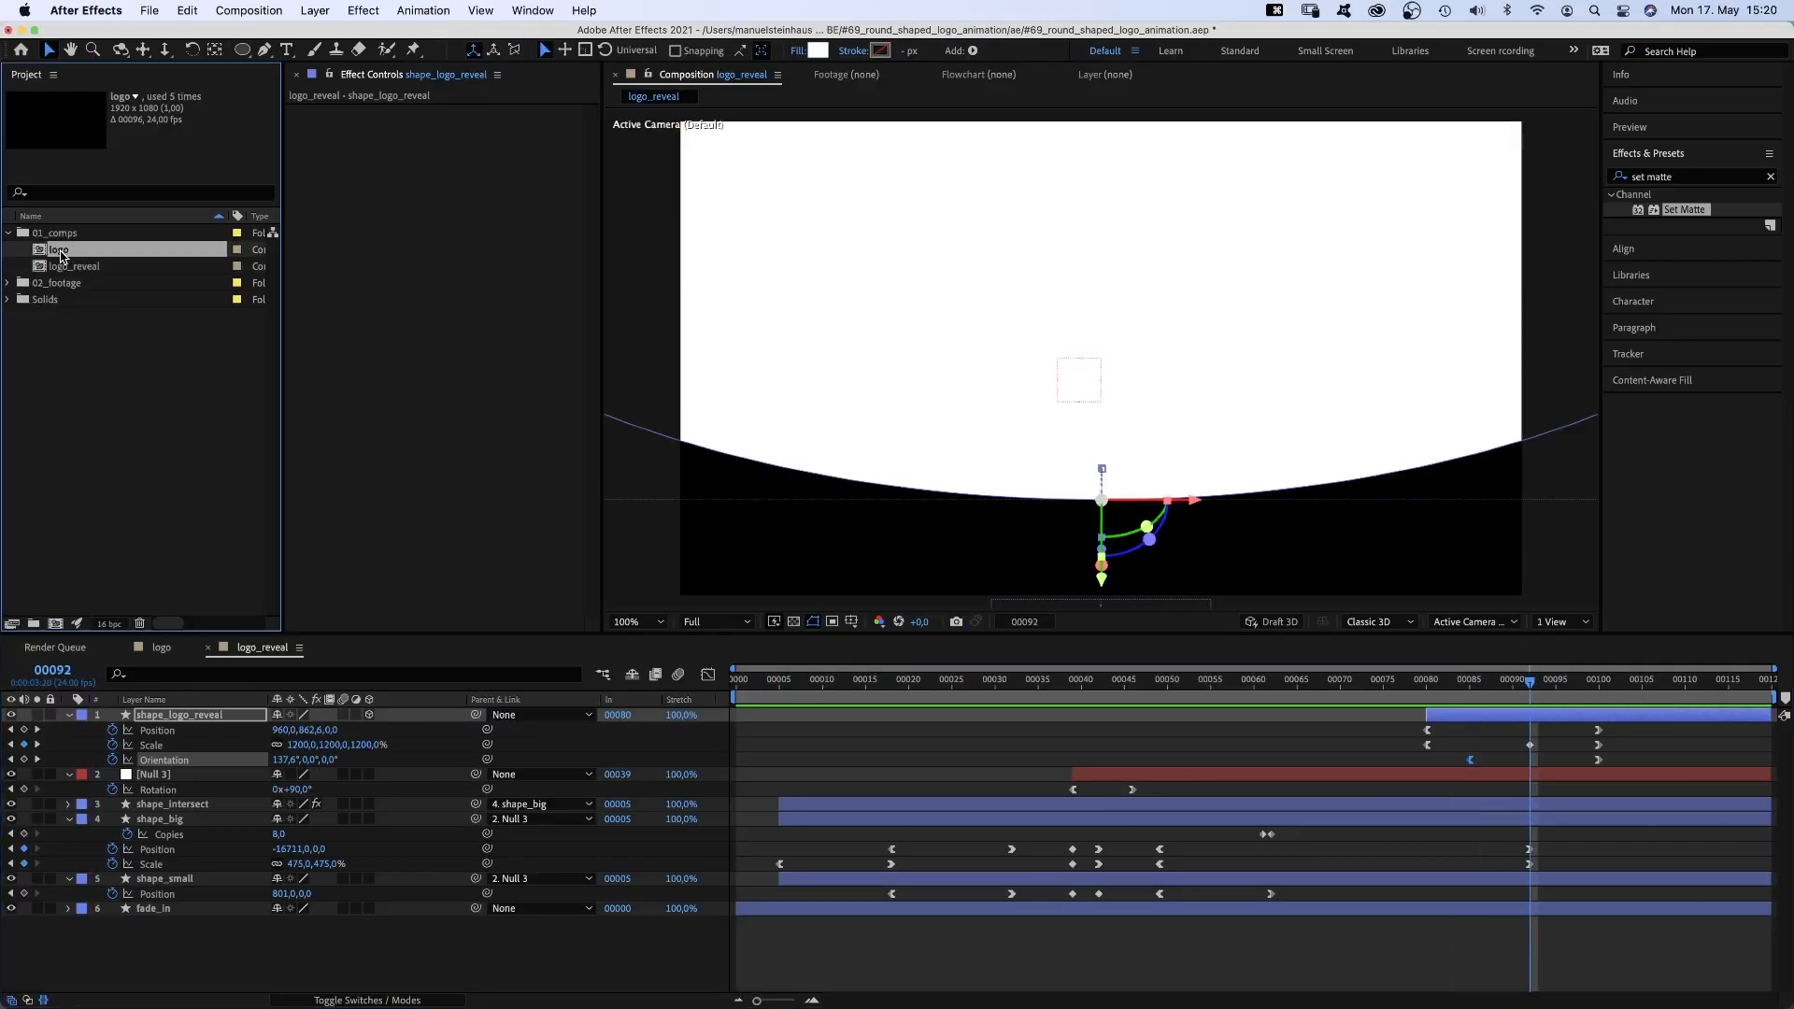
{"action": "left_click_drag", "start_coordinate": [280, 385], "coordinate": [1646, 699]}
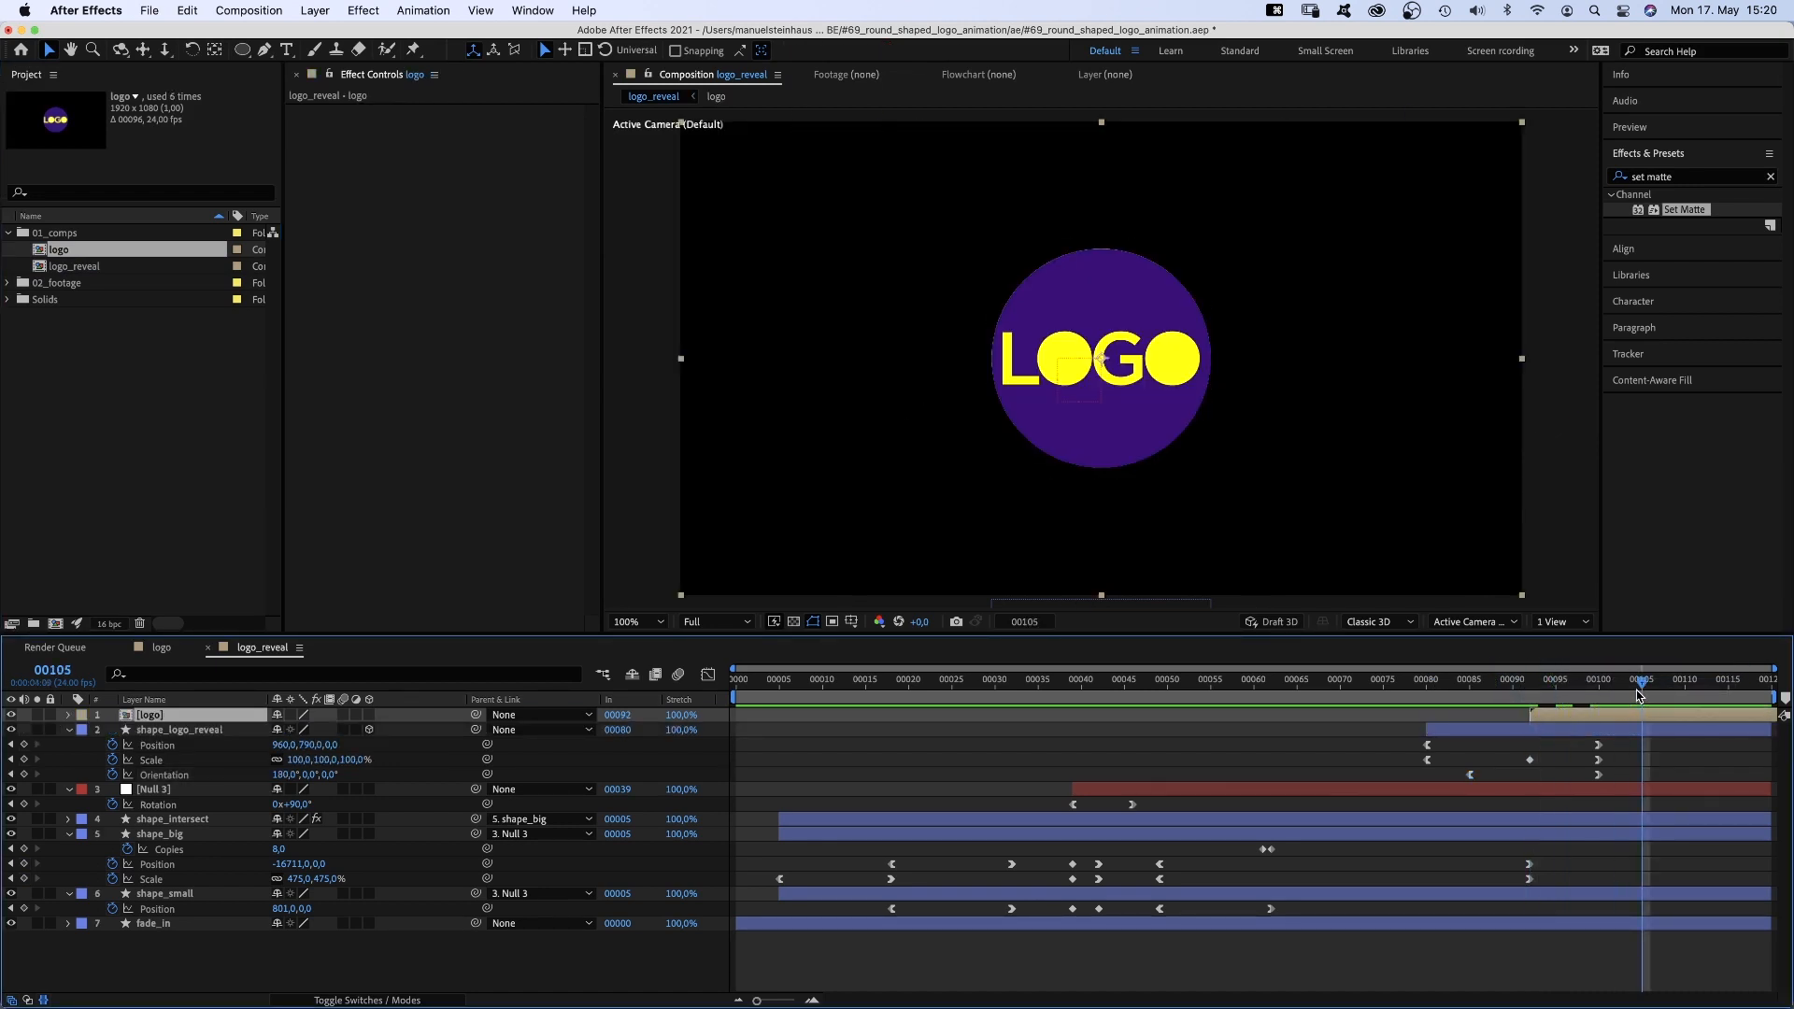
Keyframe the logo layer's position at frame 105 and set its Y position to 1124 at frame 92
{"action": "key", "text": "p"}
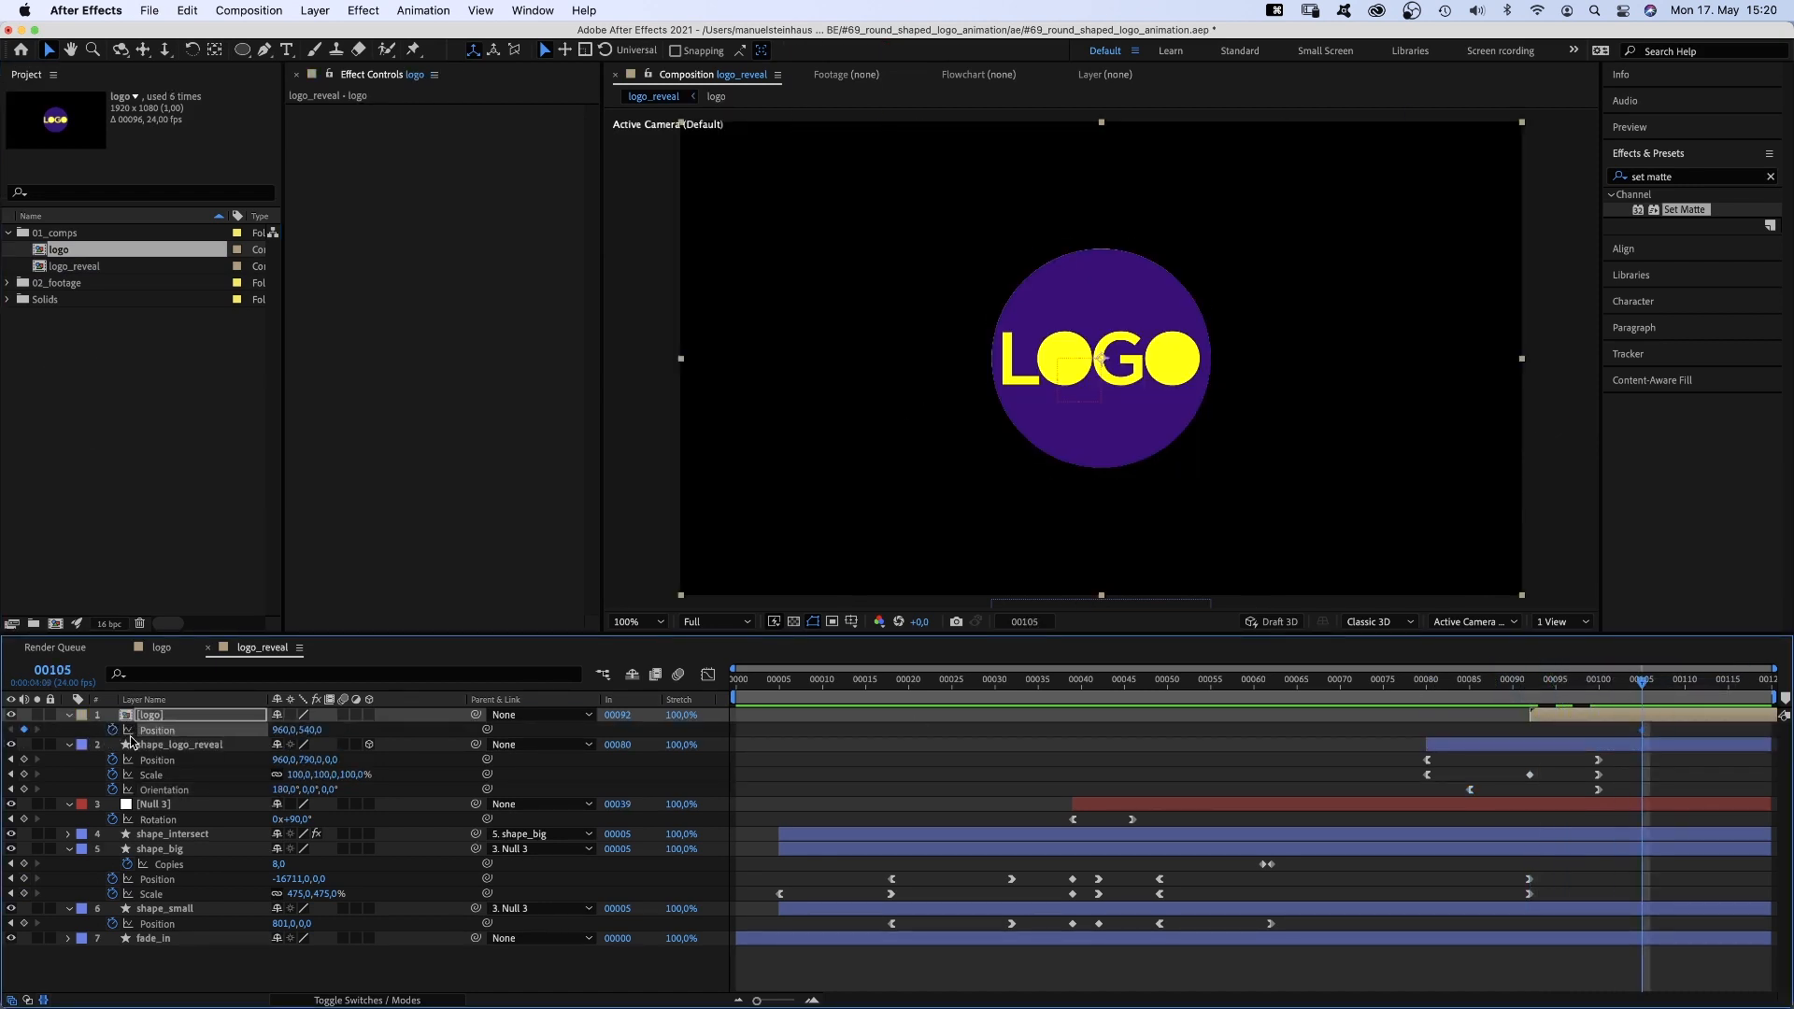
{"action": "left_click", "coordinate": [1532, 693]}
{"action": "left_click_drag", "start_coordinate": [312, 730], "coordinate": [429, 730]}
{"action": "key", "text": "shift+Up"}
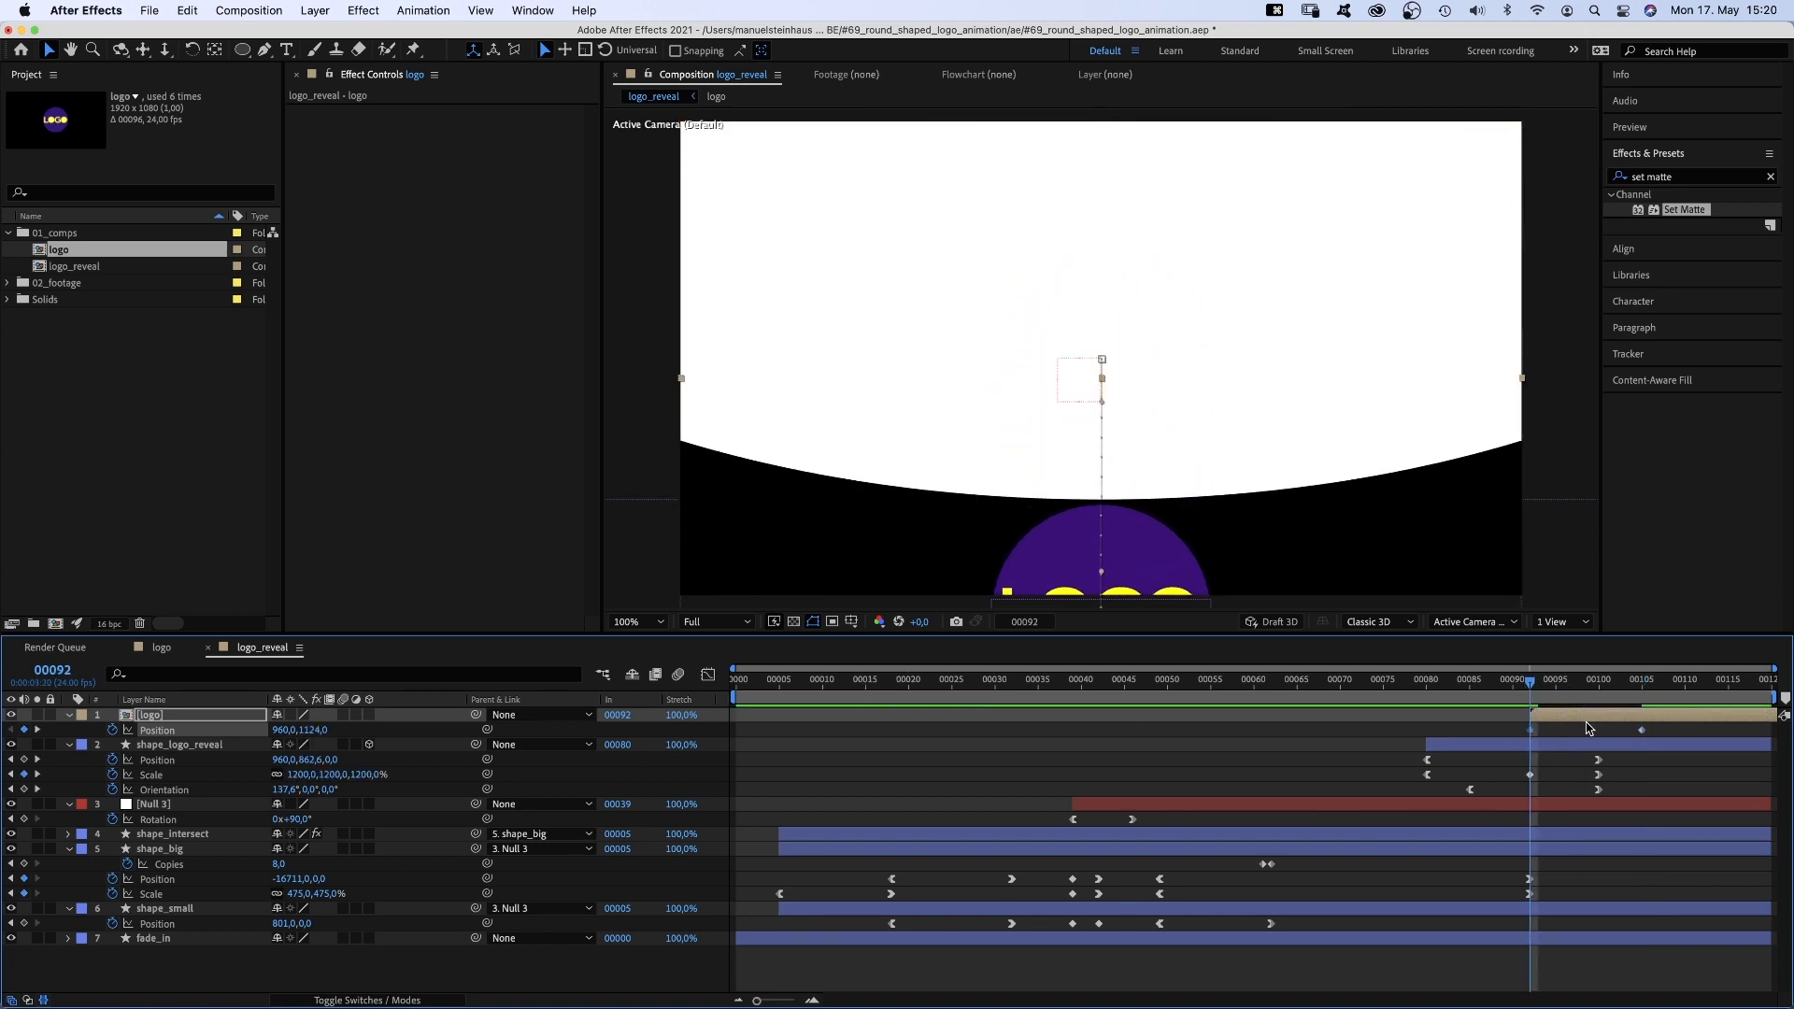
Ease the logo layer's position with an early speed peak and a long ease-out into frame 105, and preview it
{"action": "left_click", "coordinate": [707, 673]}
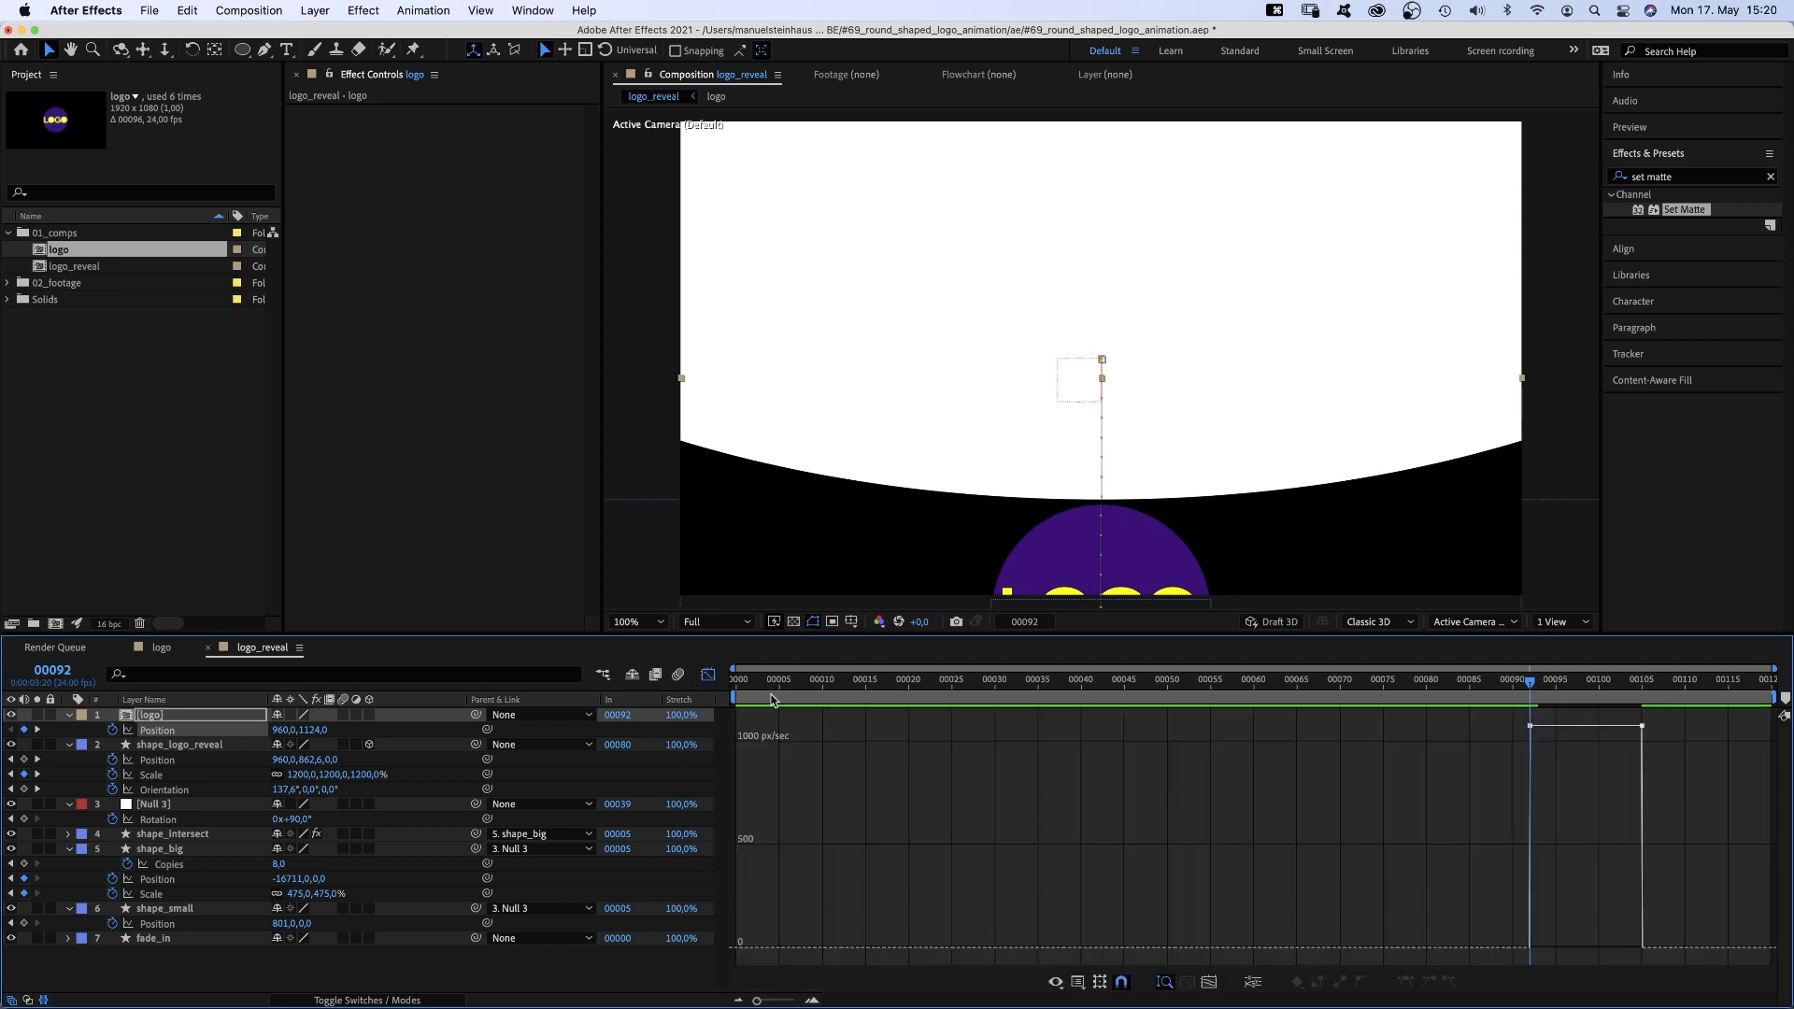
{"action": "left_click_drag", "start_coordinate": [1633, 732], "coordinate": [1545, 943]}
{"action": "key", "text": "KP_0"}
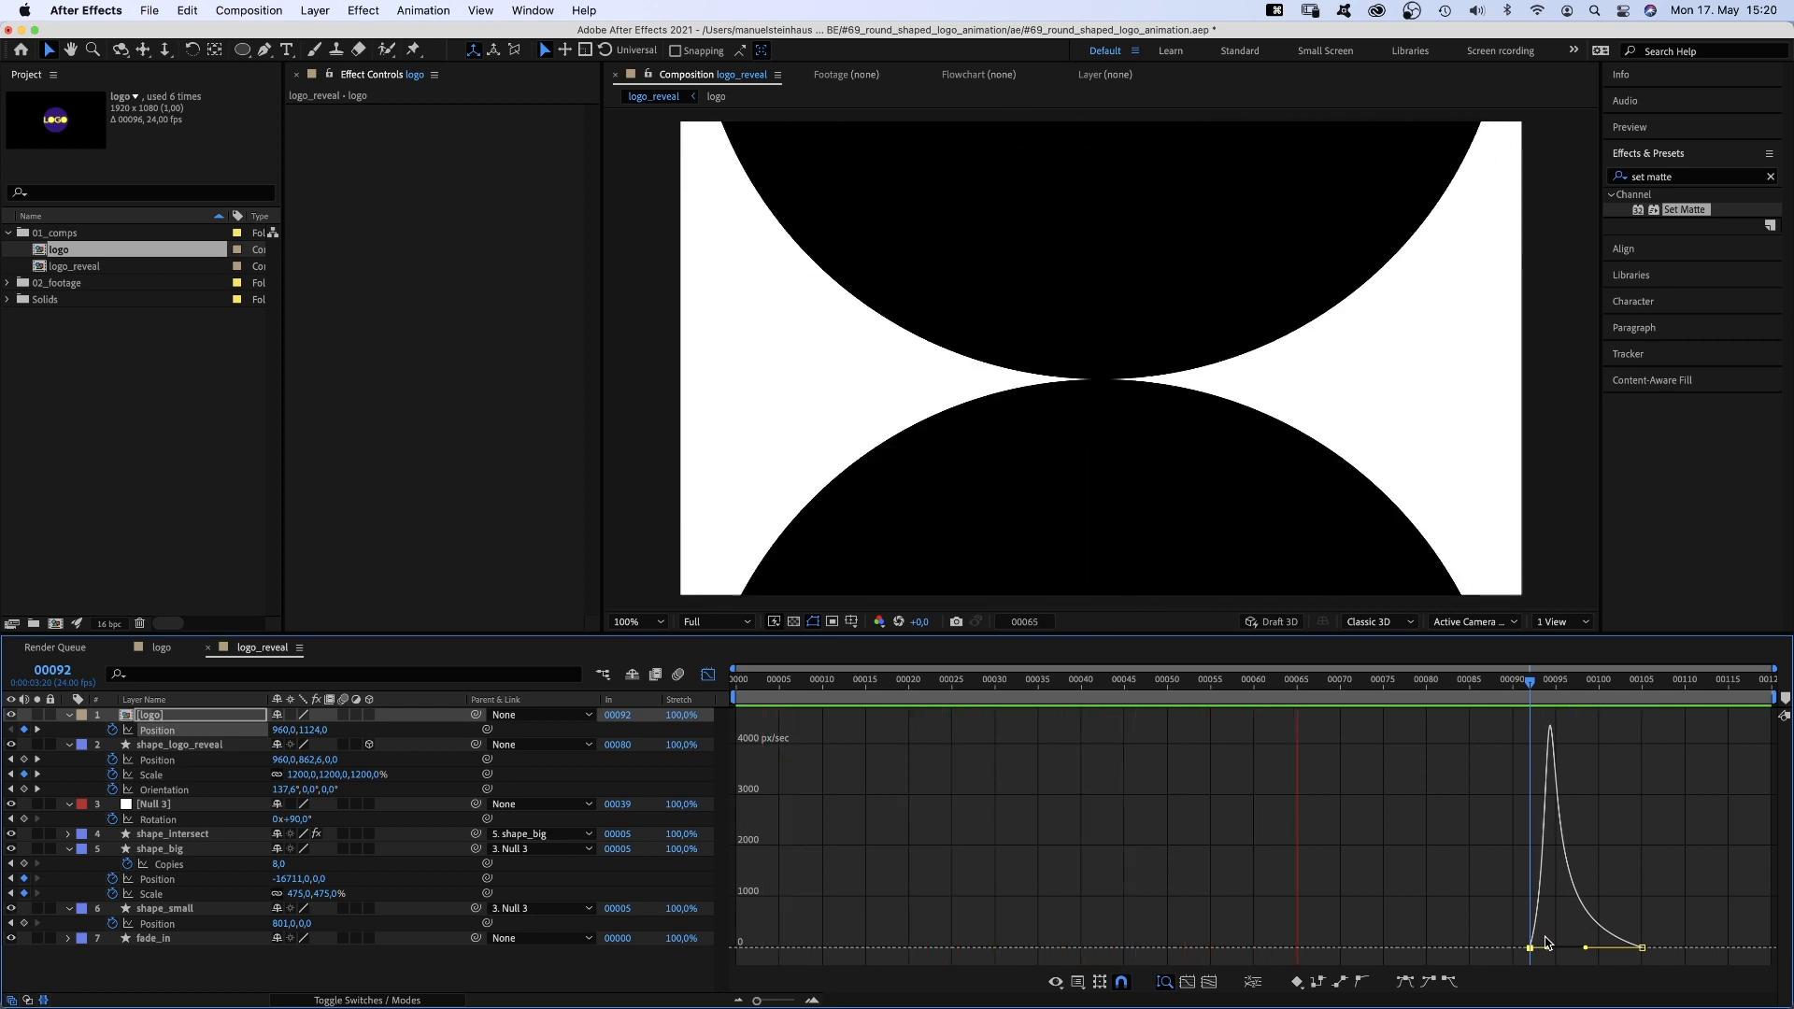
{"action": "key", "text": "KP_0"}
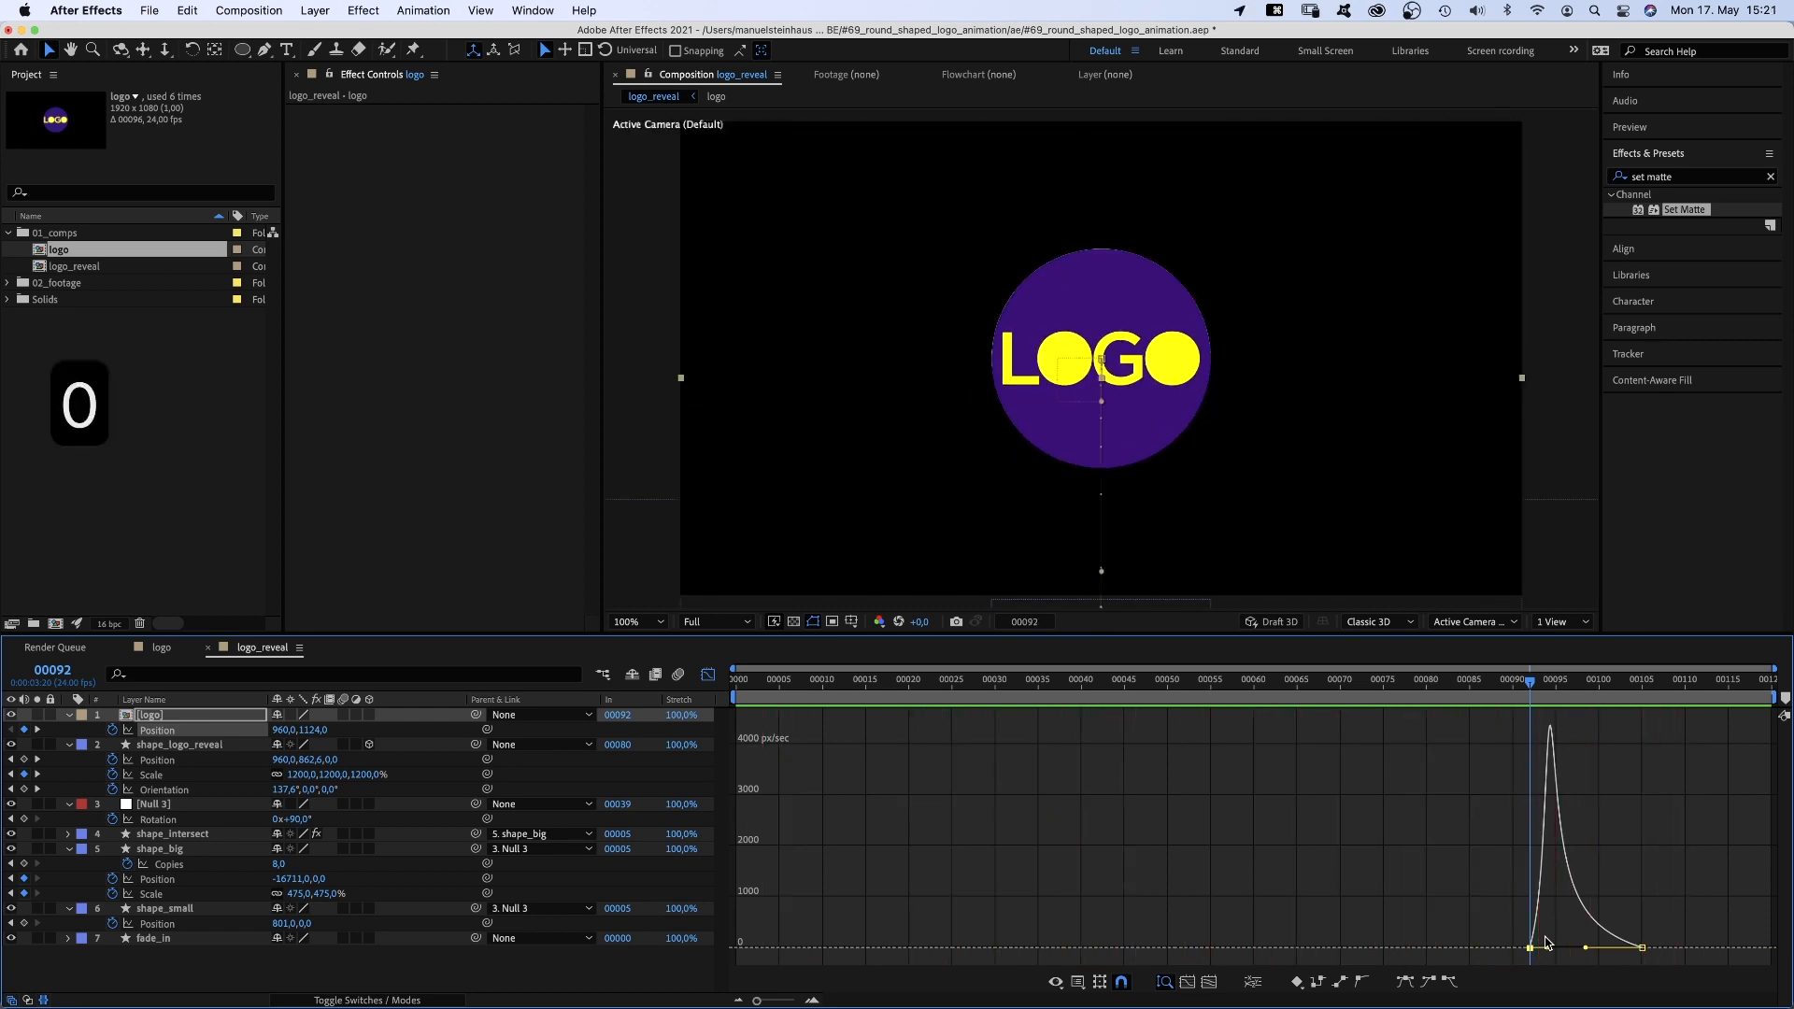
Duplicate shape_logo_reveal, place the copy above the logo layer and rename it shape_logo_mask
{"action": "left_click", "coordinate": [707, 676]}
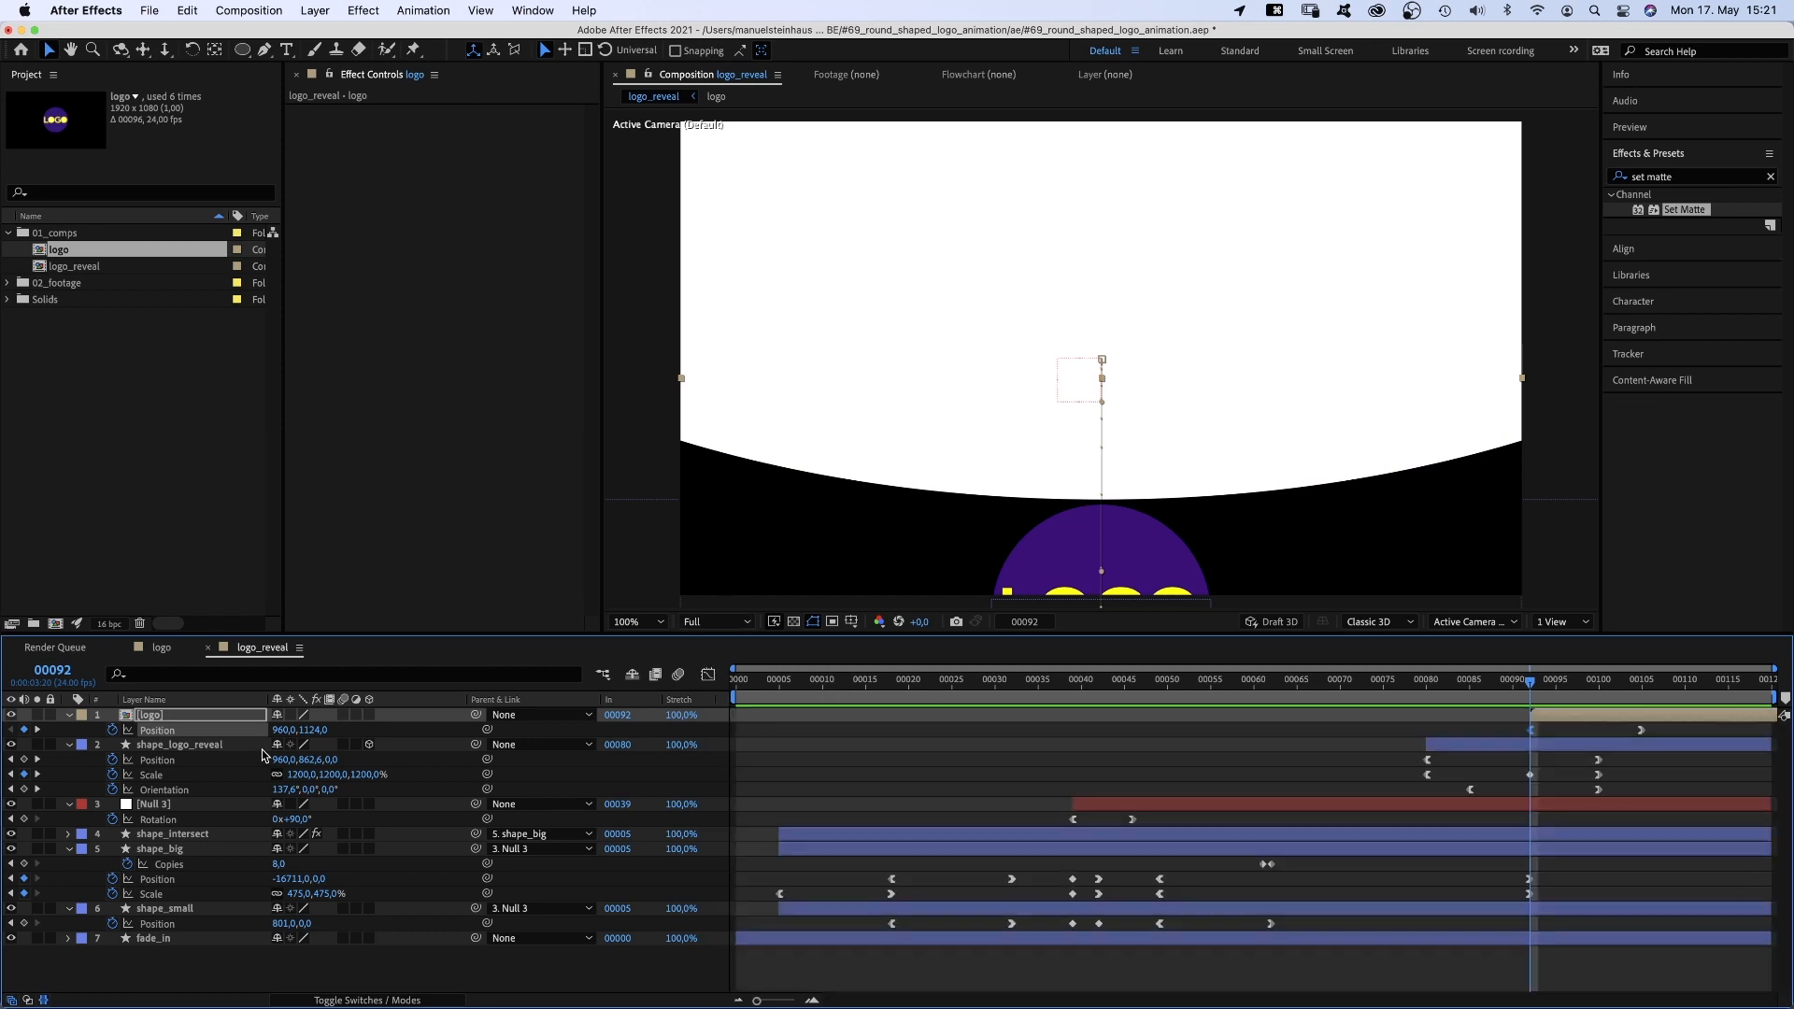
{"action": "left_click", "coordinate": [179, 747]}
{"action": "key", "text": "super+d"}
{"action": "left_click_drag", "start_coordinate": [193, 755], "coordinate": [198, 712]}
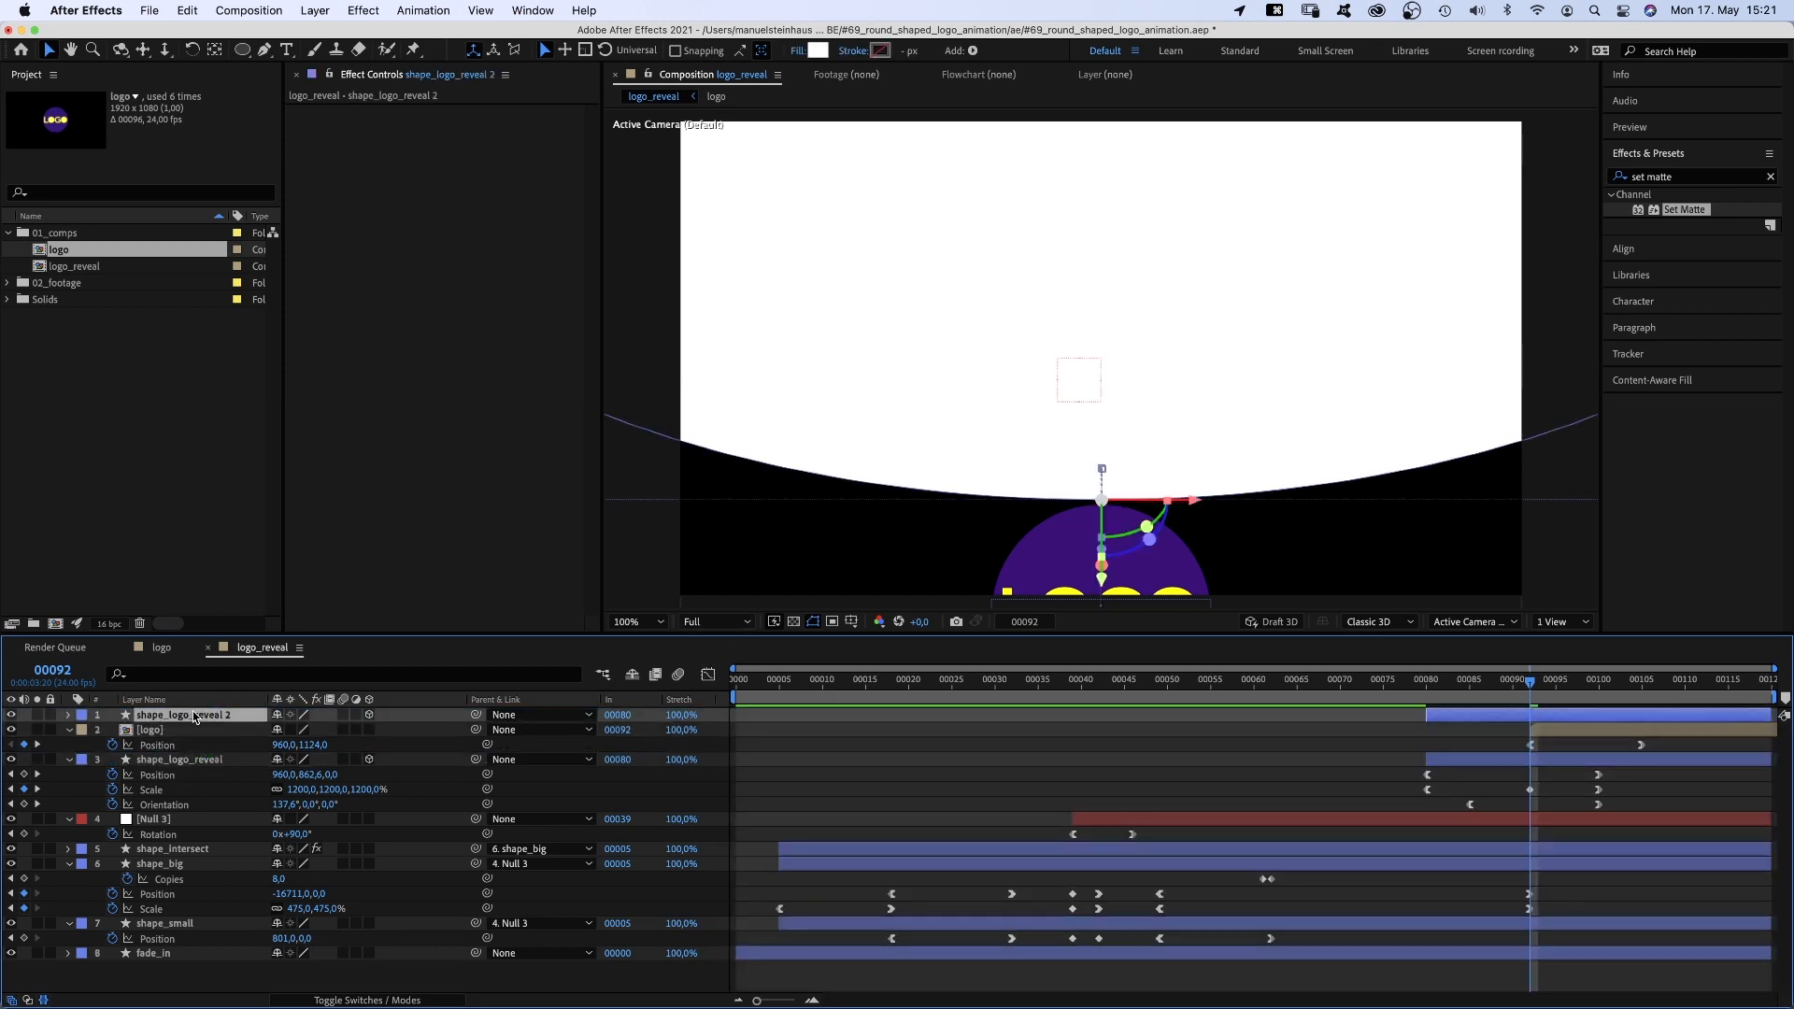
{"action": "key", "text": "Return"}
{"action": "key", "text": "Right"}
{"action": "key", "text": "BackSpace"}
{"action": "key", "text": "BackSpace"}
{"action": "key", "text": "BackSpace"}
{"action": "key", "text": "BackSpace"}
{"action": "key", "text": "BackSpace"}
{"action": "key", "text": "BackSpace"}
{"action": "key", "text": "BackSpace"}
{"action": "key", "text": "BackSpace"}
{"action": "type", "text": "mask"}
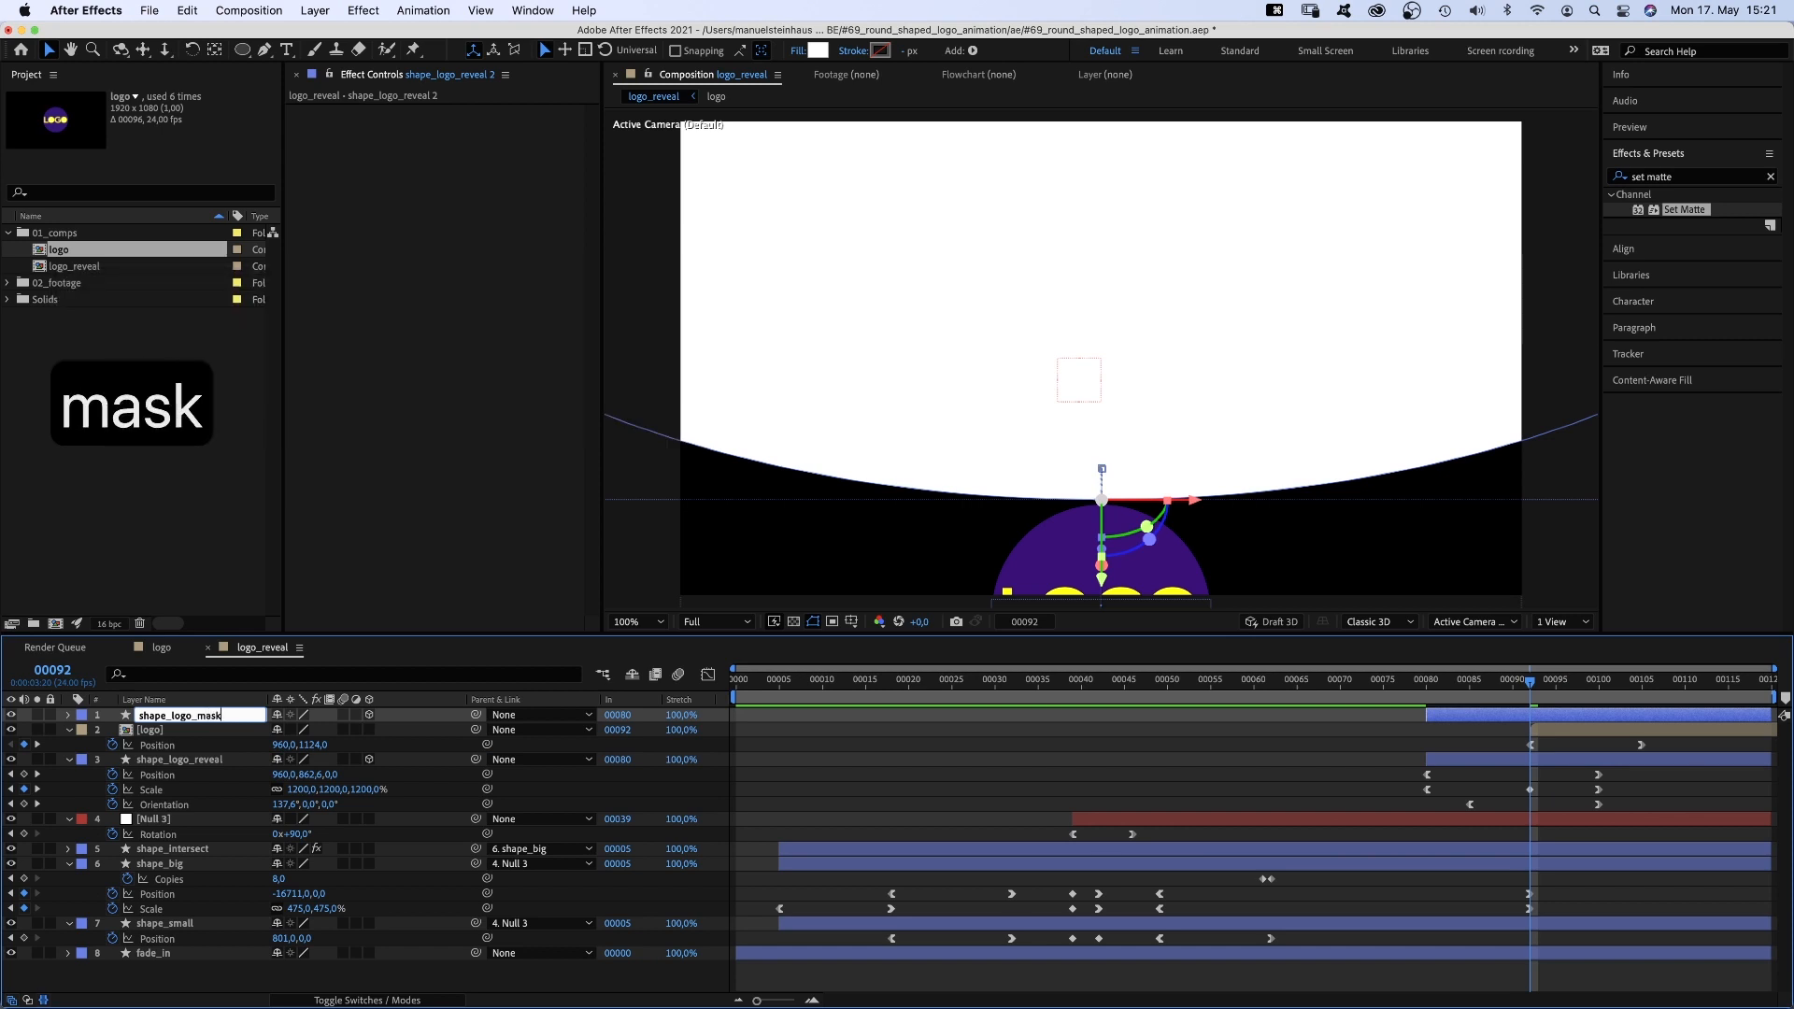
{"action": "key", "text": "Return"}
Set the logo layer's track matte to Luma Matte "shape_logo_mask" and check the masking at frame 96
{"action": "left_click", "coordinate": [374, 999]}
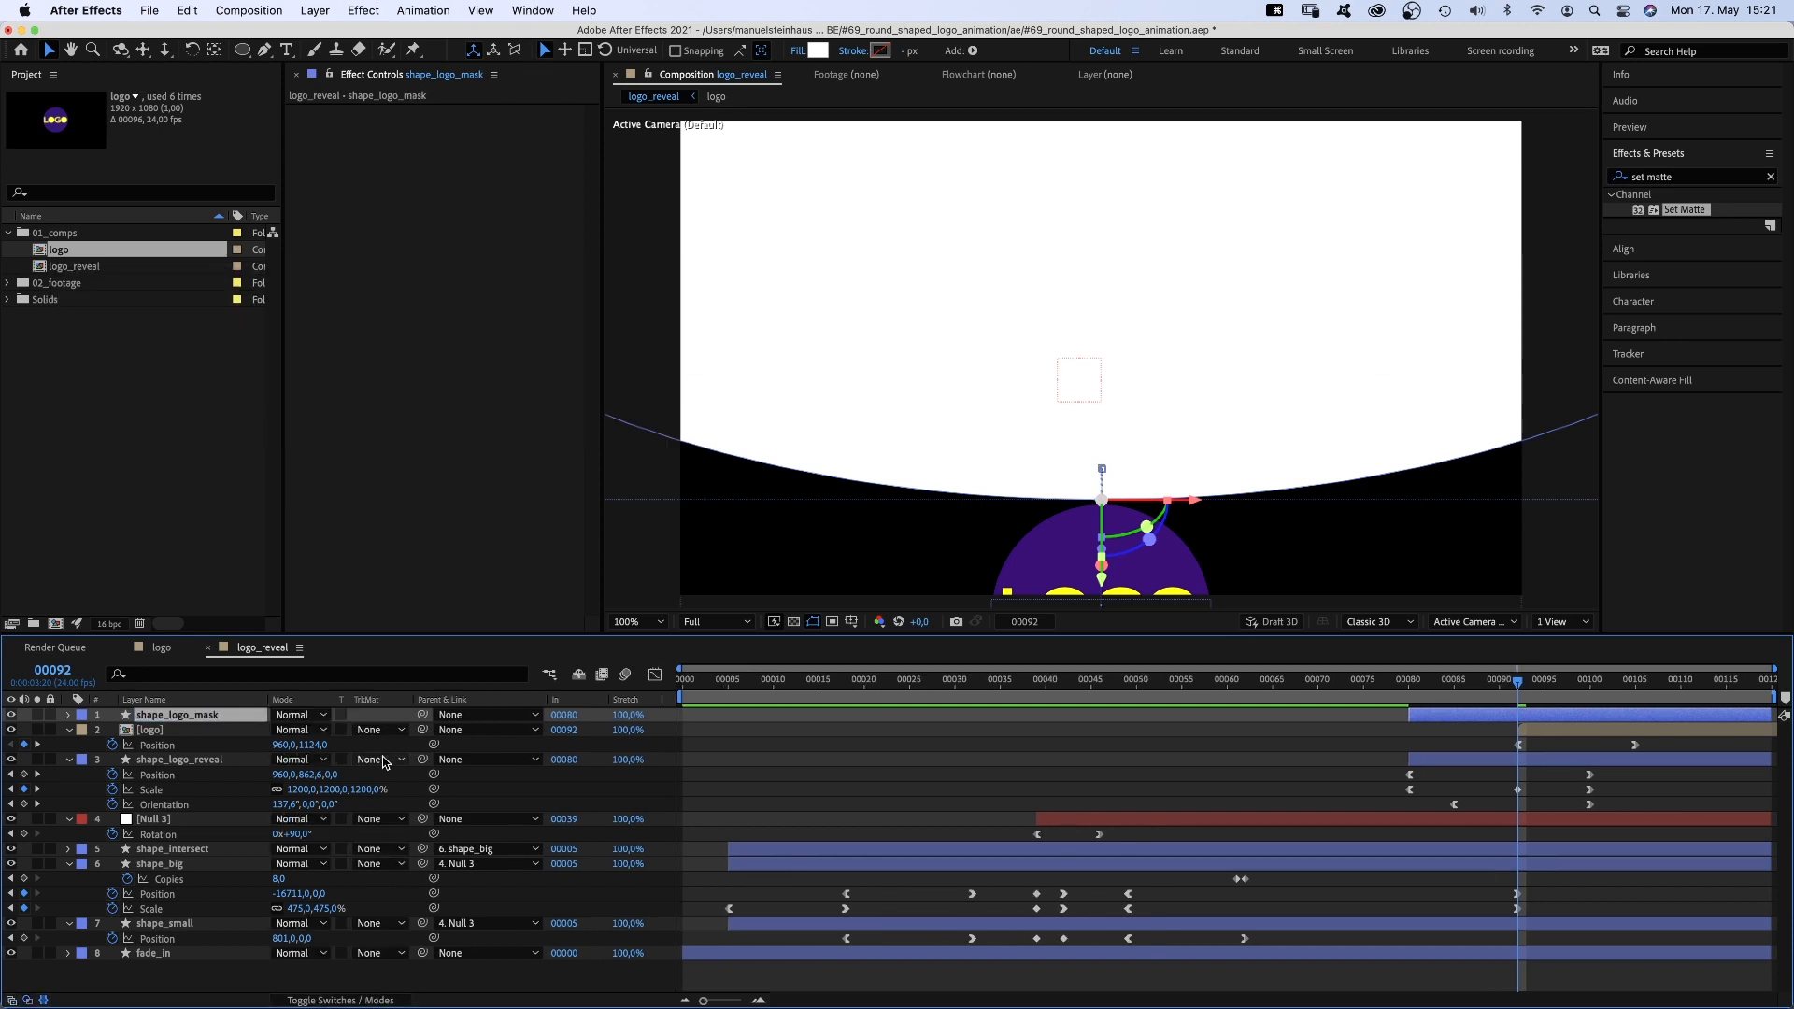
{"action": "left_click", "coordinate": [378, 730]}
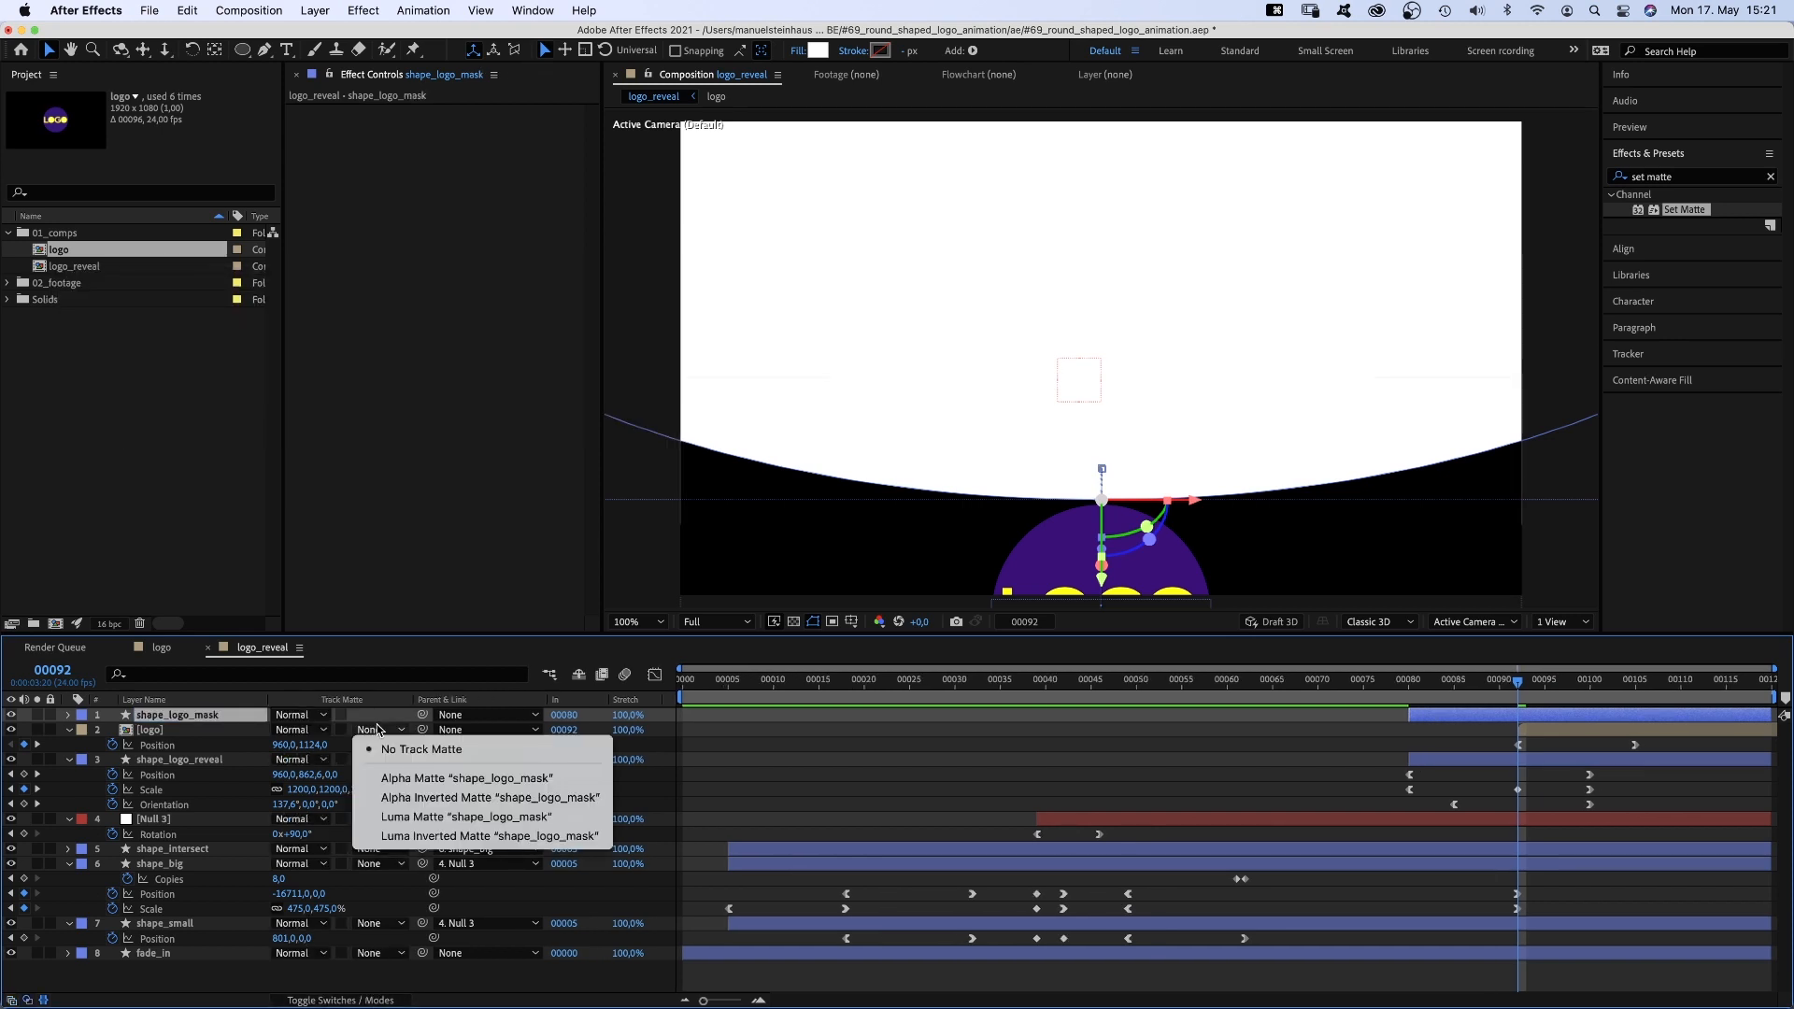
{"action": "left_click", "coordinate": [391, 816]}
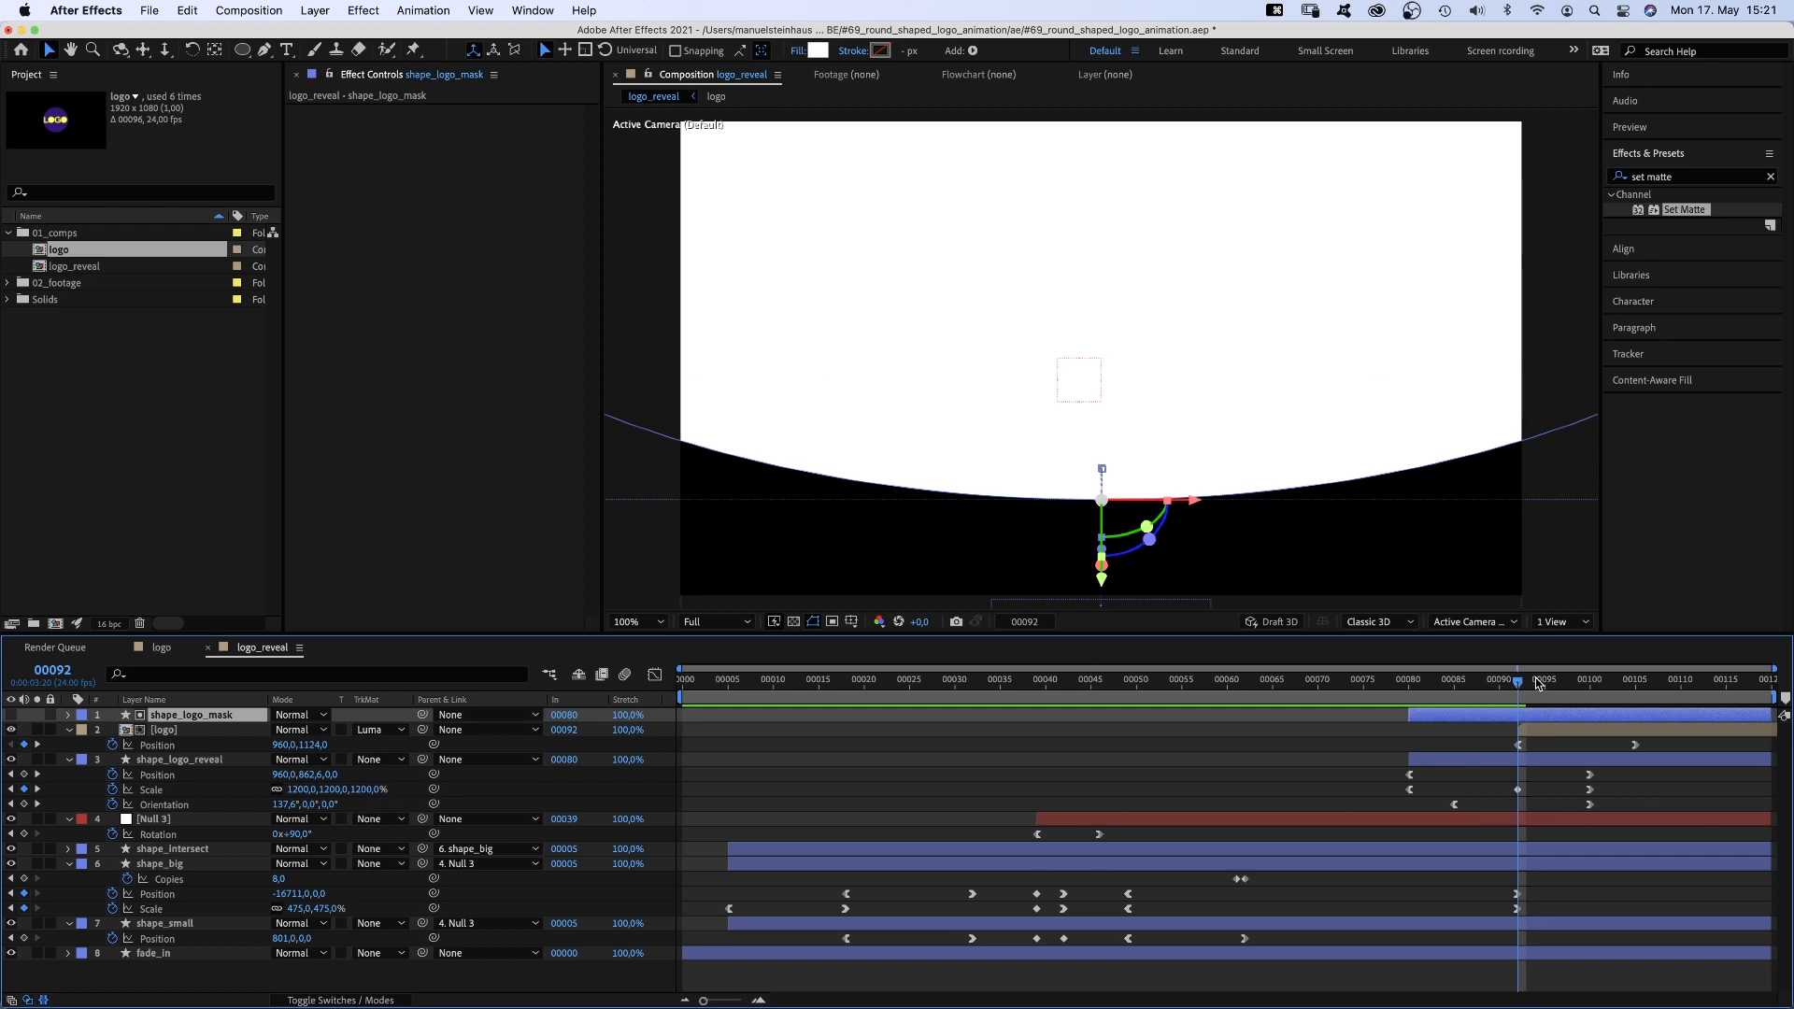
{"action": "left_click_drag", "start_coordinate": [1539, 685], "coordinate": [1556, 690]}
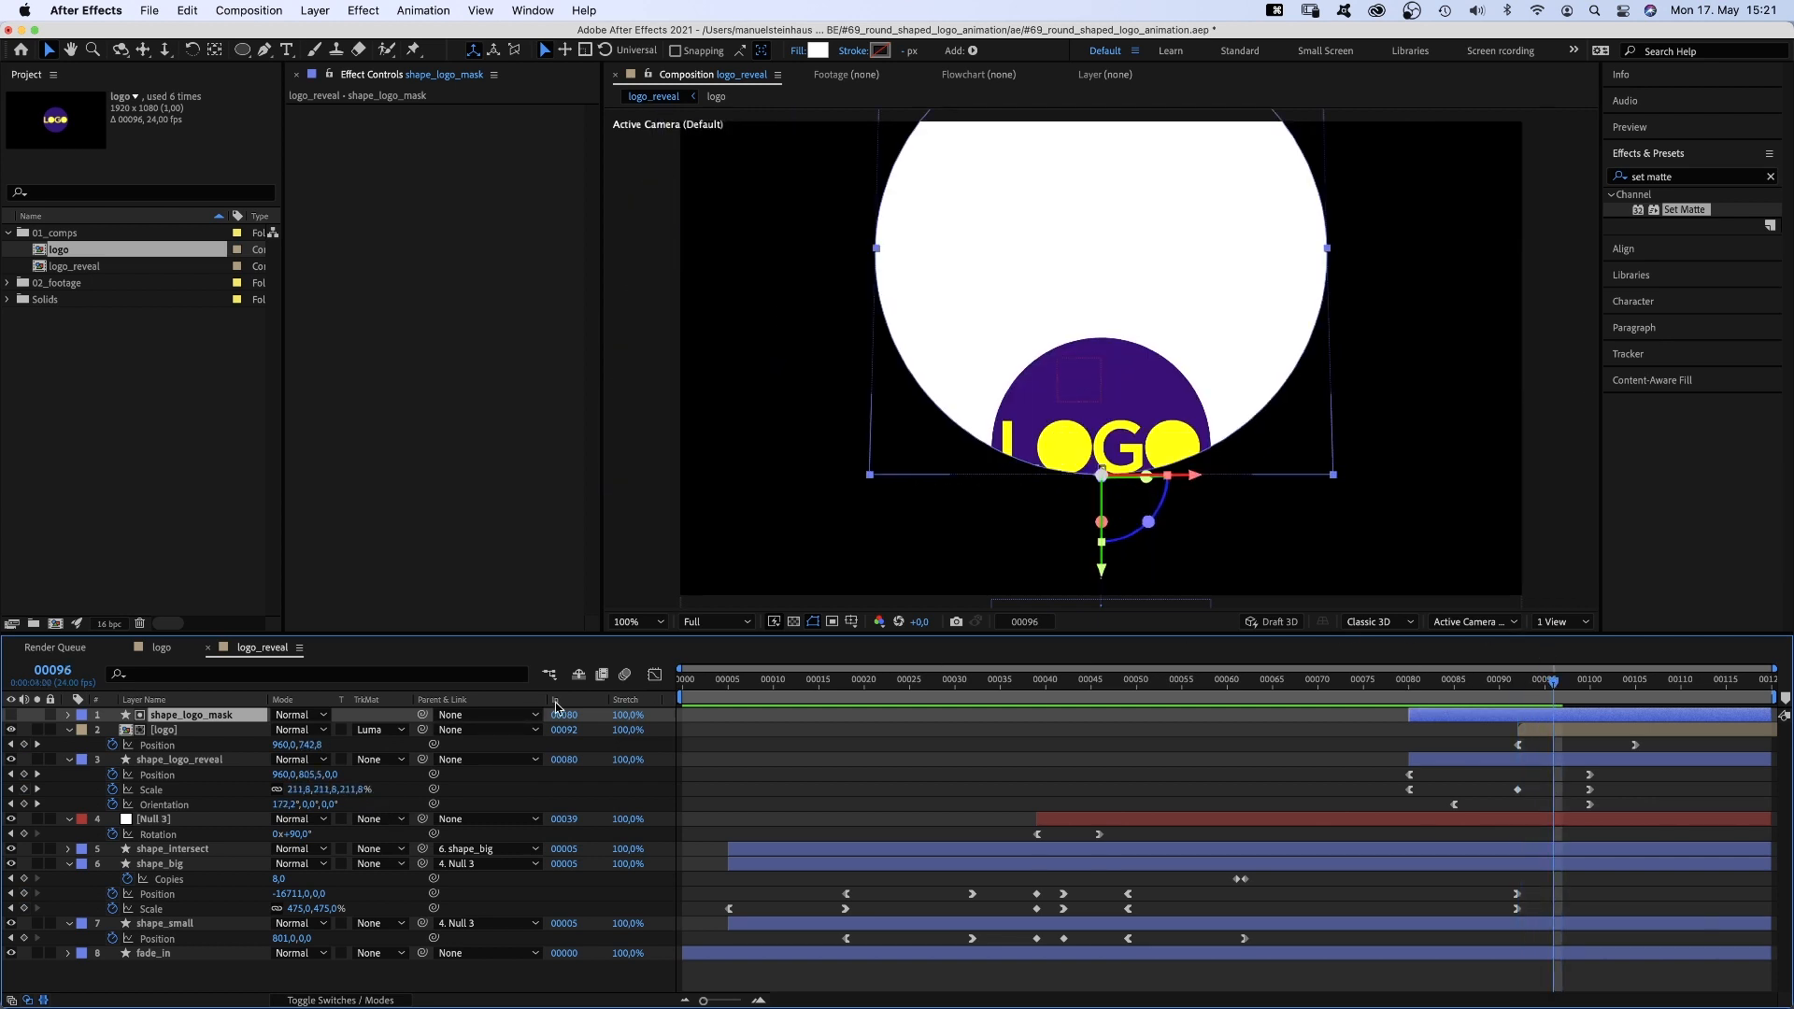
Link shape_logo_mask's position, scale and orientation to the matching properties of shape_logo_reveal
{"action": "key", "text": "u"}
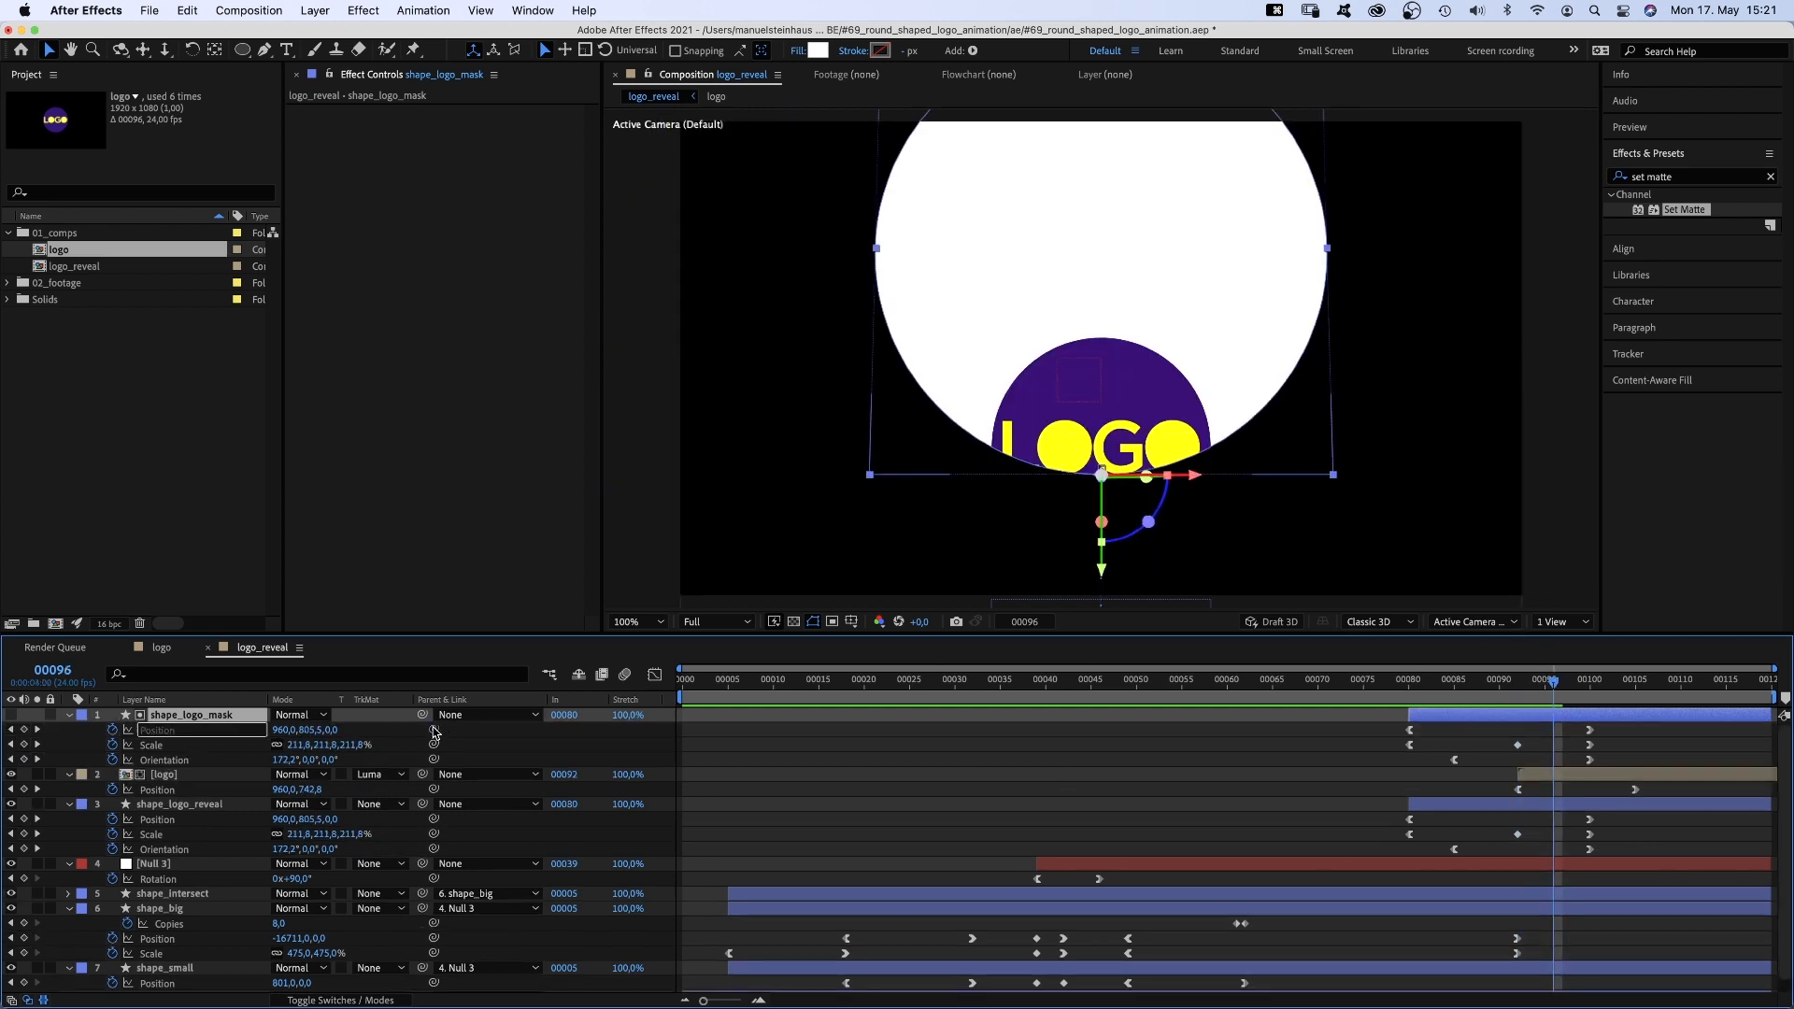
{"action": "left_click_drag", "start_coordinate": [434, 730], "coordinate": [172, 826]}
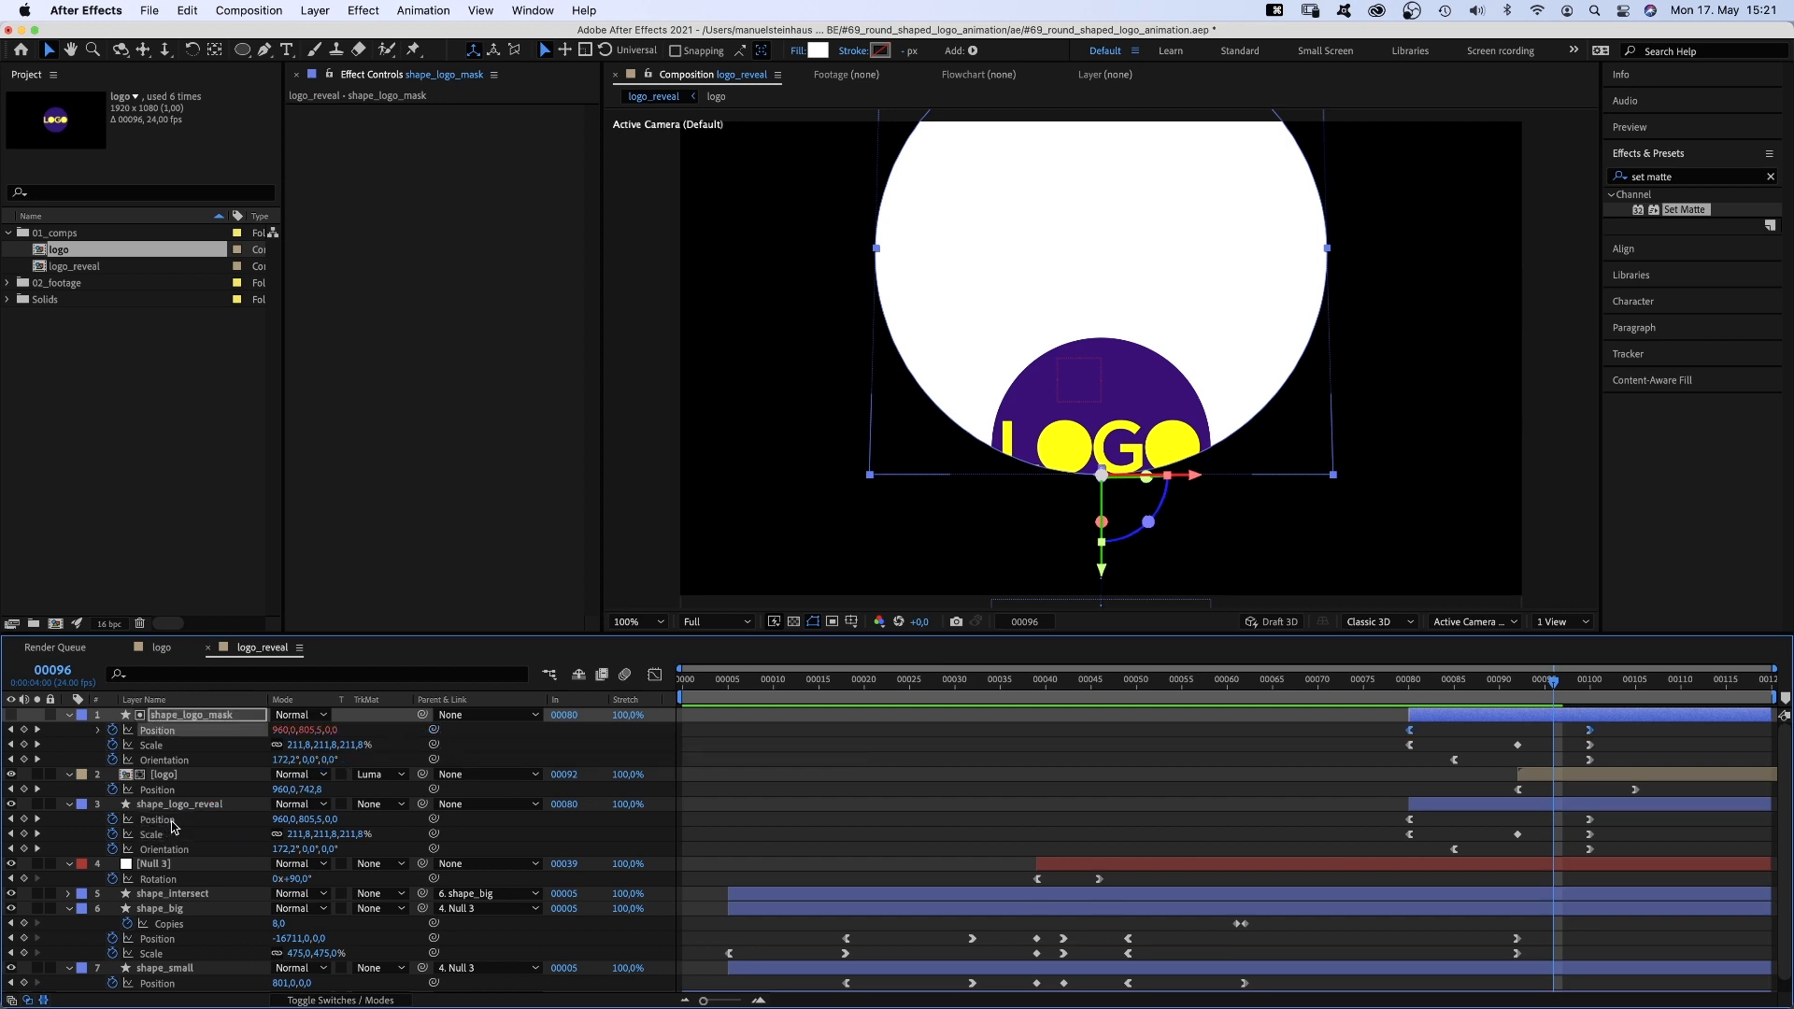
{"action": "left_click_drag", "start_coordinate": [322, 793], "coordinate": [173, 834]}
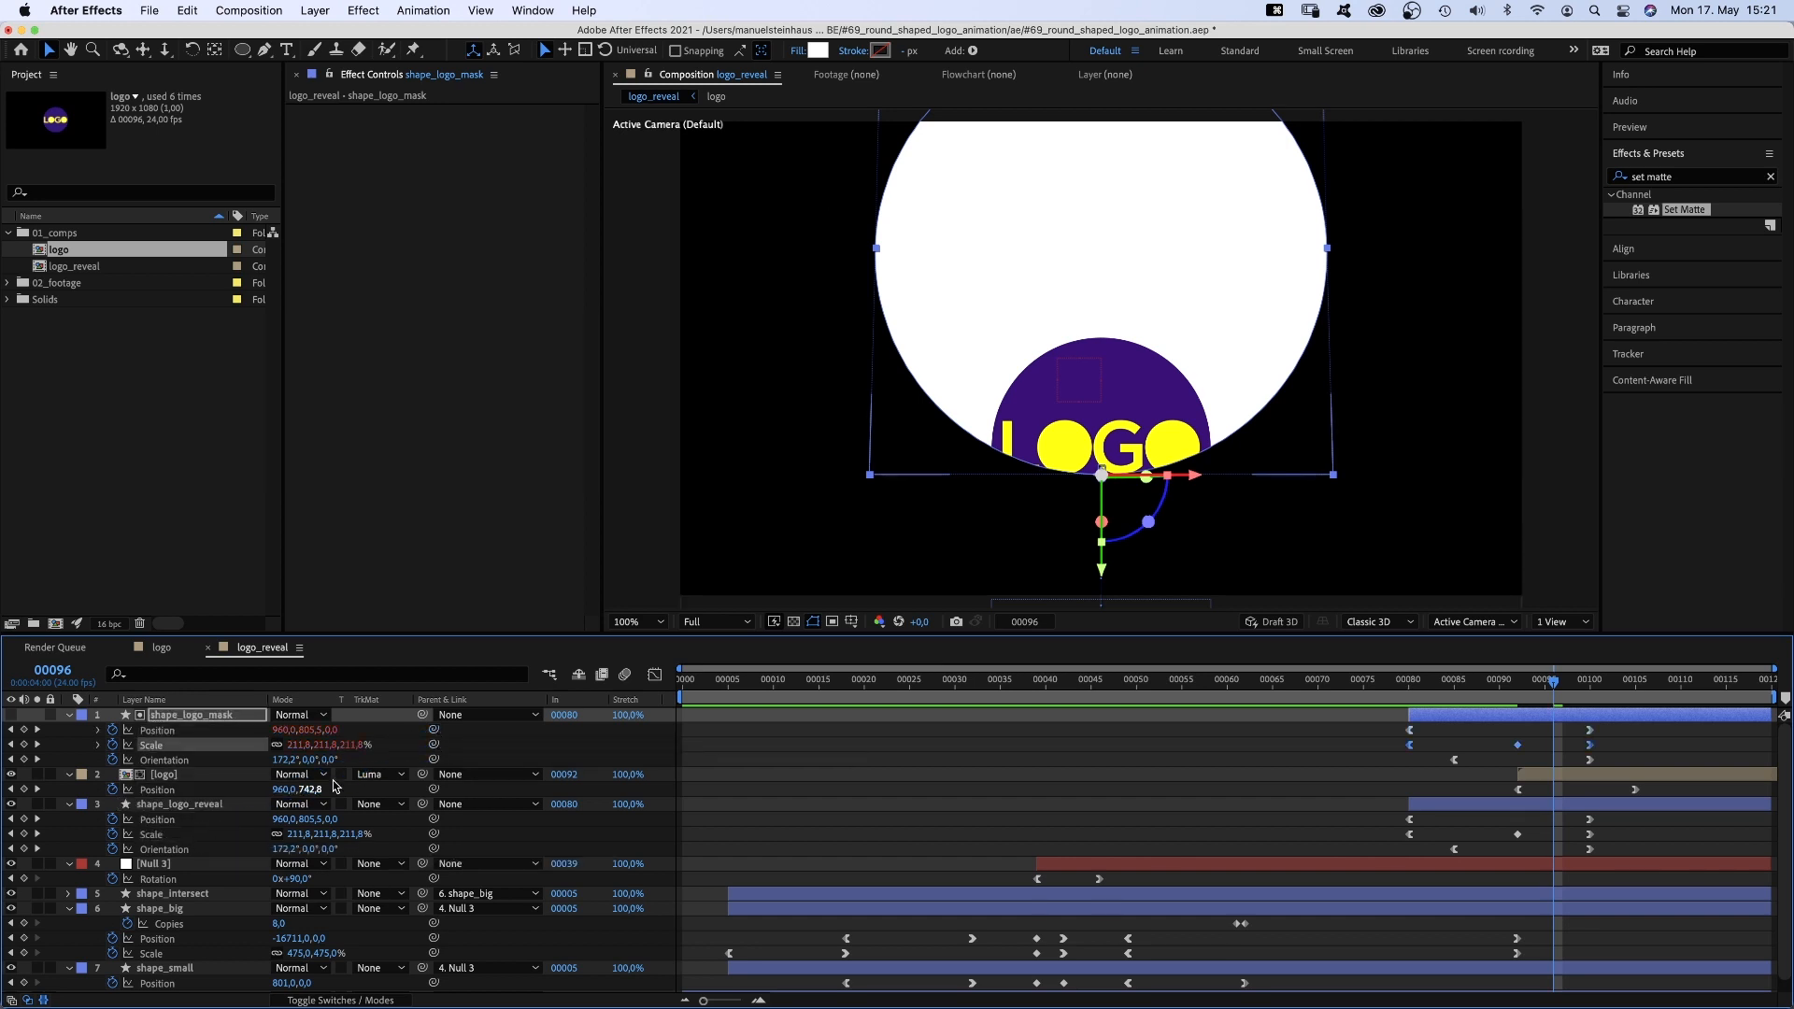
{"action": "left_click_drag", "start_coordinate": [435, 759], "coordinate": [182, 850]}
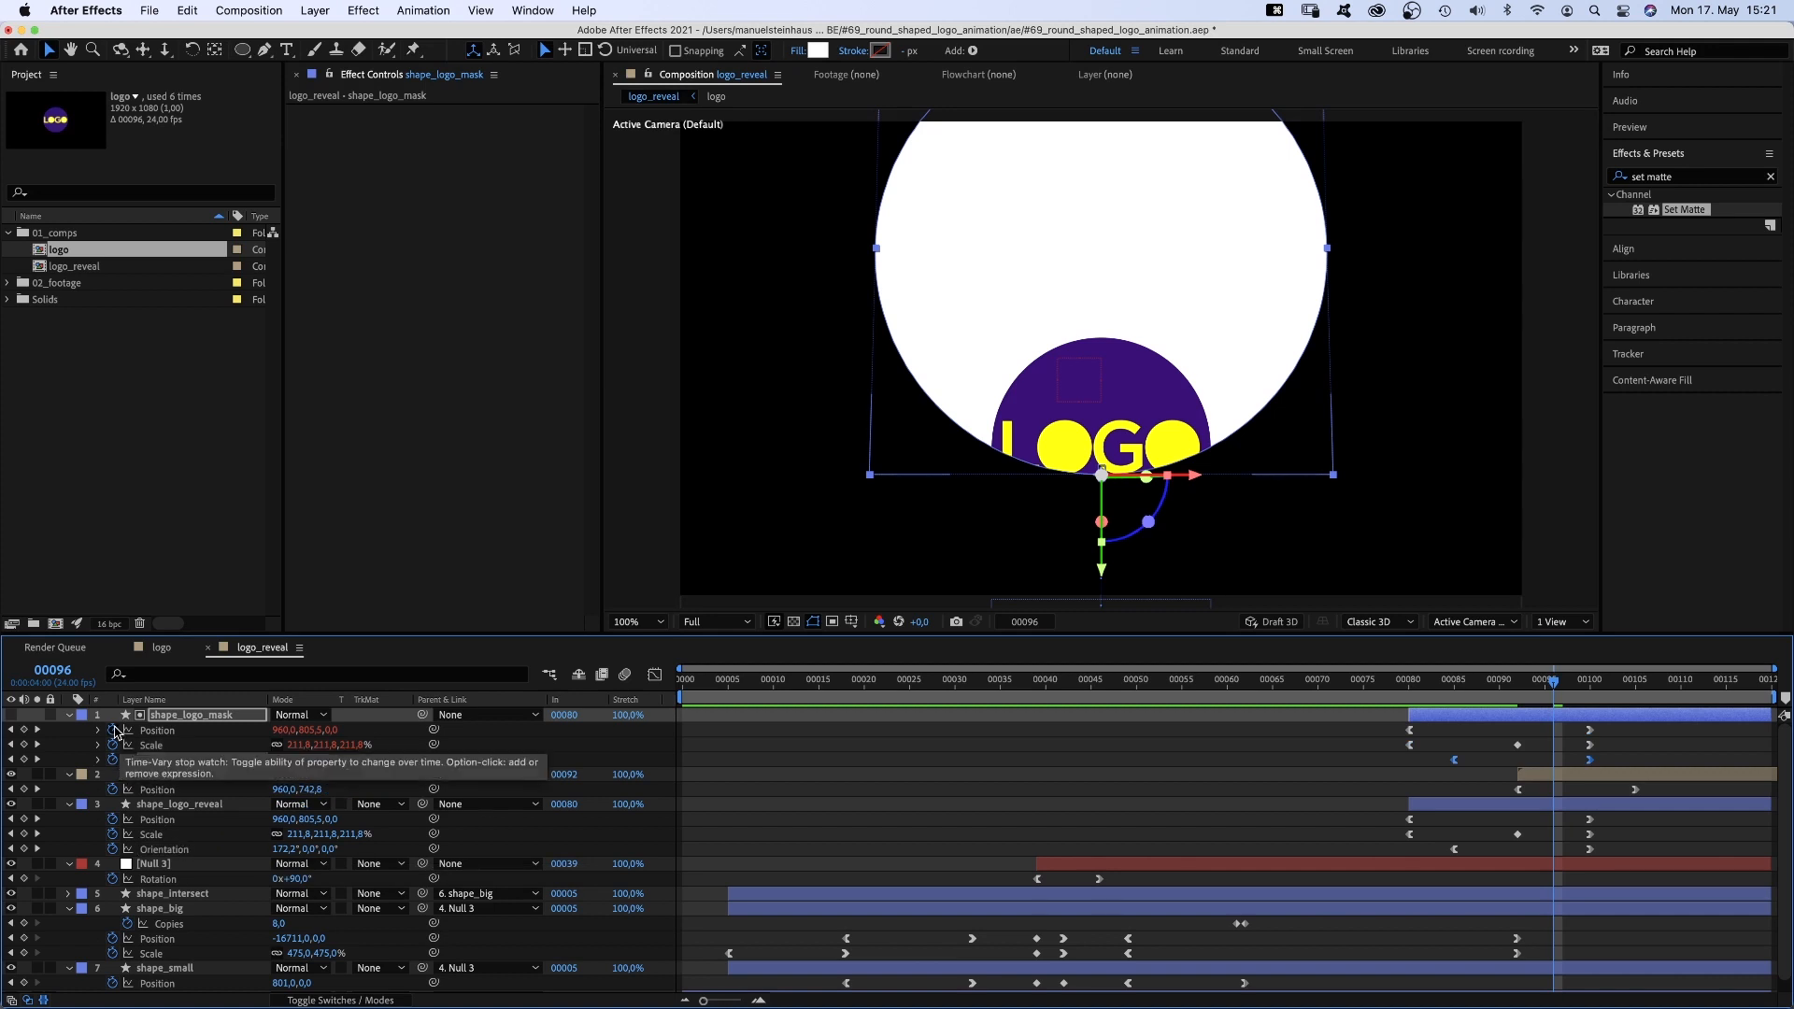
Collapse the properties of shape_logo_mask, the logo layer and shape_logo_reveal, and preview the masked animation
{"action": "left_click_drag", "start_coordinate": [113, 730], "coordinate": [114, 762]}
{"action": "left_click", "coordinate": [69, 715]}
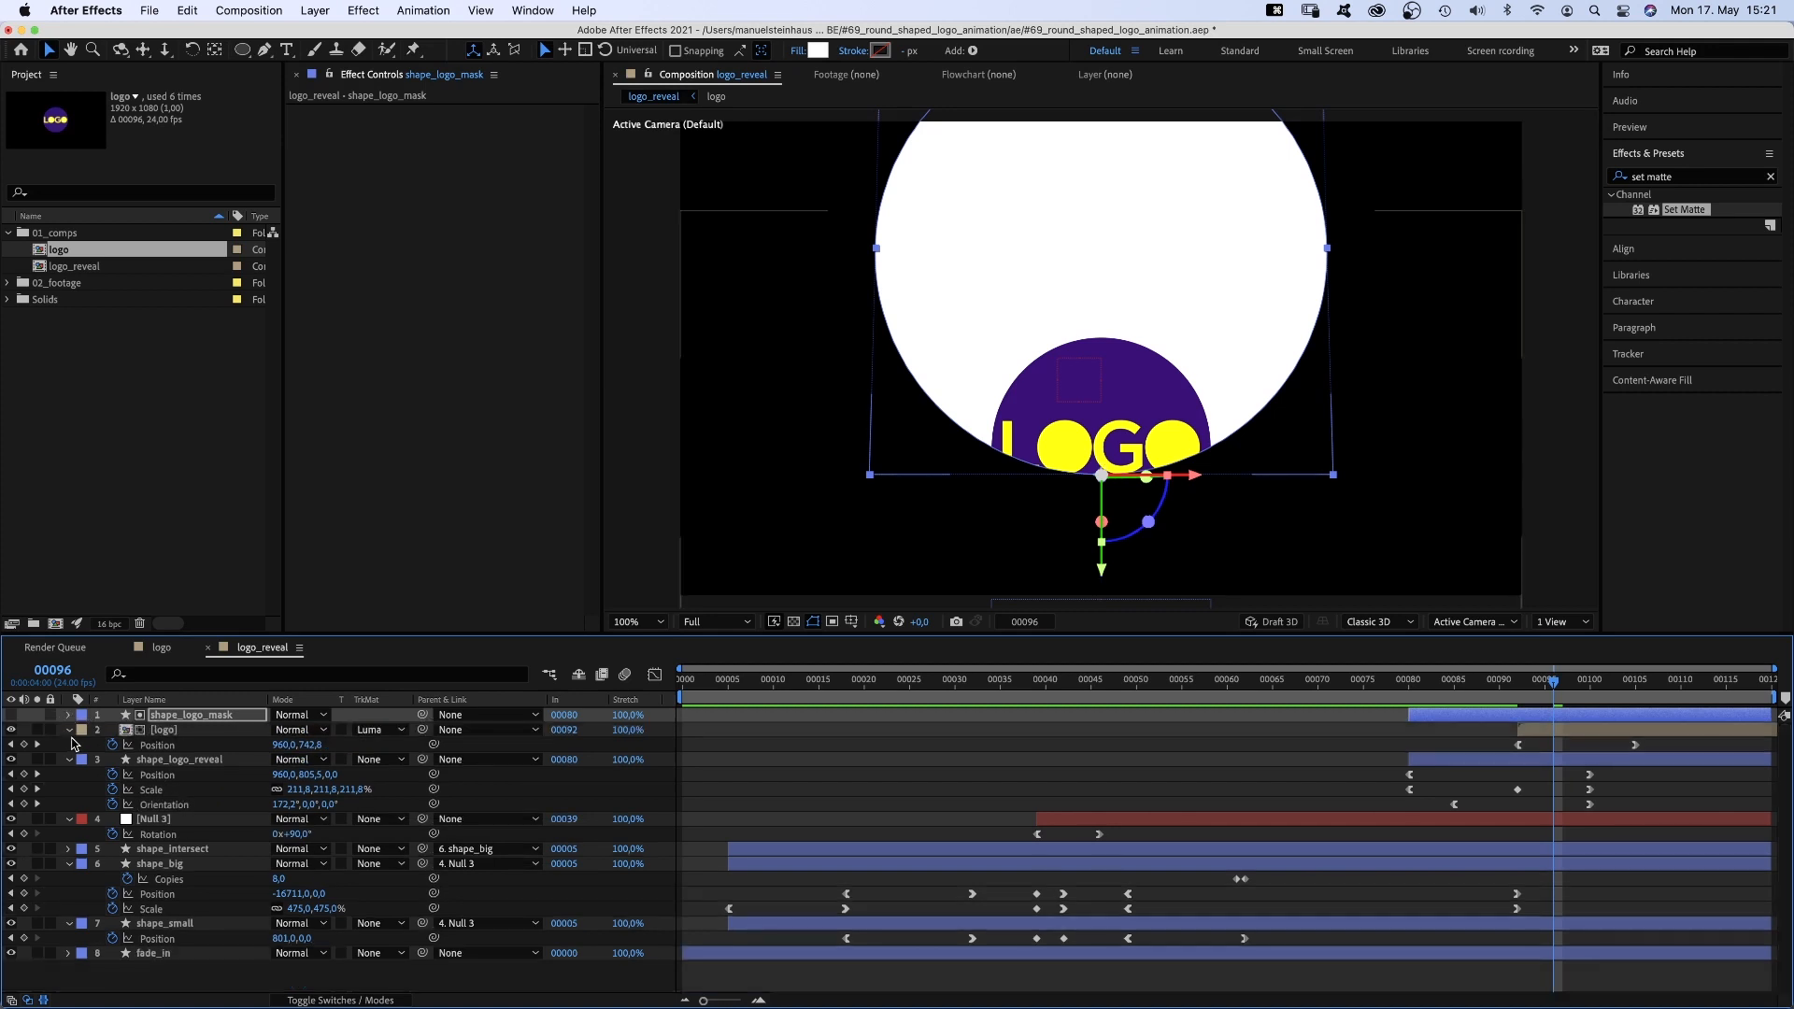
{"action": "left_click", "coordinate": [68, 729]}
{"action": "left_click", "coordinate": [68, 745]}
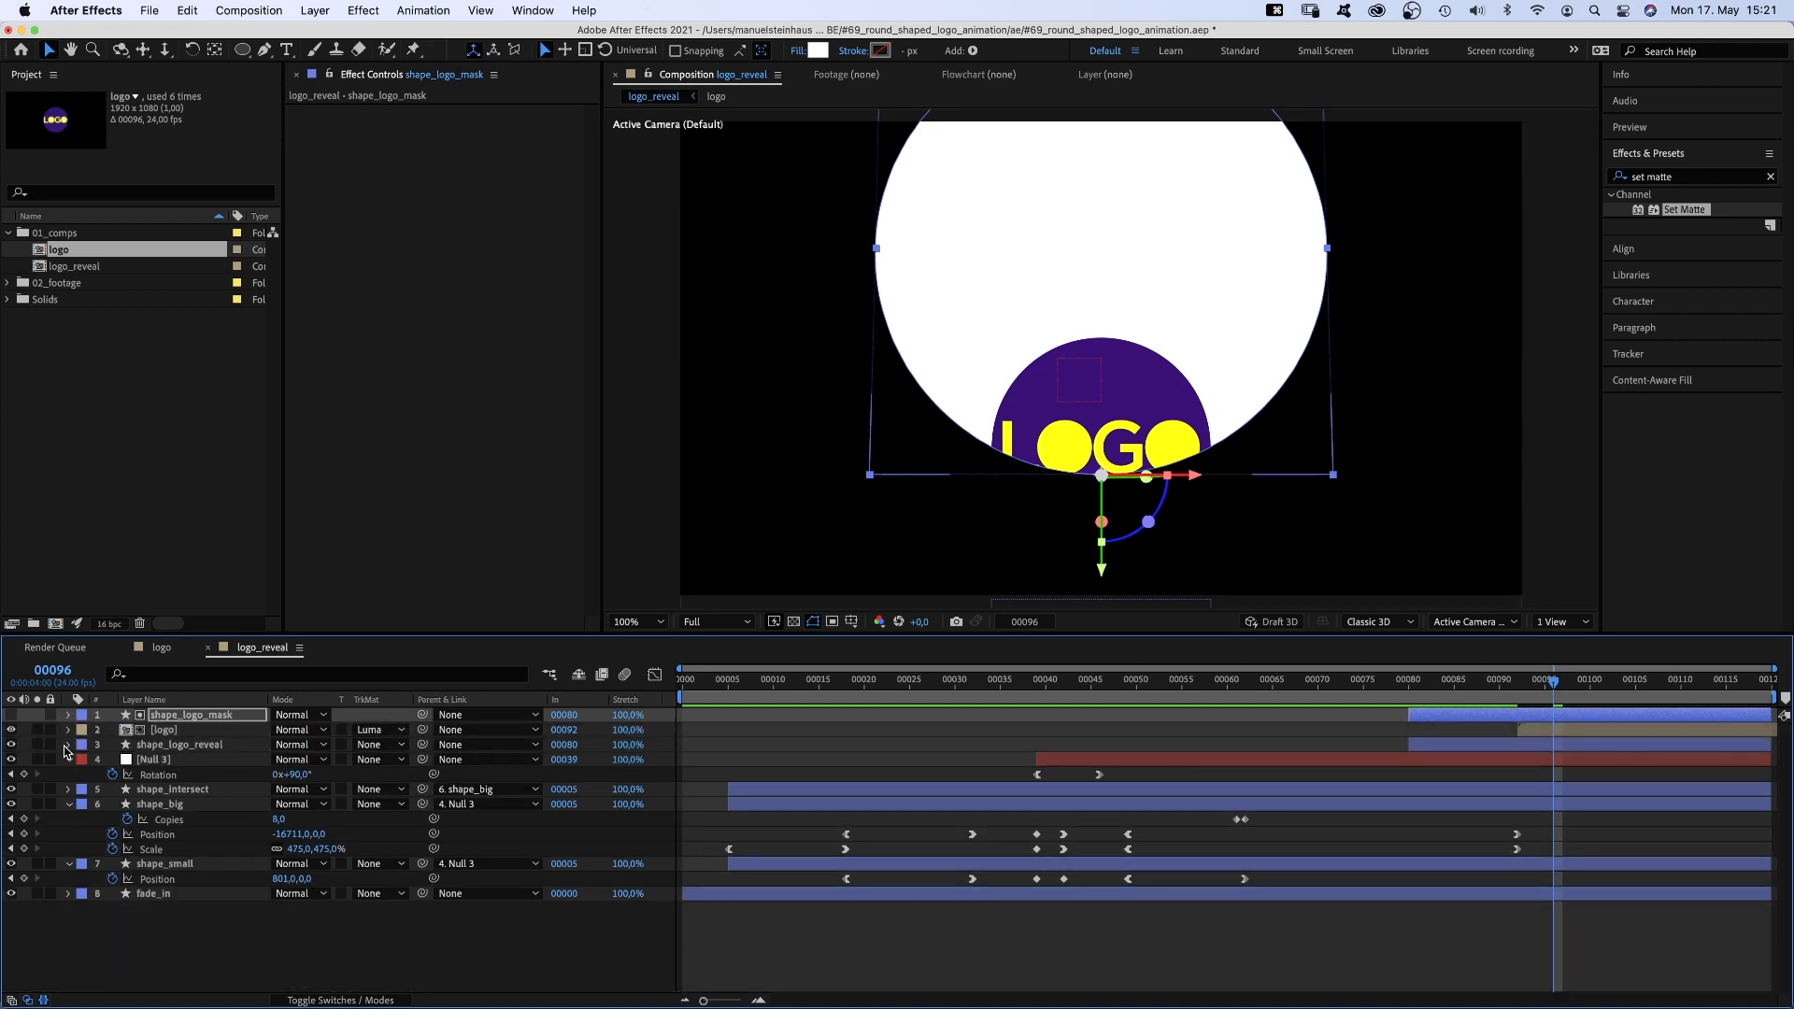
{"action": "key", "text": "KP_0"}
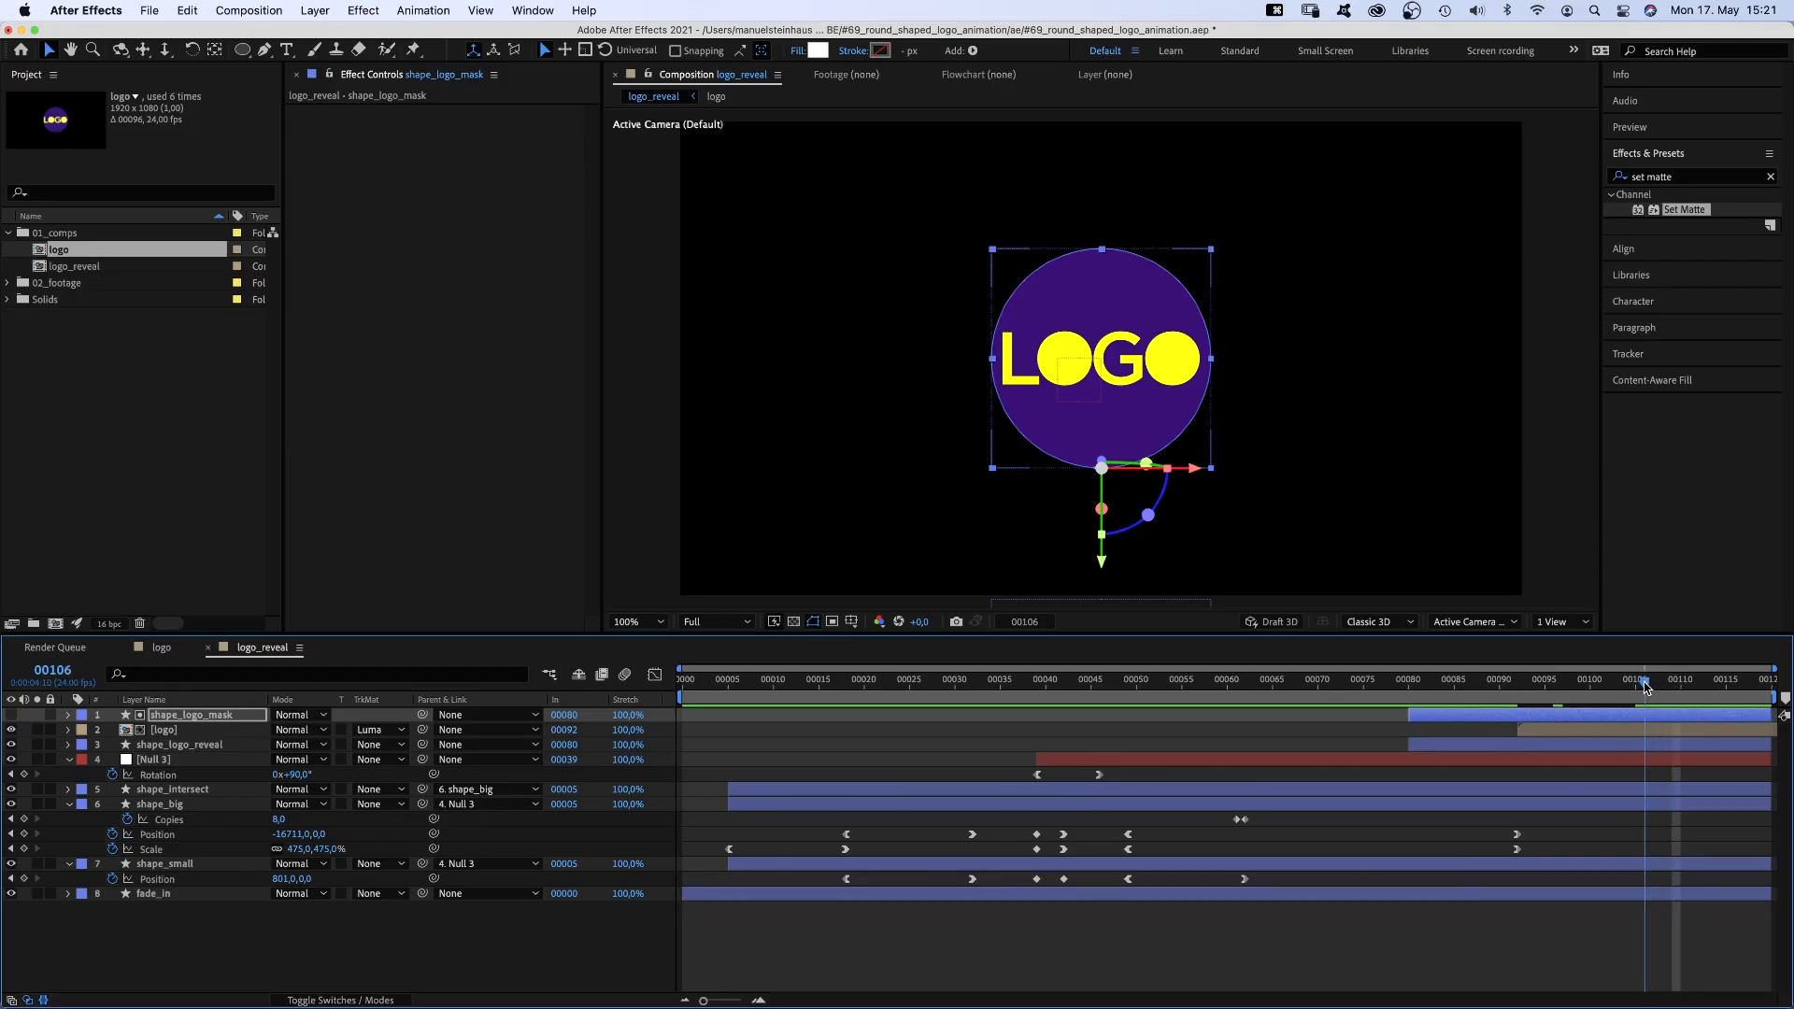
Trim the end of the shape_logo_reveal layer to frame 104
{"action": "mouse_move", "coordinate": [1647, 688]}
{"action": "left_mouse_down"}
{"action": "mouse_move", "coordinate": [1617, 692]}
{"action": "mouse_move", "coordinate": [1632, 689]}
{"action": "left_mouse_up"}
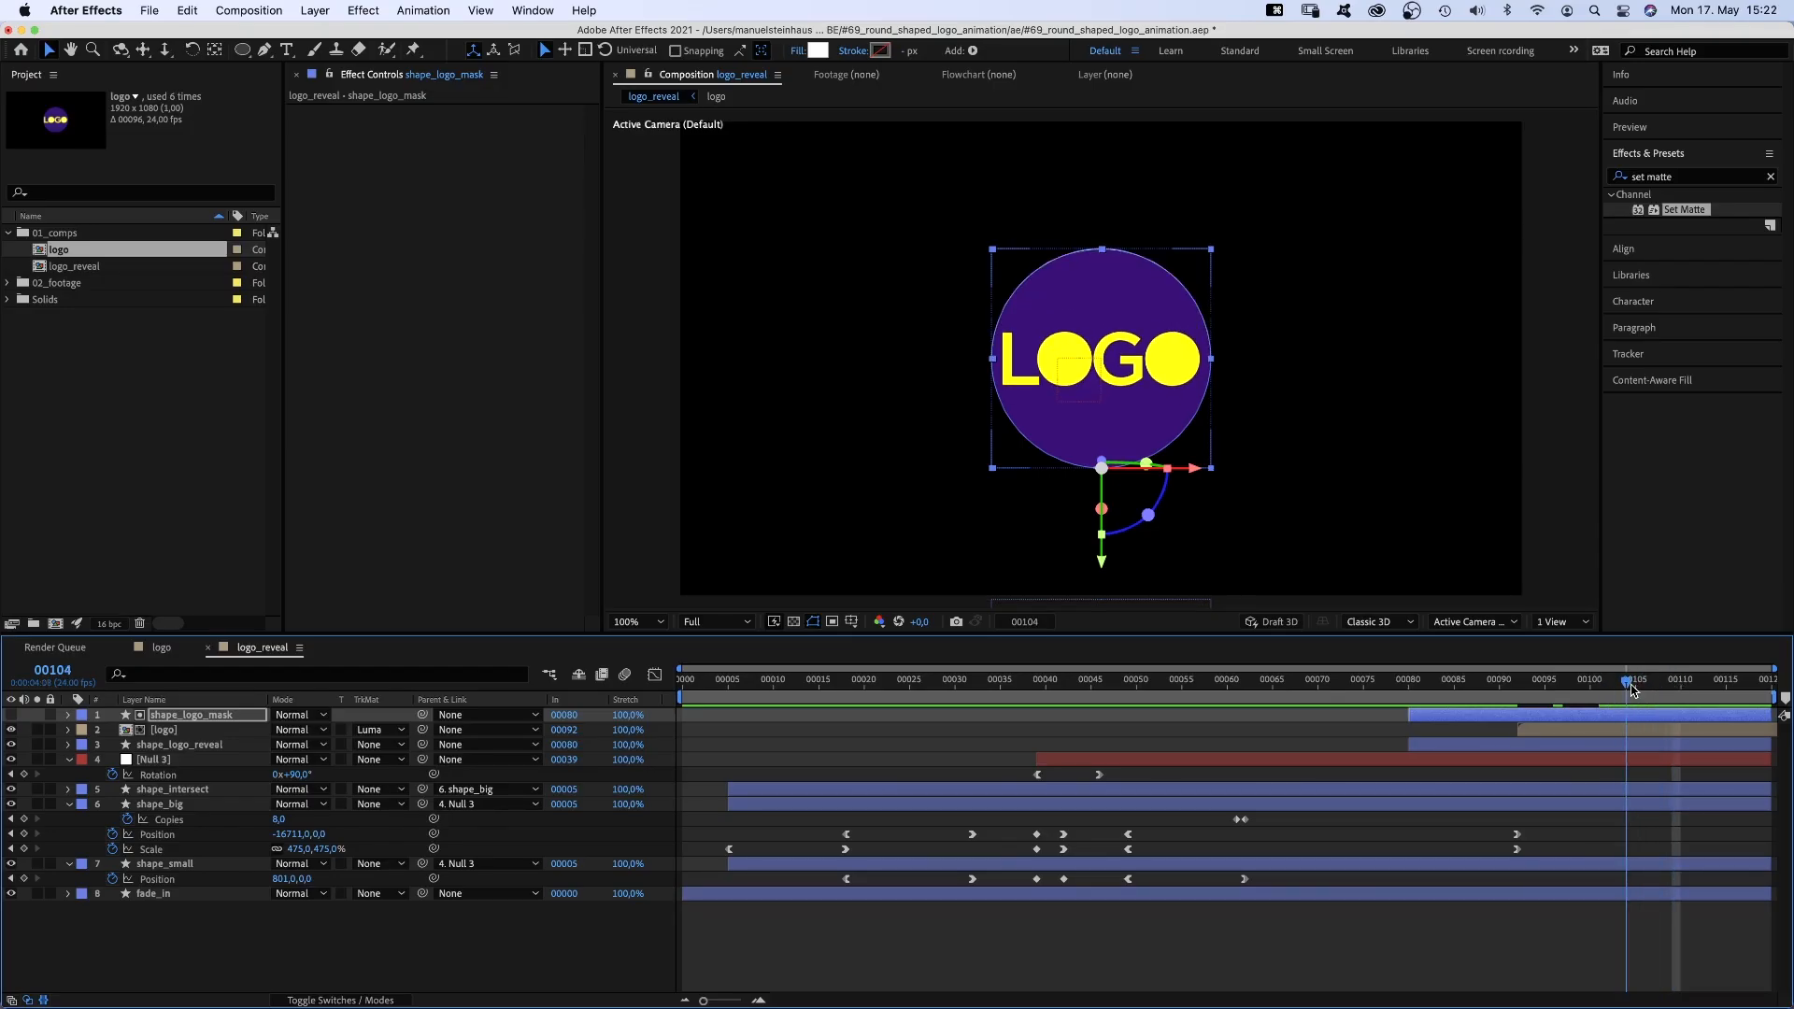
{"action": "left_click", "coordinate": [1649, 745]}
{"action": "left_click_drag", "start_coordinate": [1768, 745], "coordinate": [1634, 744]}
{"action": "left_click", "coordinate": [1098, 772]}
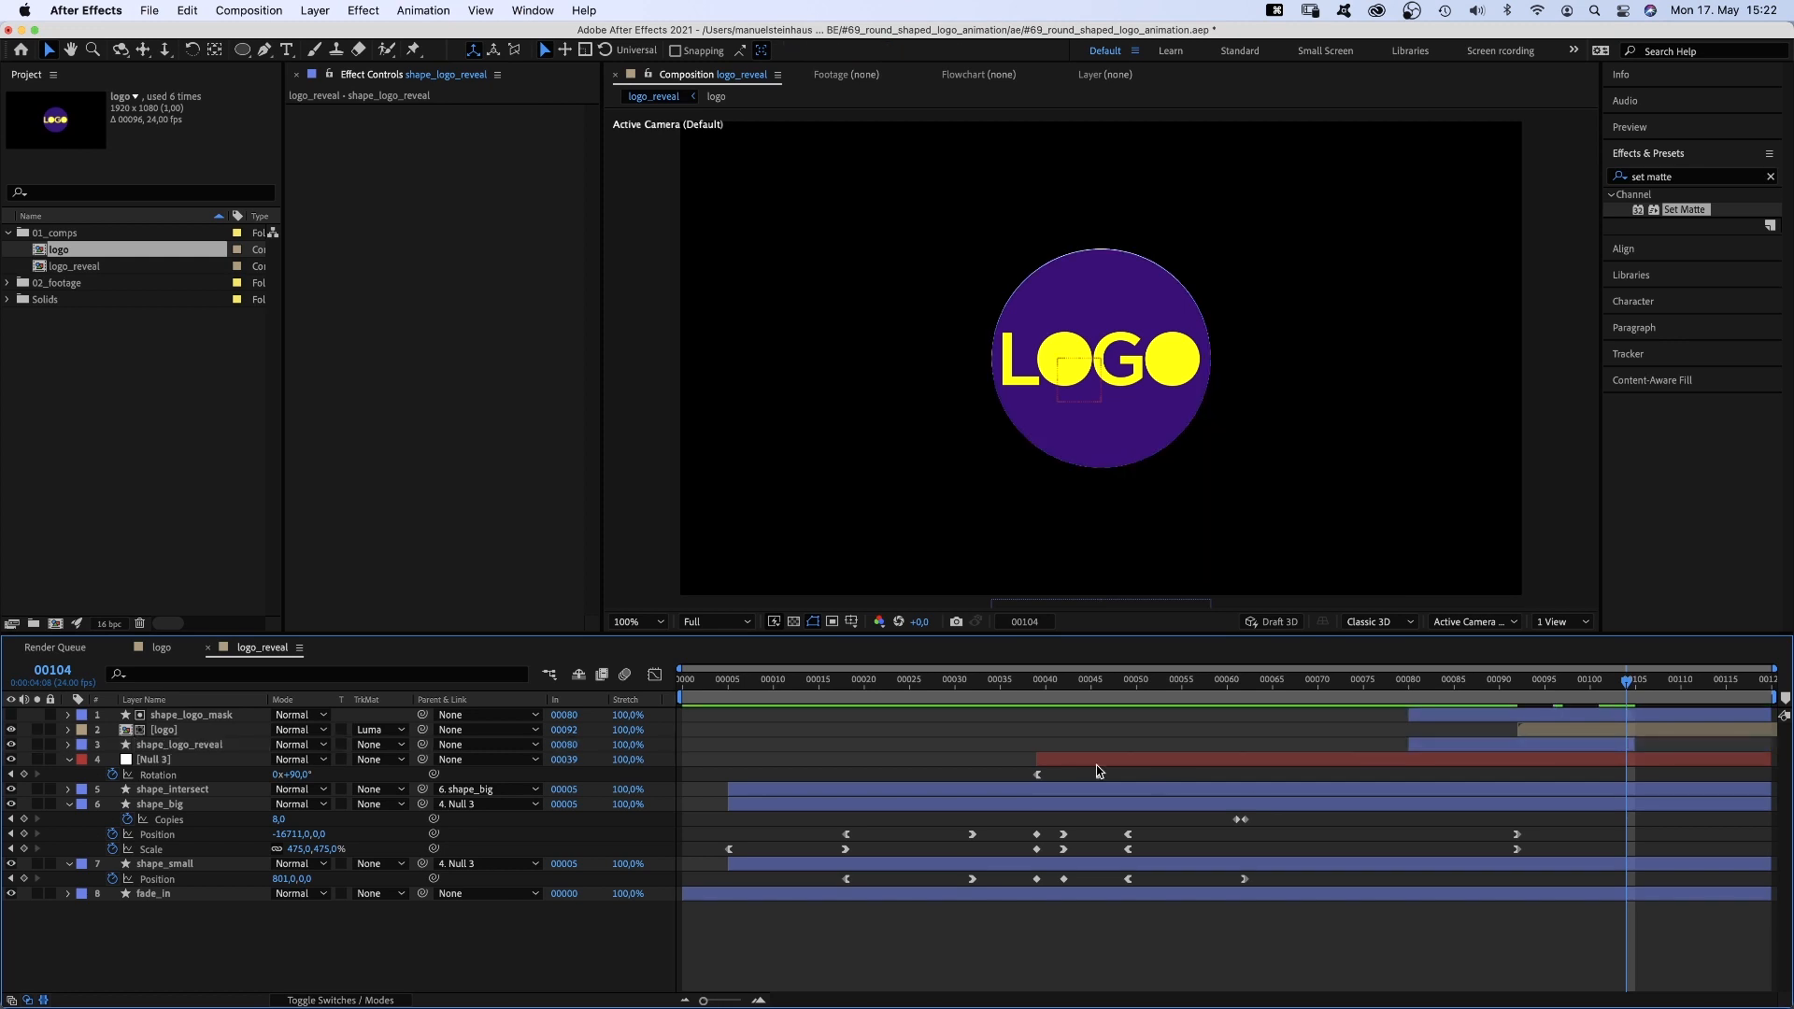
Add a new adjustment layer to logo_reveal and rename it COLORS
{"action": "left_click", "coordinate": [313, 11]}
{"action": "mouse_move", "coordinate": [374, 37]}
{"action": "left_click", "coordinate": [607, 151]}
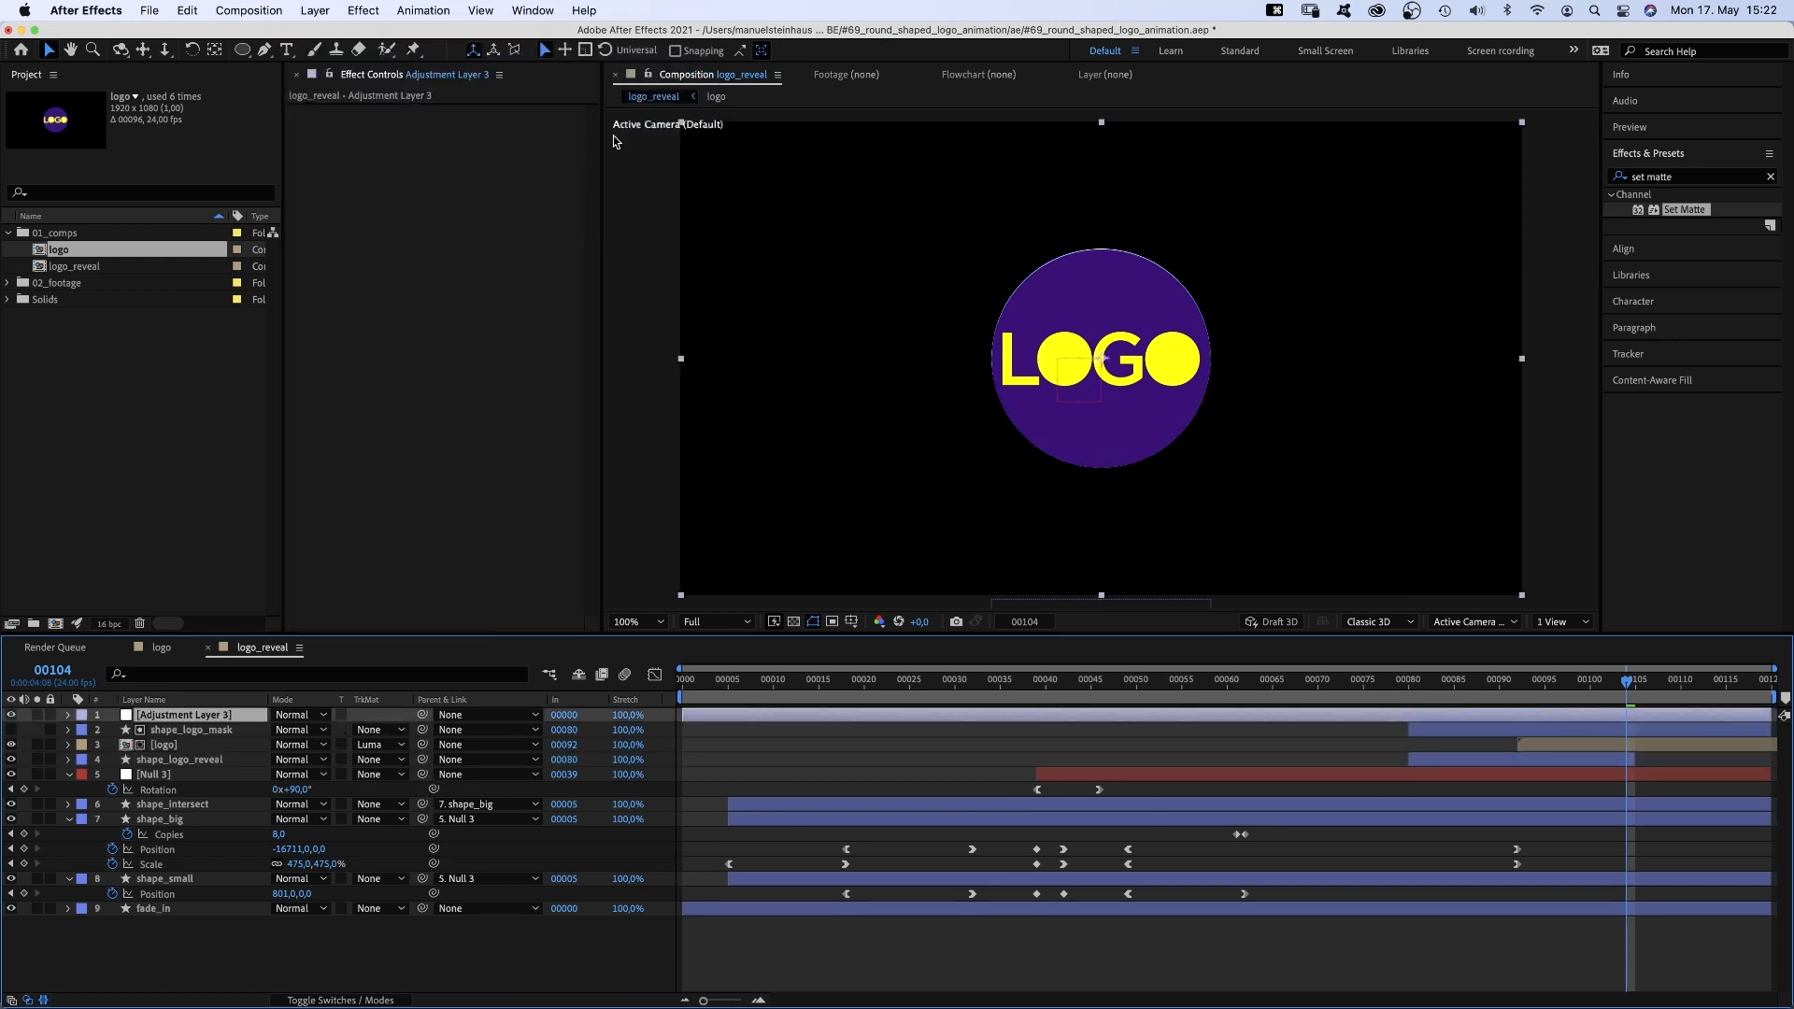
{"action": "key", "text": "Return"}
{"action": "type", "text": "COLORS"}
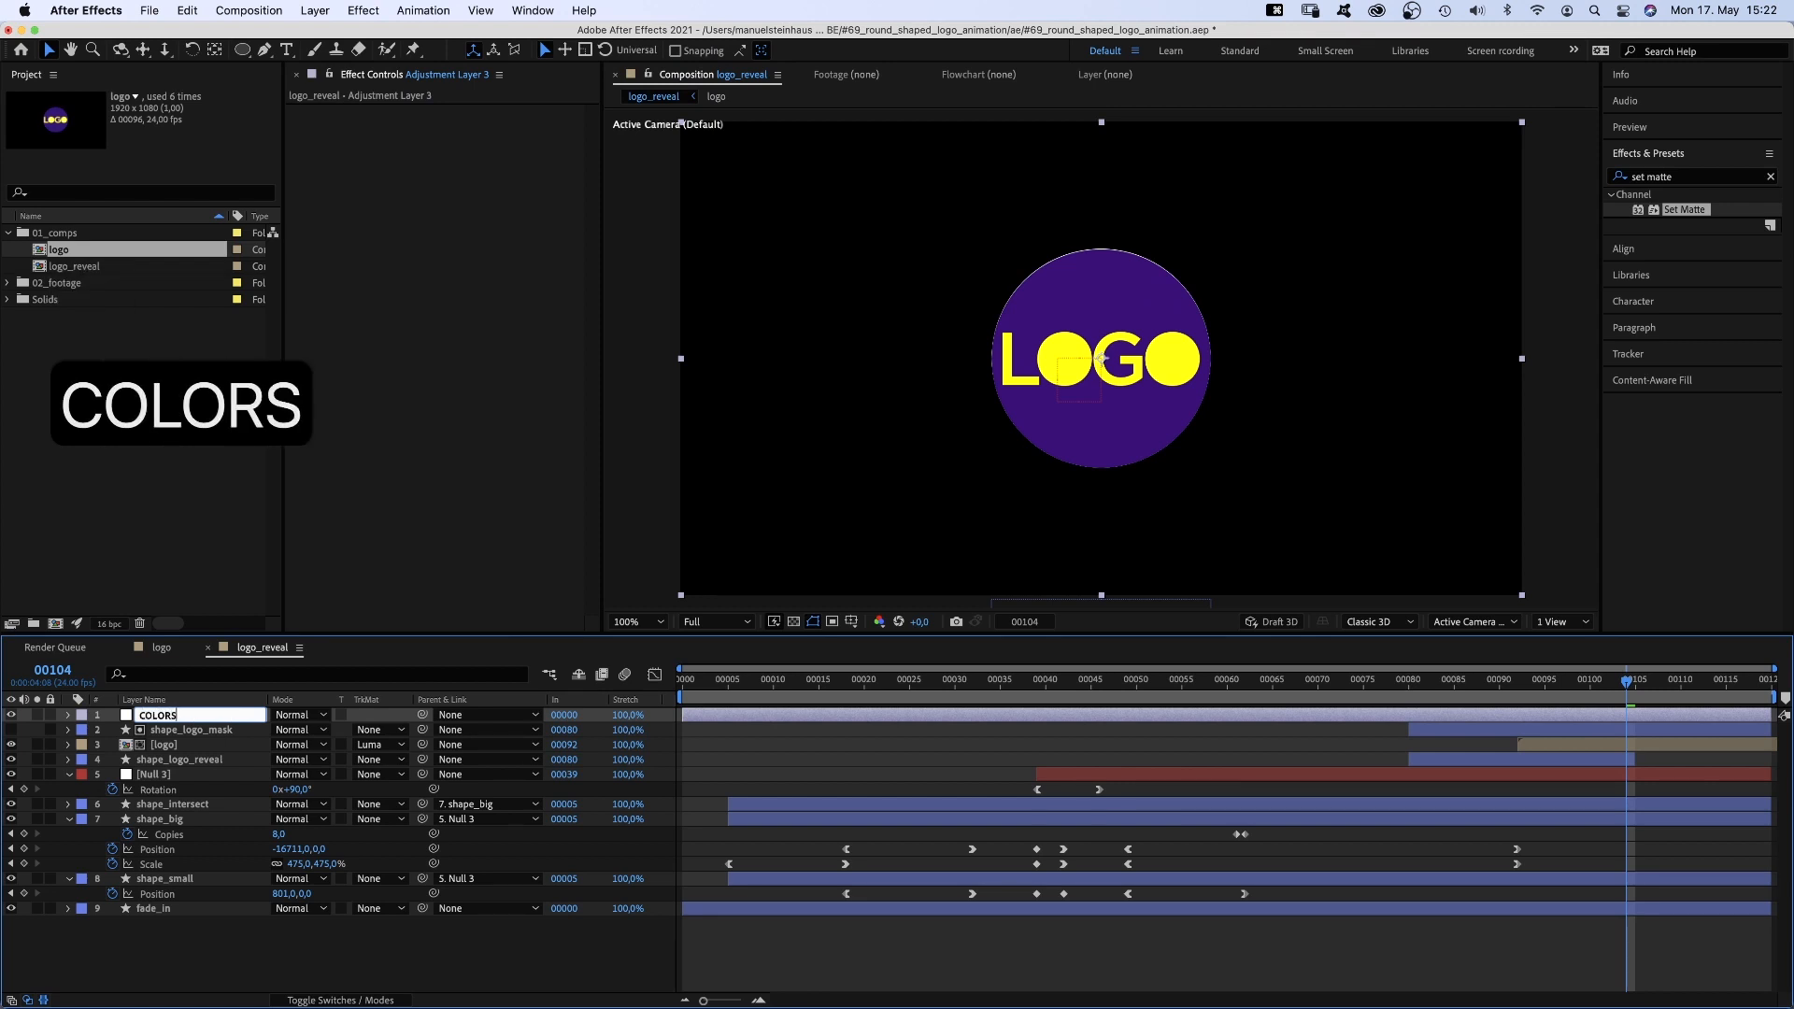
{"action": "key", "text": "Return"}
Rename the Null 3 layer as ROTATION
{"action": "left_click", "coordinate": [154, 775]}
{"action": "key", "text": "Return"}
{"action": "type", "text": "R"}
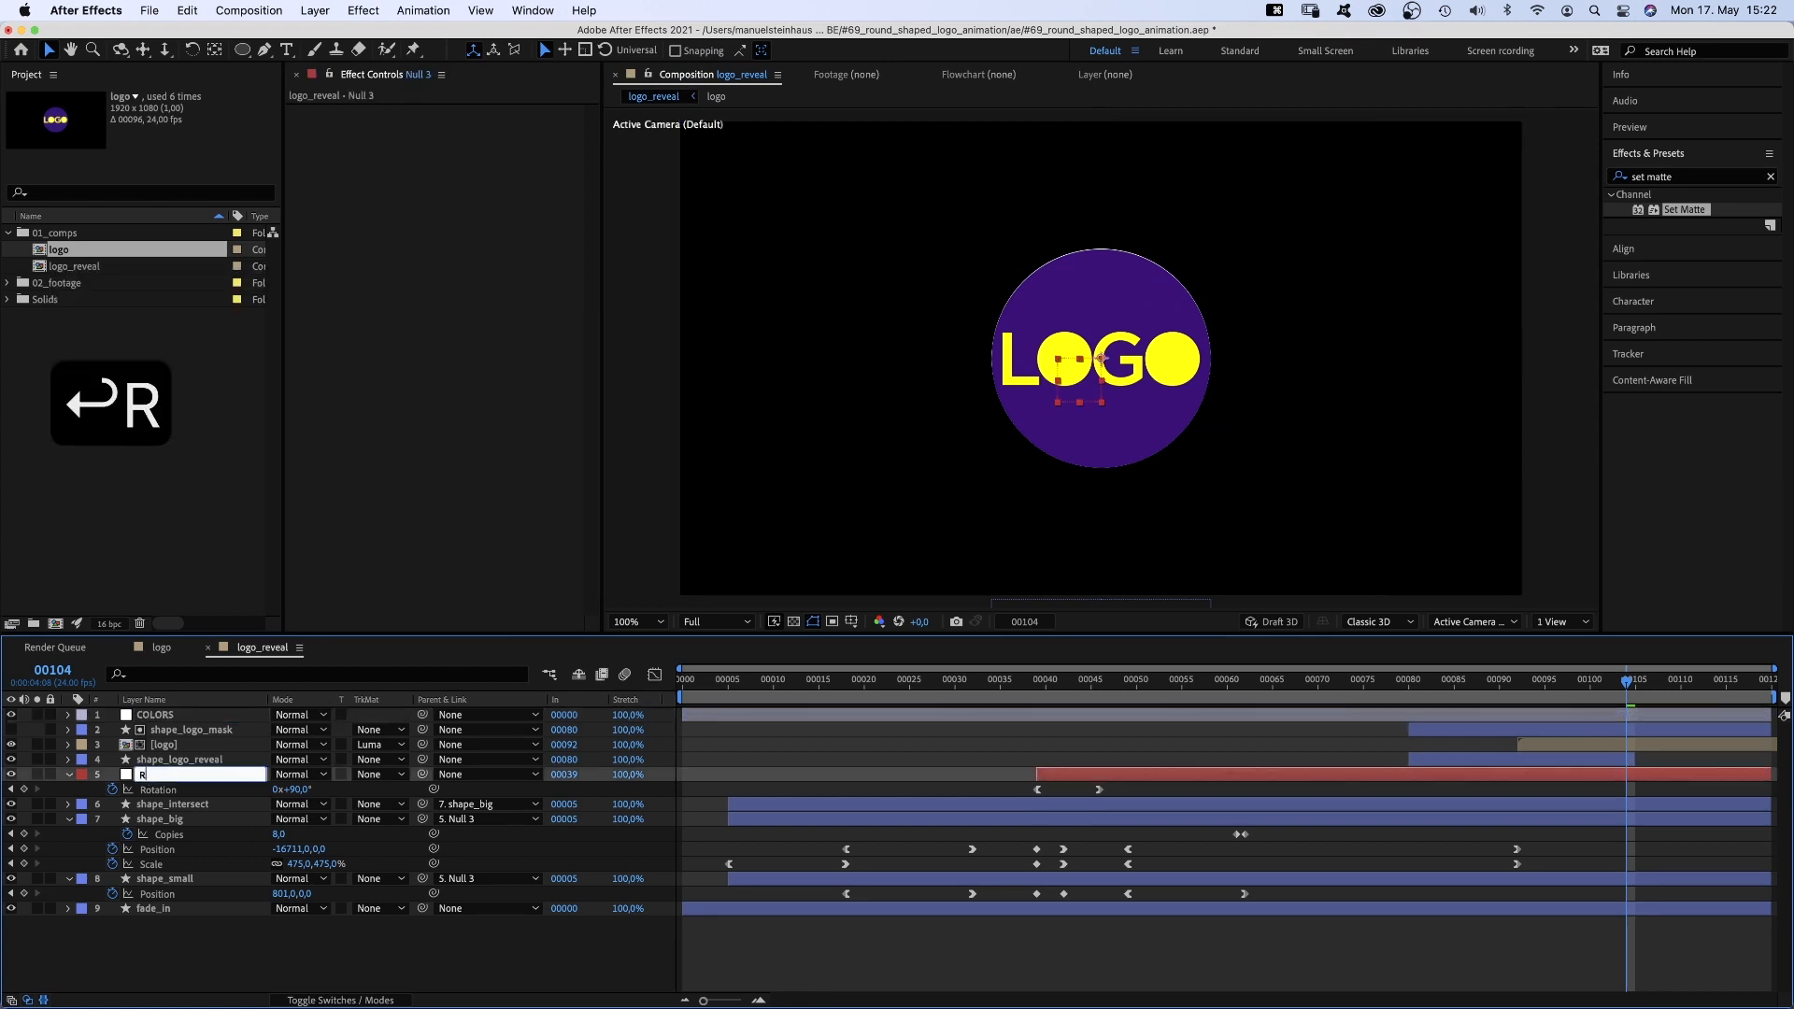
{"action": "type", "text": "OTATION"}
{"action": "key", "text": "Return"}
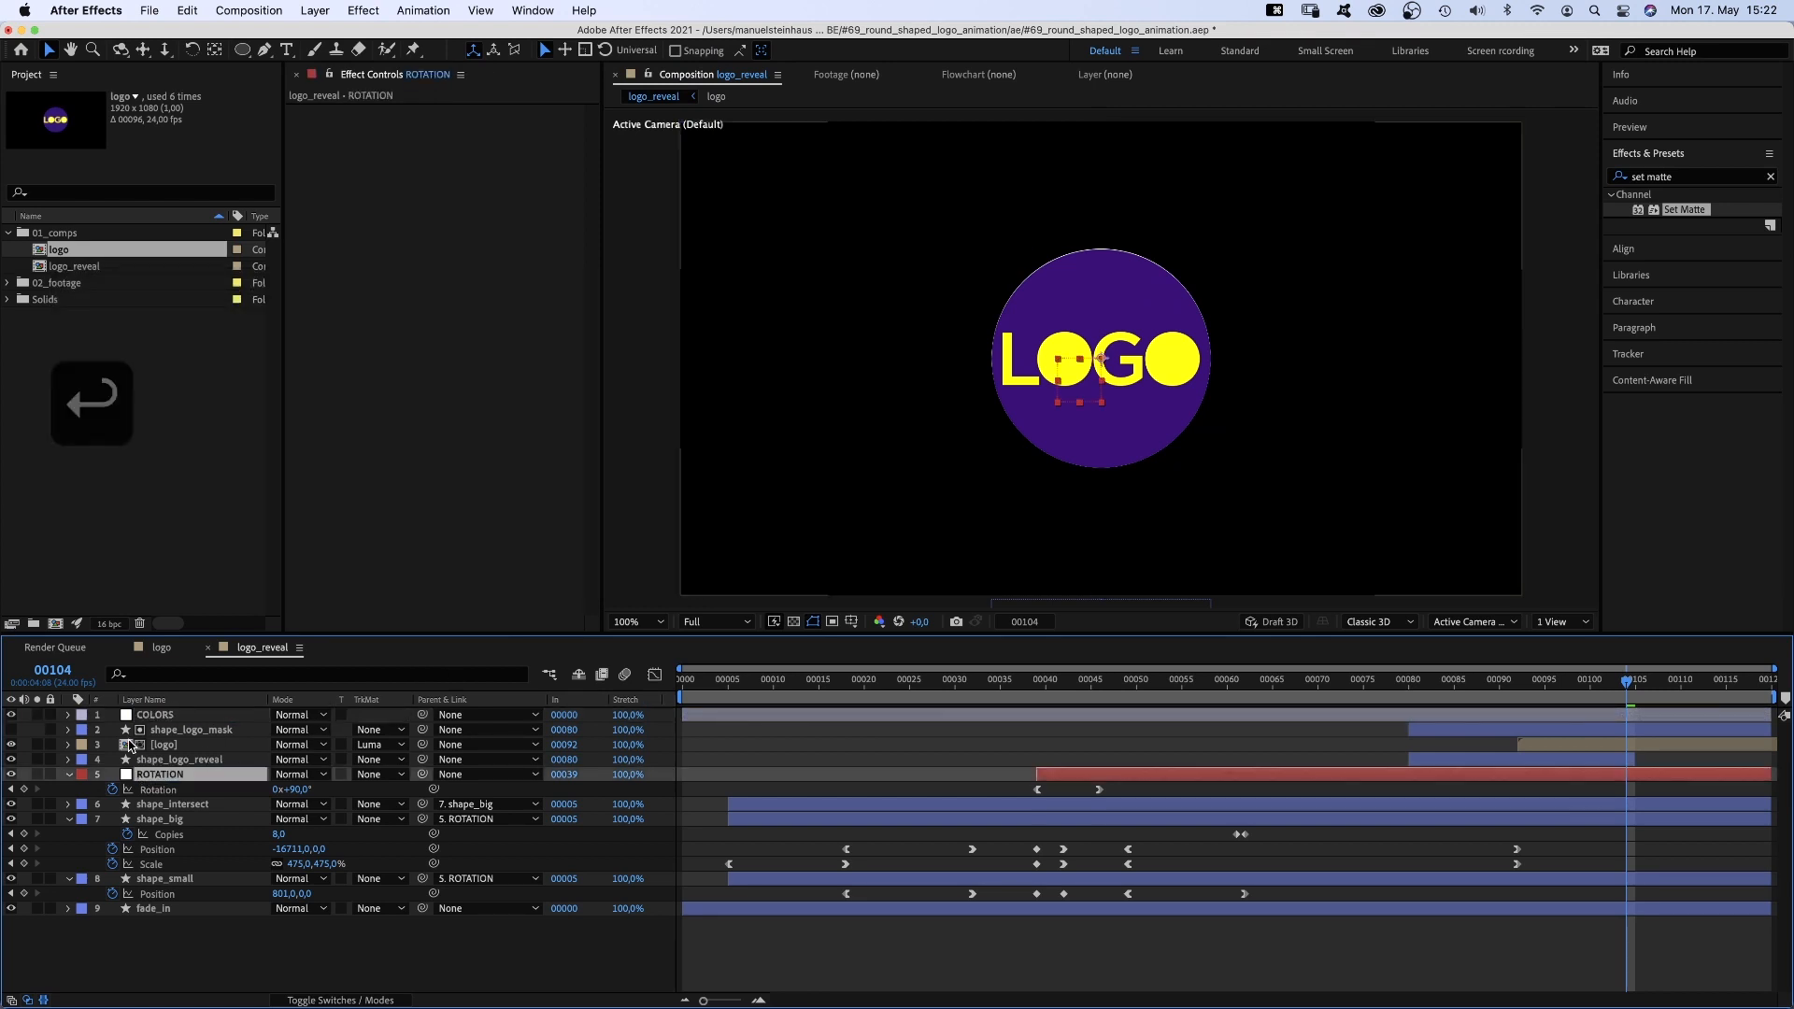
Add two Color Control effects to COLORS, sampling the logo's yellow for the first and its purple circle for the second
{"action": "left_click", "coordinate": [150, 716]}
{"action": "left_click", "coordinate": [350, 10]}
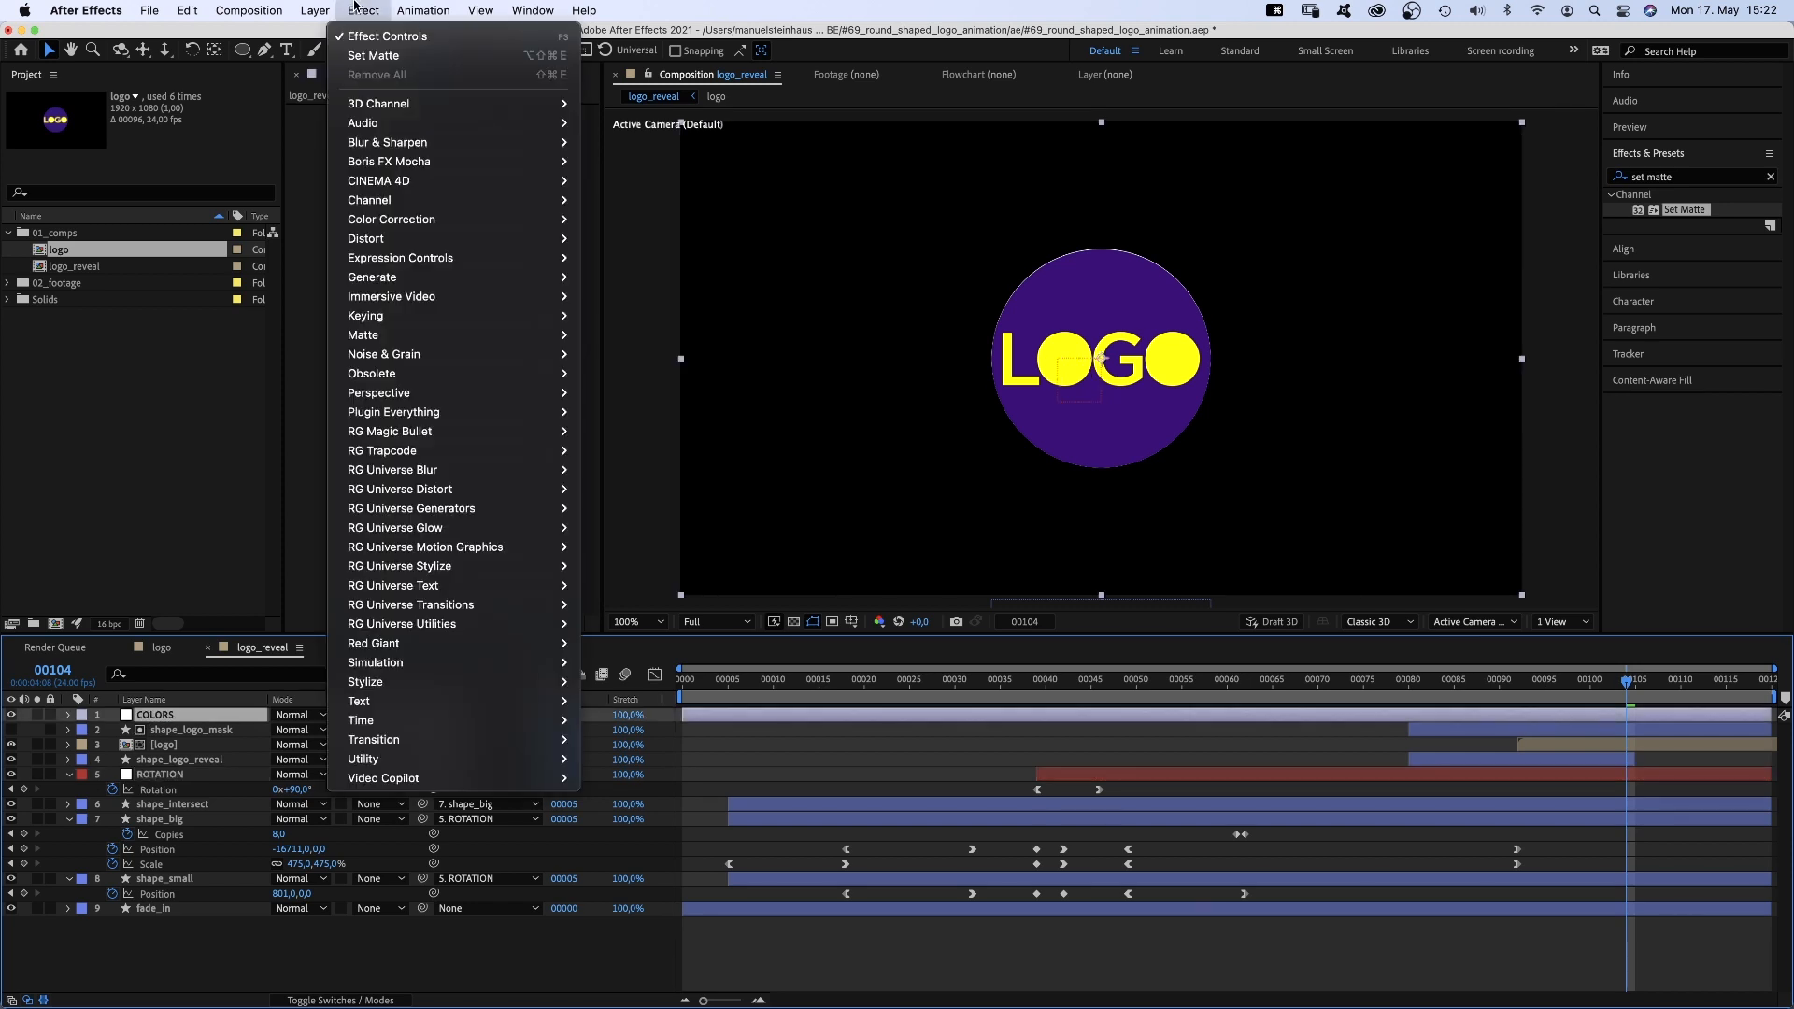
{"action": "mouse_move", "coordinate": [386, 257]}
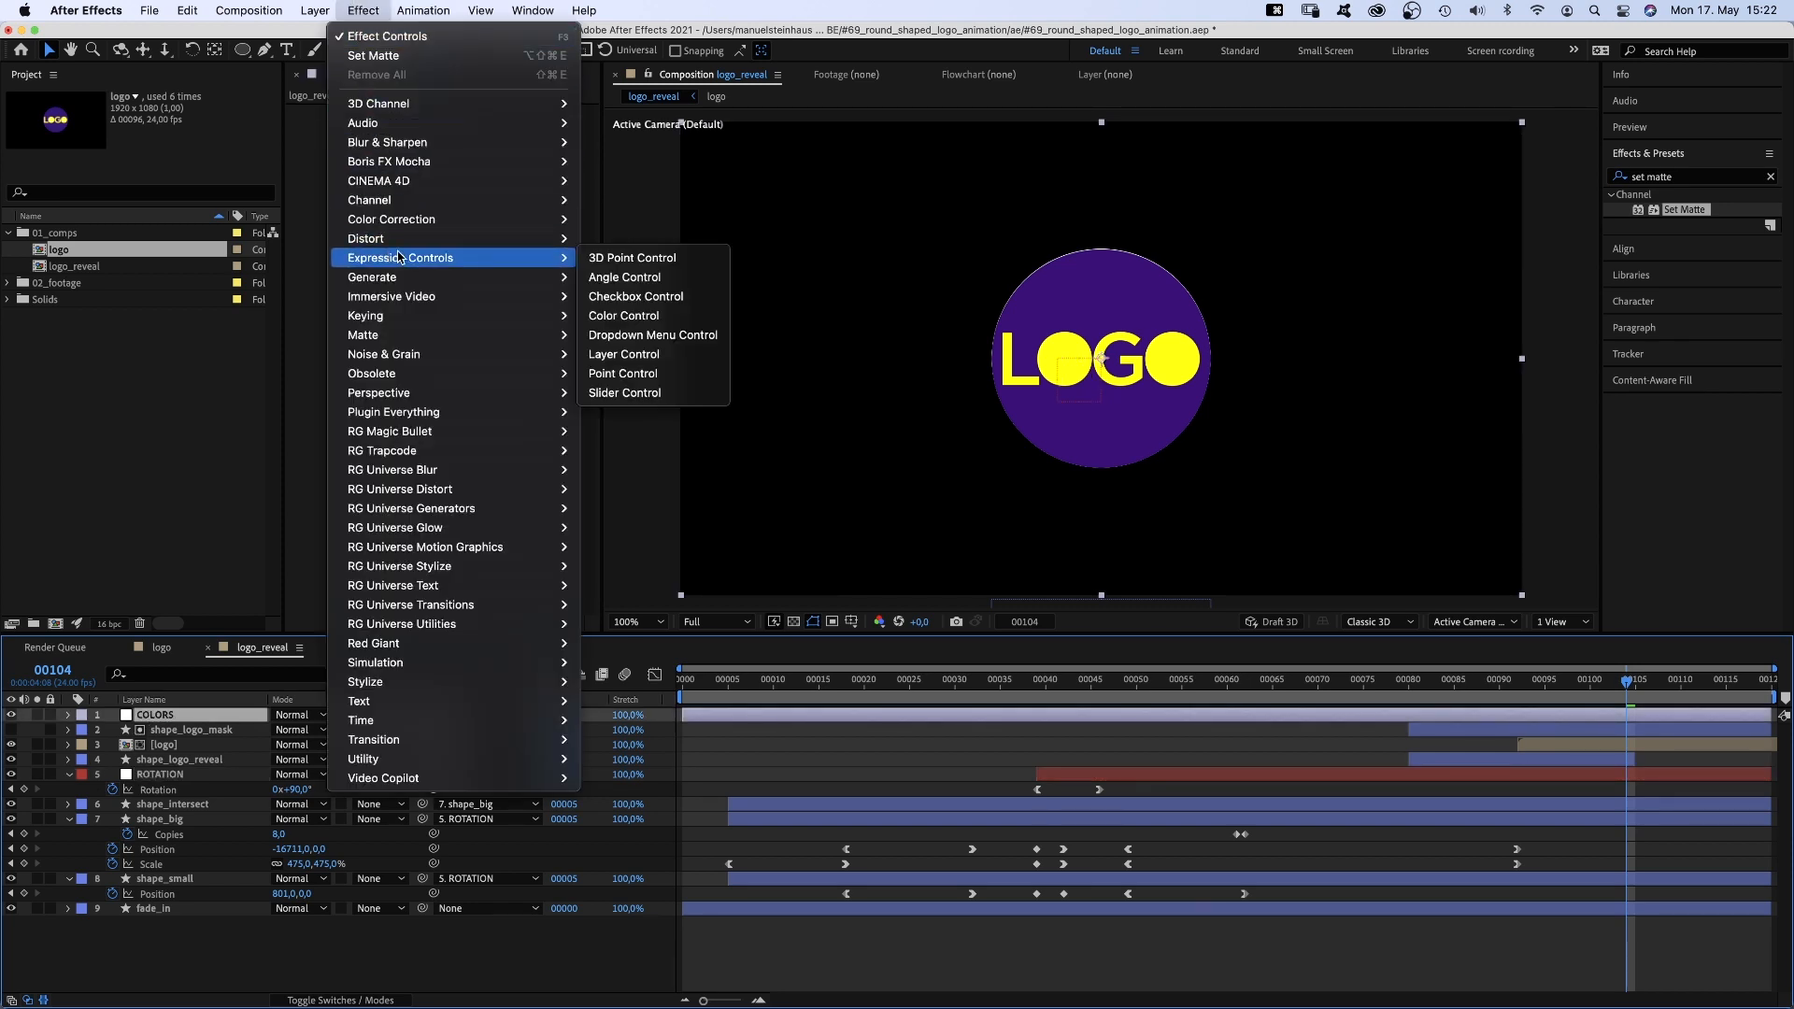
{"action": "left_click", "coordinate": [669, 308]}
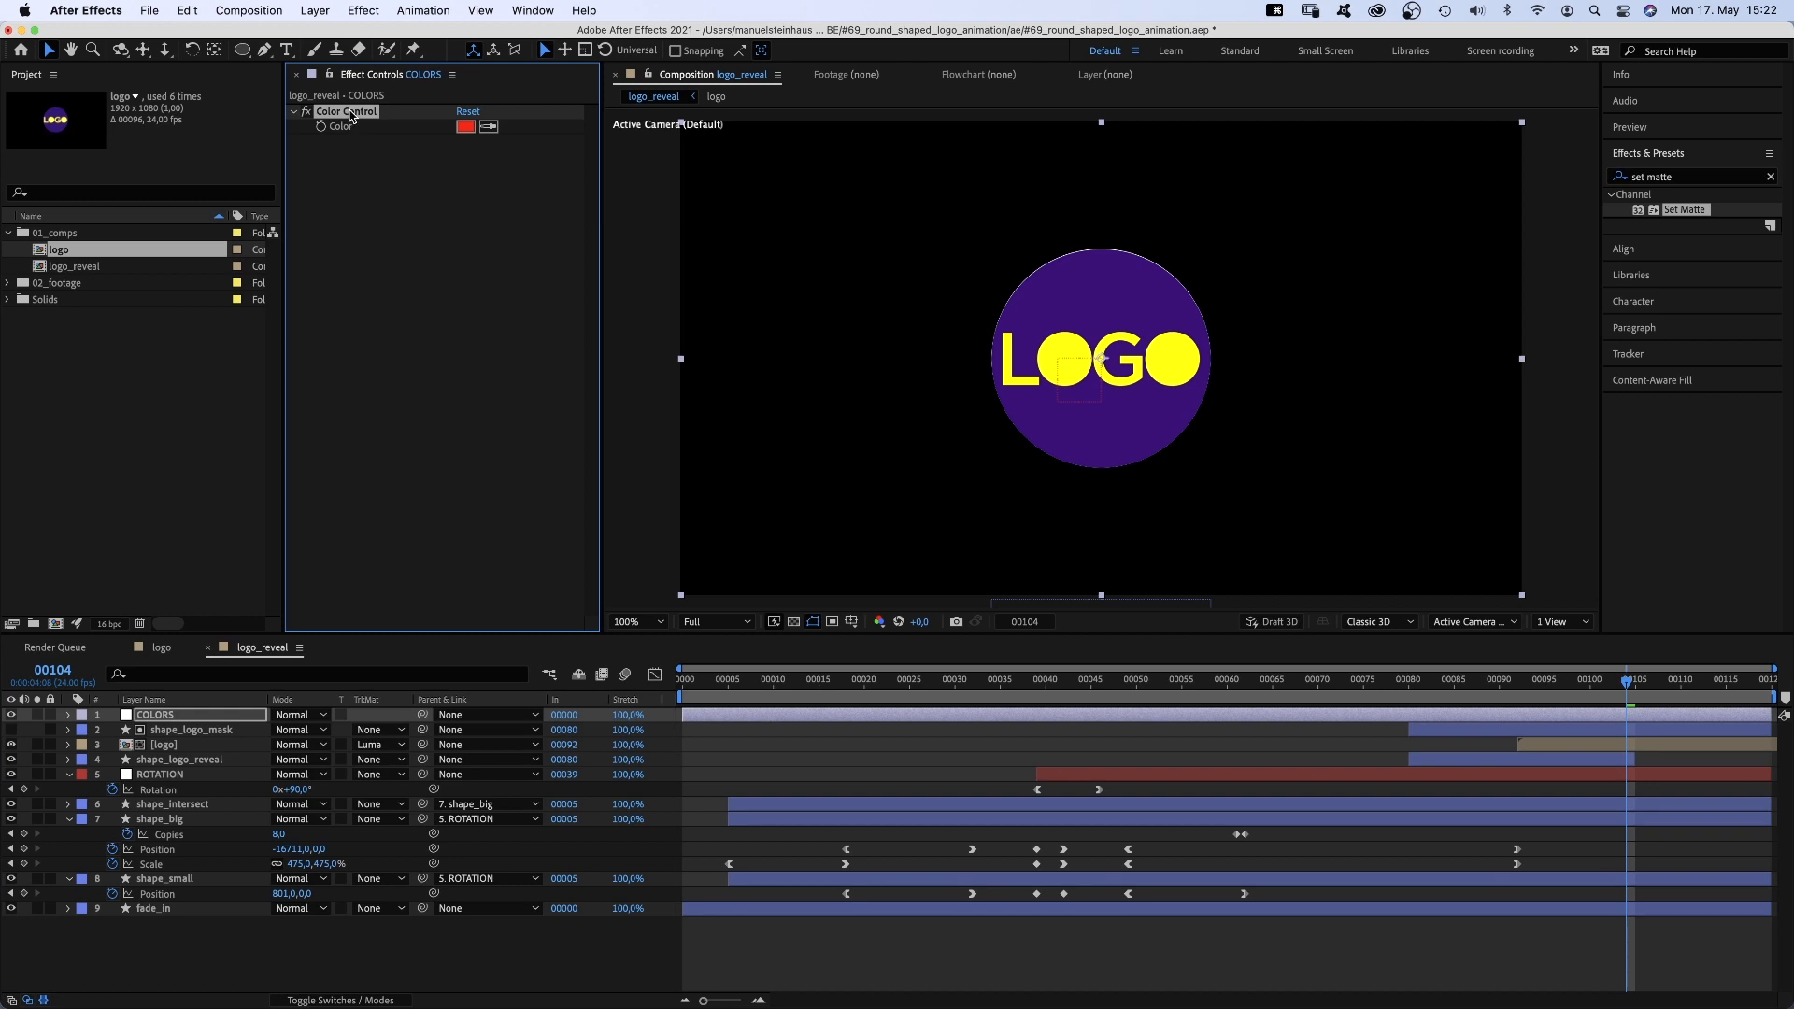
{"action": "key", "text": "super+d"}
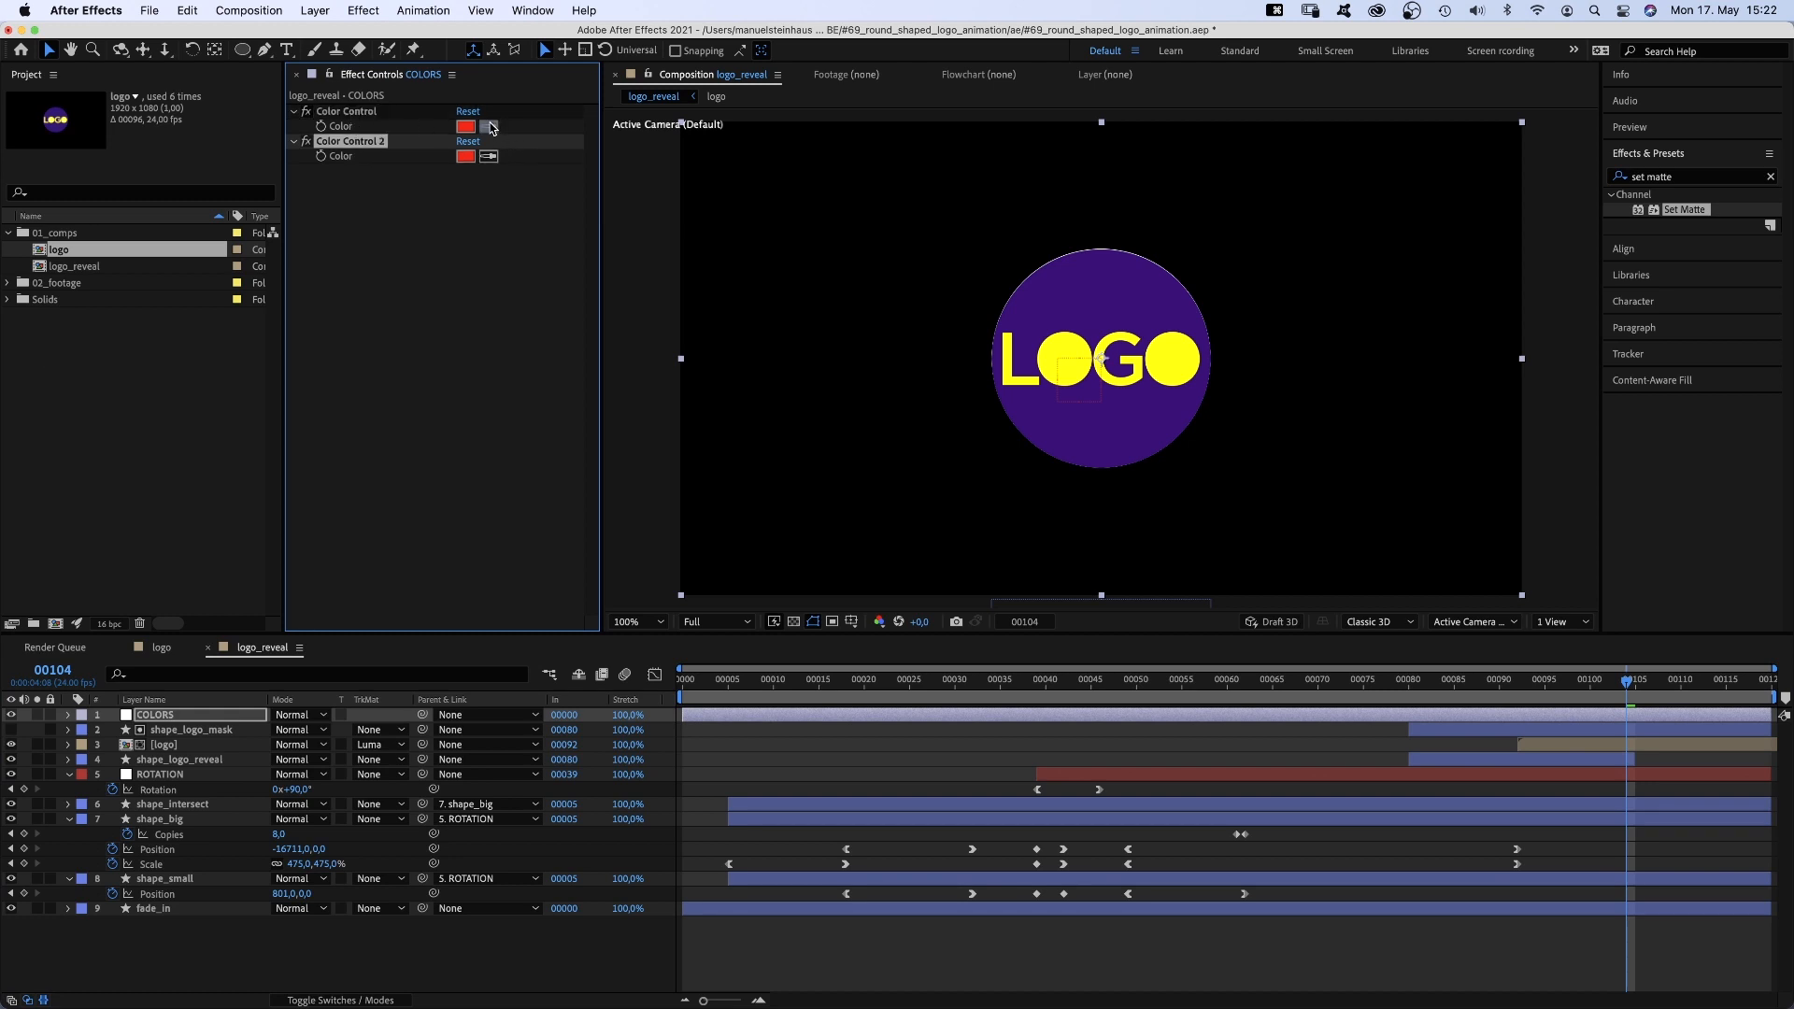
{"action": "left_click", "coordinate": [1184, 359]}
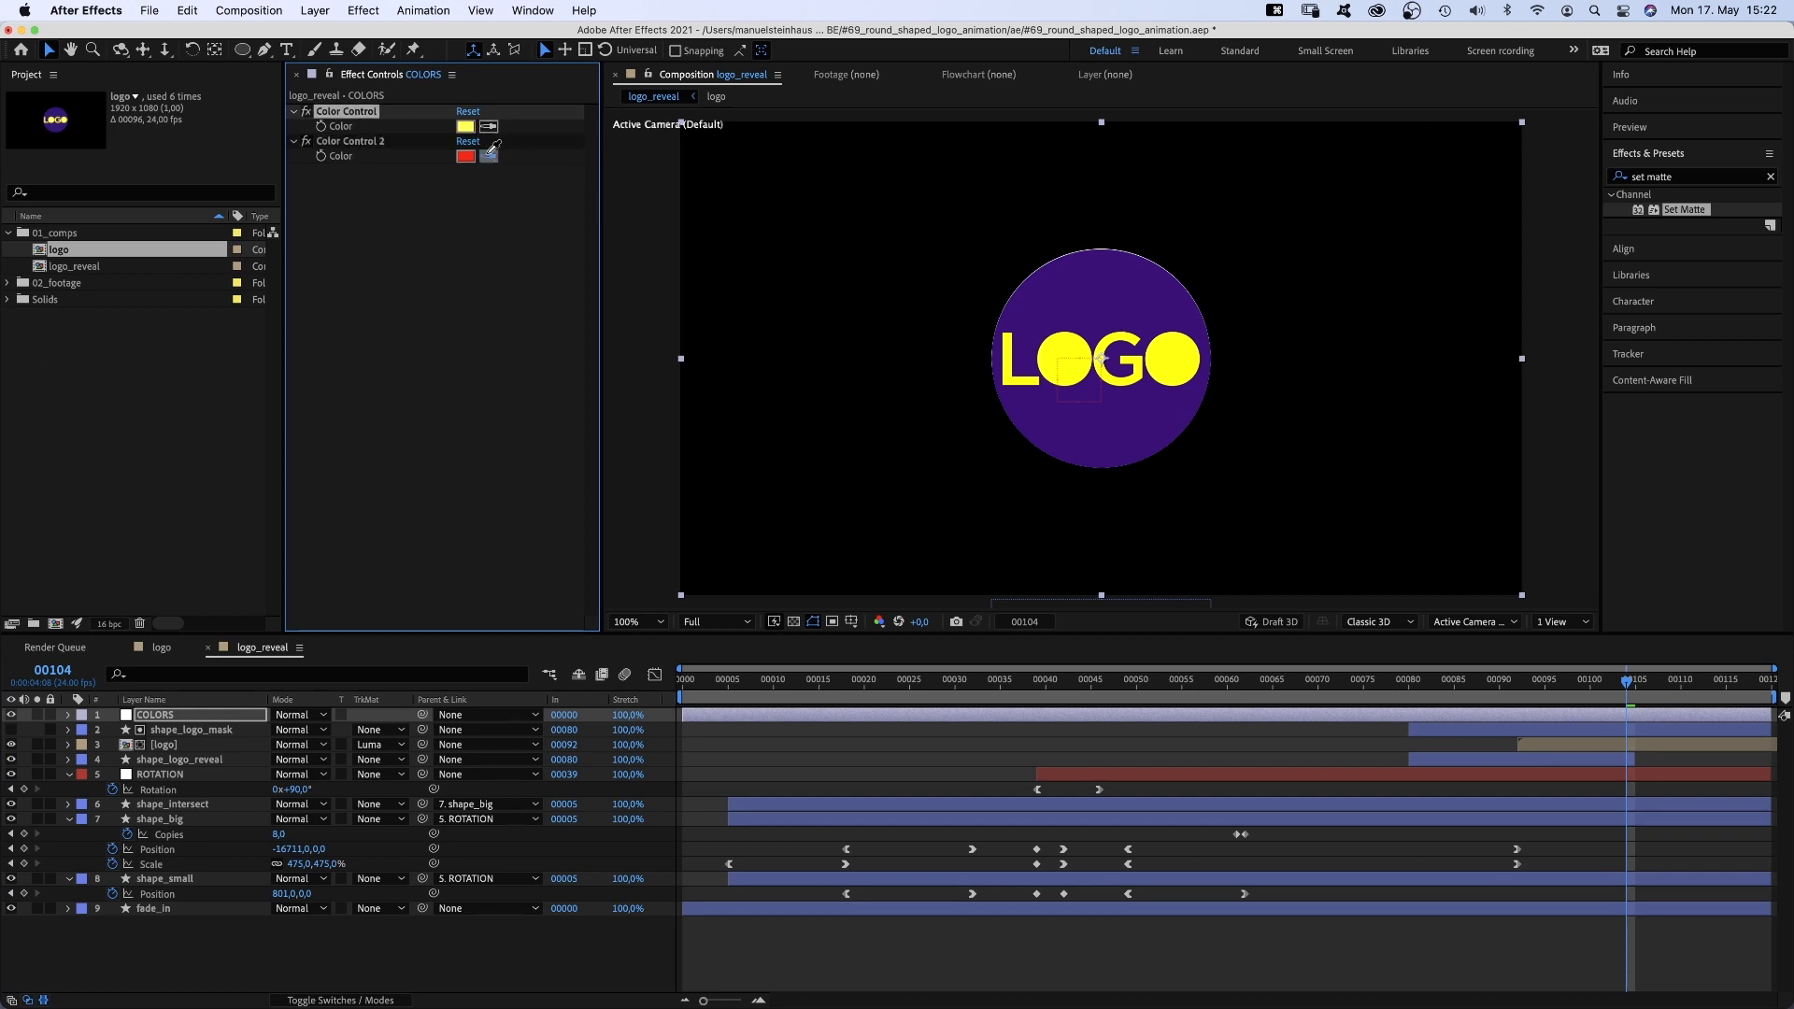
{"action": "left_click", "coordinate": [1106, 293]}
Link the fill colour of fade_in's ellipse to the purple Color Control 2 on COLORS, and collapse the layer
{"action": "left_click", "coordinate": [171, 880]}
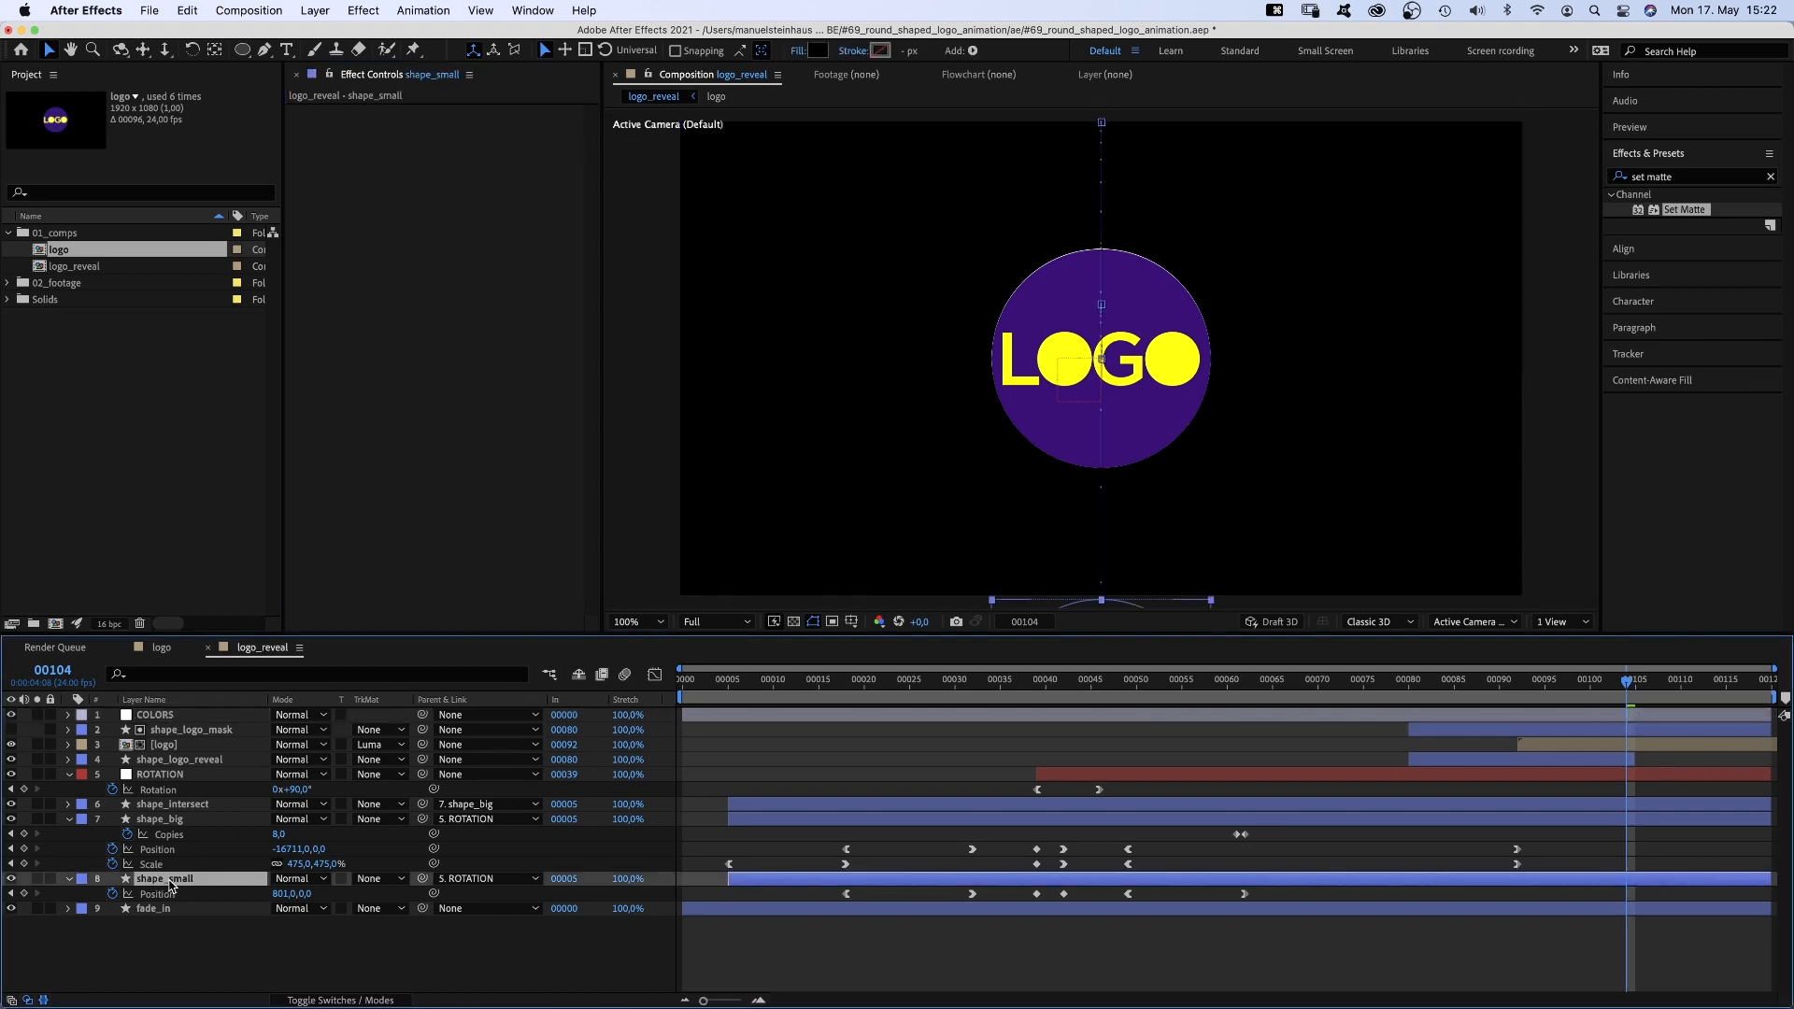
{"action": "left_click", "coordinate": [68, 912]}
{"action": "scroll", "coordinate": [70, 917], "scroll_direction": "down", "scroll_amount": 2}
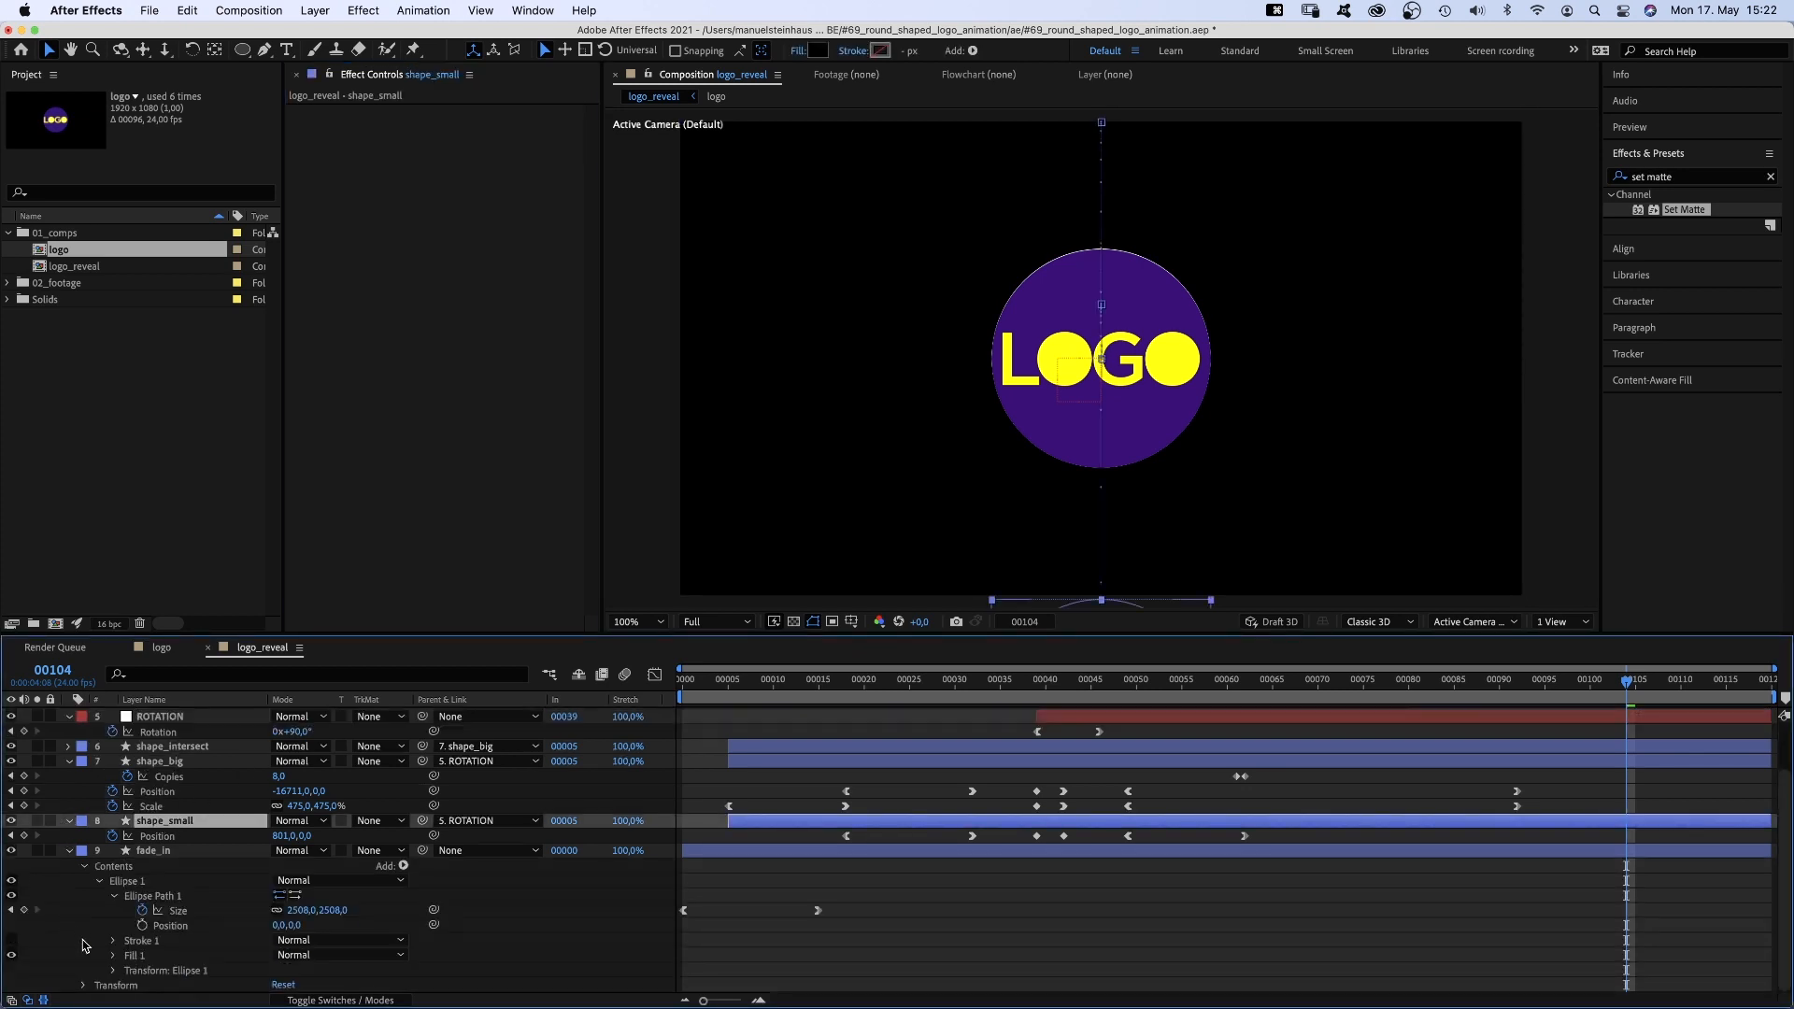
{"action": "scroll", "coordinate": [116, 962], "scroll_direction": "down", "scroll_amount": 2}
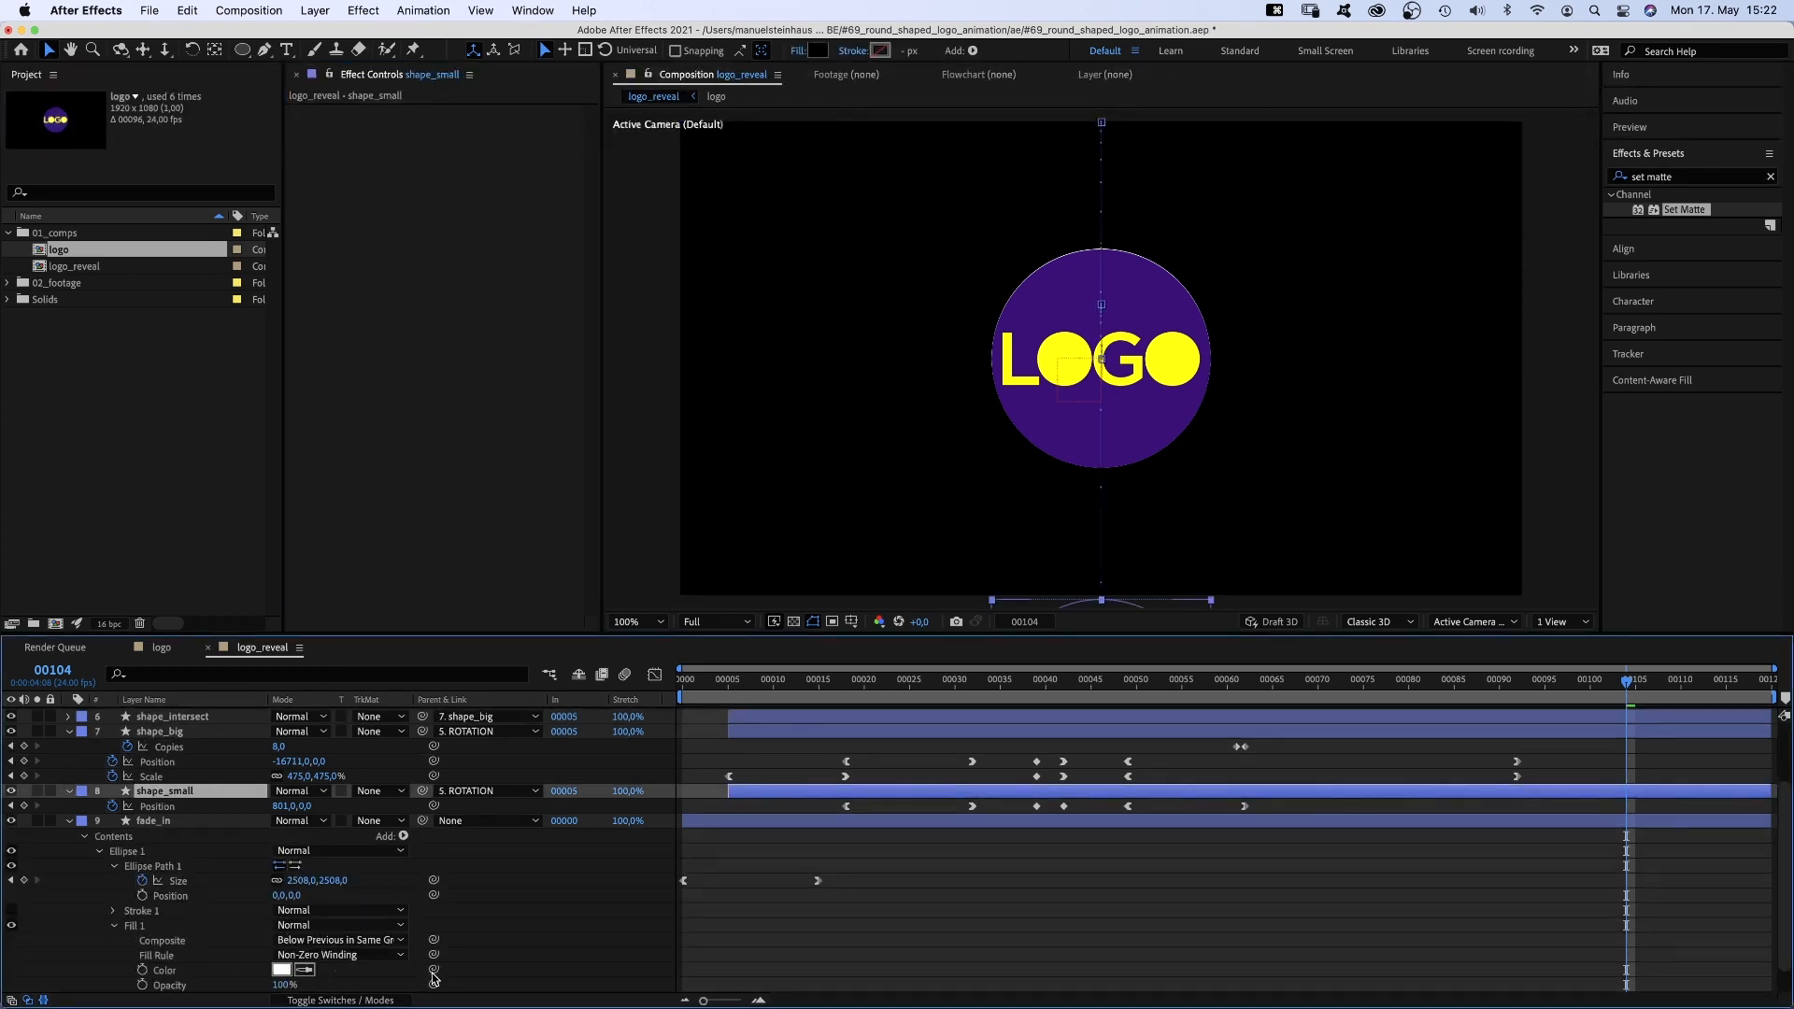
{"action": "left_click_drag", "start_coordinate": [434, 976], "coordinate": [427, 938]}
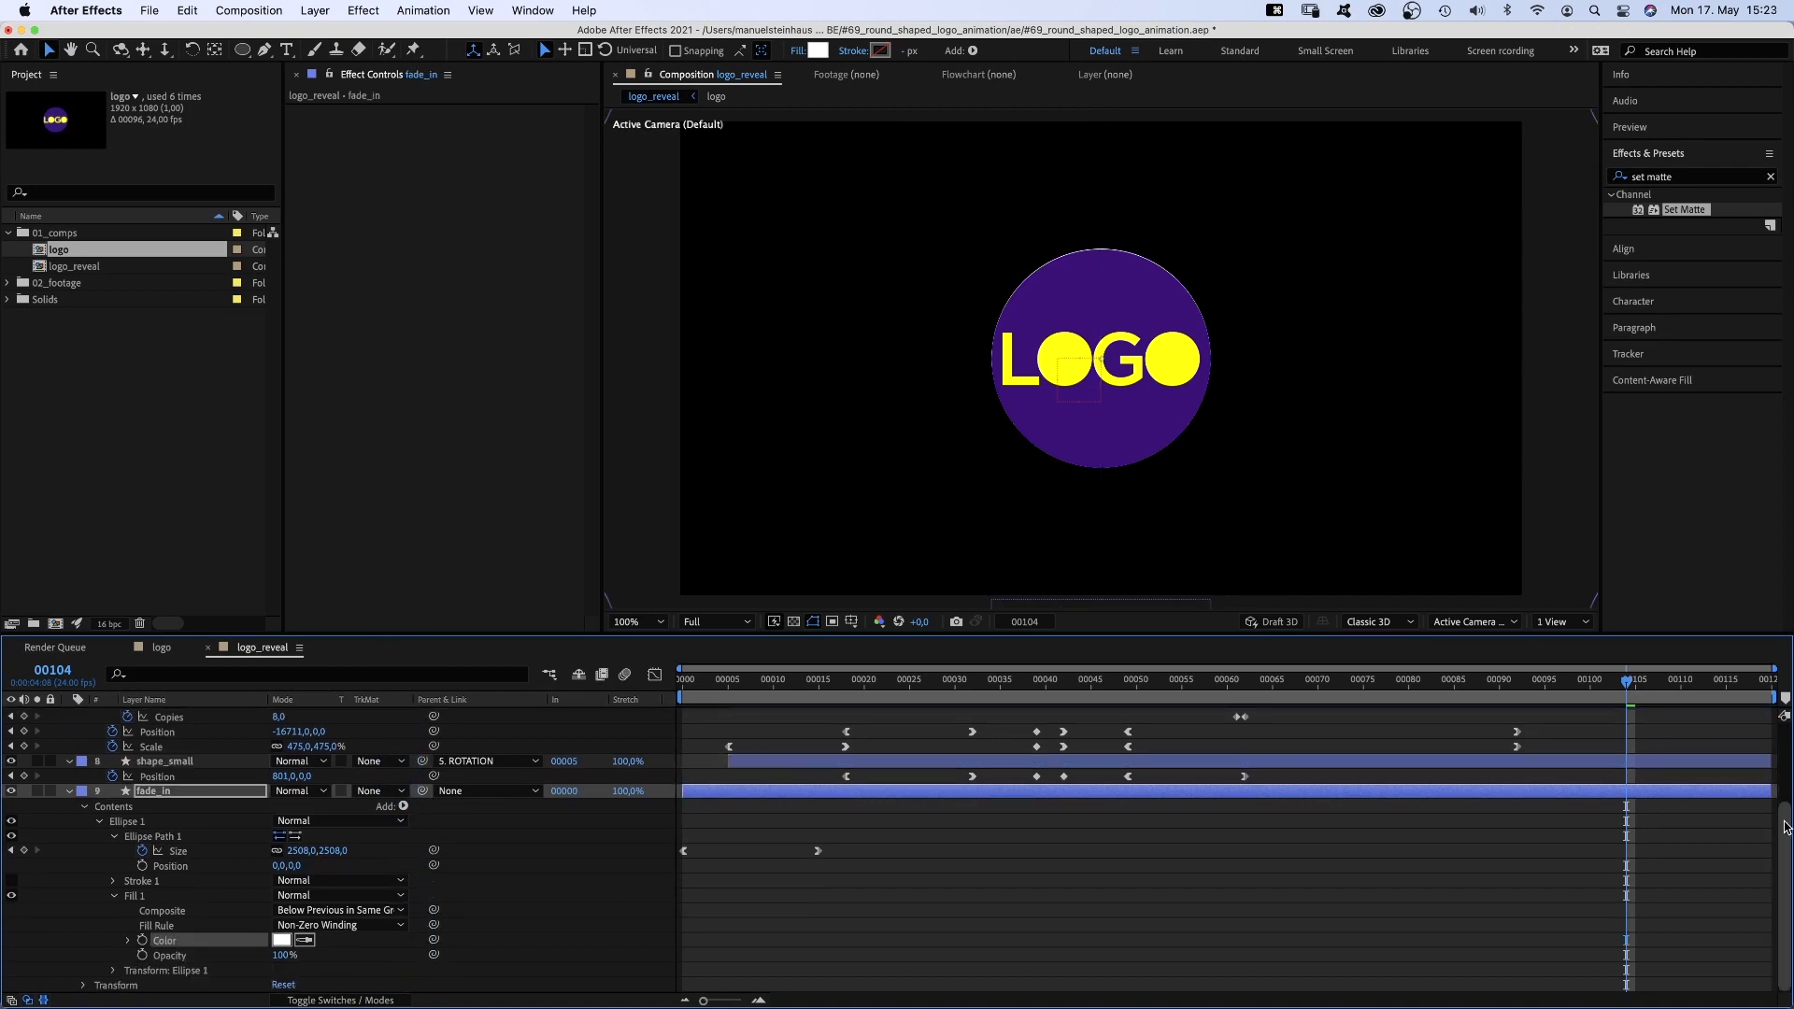
{"action": "left_click", "coordinate": [114, 837]}
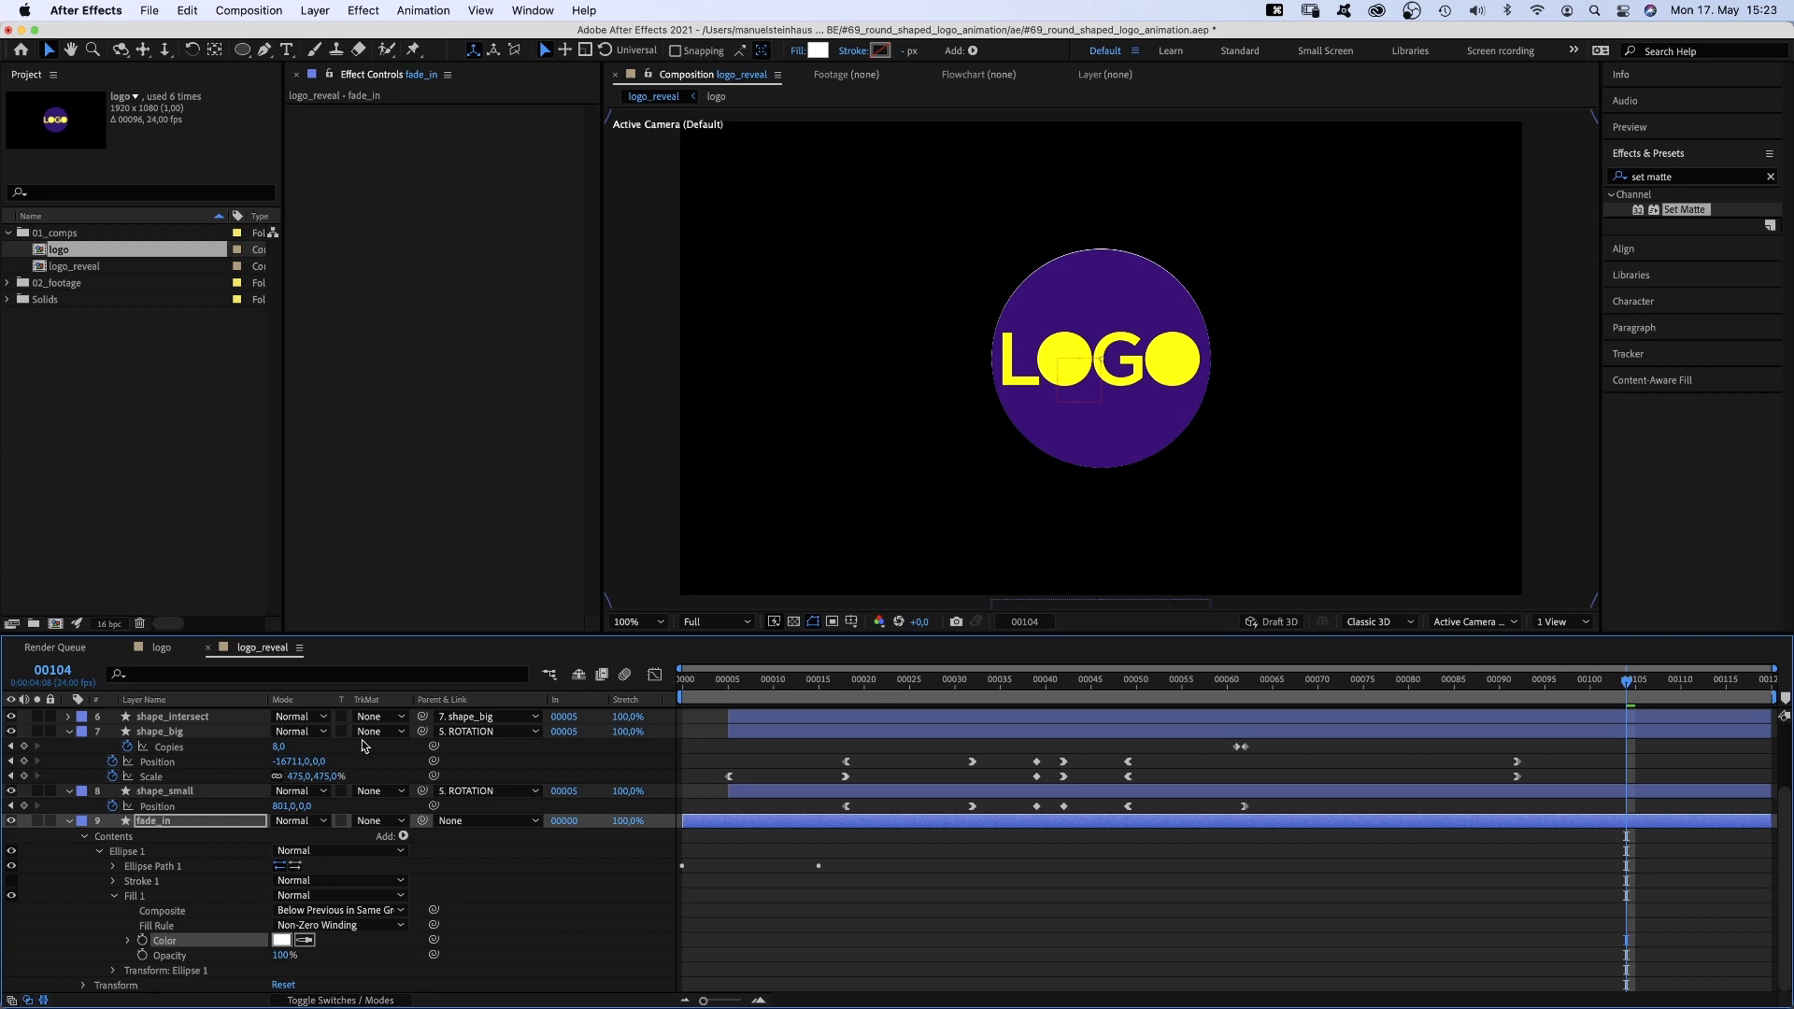
{"action": "left_click_drag", "start_coordinate": [1786, 819], "coordinate": [1786, 748]}
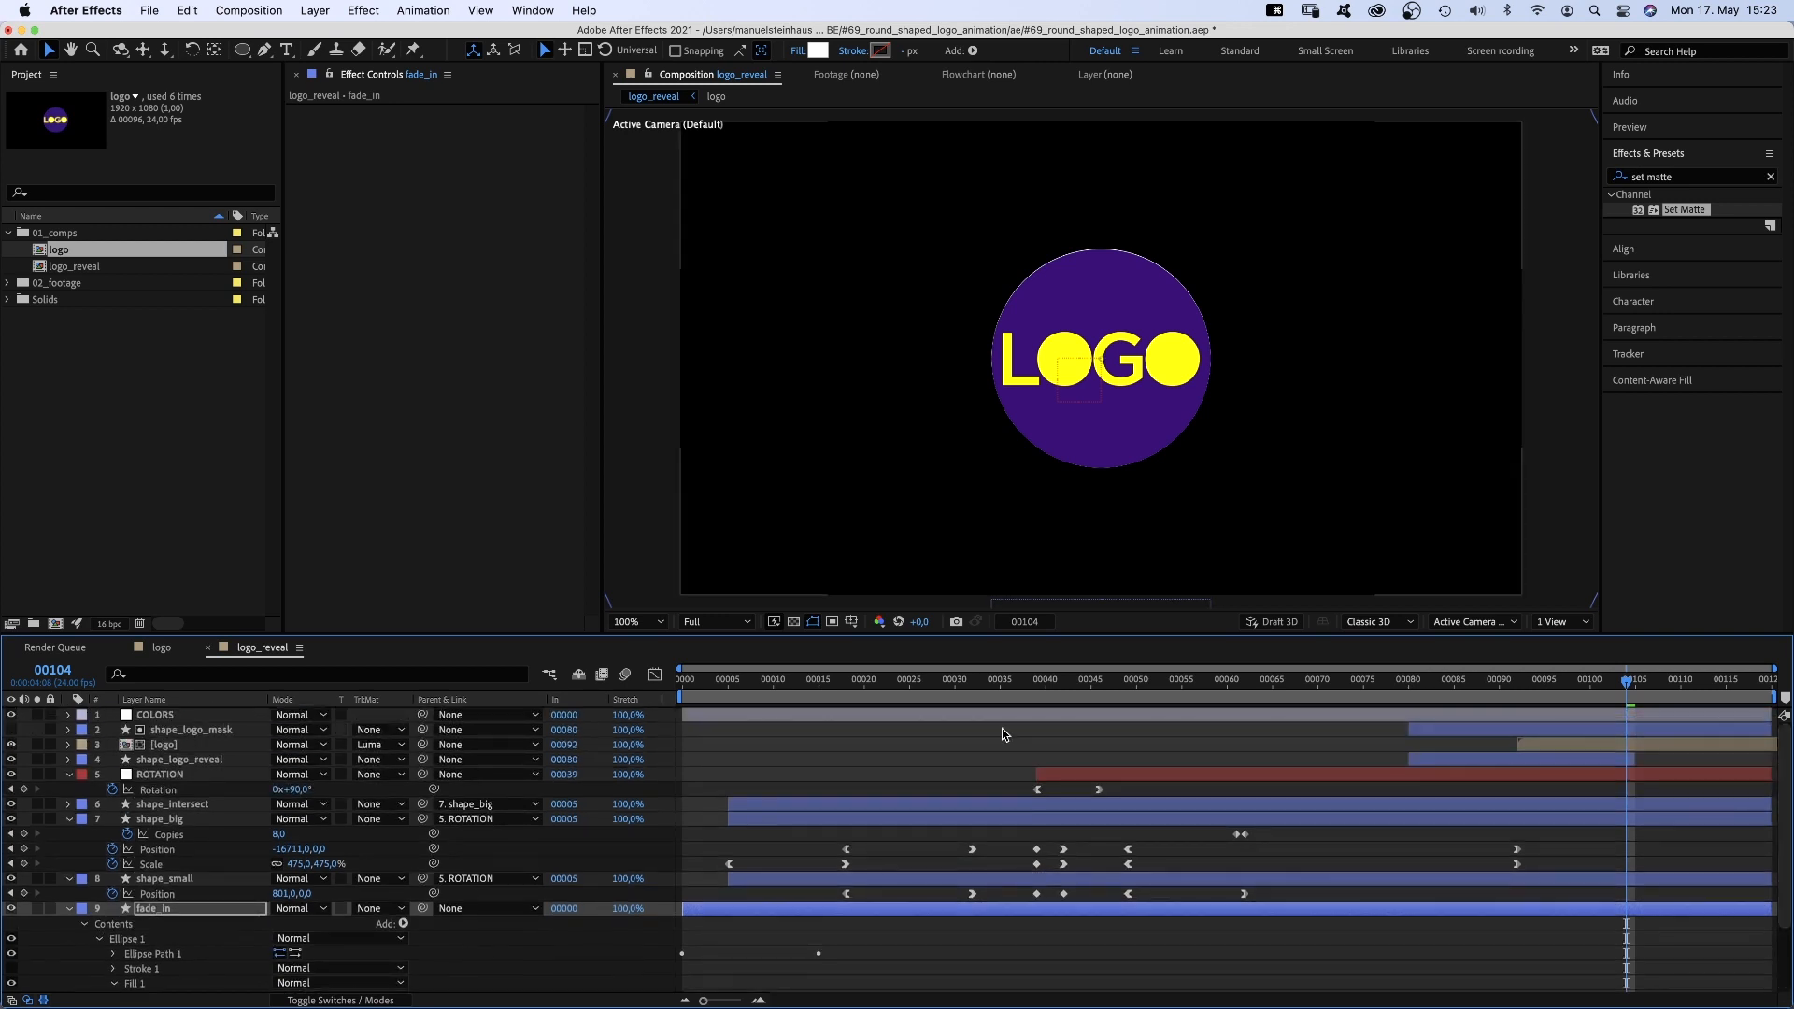
{"action": "left_click", "coordinate": [153, 716]}
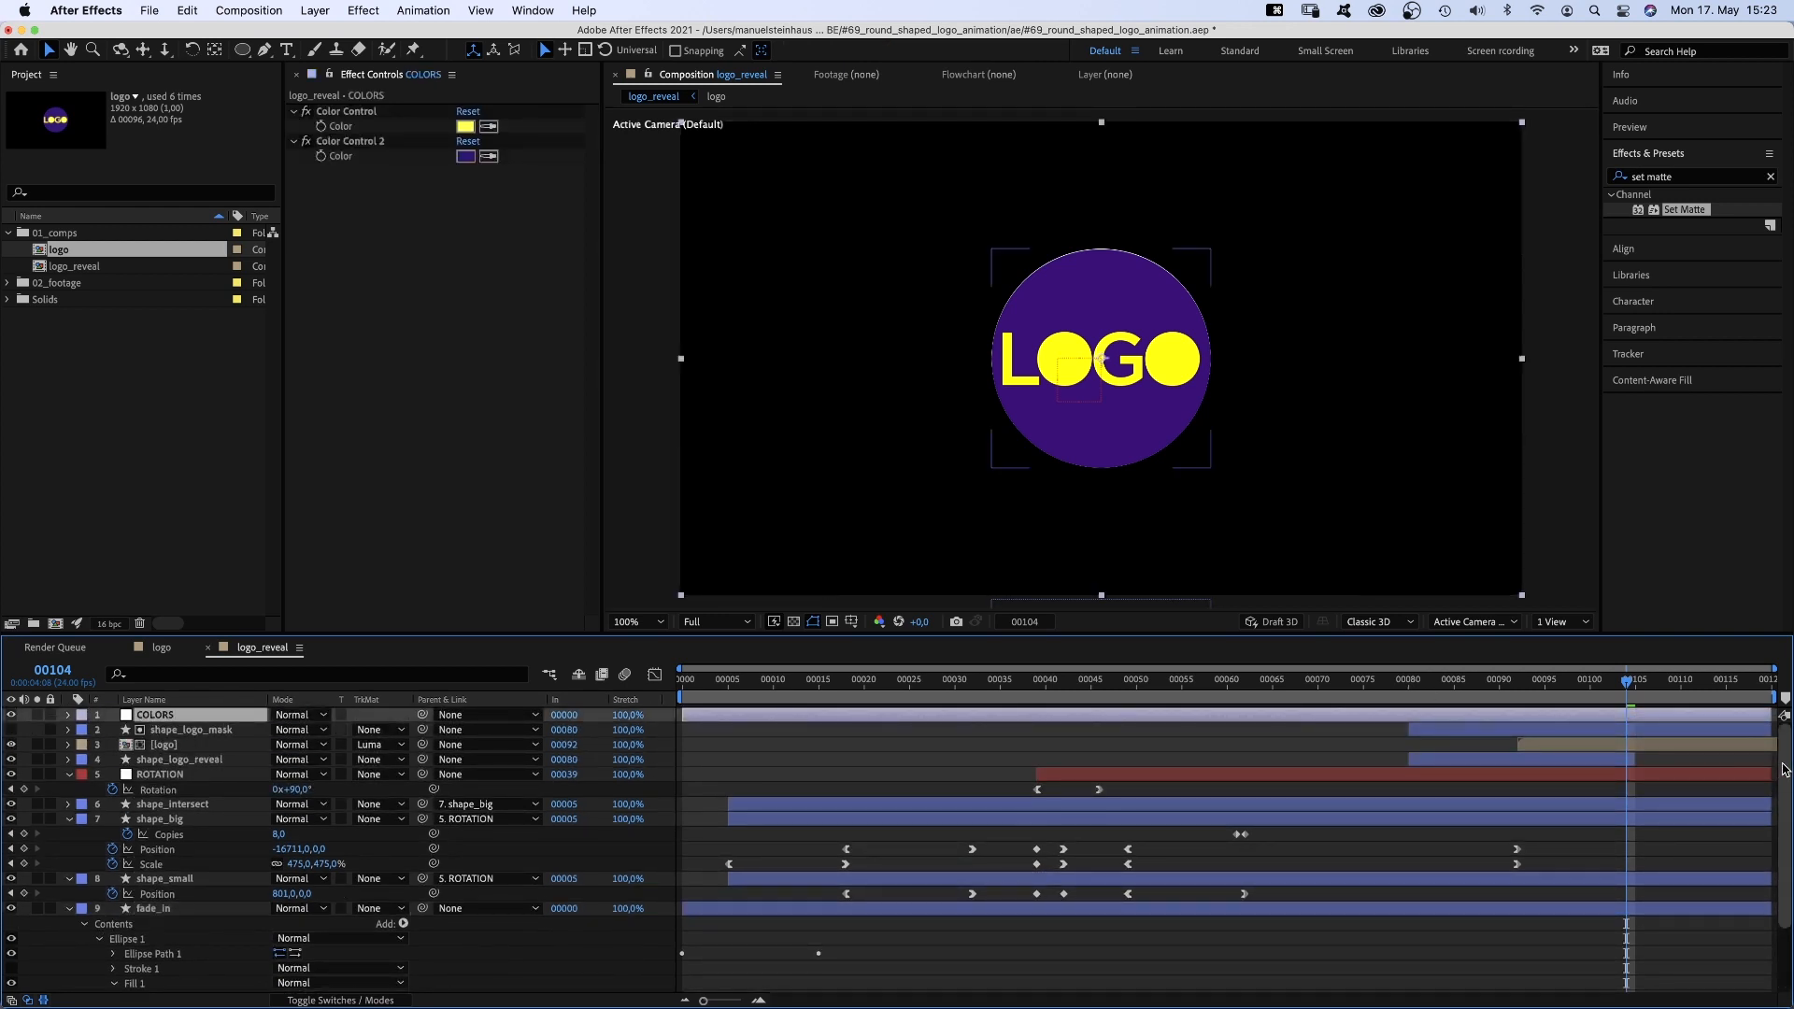
{"action": "left_click_drag", "start_coordinate": [1785, 769], "coordinate": [1786, 815]}
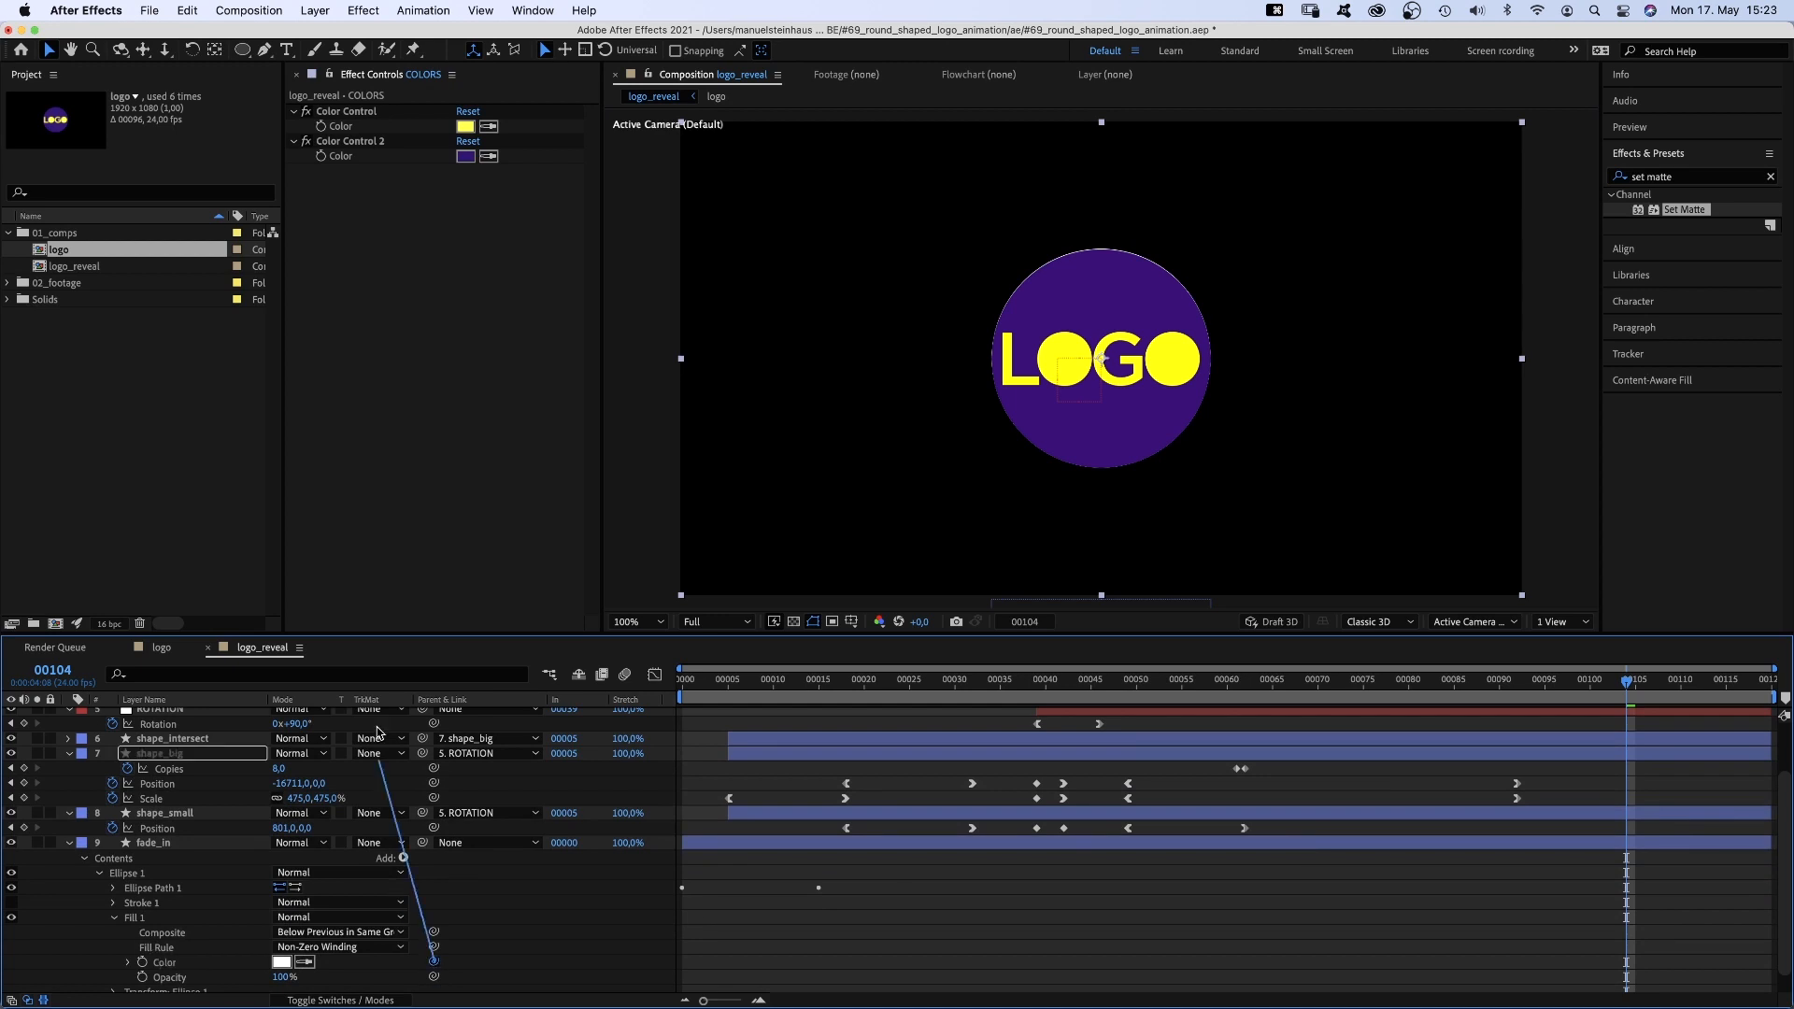
{"action": "left_click_drag", "start_coordinate": [378, 732], "coordinate": [340, 160]}
{"action": "left_click", "coordinate": [69, 843]}
Link the fill colour of shape_small's ellipse to the yellow Color Control on COLORS, viewing frame 31
{"action": "left_click", "coordinate": [77, 880]}
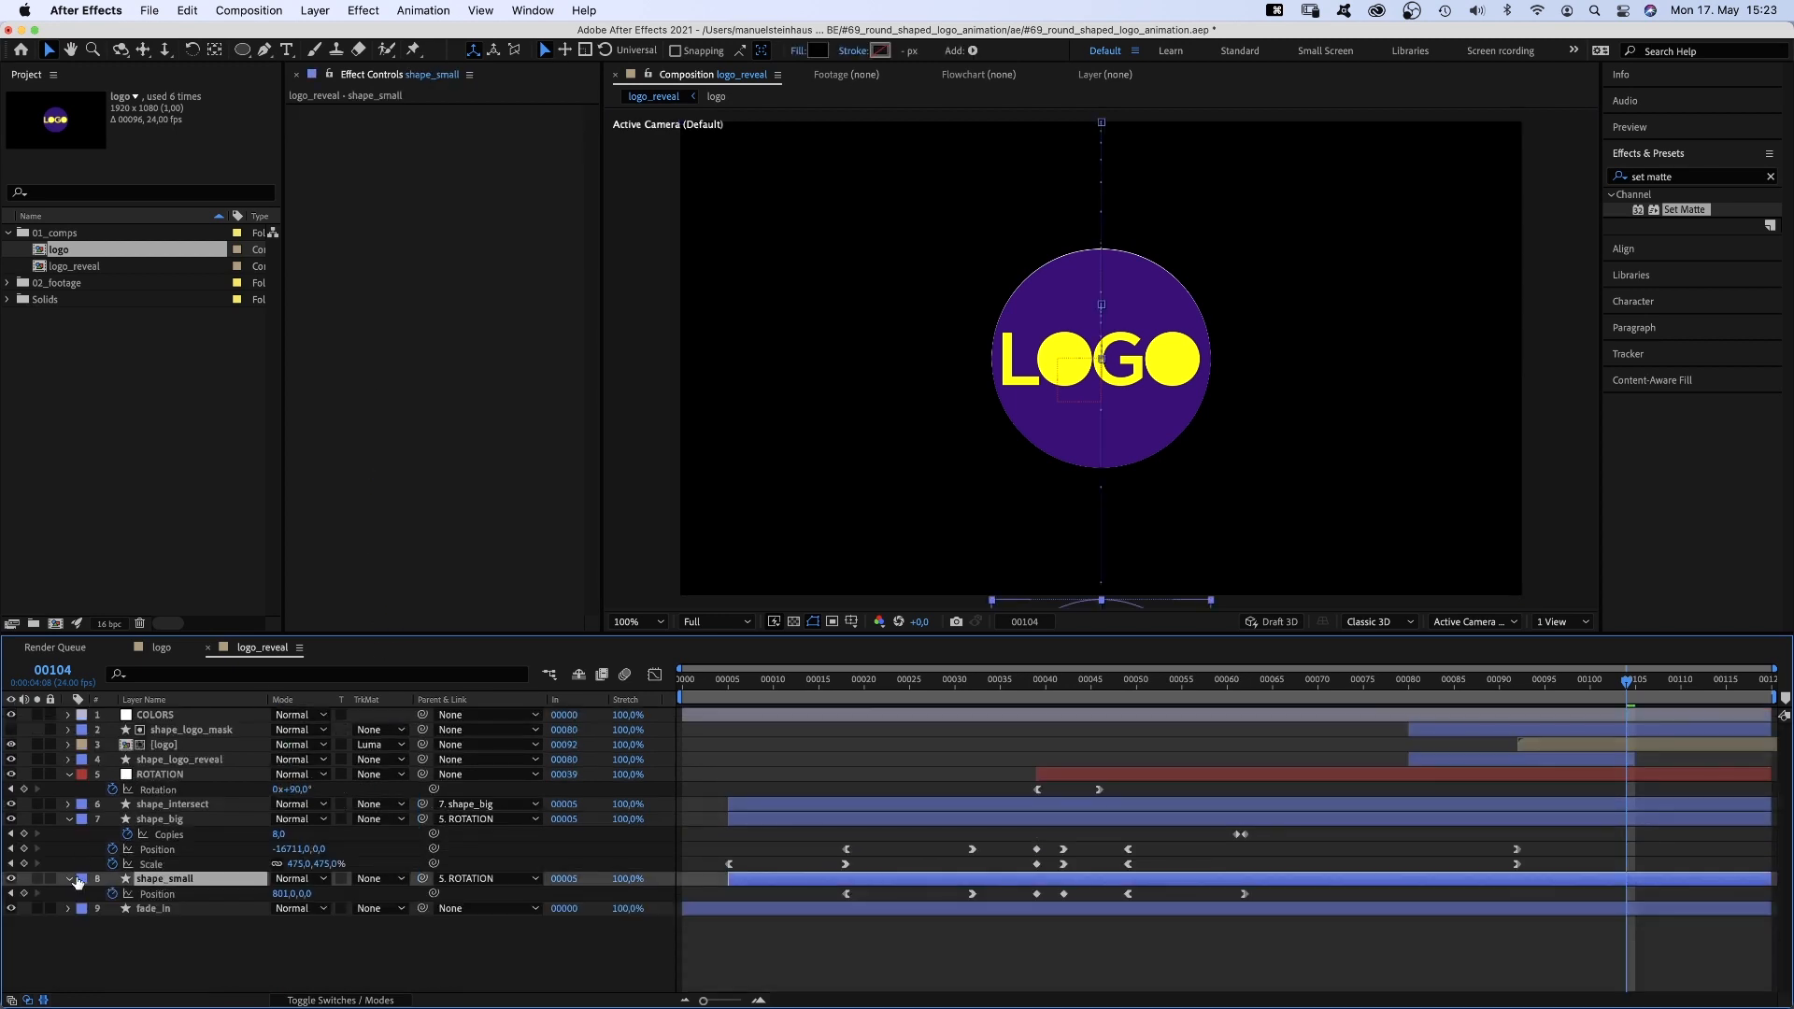
{"action": "left_click", "coordinate": [69, 879]}
{"action": "left_click", "coordinate": [69, 879]}
{"action": "left_click", "coordinate": [85, 909]}
{"action": "left_click", "coordinate": [84, 894]}
{"action": "left_click", "coordinate": [99, 909]}
{"action": "left_click", "coordinate": [136, 954]}
{"action": "left_click_drag", "start_coordinate": [759, 685], "coordinate": [964, 684]}
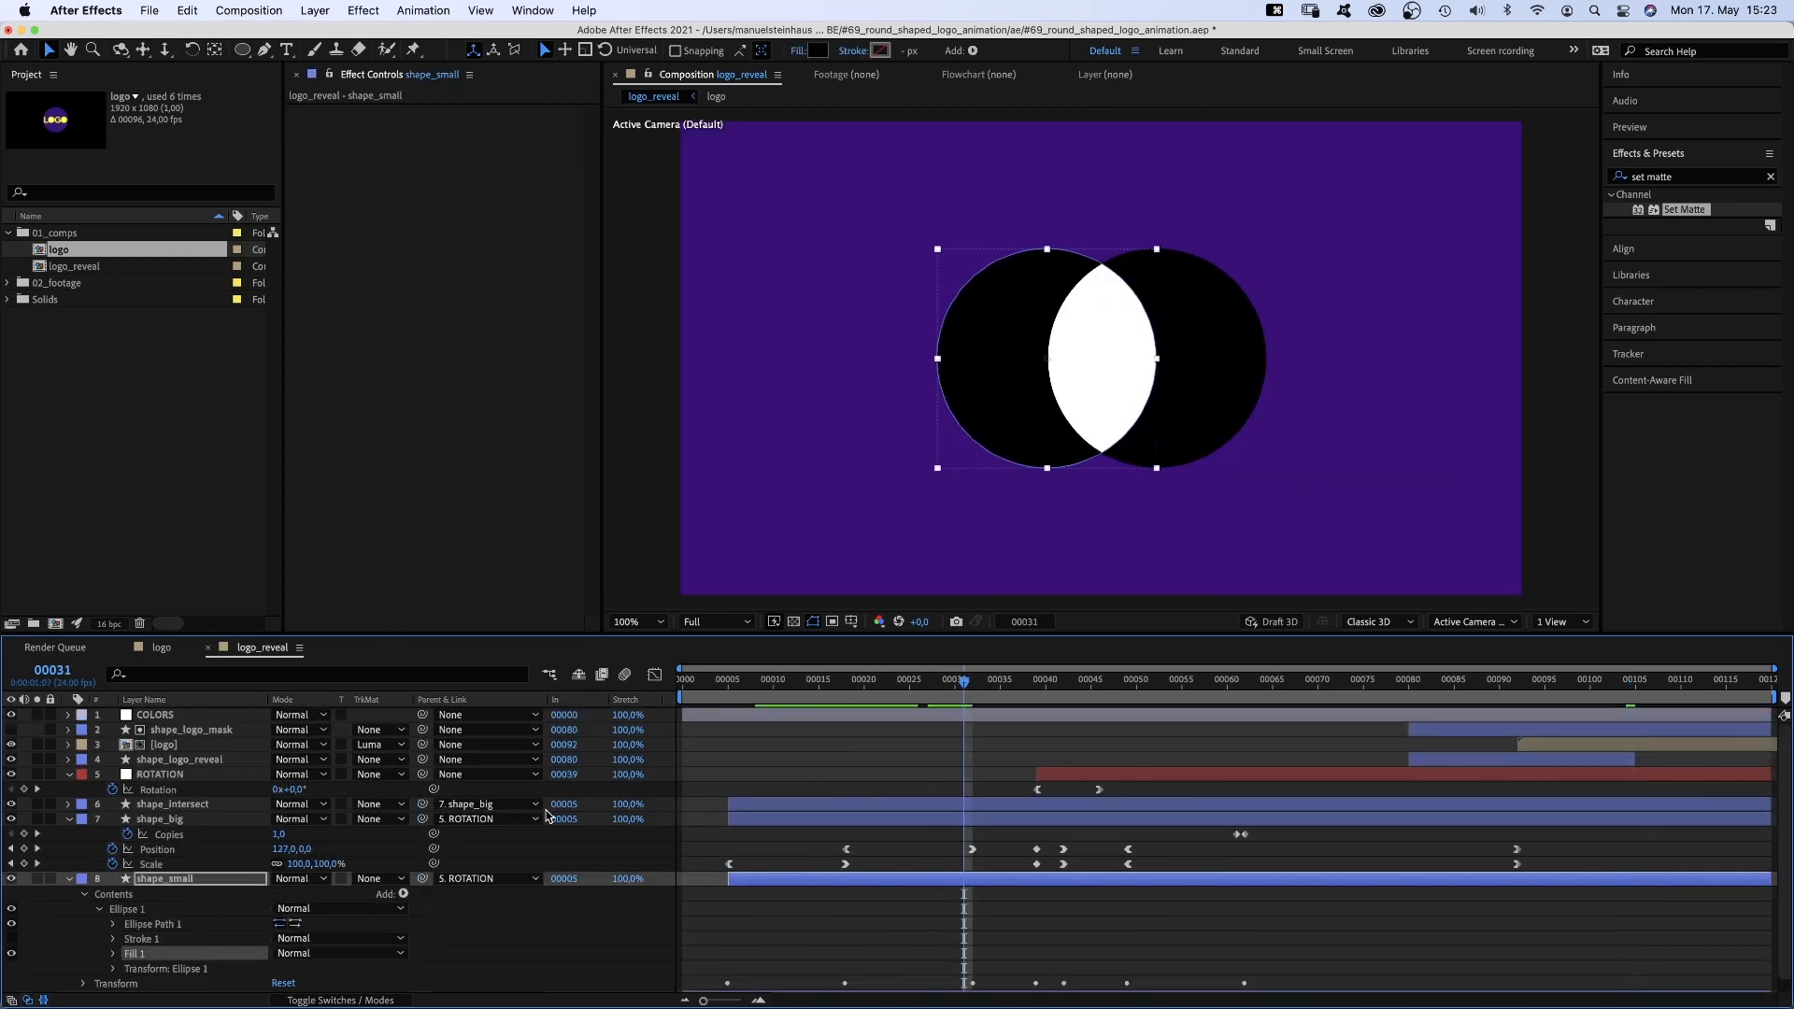
{"action": "left_click", "coordinate": [113, 954]}
{"action": "left_click_drag", "start_coordinate": [1786, 784], "coordinate": [1785, 748]}
{"action": "left_click", "coordinate": [178, 716]}
{"action": "left_click", "coordinate": [155, 819]}
{"action": "scroll", "coordinate": [145, 813], "scroll_direction": "down", "scroll_amount": 1}
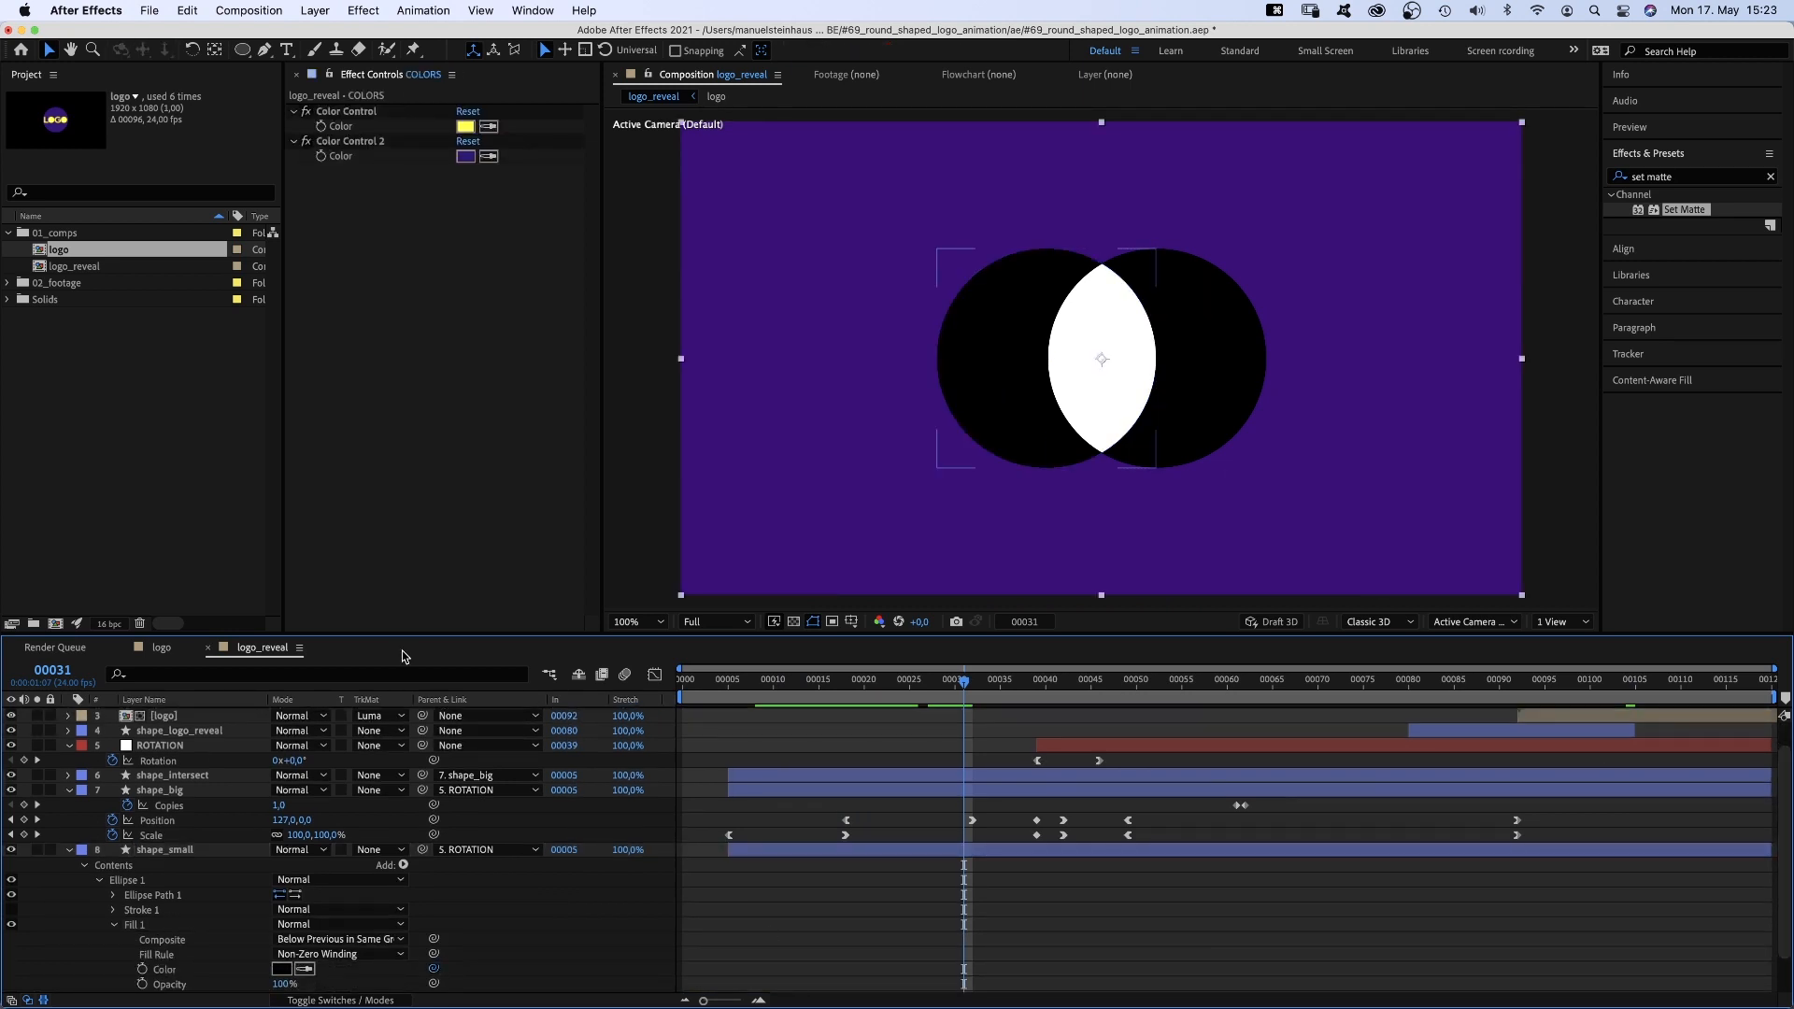
Link the fill colour of shape_big's ellipse to the yellow Color Control on COLORS, and collapse the layer
{"action": "left_click", "coordinate": [69, 791]}
{"action": "left_click", "coordinate": [69, 790]}
{"action": "left_click", "coordinate": [99, 835]}
{"action": "left_click", "coordinate": [99, 821]}
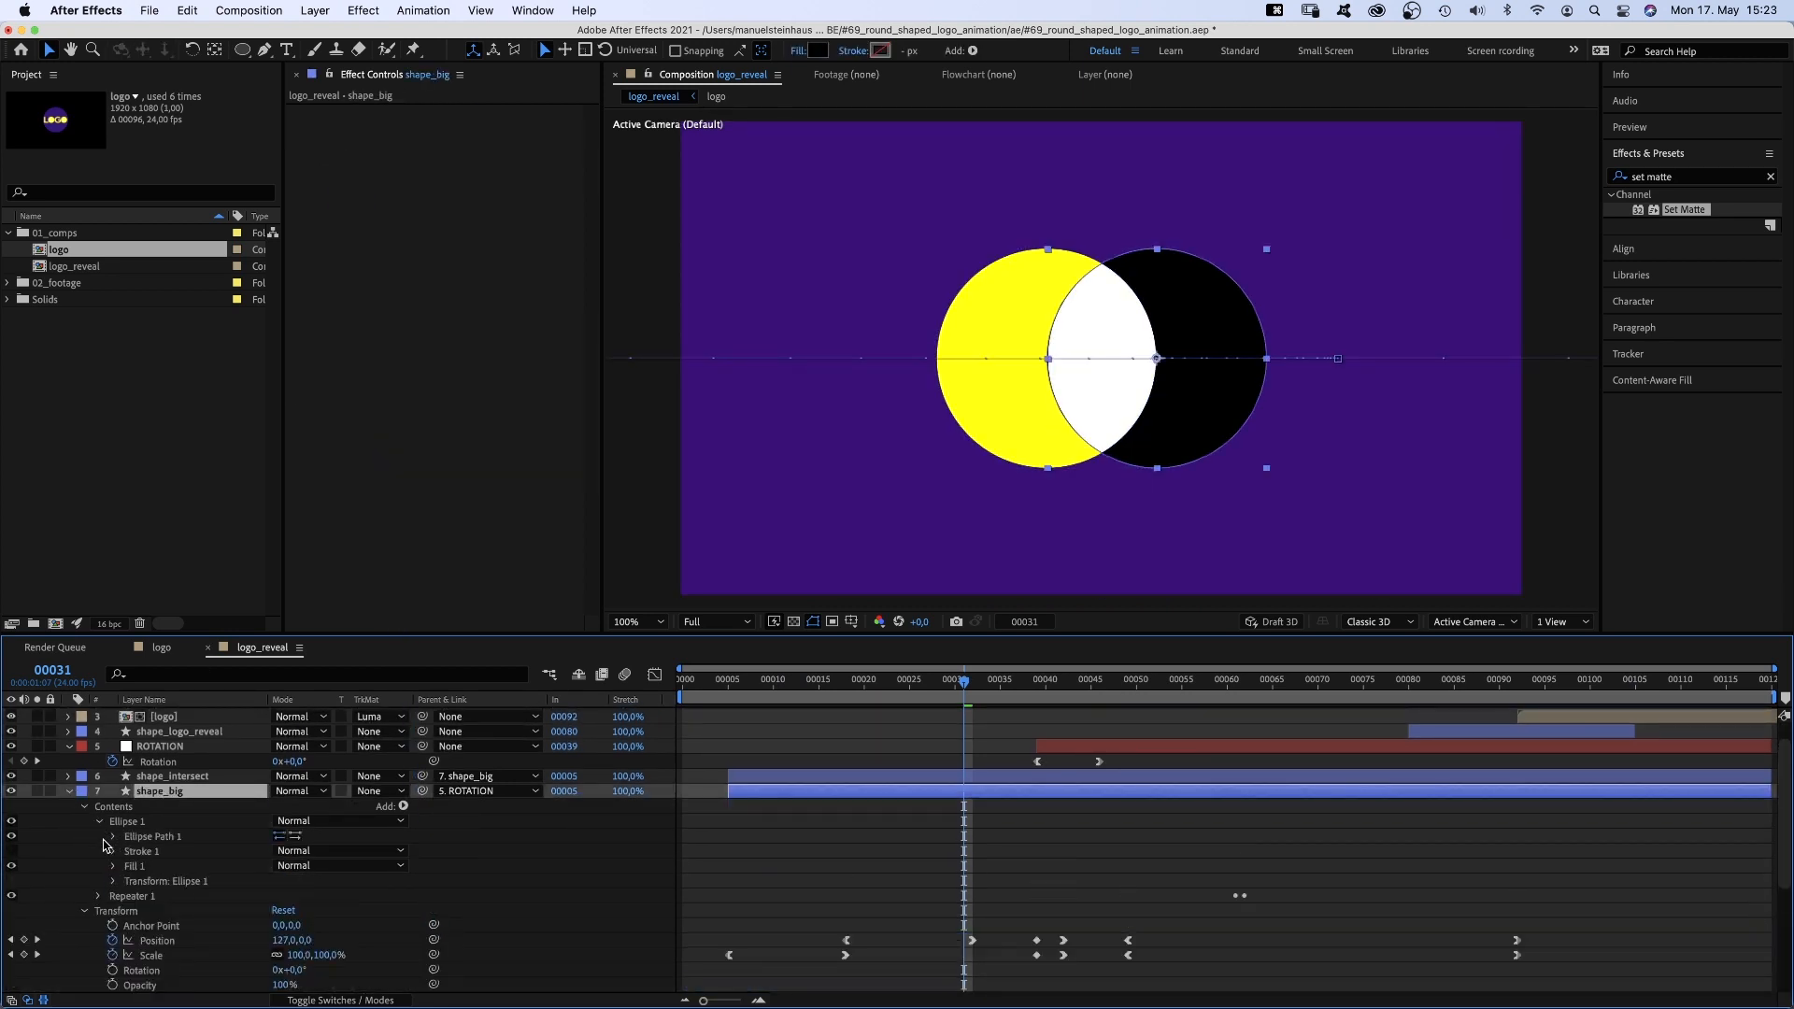
{"action": "left_click", "coordinate": [134, 865]}
{"action": "left_click", "coordinate": [114, 865]}
{"action": "scroll", "coordinate": [1643, 719], "scroll_direction": "up", "scroll_amount": 2}
{"action": "left_click", "coordinate": [1644, 718]}
{"action": "left_click_drag", "start_coordinate": [434, 938], "coordinate": [341, 127]}
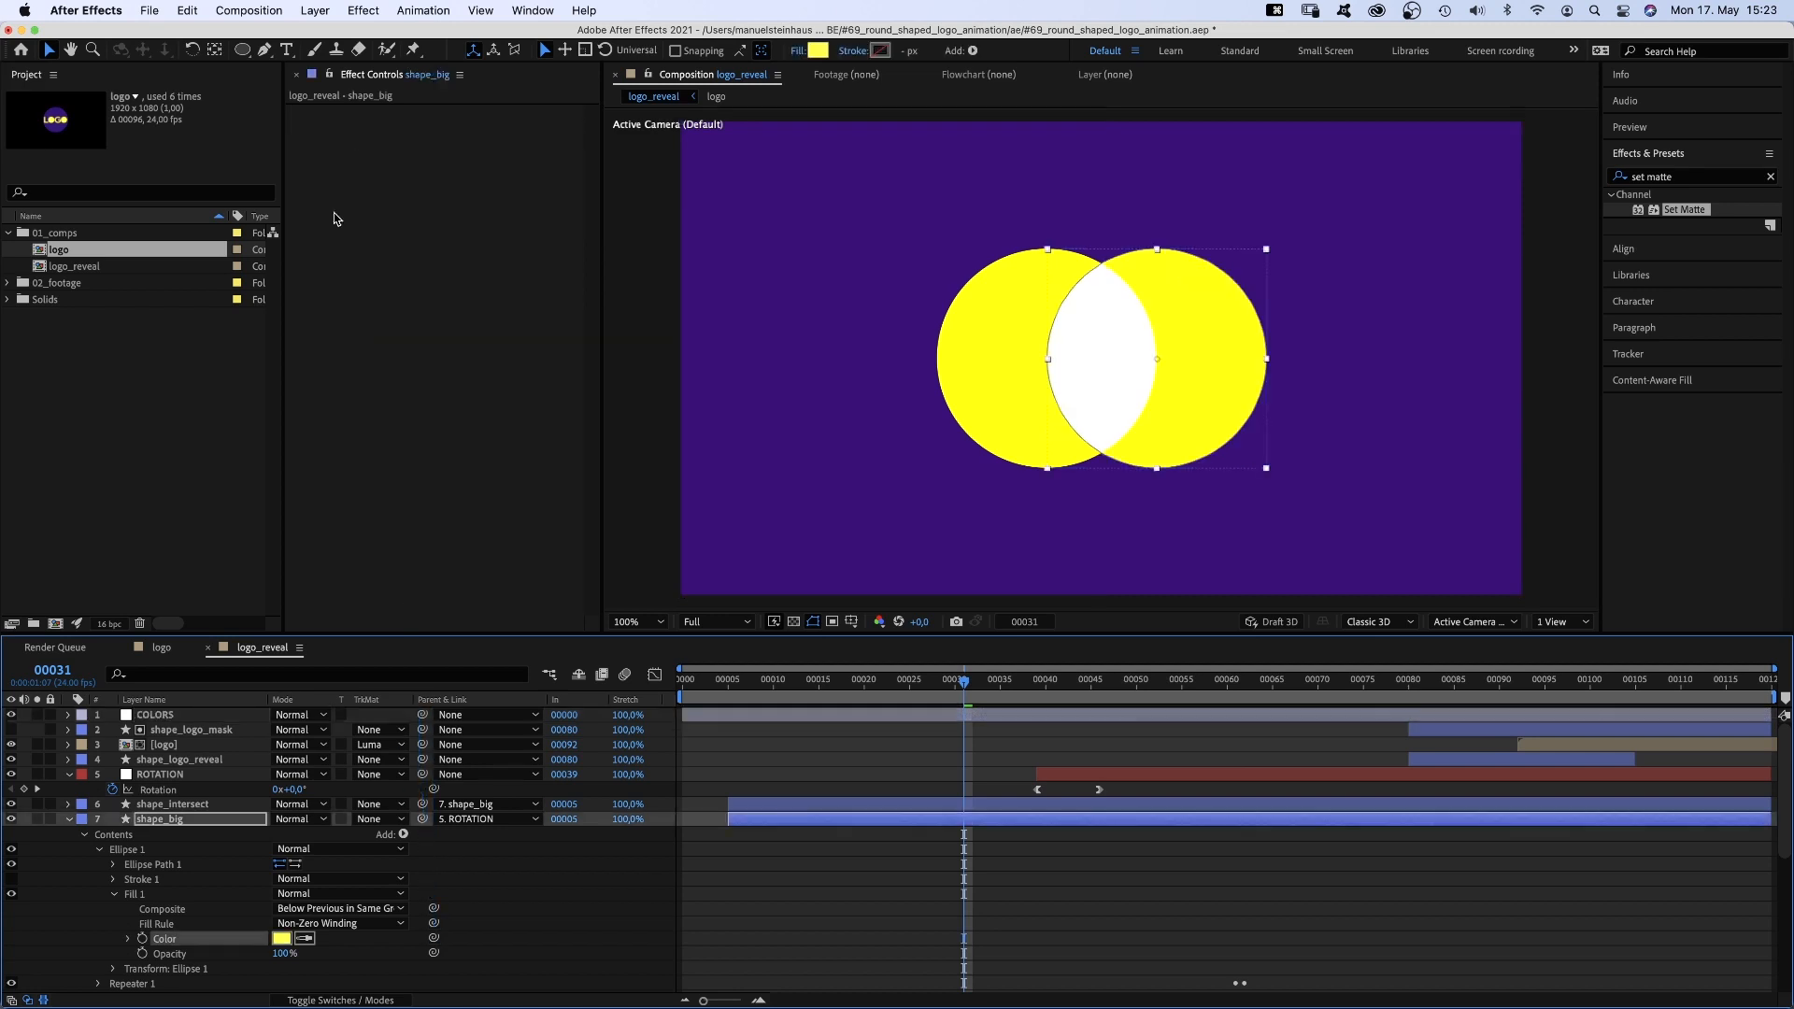
{"action": "left_click", "coordinate": [69, 819]}
Link shape_intersect's ellipse fill colour to Color Control 2 on COLORS, and collapse the open shape layers
{"action": "left_click", "coordinate": [140, 804]}
{"action": "left_click", "coordinate": [69, 805]}
{"action": "left_click", "coordinate": [84, 834]}
{"action": "left_click", "coordinate": [84, 835]}
{"action": "left_click", "coordinate": [83, 819]}
{"action": "left_click", "coordinate": [99, 835]}
{"action": "left_click", "coordinate": [114, 879]}
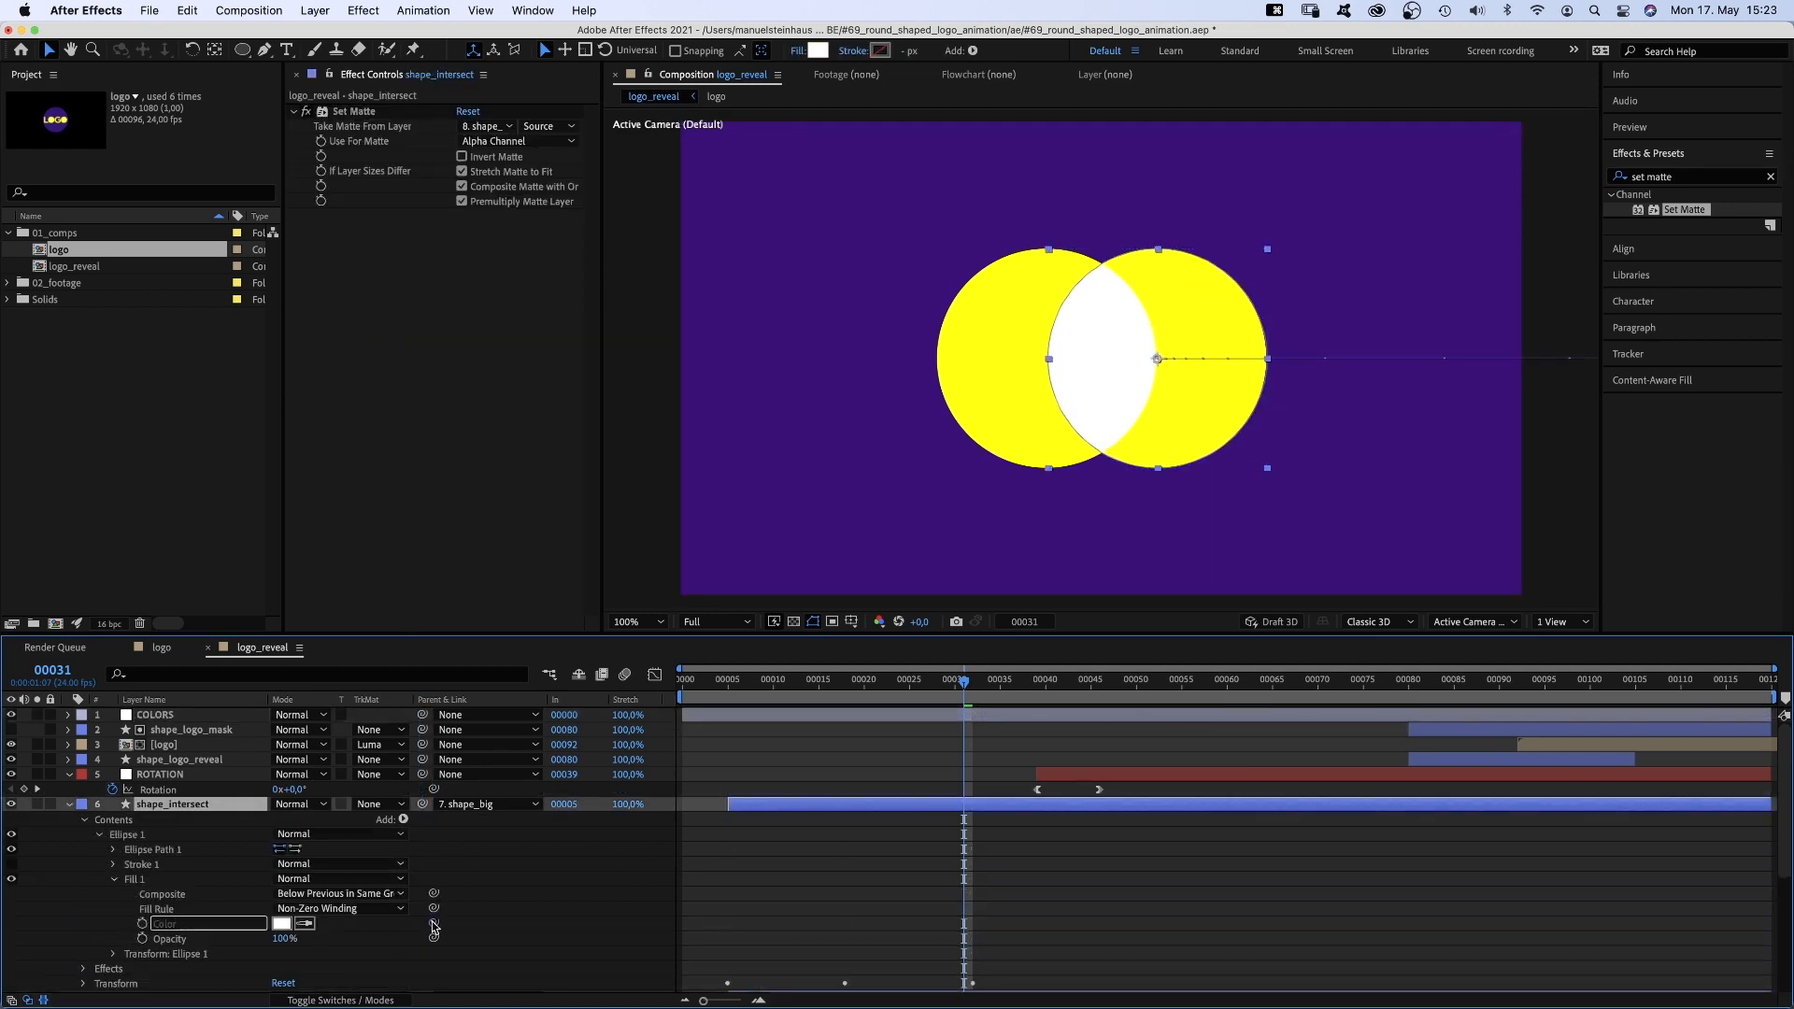
{"action": "left_click_drag", "start_coordinate": [434, 924], "coordinate": [349, 157]}
{"action": "left_click", "coordinate": [149, 715]}
{"action": "left_click", "coordinate": [69, 805]}
{"action": "left_click", "coordinate": [69, 834]}
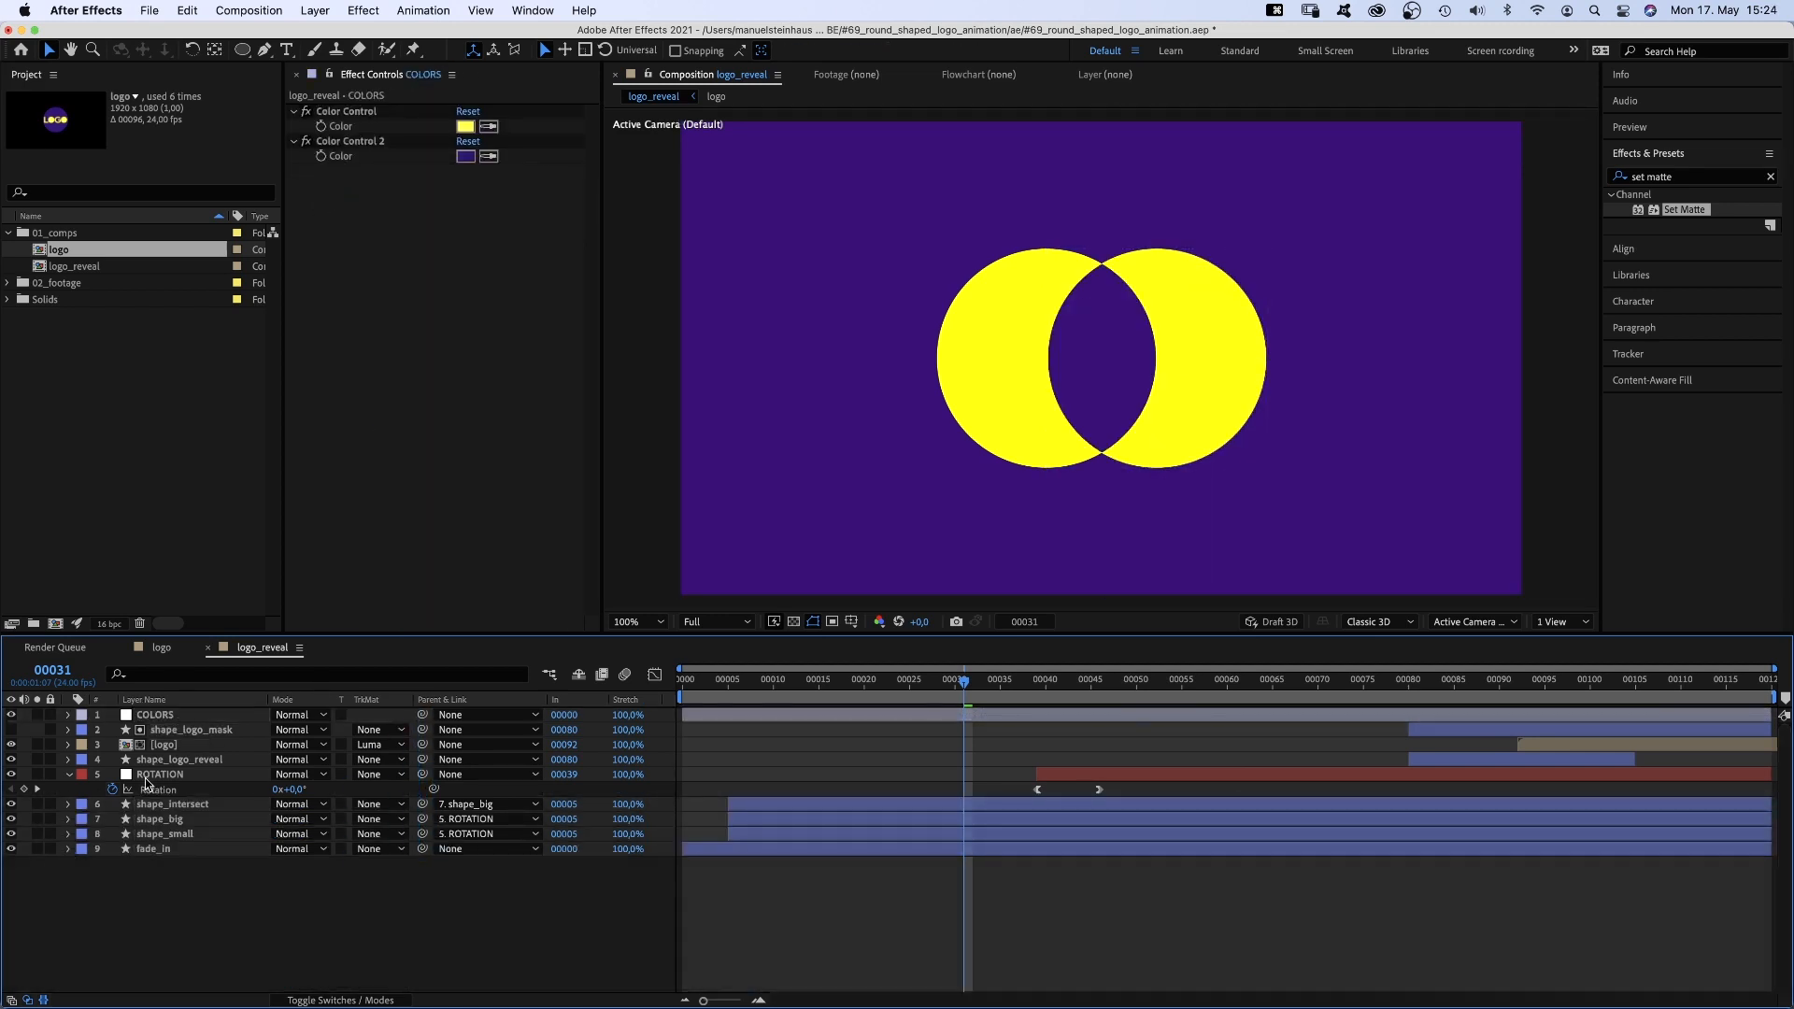
Link shape_logo_reveal's ellipse fill colour to Color Control 2 on COLORS, and check the colours at frame 59
{"action": "left_click", "coordinate": [168, 760]}
{"action": "left_click", "coordinate": [70, 760]}
{"action": "left_click", "coordinate": [83, 789]}
{"action": "left_click", "coordinate": [84, 775]}
{"action": "left_click", "coordinate": [99, 790]}
{"action": "left_click", "coordinate": [113, 834]}
{"action": "left_click", "coordinate": [154, 715]}
{"action": "left_click_drag", "start_coordinate": [1093, 682], "coordinate": [1555, 683]}
{"action": "left_click_drag", "start_coordinate": [435, 880], "coordinate": [344, 159]}
{"action": "left_click_drag", "start_coordinate": [1555, 682], "coordinate": [1214, 754]}
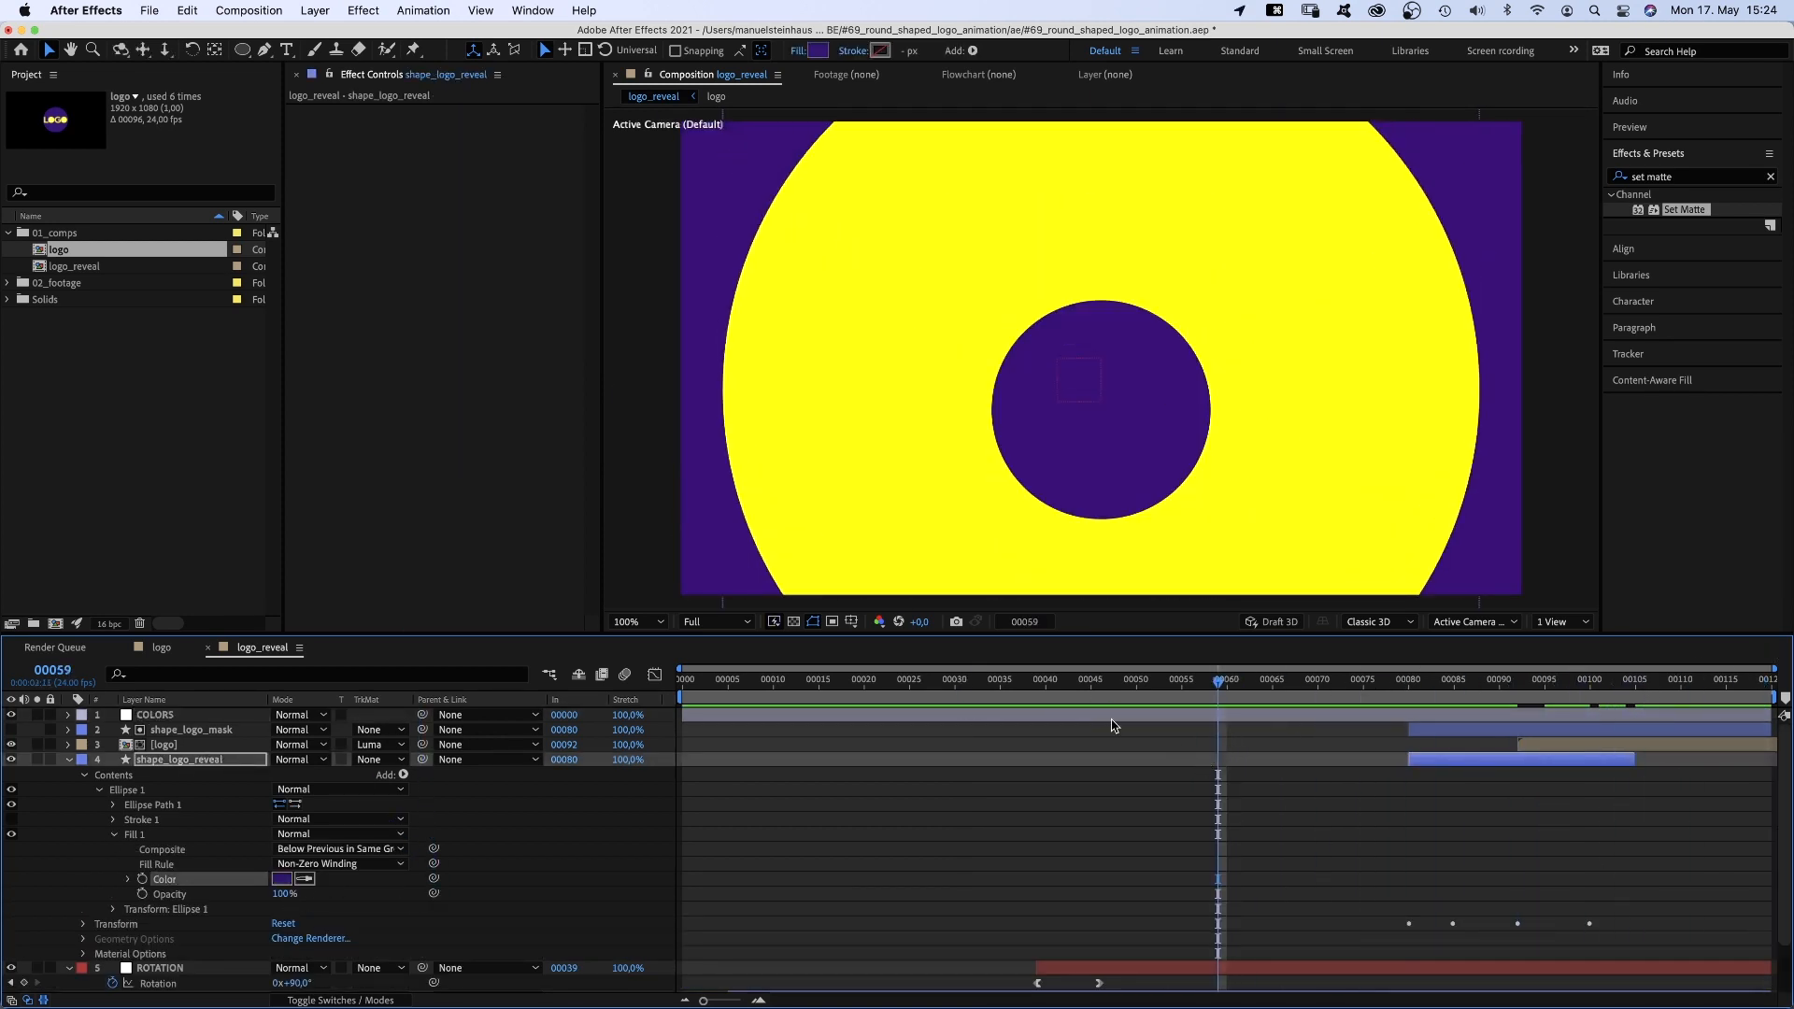
Change the first Color Control on COLORS from yellow to magenta
{"action": "left_click", "coordinate": [168, 716]}
{"action": "left_click", "coordinate": [466, 126]}
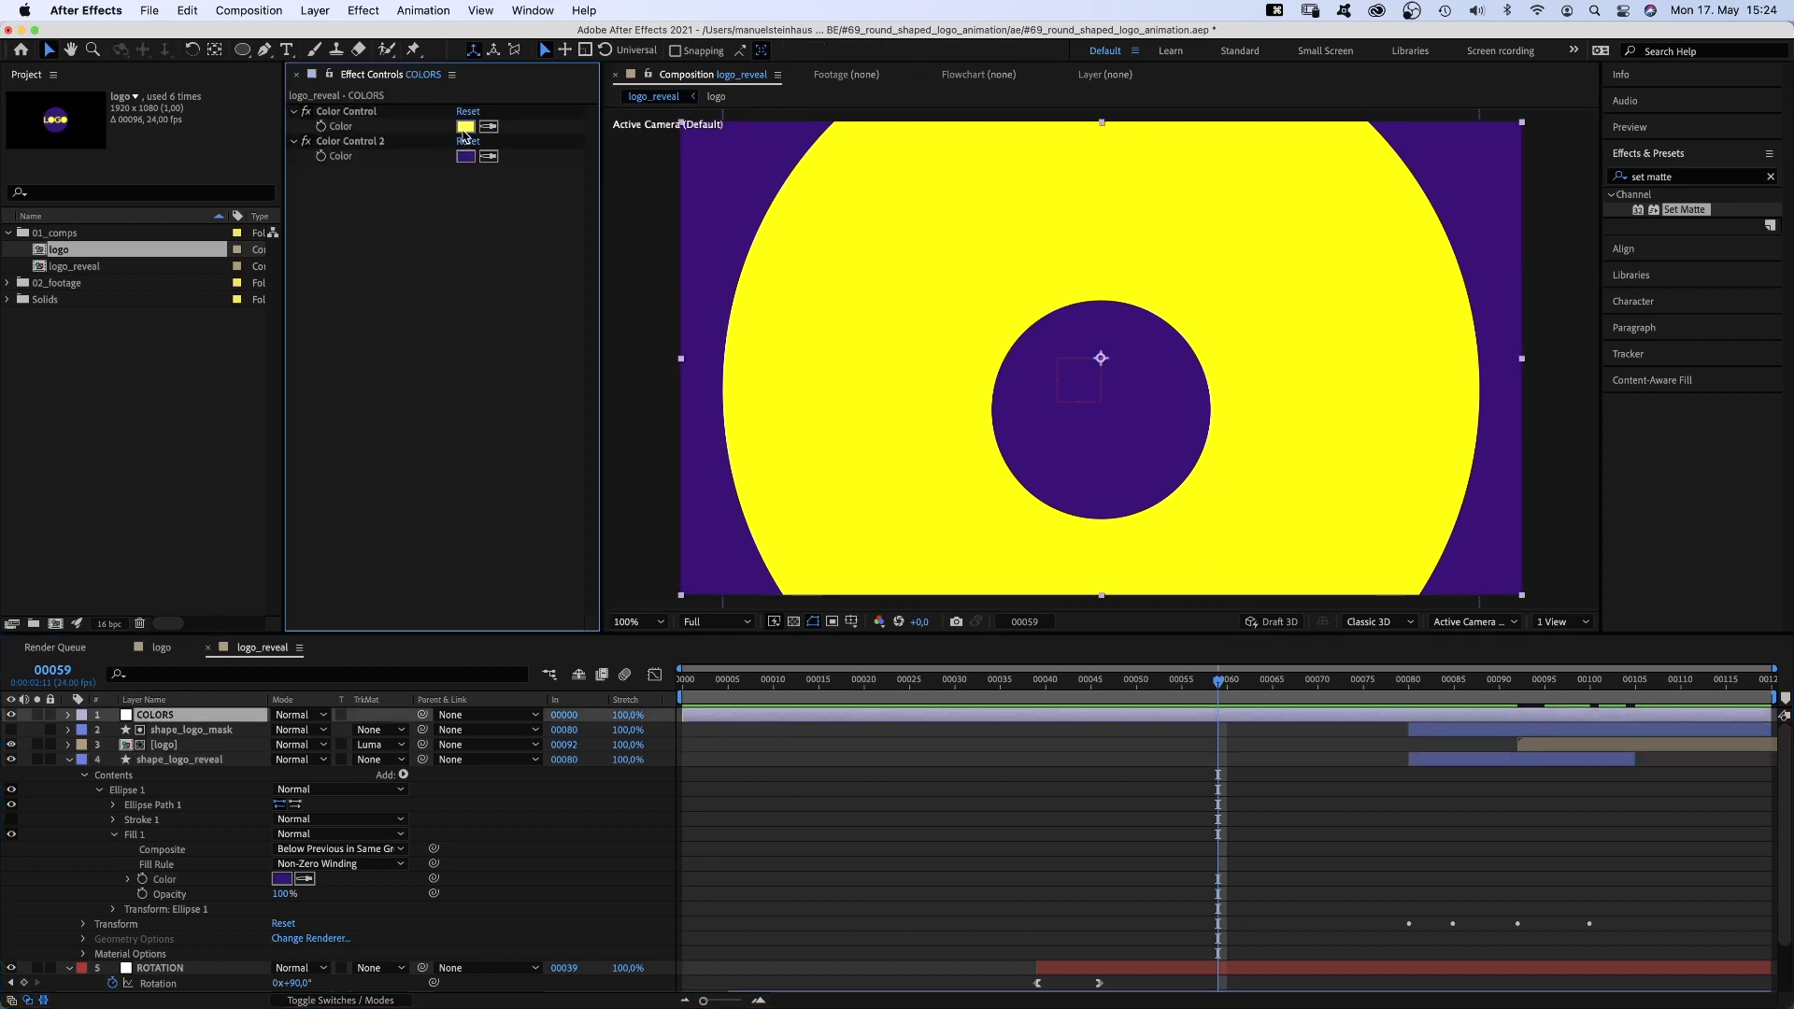
{"action": "left_click_drag", "start_coordinate": [533, 603], "coordinate": [598, 776]}
{"action": "left_click", "coordinate": [710, 536]}
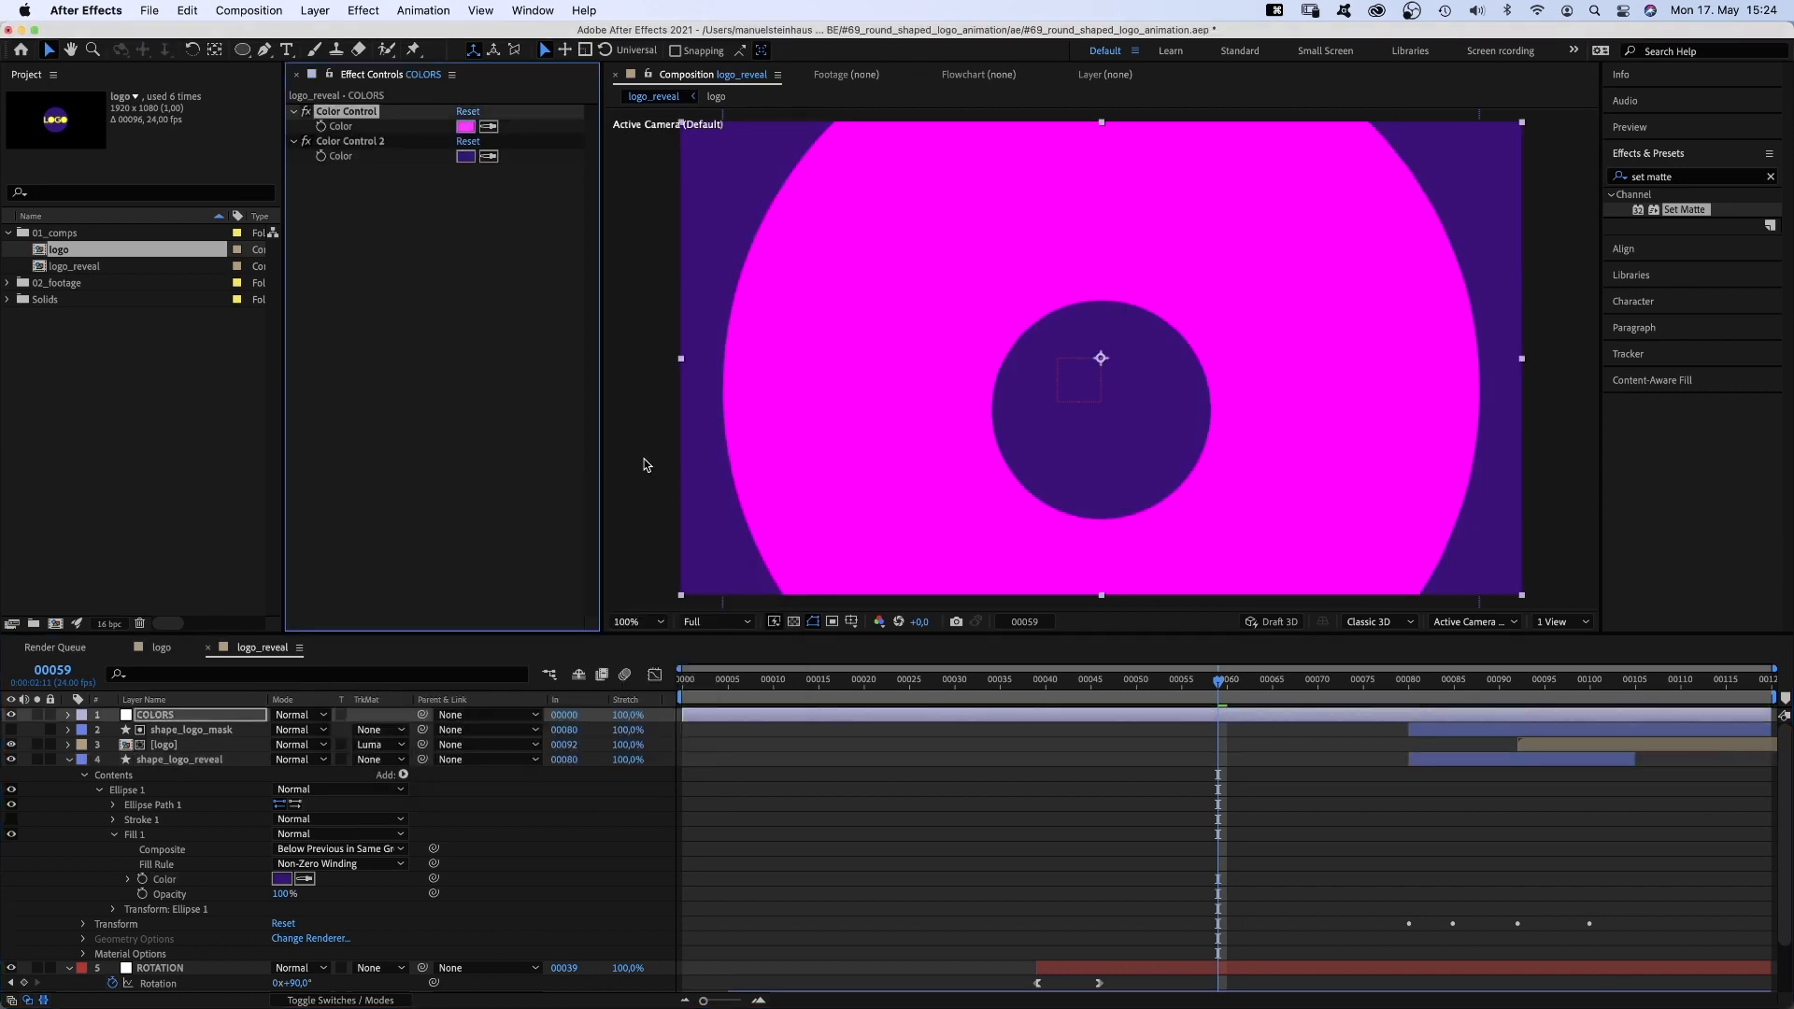
Set Color Control 2 on COLORS to the blue 4200FF, and preview the recoloured animation
{"action": "left_click", "coordinate": [465, 156]}
{"action": "left_click_drag", "start_coordinate": [458, 726], "coordinate": [631, 783]}
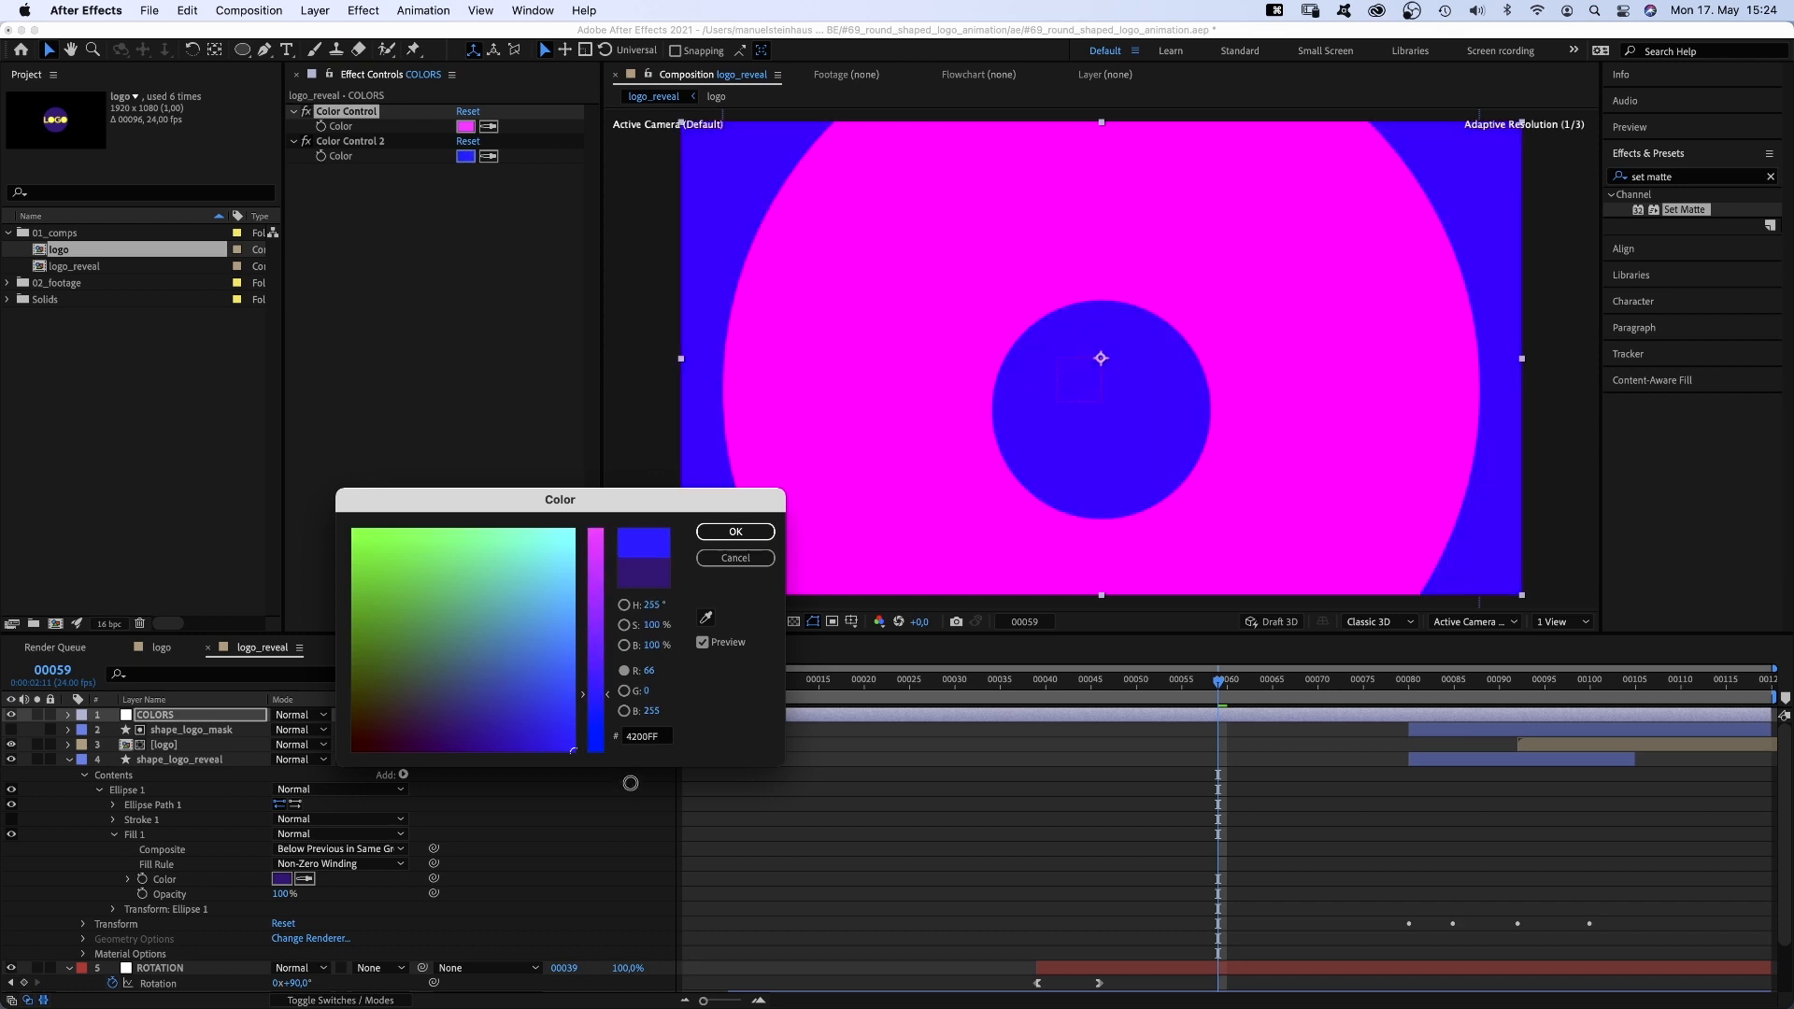
{"action": "left_click", "coordinate": [736, 531]}
{"action": "key", "text": "0"}
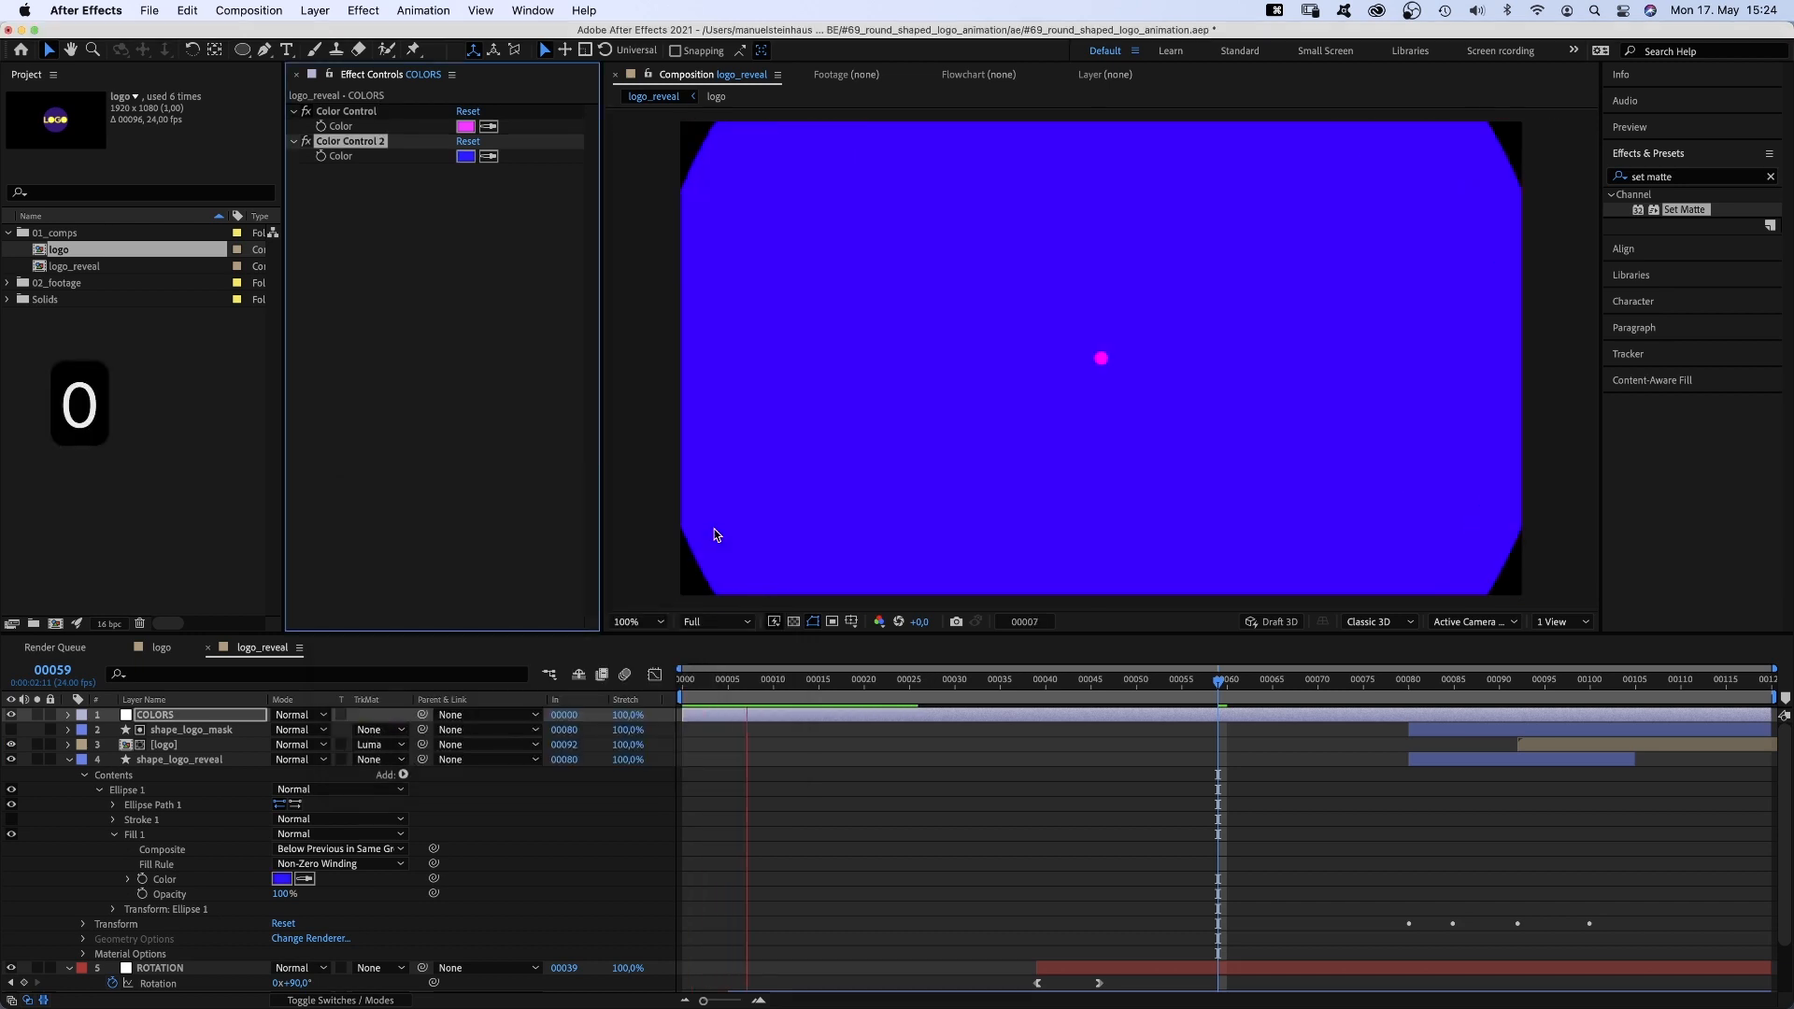